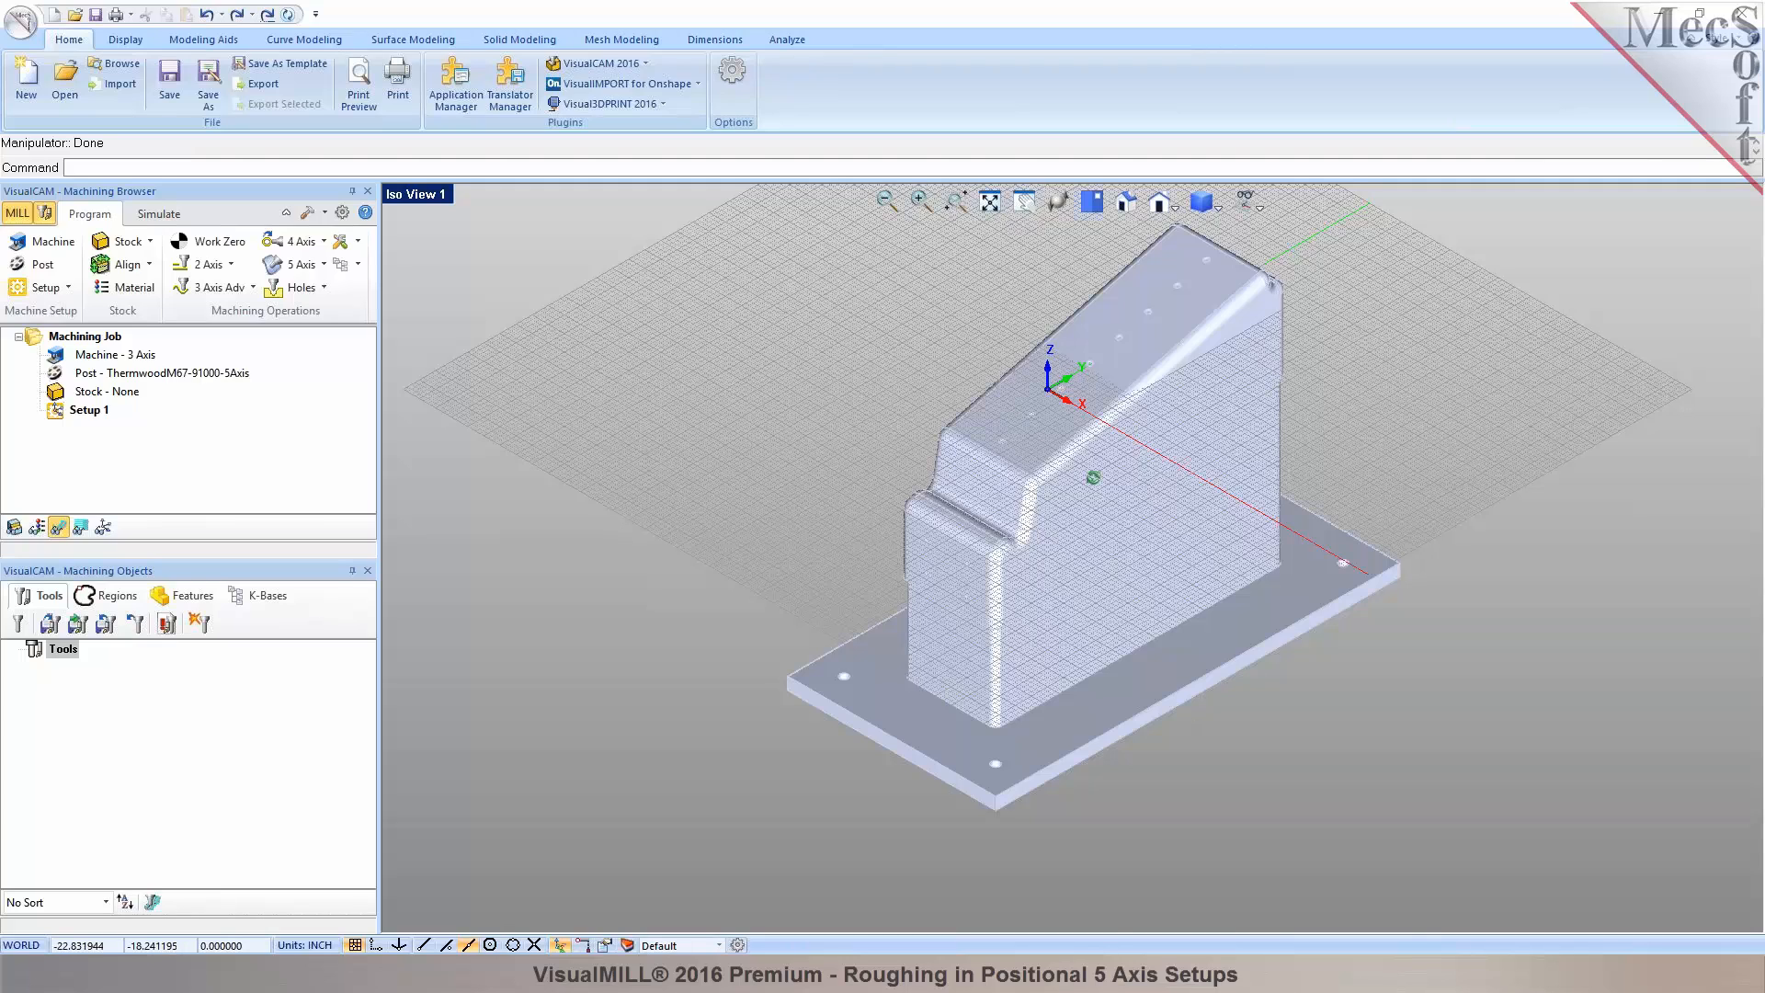
Hide the construction grid so only the bracket part shows in the viewport.
left_click(152, 244)
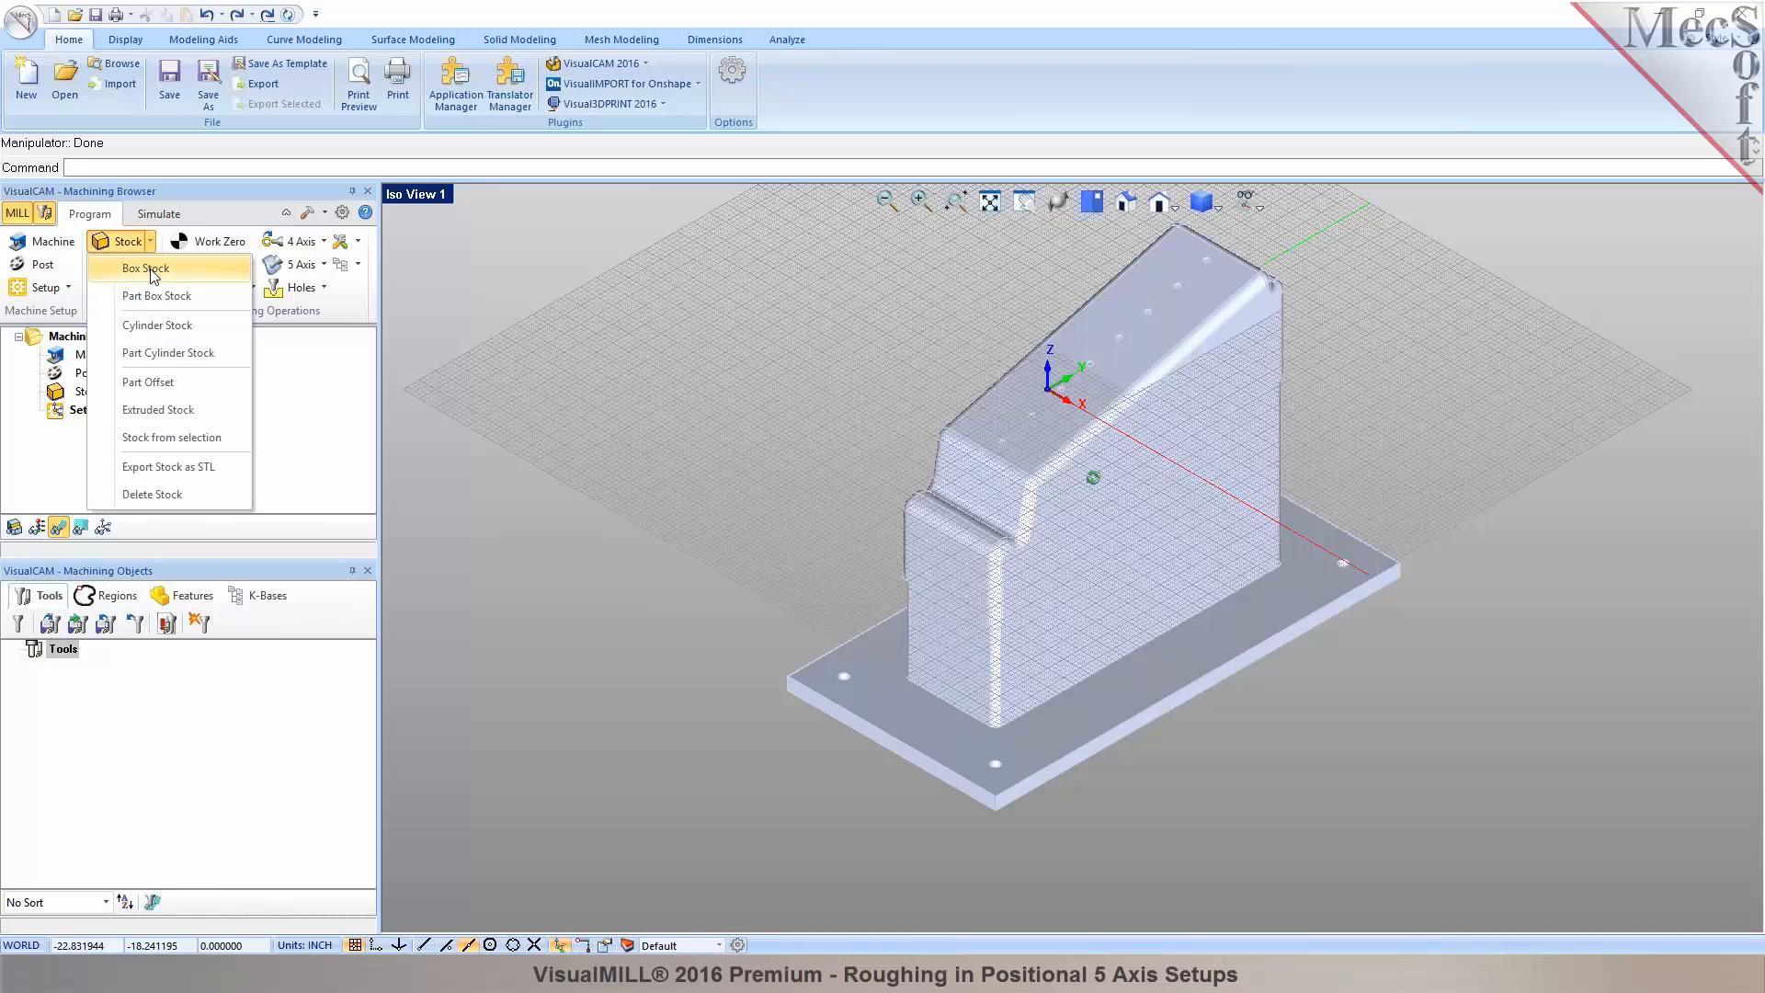
left_click(729, 322)
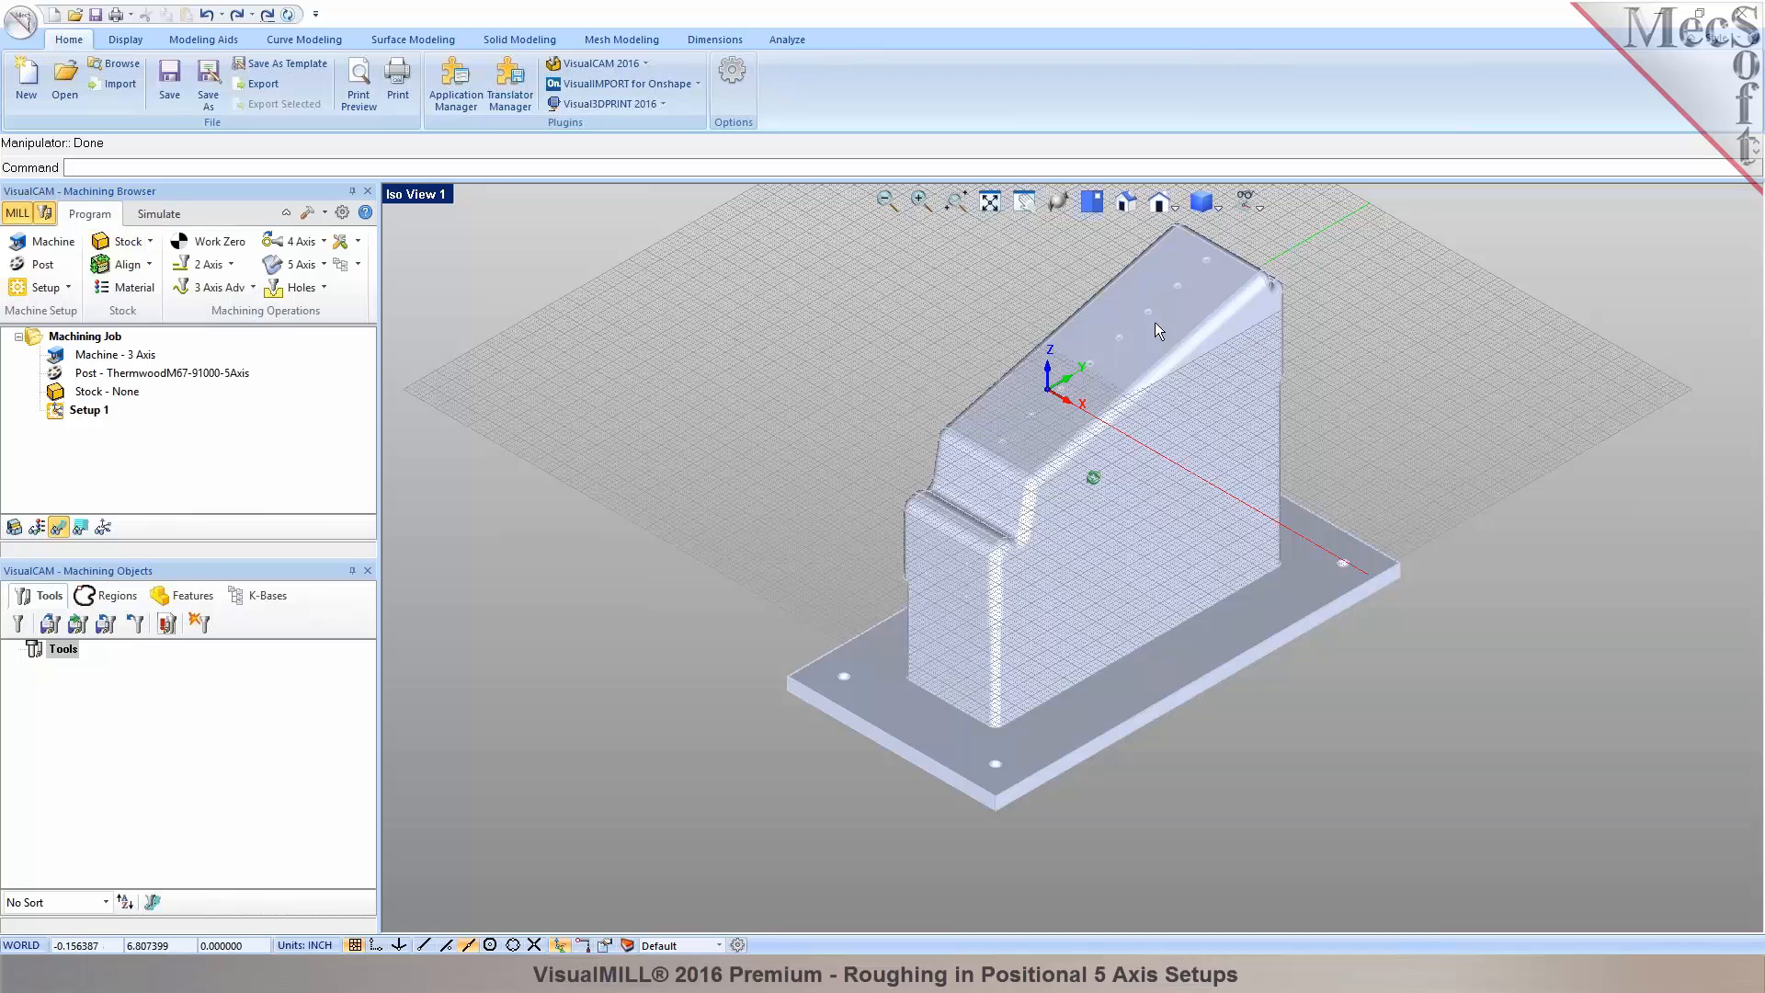
left_click(1252, 210)
left_click(1270, 230)
scroll(1166, 392, "up", 4)
Orbit the part, test-select its top and stepped side faces, and turn off the object manipulator.
mouse_move(1162, 531)
middle_mouse_down()
mouse_move(1095, 498)
mouse_move(1174, 473)
mouse_move(1182, 445)
mouse_move(1170, 477)
mouse_move(1198, 611)
mouse_move(1147, 488)
mouse_move(1140, 511)
middle_mouse_up()
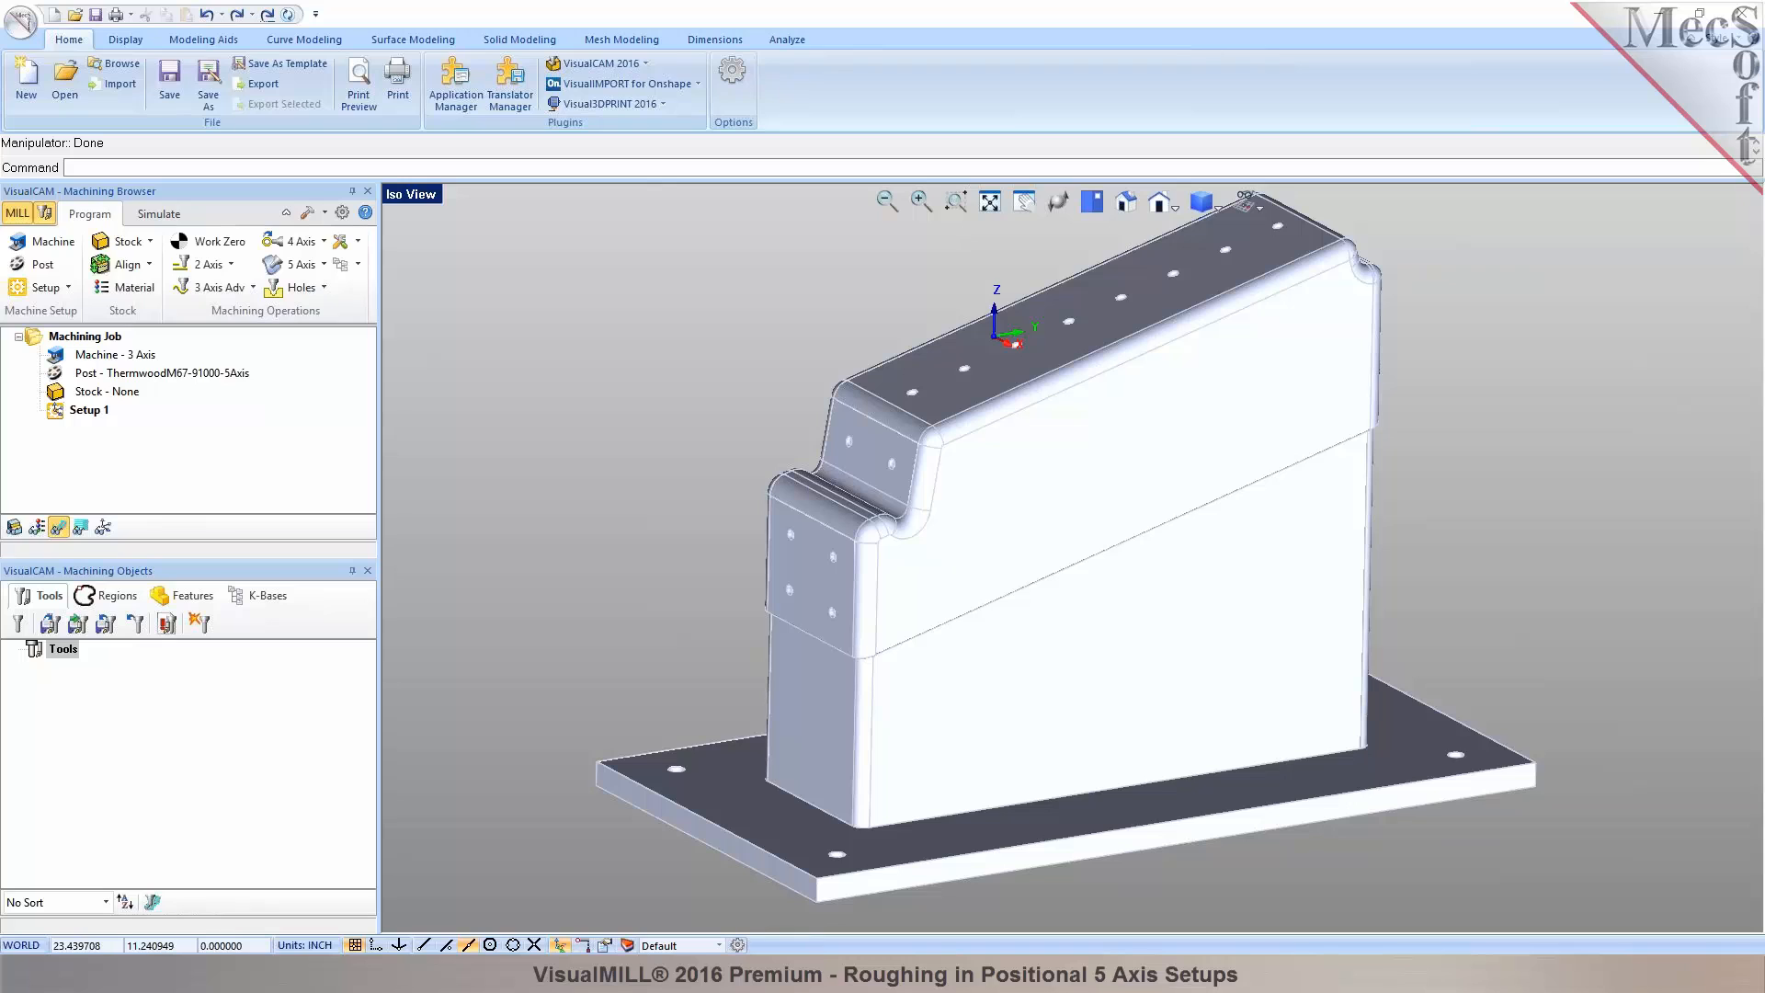
scroll(960, 282, "up", 2)
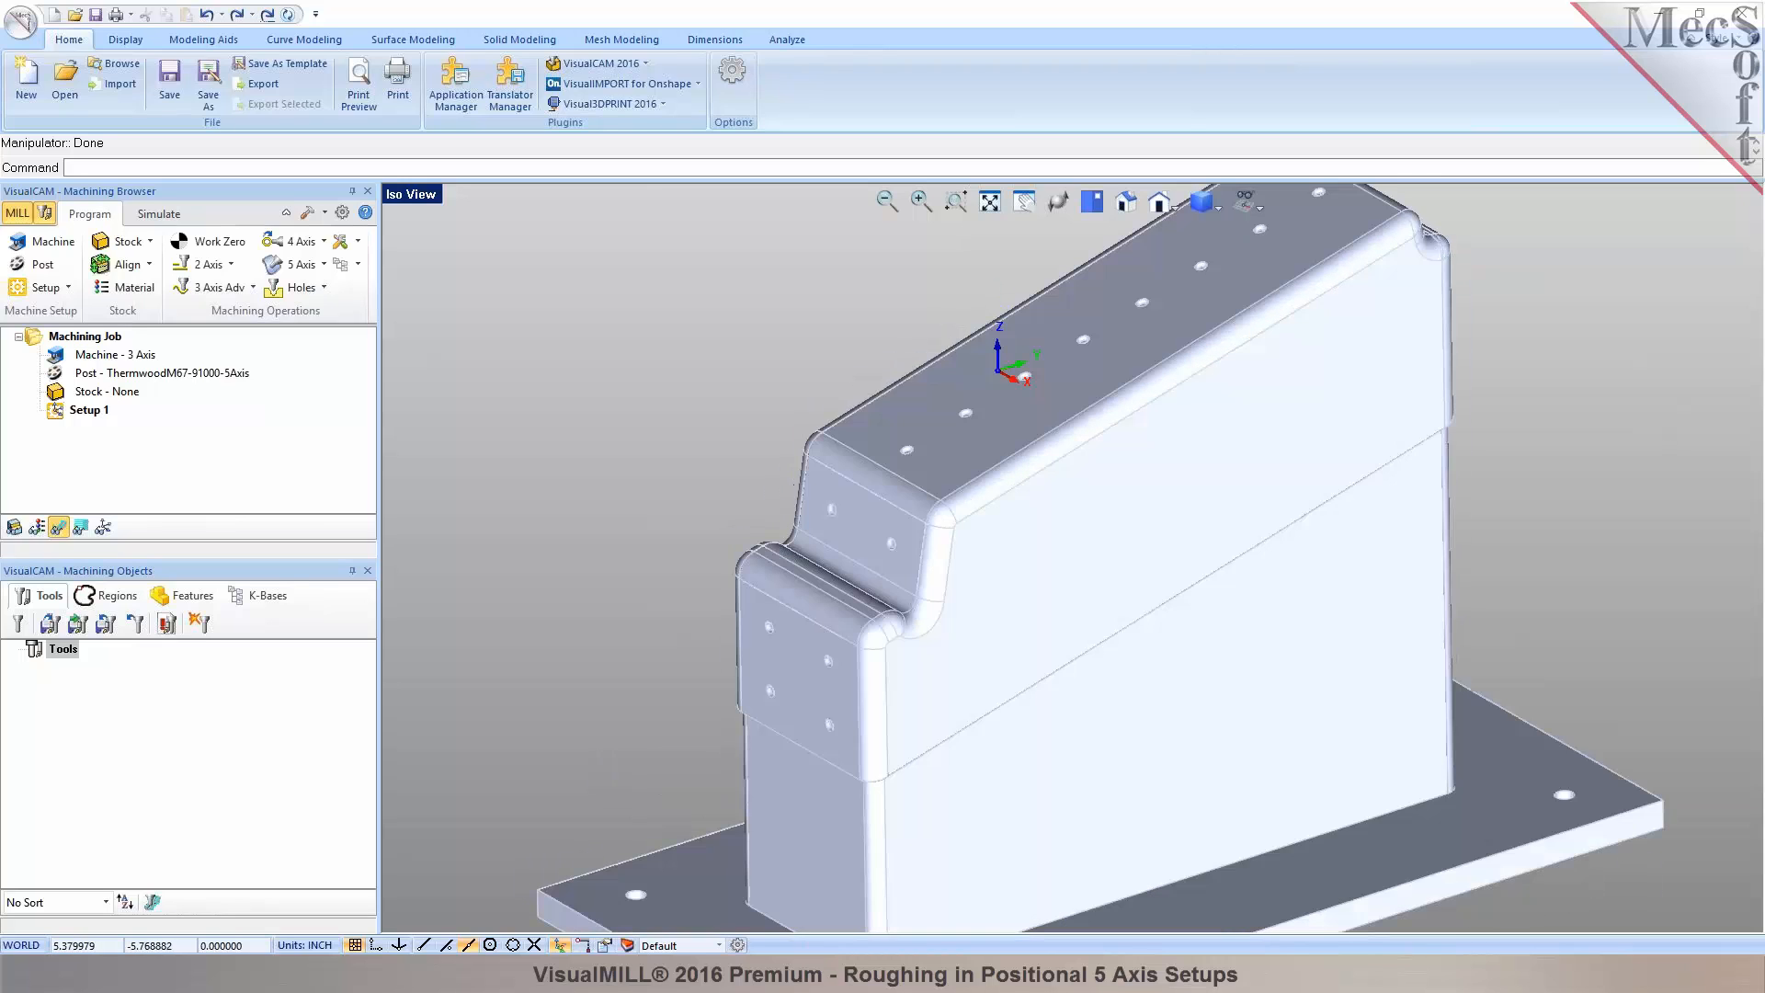
left_click(1006, 419)
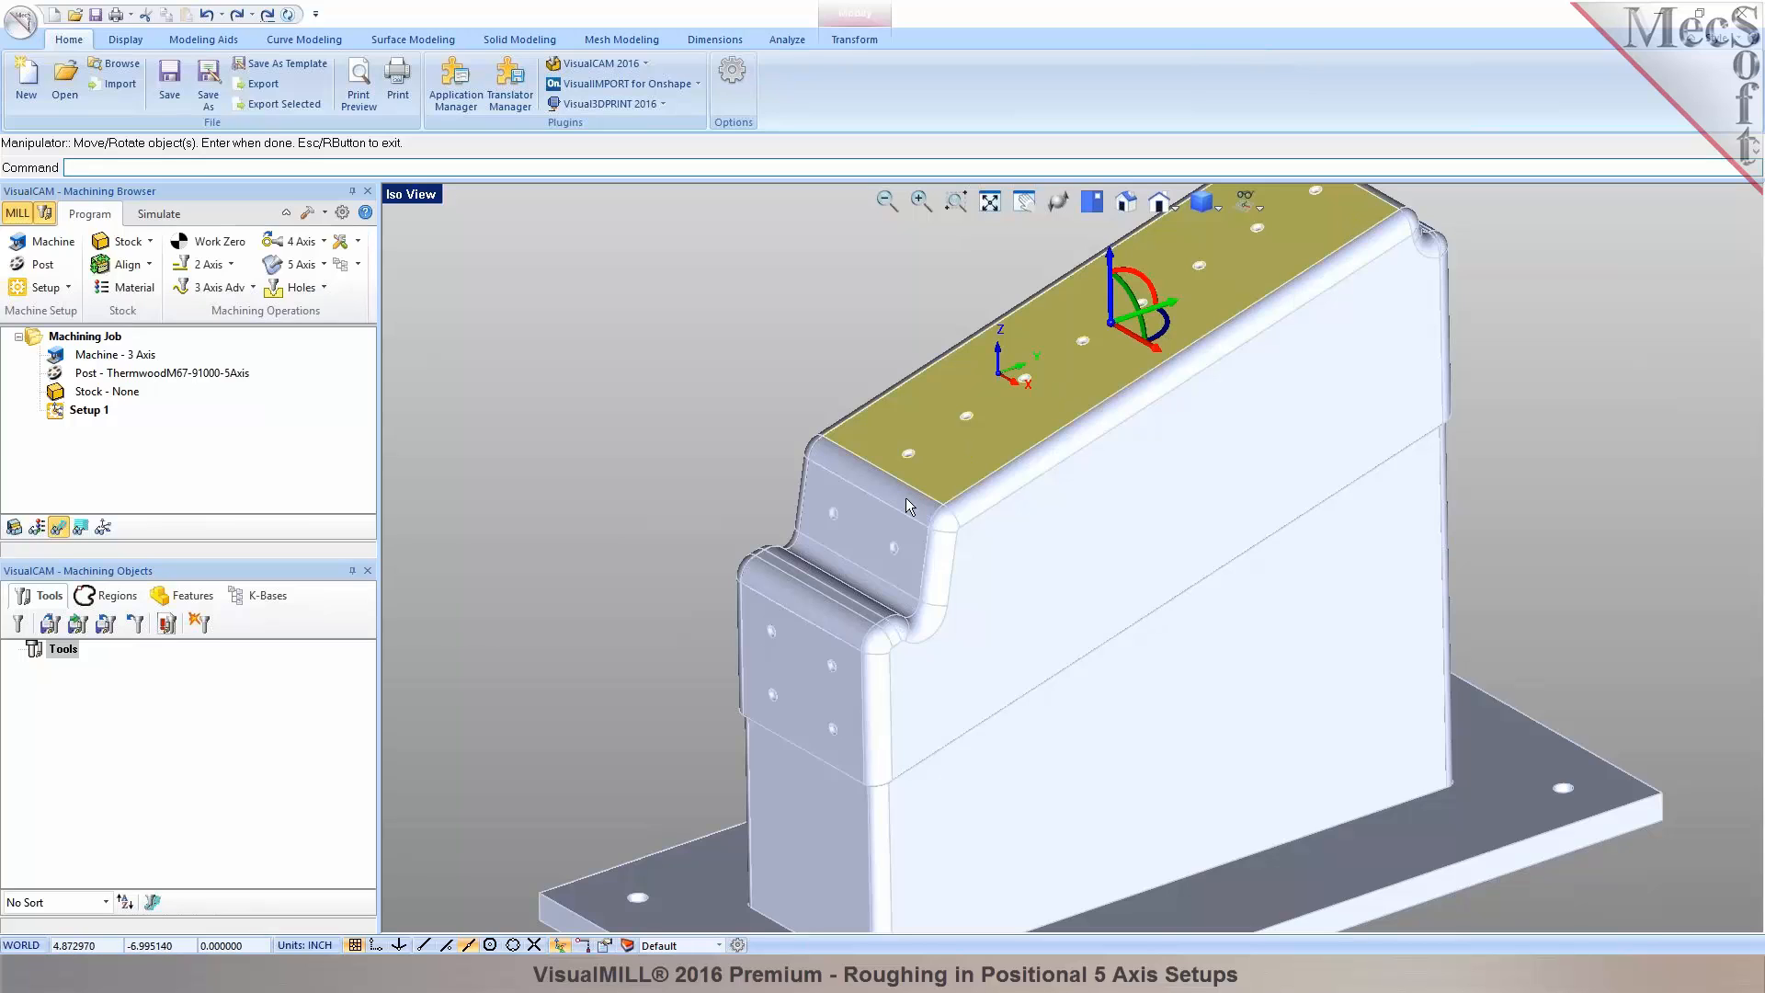
key("Escape")
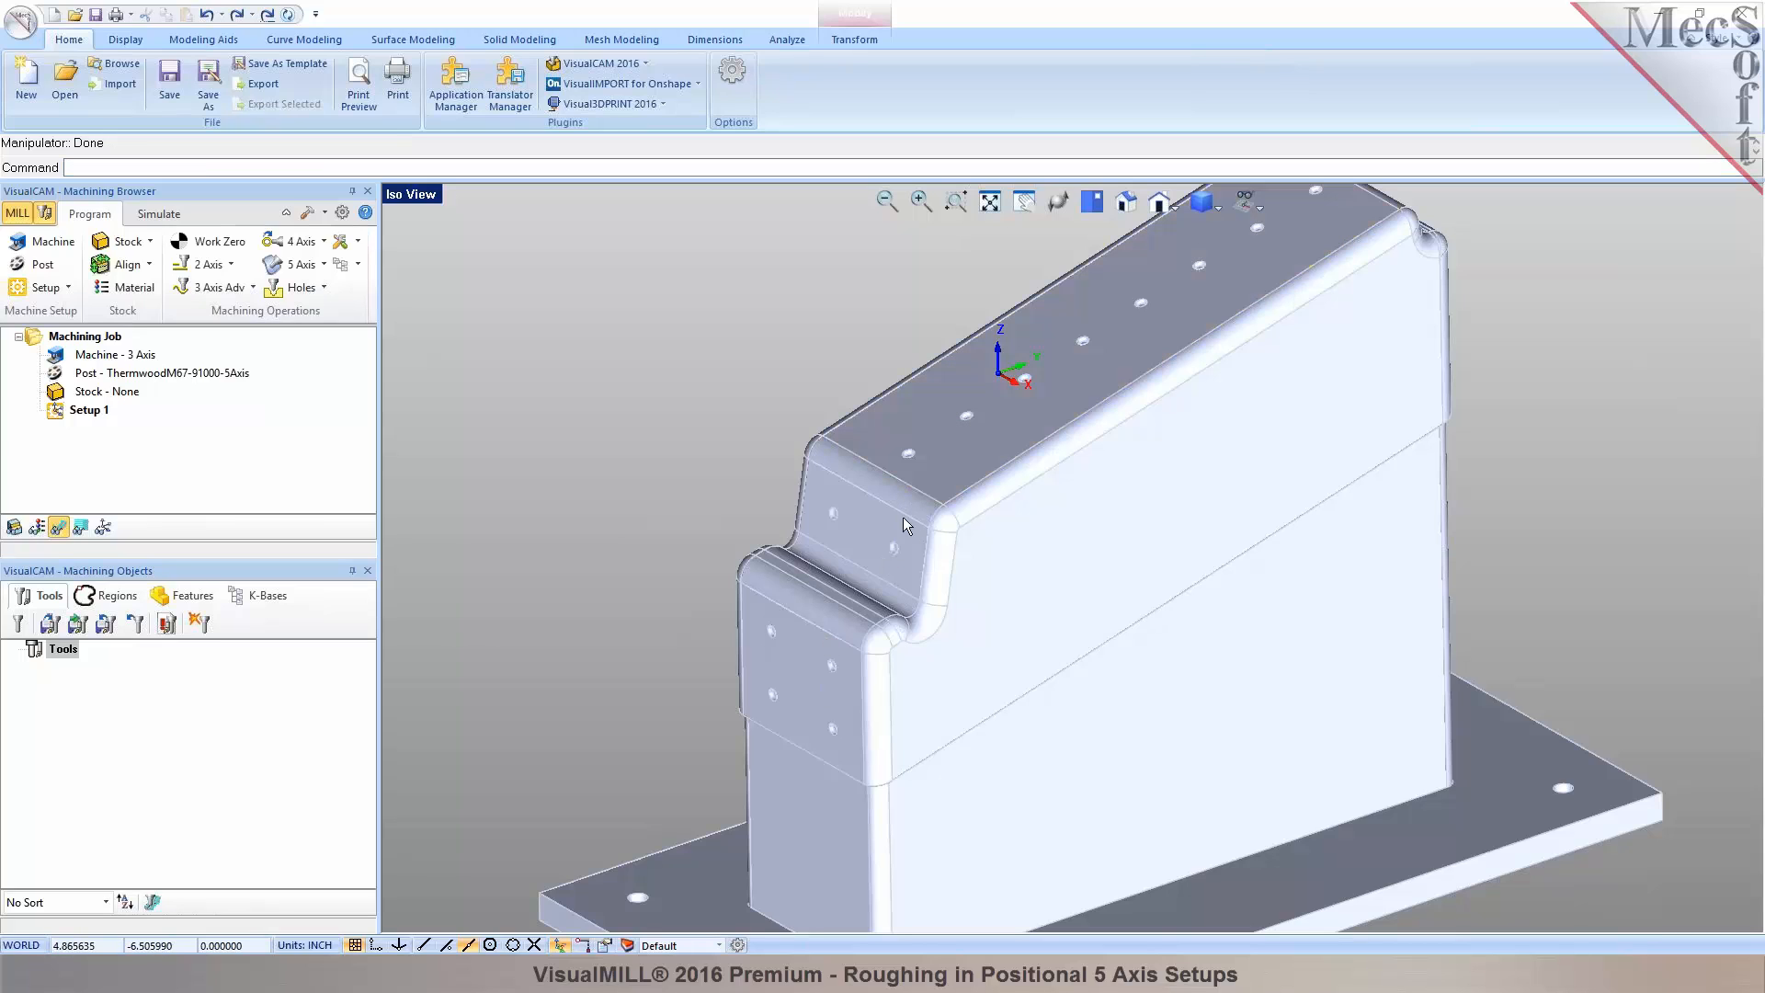
left_click(897, 530)
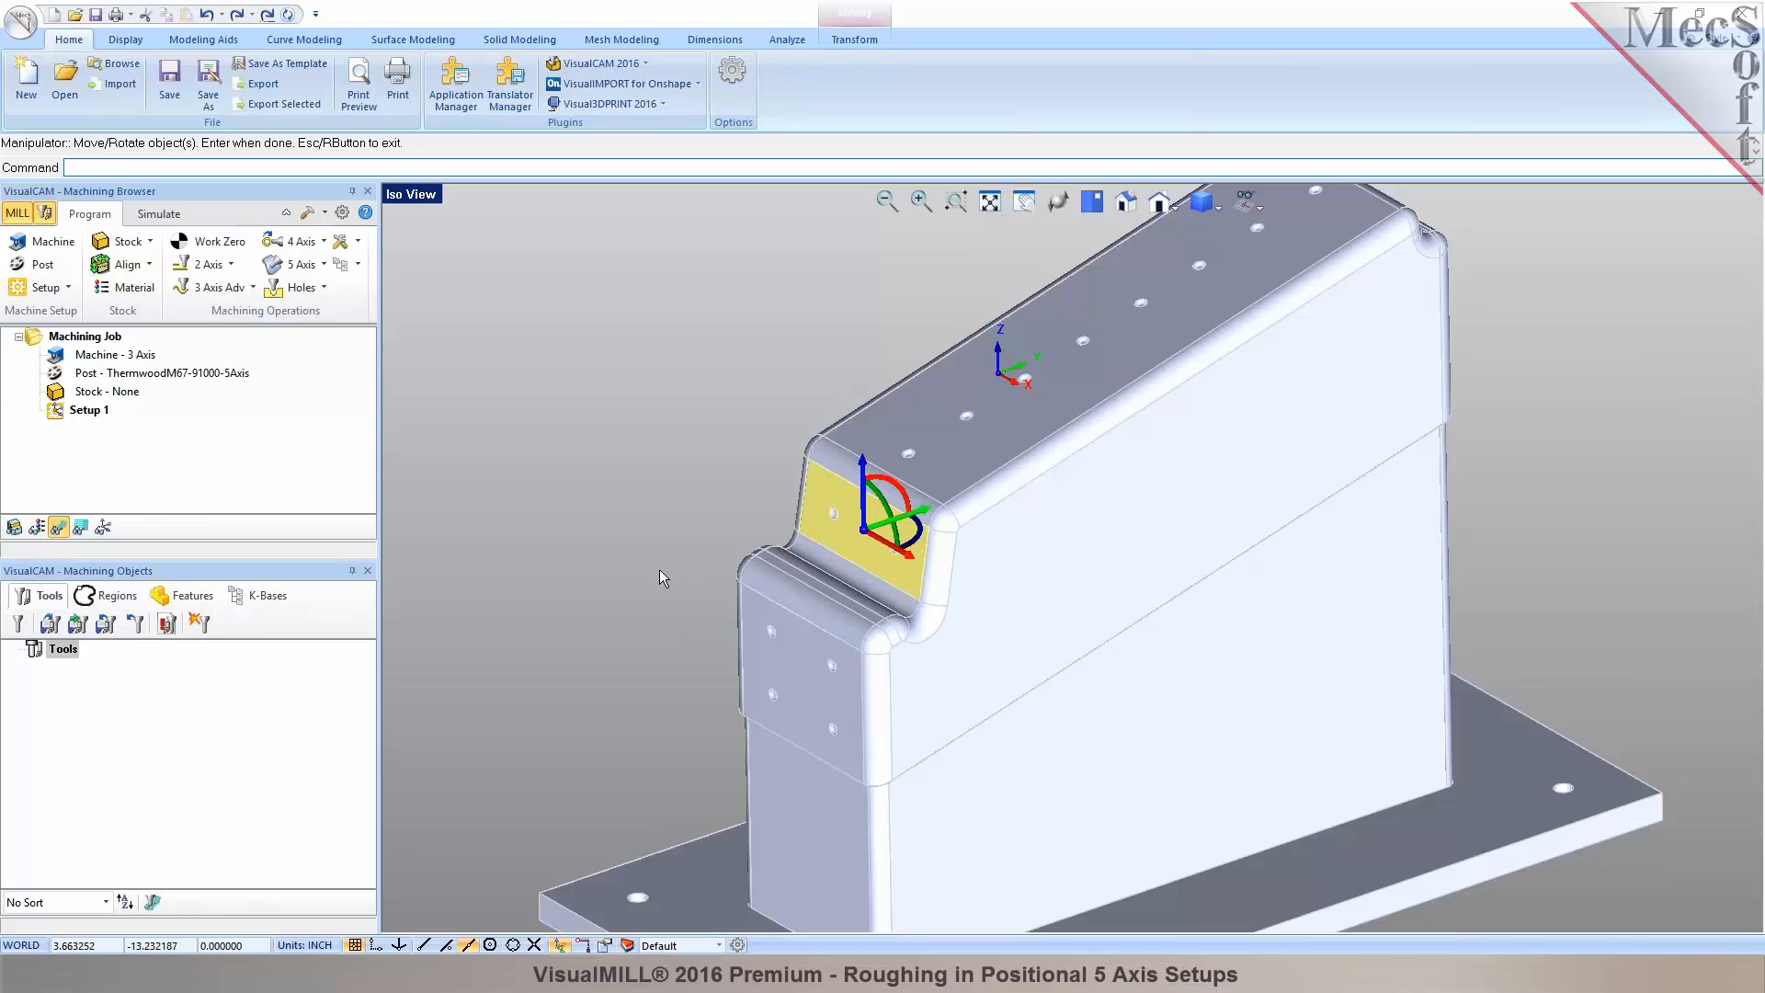
key("Return")
left_click(567, 948)
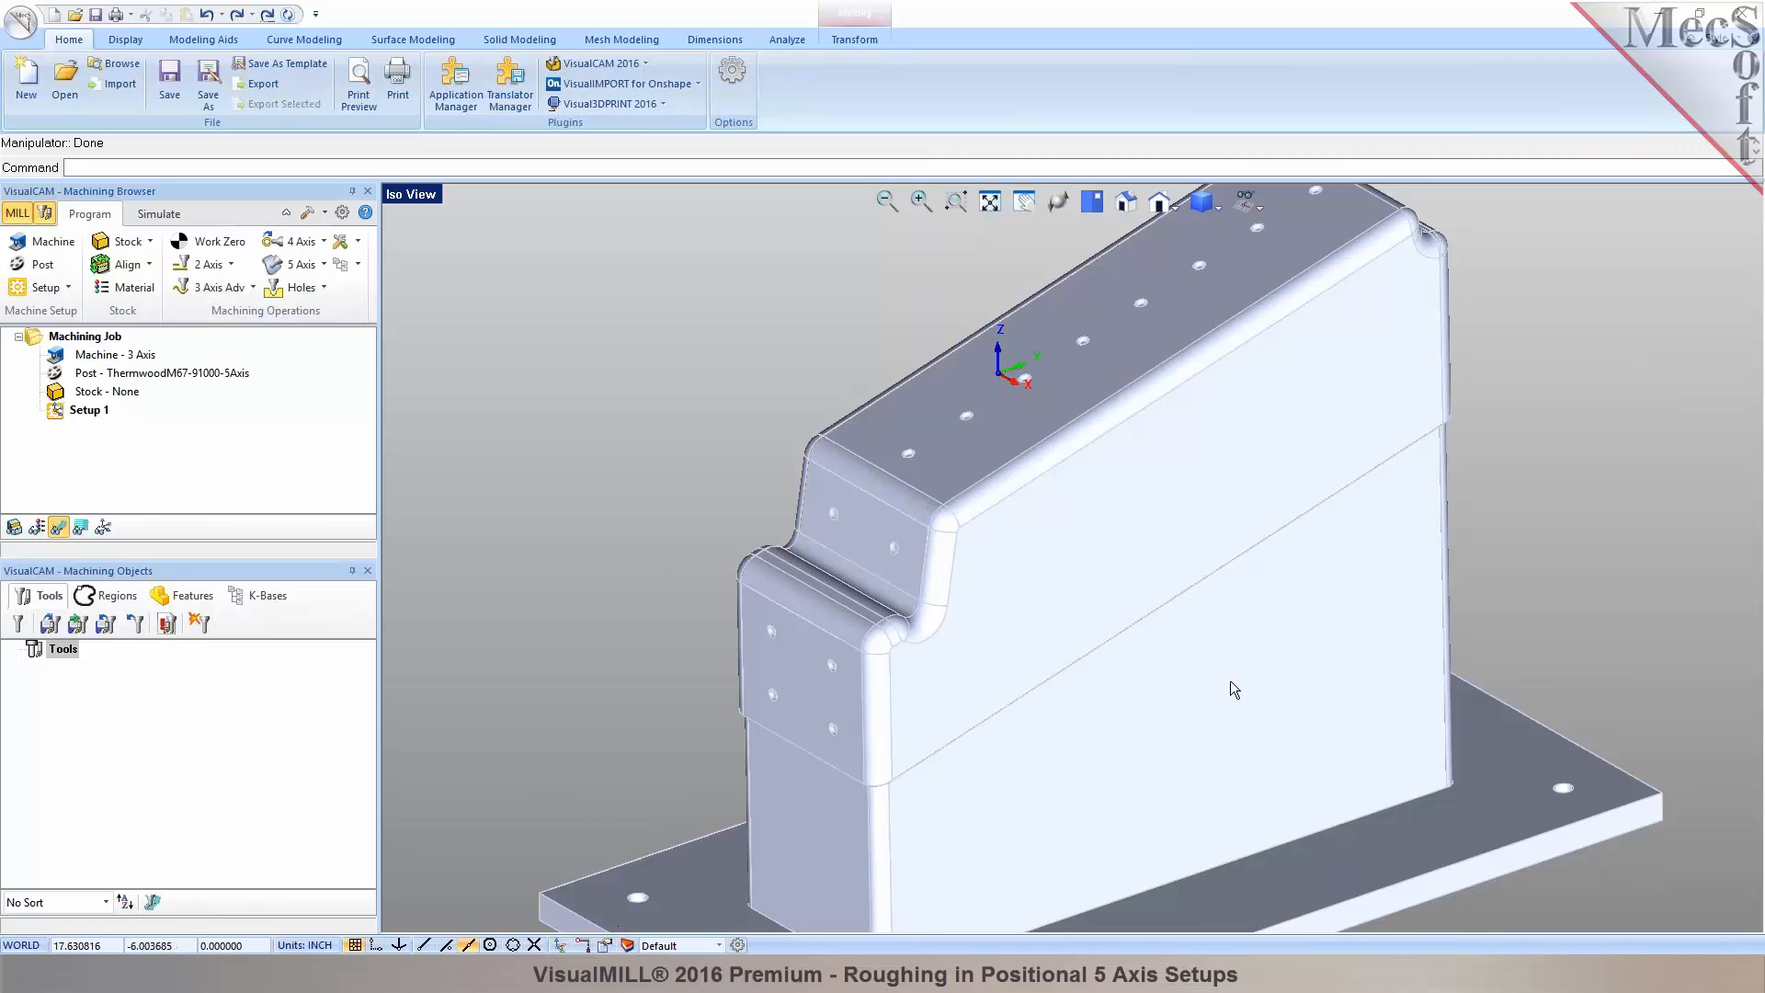
Orbit to inspect the part's underside edges, then return to the holed top face.
middle_click_drag(1233, 687, 1108, 515)
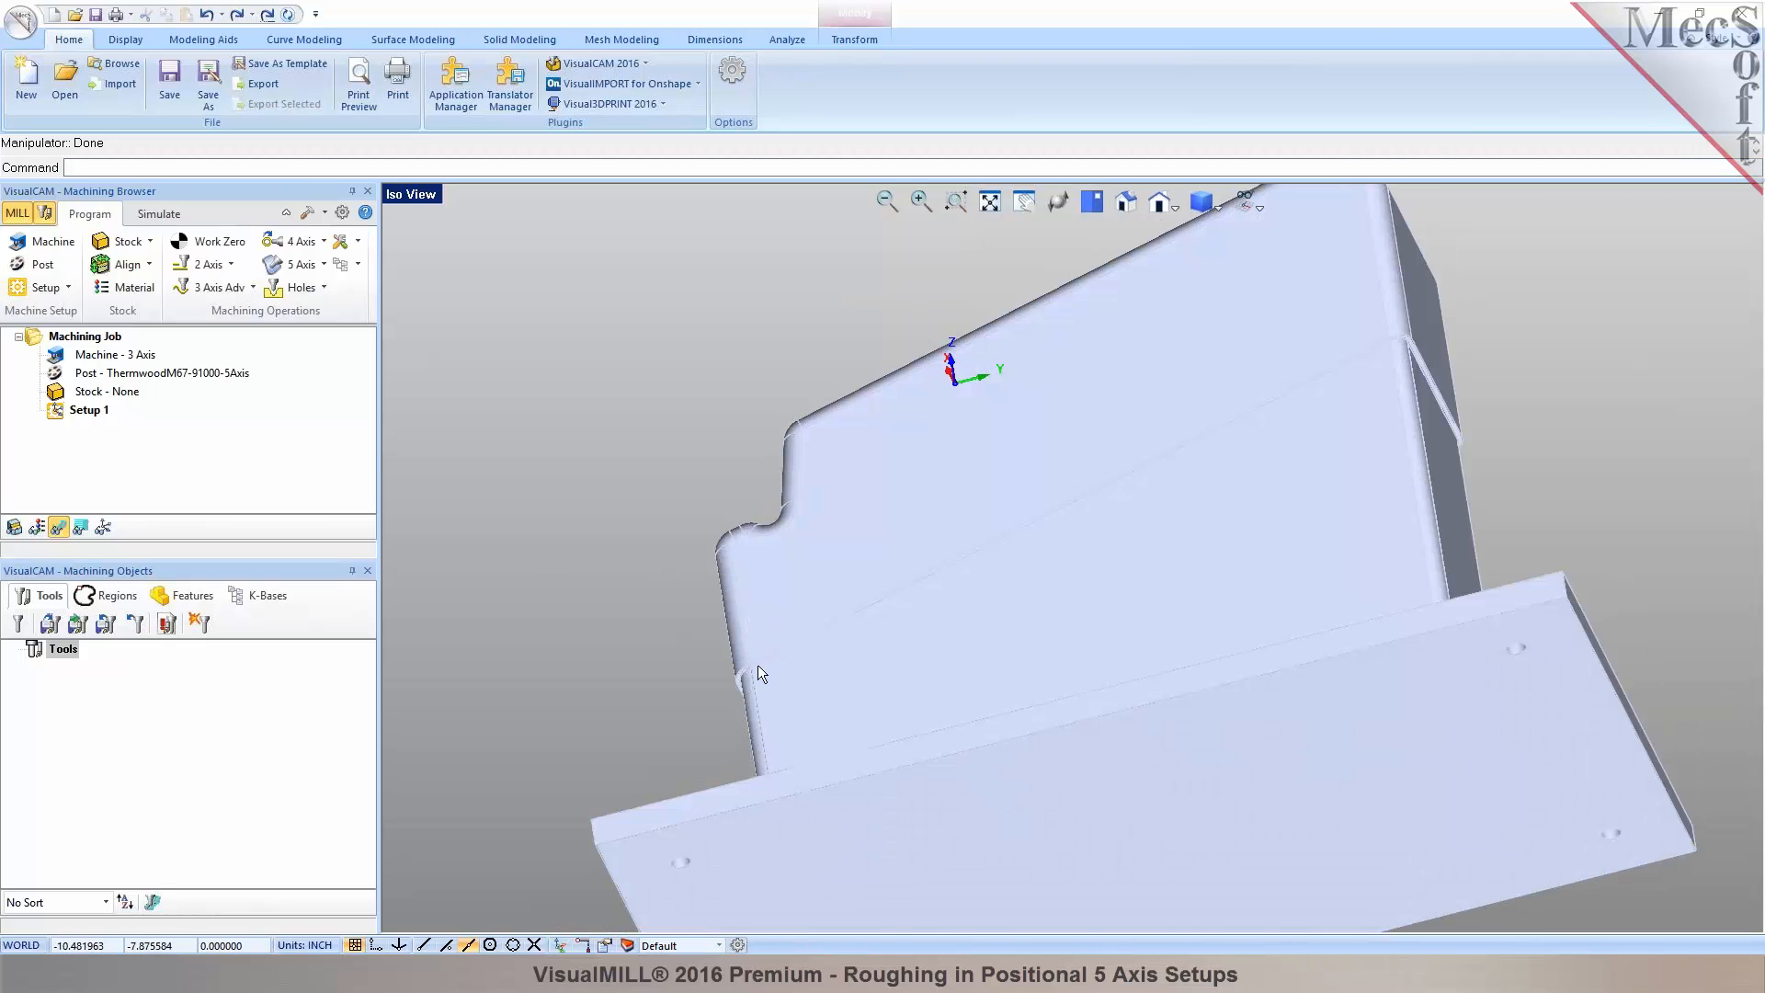
scroll(1332, 367, "up", 3)
mouse_move(1332, 367)
middle_mouse_down()
mouse_move(1366, 394)
mouse_move(1306, 308)
mouse_move(1272, 433)
mouse_move(925, 720)
middle_mouse_up()
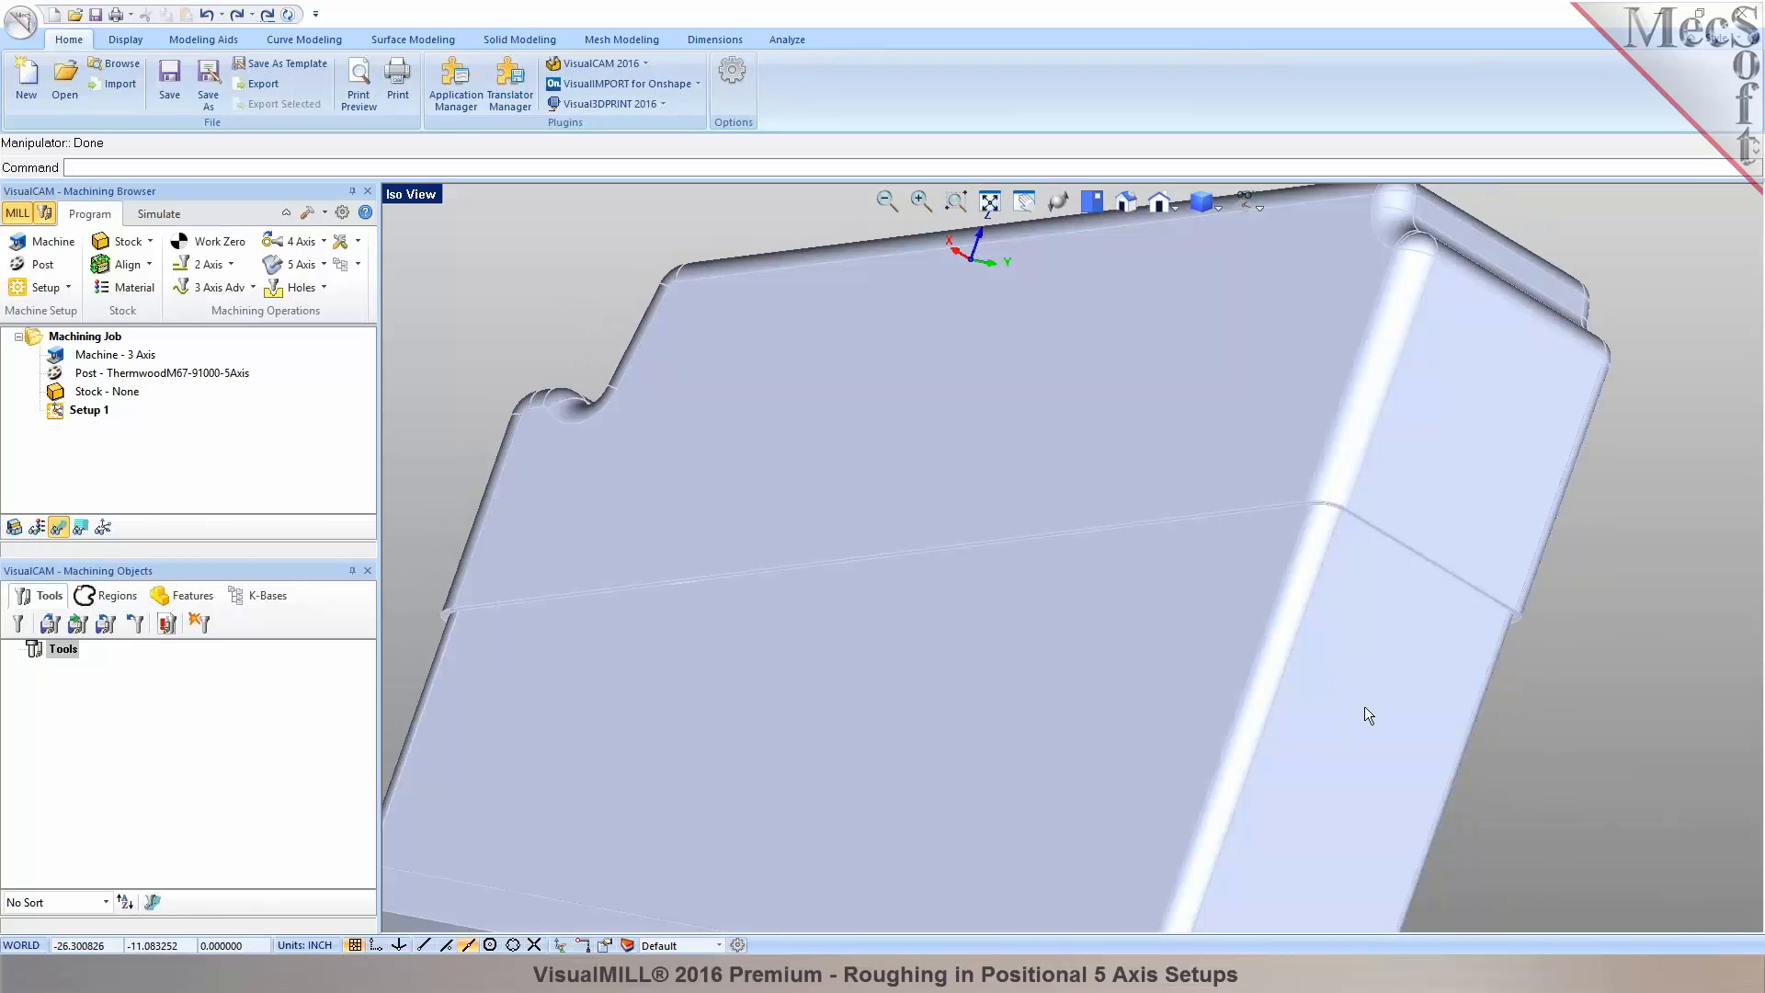
middle_click_drag(1107, 595, 1205, 618)
scroll(1103, 619, "down", 6)
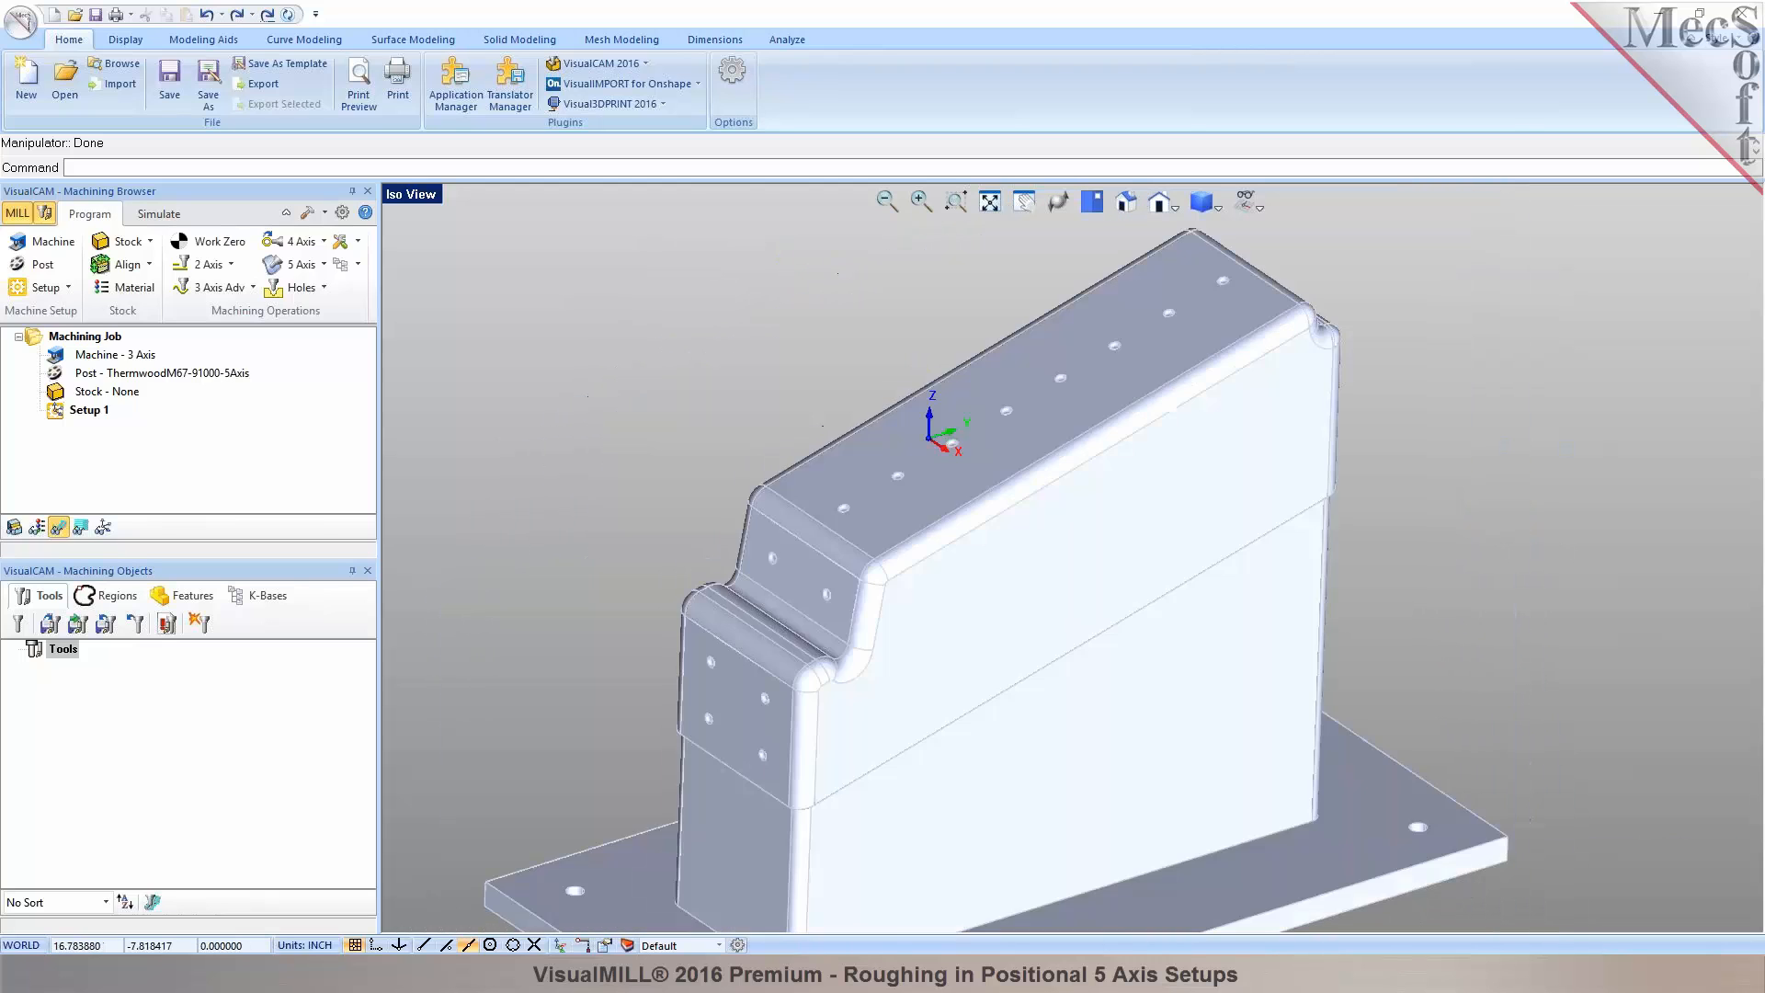
middle_click_drag(996, 556, 1019, 579)
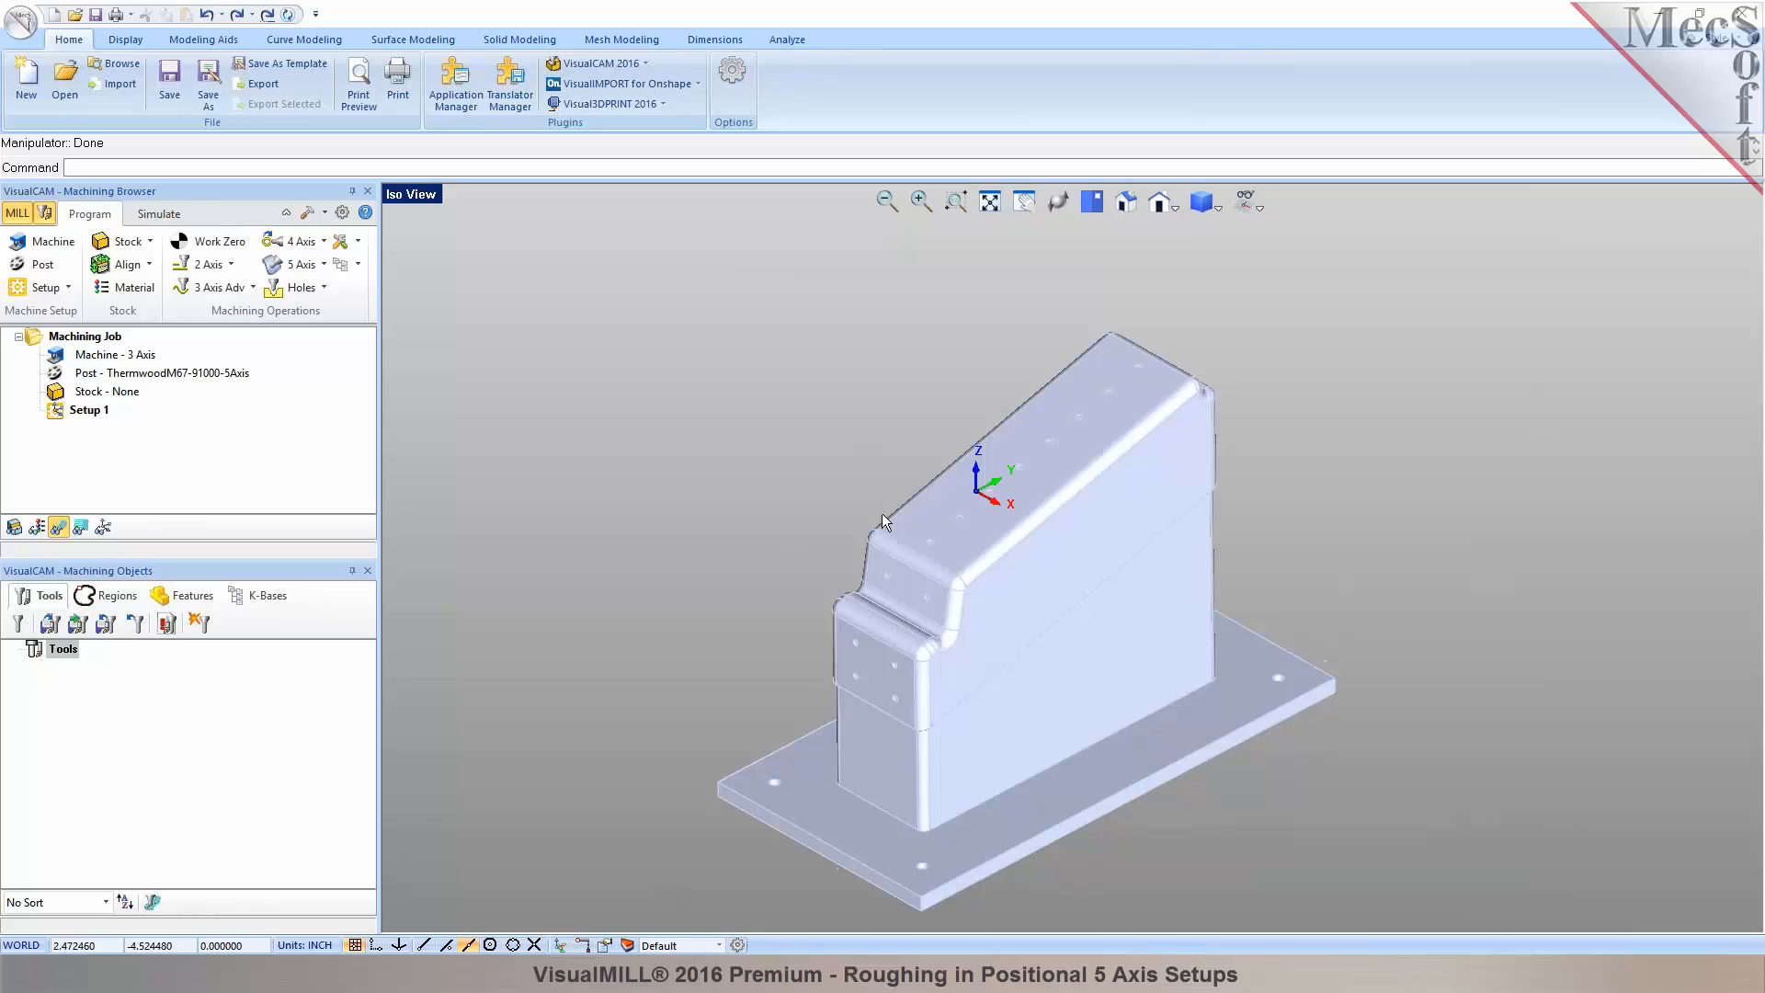
Create a box stock from the model bounding box (12.9187 × 25.0996) with height 17.
left_click(143, 244)
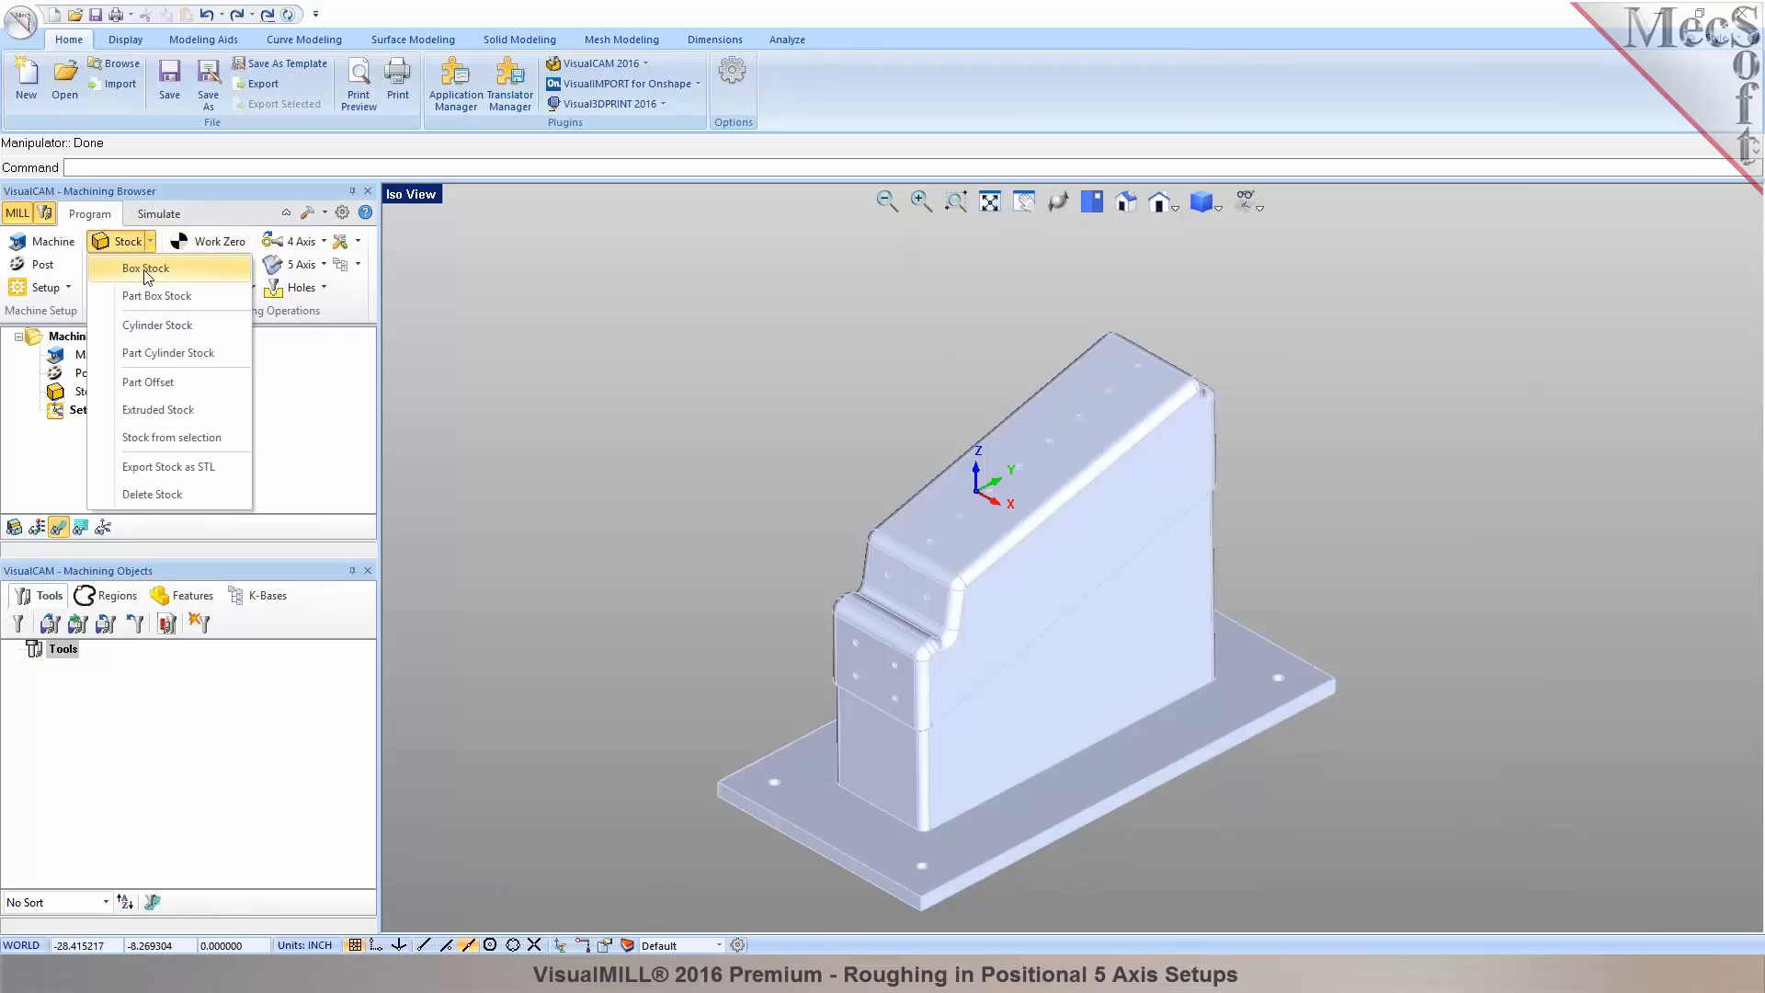
left_click(145, 269)
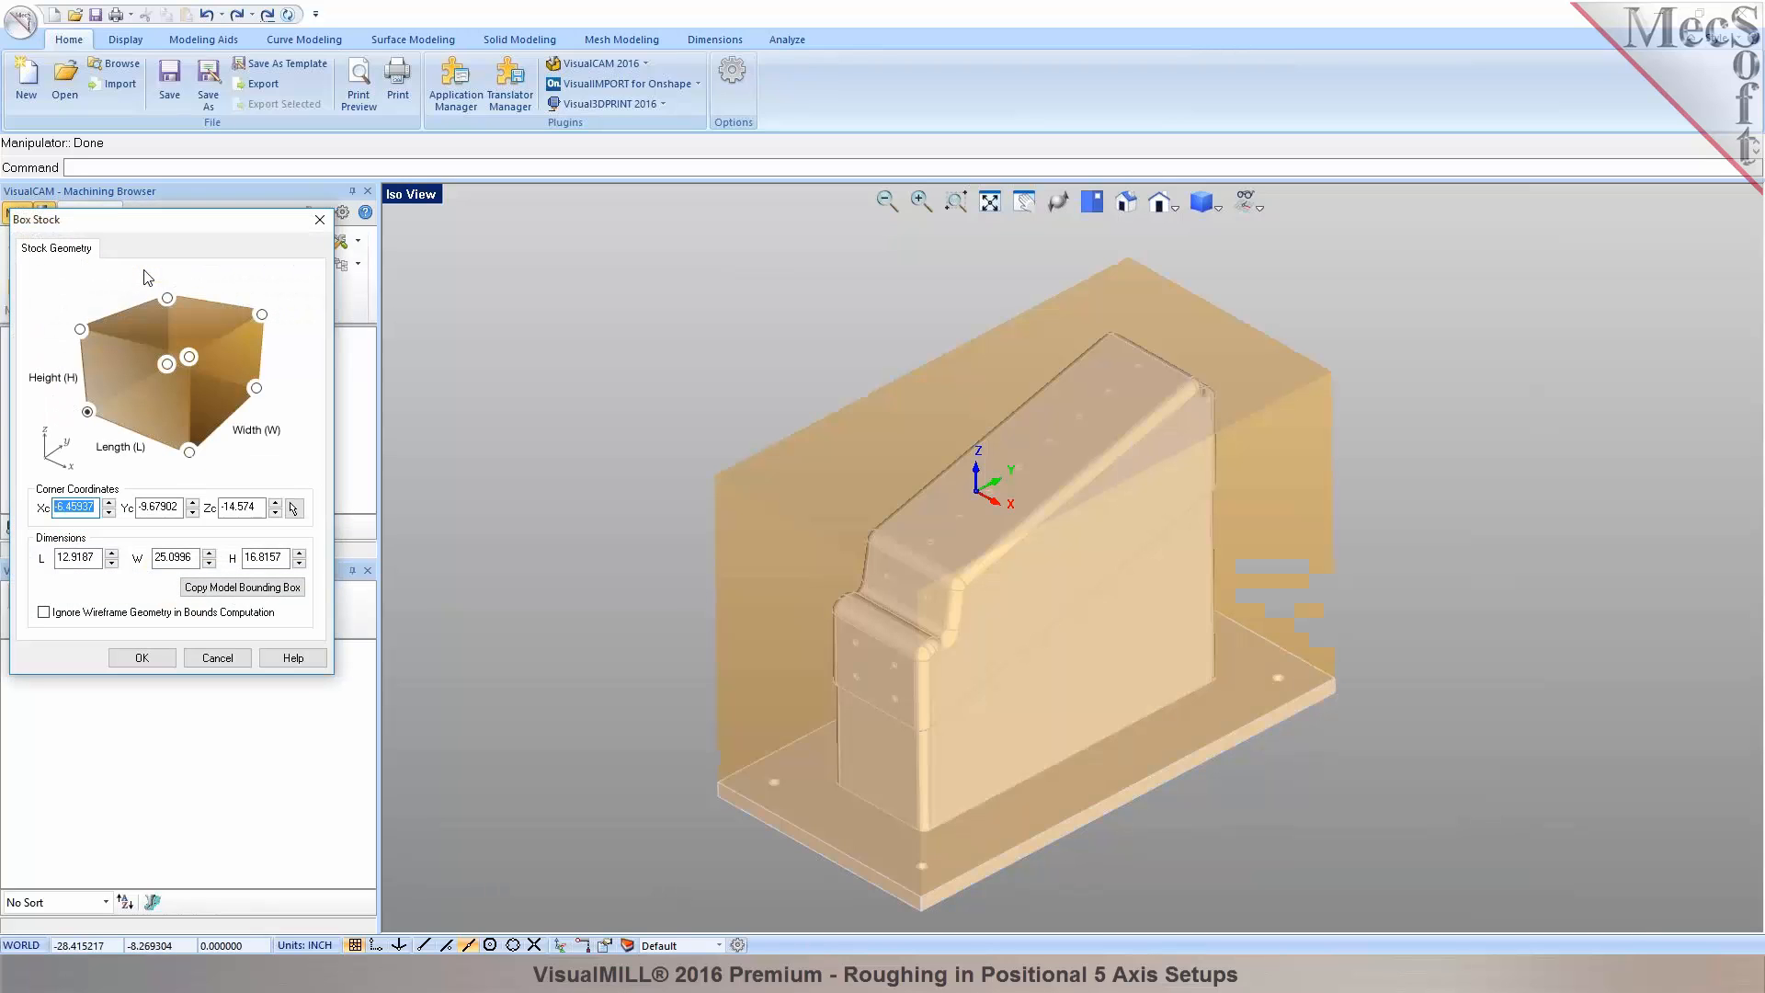
left_click(241, 593)
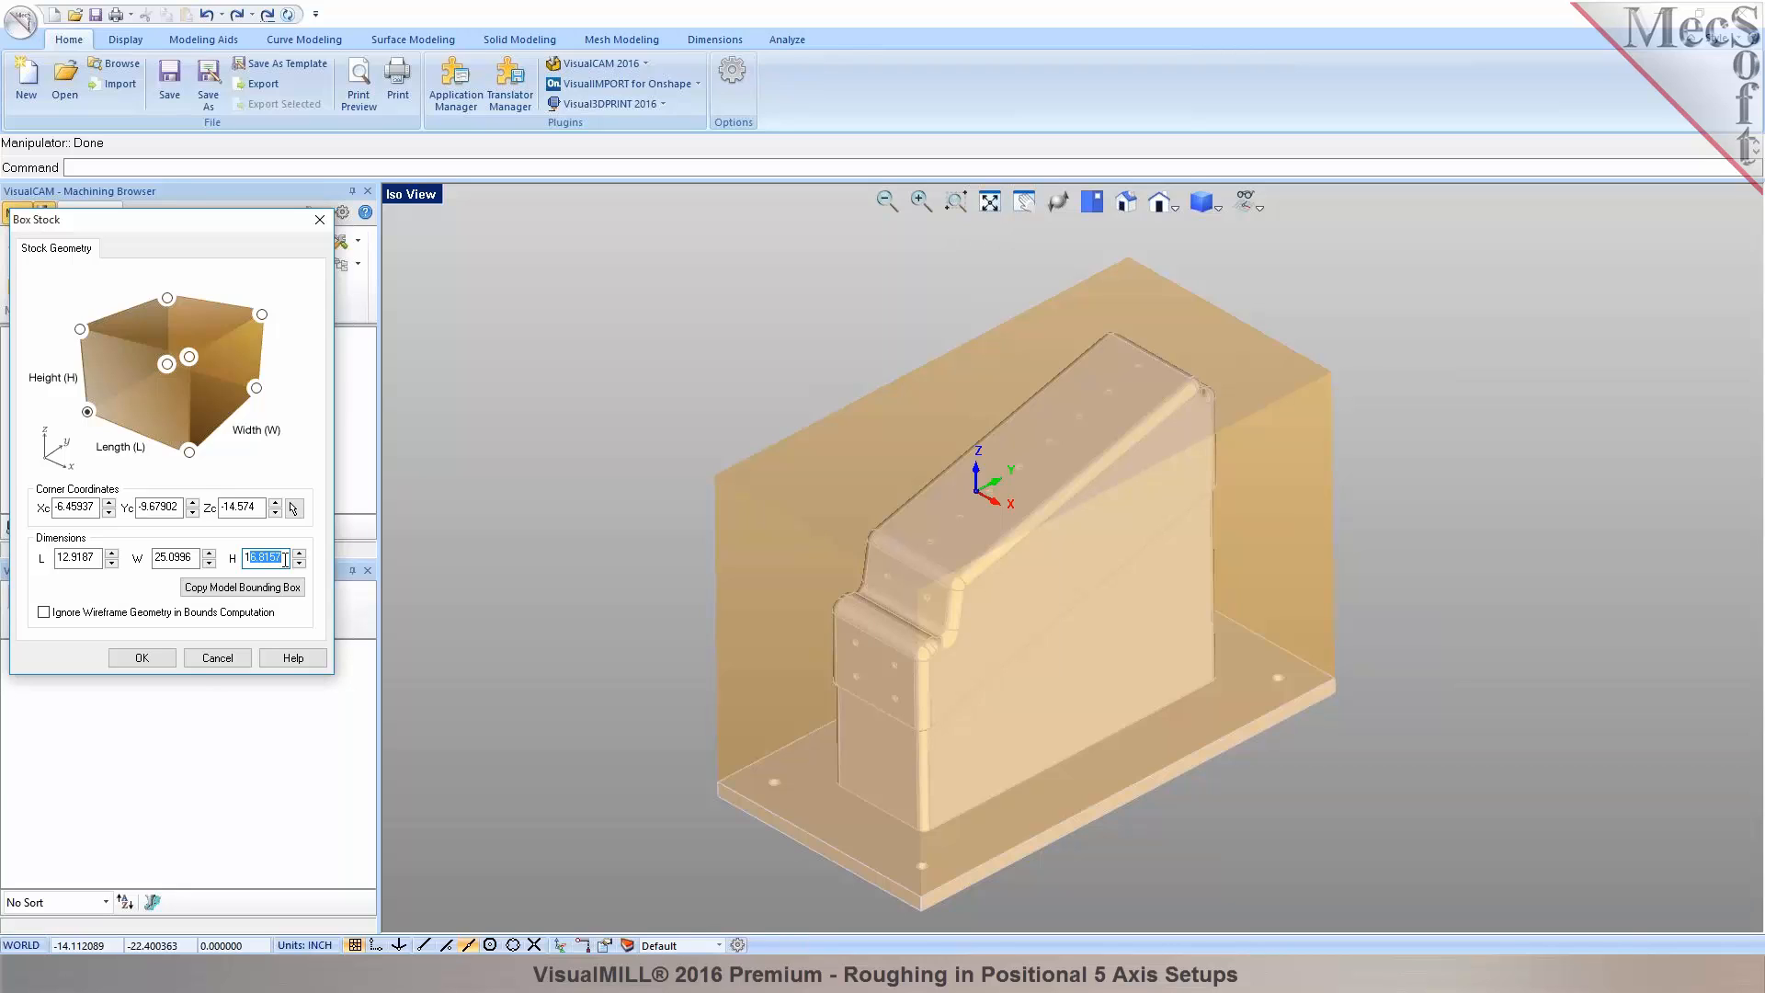
type("17")
left_click(150, 665)
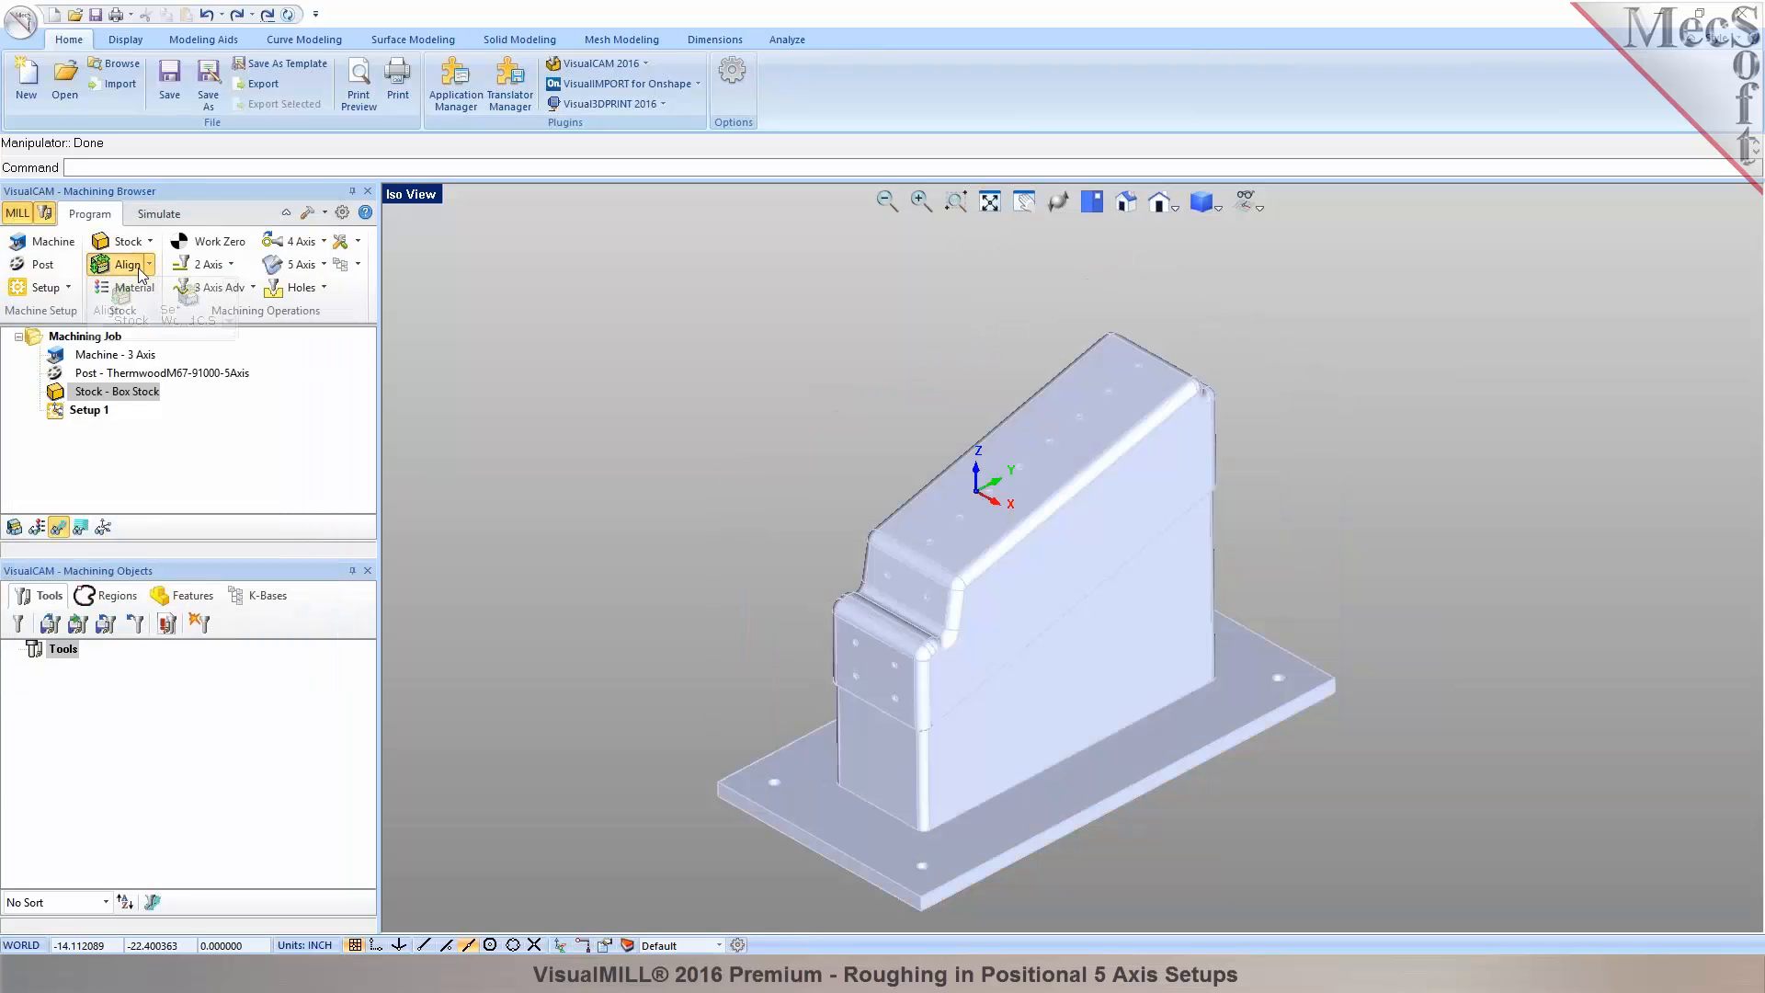
Align the stock to the part with Z at Bottom and XY centred.
left_click(128, 264)
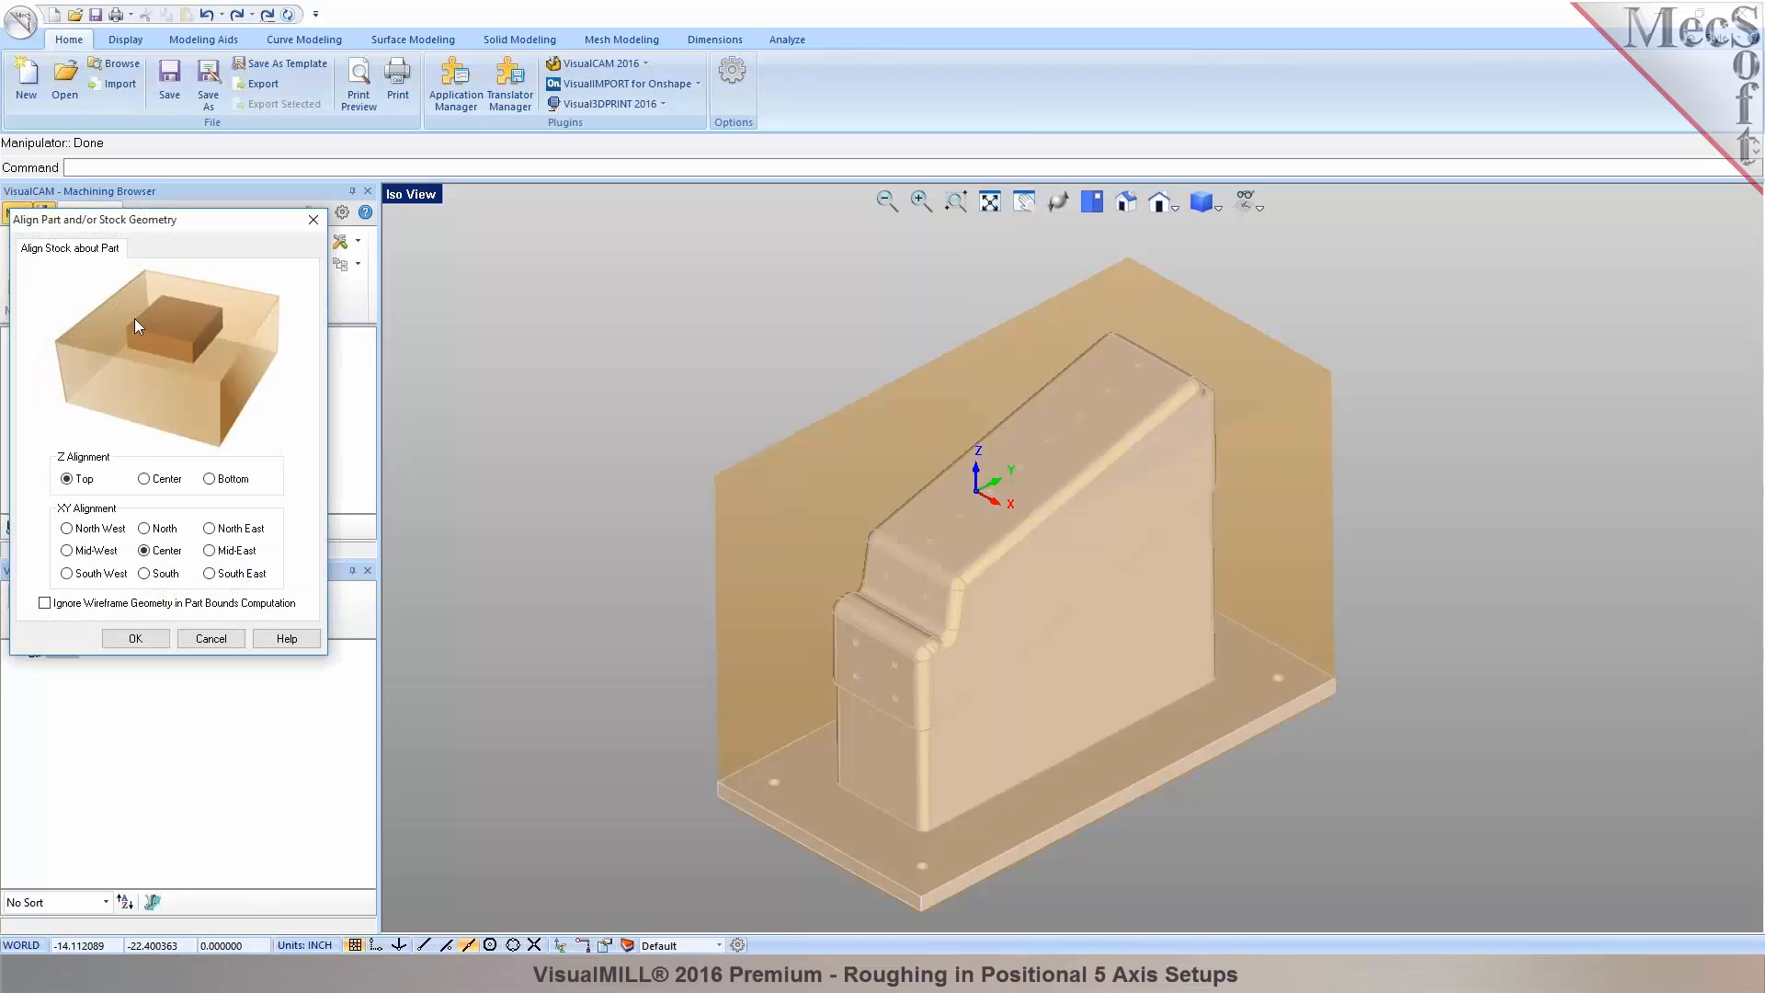
left_click(210, 479)
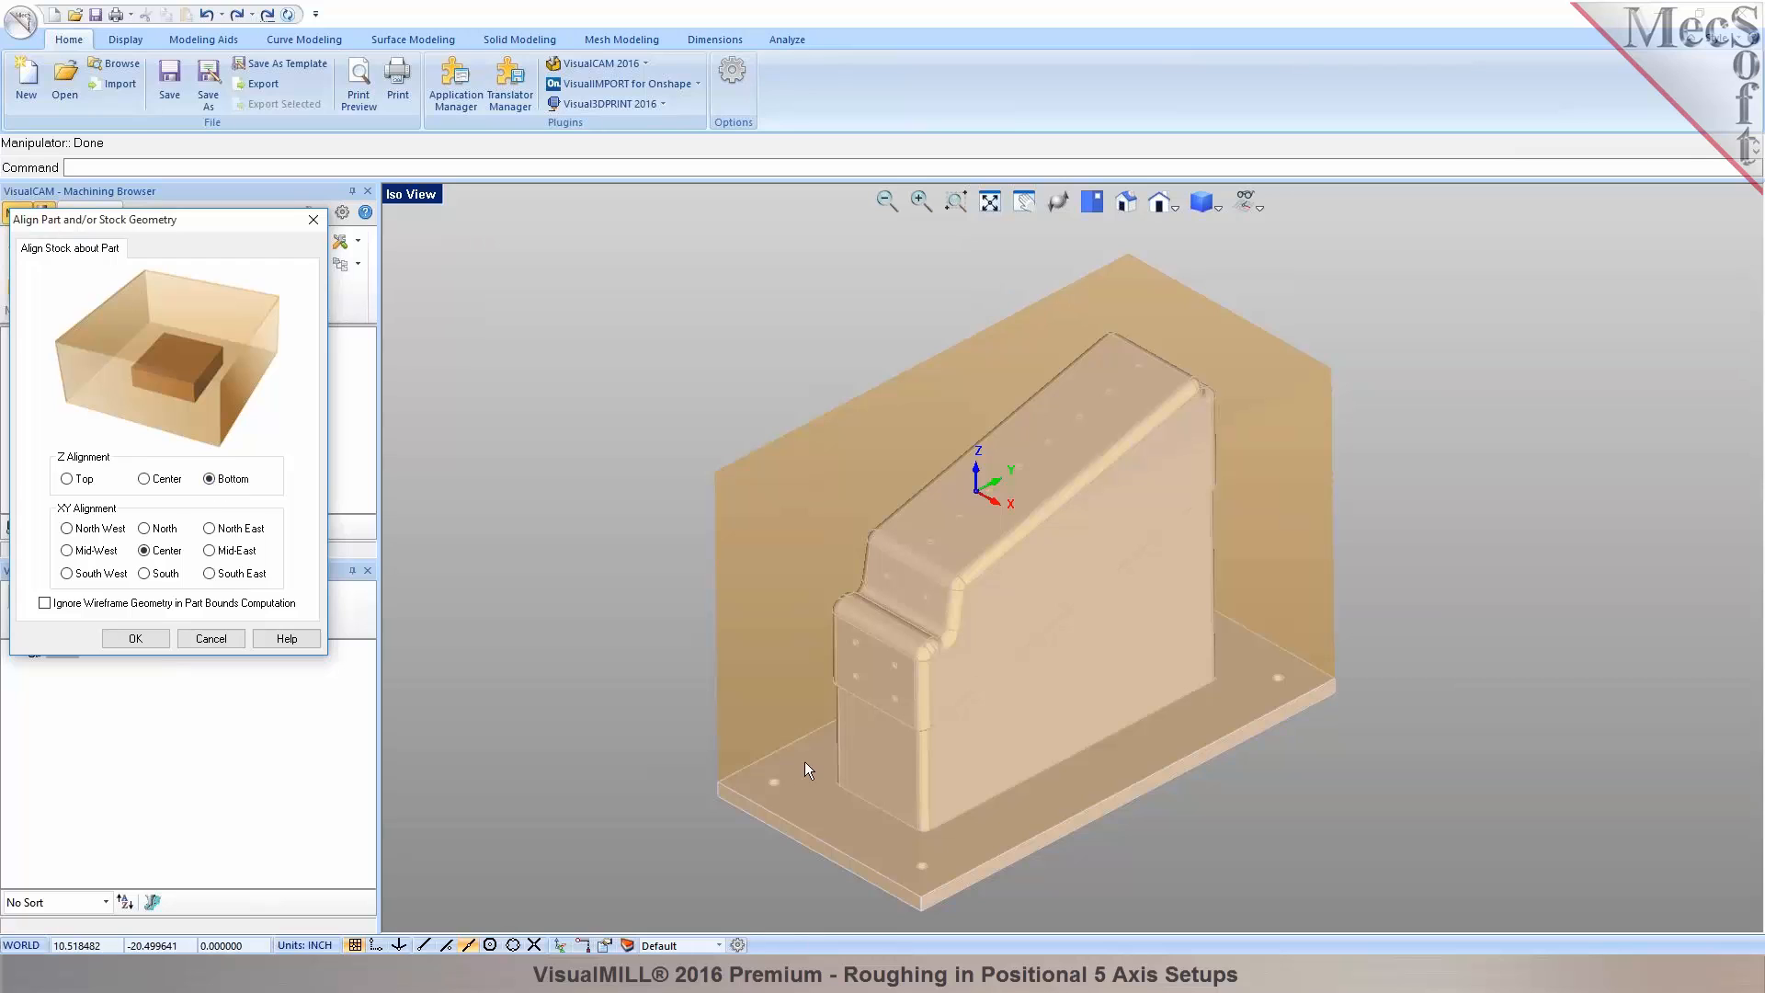
middle_click_drag(792, 798, 938, 721)
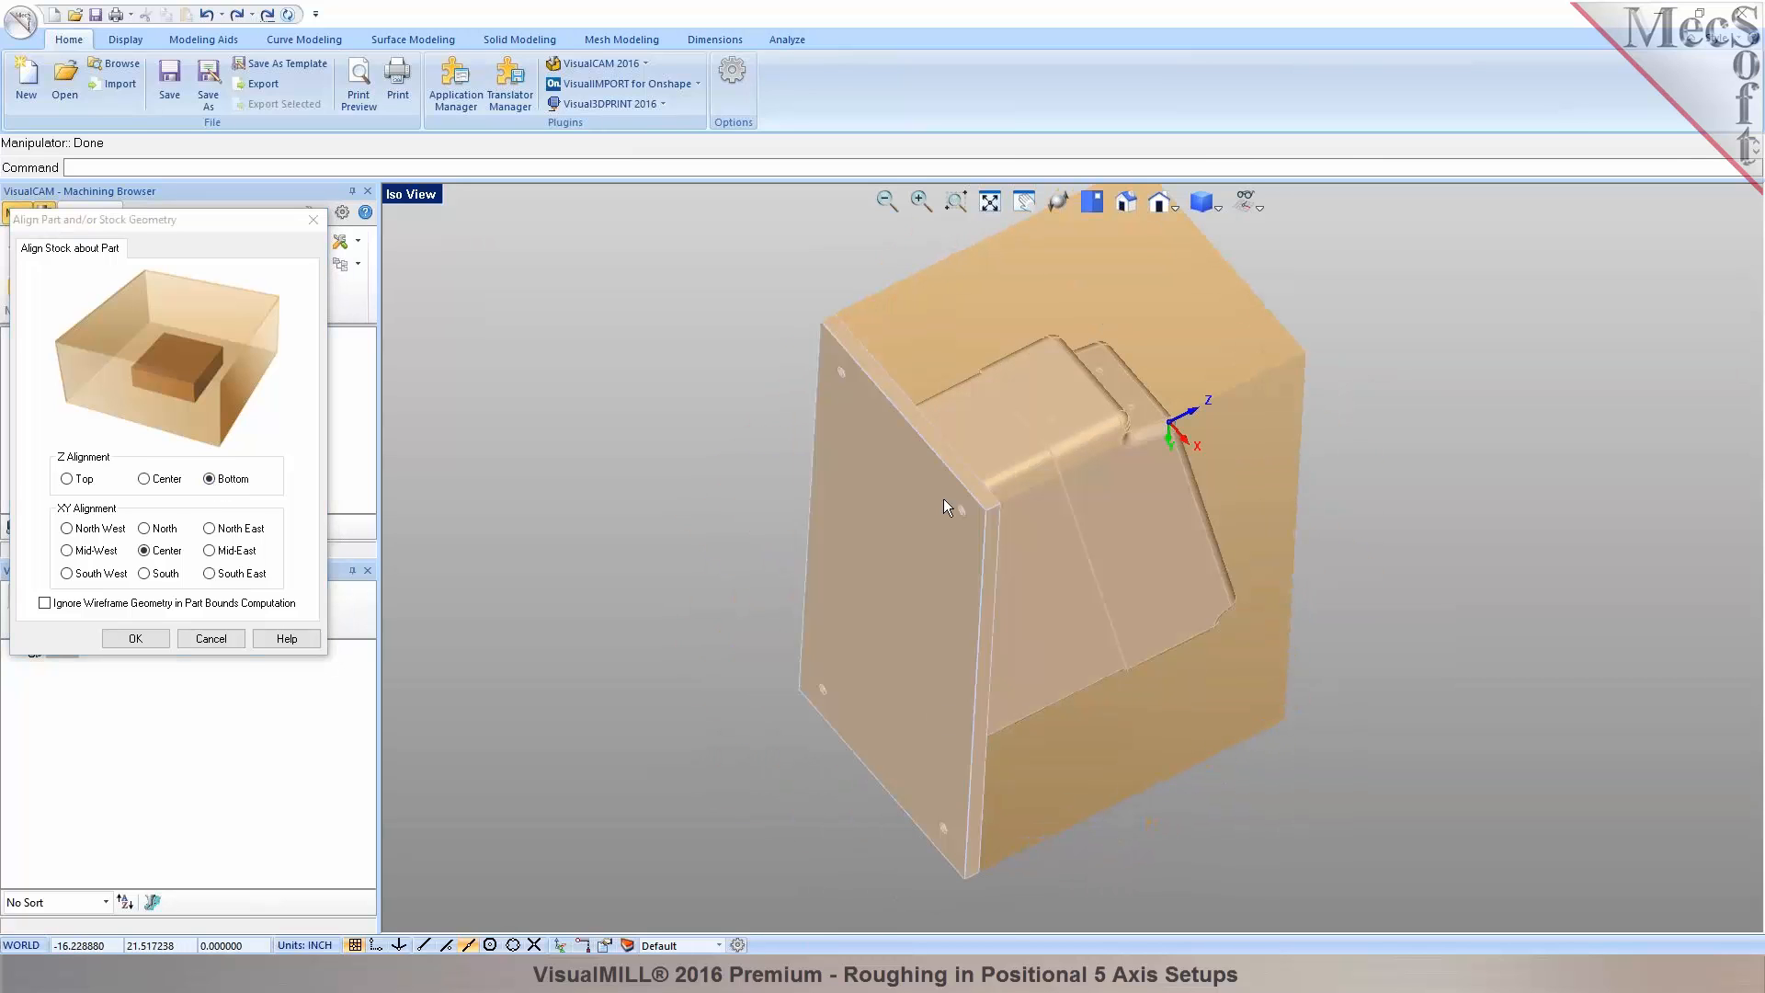
middle_click_drag(935, 506, 1026, 618)
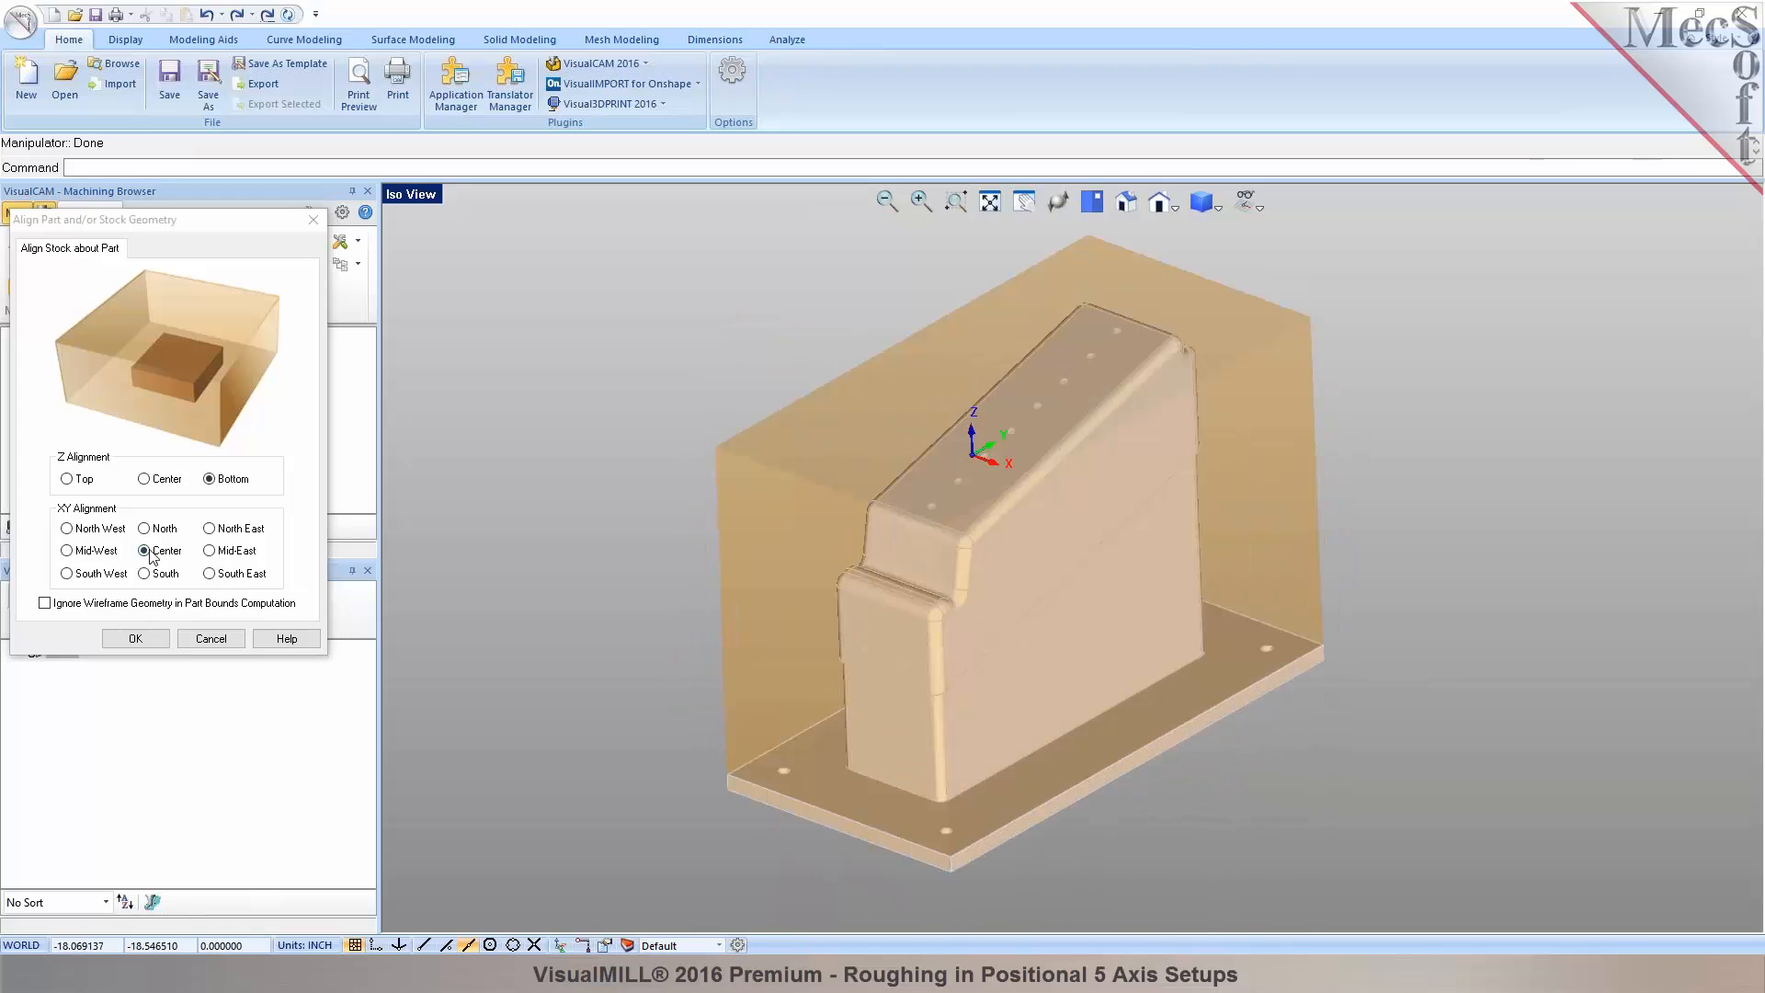
left_click(150, 638)
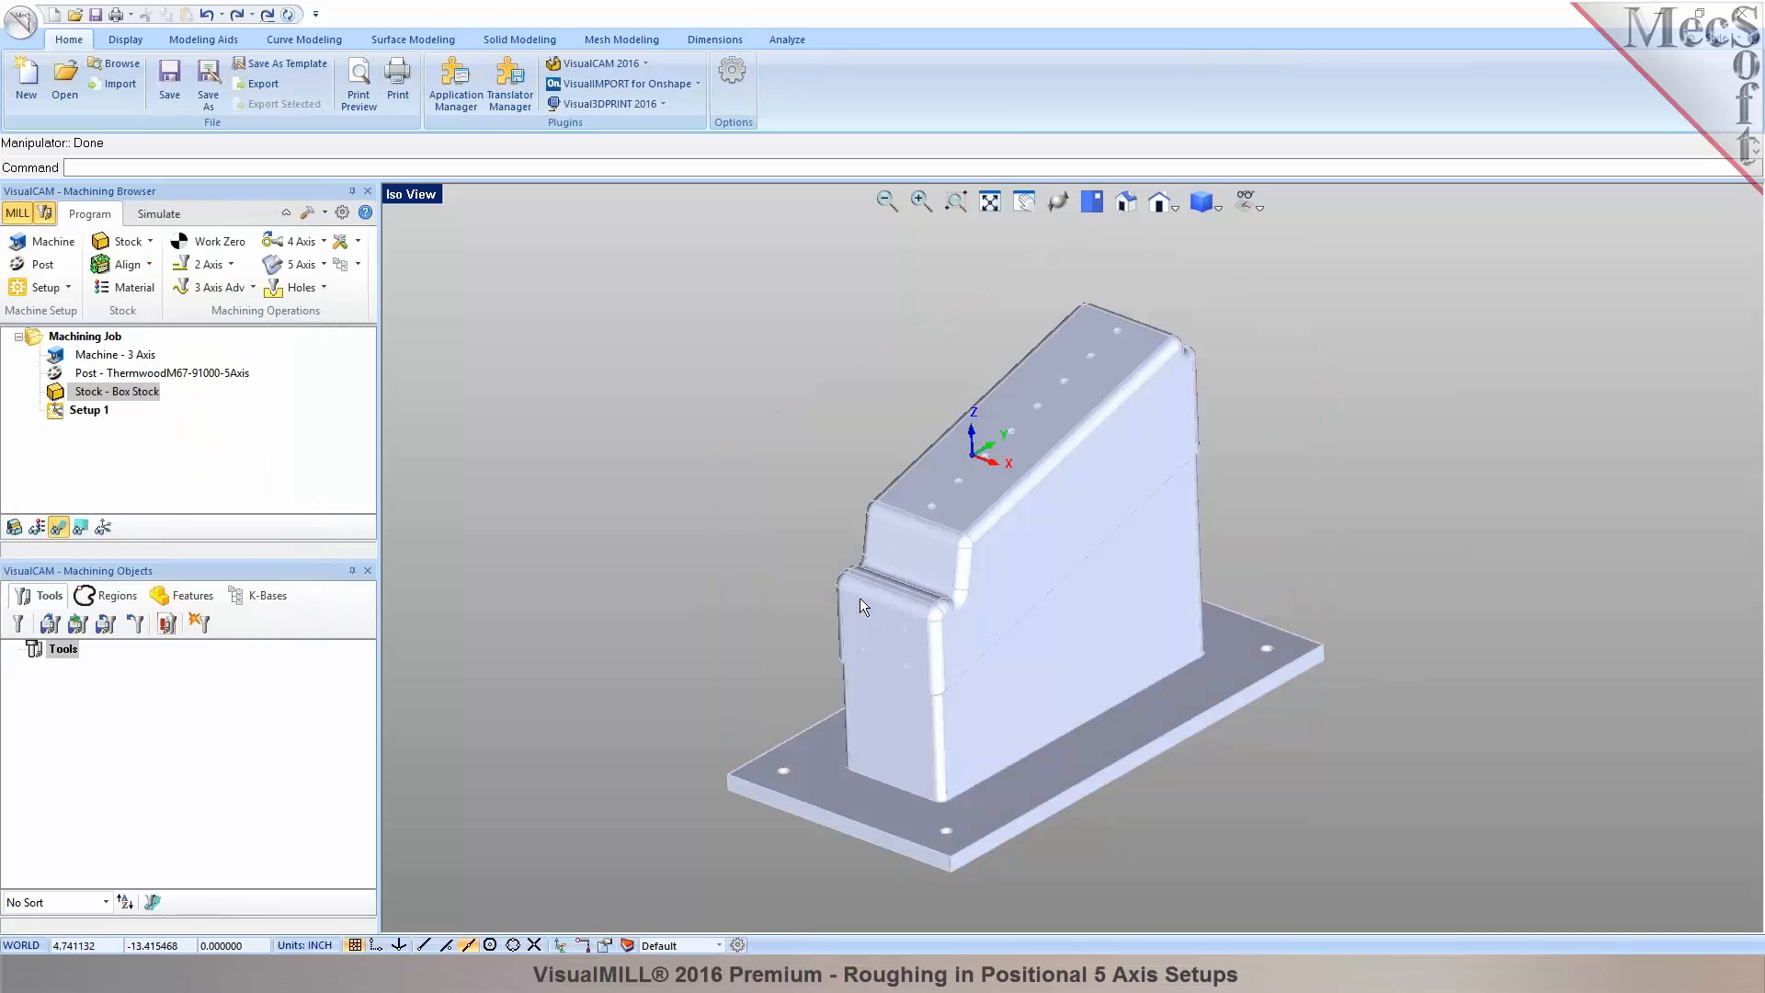
Turn on the stock display so the box visibly encloses the bracket.
left_click(13, 529)
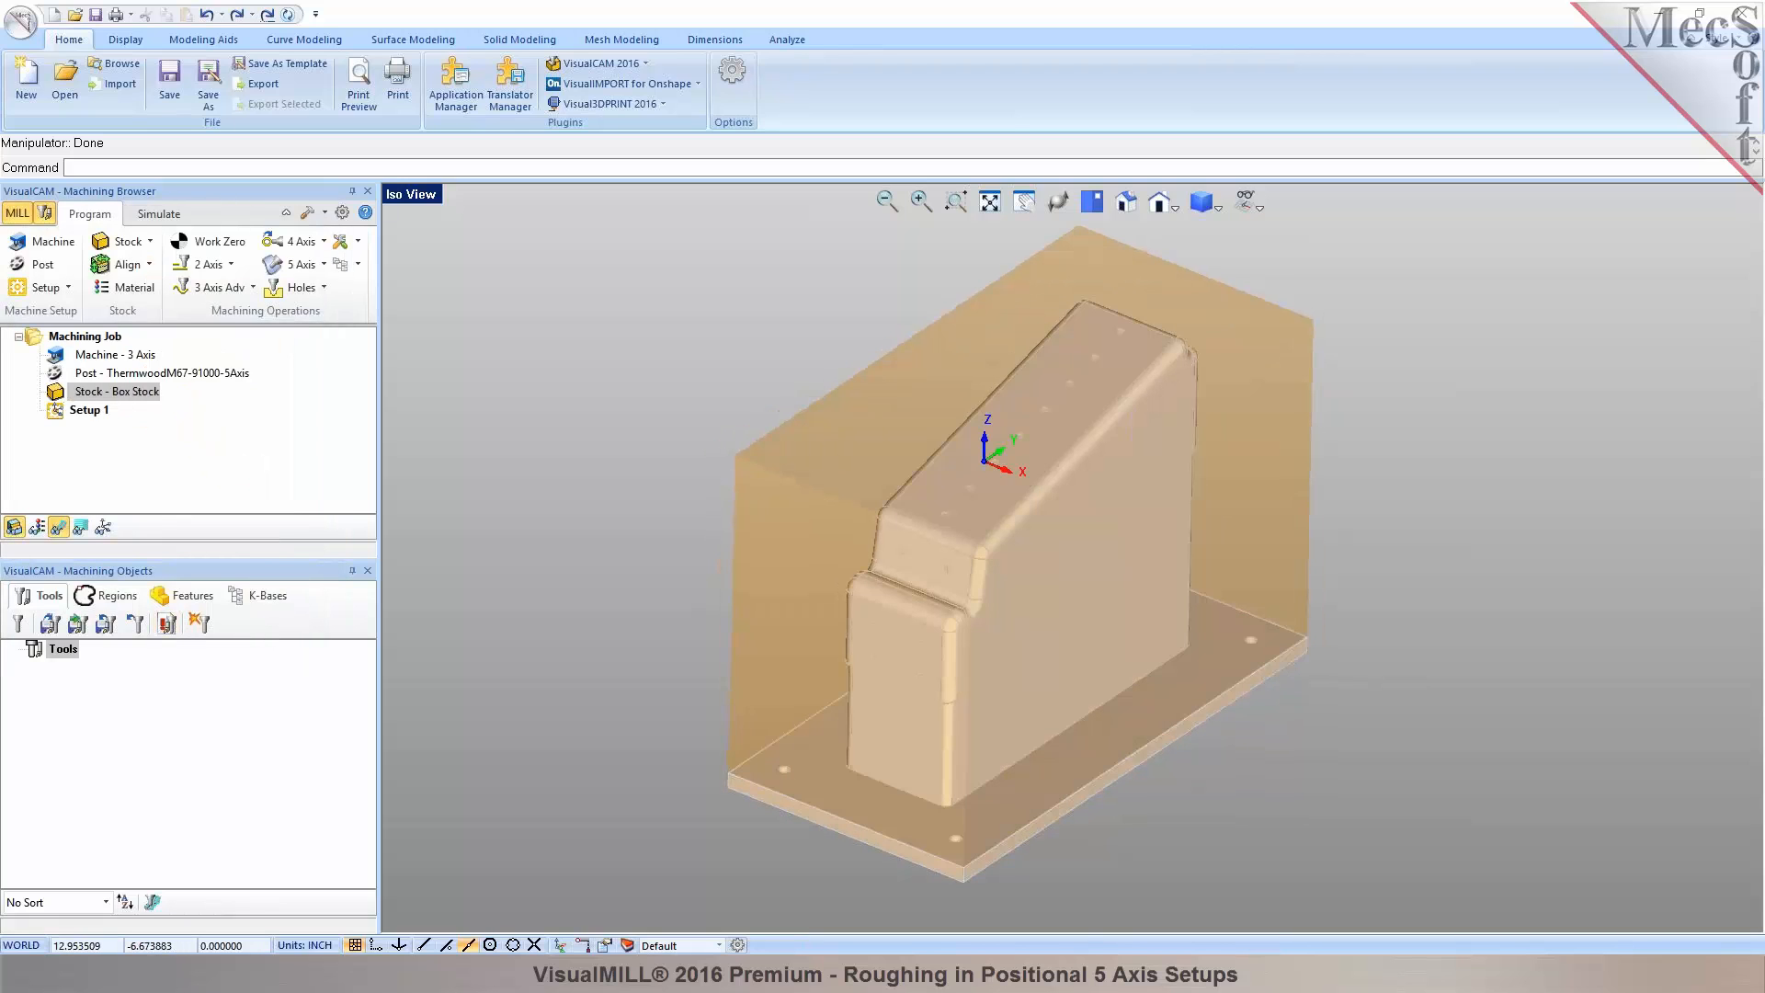
scroll(1047, 620, "down", 2)
scroll(1071, 506, "up", 3)
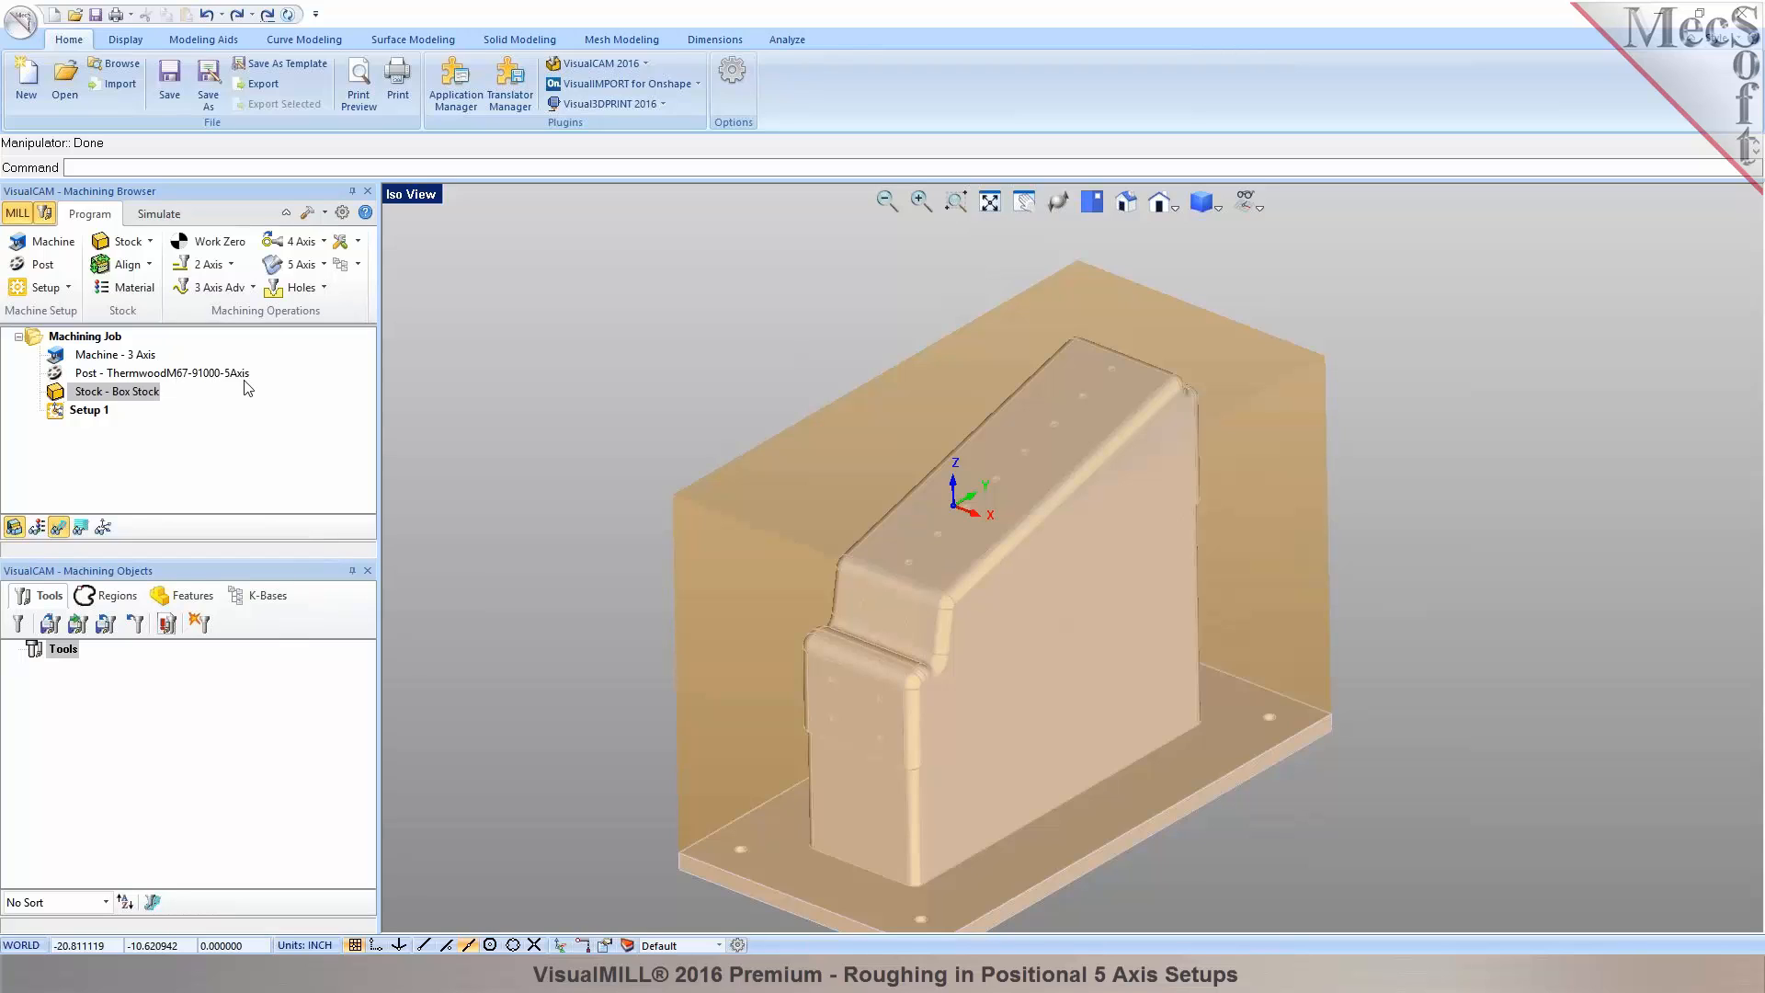
Place the world origin at the centre of the stock box's highest Z face.
left_click(149, 266)
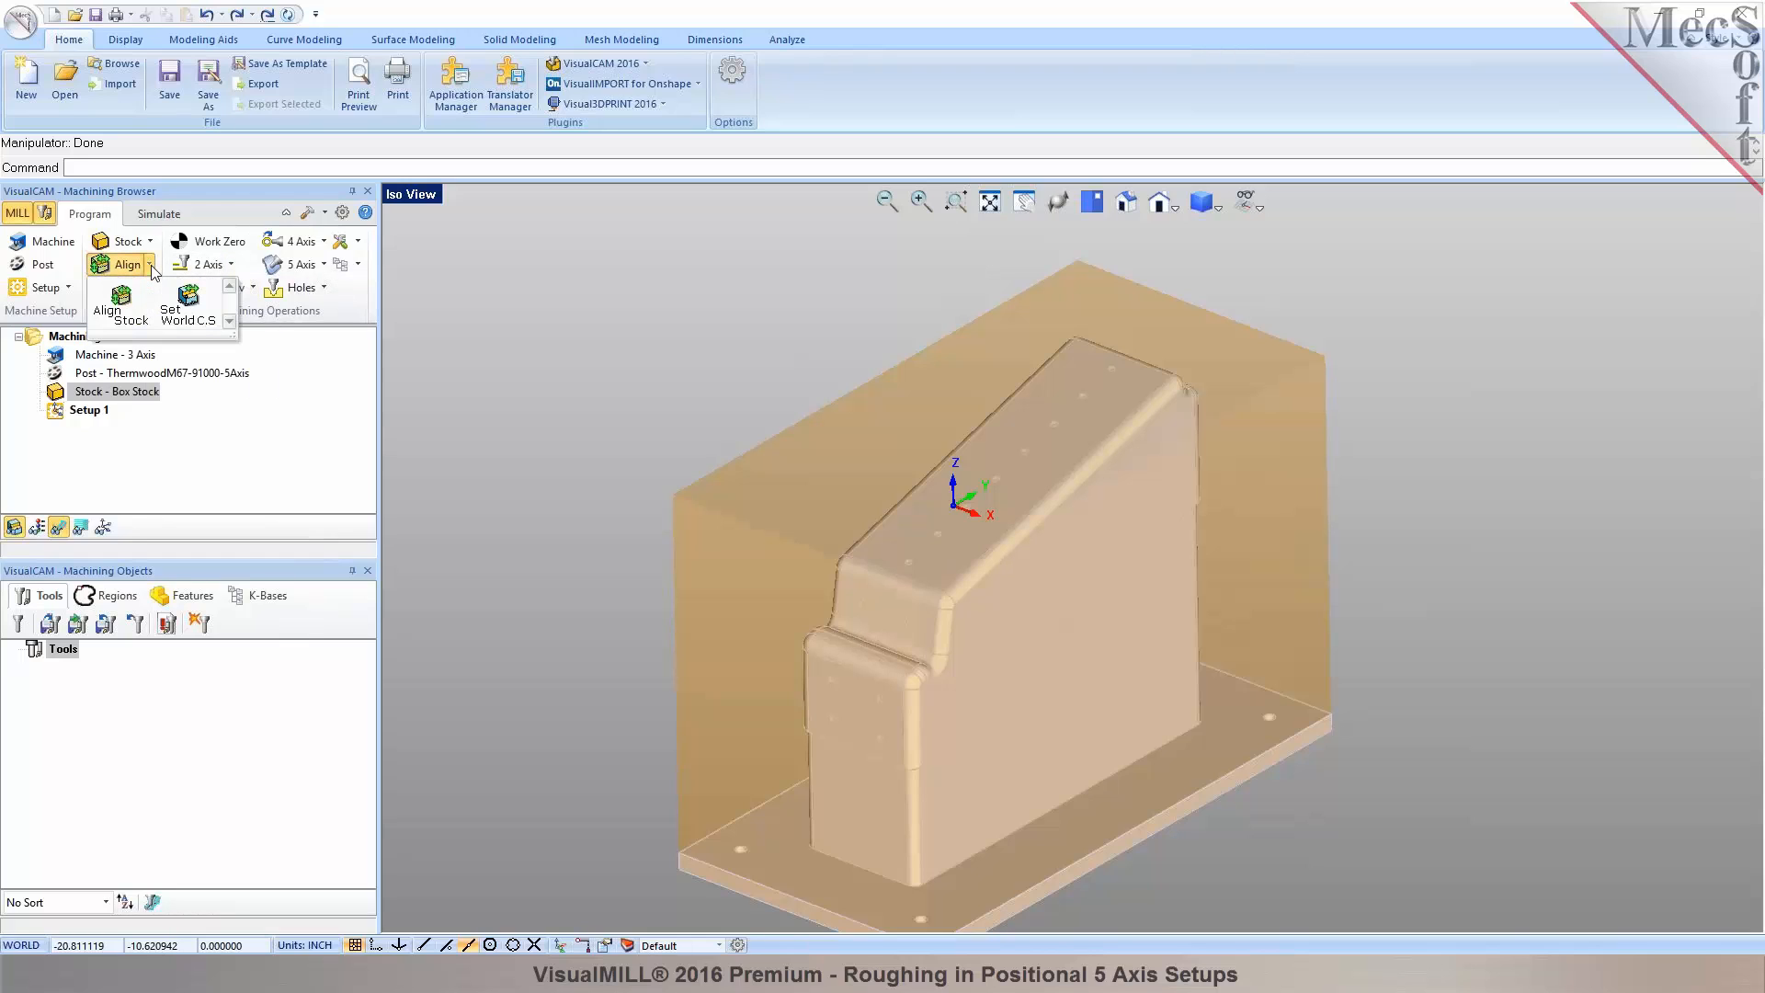
left_click(187, 305)
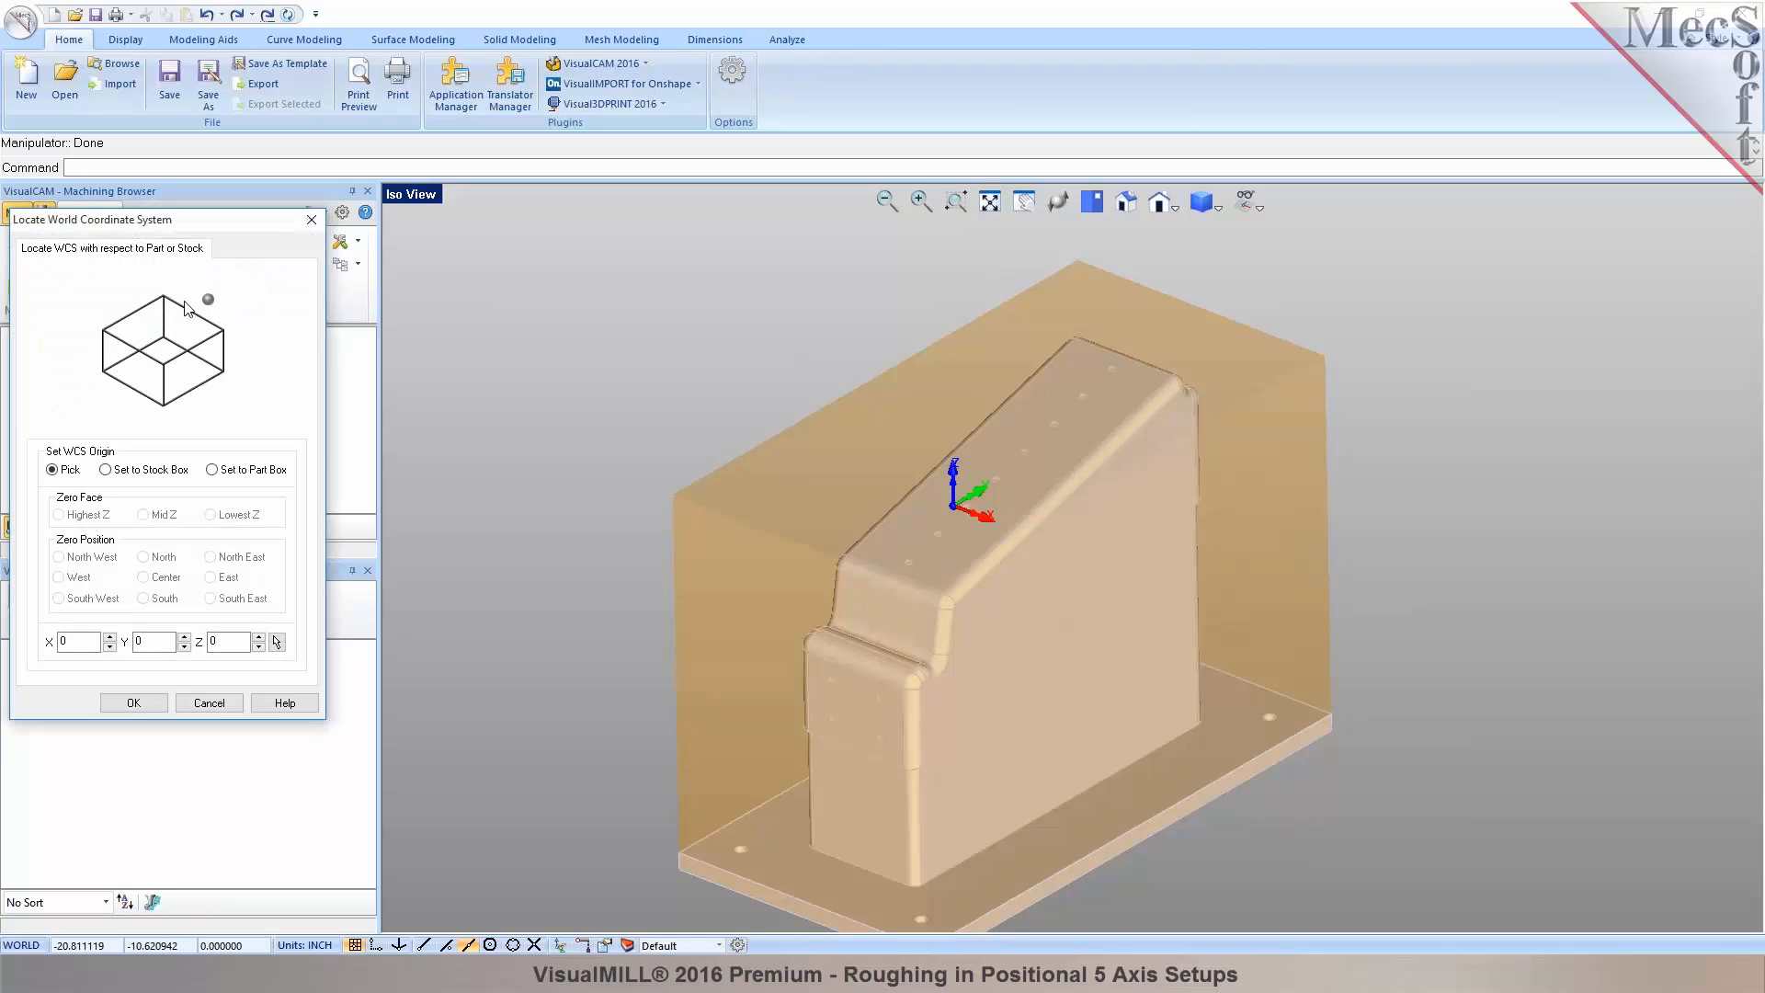
left_click(135, 470)
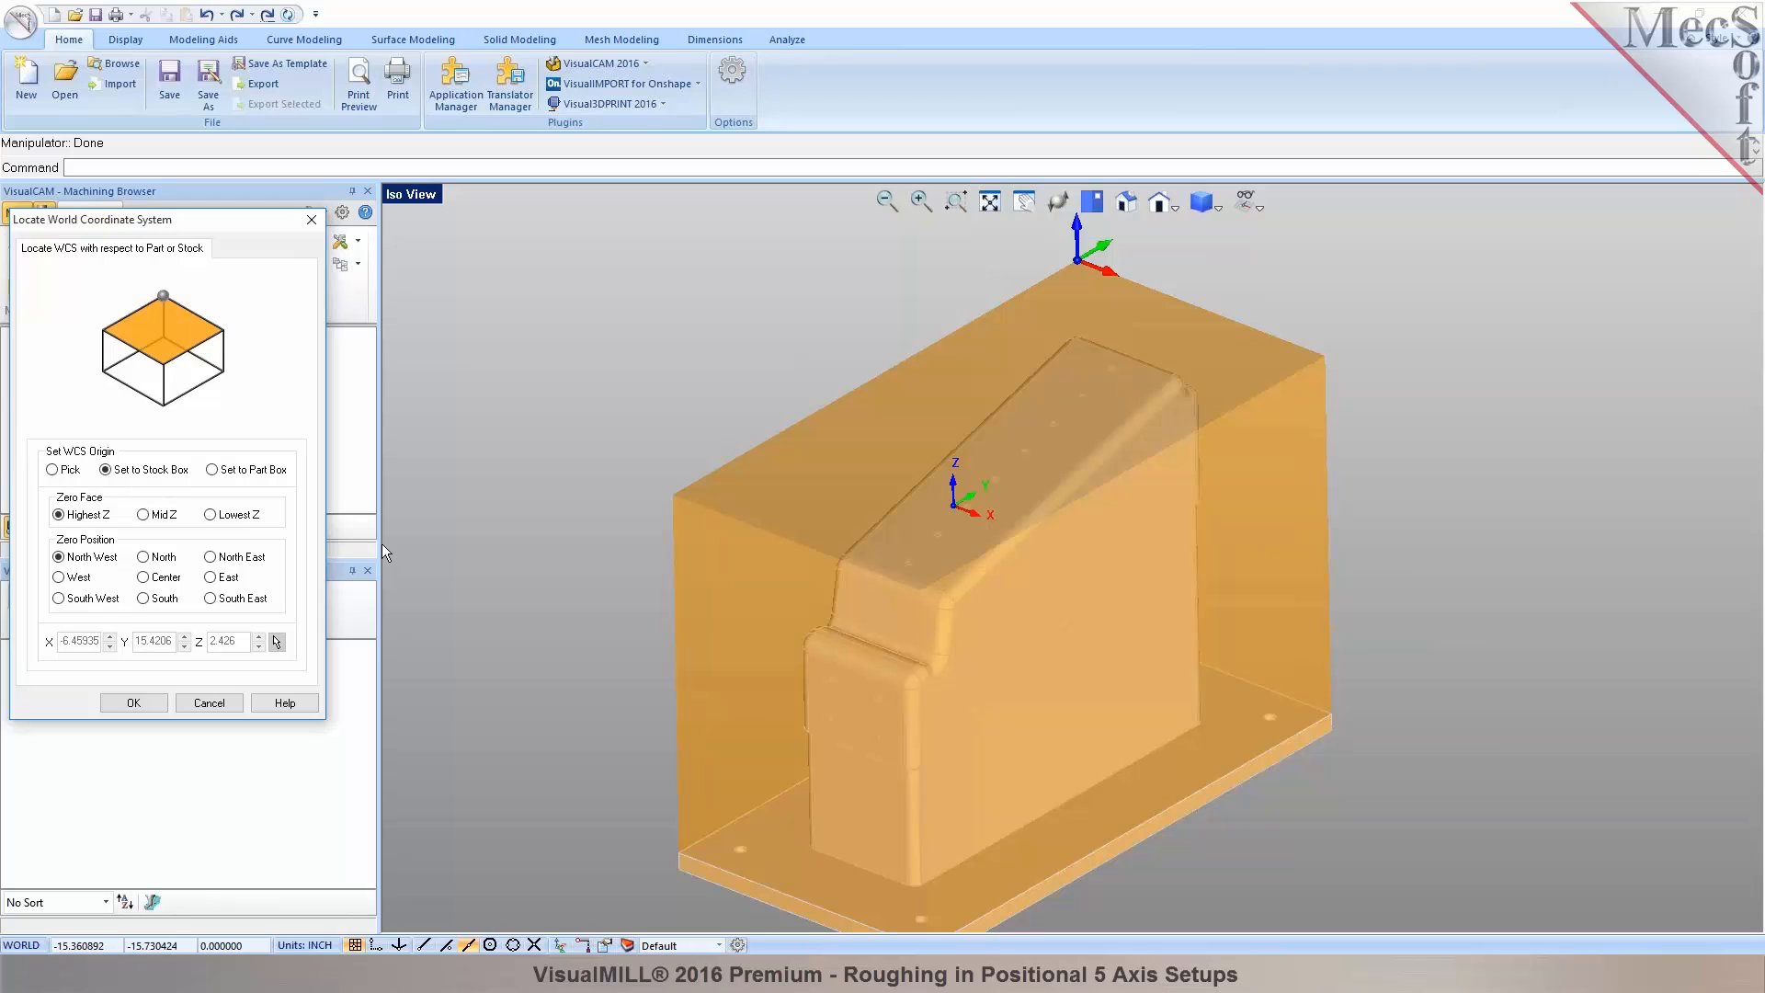
left_click(173, 580)
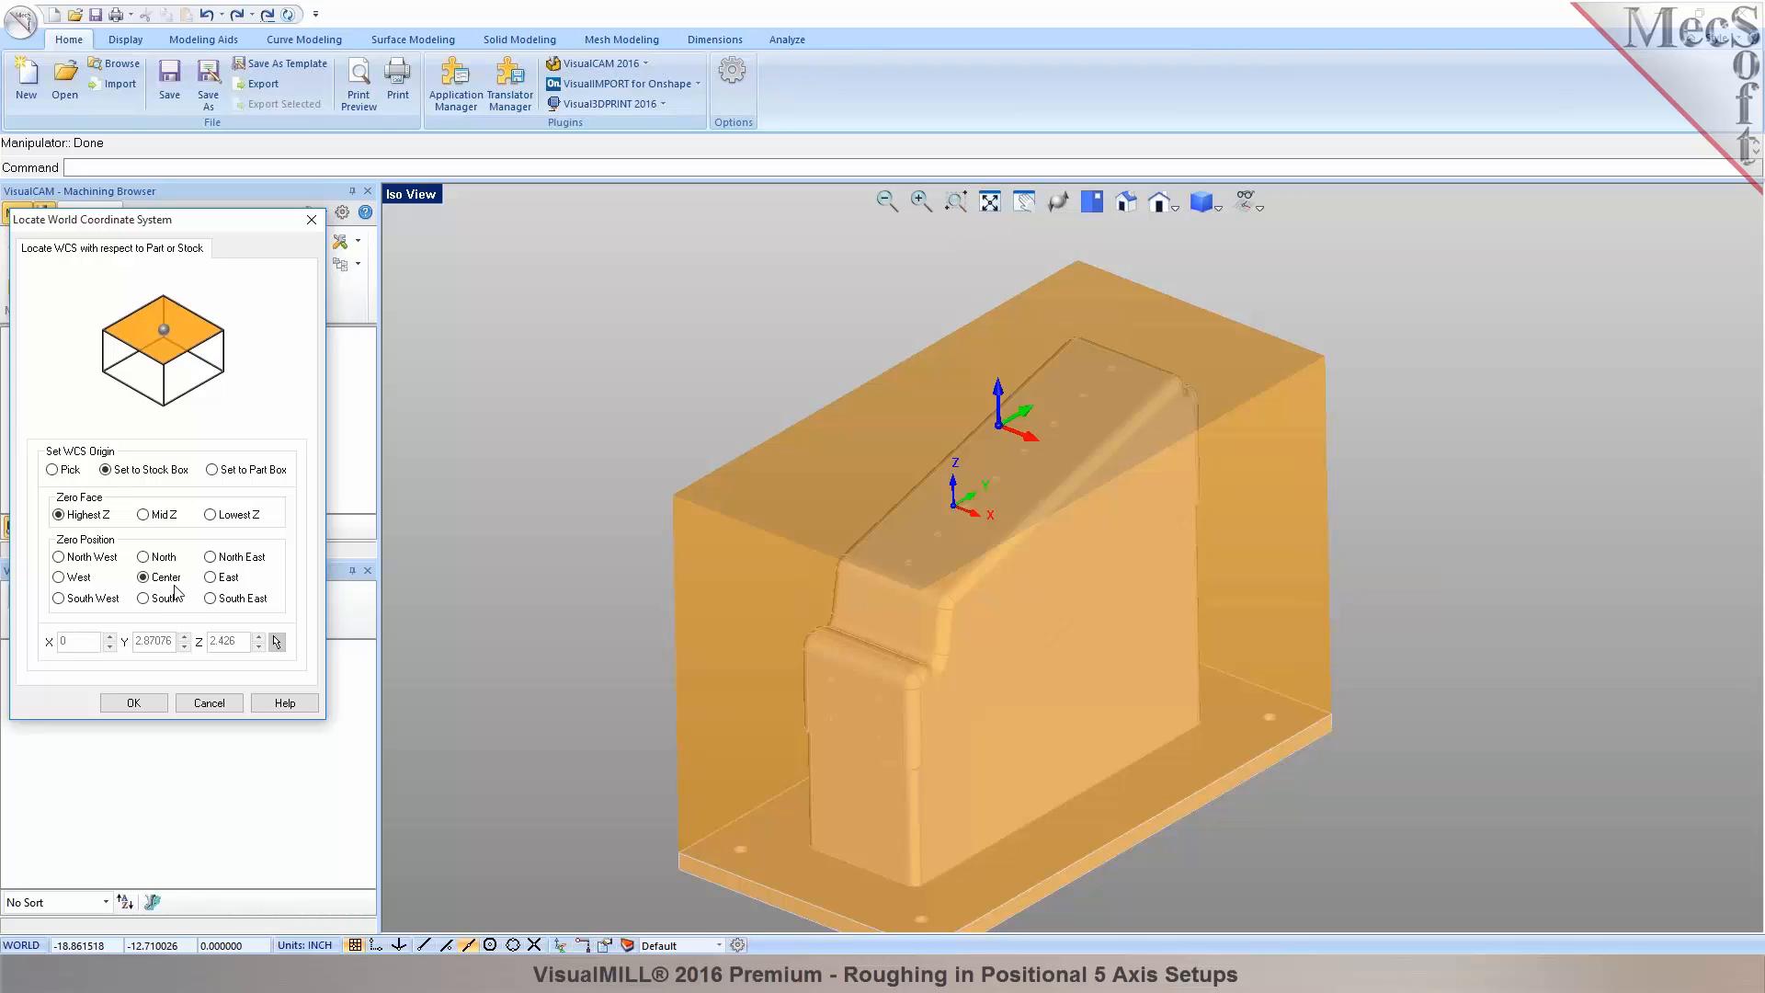
left_click(133, 704)
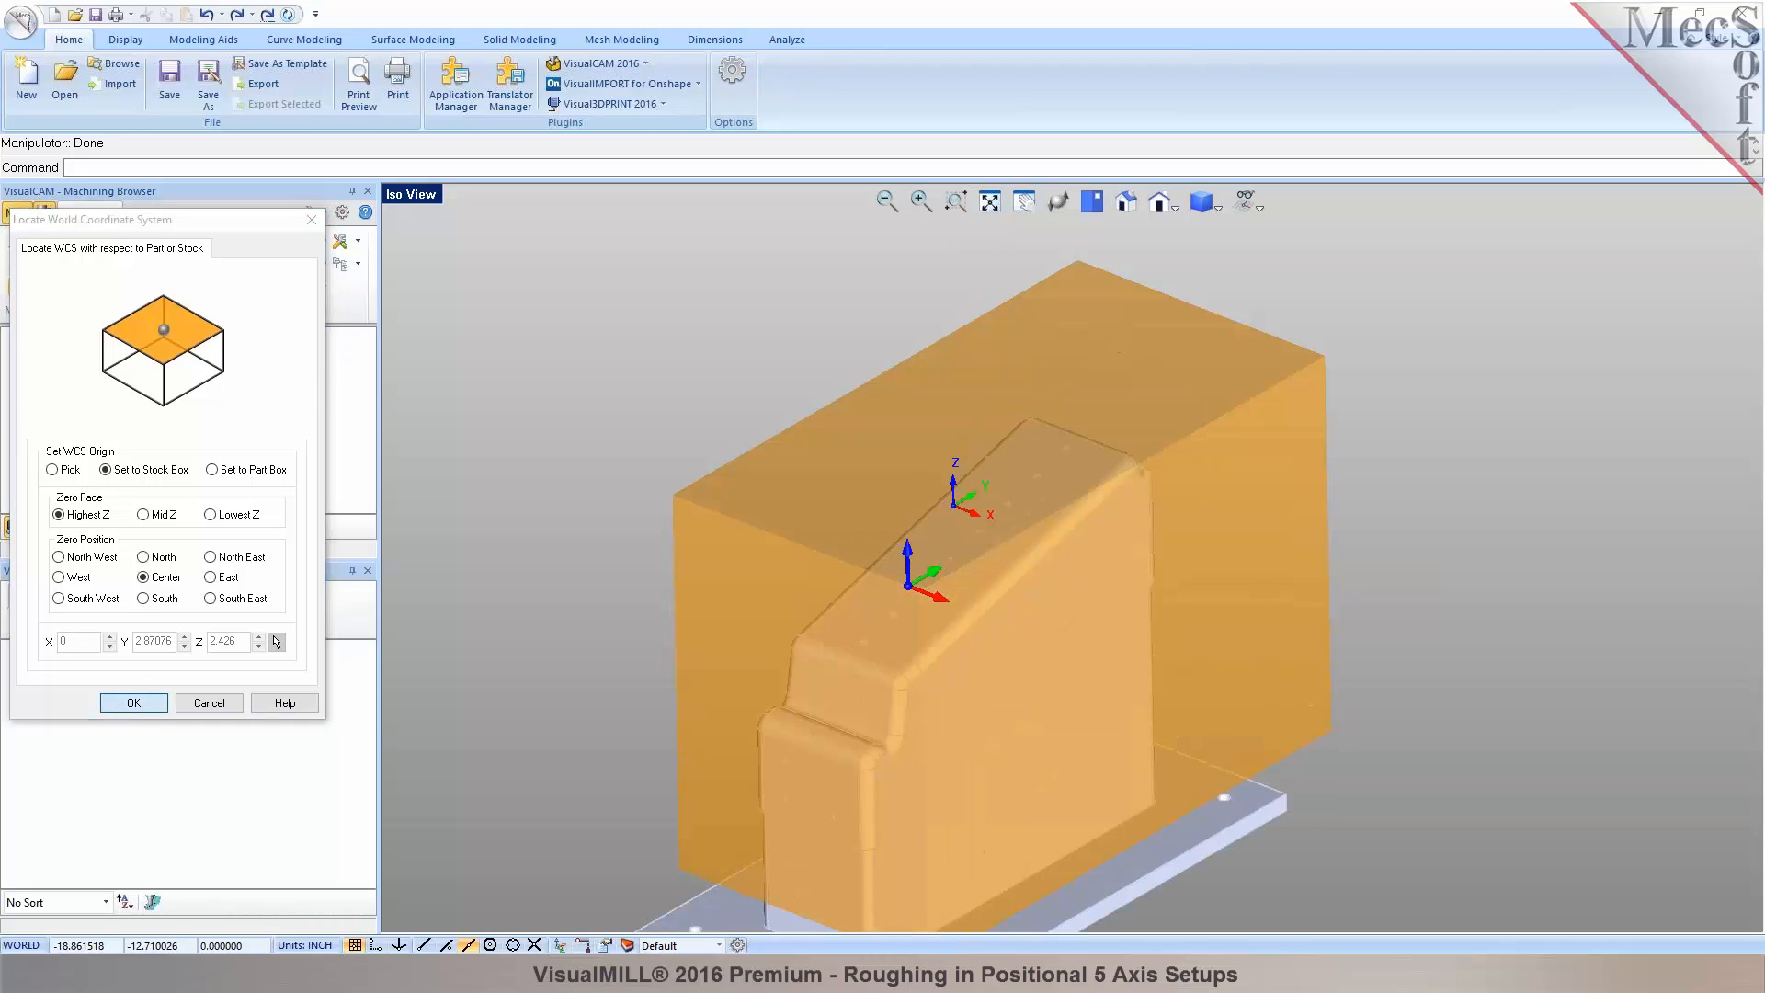
left_click(411, 194)
Switch to a four-viewport layout and zoom the views.
left_click(476, 418)
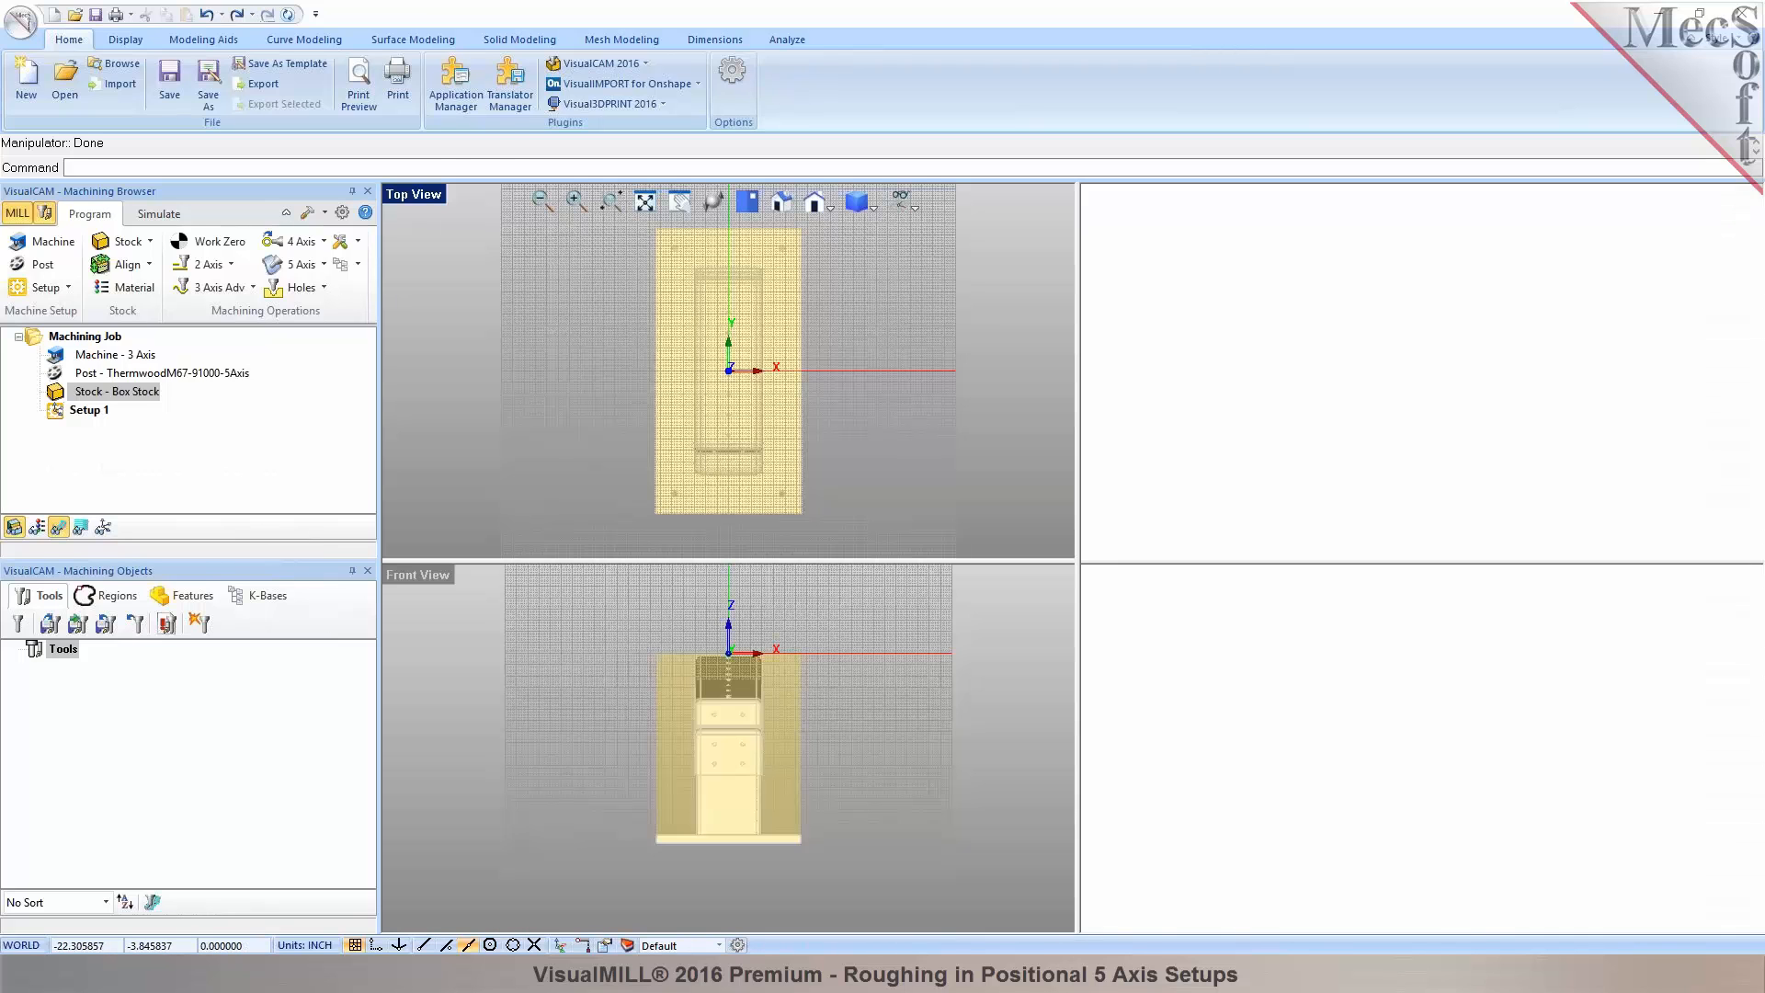
scroll(719, 676, "up", 3)
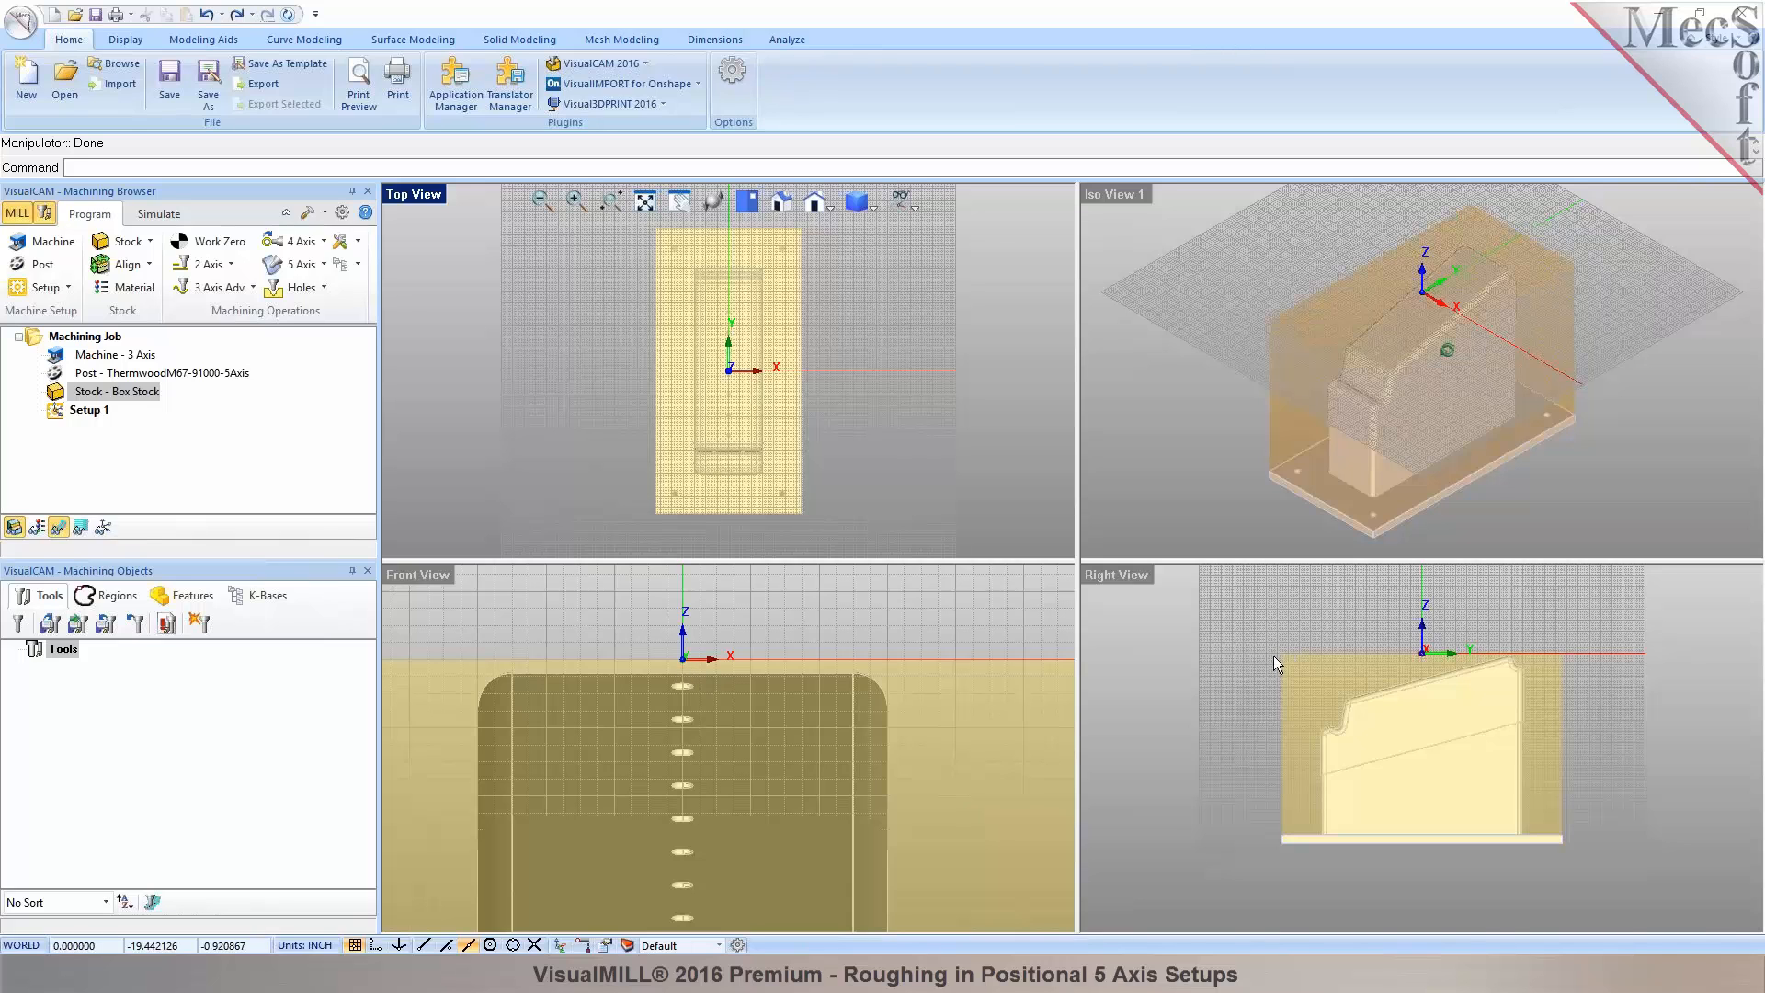
scroll(1491, 643, "up", 2)
scroll(725, 382, "up", 3)
scroll(725, 382, "up", 3)
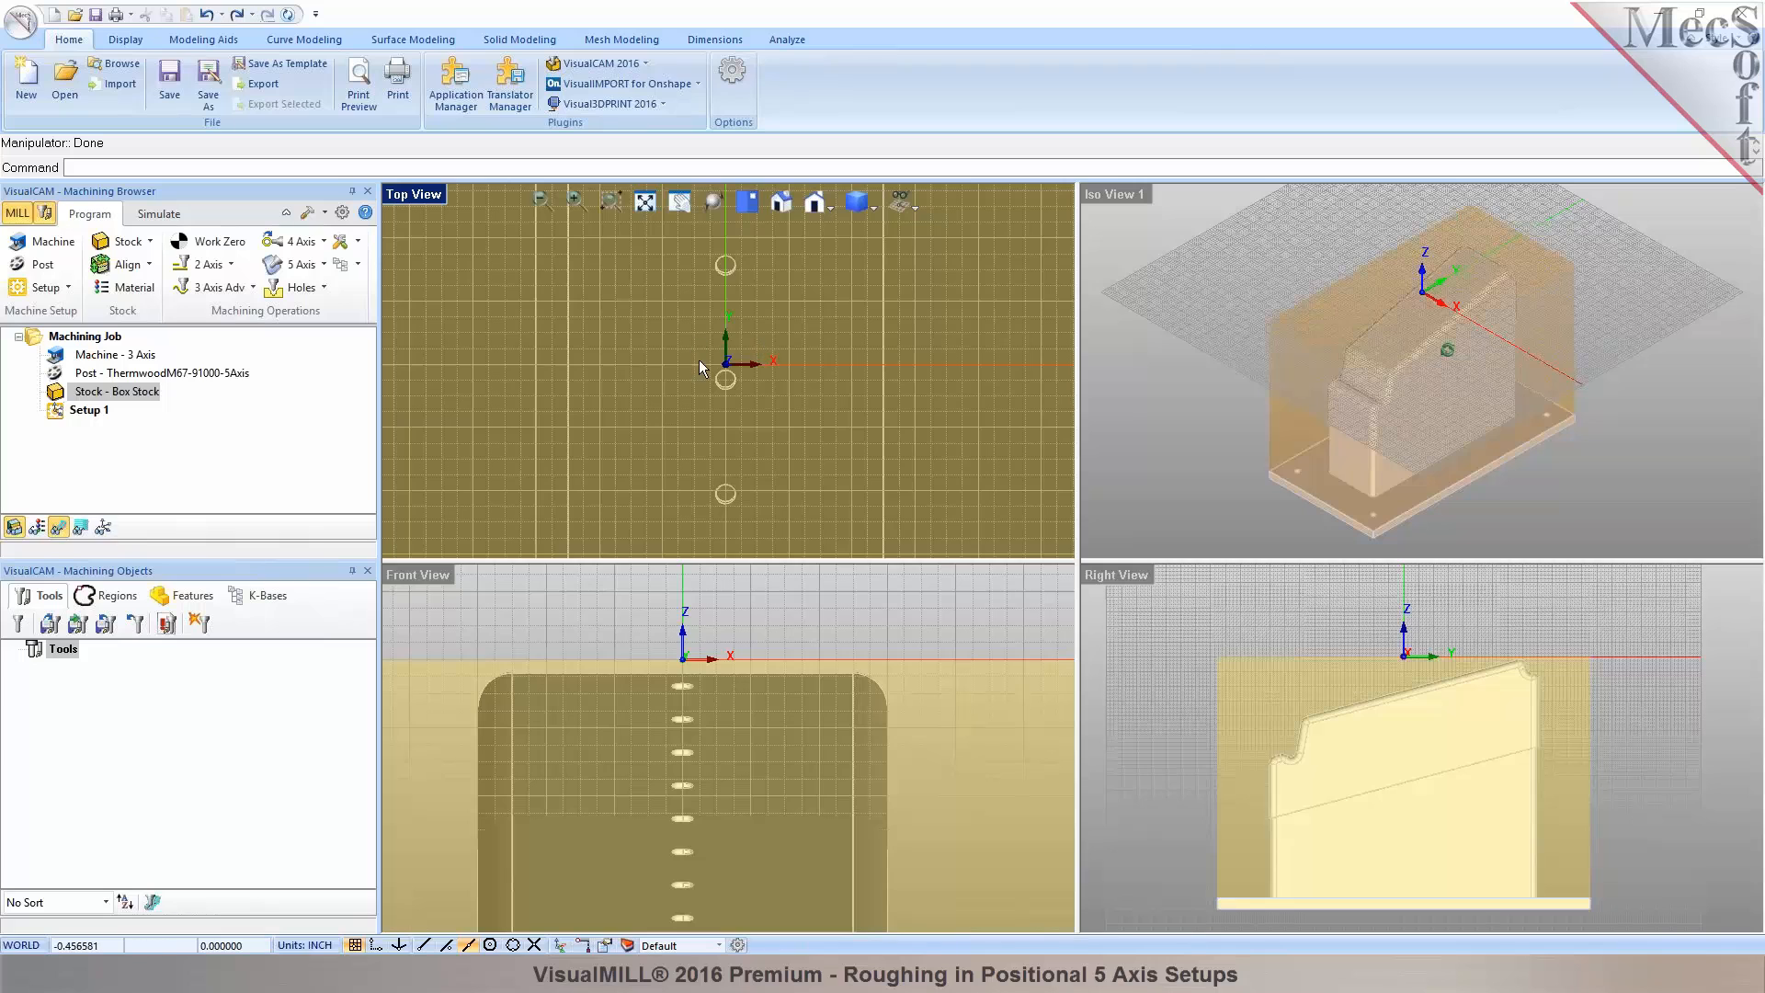
scroll(717, 361, "down", 3)
scroll(720, 364, "down", 3)
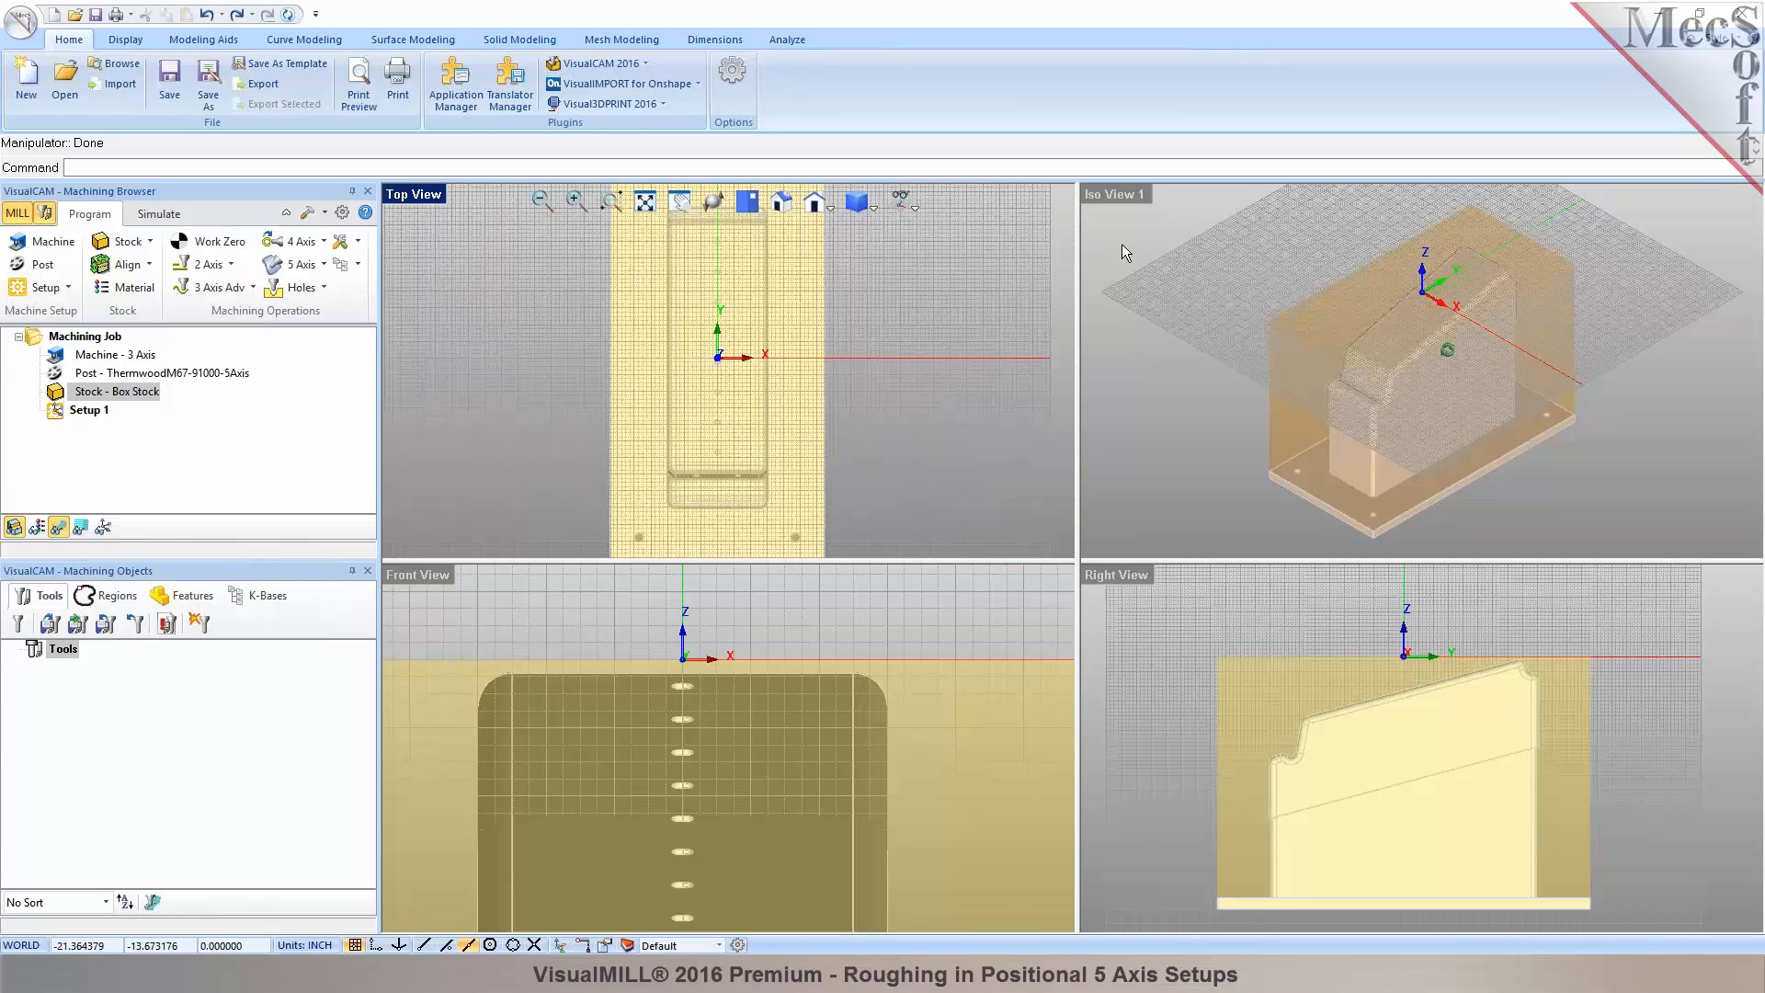
Maximize Iso View 1 and hide its background grid.
double_click(1116, 198)
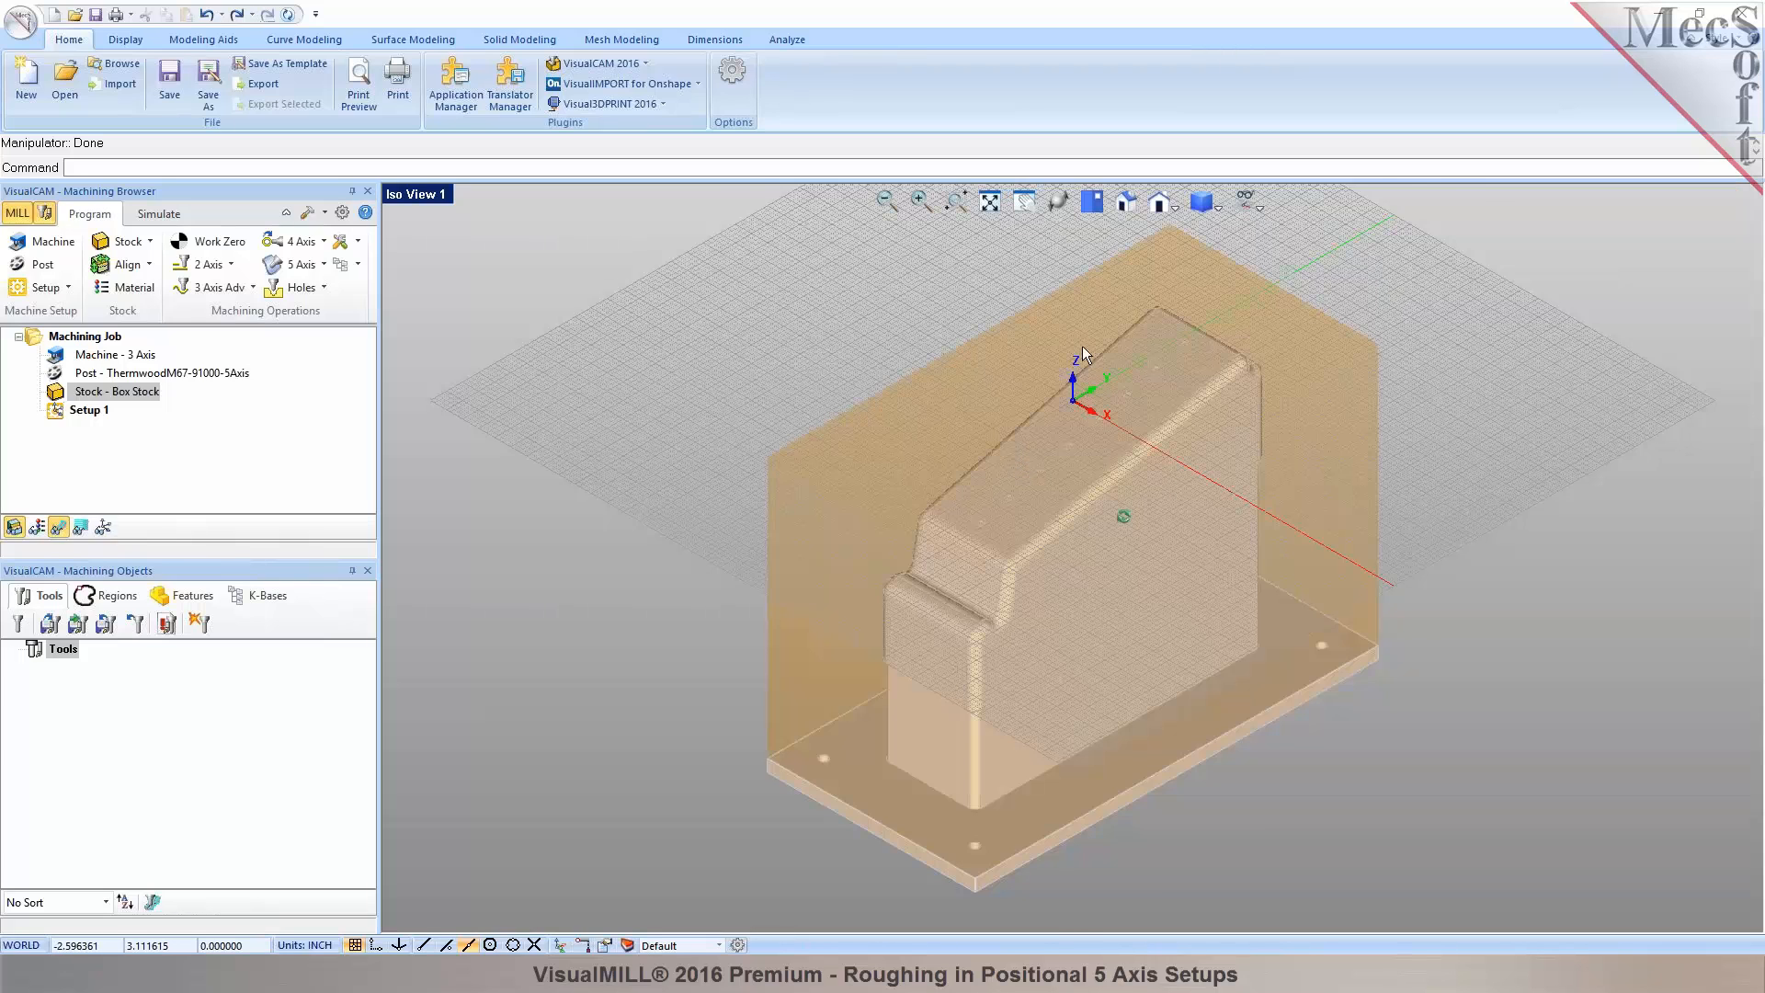
scroll(971, 443, "down", 1)
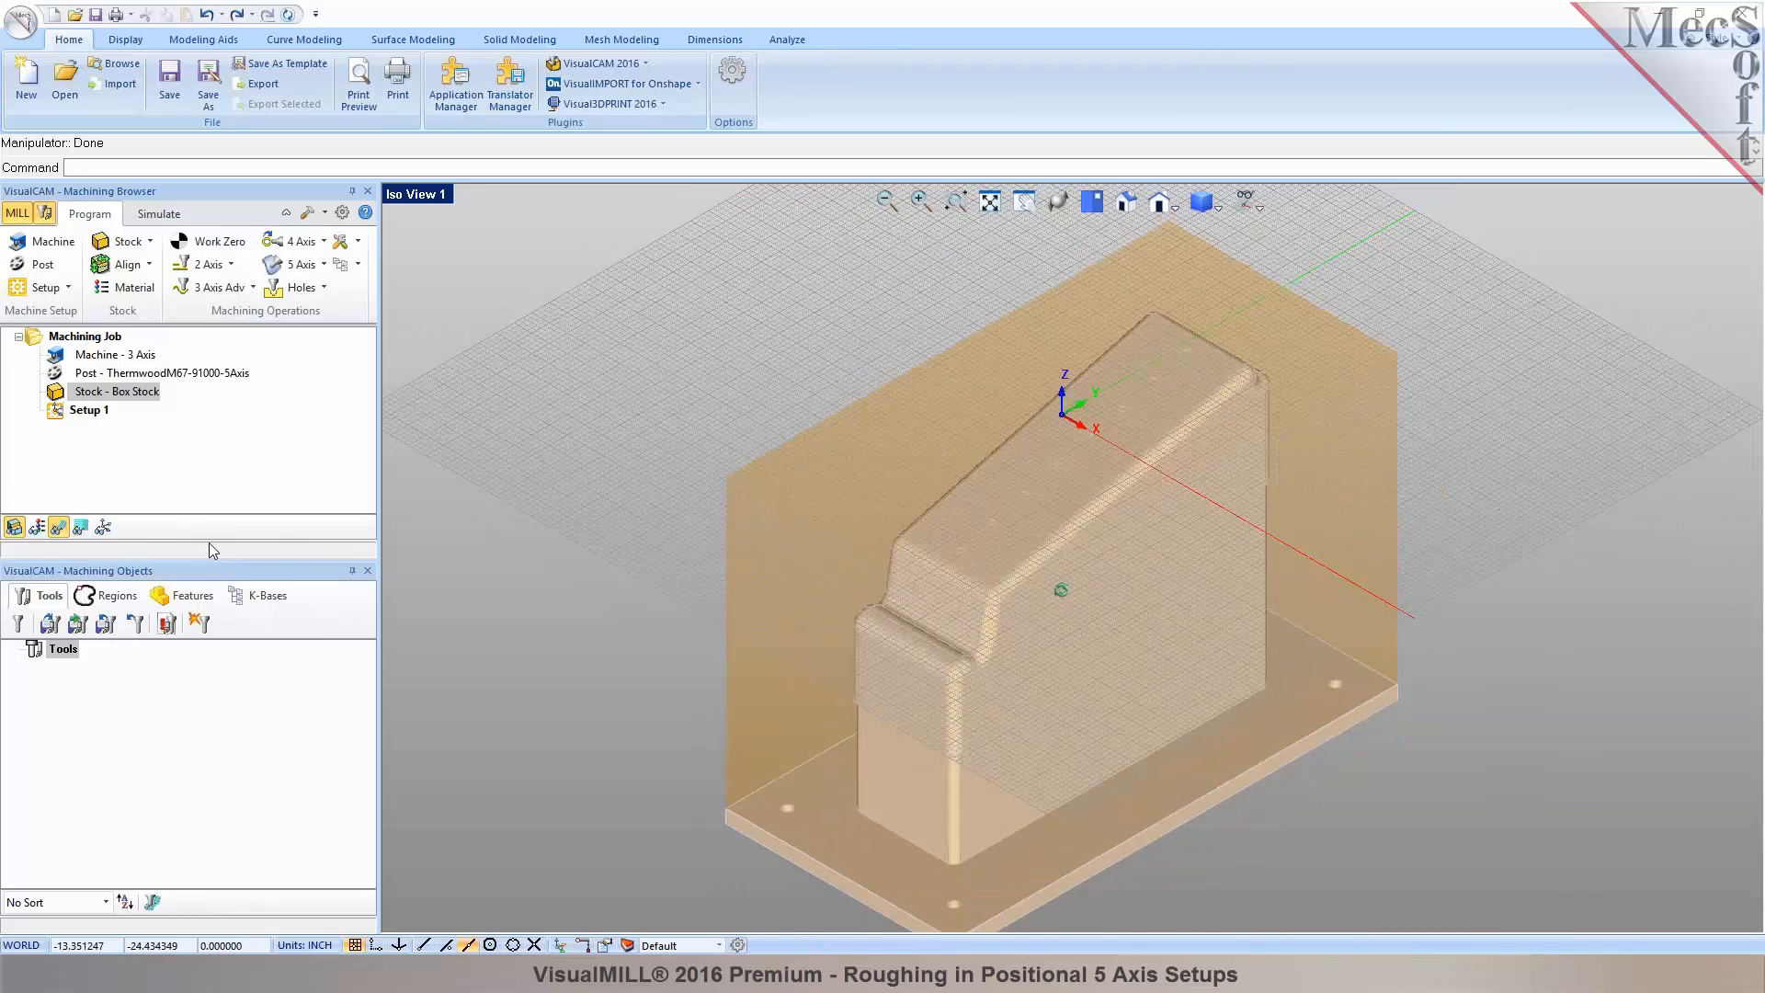
left_click(103, 527)
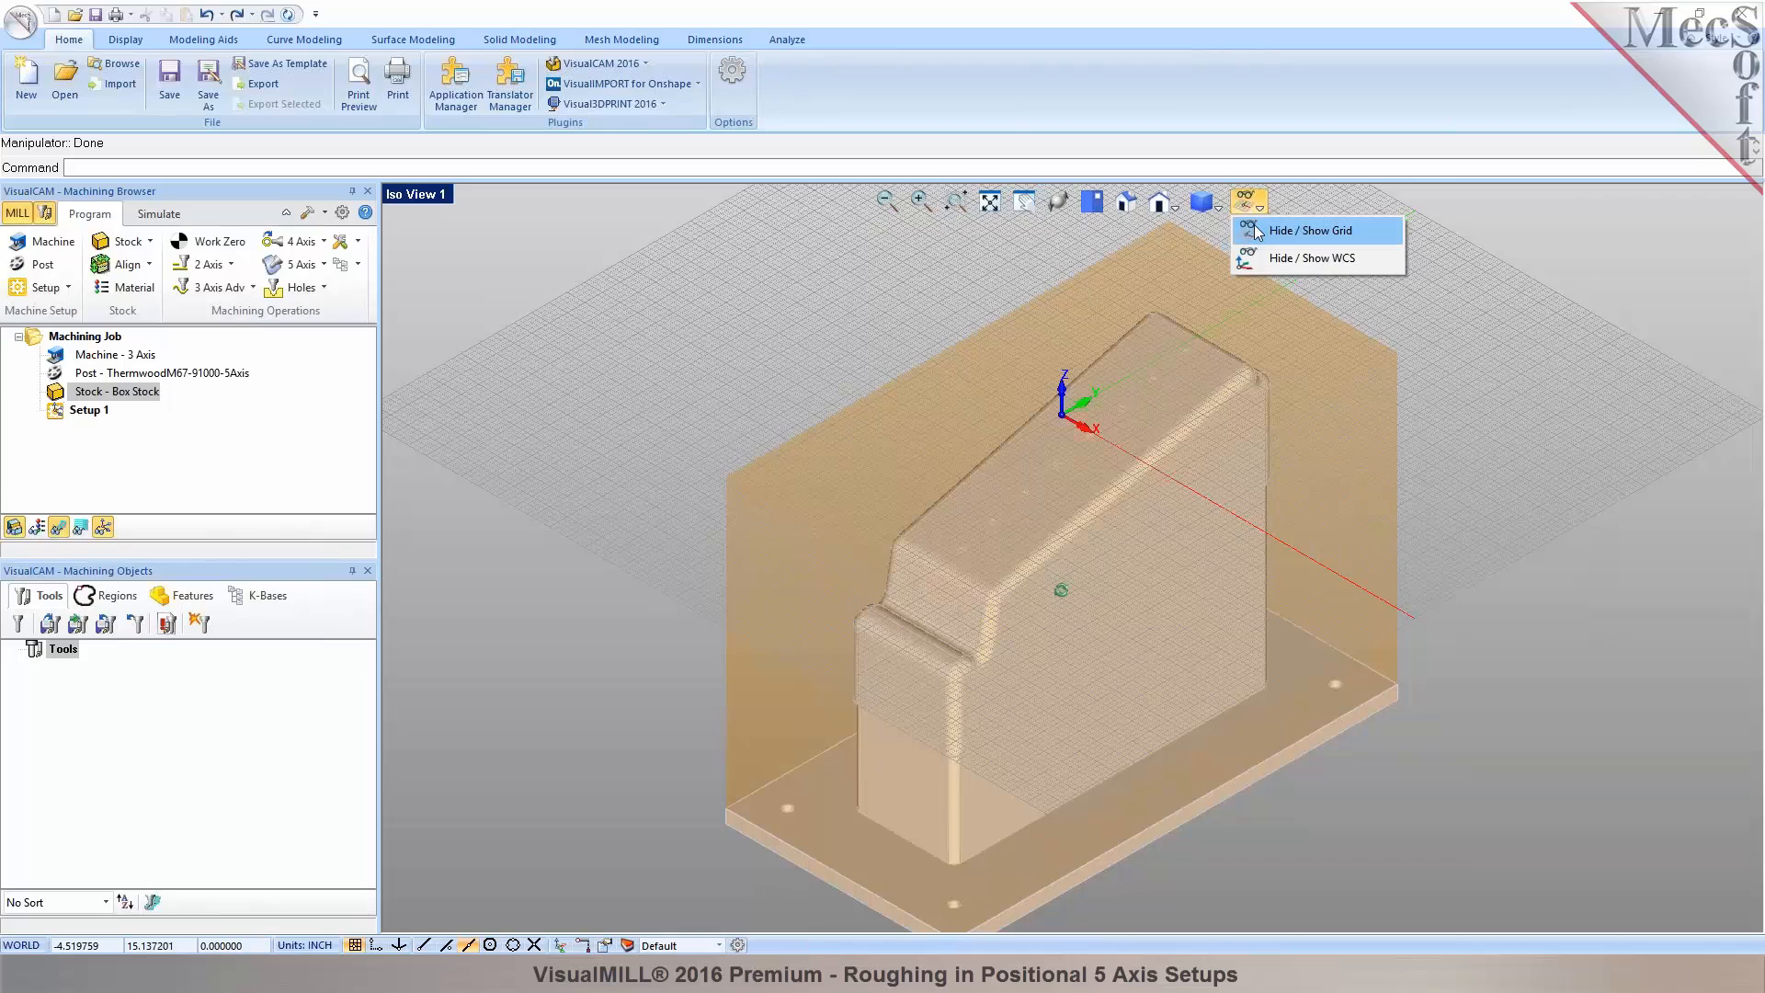
left_click(1258, 230)
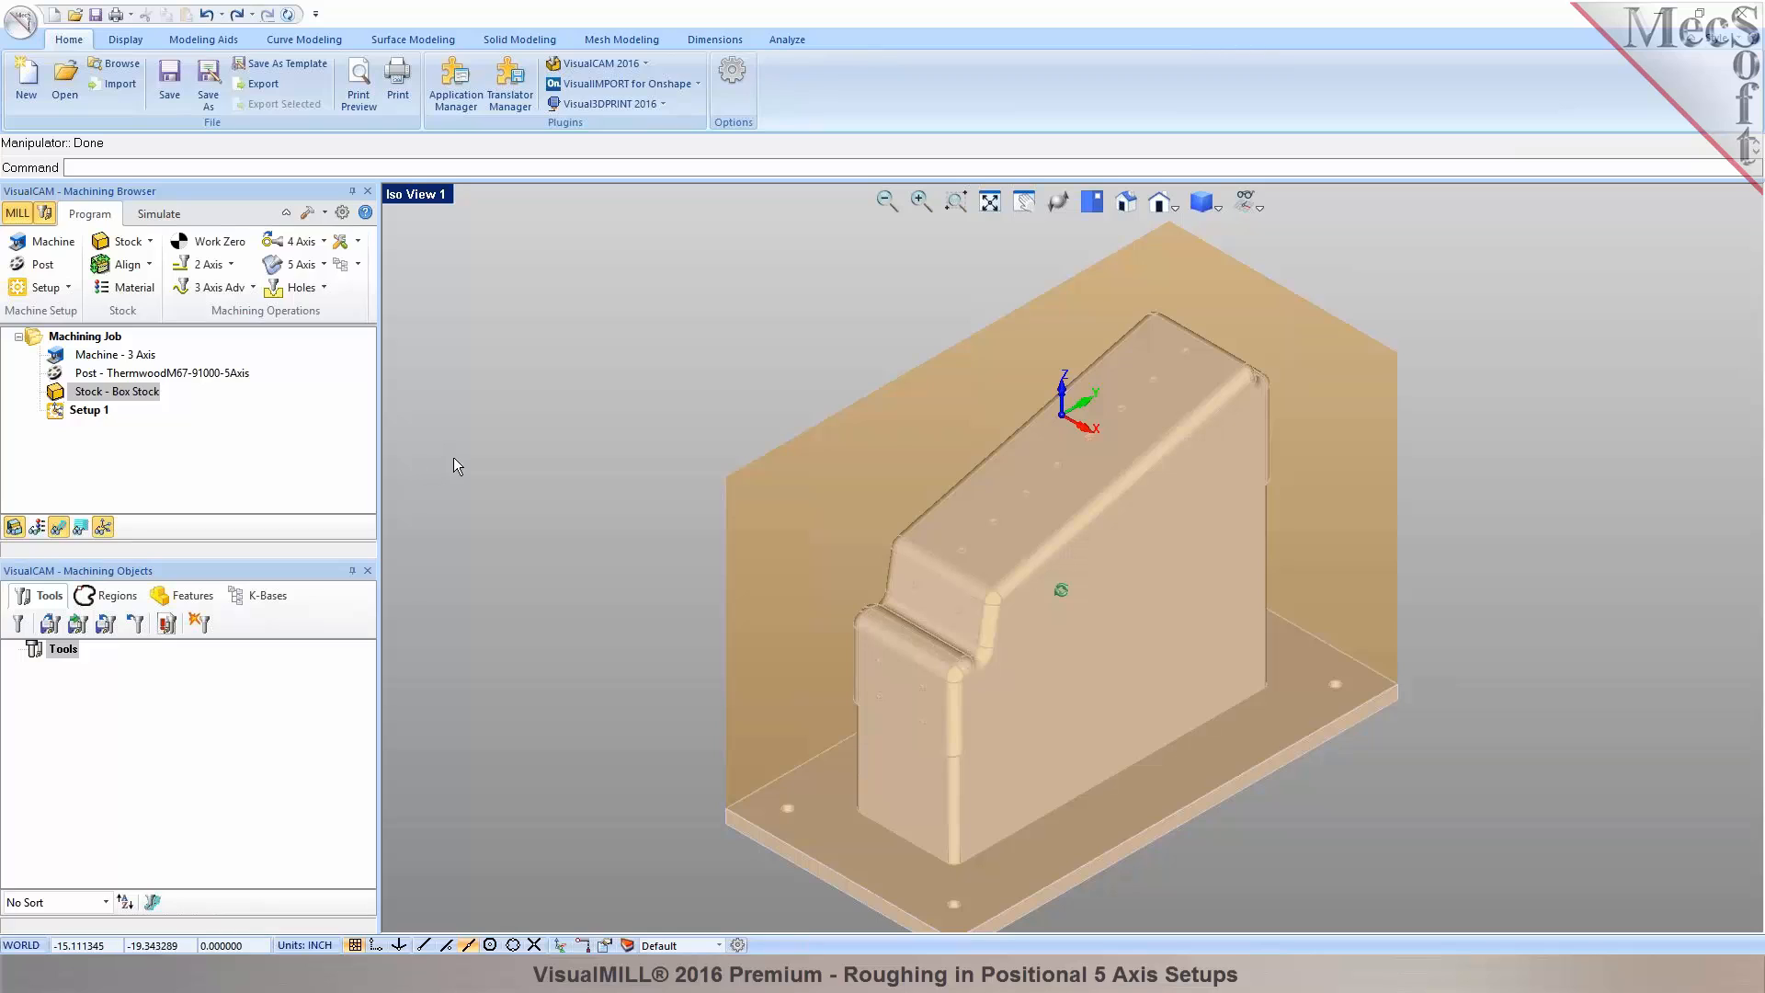
Load the CuttingTools.vkb library, then delete those tools from the list.
left_click(50, 625)
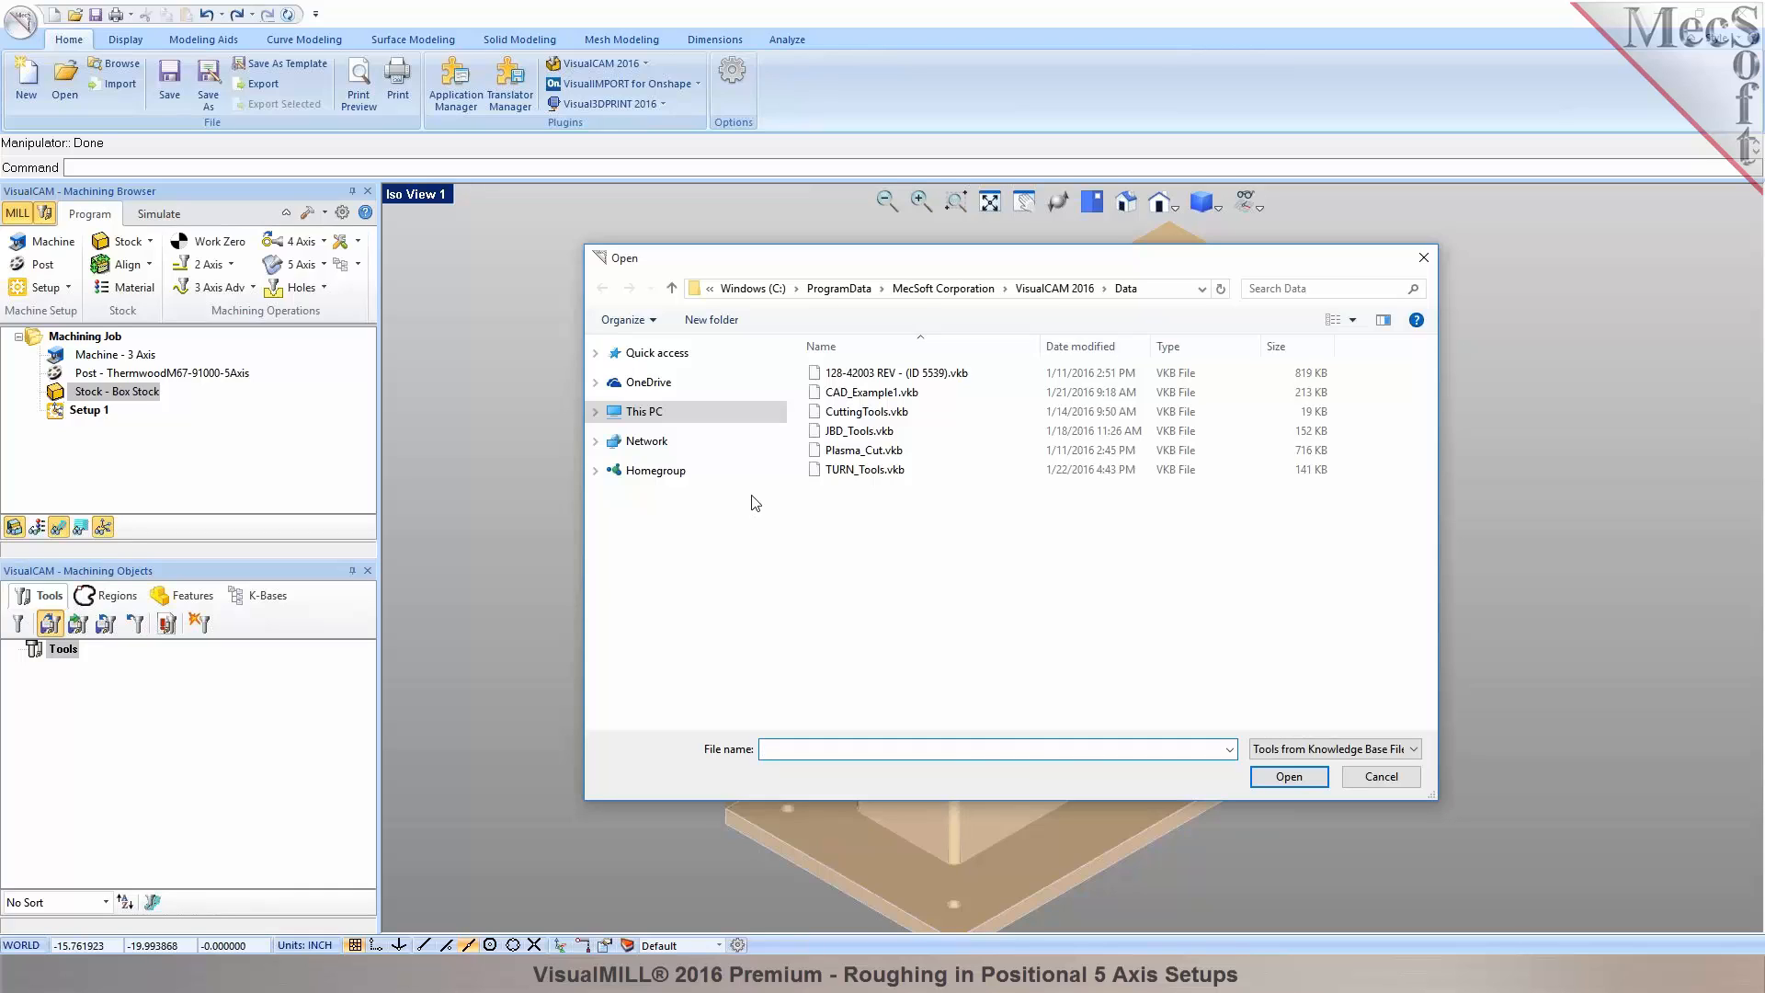
left_click(829, 413)
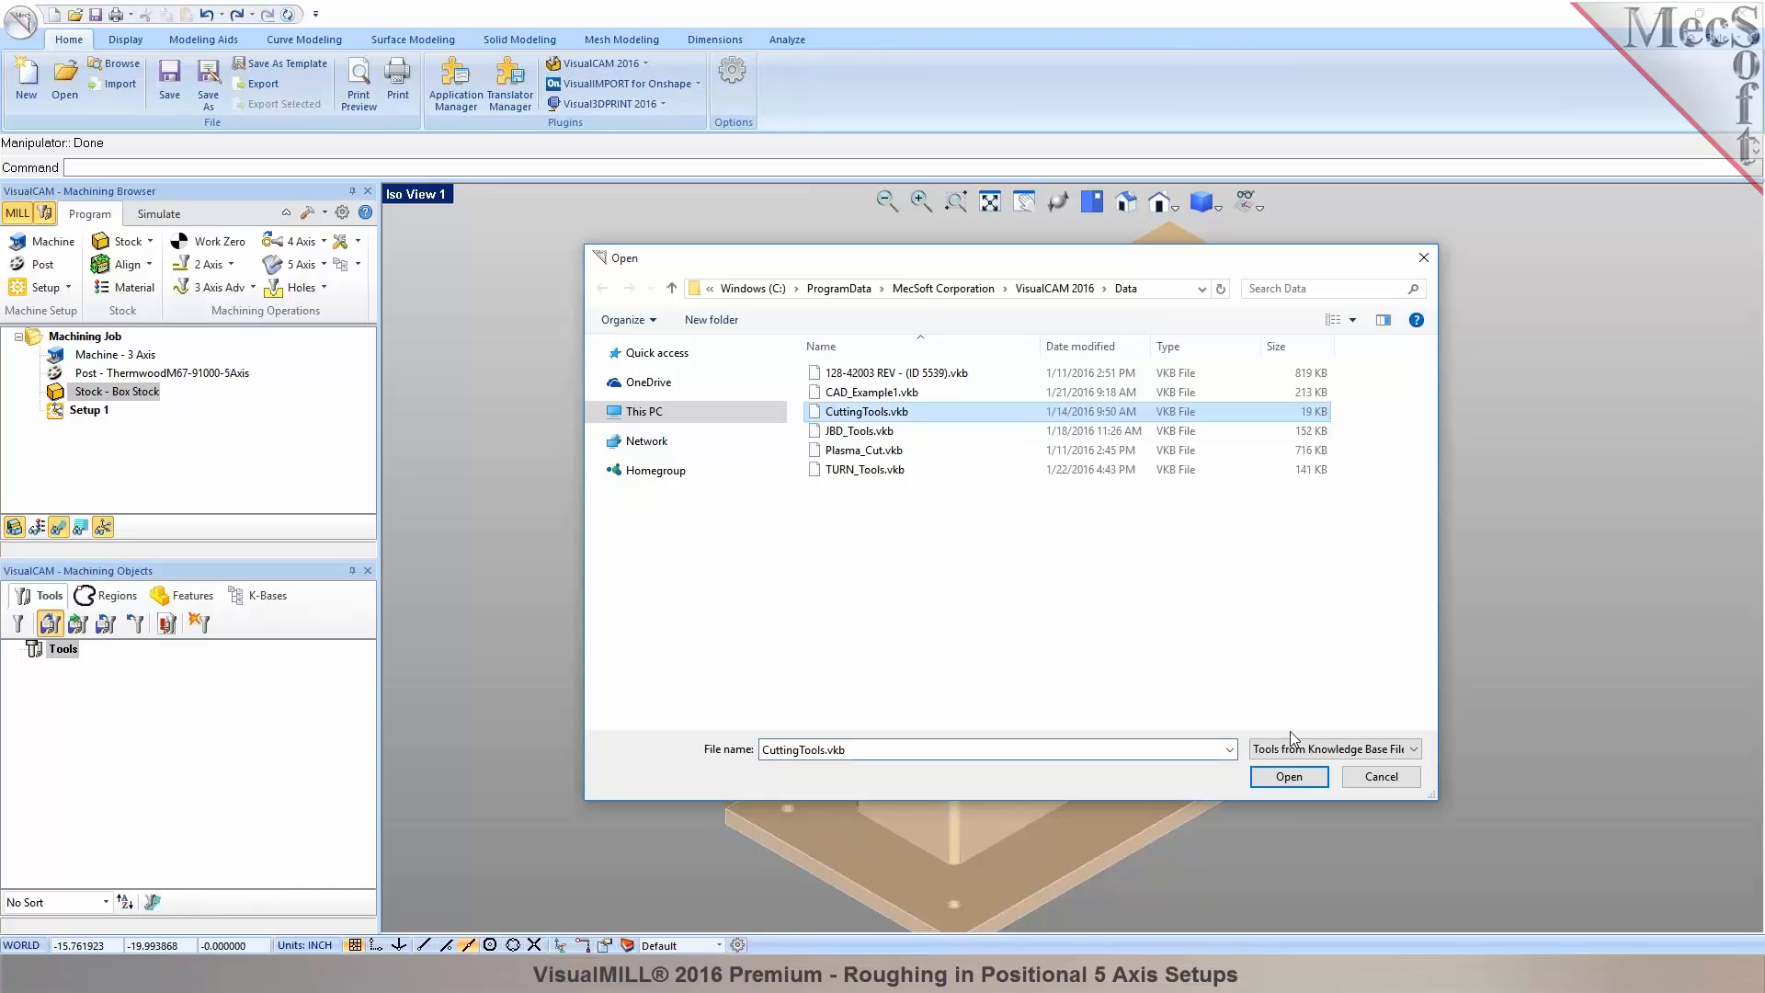
left_click(1289, 776)
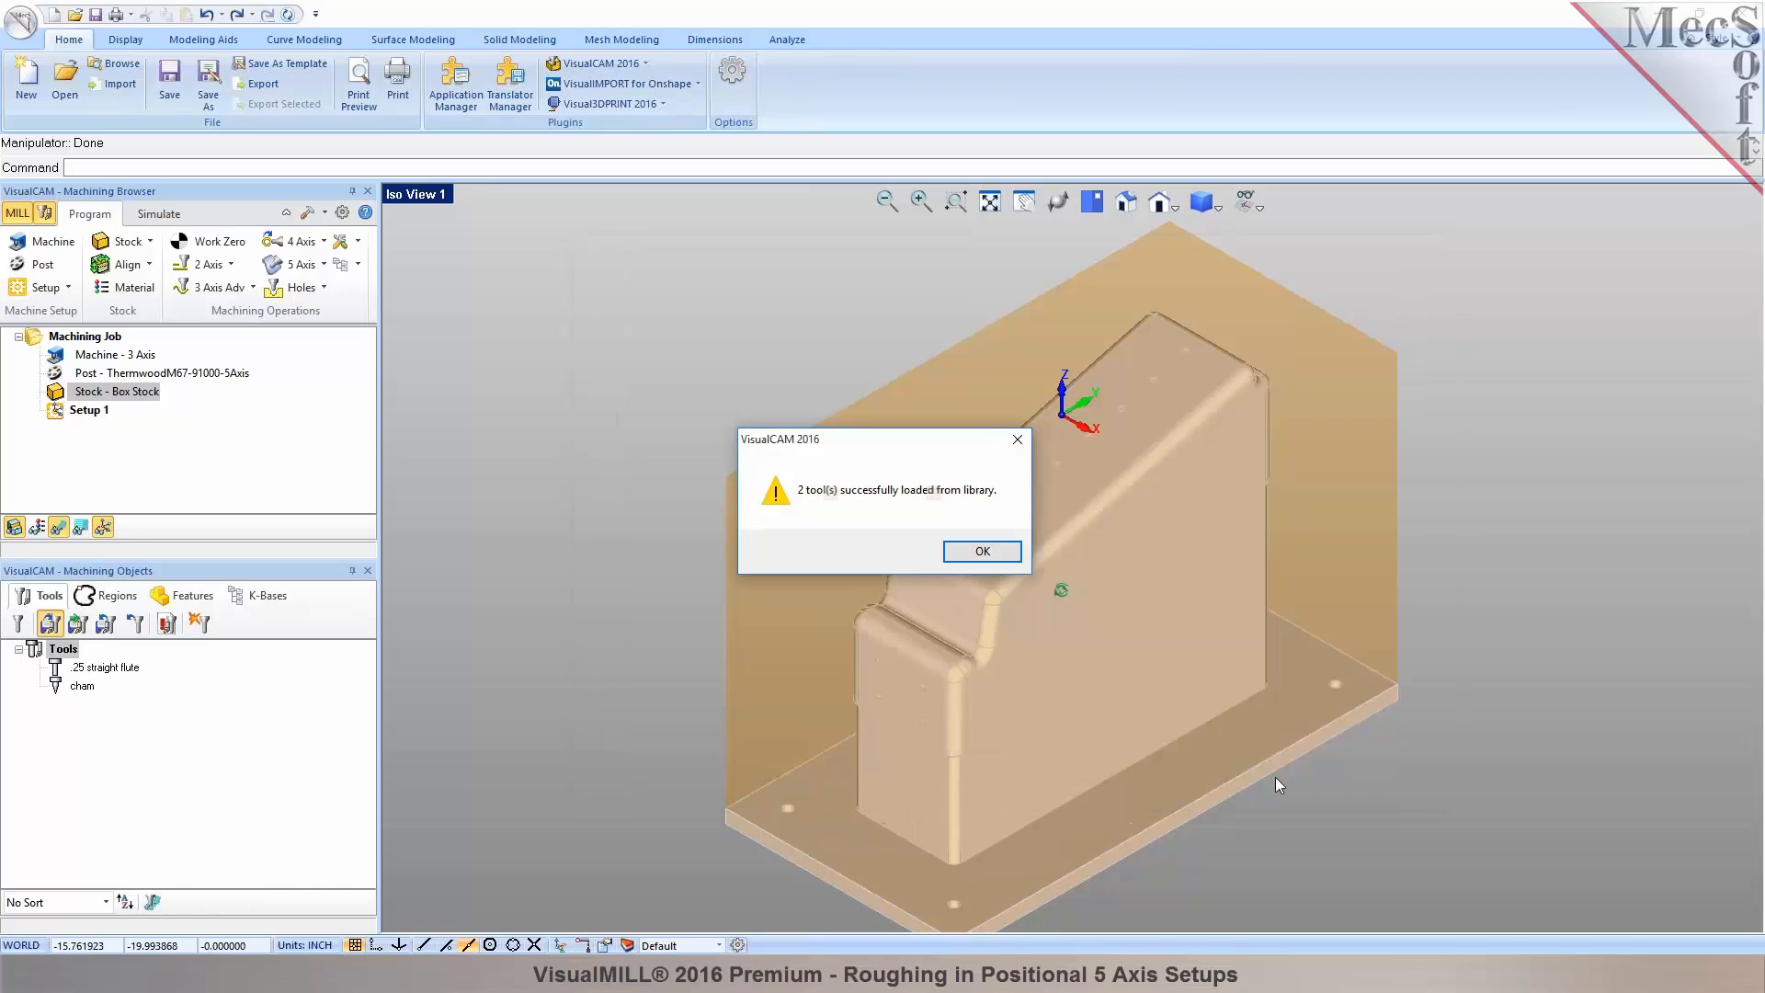
left_click(953, 552)
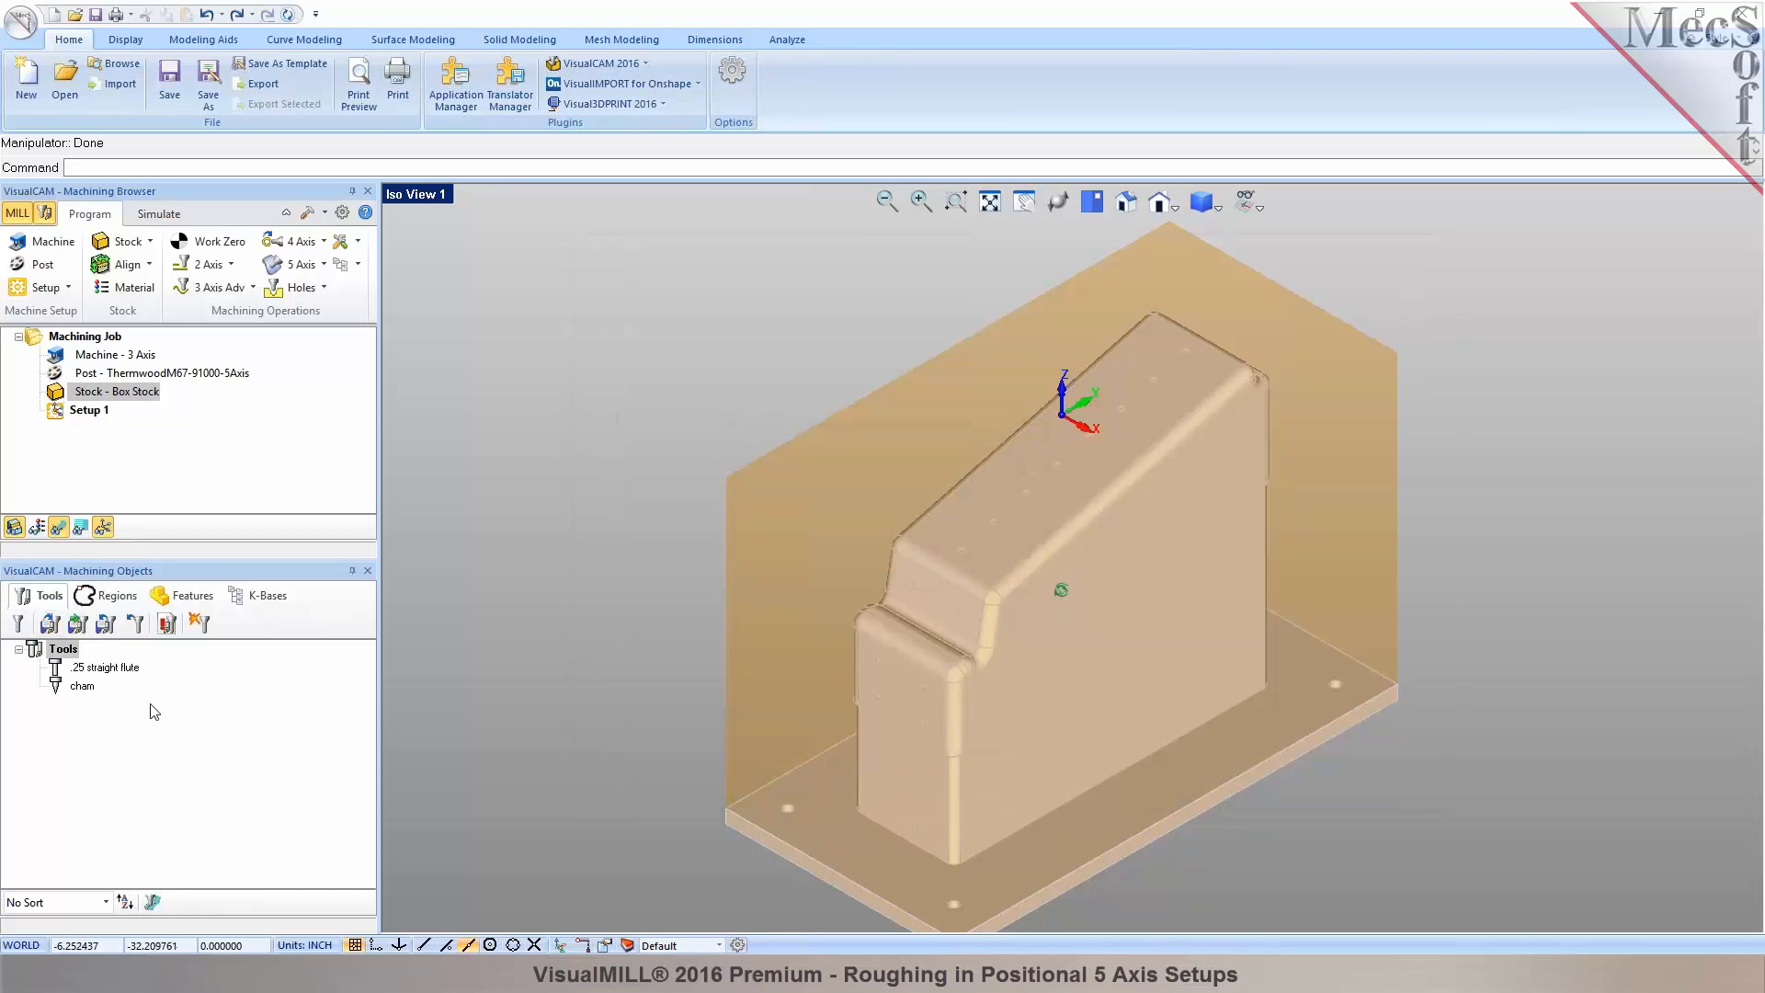
left_click(136, 625)
Browse This PC, Desktop and C:\ProgramData looking for another tool library.
left_click(50, 624)
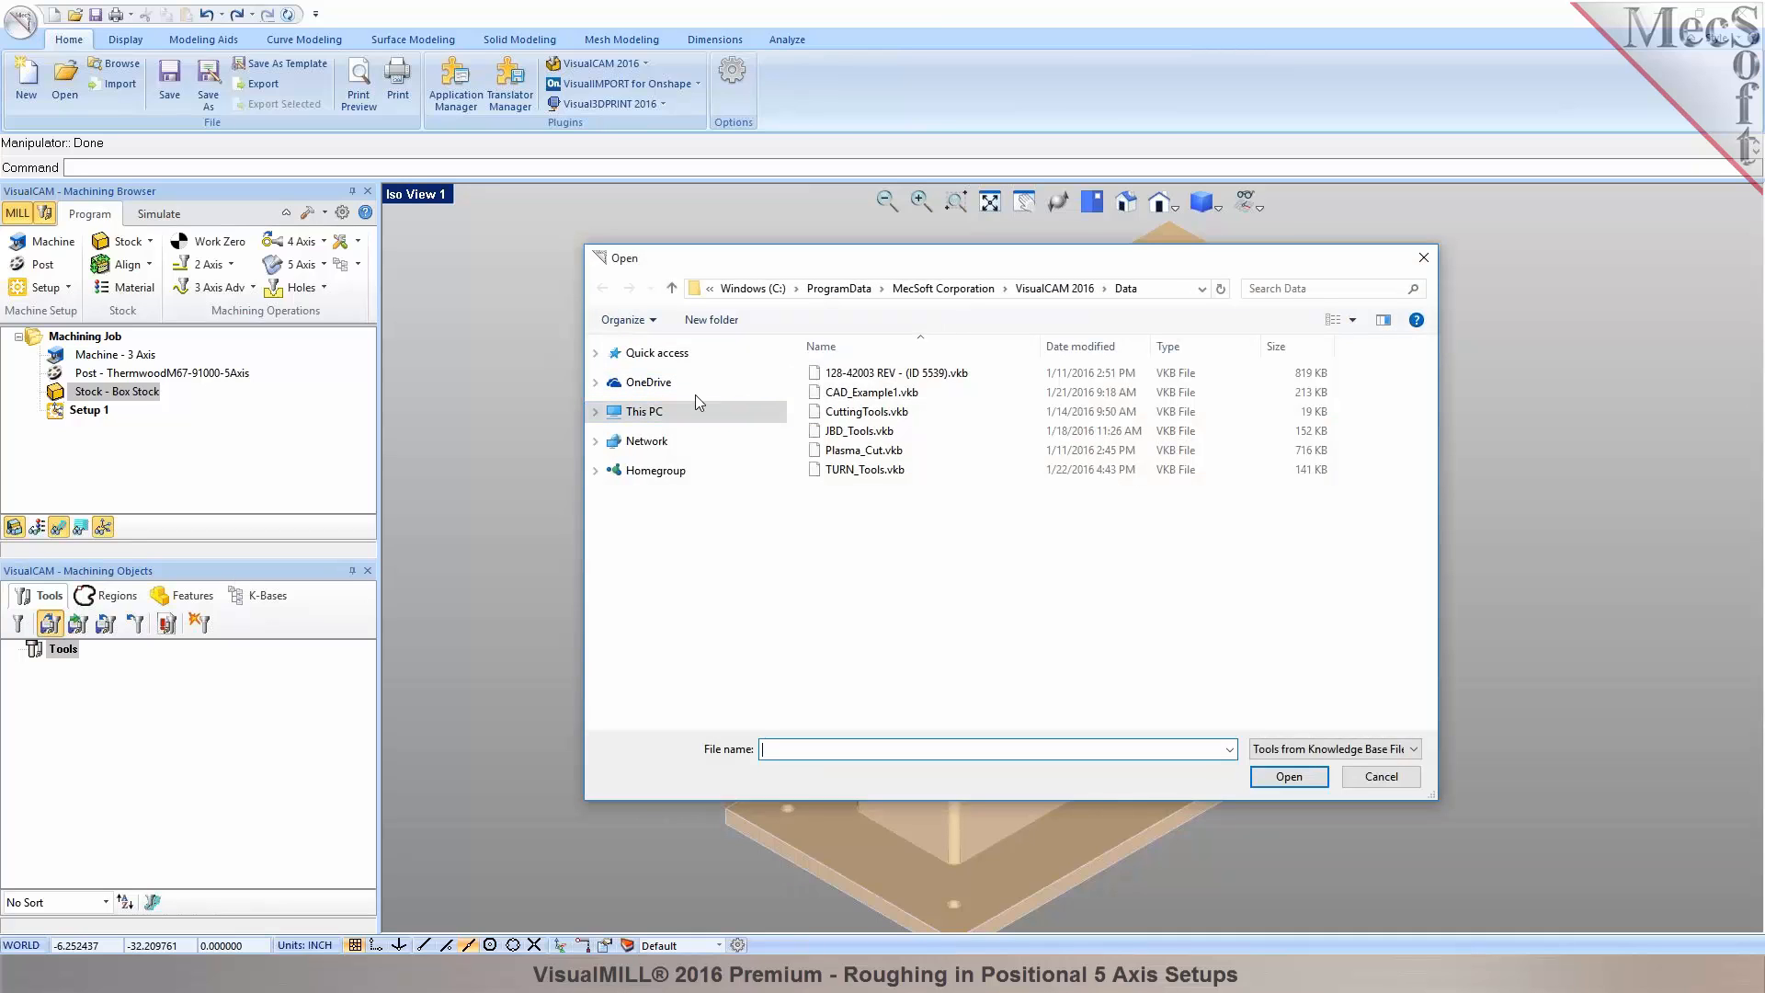
left_click(617, 418)
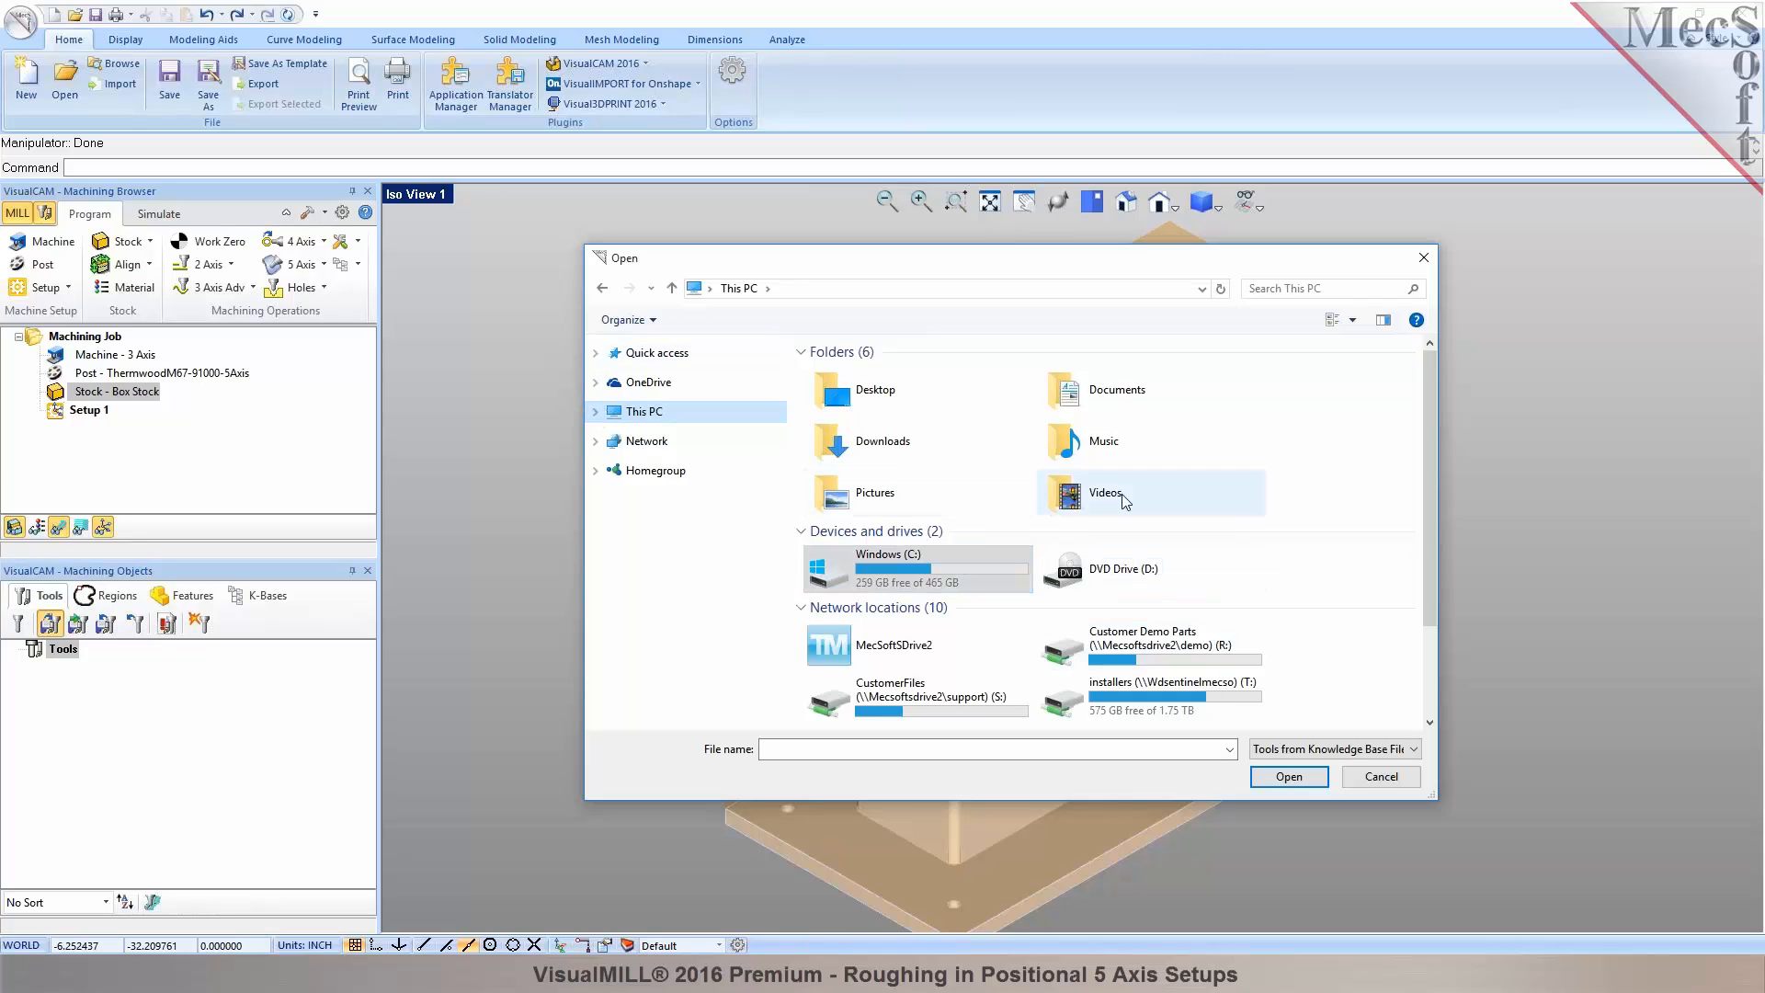
left_click_drag(1430, 559, 1426, 500)
left_click(594, 413)
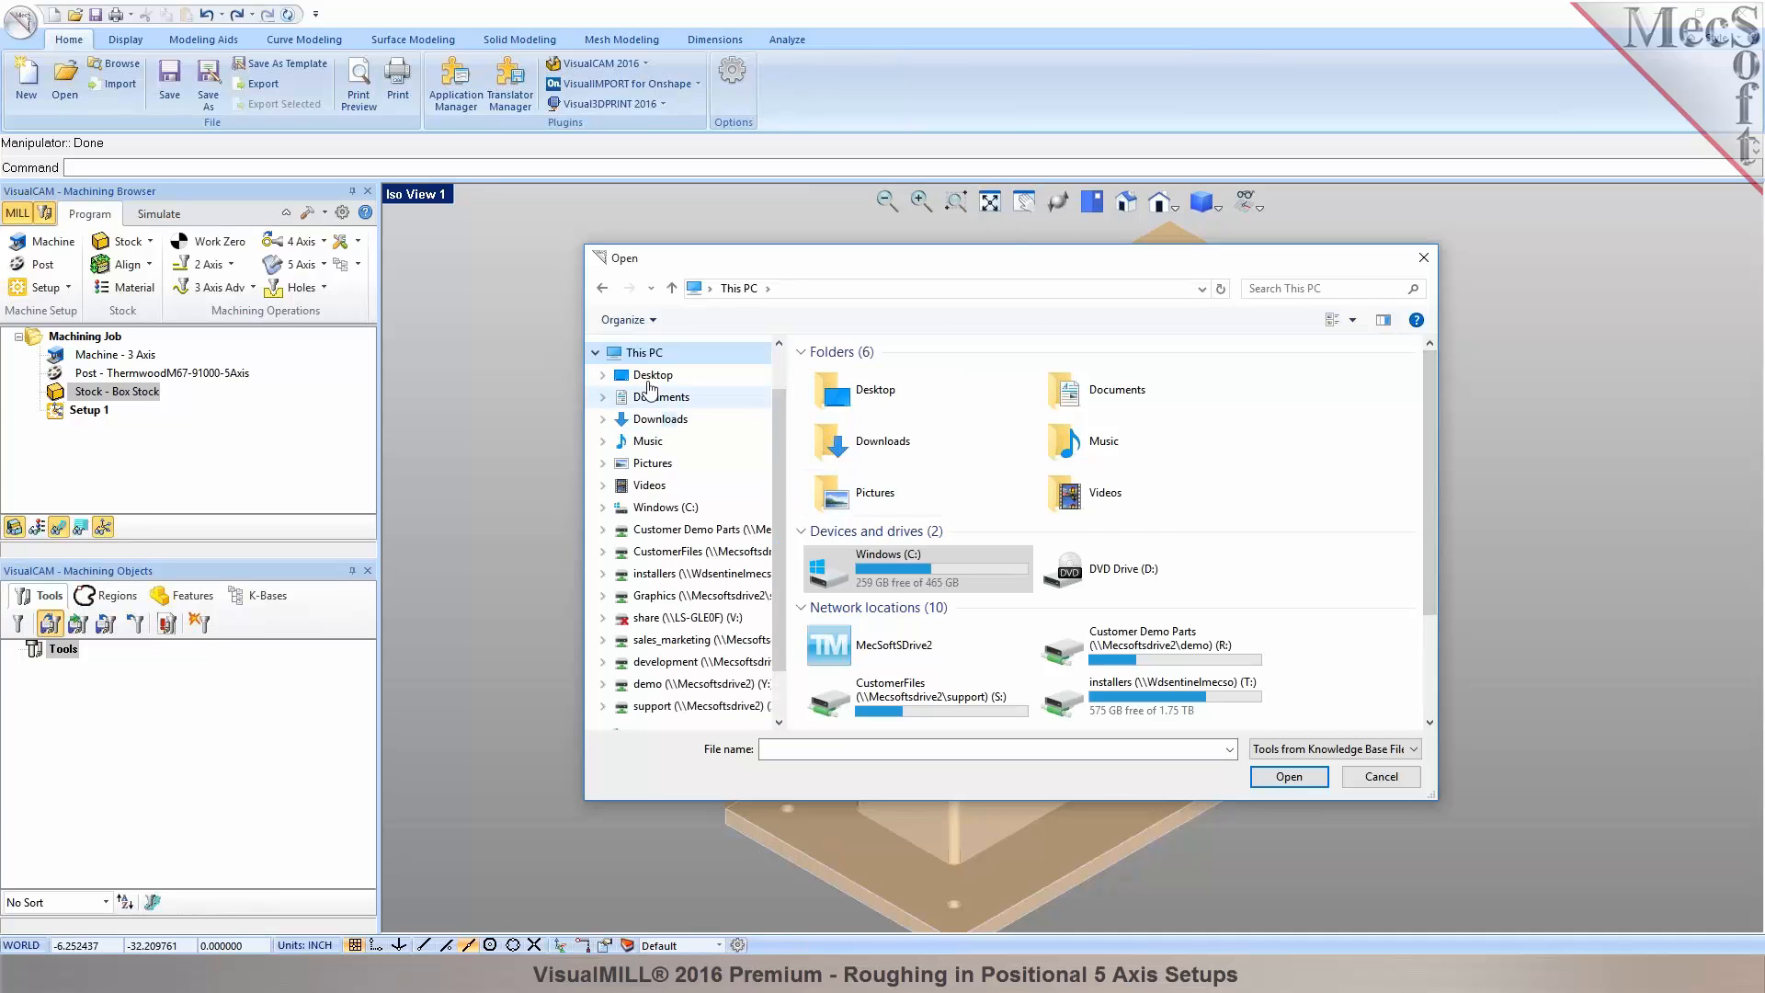
left_click(634, 374)
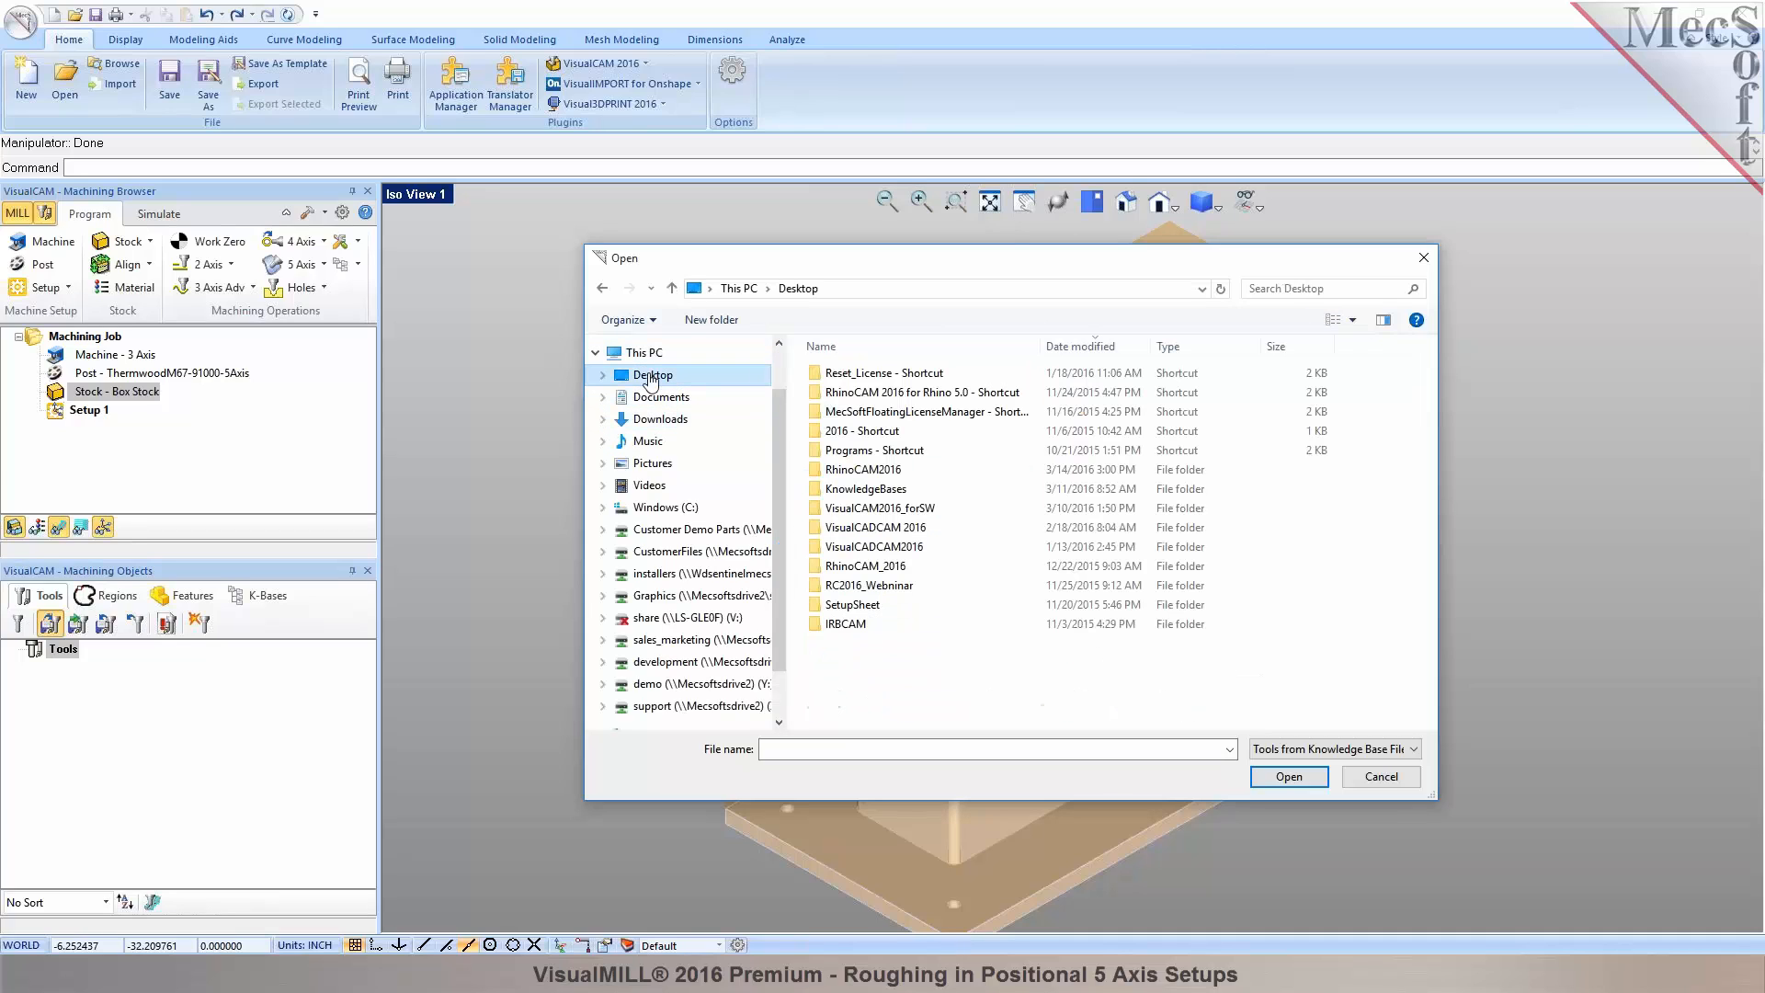
double_click(846, 528)
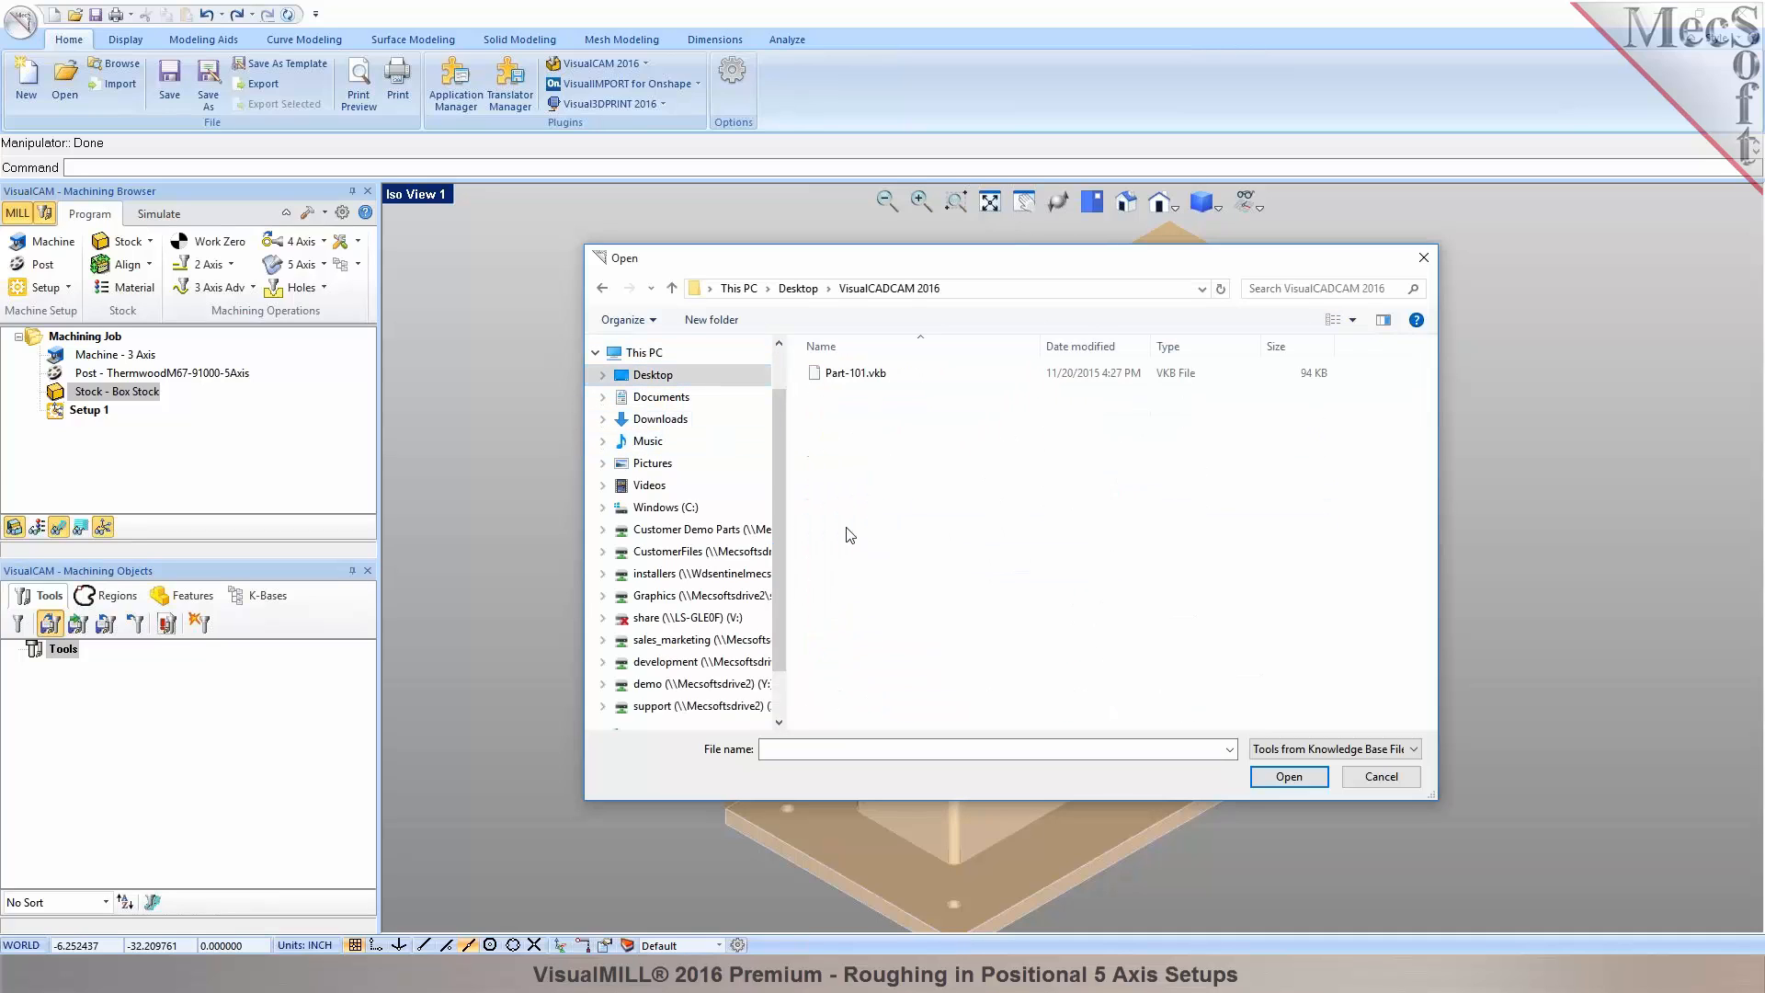
left_click(800, 290)
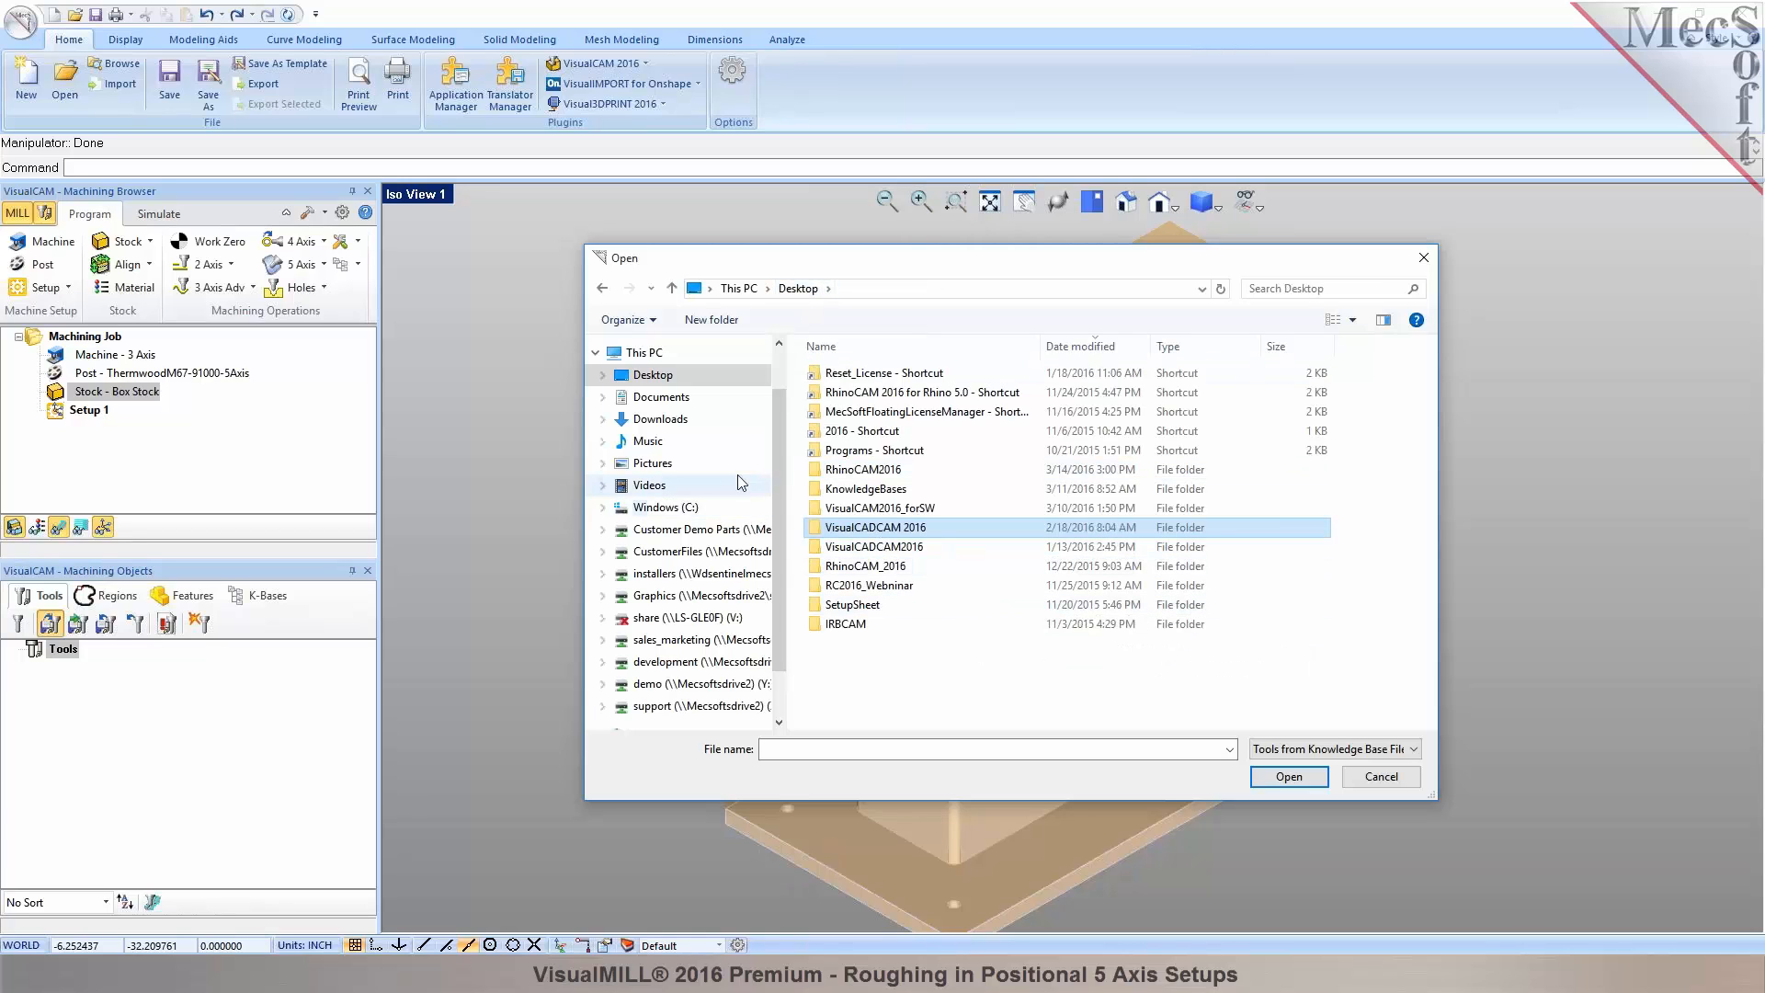
left_click(676, 509)
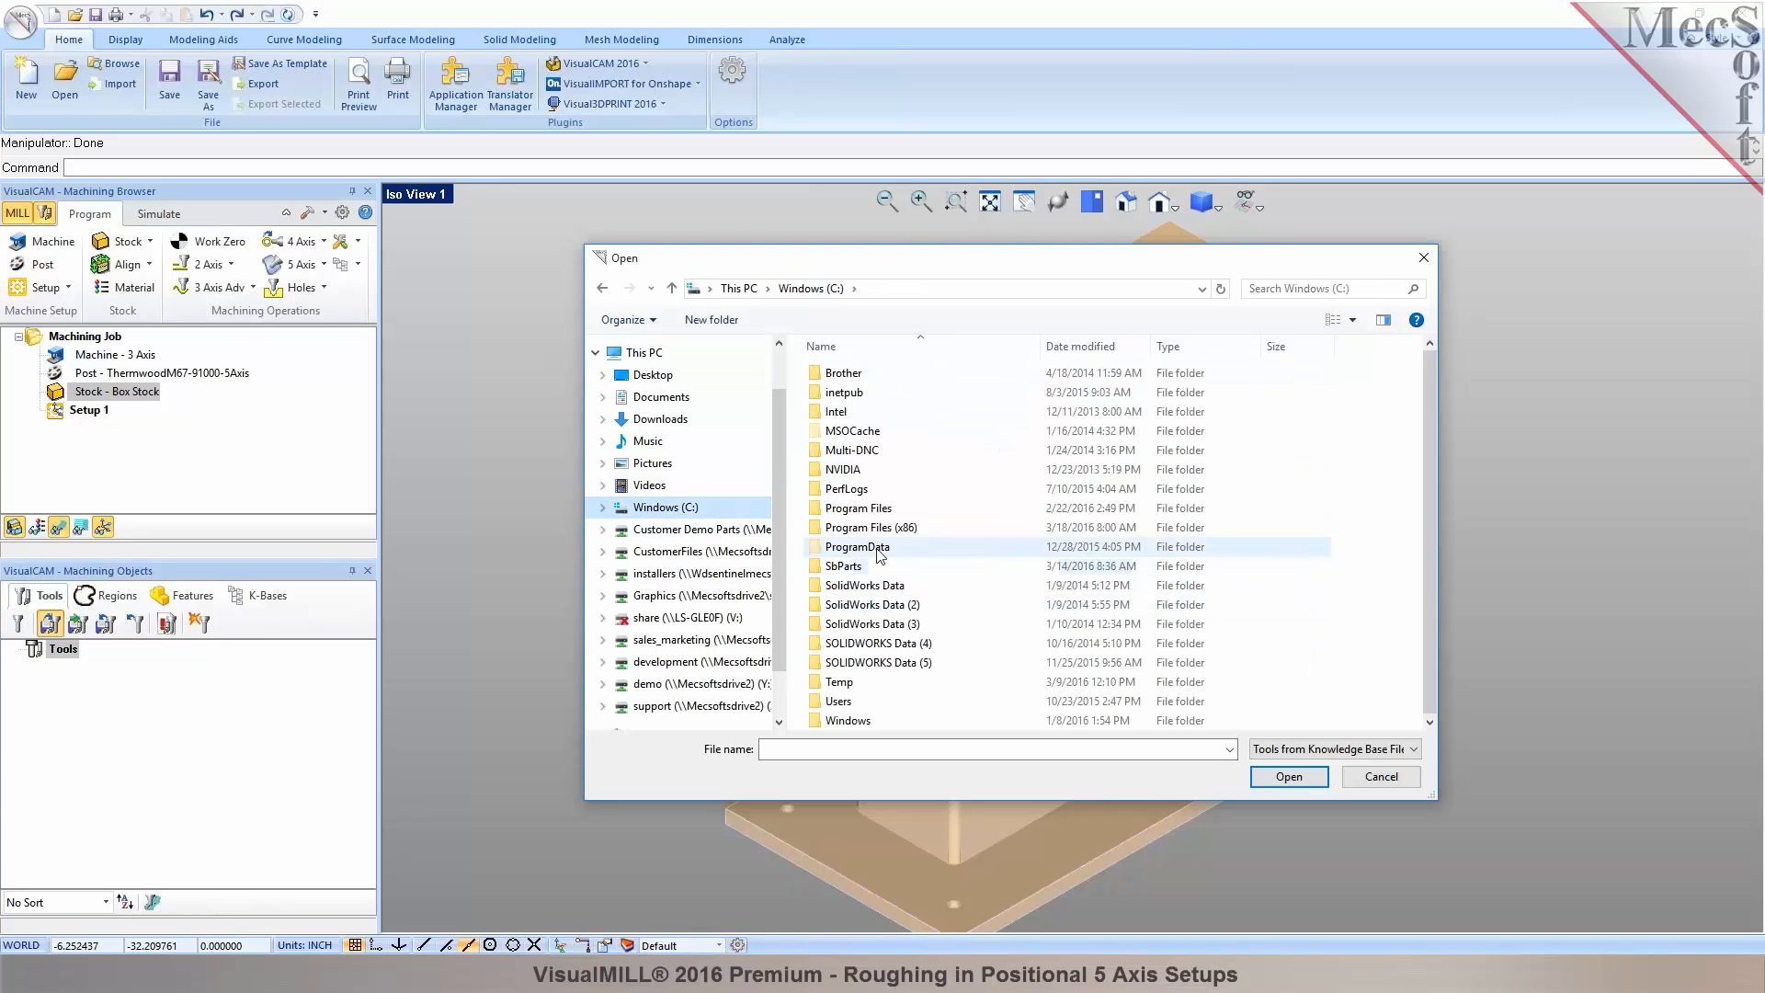
double_click(860, 547)
scroll(935, 588, "down", 3)
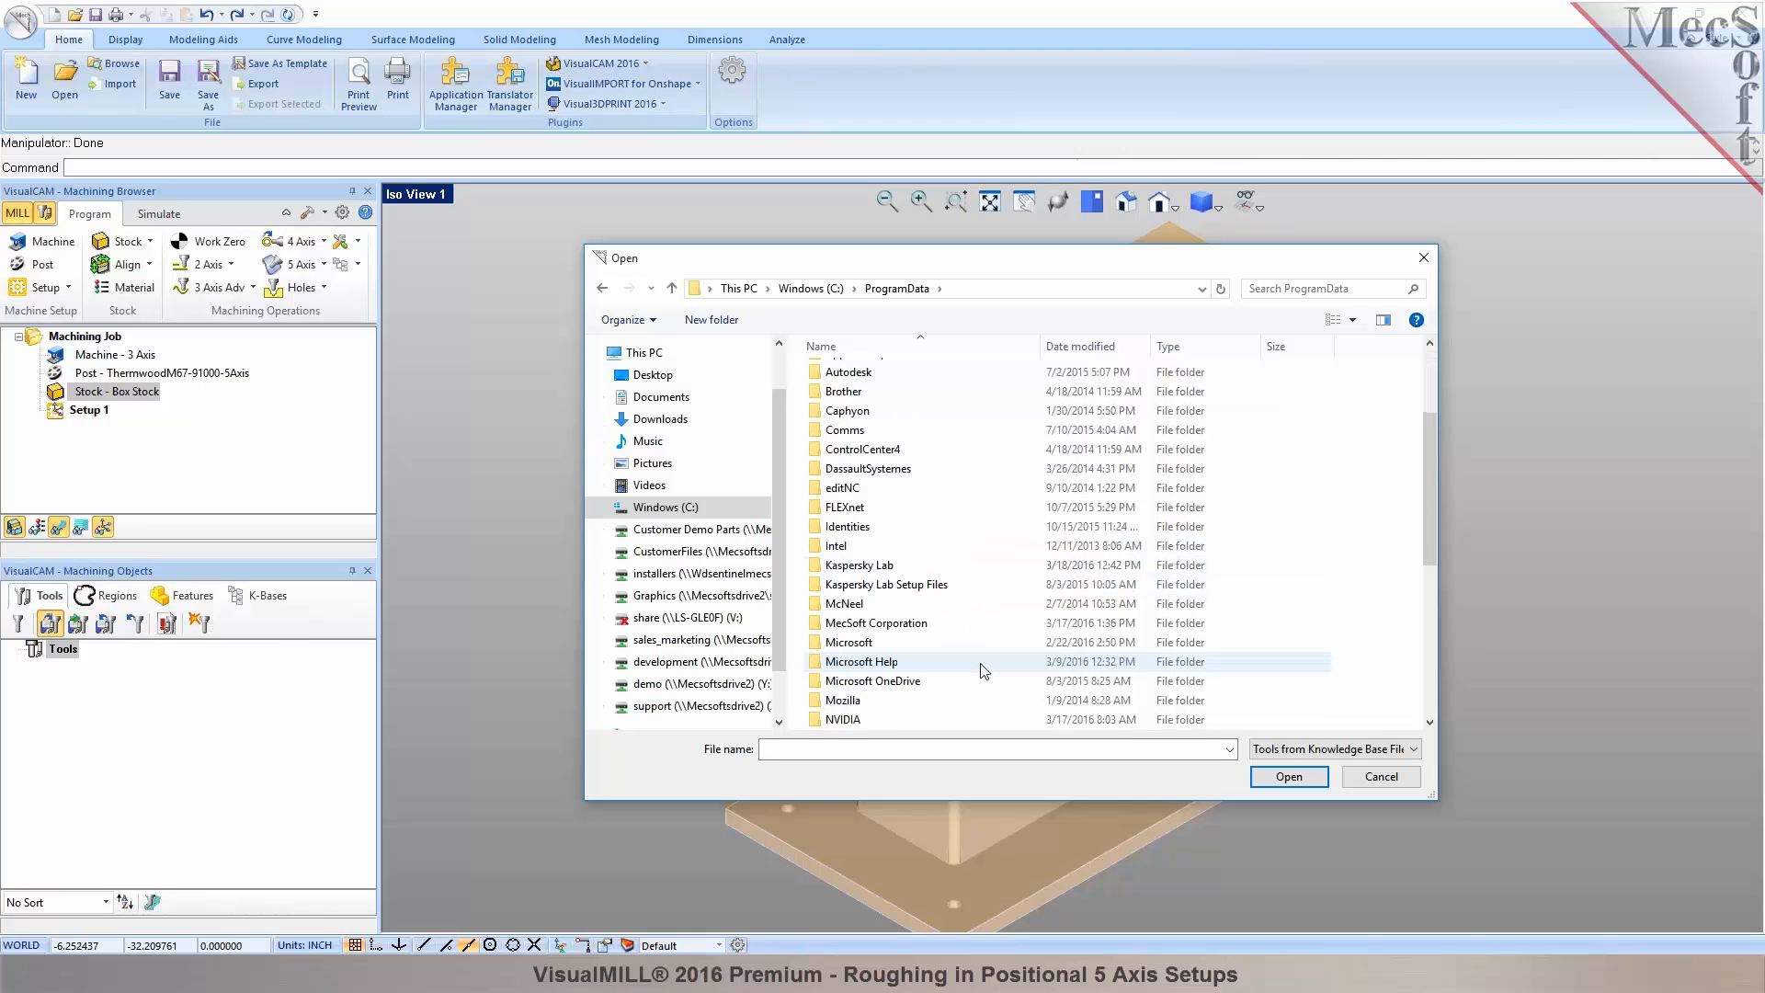
Load Tools-Inch.vkb from MecSoft Corporation\RhinoCAM 2016 for Rhino 5.0\Data.
double_click(914, 625)
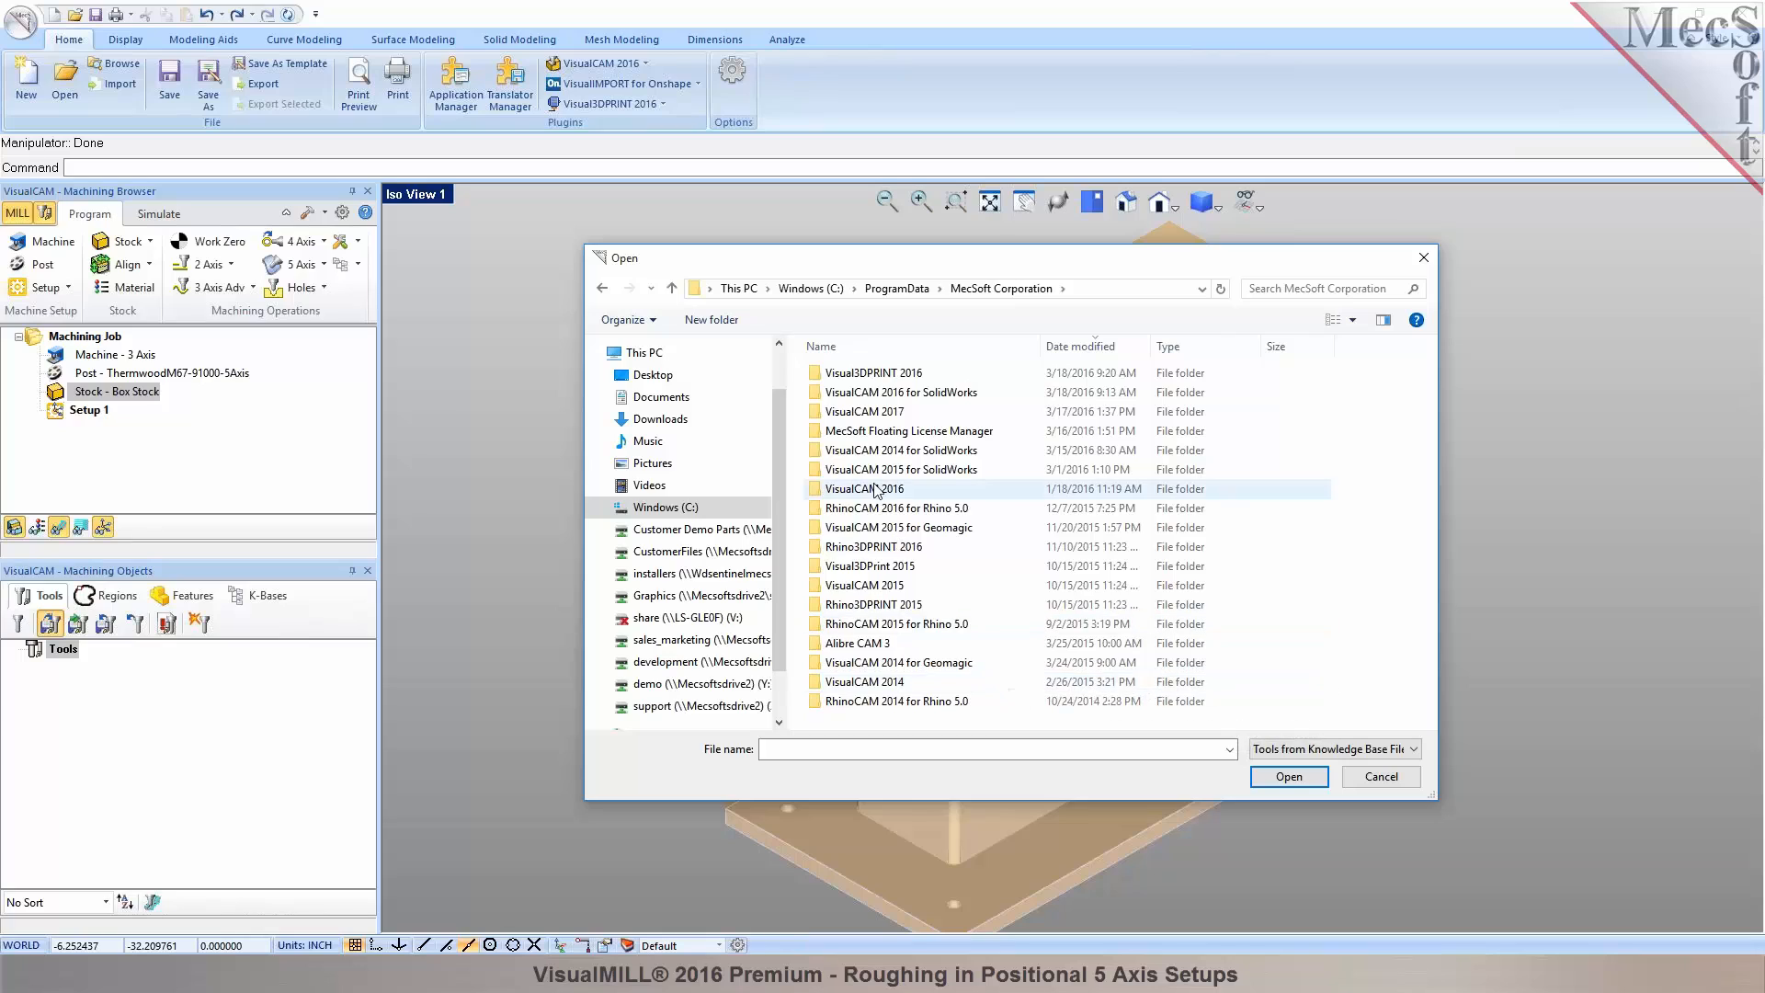
double_click(966, 488)
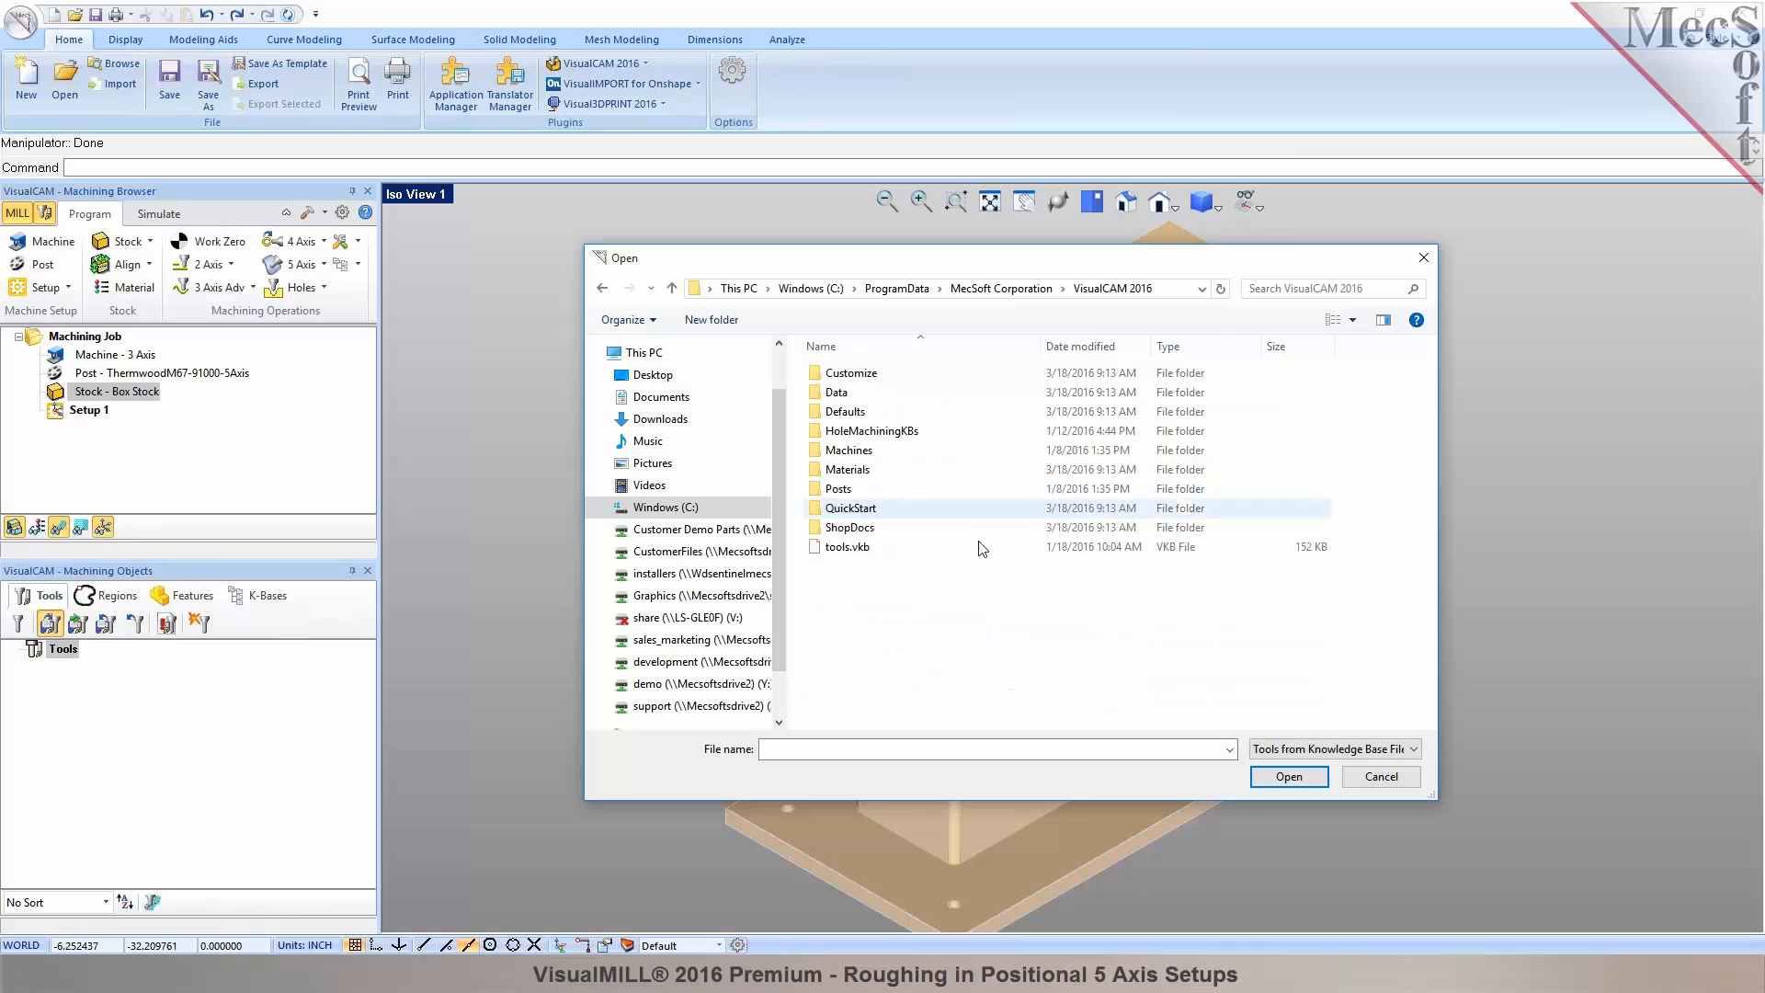
double_click(839, 392)
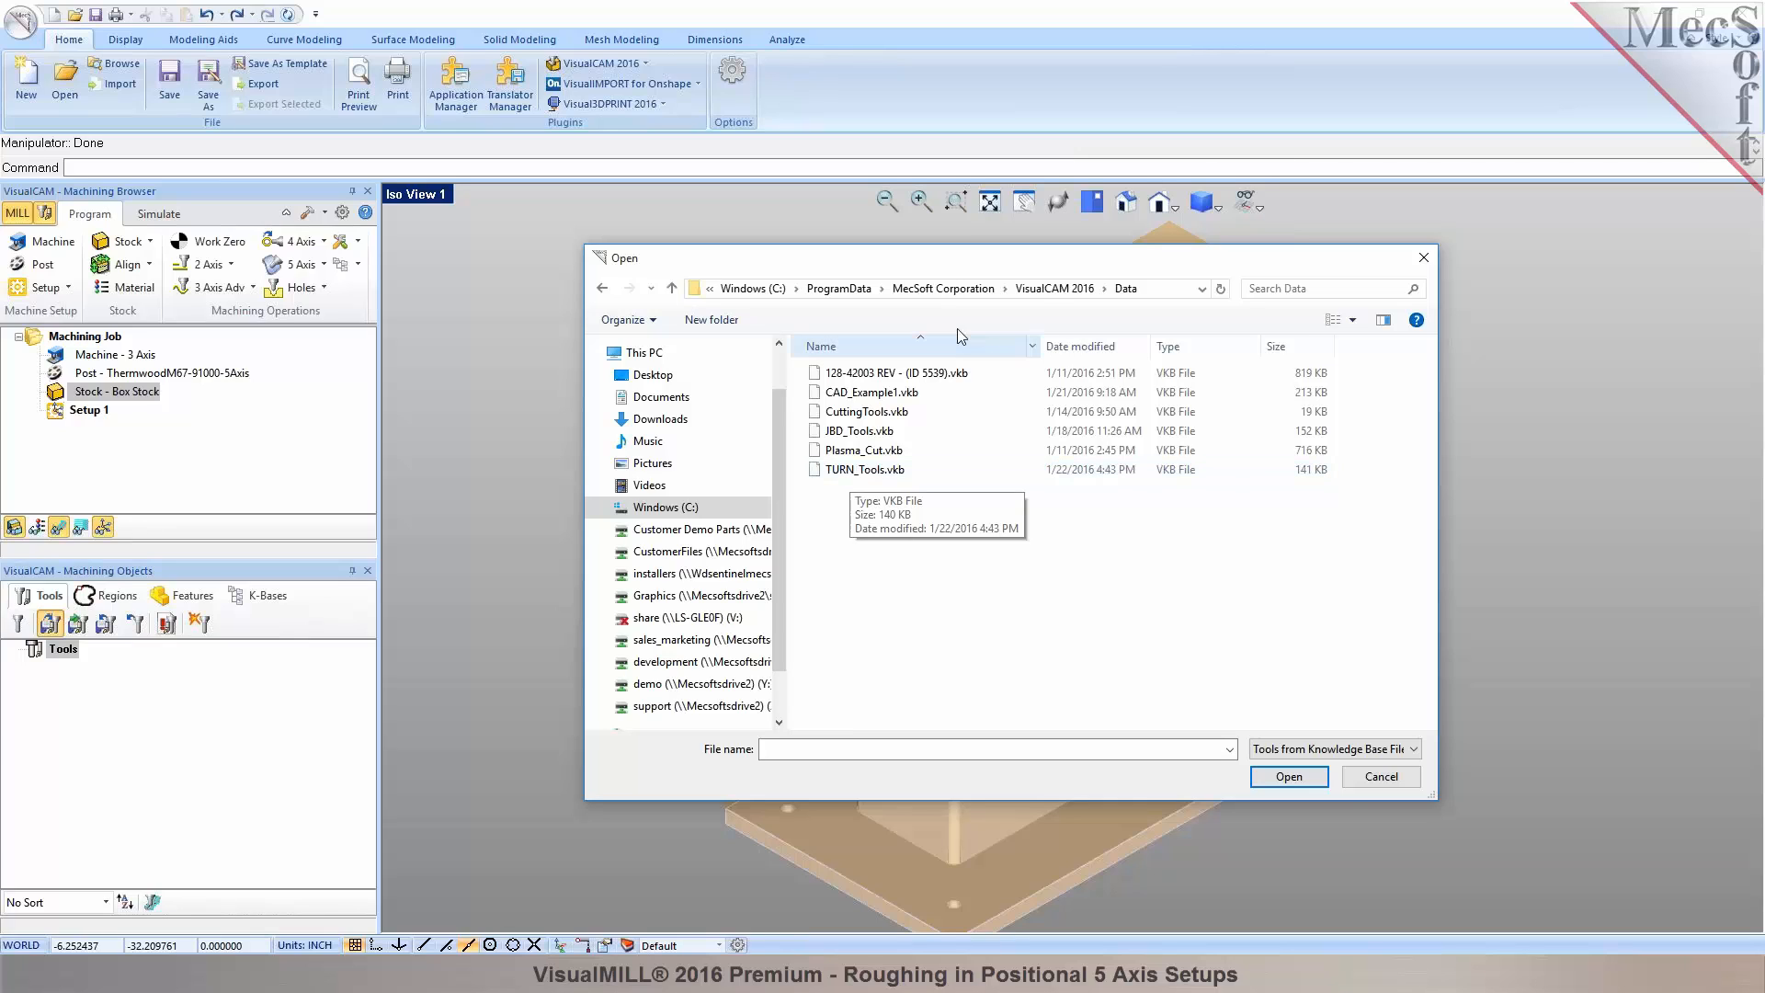
left_click(1042, 290)
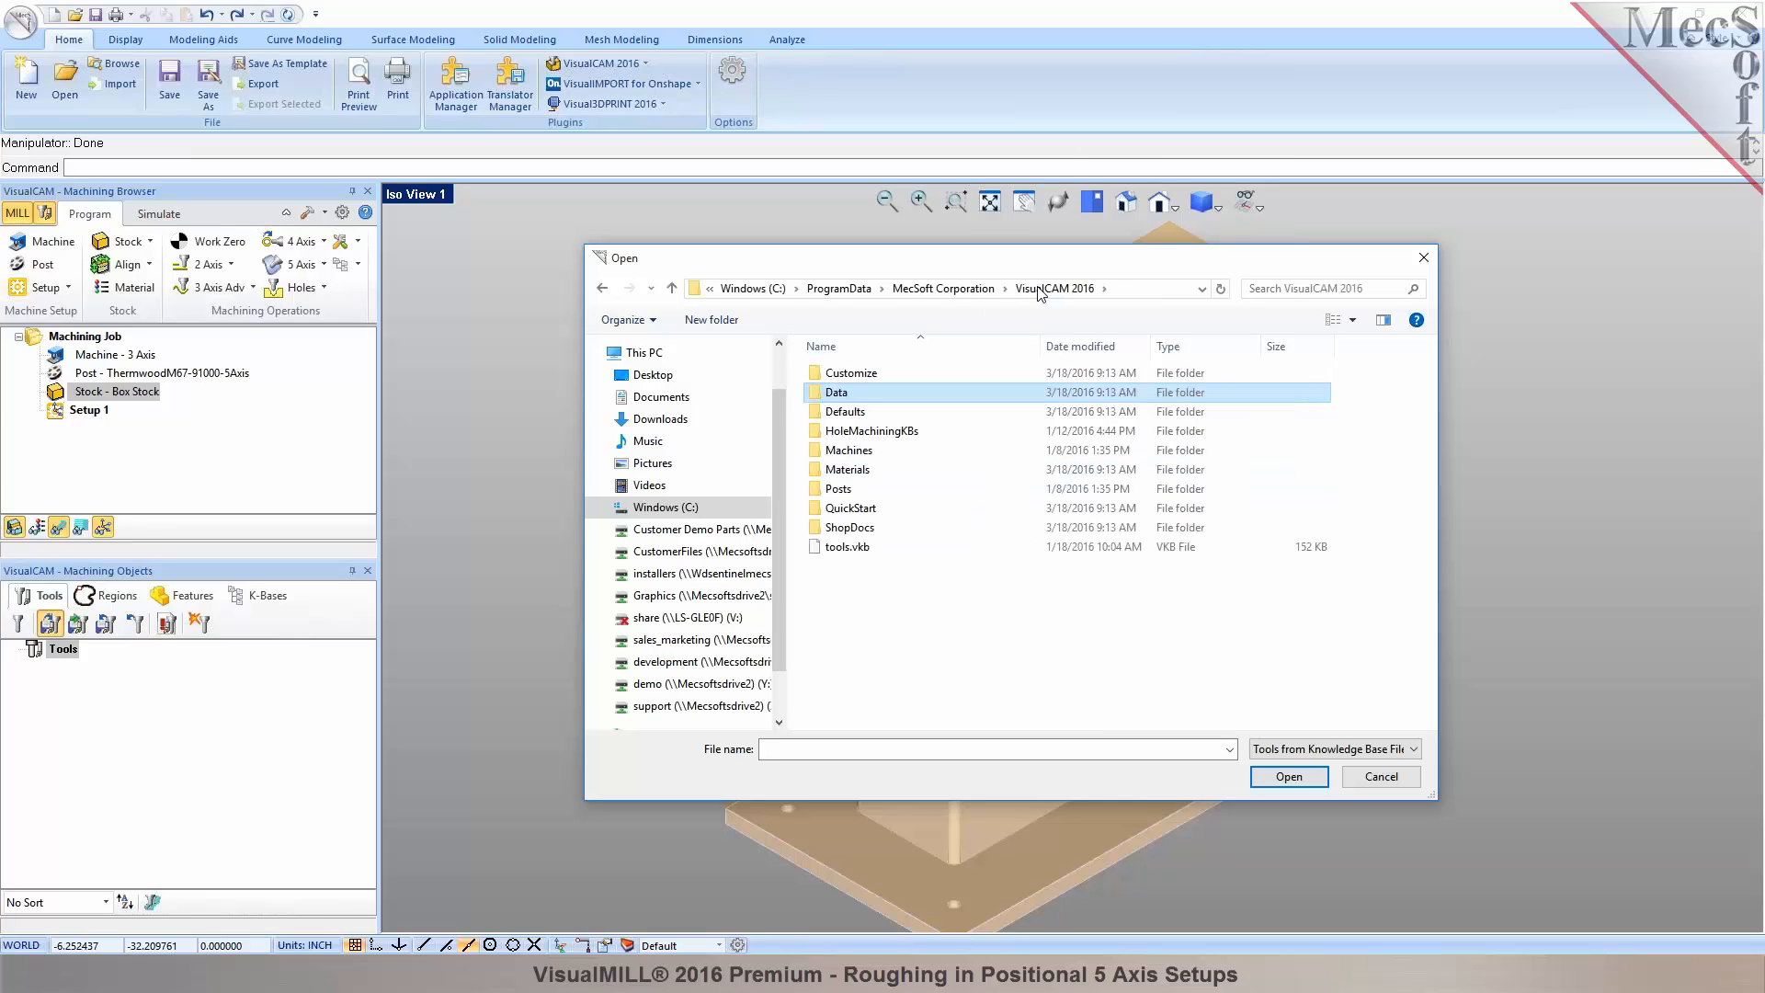
left_click(974, 296)
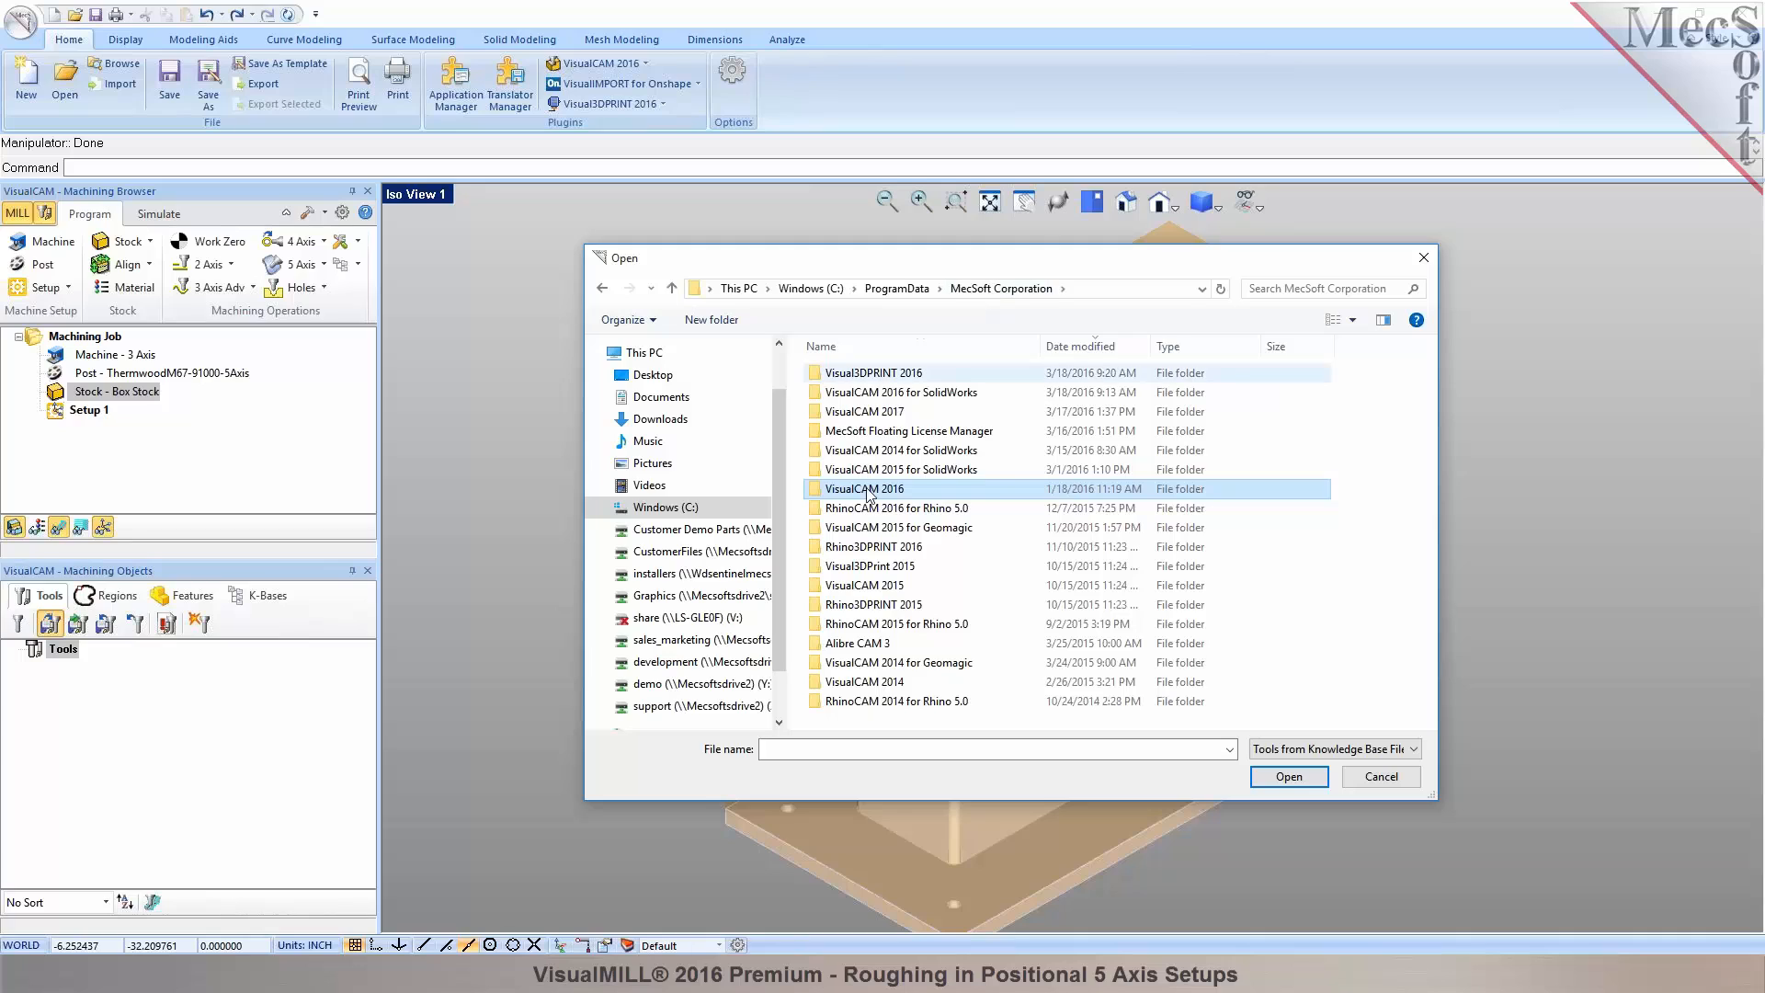
double_click(858, 523)
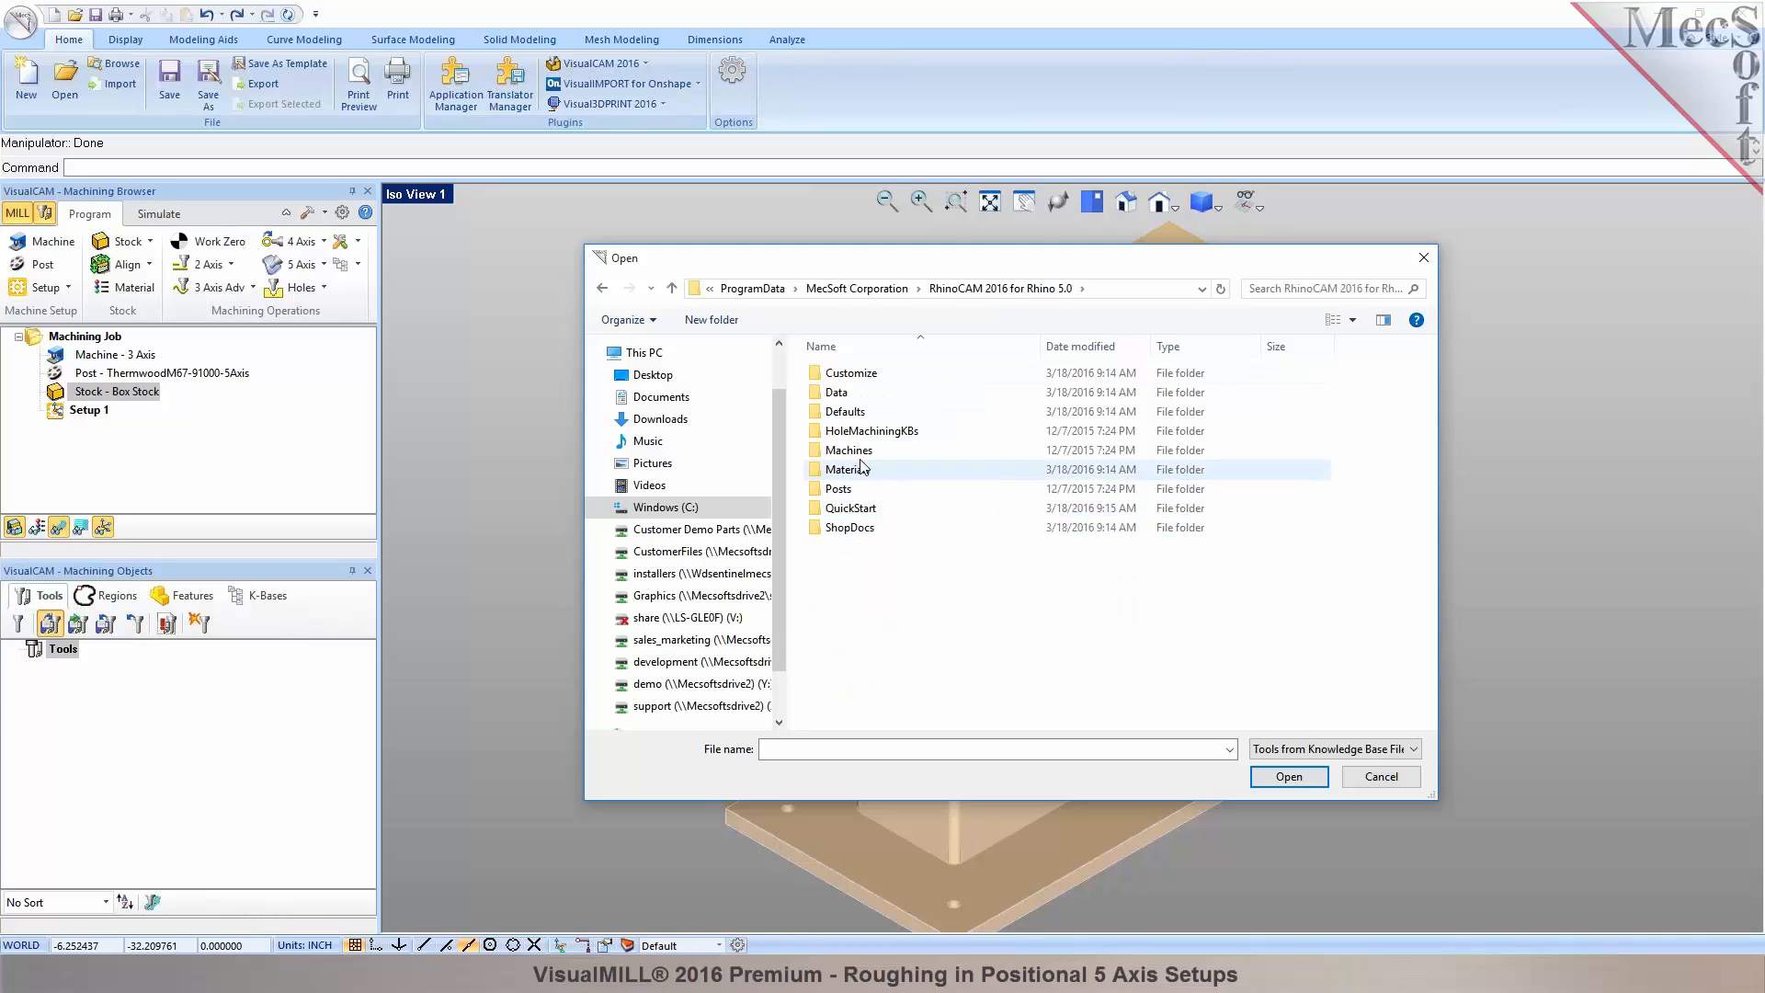
left_click(854, 401)
double_click(854, 400)
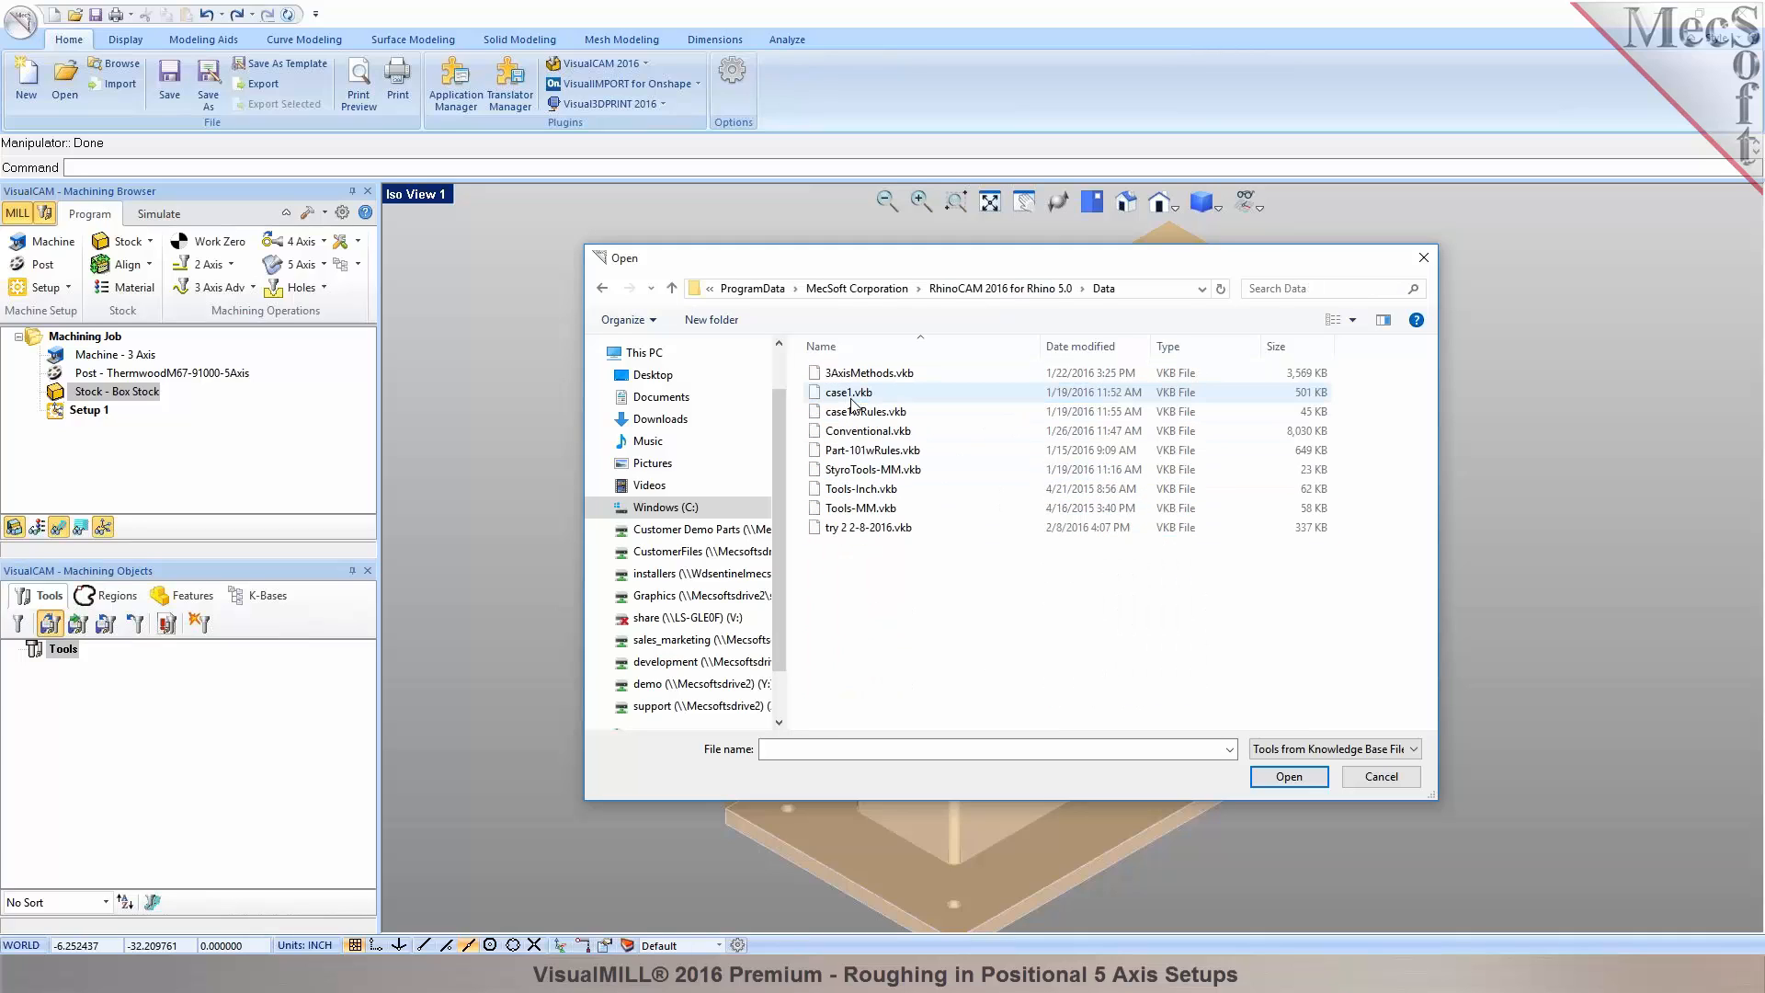
left_click(861, 488)
left_click(1288, 776)
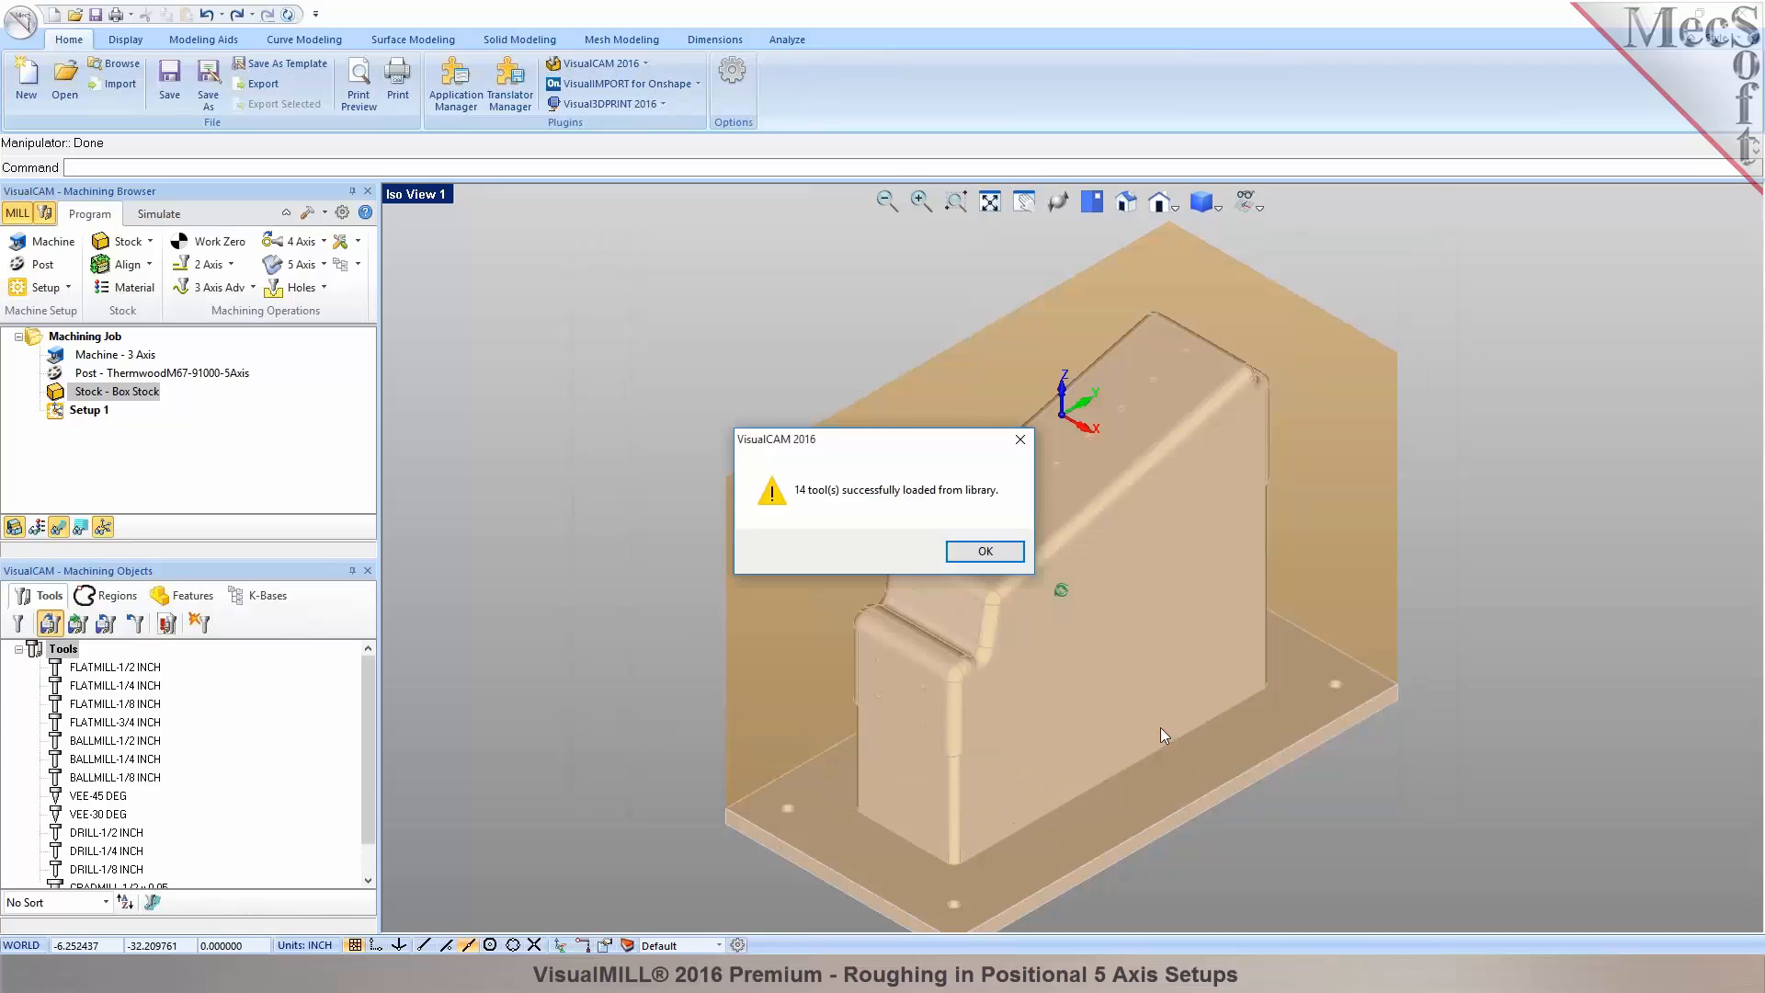
Define the machine tool manually as 5 Axis in a Head-Head configuration.
left_click(972, 548)
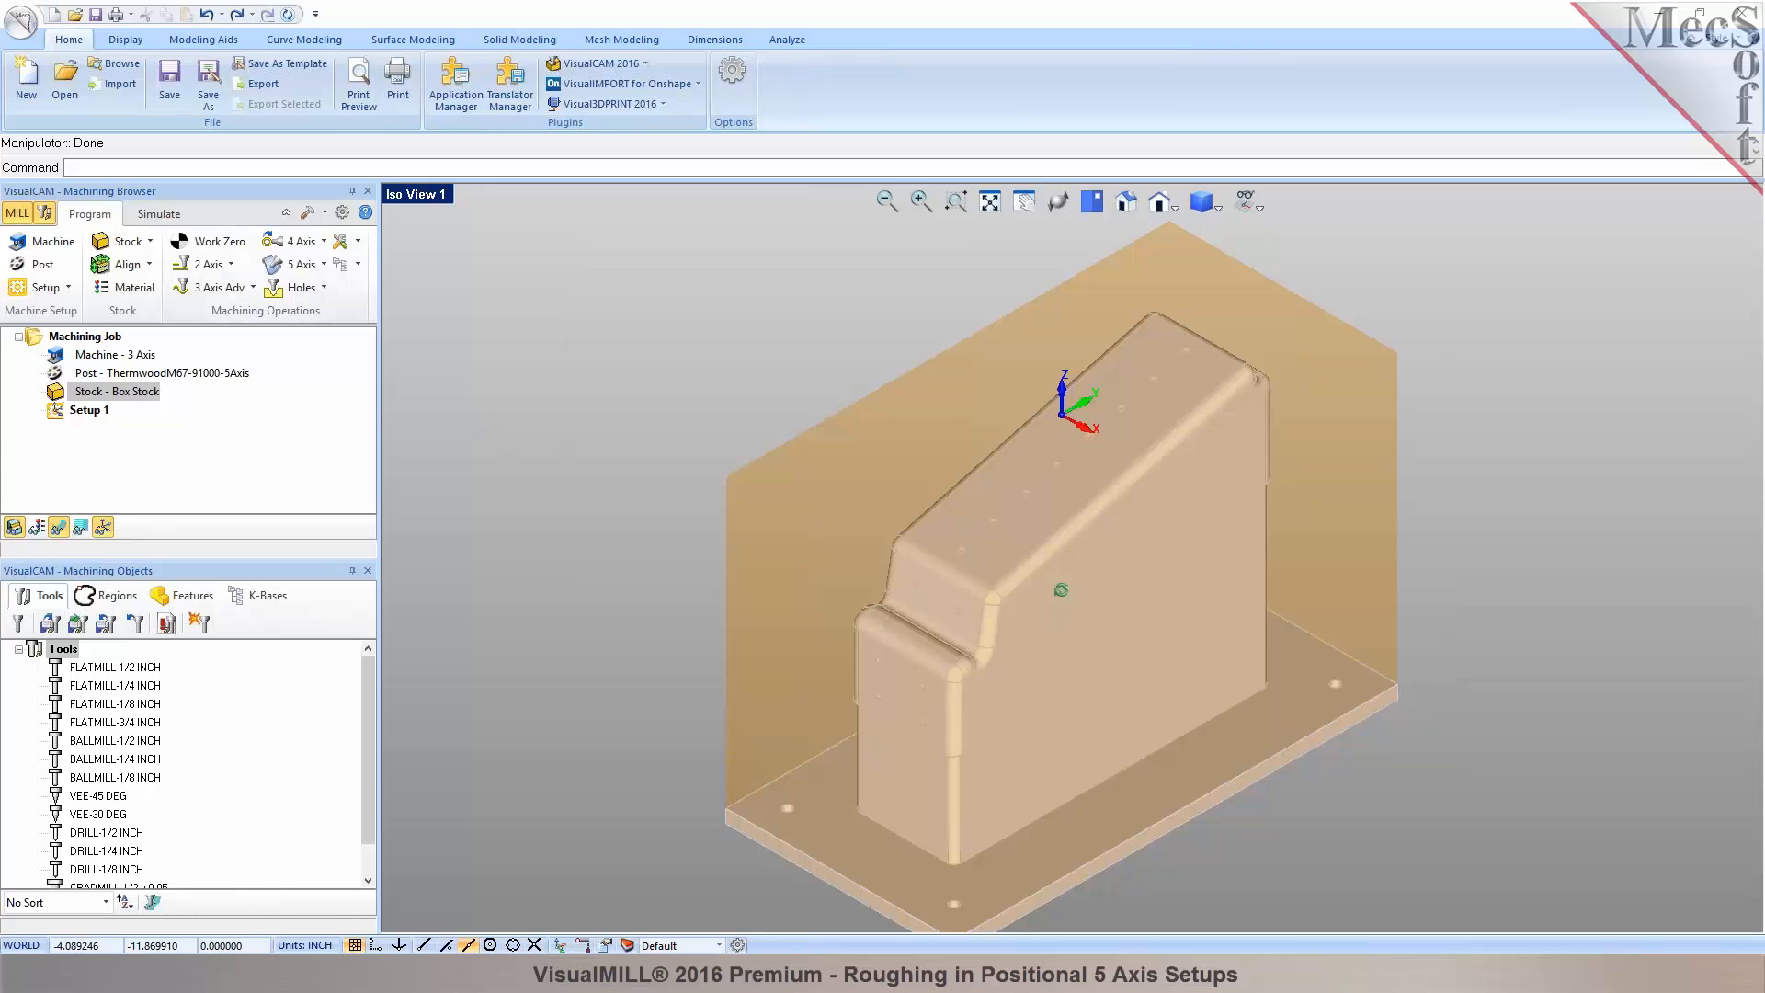
left_click(54, 243)
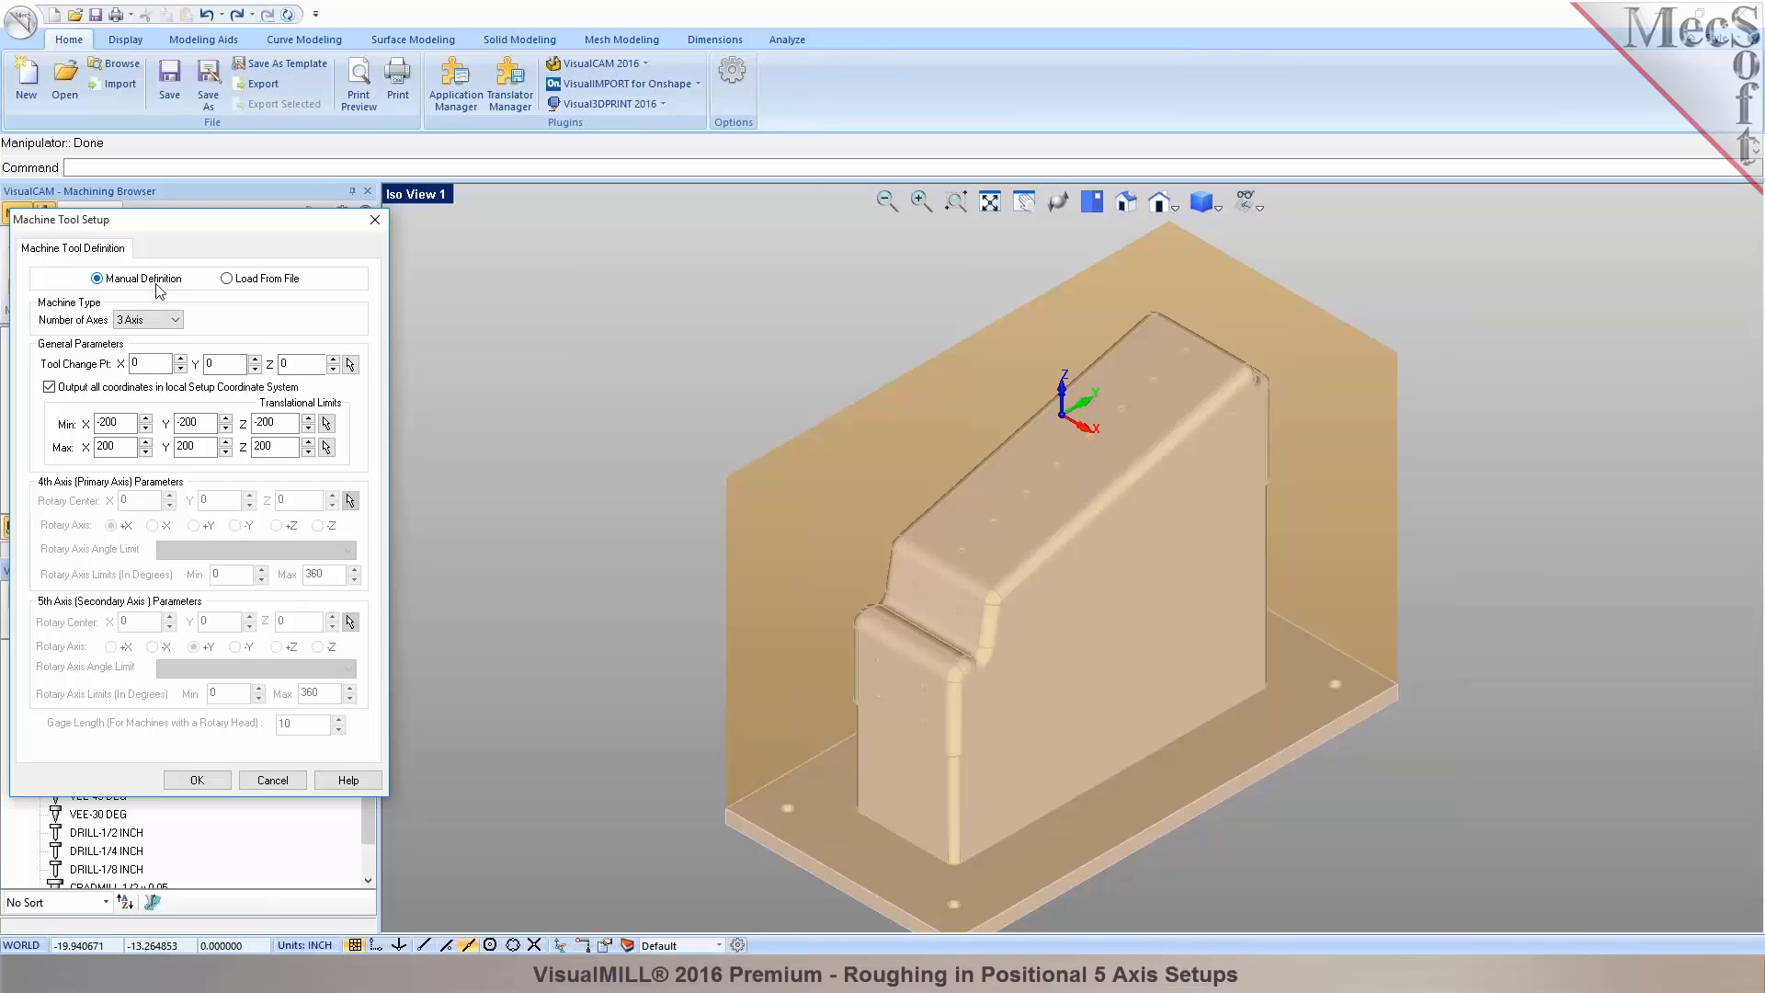
left_click(175, 320)
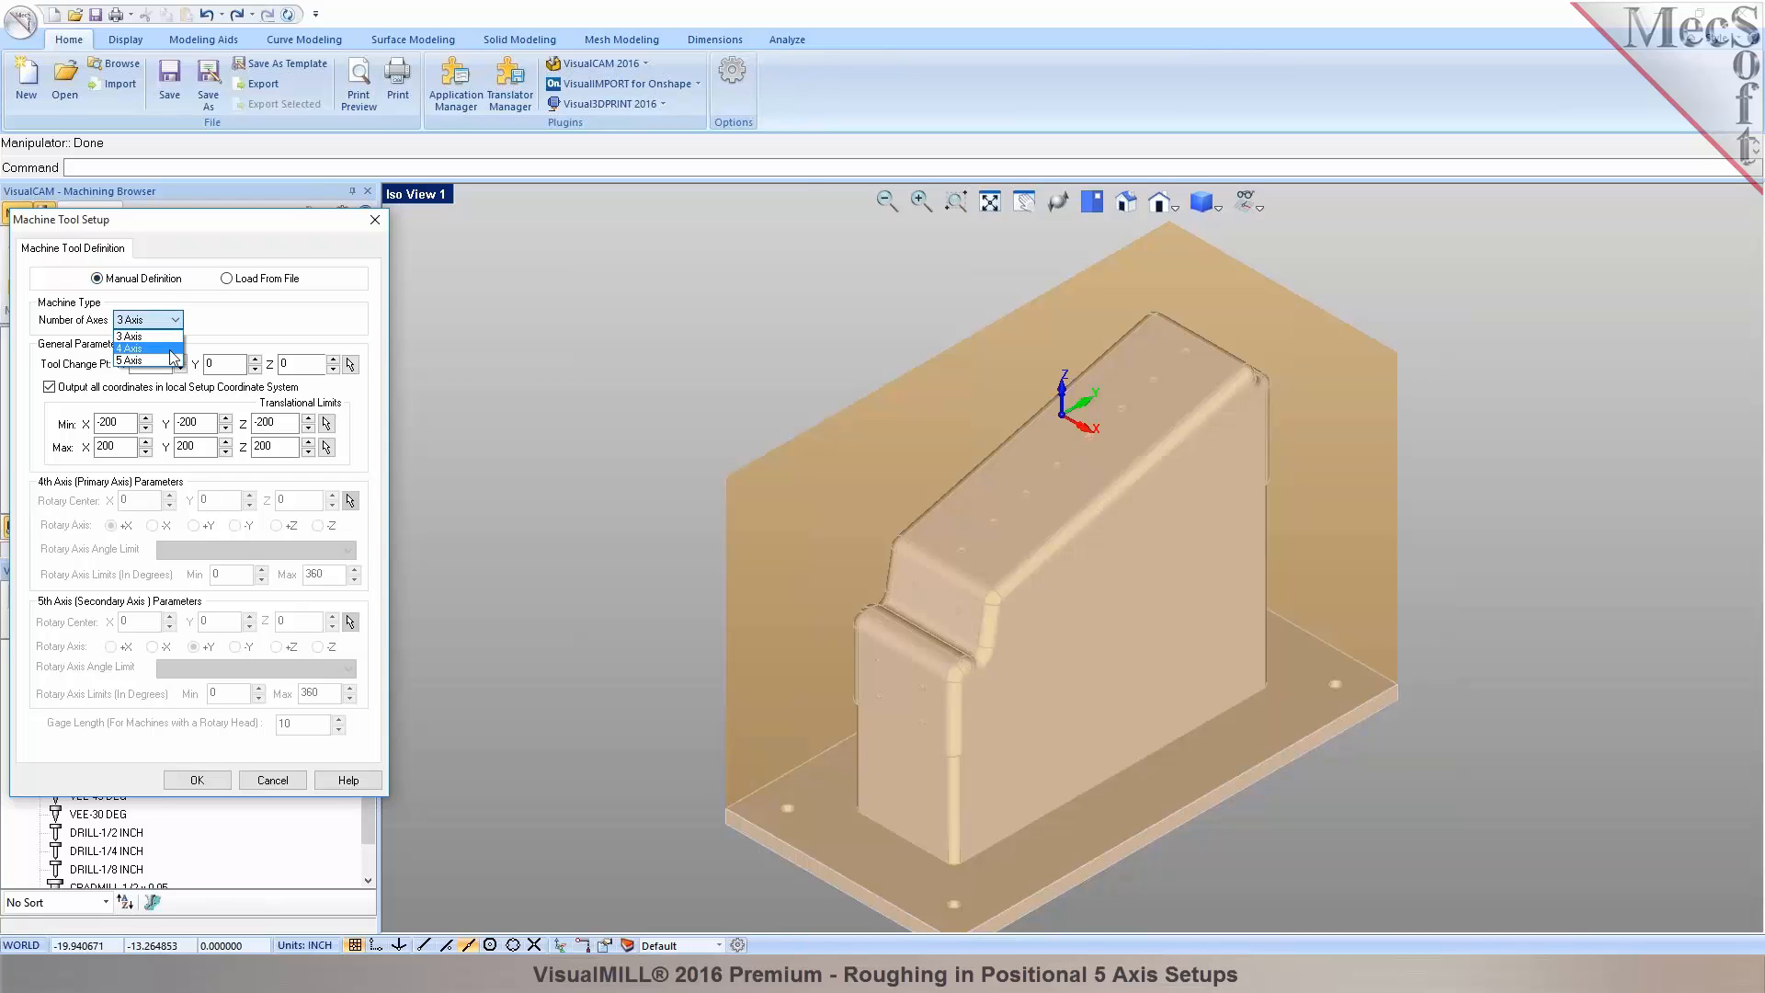
left_click(138, 360)
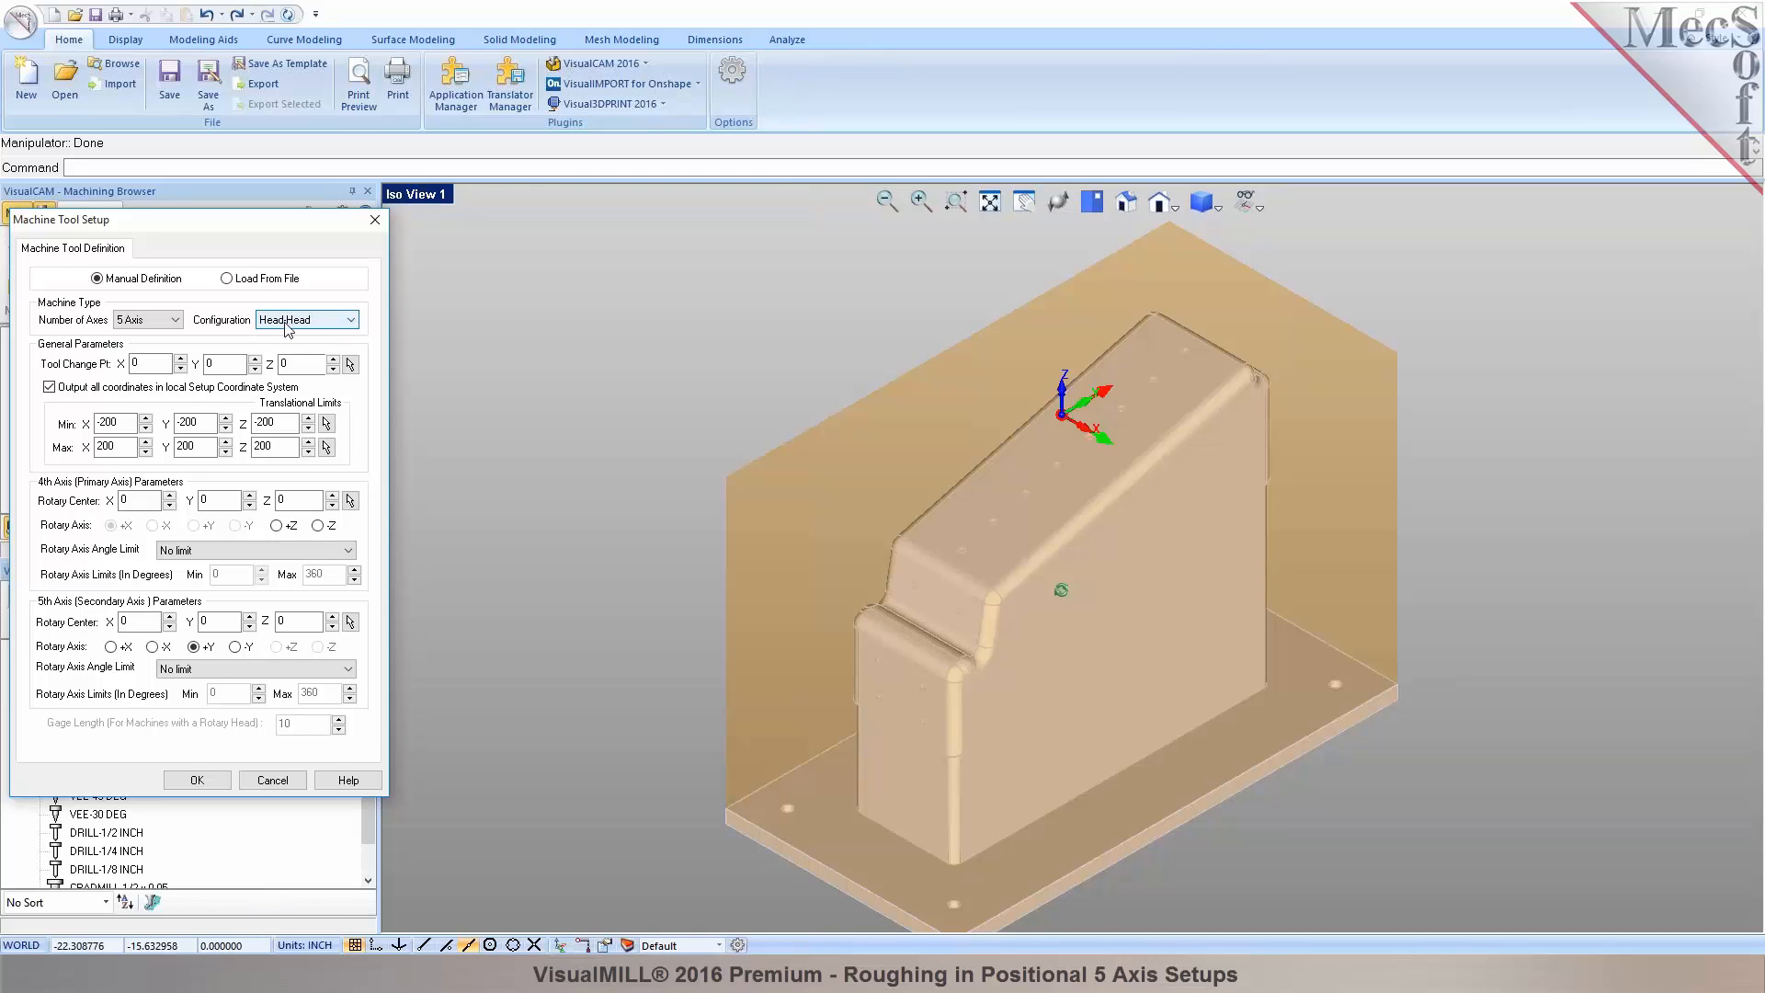
Set the 4th axis to Rotary +Z, disable local setup coordinate output, and ready the gage length.
left_click(277, 526)
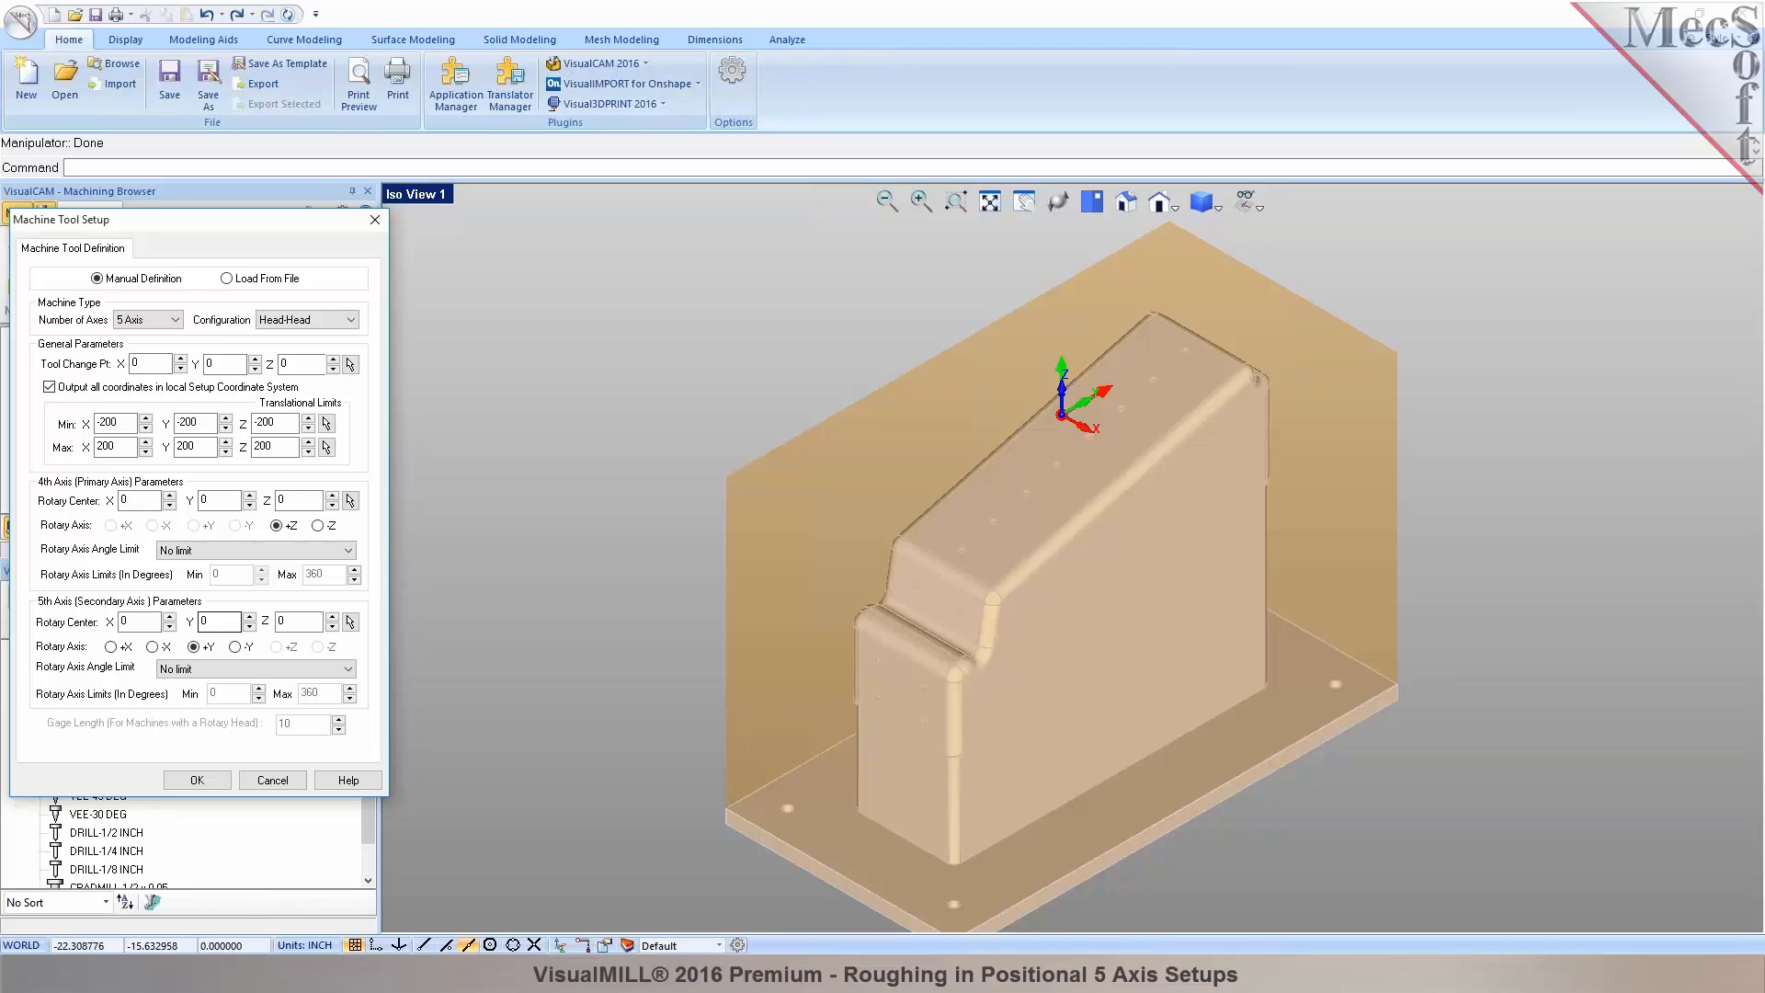
left_click(49, 387)
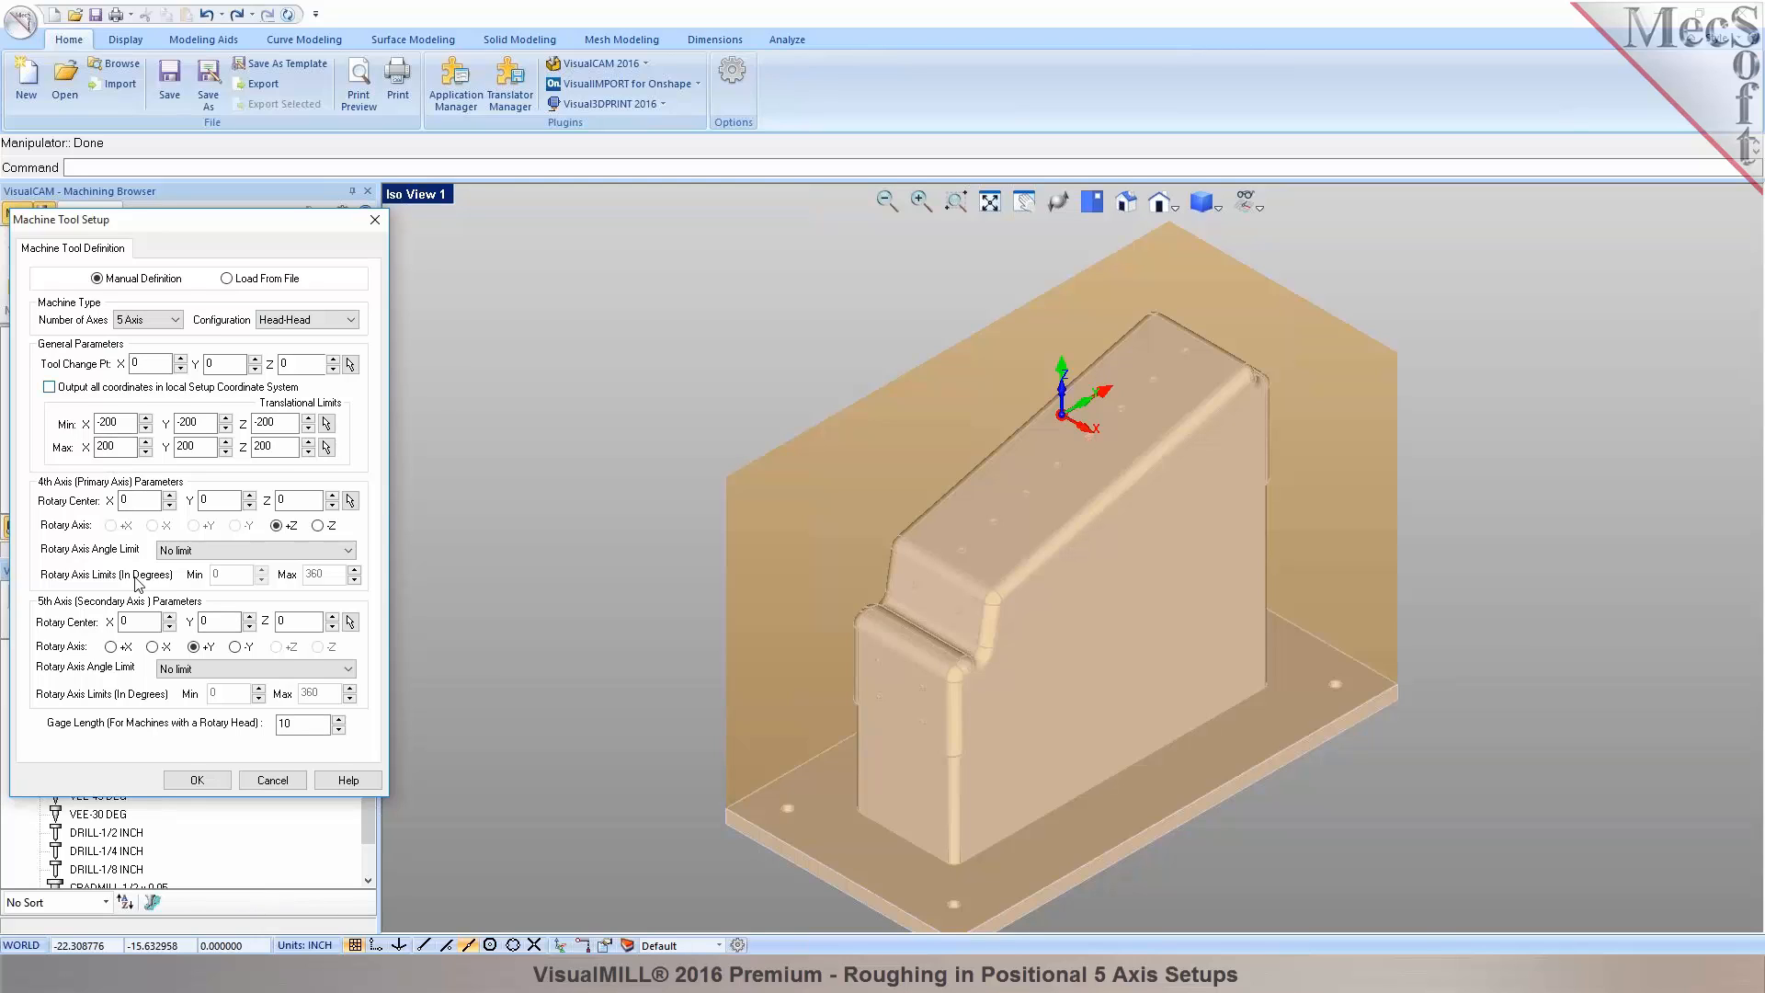
double_click(281, 724)
left_click(305, 729)
Enter gage length 0, accept the machine setup, and start a Horizontal Roughing operation.
type("0")
left_click(213, 781)
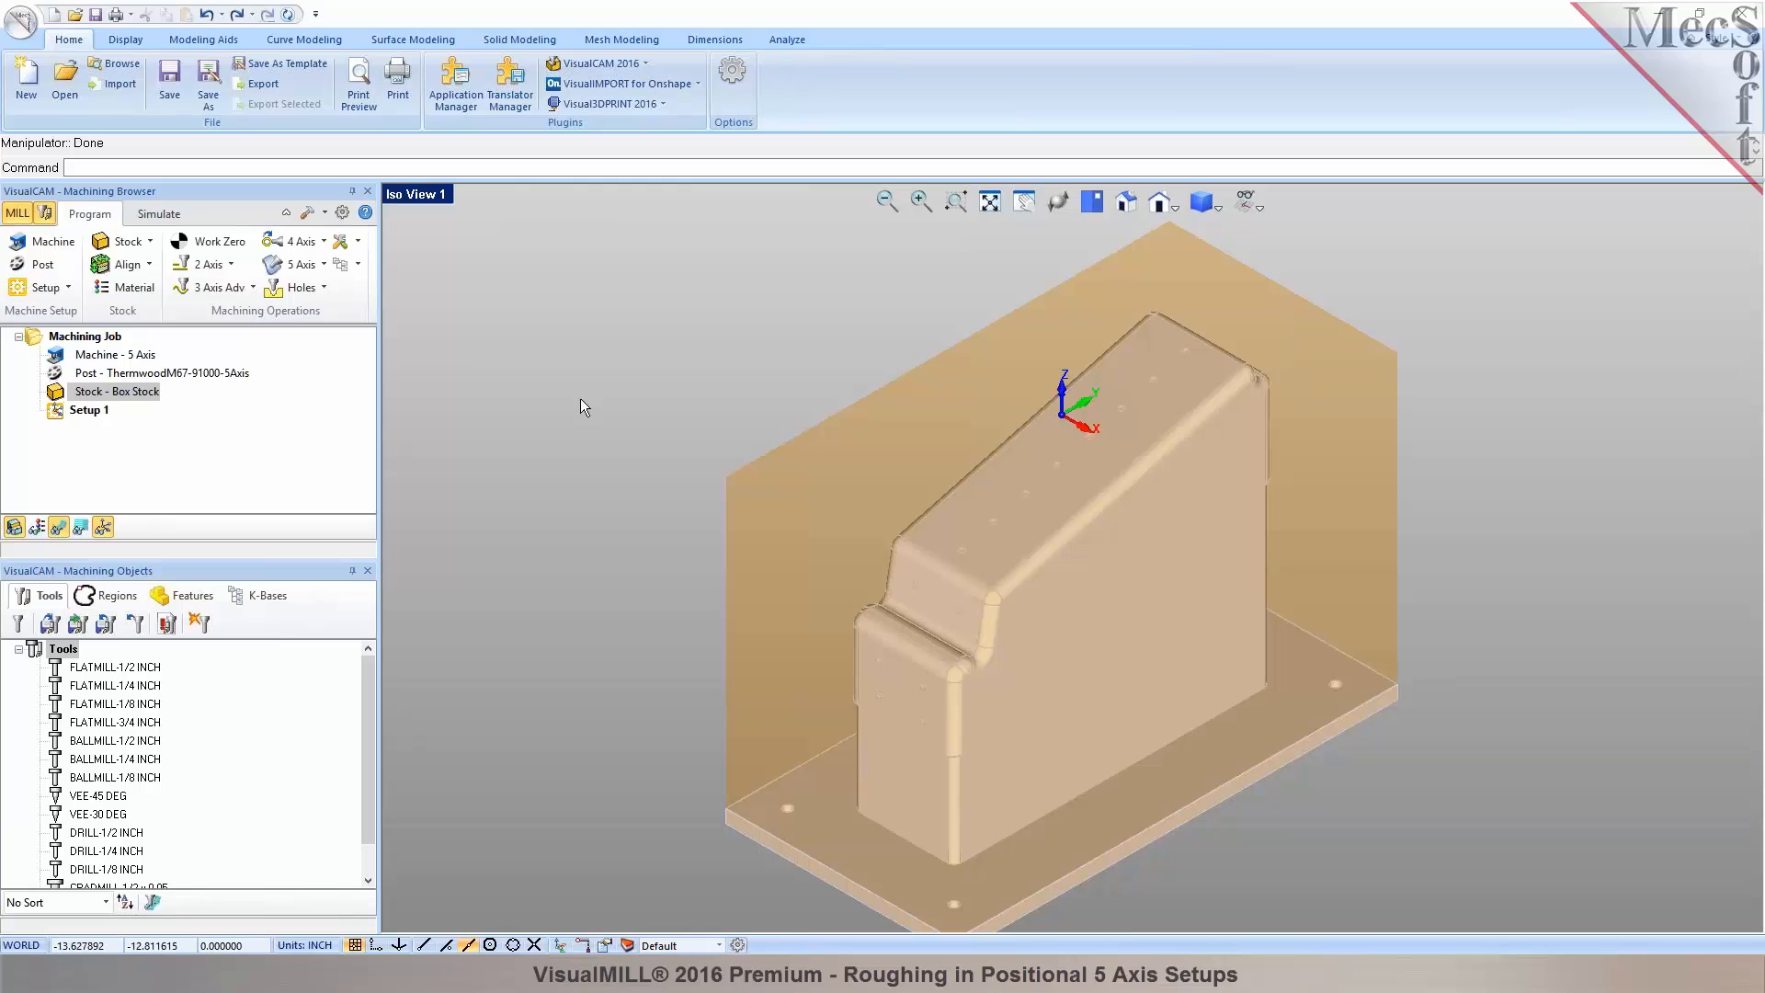
left_click(250, 291)
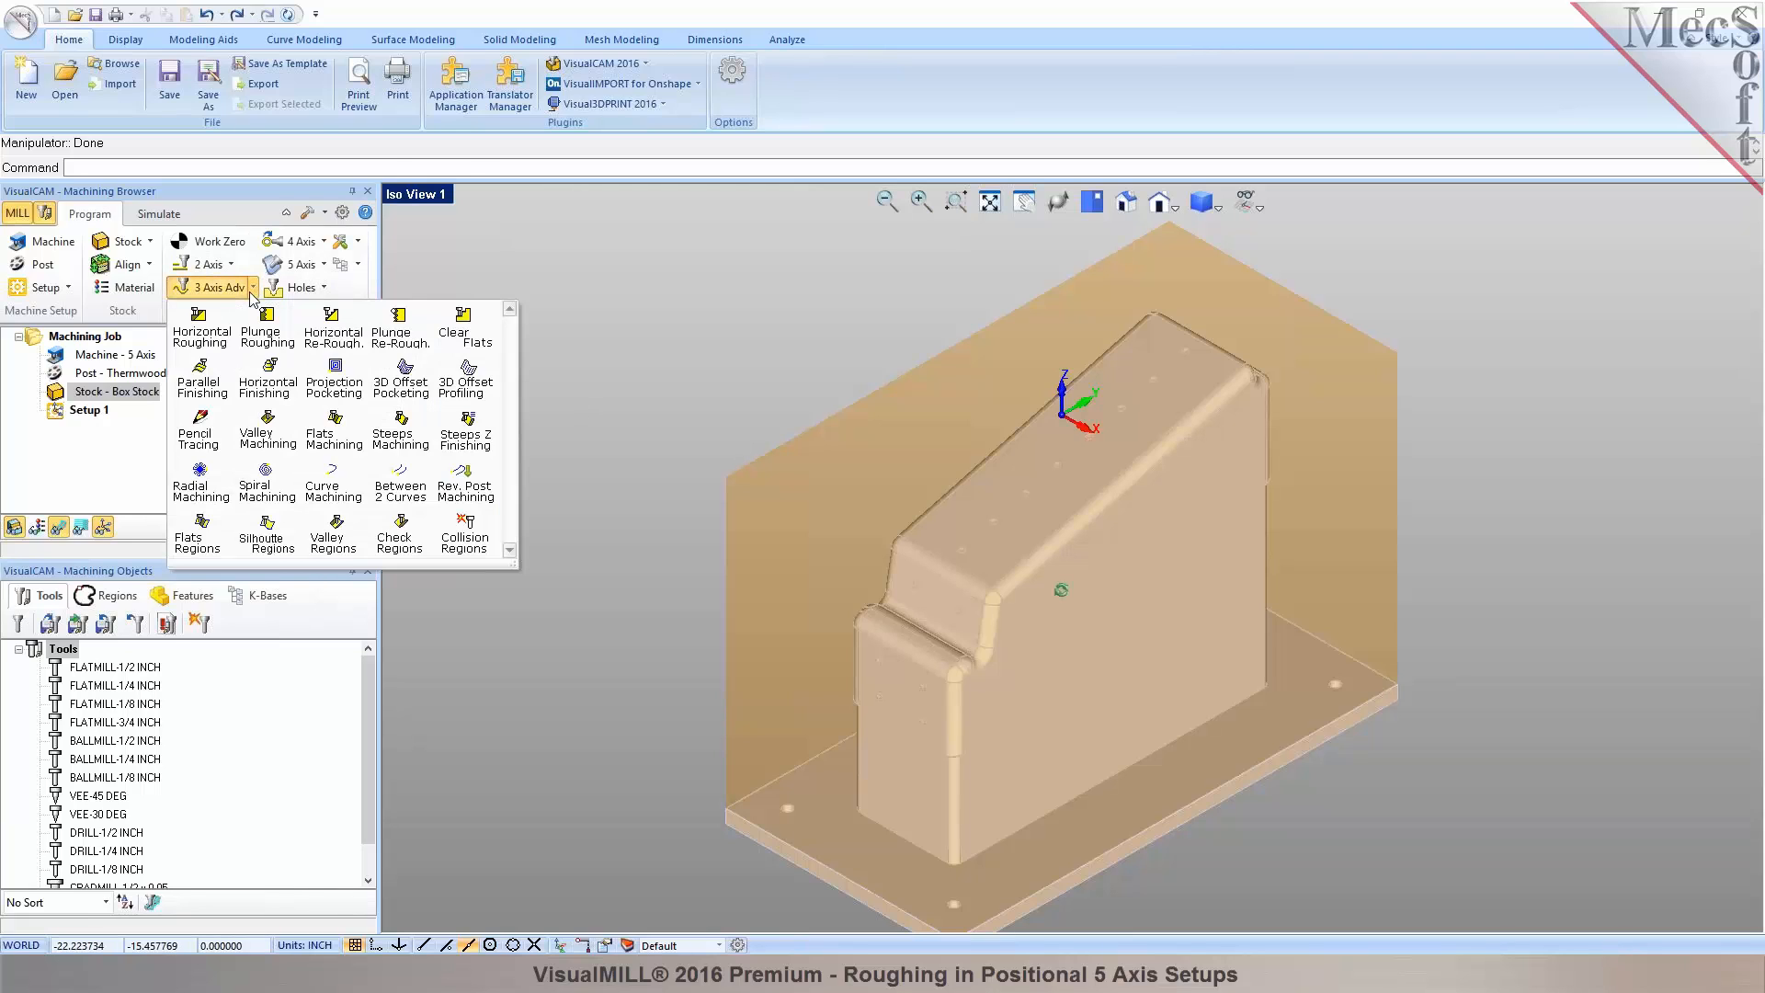
left_click(210, 345)
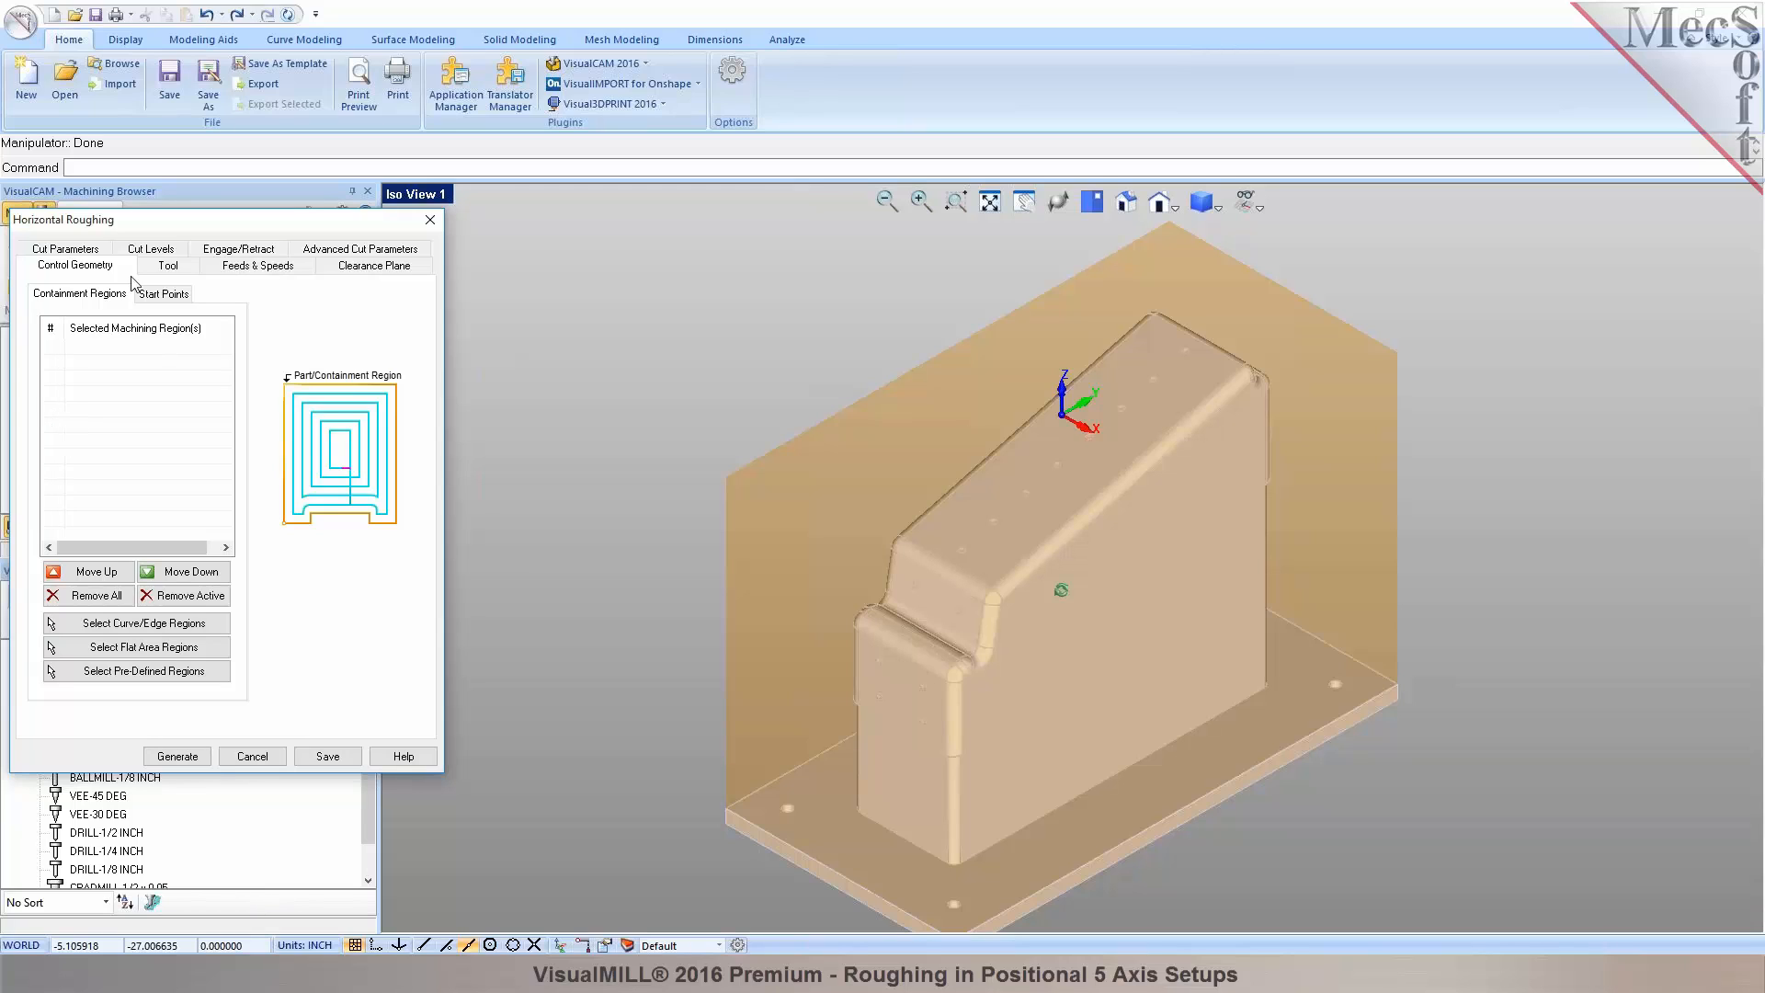
Choose the FLATMILL-3/4 INCH cutter and increase its tool length to 6.
left_click(164, 267)
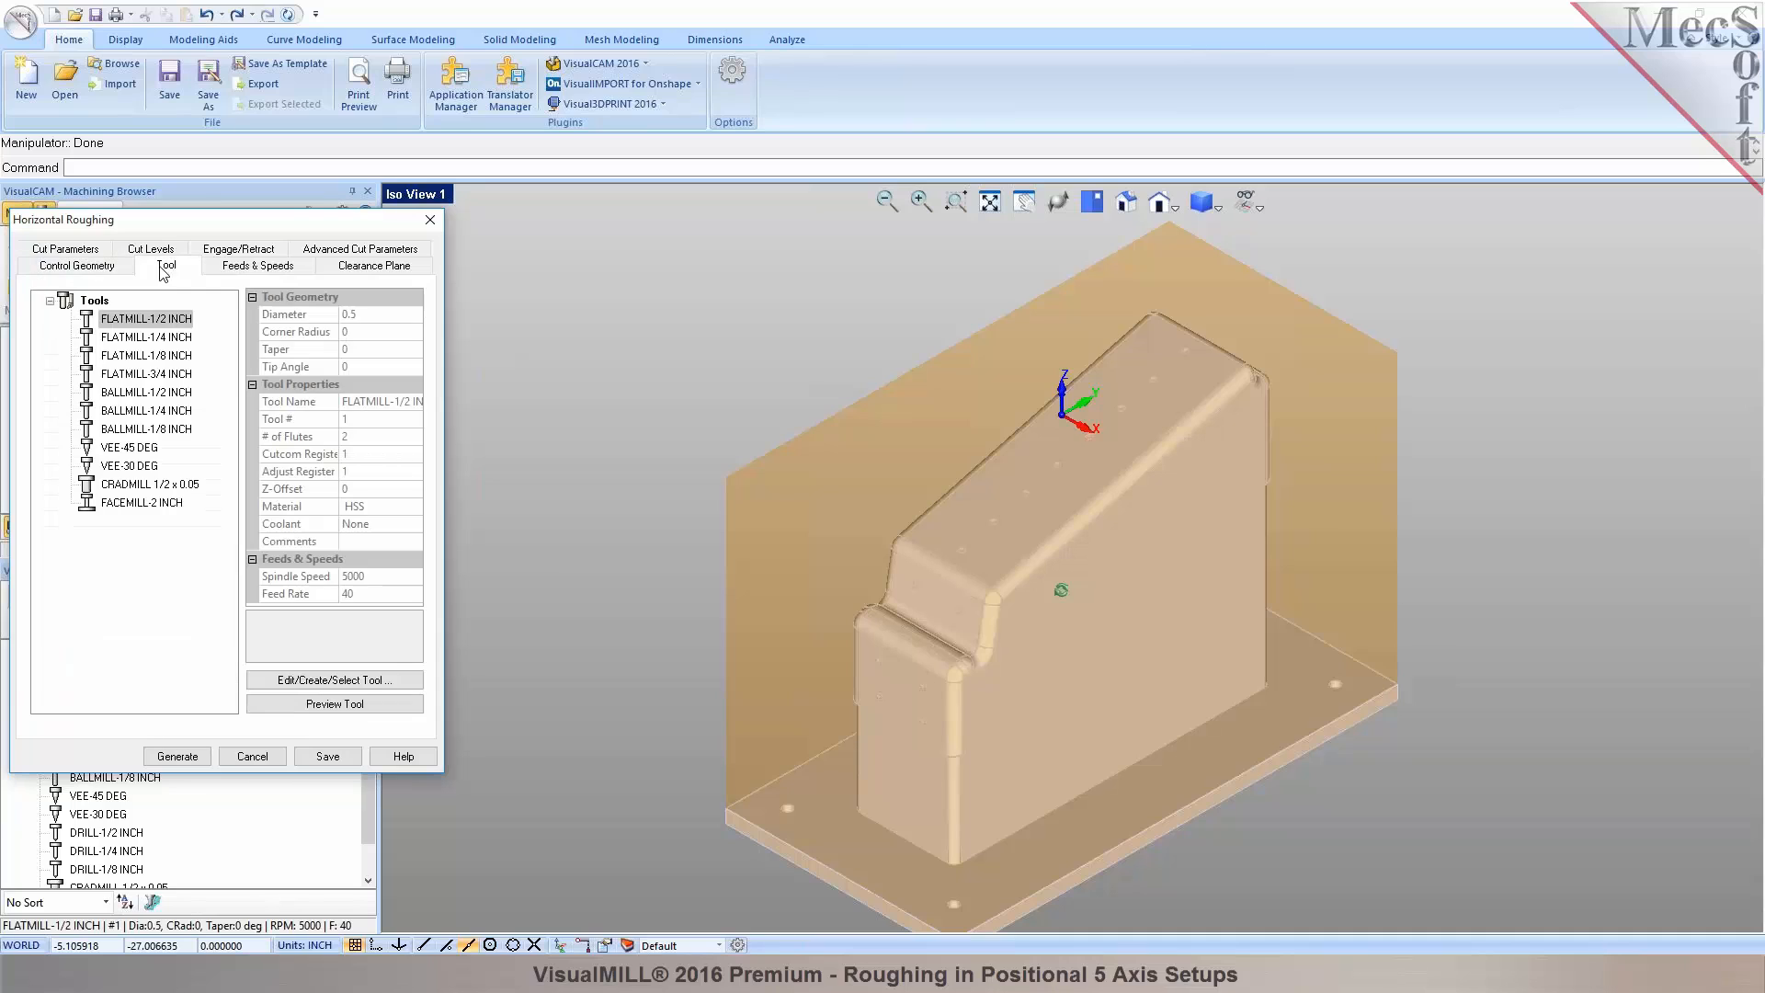
left_click(138, 374)
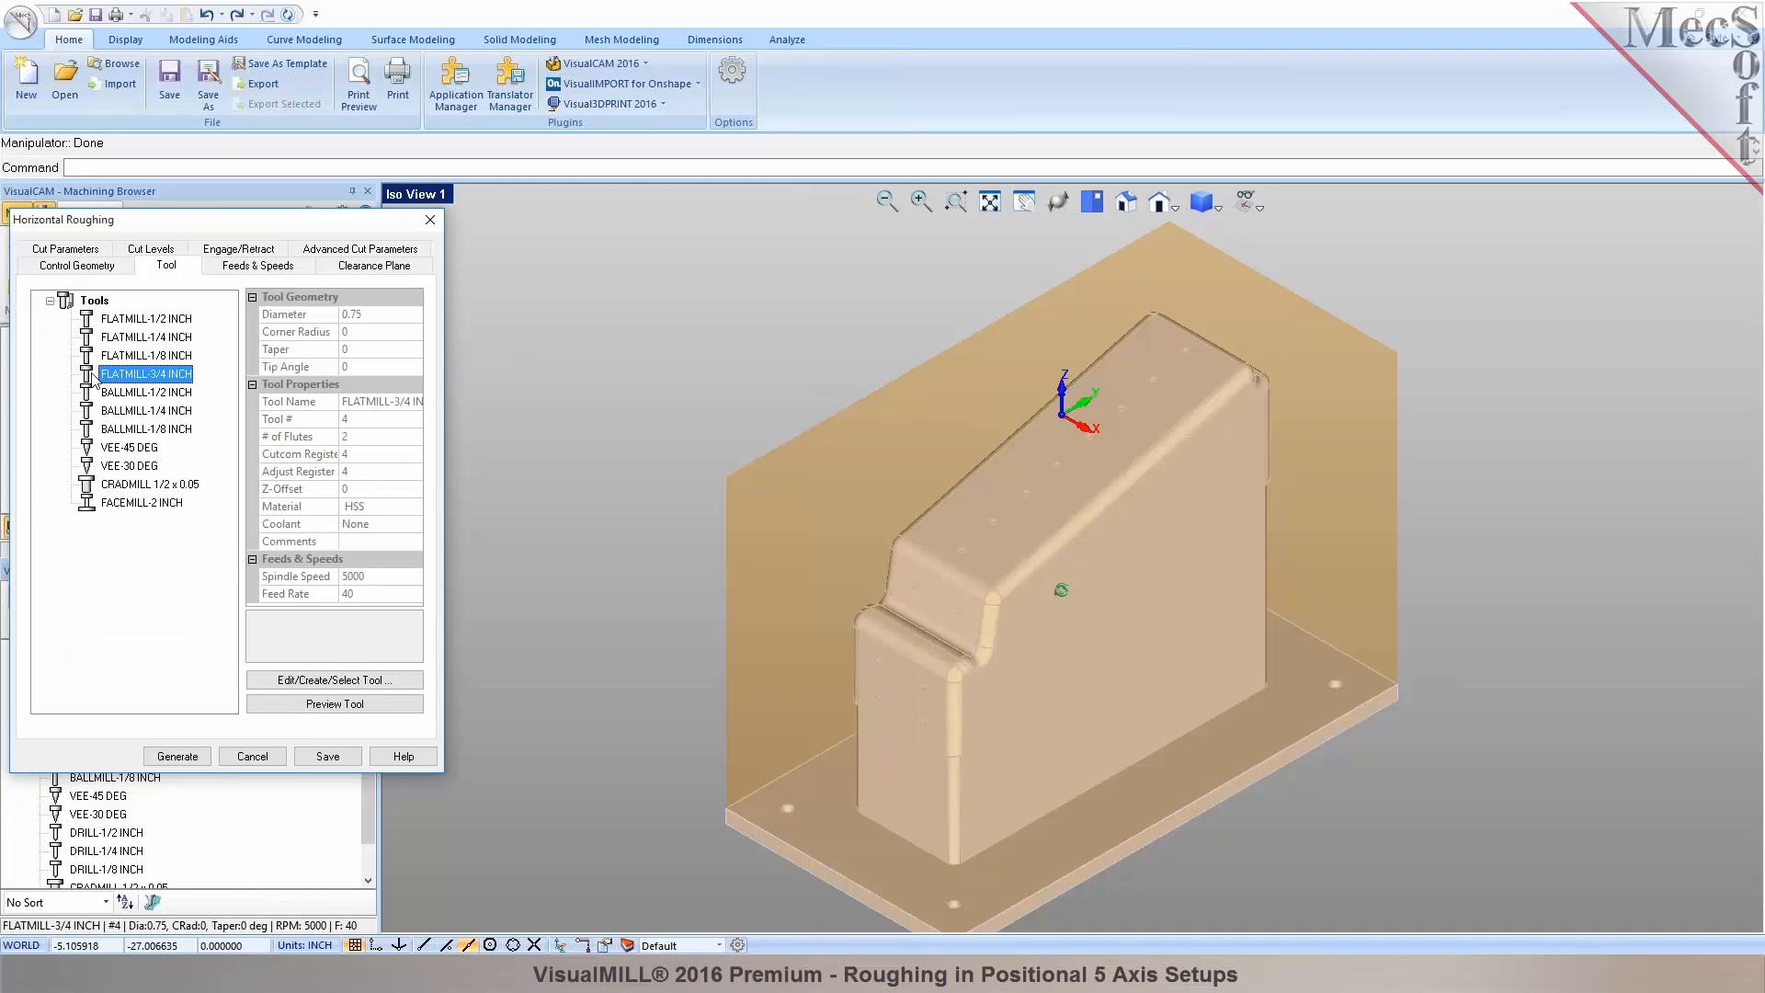
left_click(386, 680)
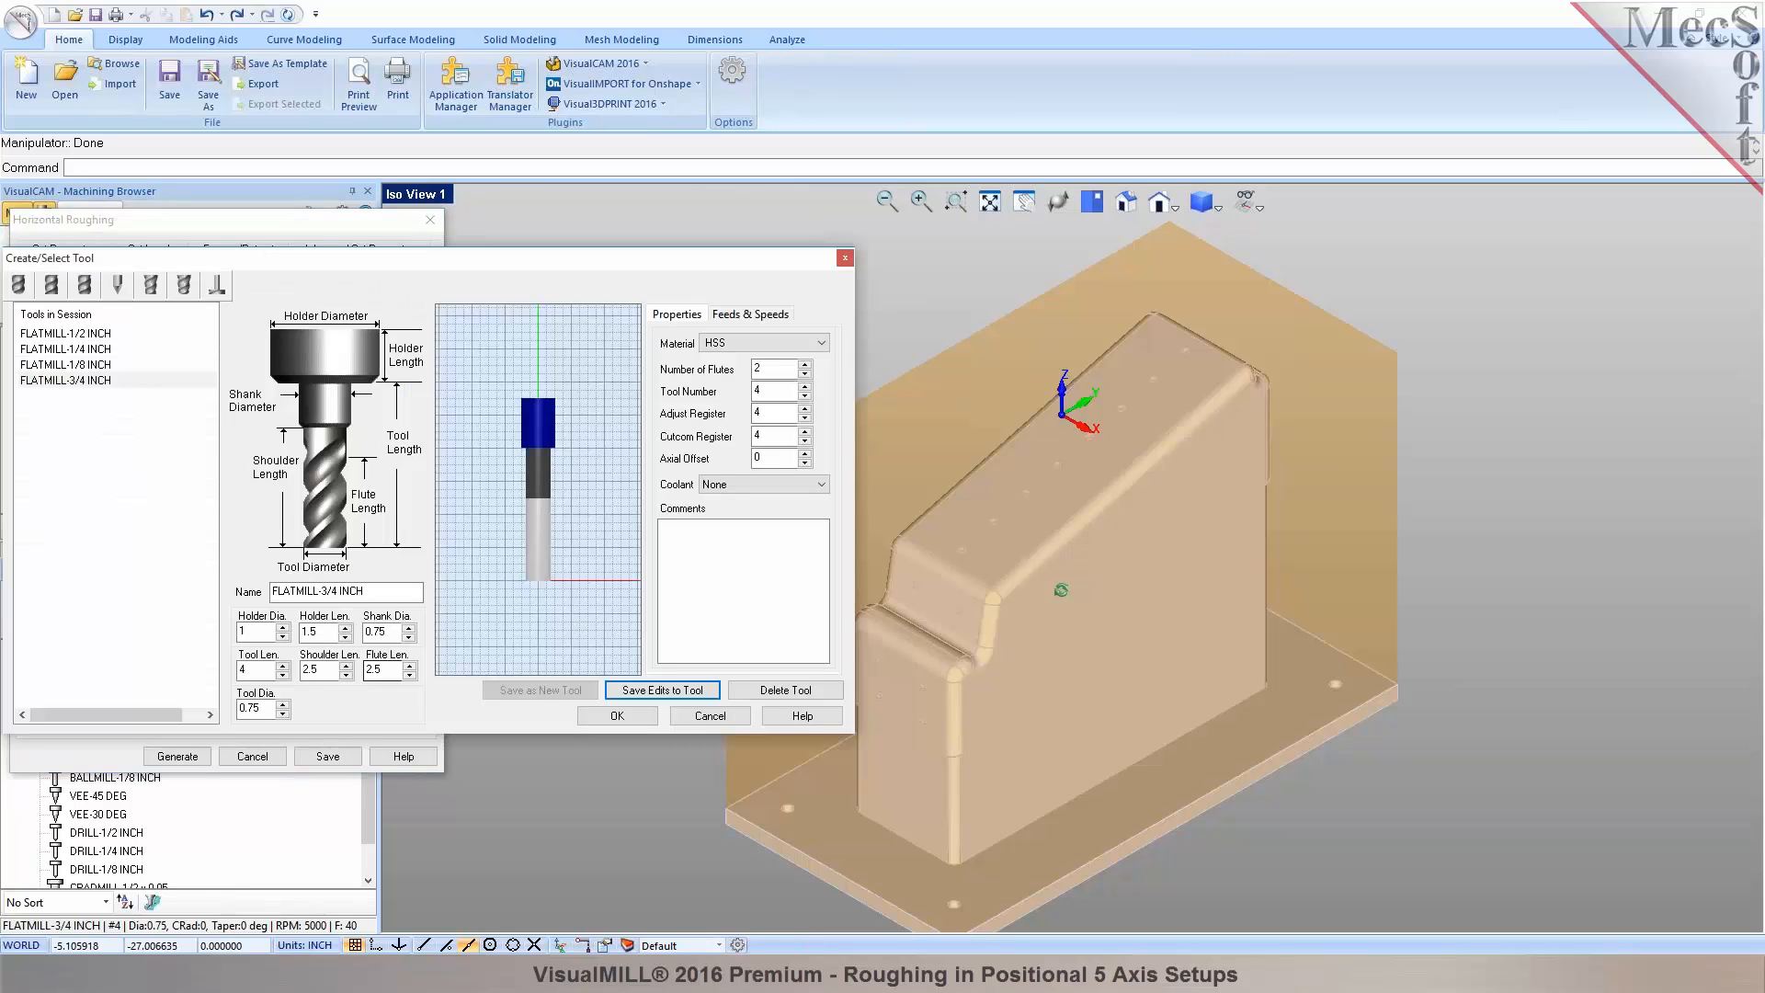
left_click(282, 666)
left_click(283, 666)
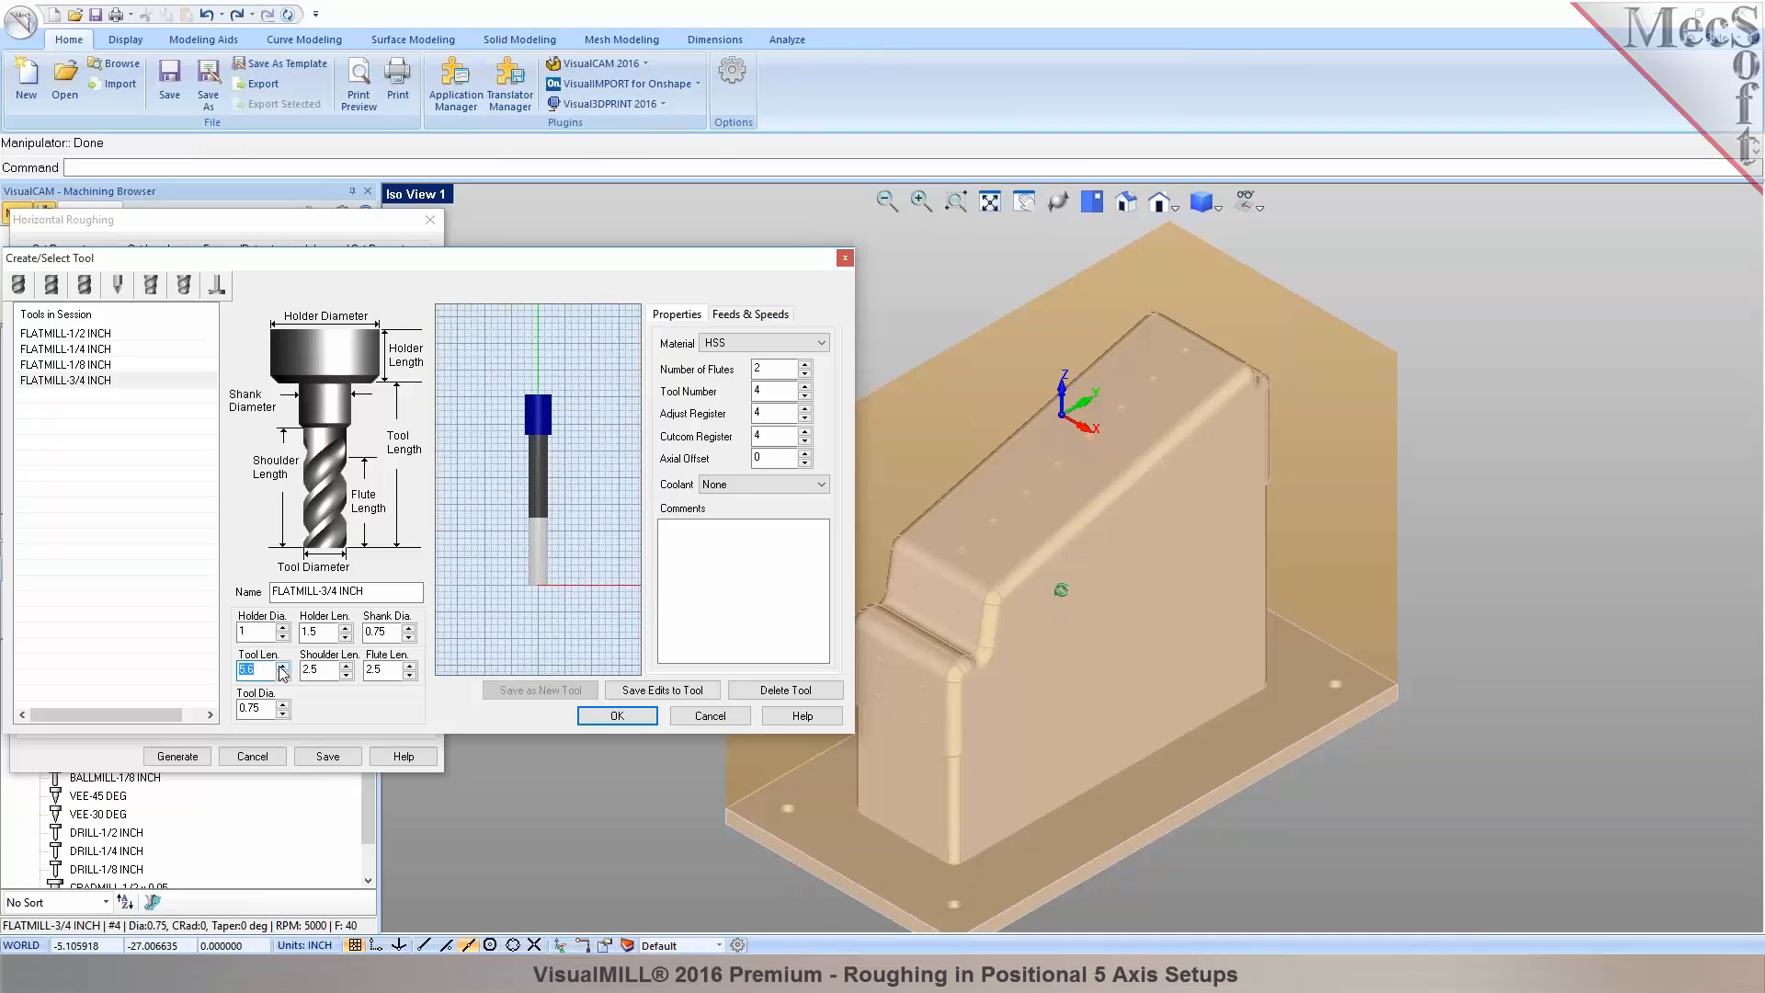
left_click(281, 667)
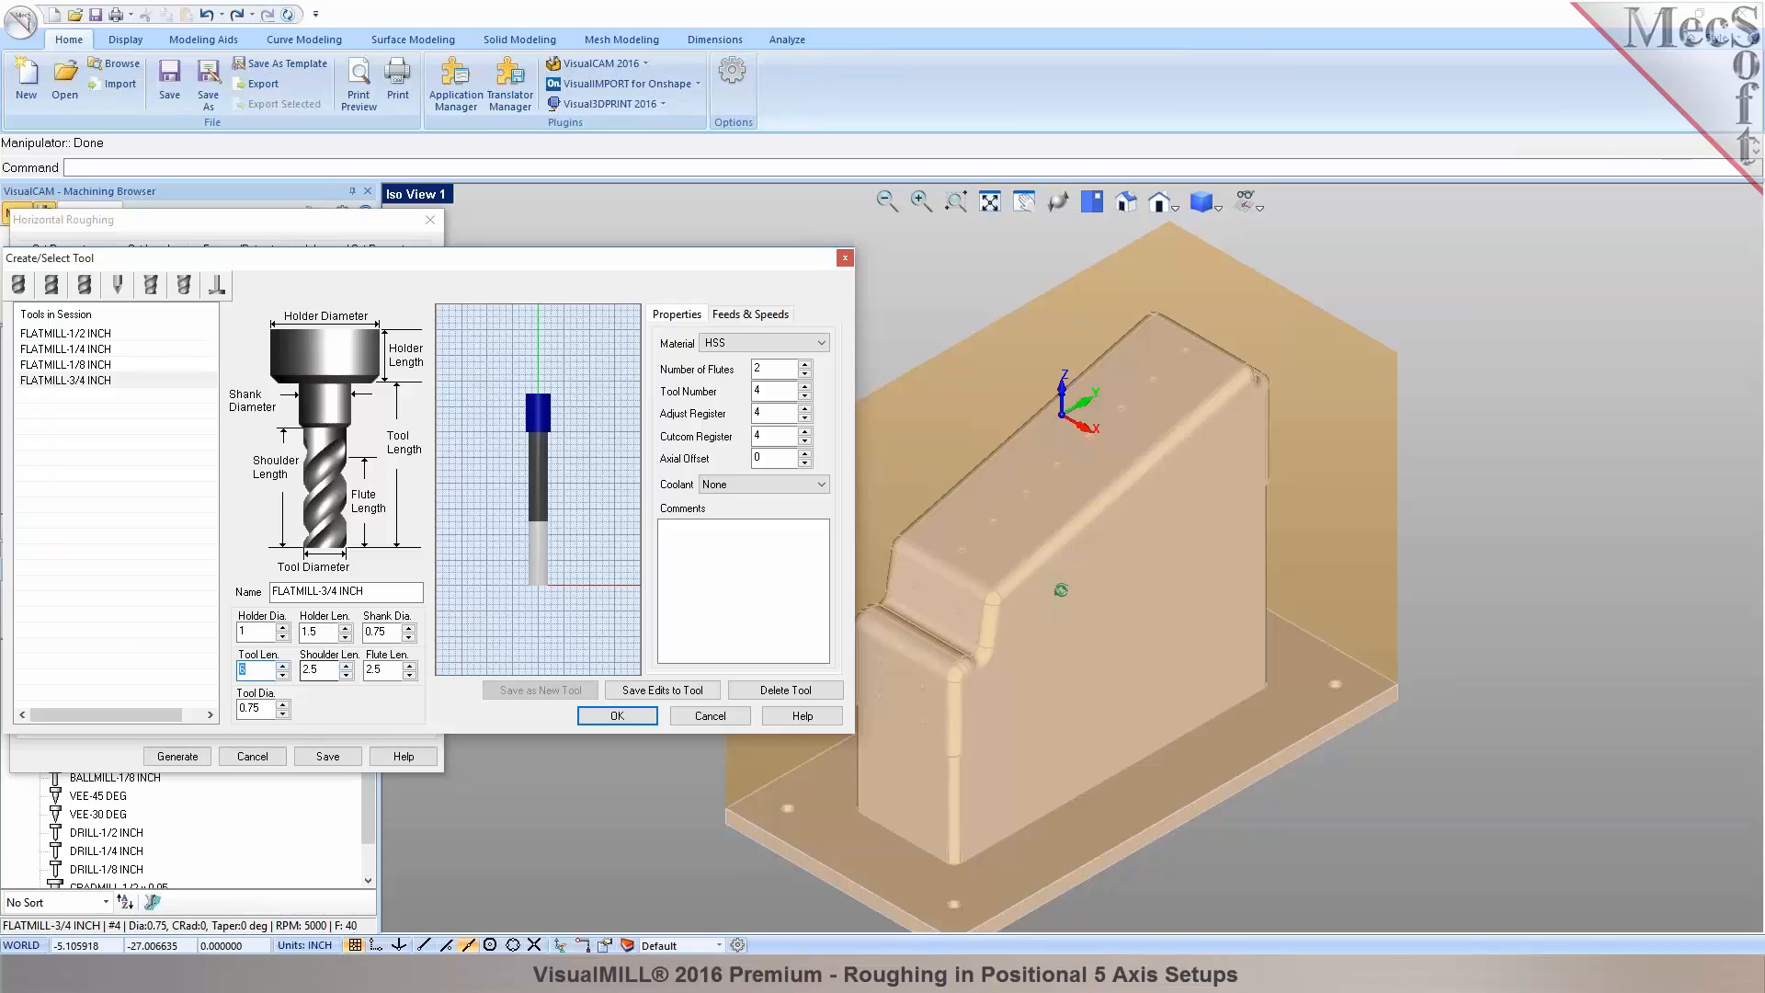
Set shoulder length 4 and flute length 3.5, and save the edits to the tool.
left_click(347, 668)
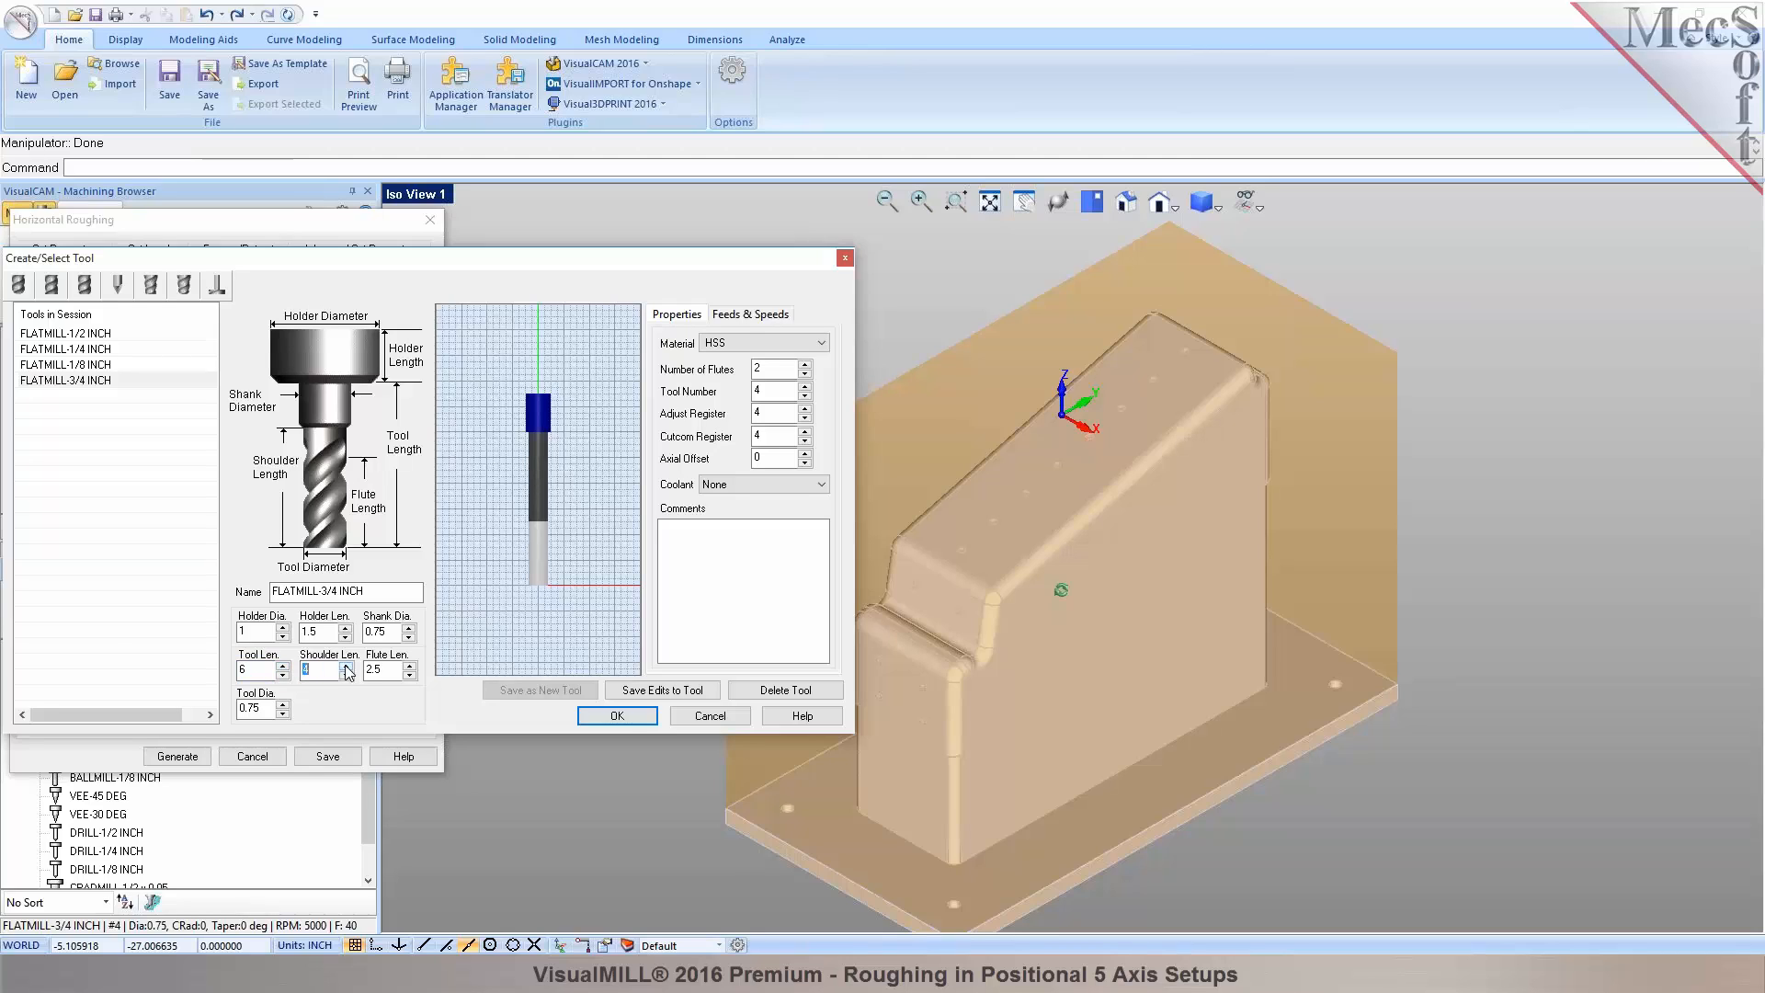
left_click(410, 667)
left_click(410, 666)
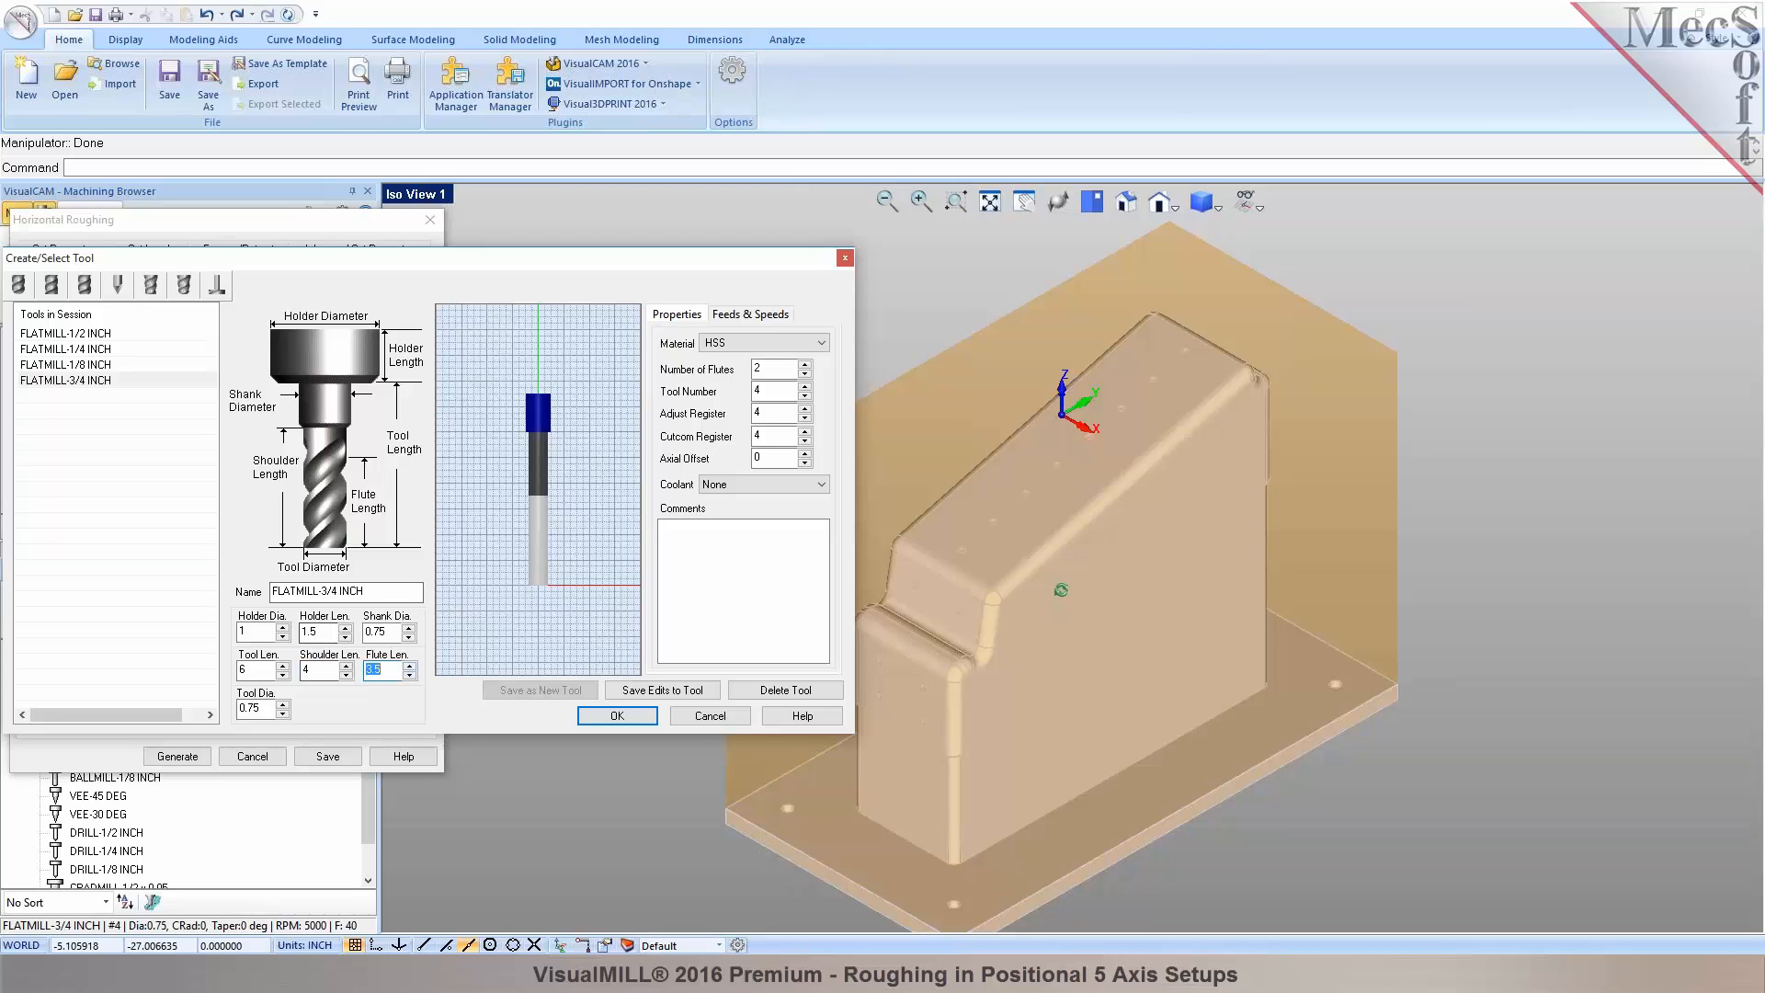
left_click(375, 592)
left_click(641, 692)
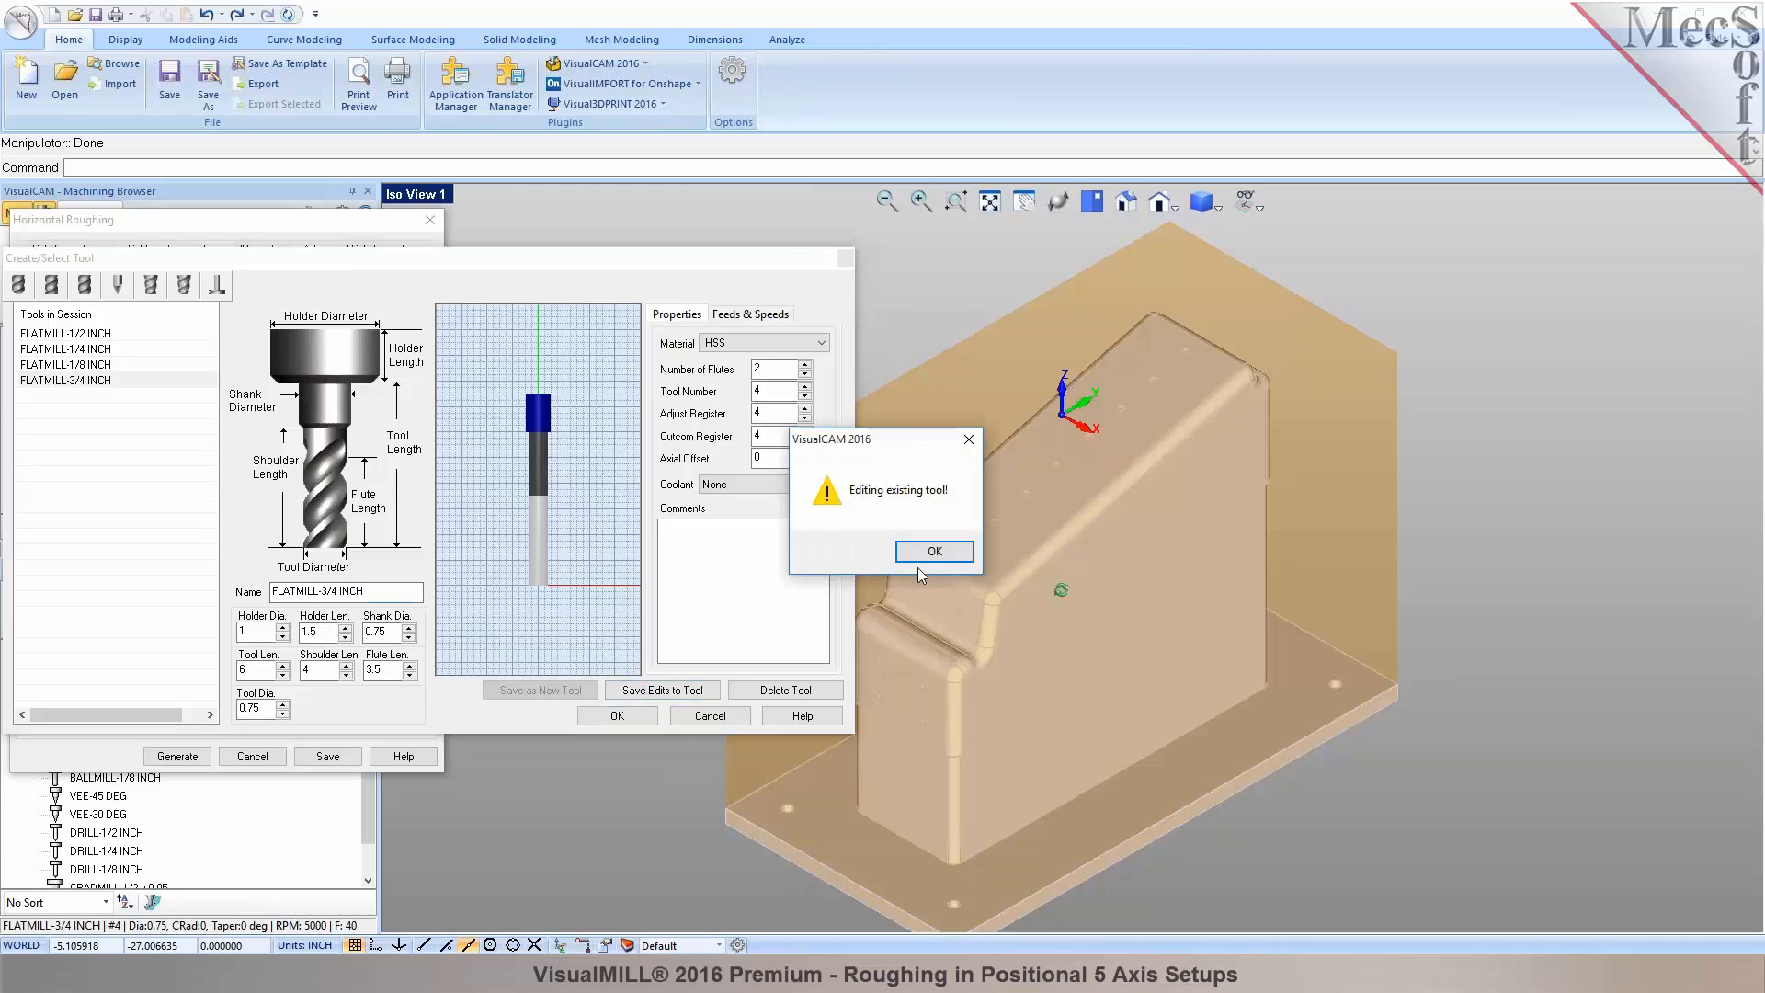
left_click(945, 557)
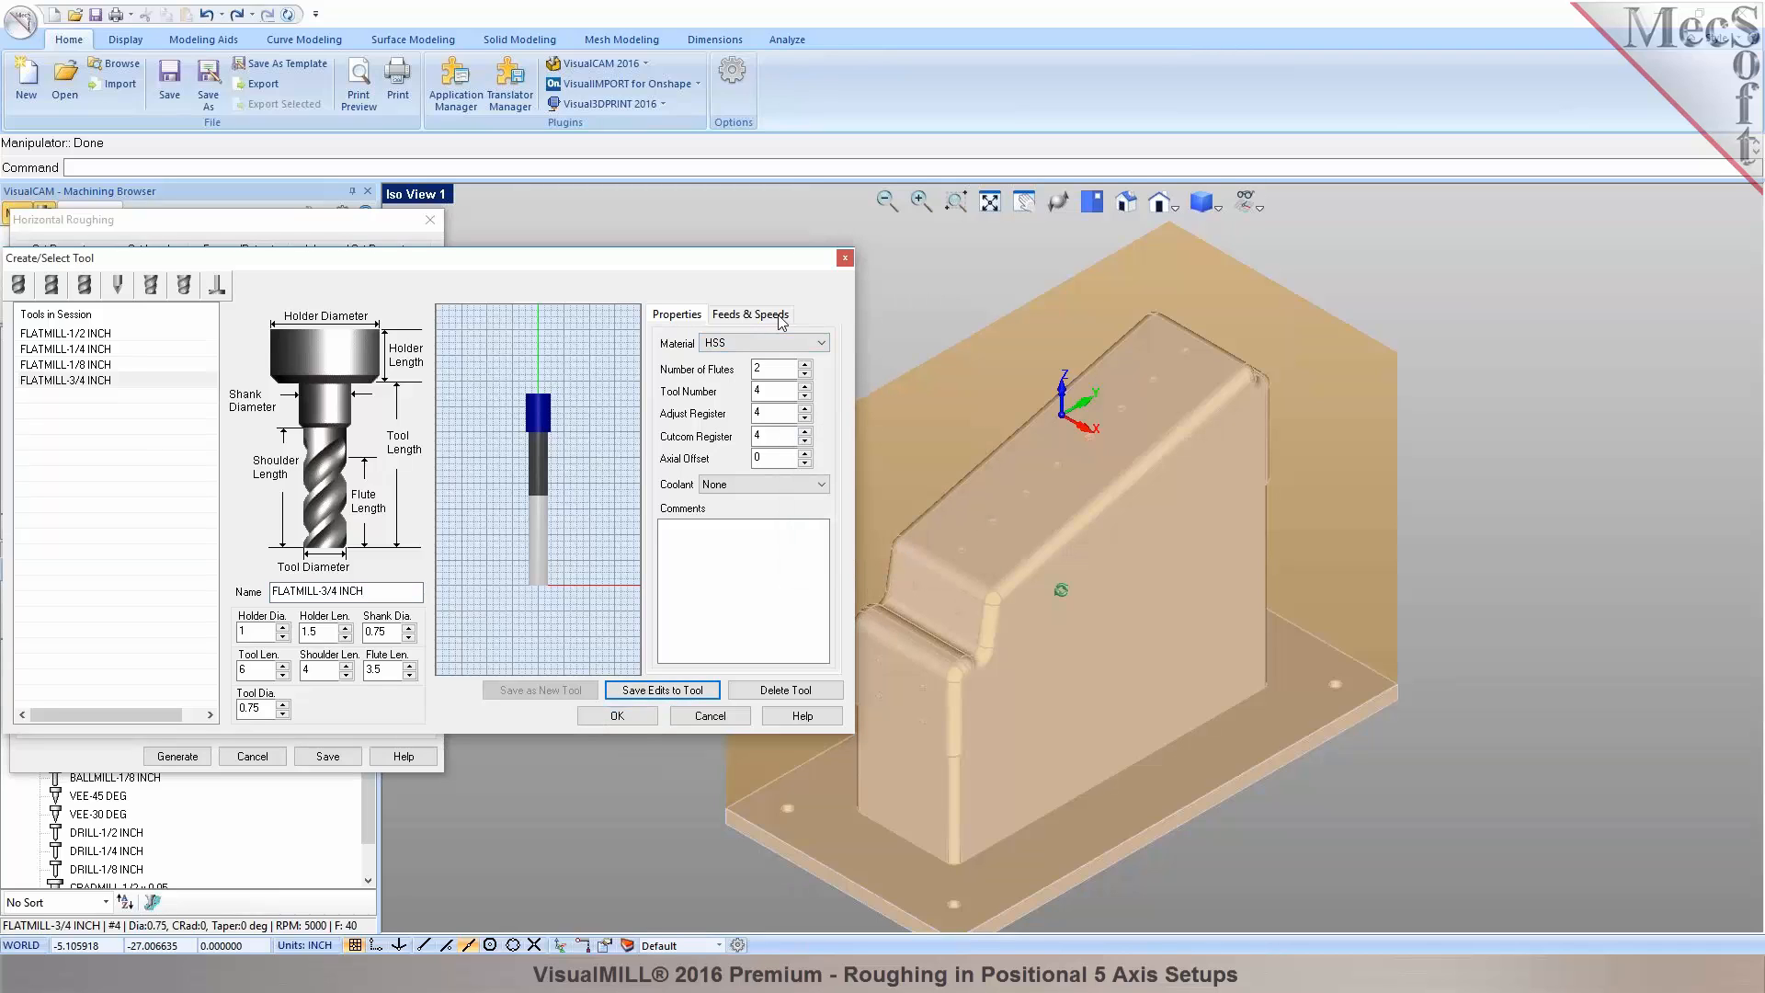
left_click(751, 315)
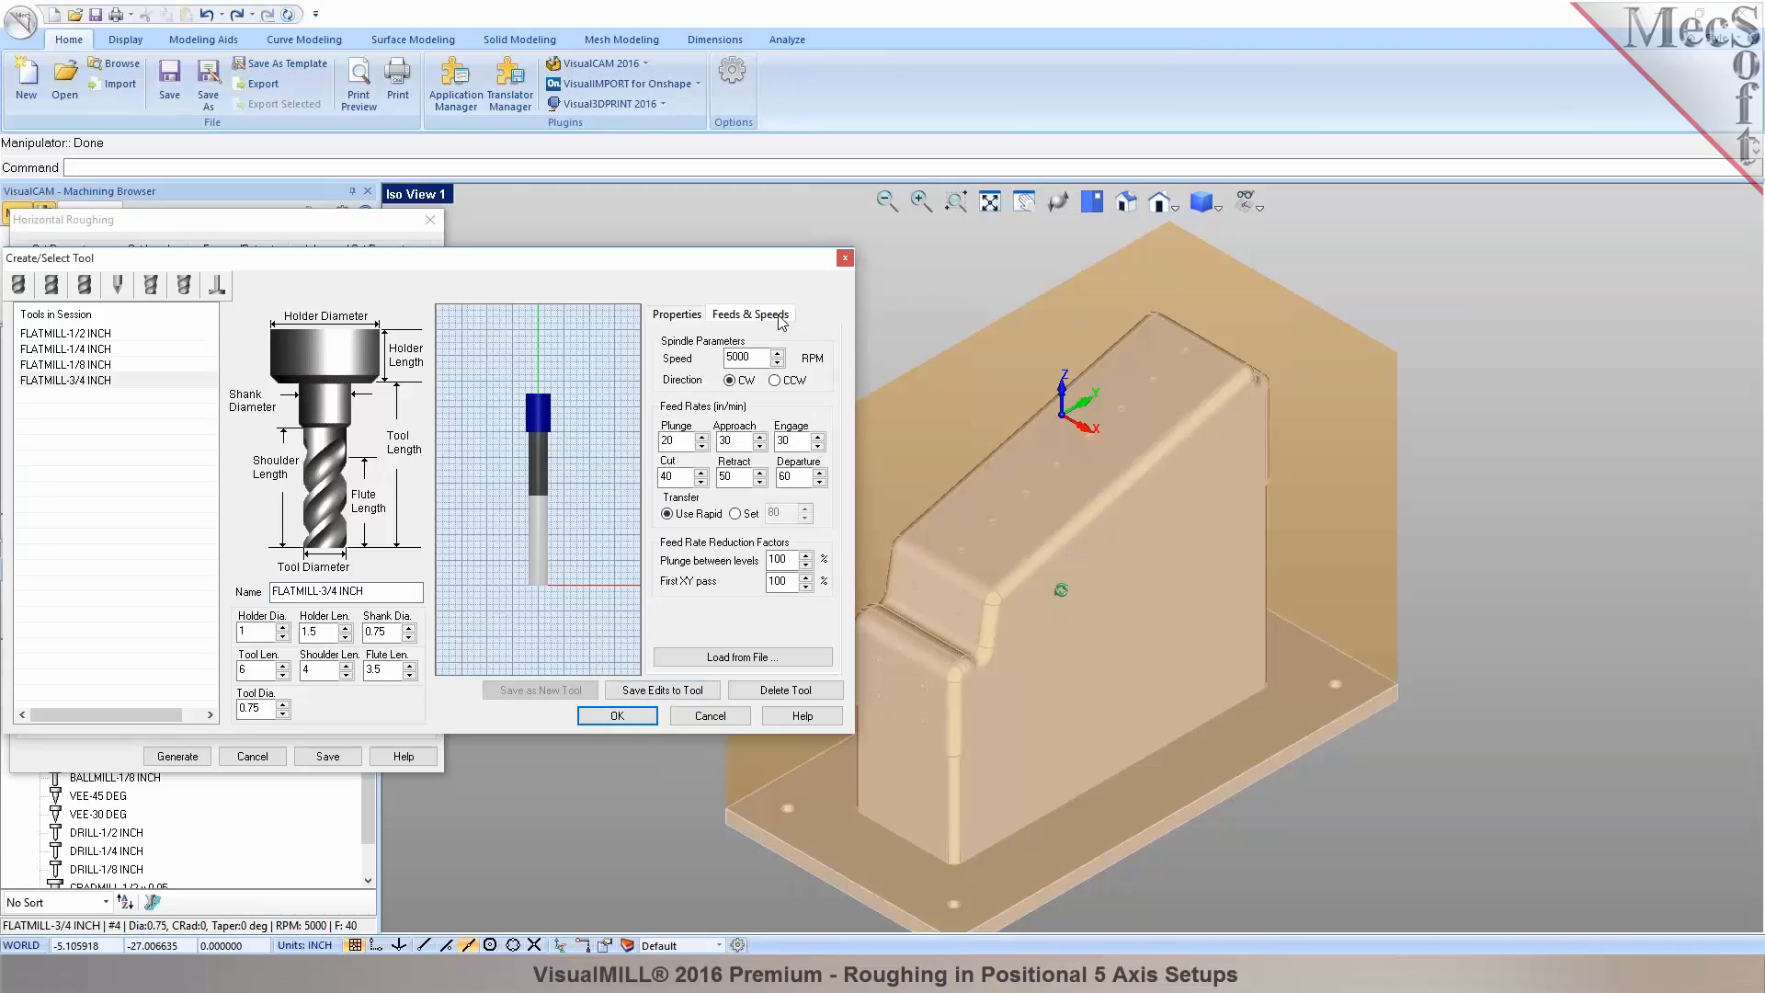
Load the WOOD/CARBIDE feeds at 8000 RPM spindle, giving 160 in/min cut and 80 plunge.
left_click(735, 658)
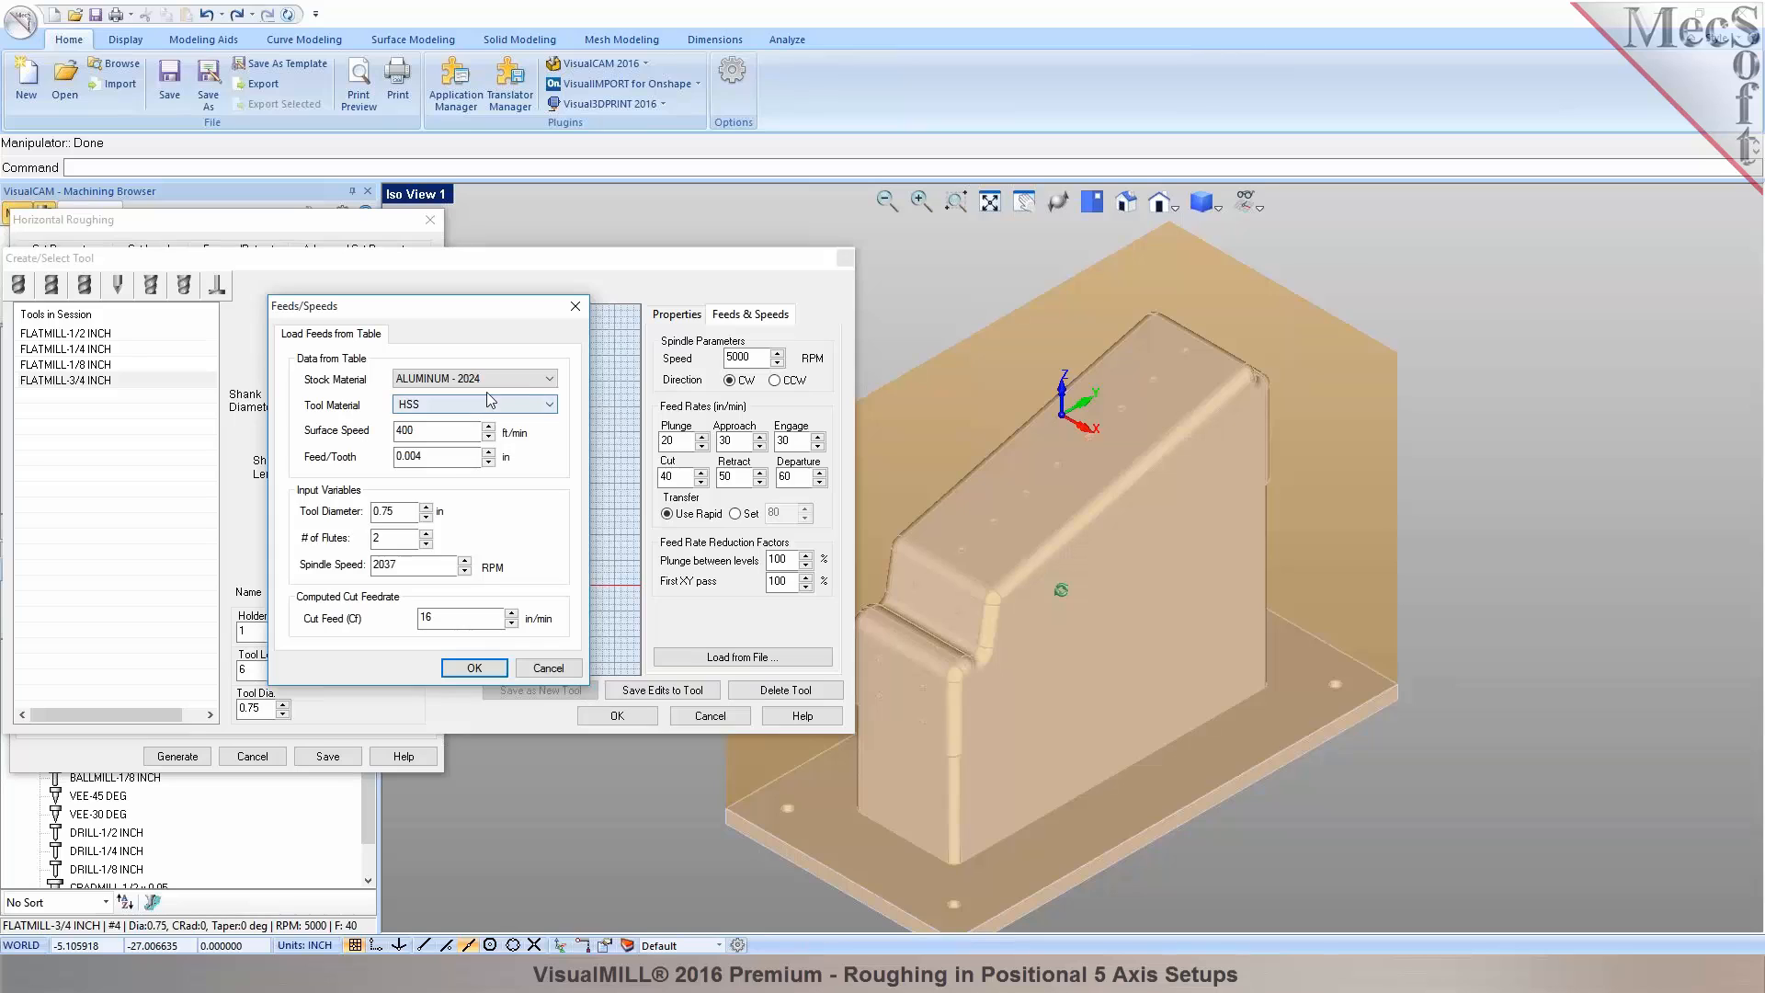
left_click(534, 381)
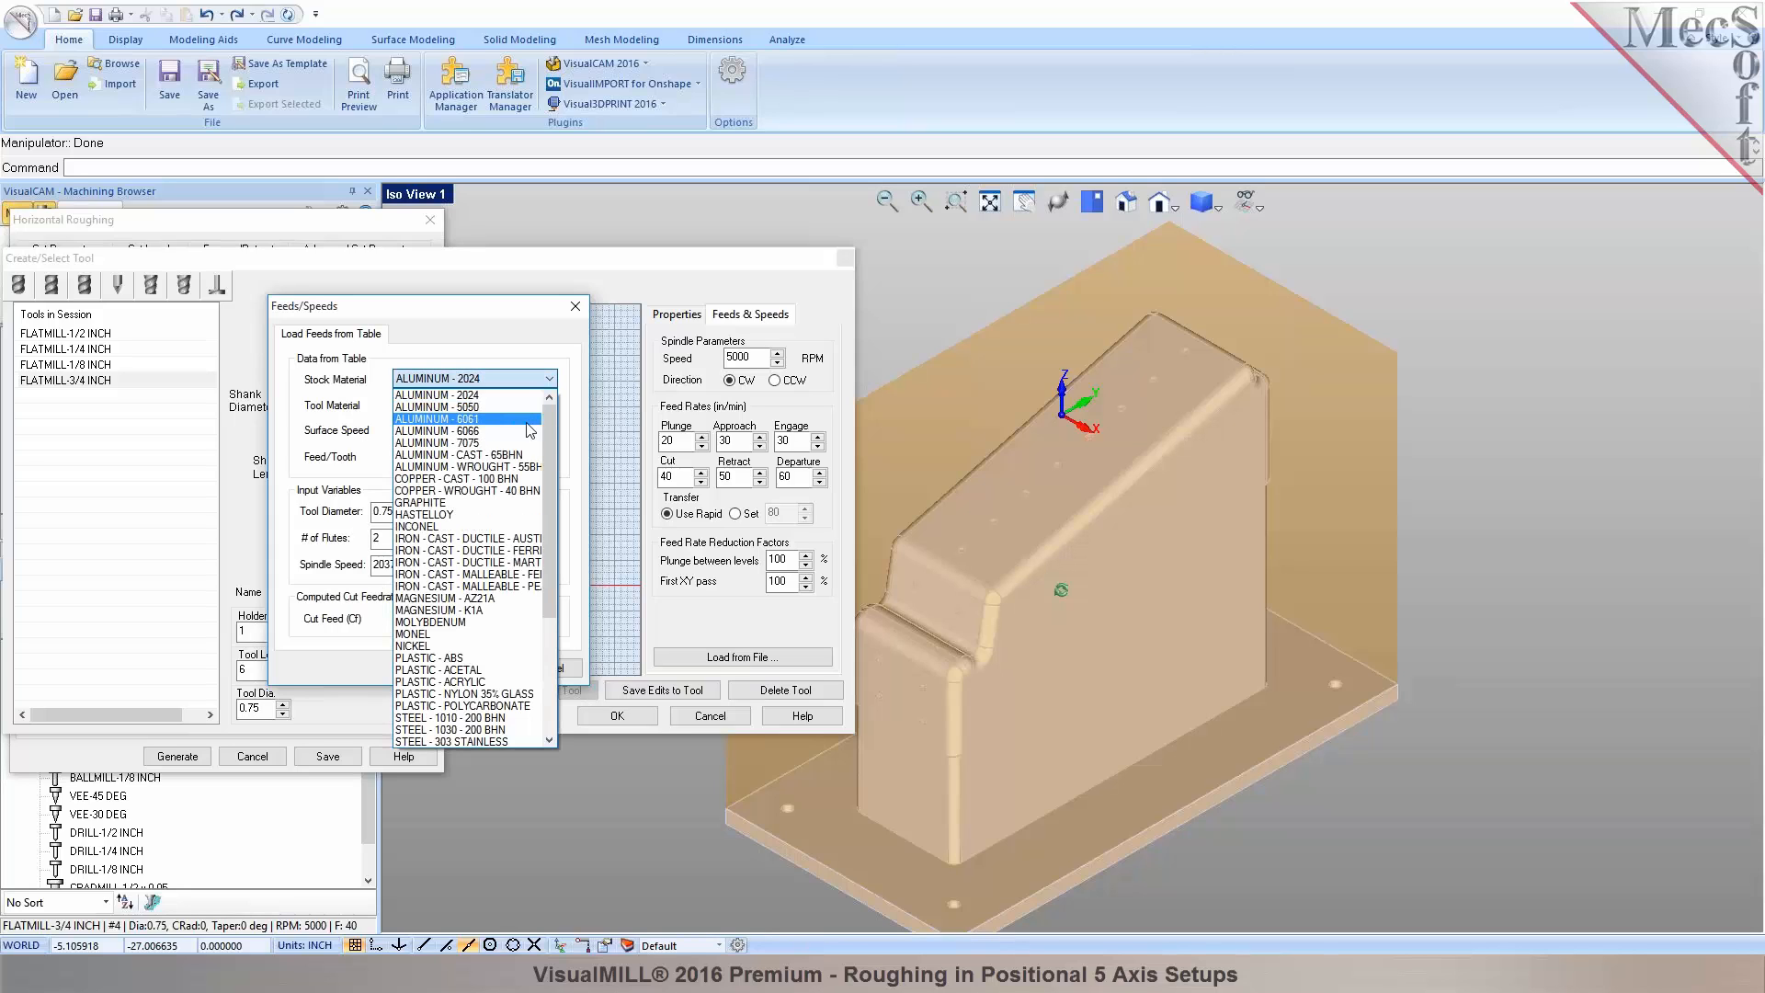
left_click_drag(546, 433, 543, 555)
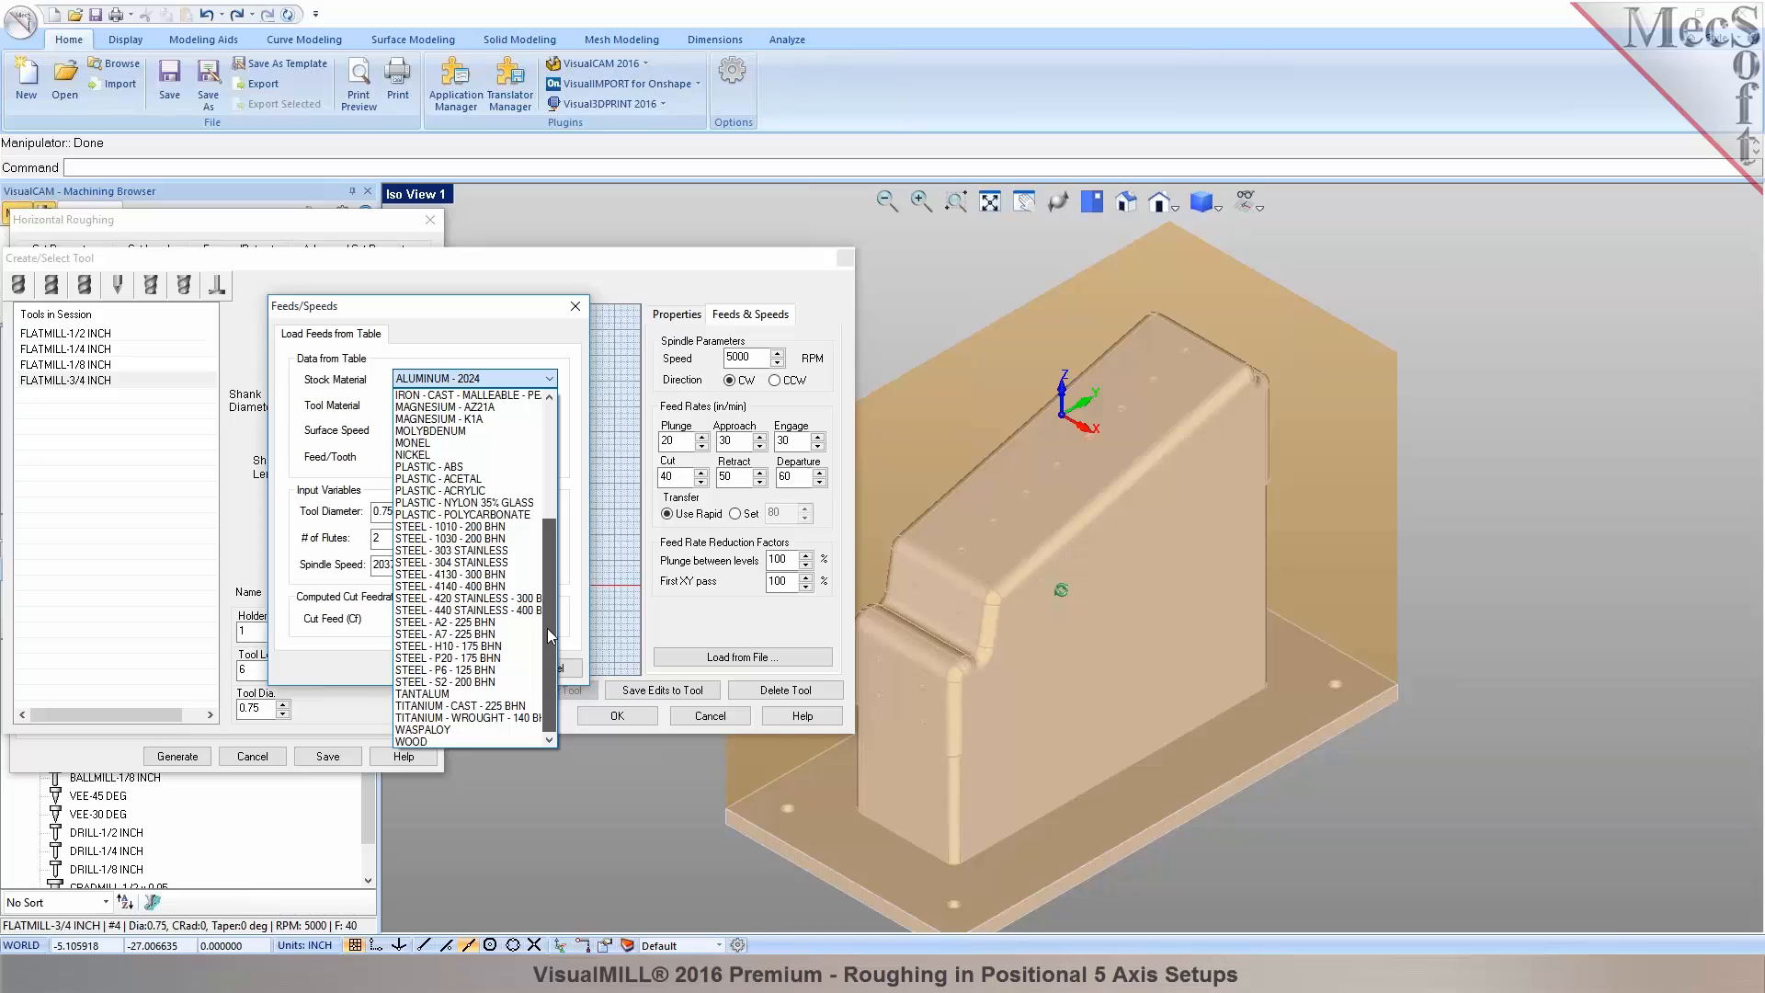
left_click(471, 741)
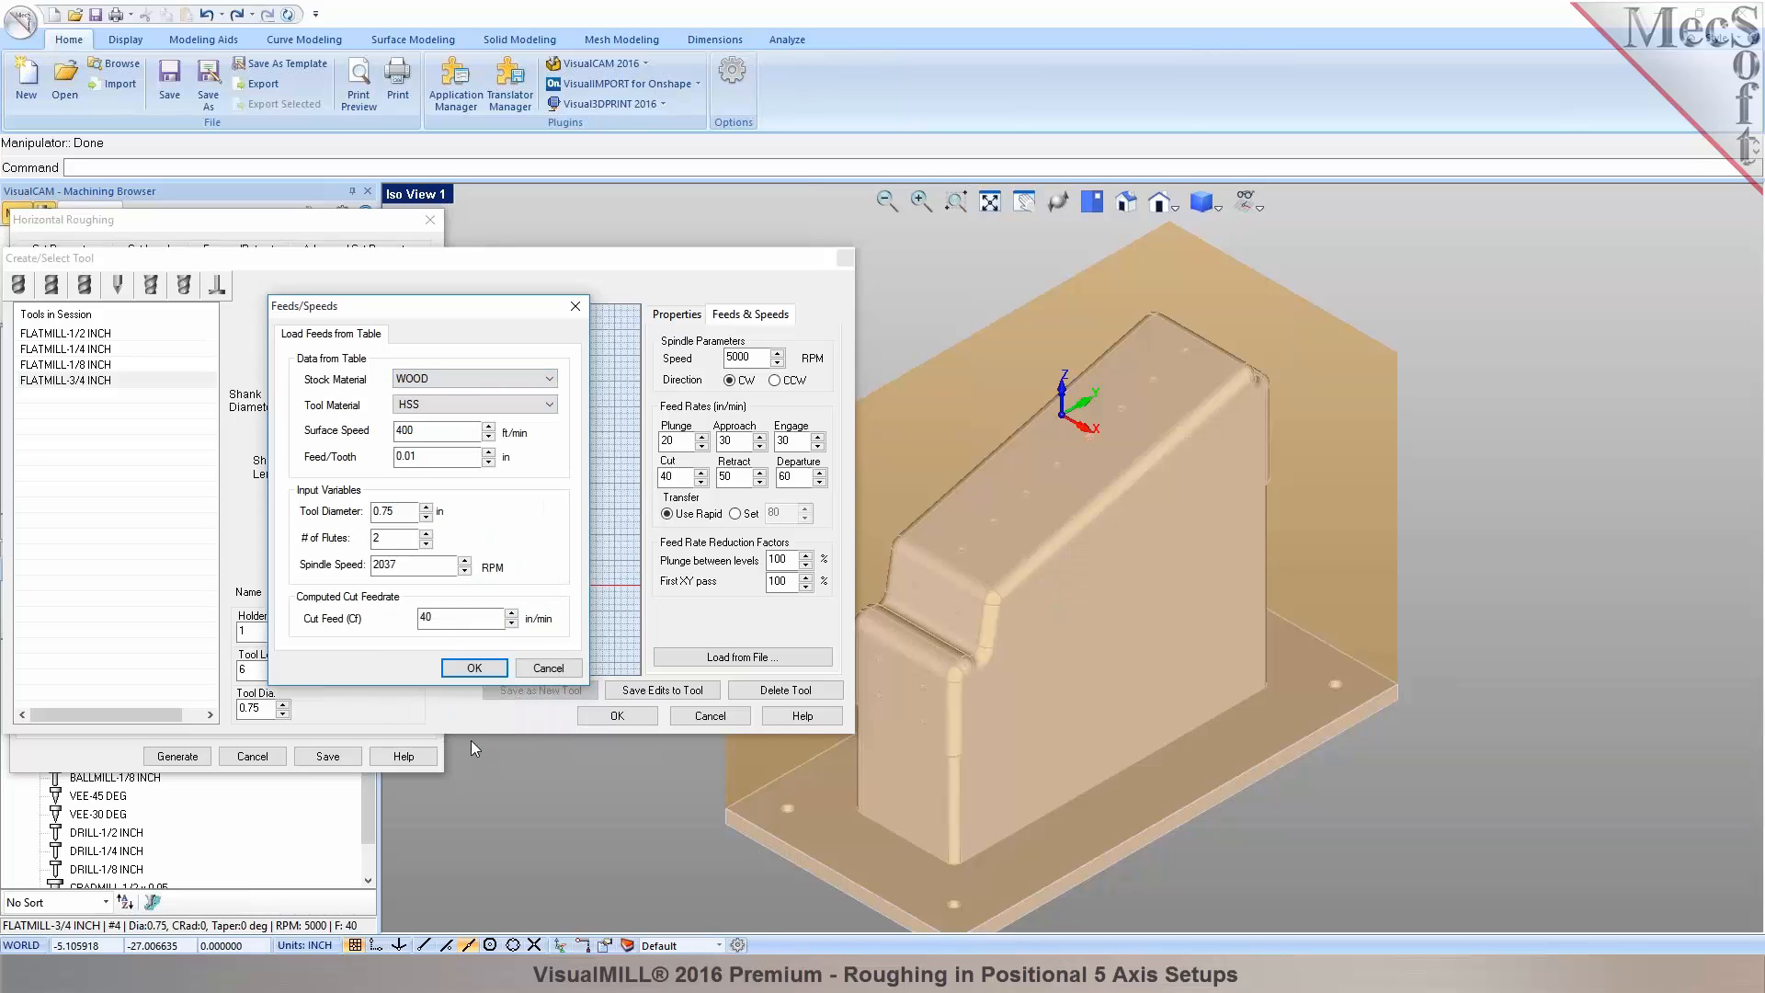
left_click(518, 410)
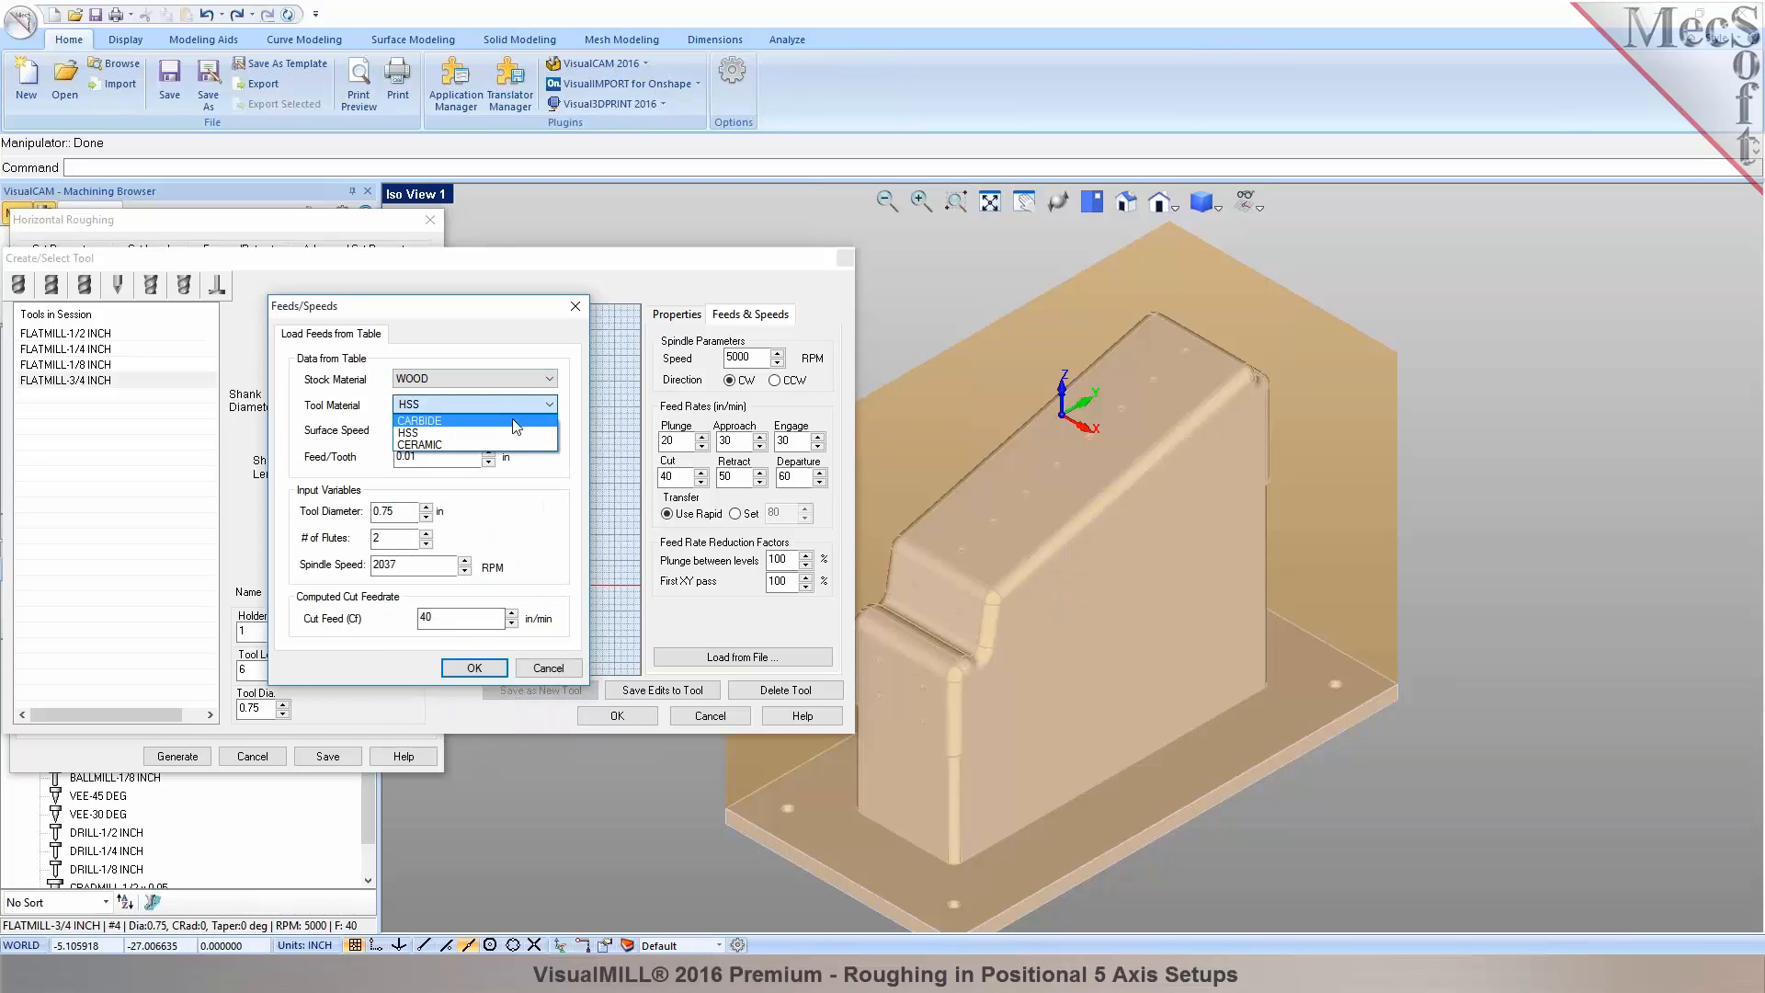
left_click(513, 421)
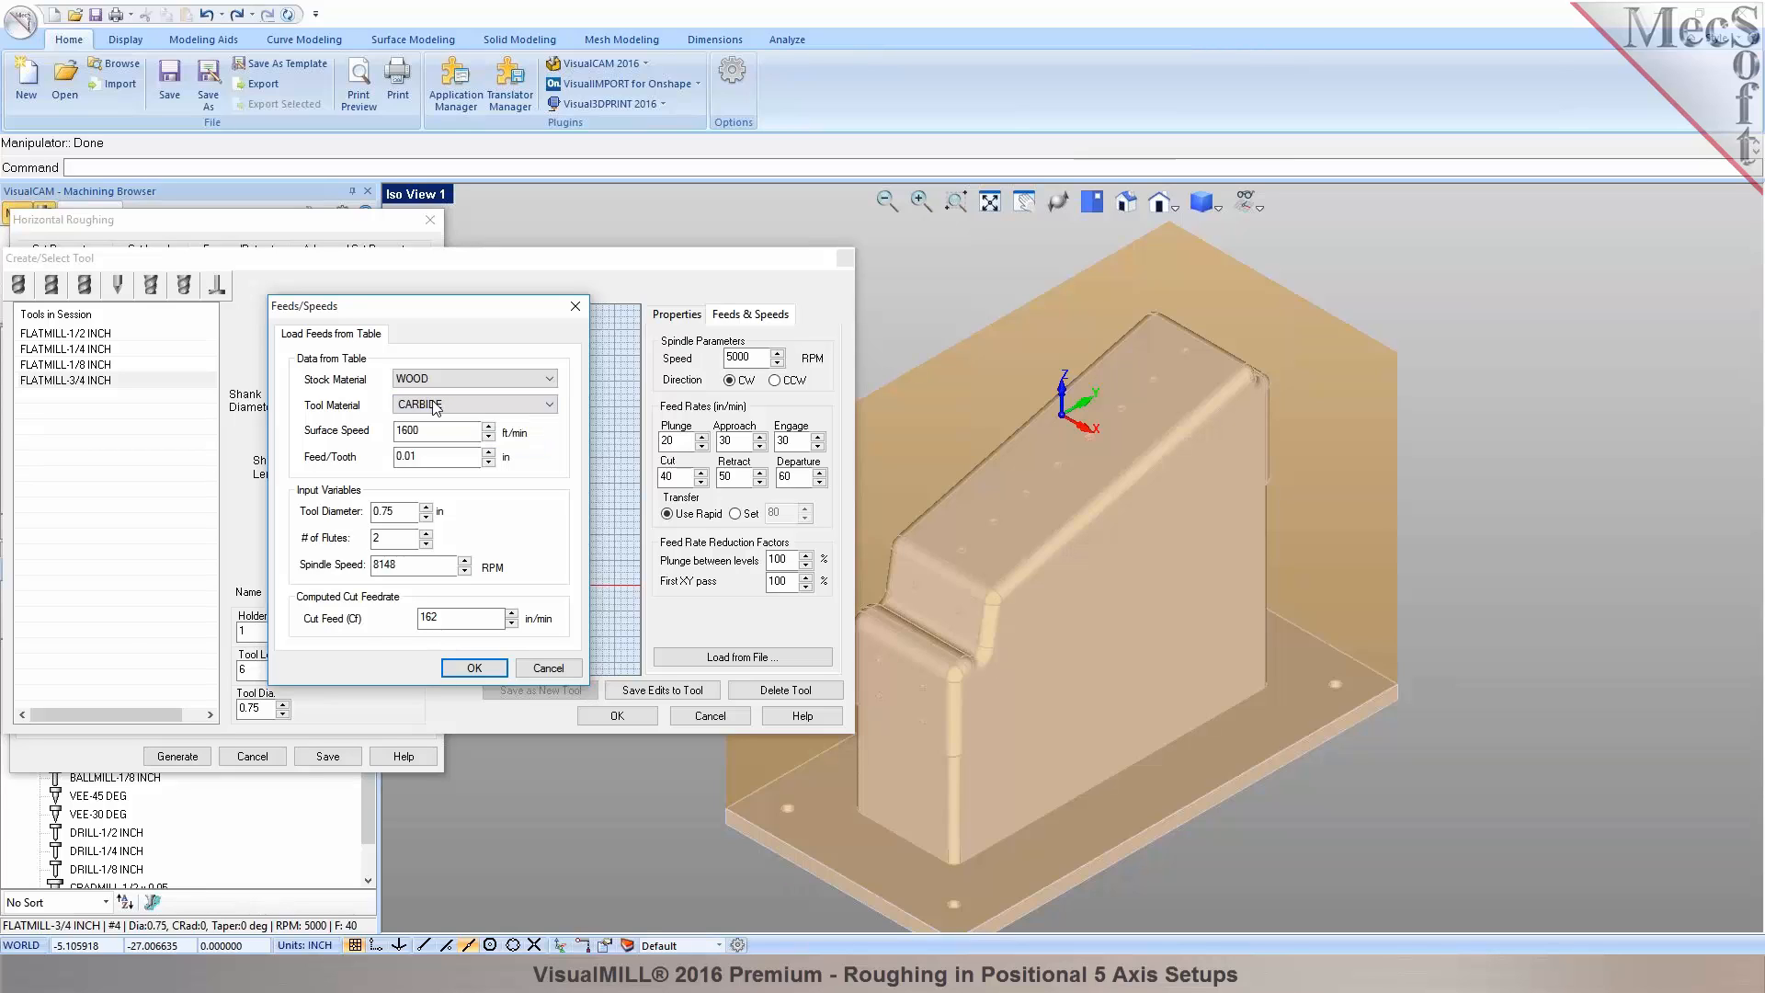
left_click_drag(406, 570, 370, 570)
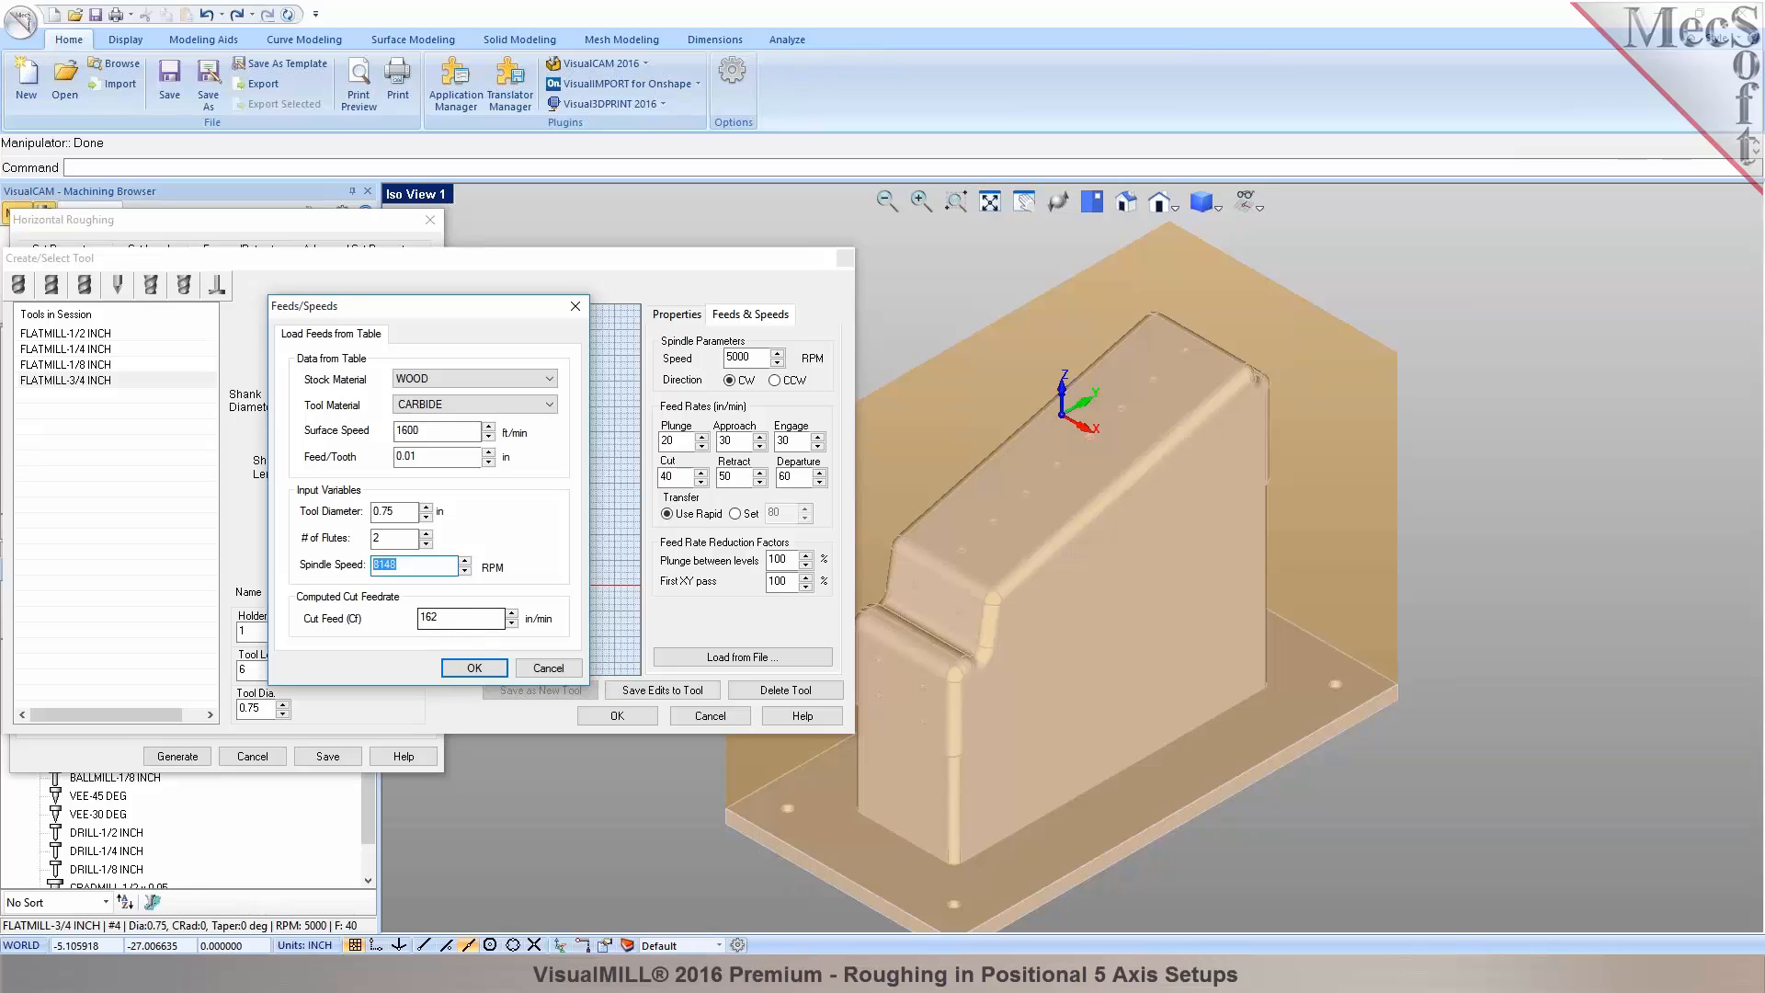
type("8000")
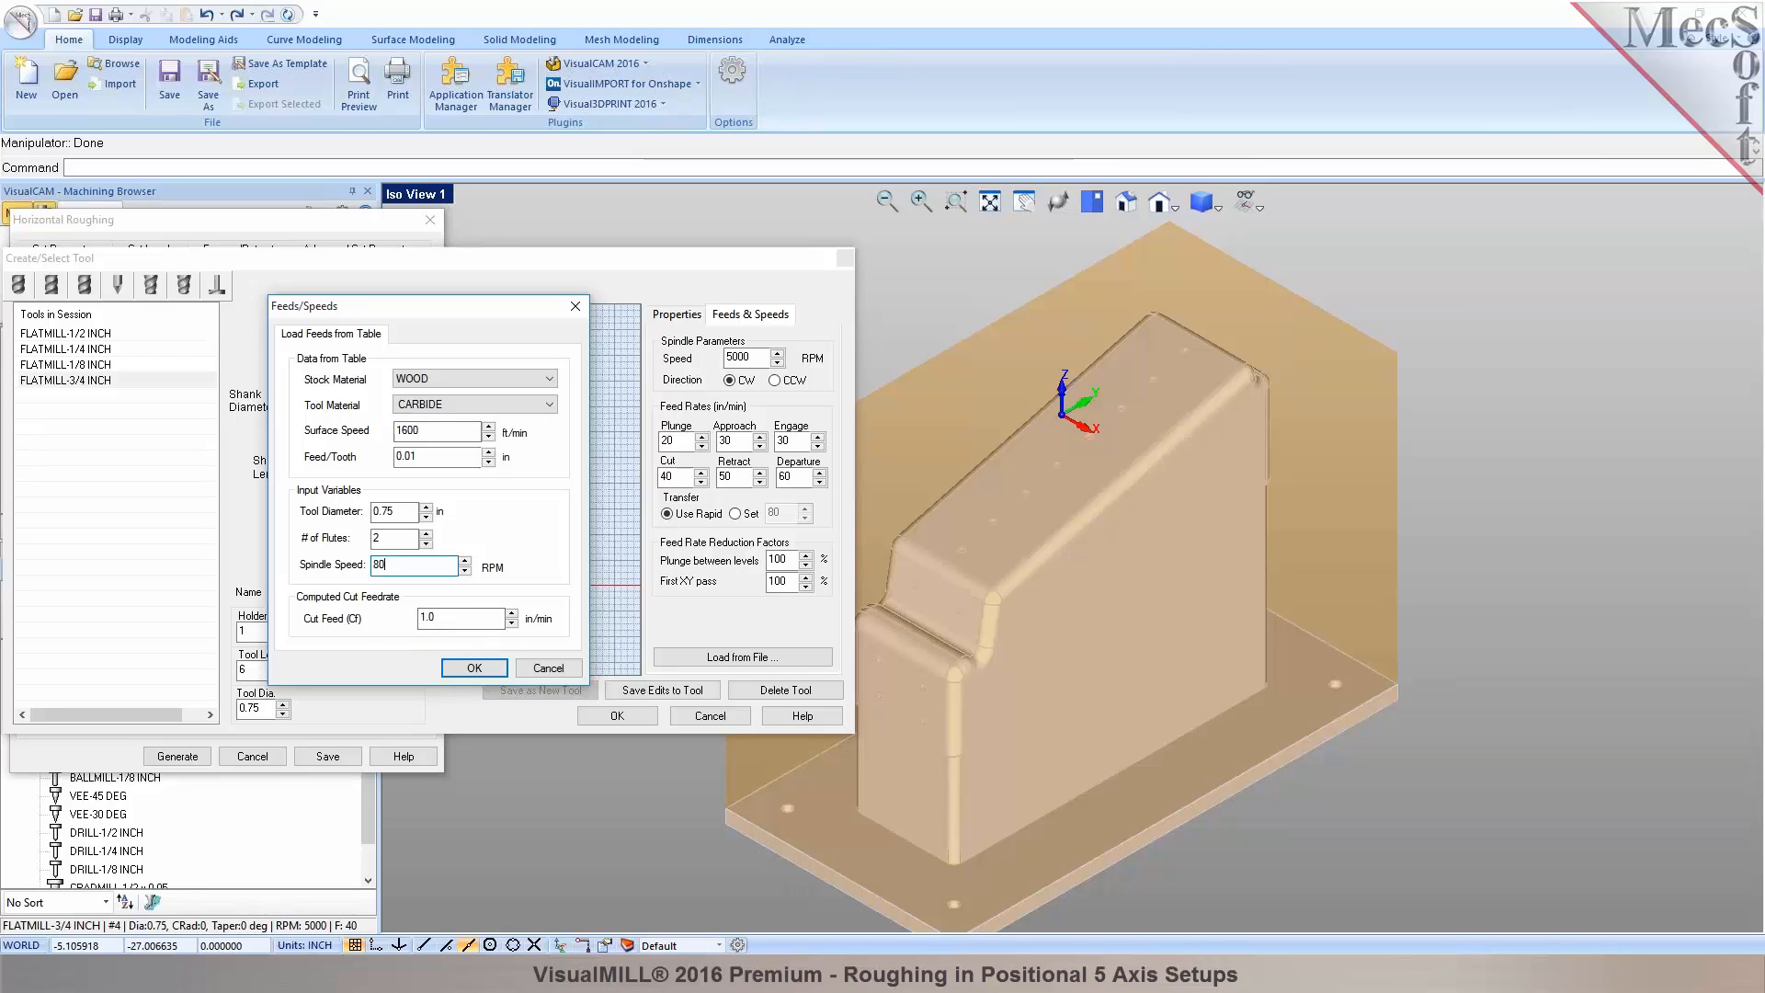
left_click(453, 618)
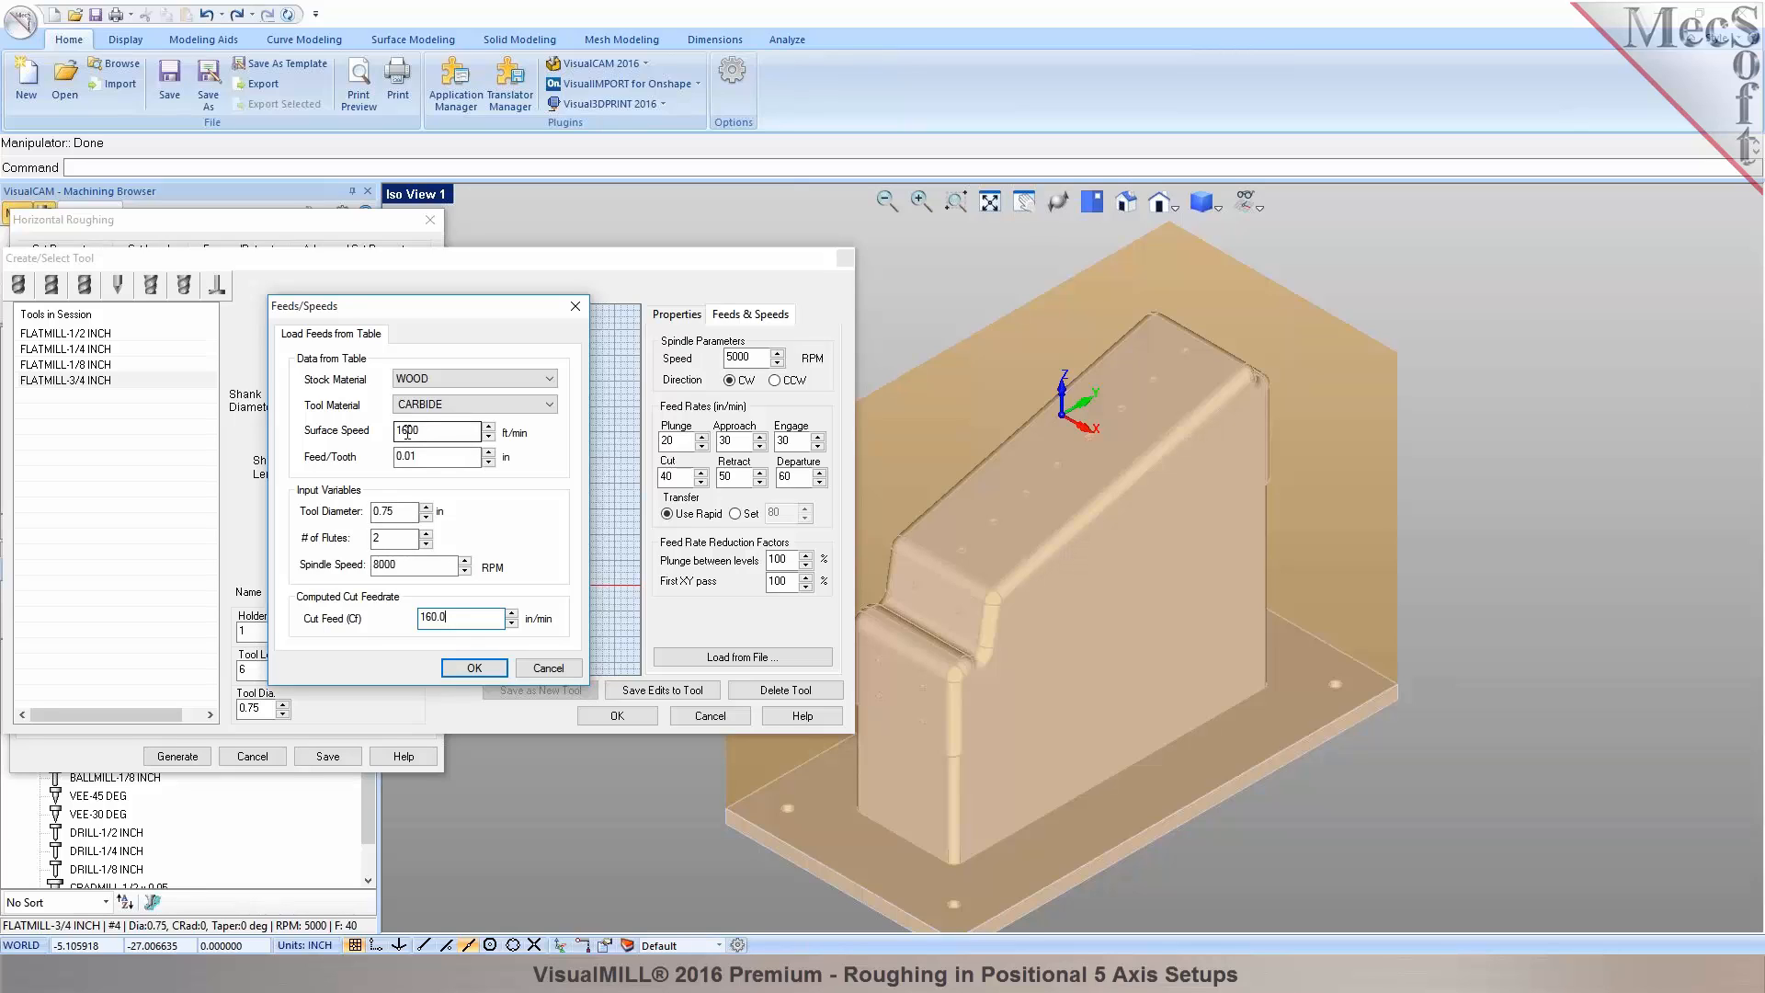
left_click(424, 406)
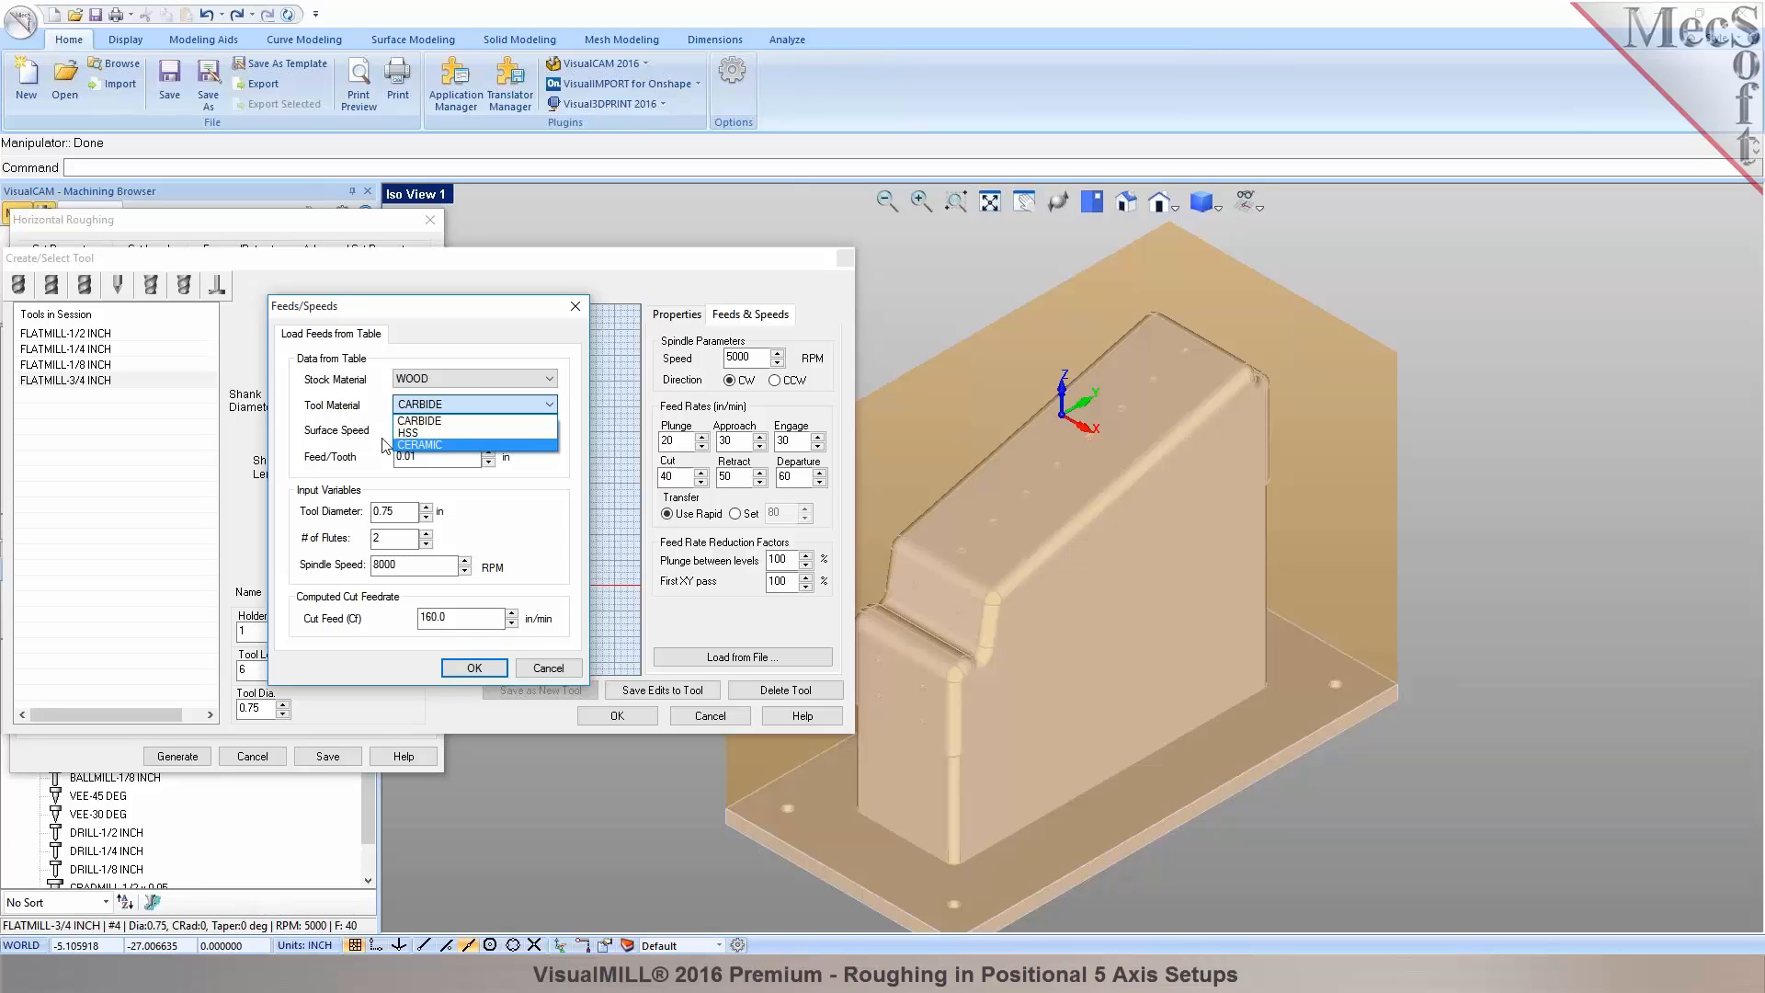
left_click(540, 486)
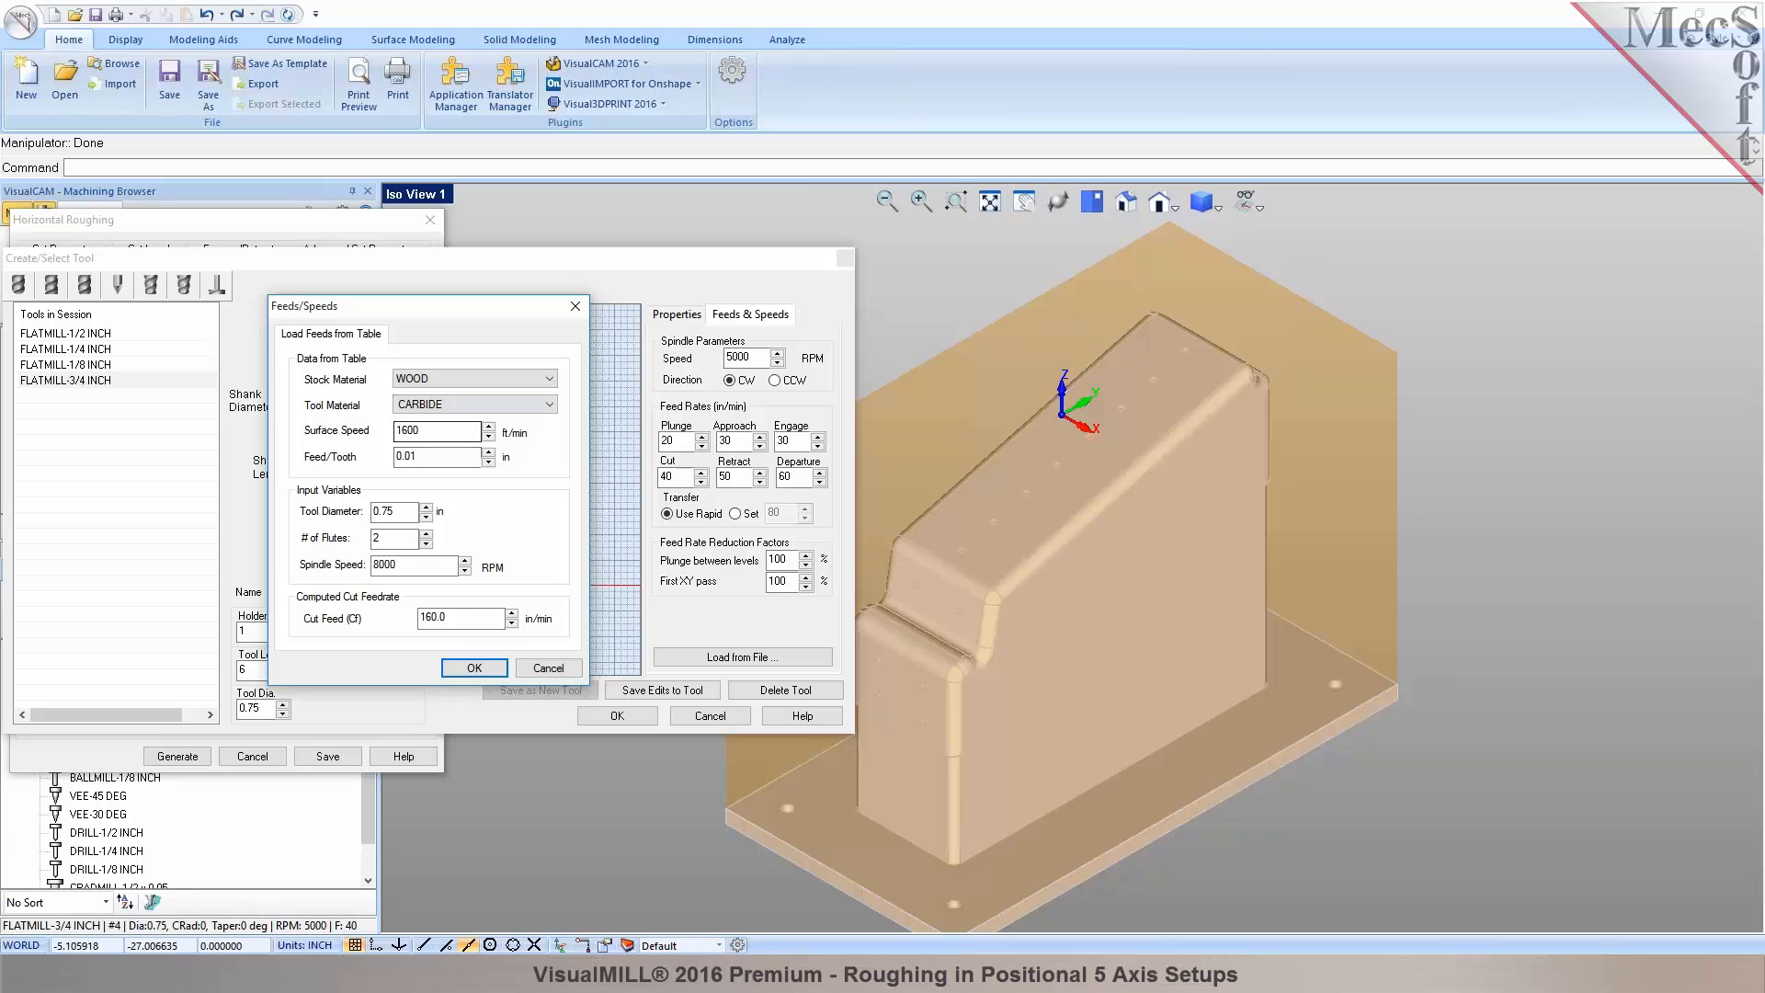
left_click(487, 409)
left_click(478, 420)
Accept the computed feeds and save them to the existing FLATMILL-3/4 INCH tool.
left_click(473, 668)
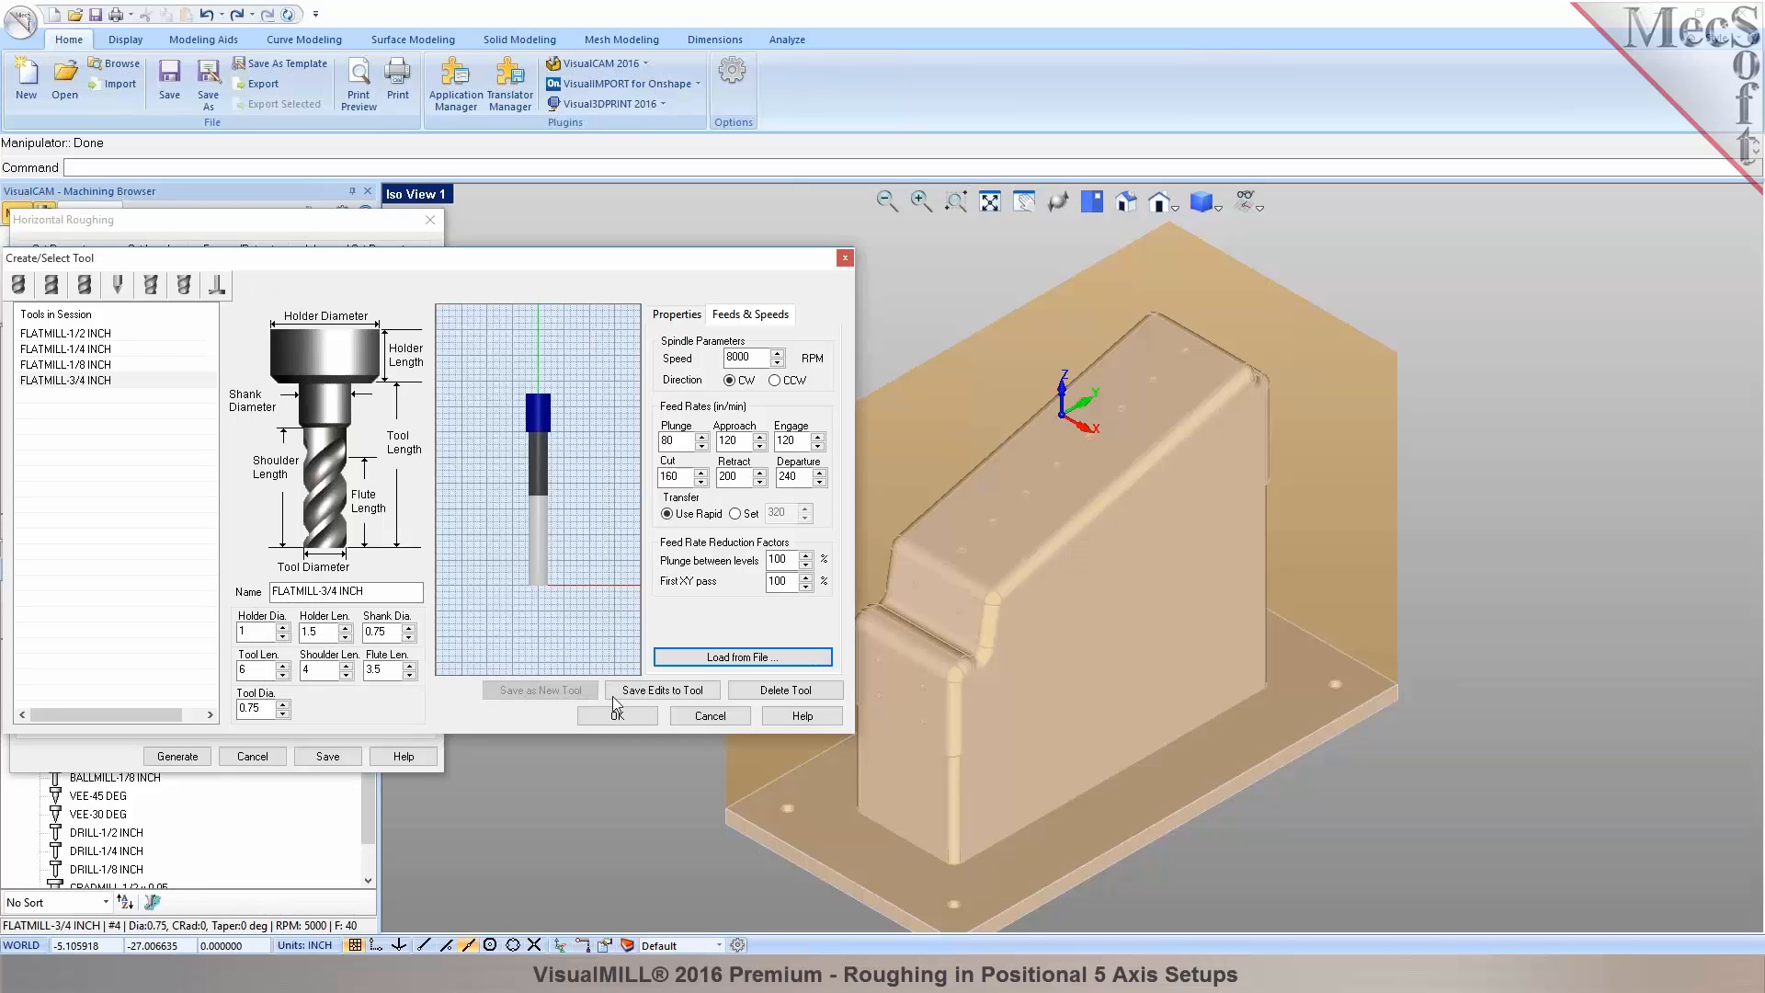
left_click(635, 691)
left_click(924, 553)
left_click(639, 715)
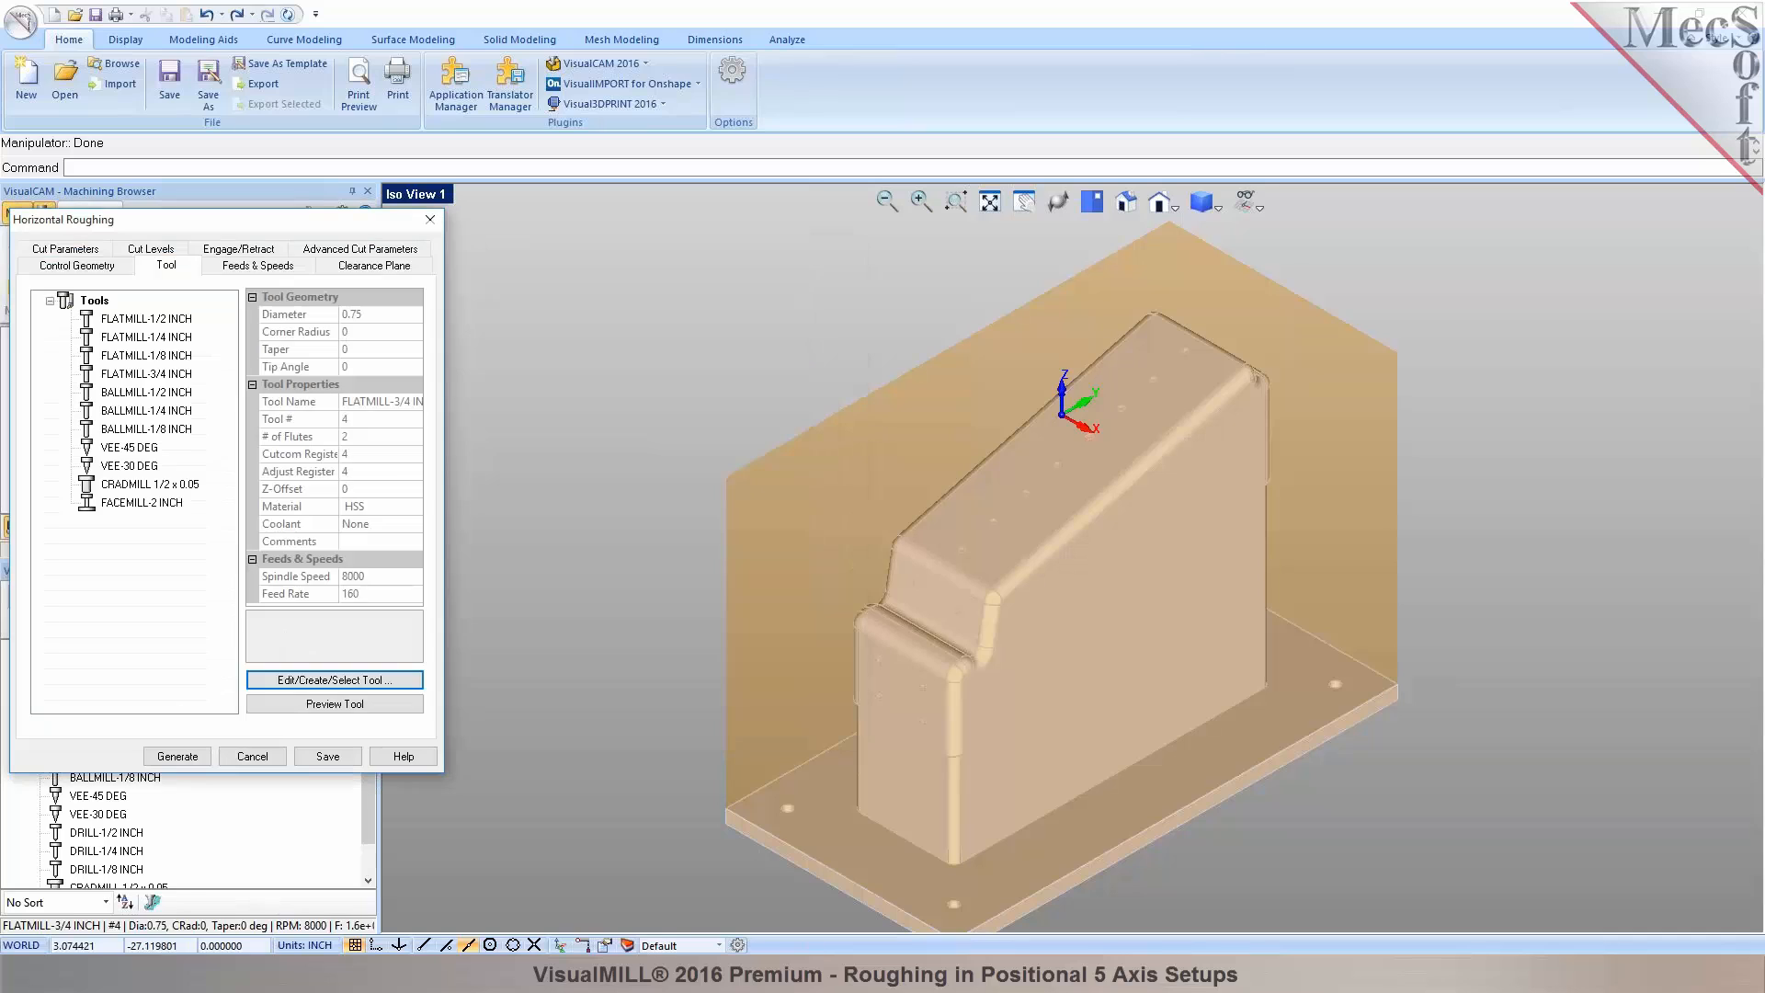
Check the roughing Feeds & Speeds and Clearance Plane settings, then view Cut Parameters.
left_click(258, 267)
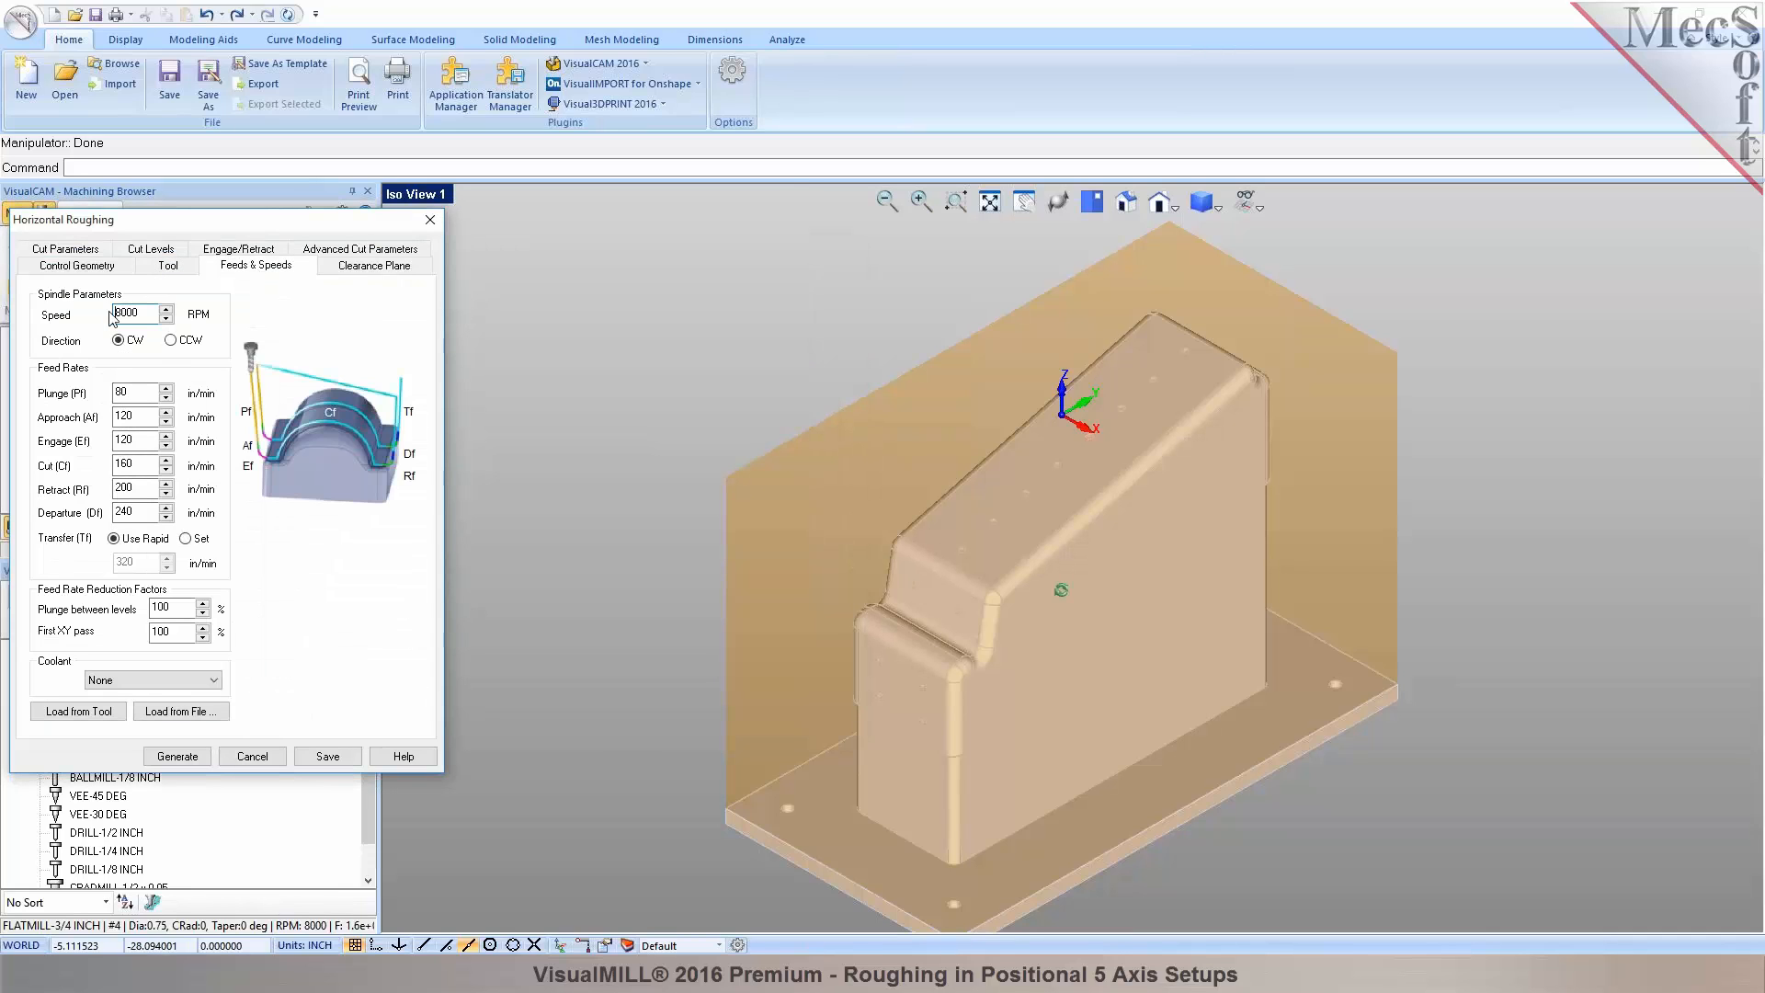
left_click(374, 267)
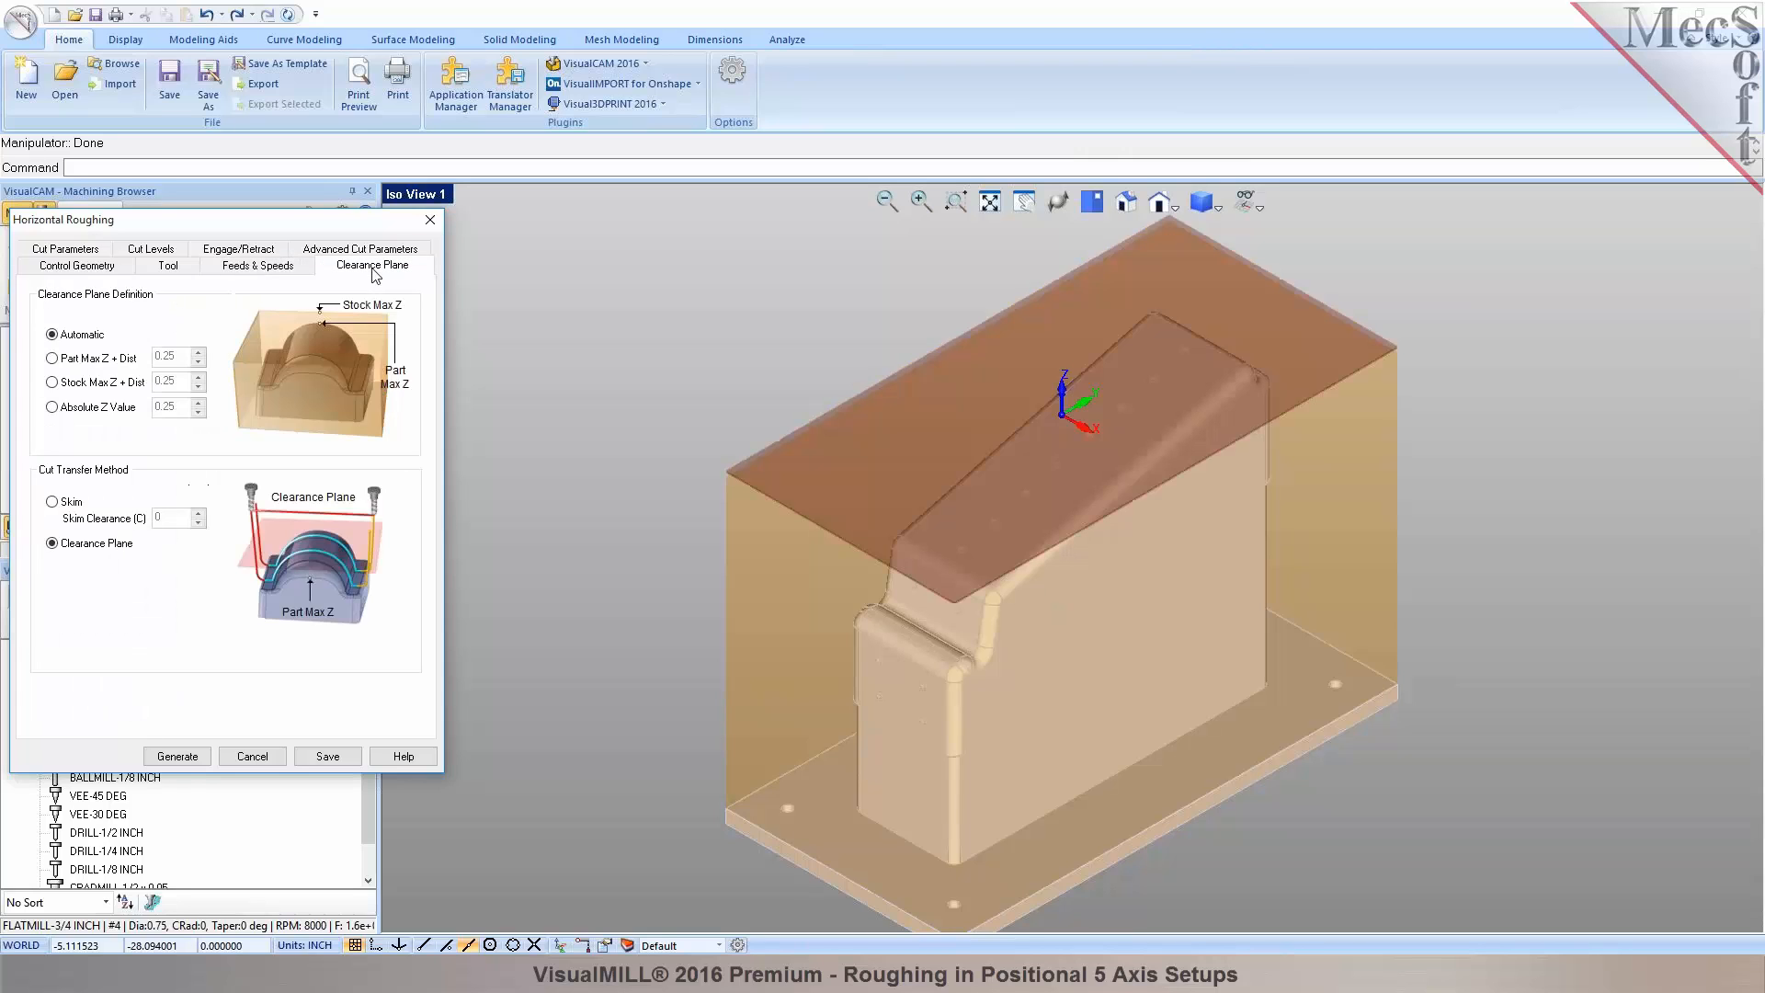
middle_click_drag(1018, 568, 1011, 492)
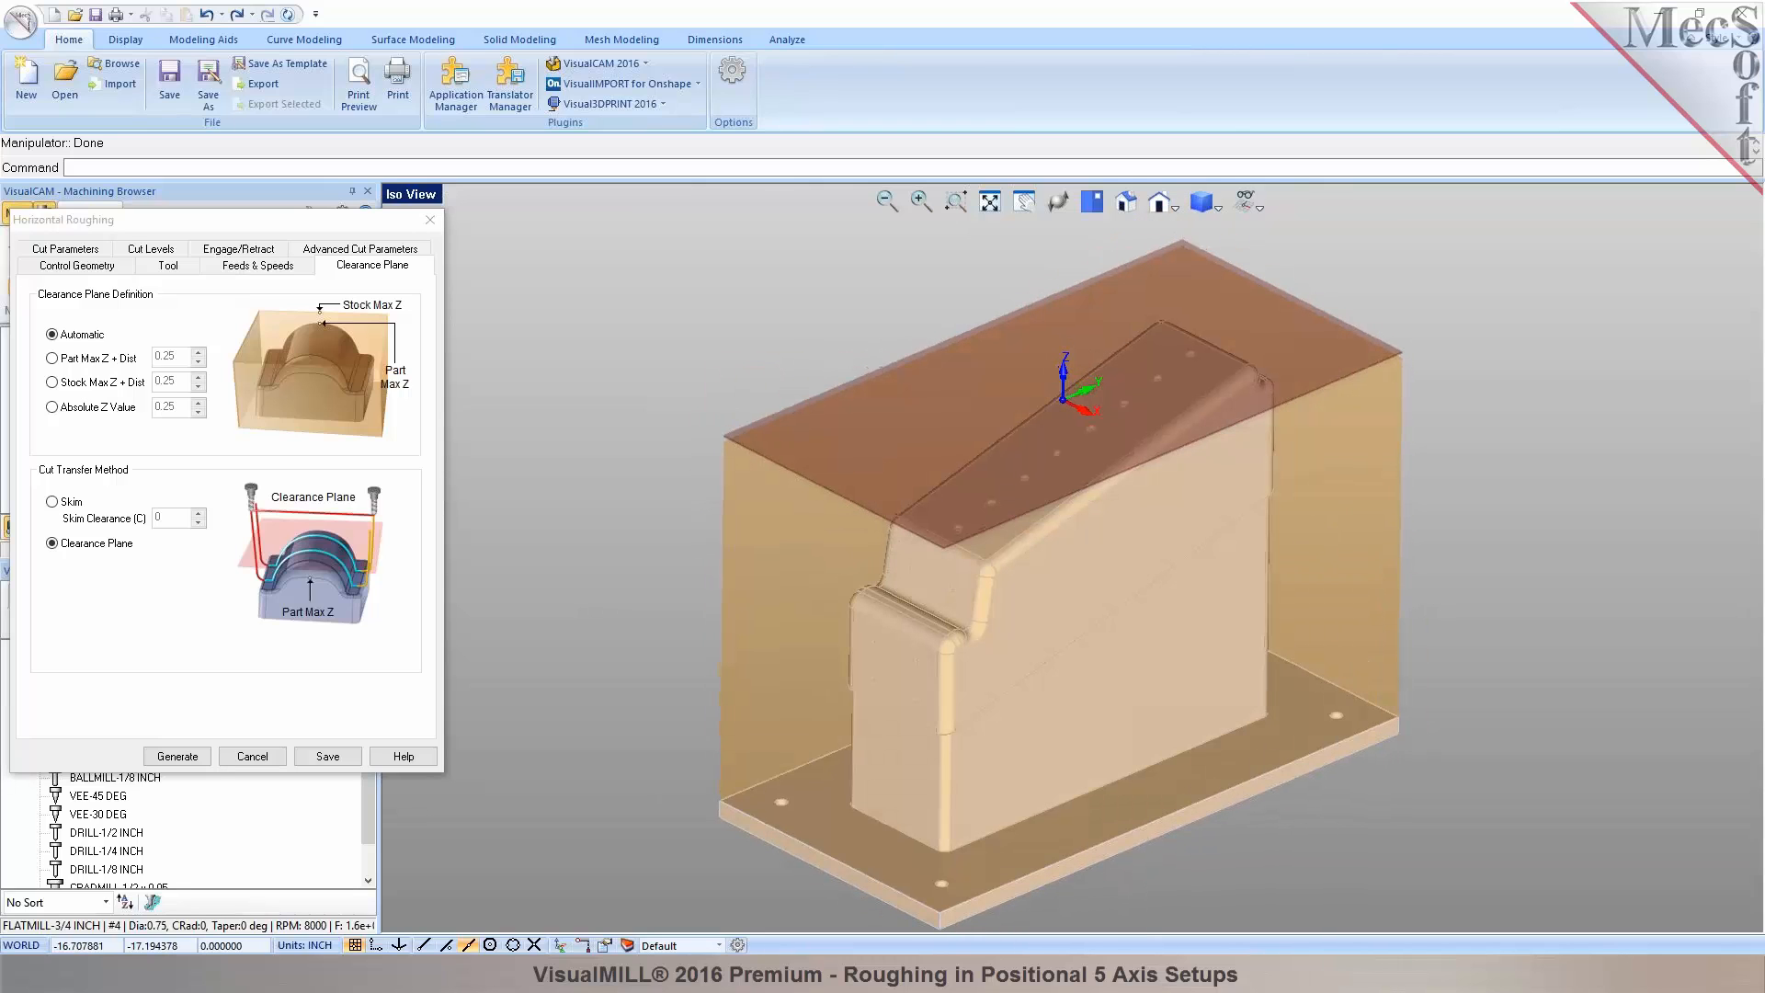
left_click(77, 251)
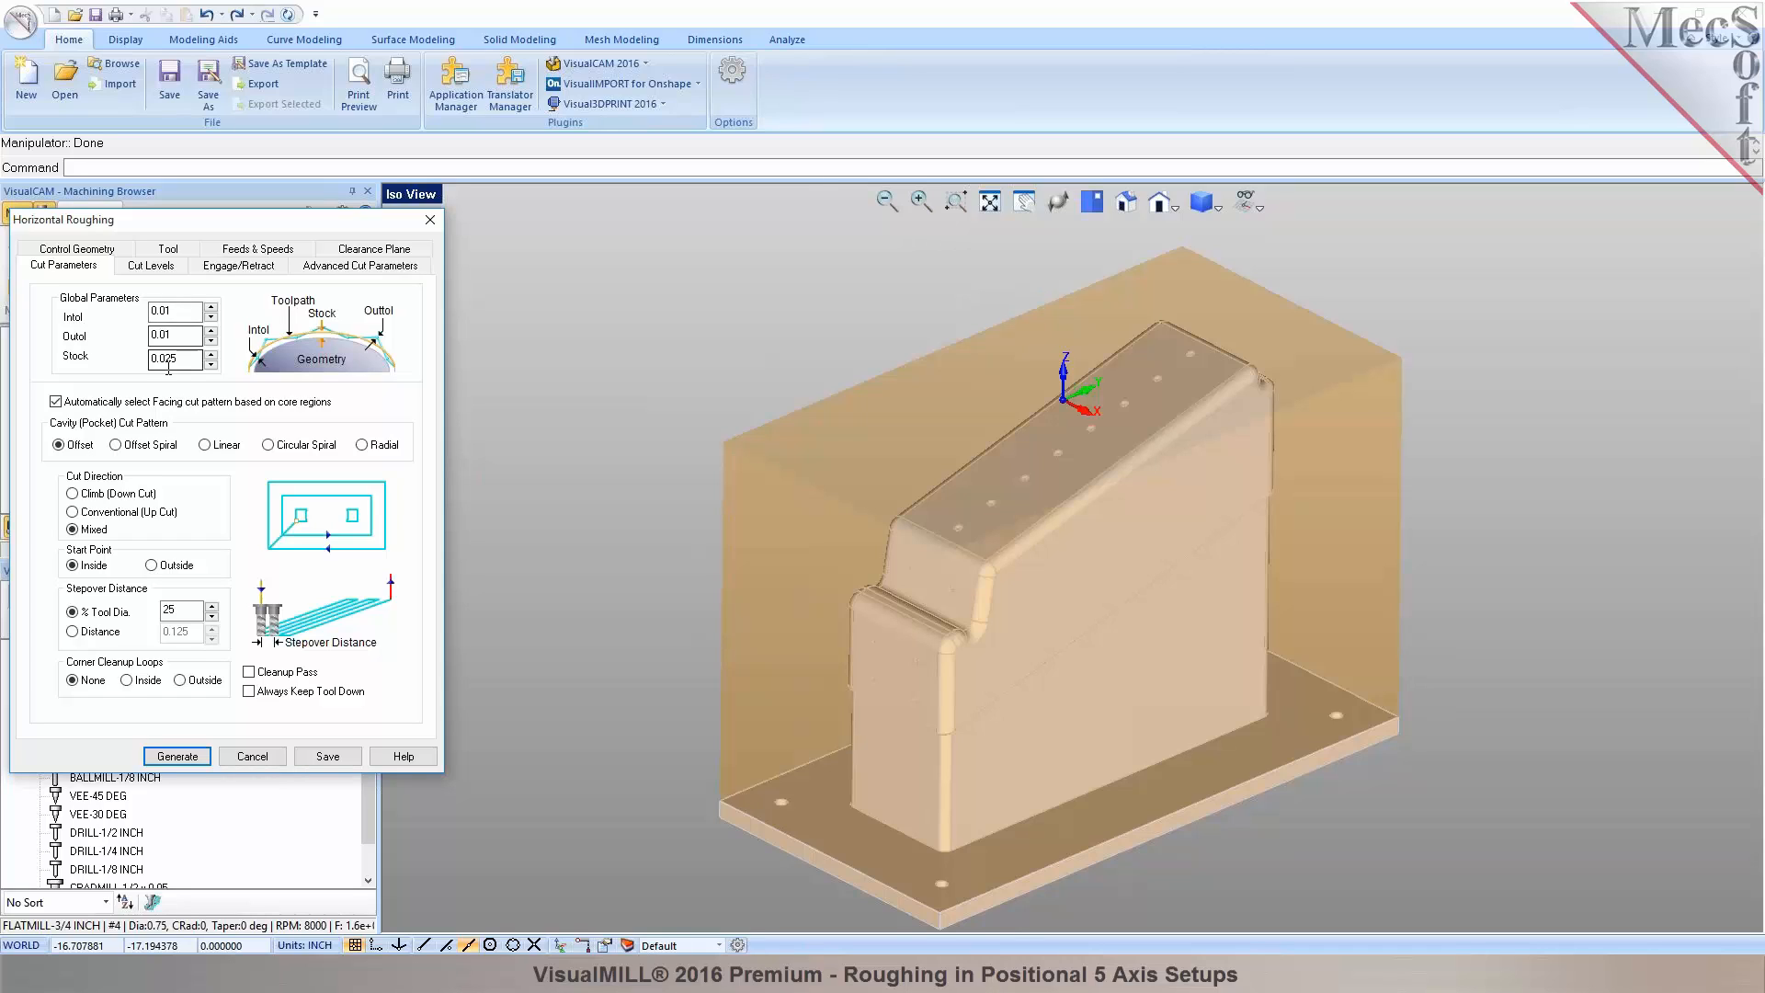
Review the 25% stepover, cut levels, engage/retract and advanced roughing settings.
double_click(171, 611)
left_click(150, 265)
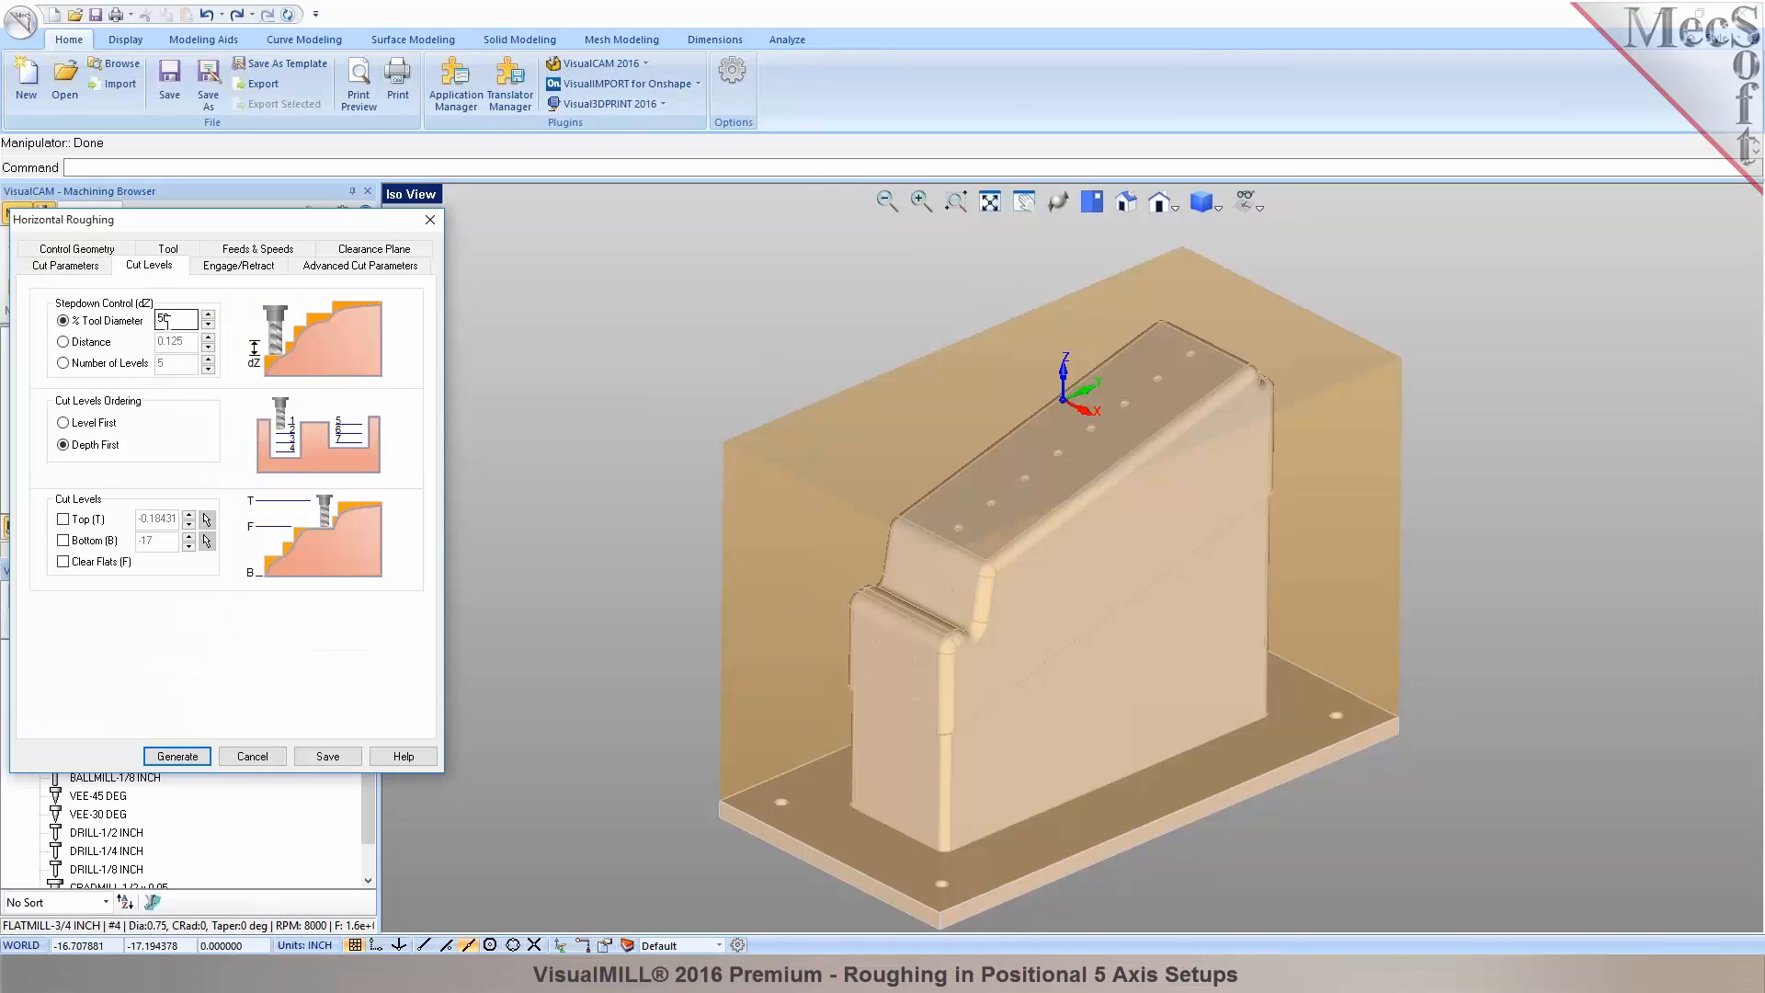
left_click(239, 266)
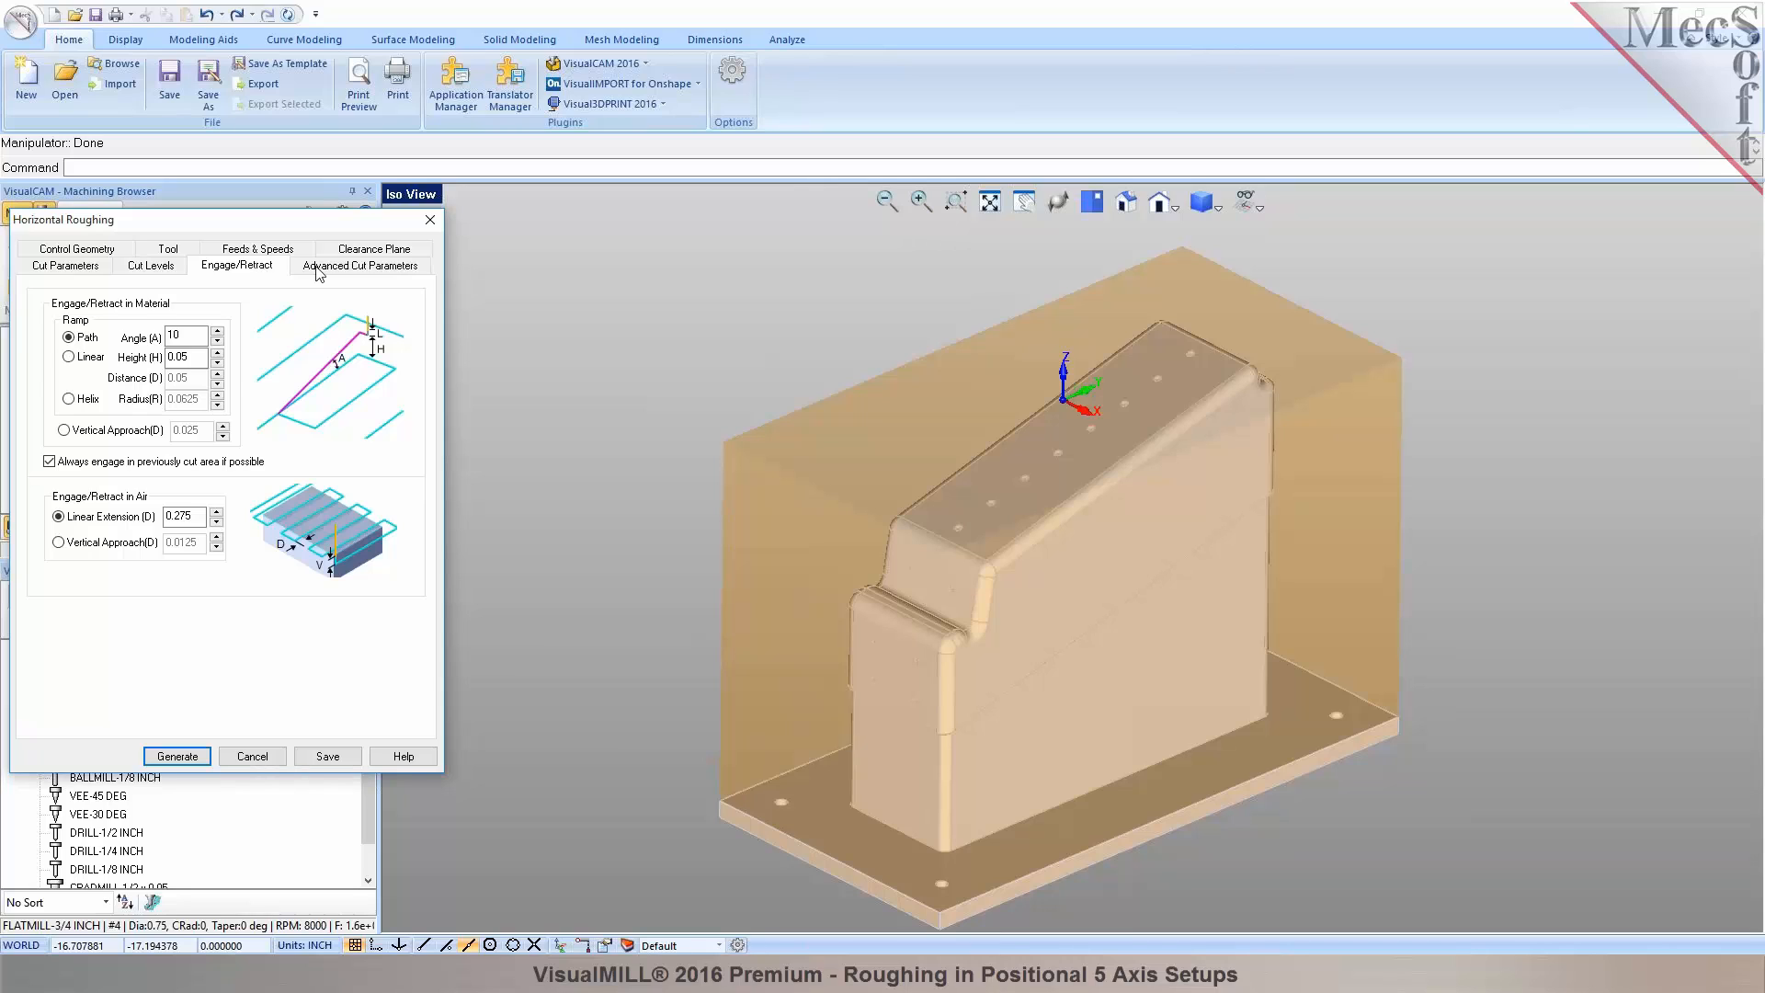
left_click(317, 268)
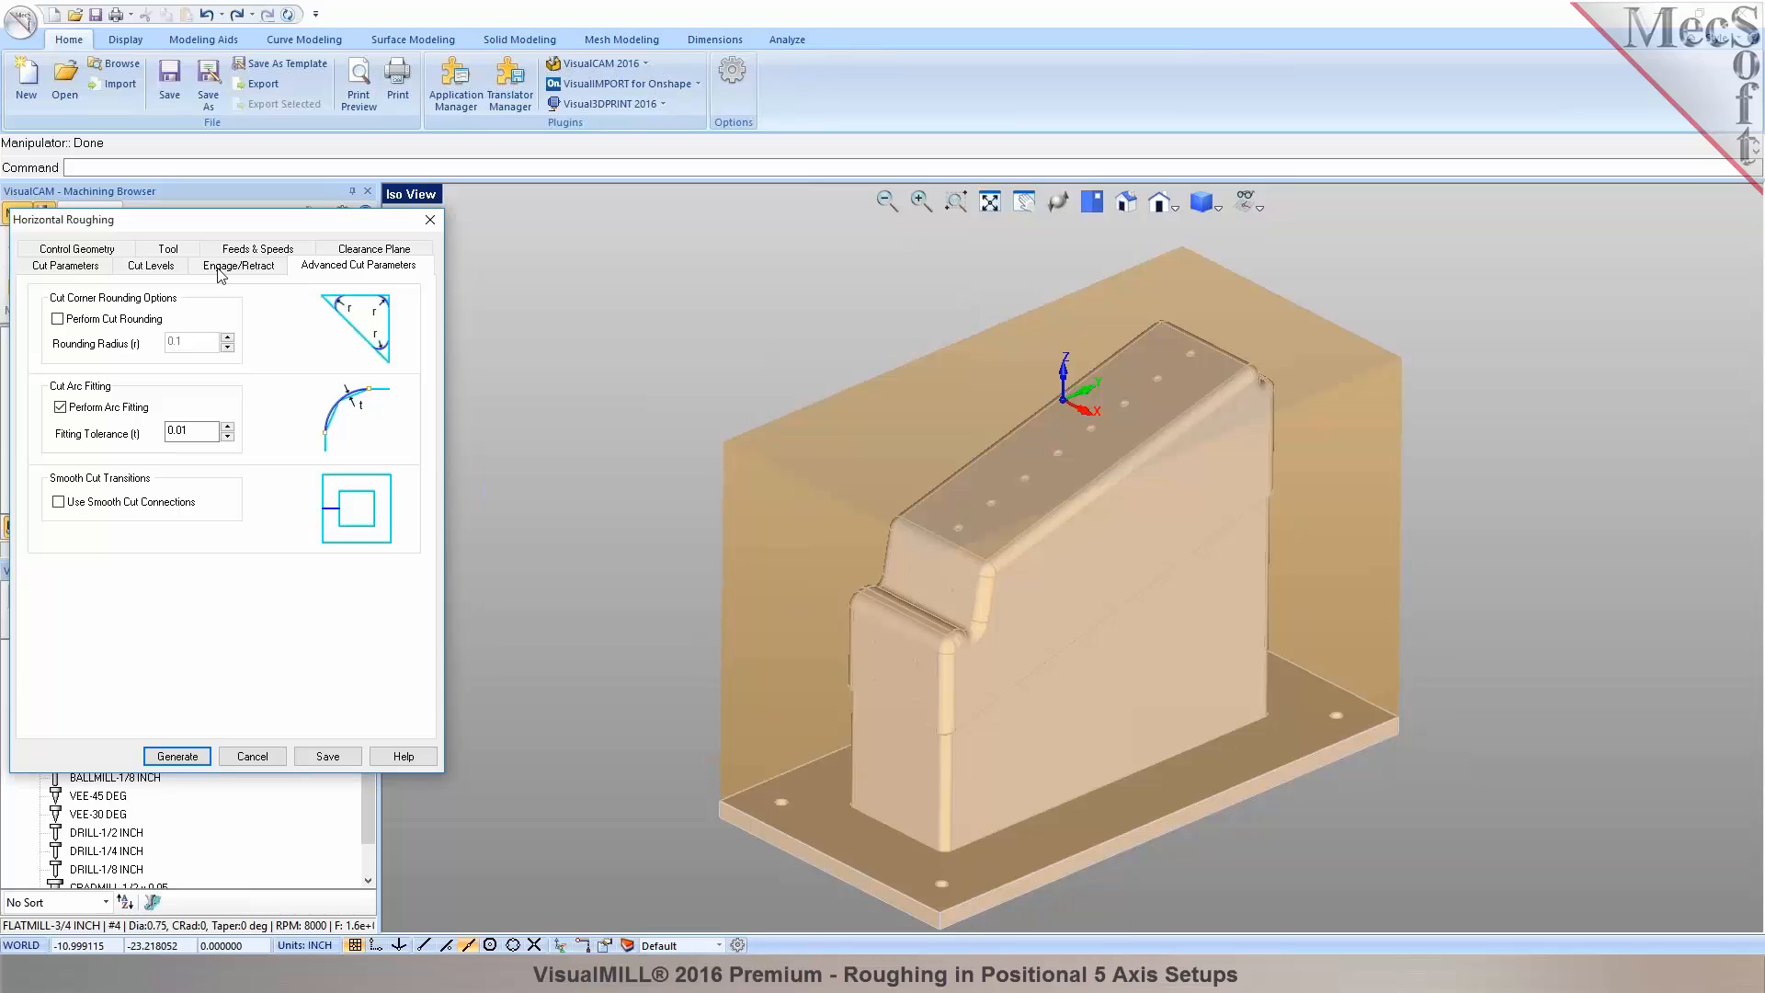
left_click(171, 272)
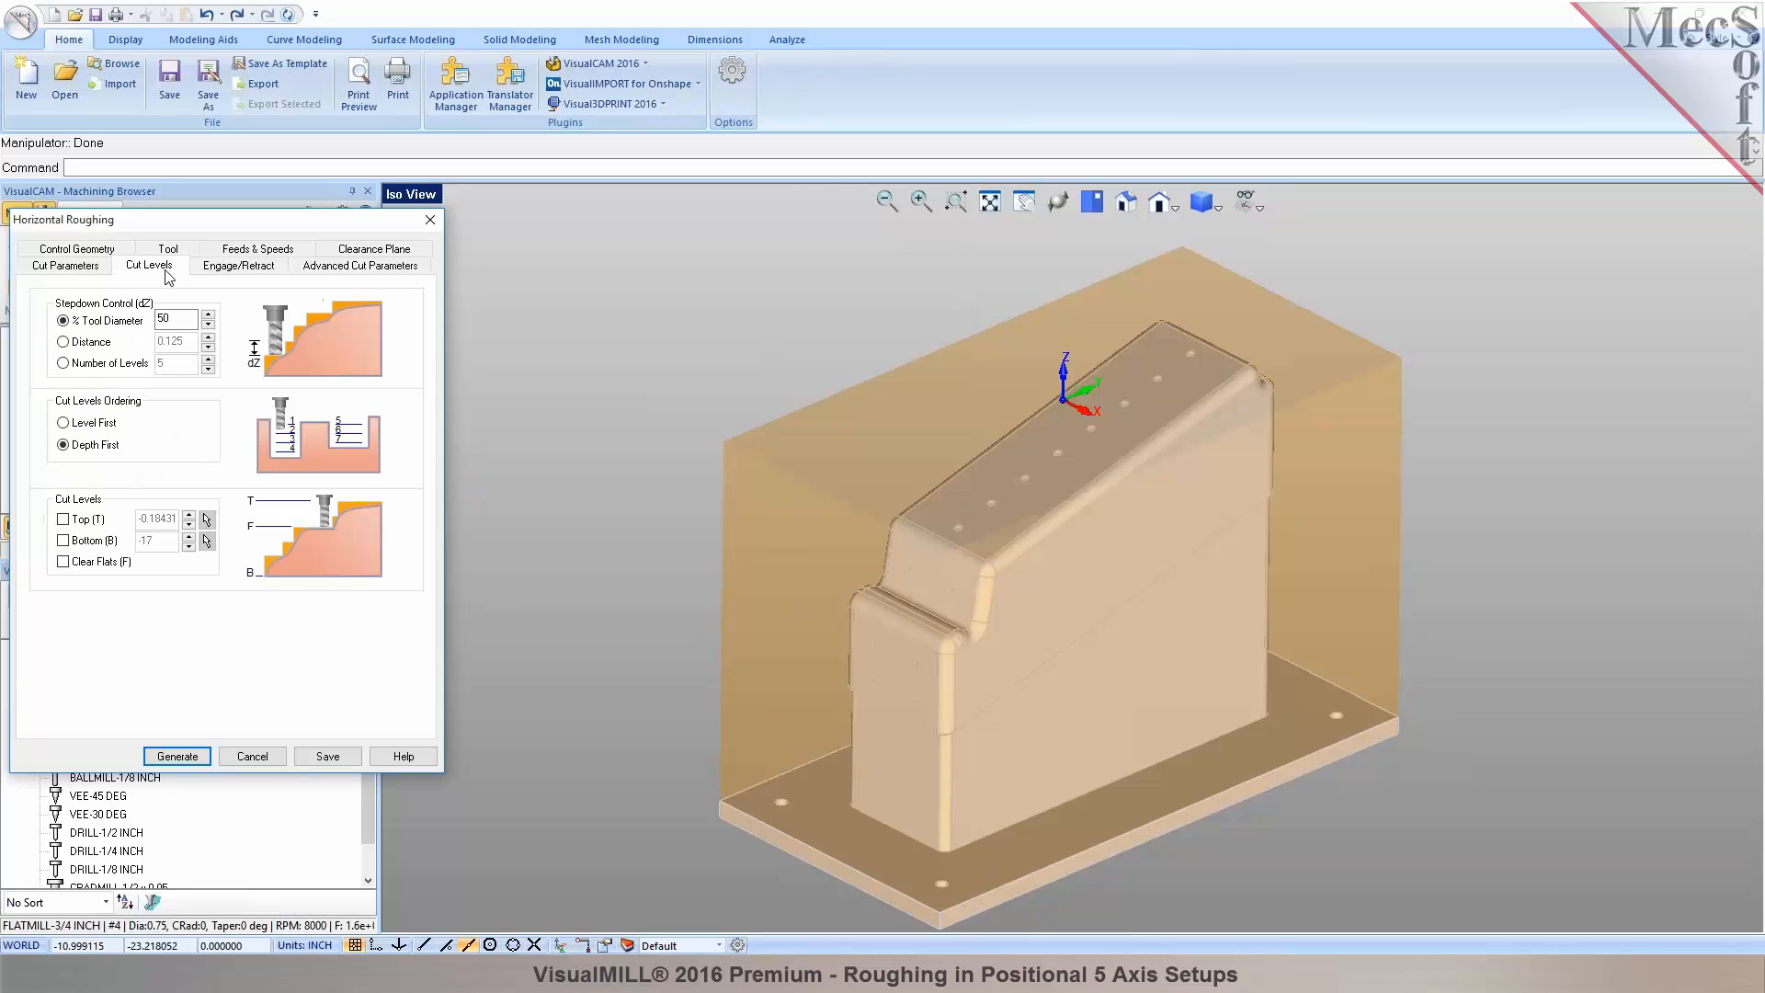
Enable a bottom cut limit picked at the step's fillet corner on the part.
left_click(78, 544)
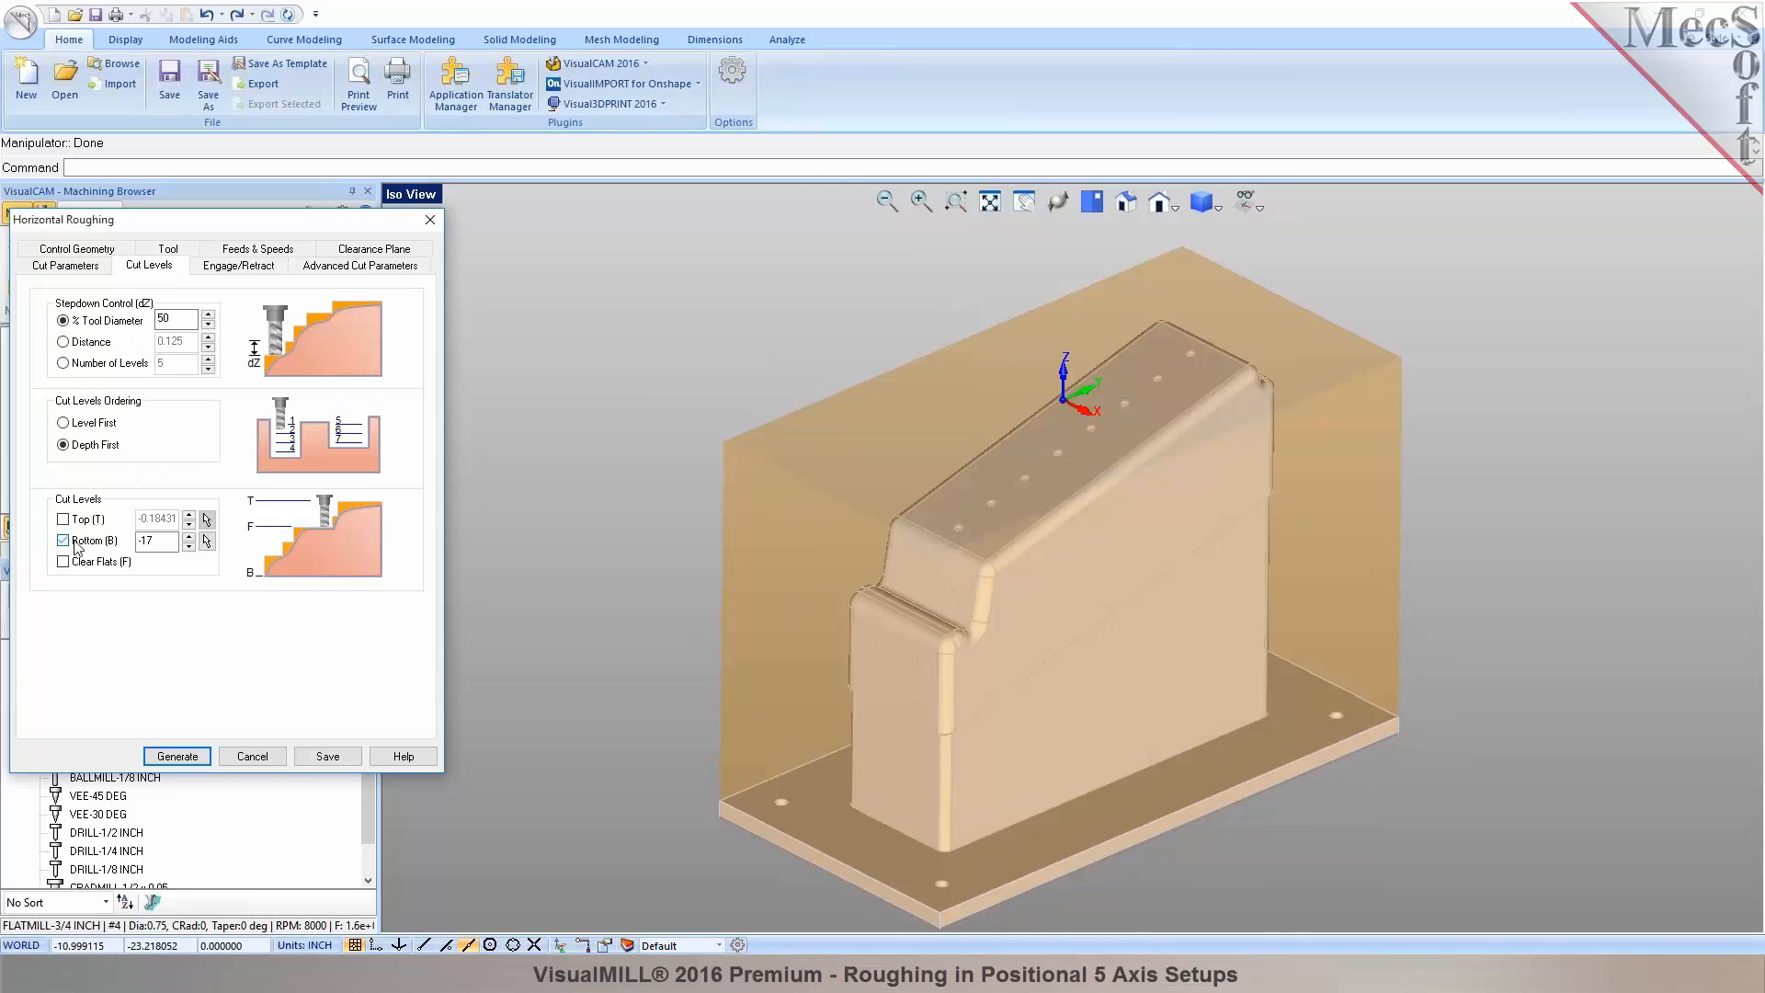
left_click(207, 540)
scroll(970, 737, "up", 6)
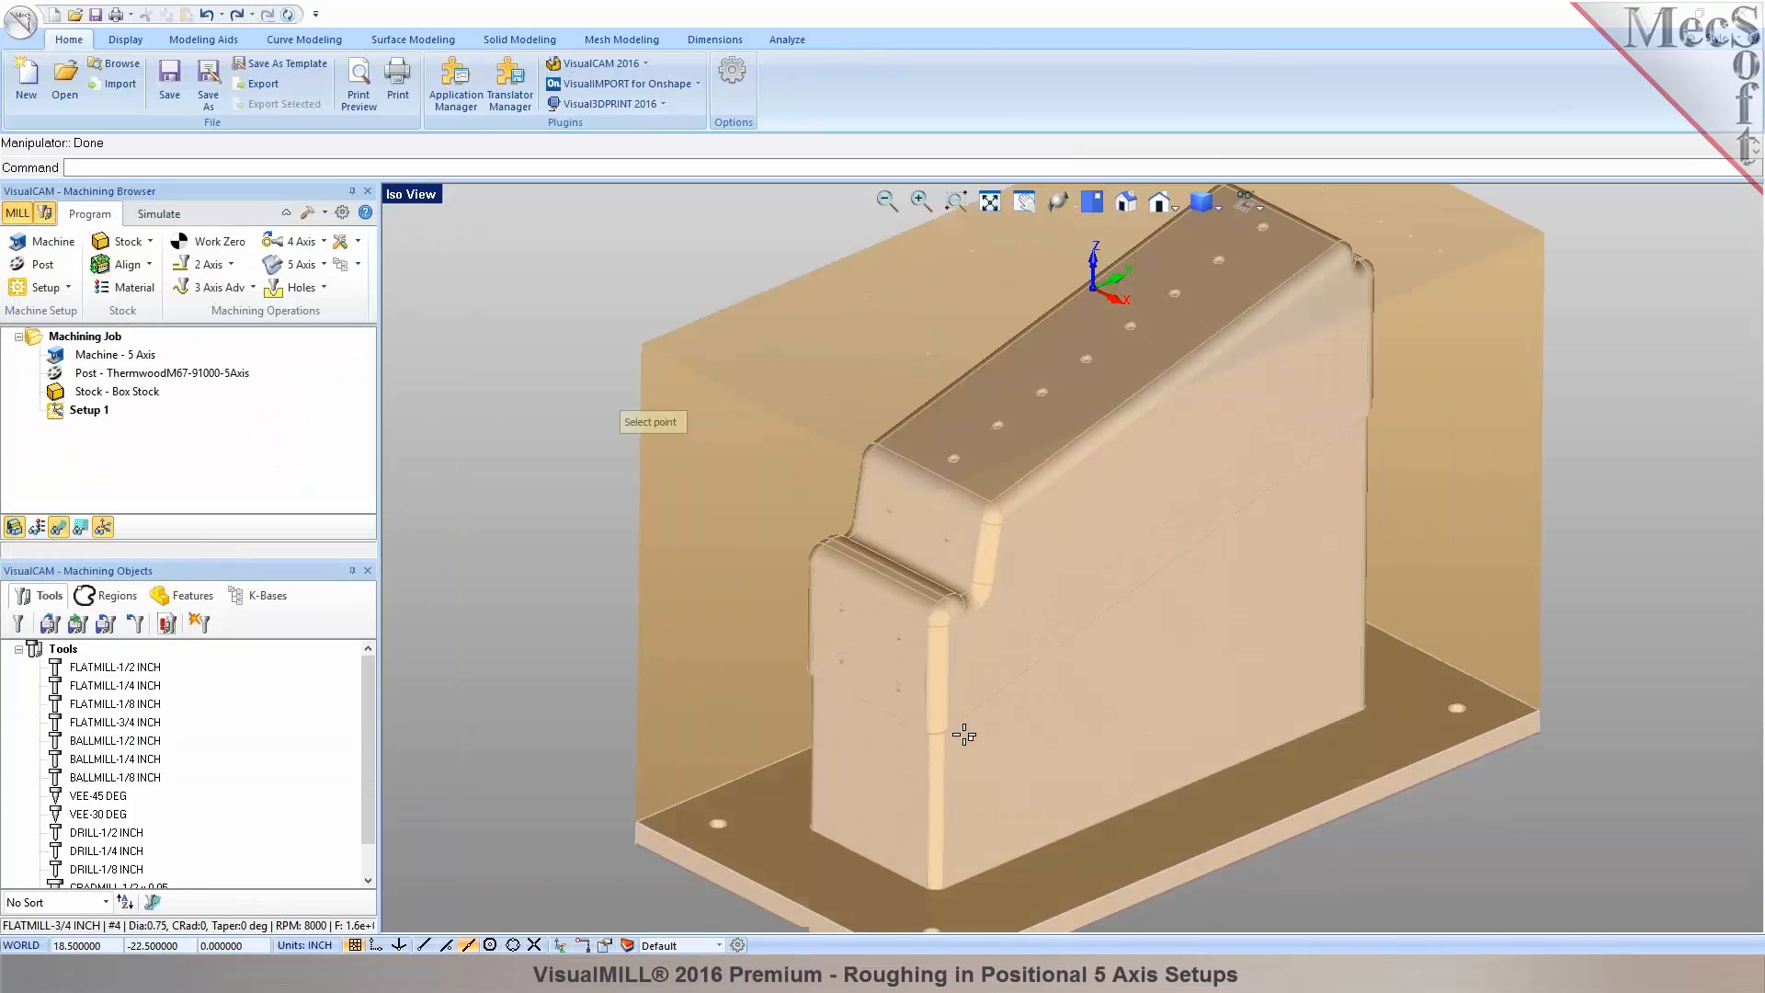
scroll(1005, 614, "up", 1)
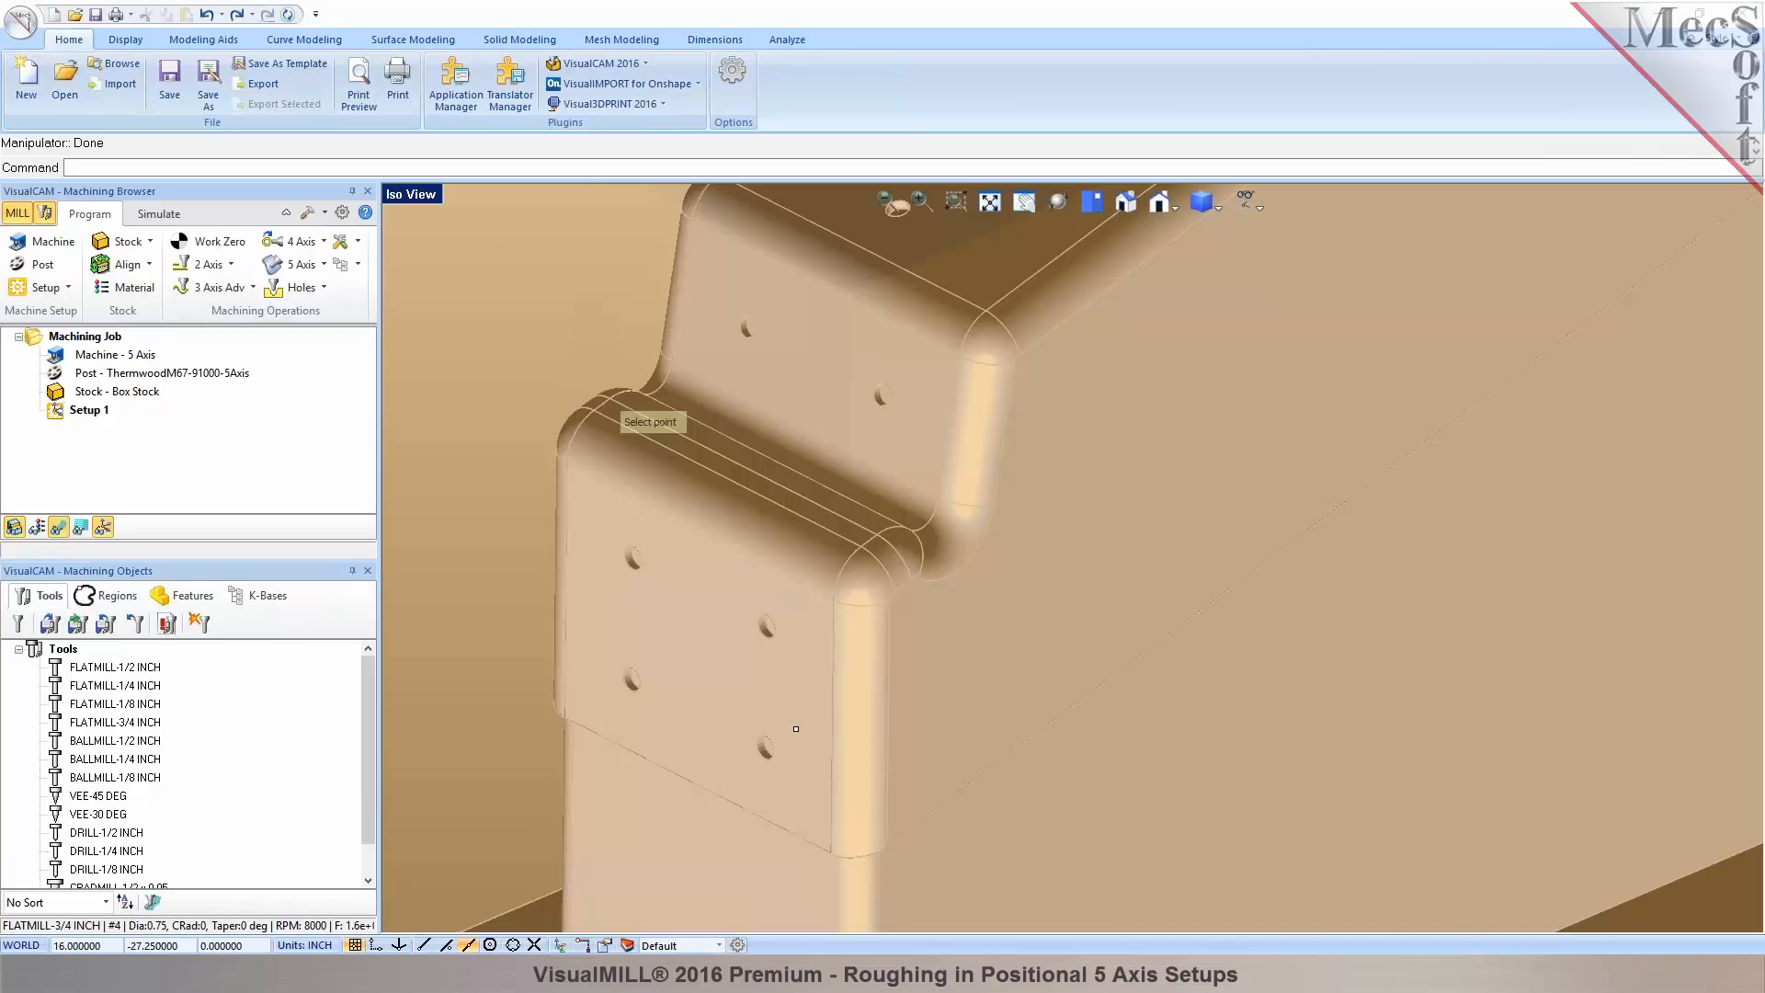
left_click(960, 571)
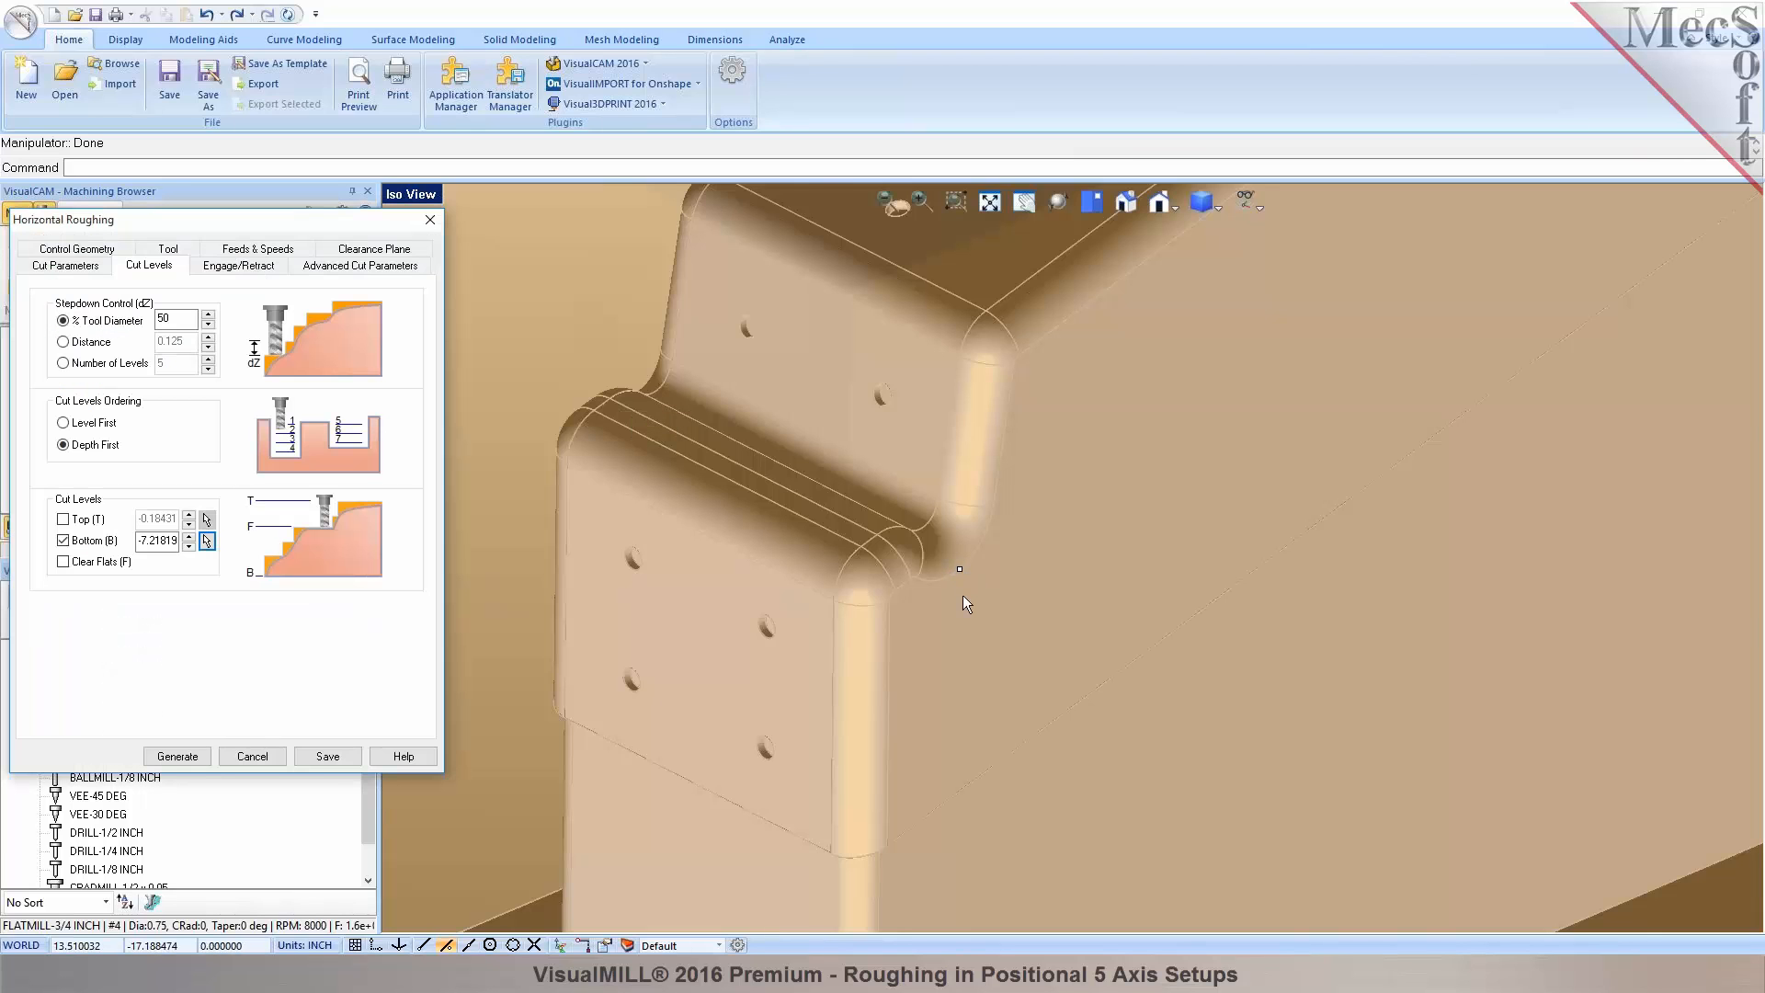
middle_click_drag(846, 625, 938, 544)
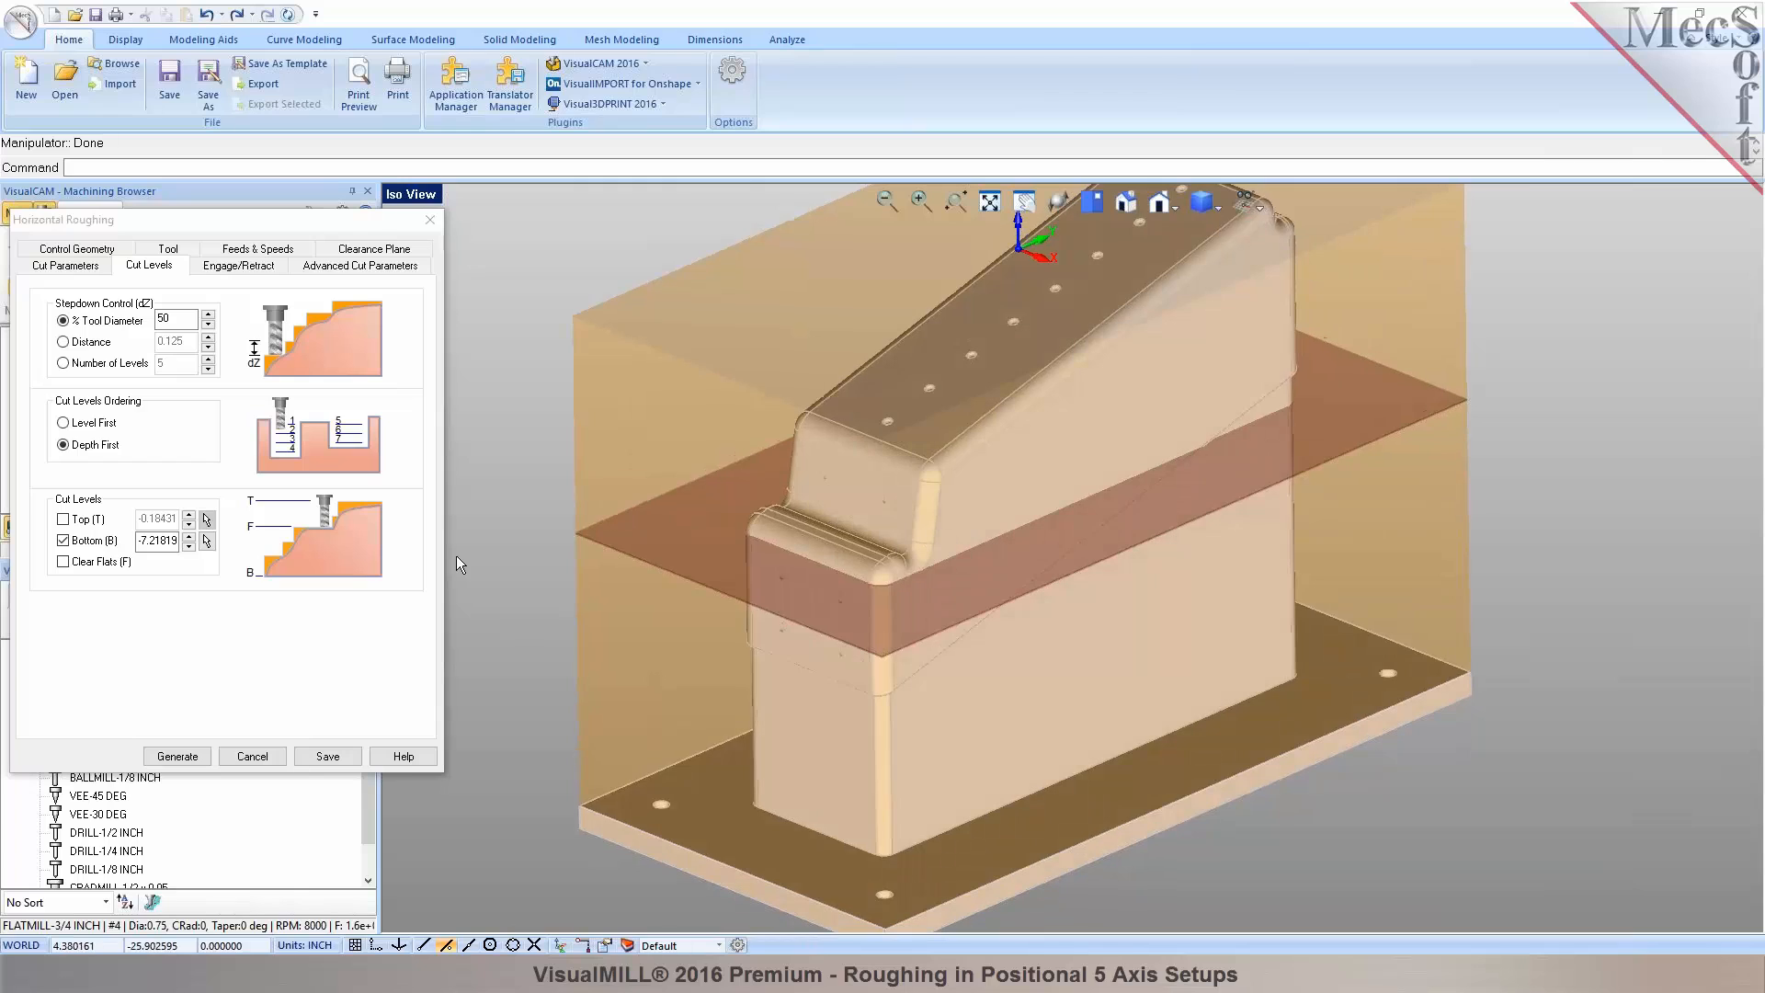
Set the bottom cut level to -6.0 and generate the Horizontal Roughing toolpath.
left_click(190, 536)
left_click(190, 536)
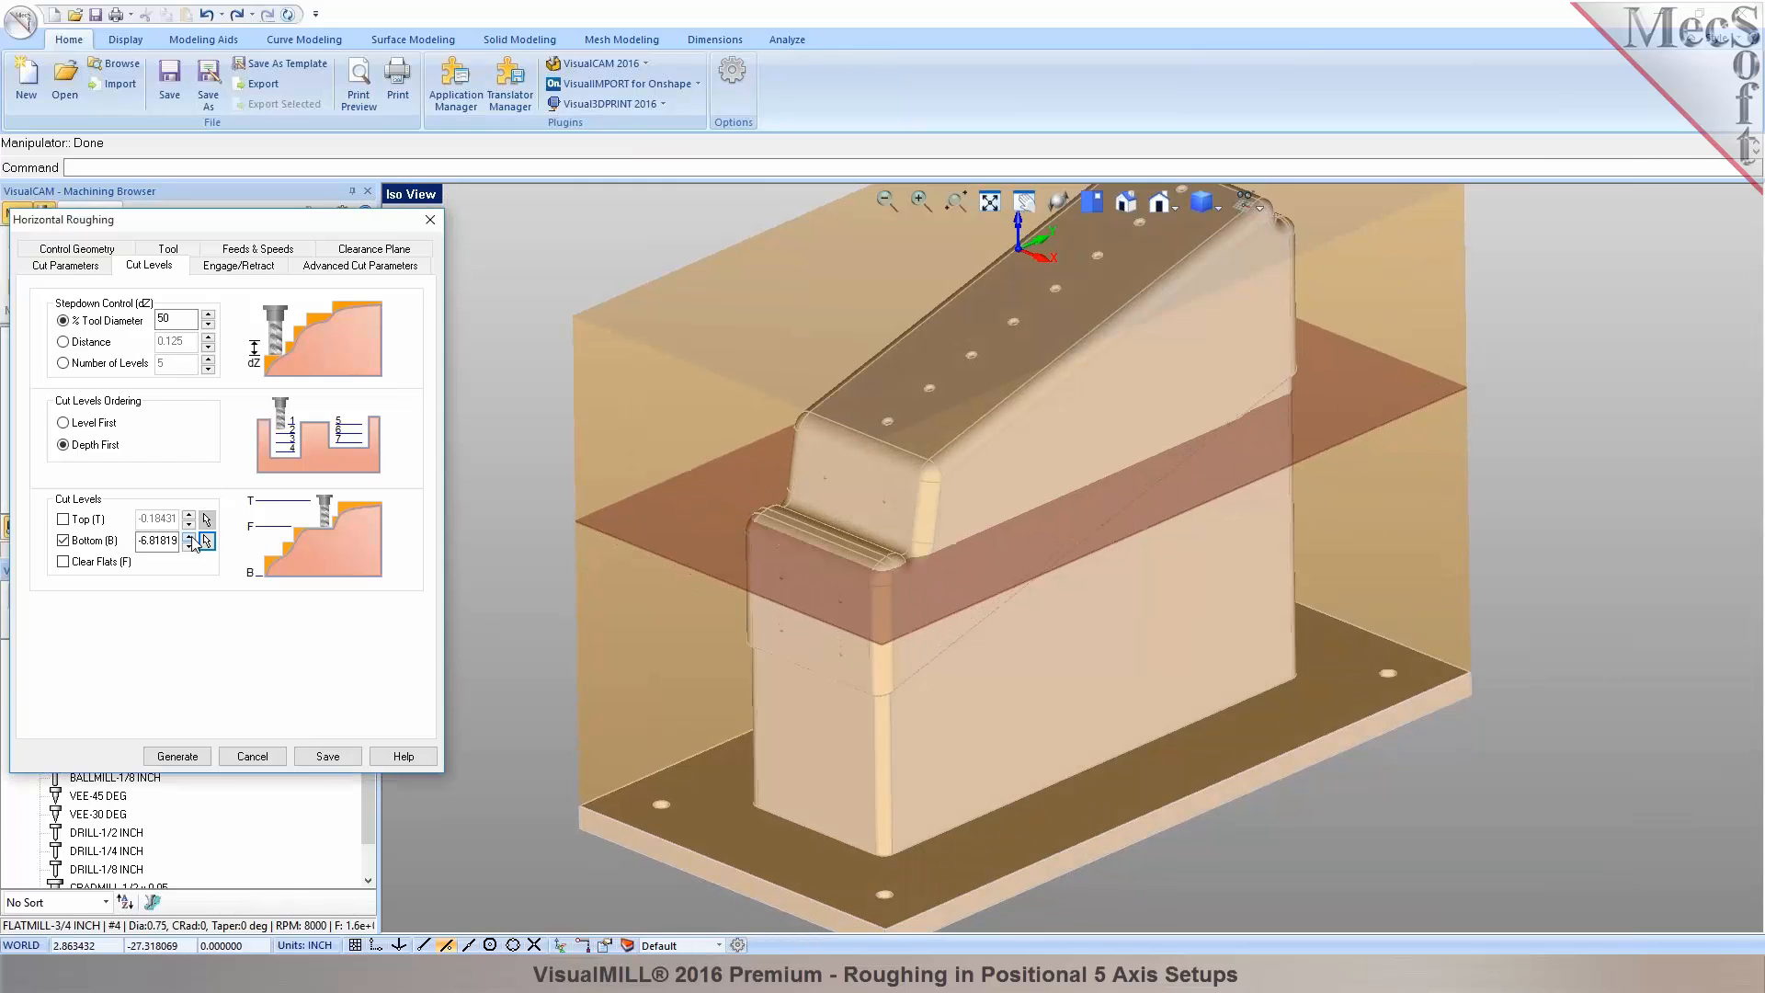
left_click(190, 536)
left_click(189, 536)
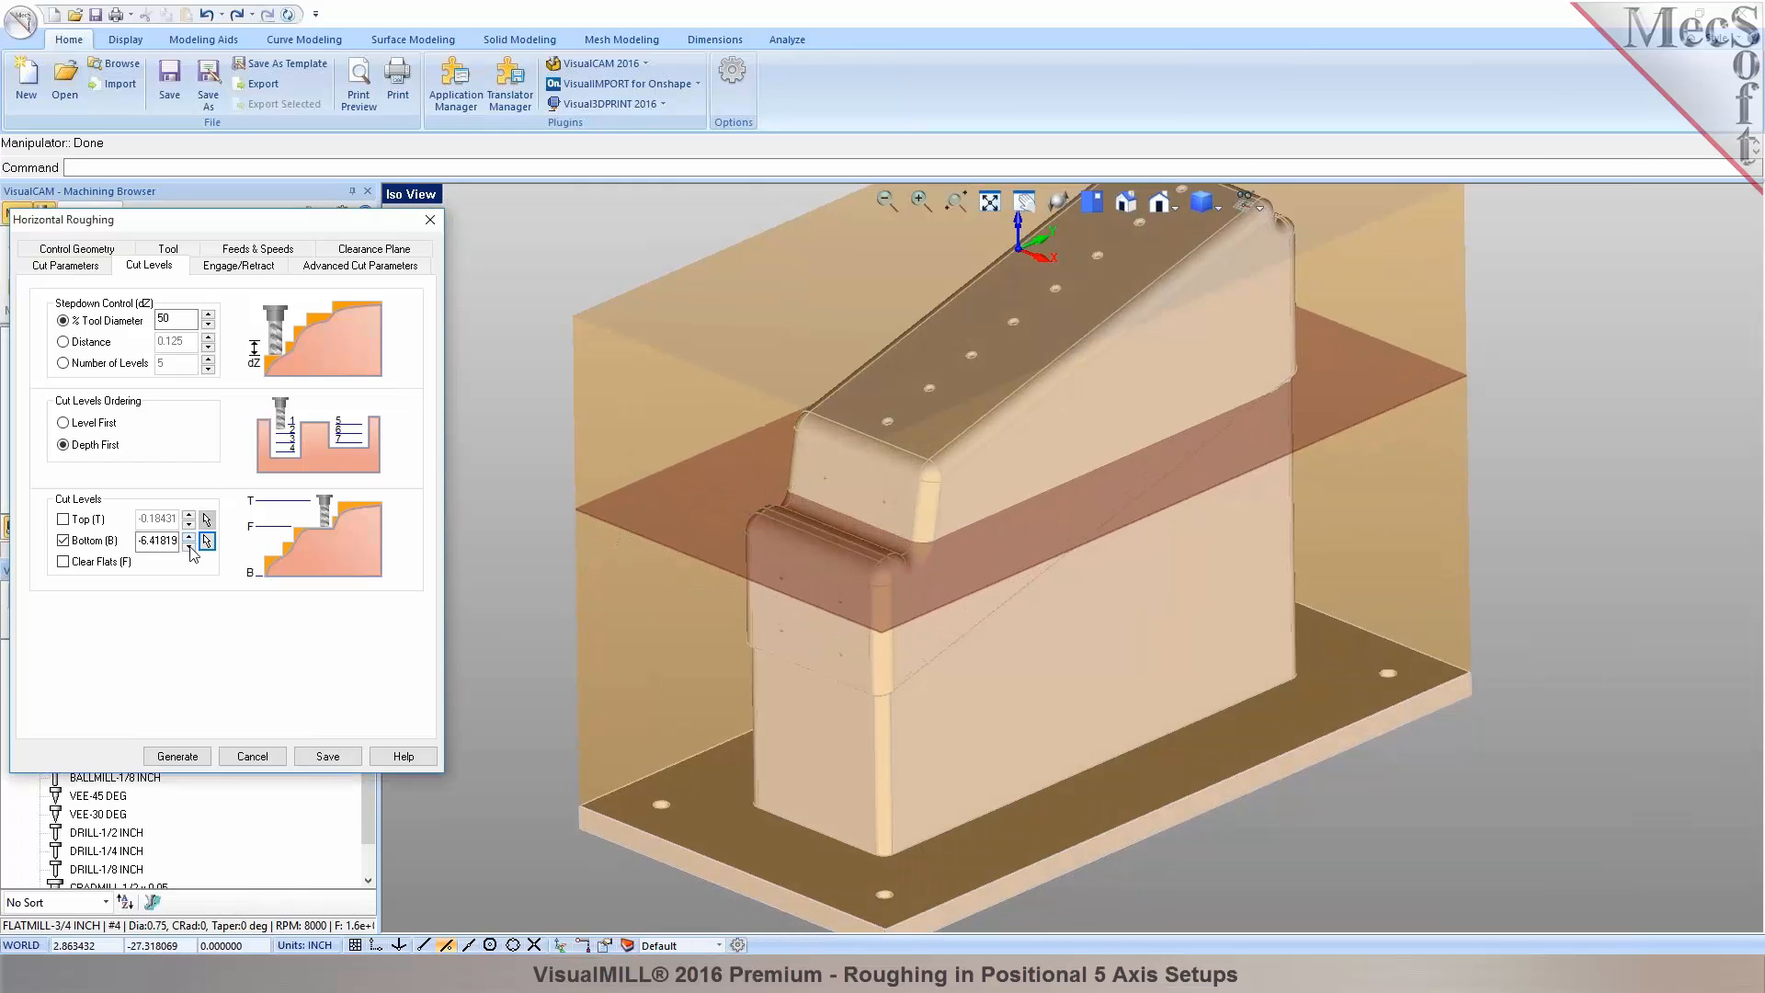
left_click(189, 536)
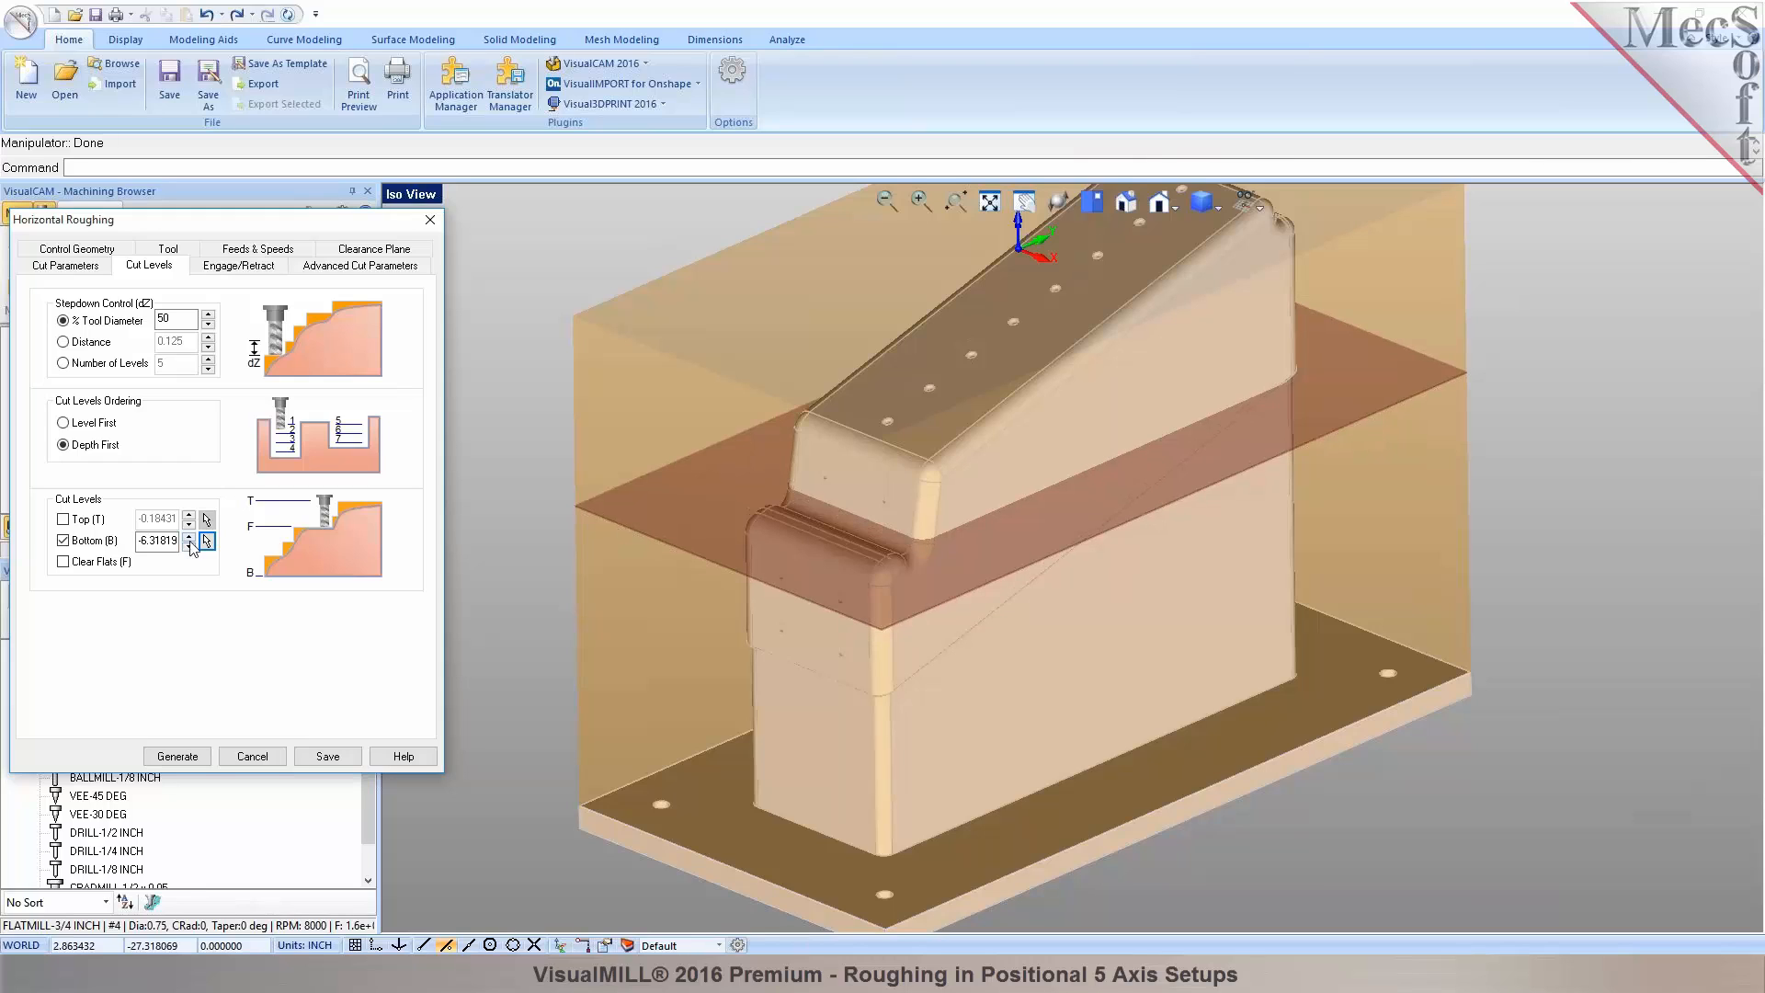
left_click(189, 536)
left_click(189, 536)
left_click(190, 536)
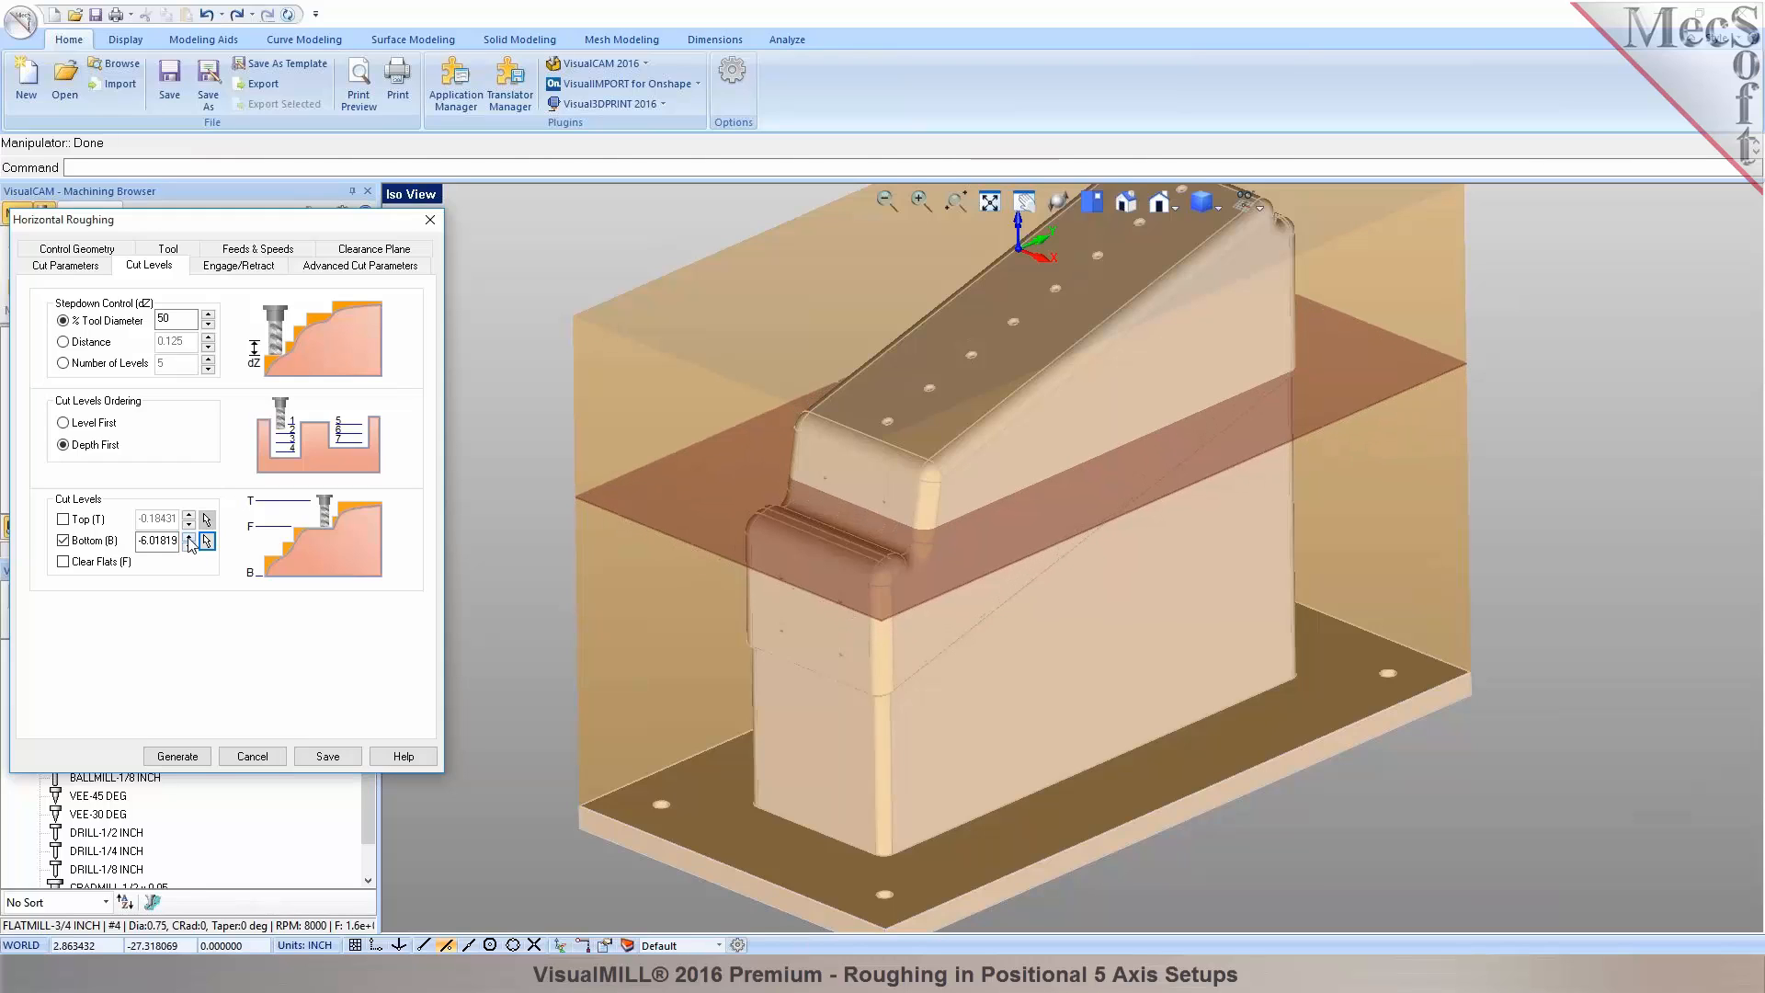
left_click(190, 536)
double_click(141, 541)
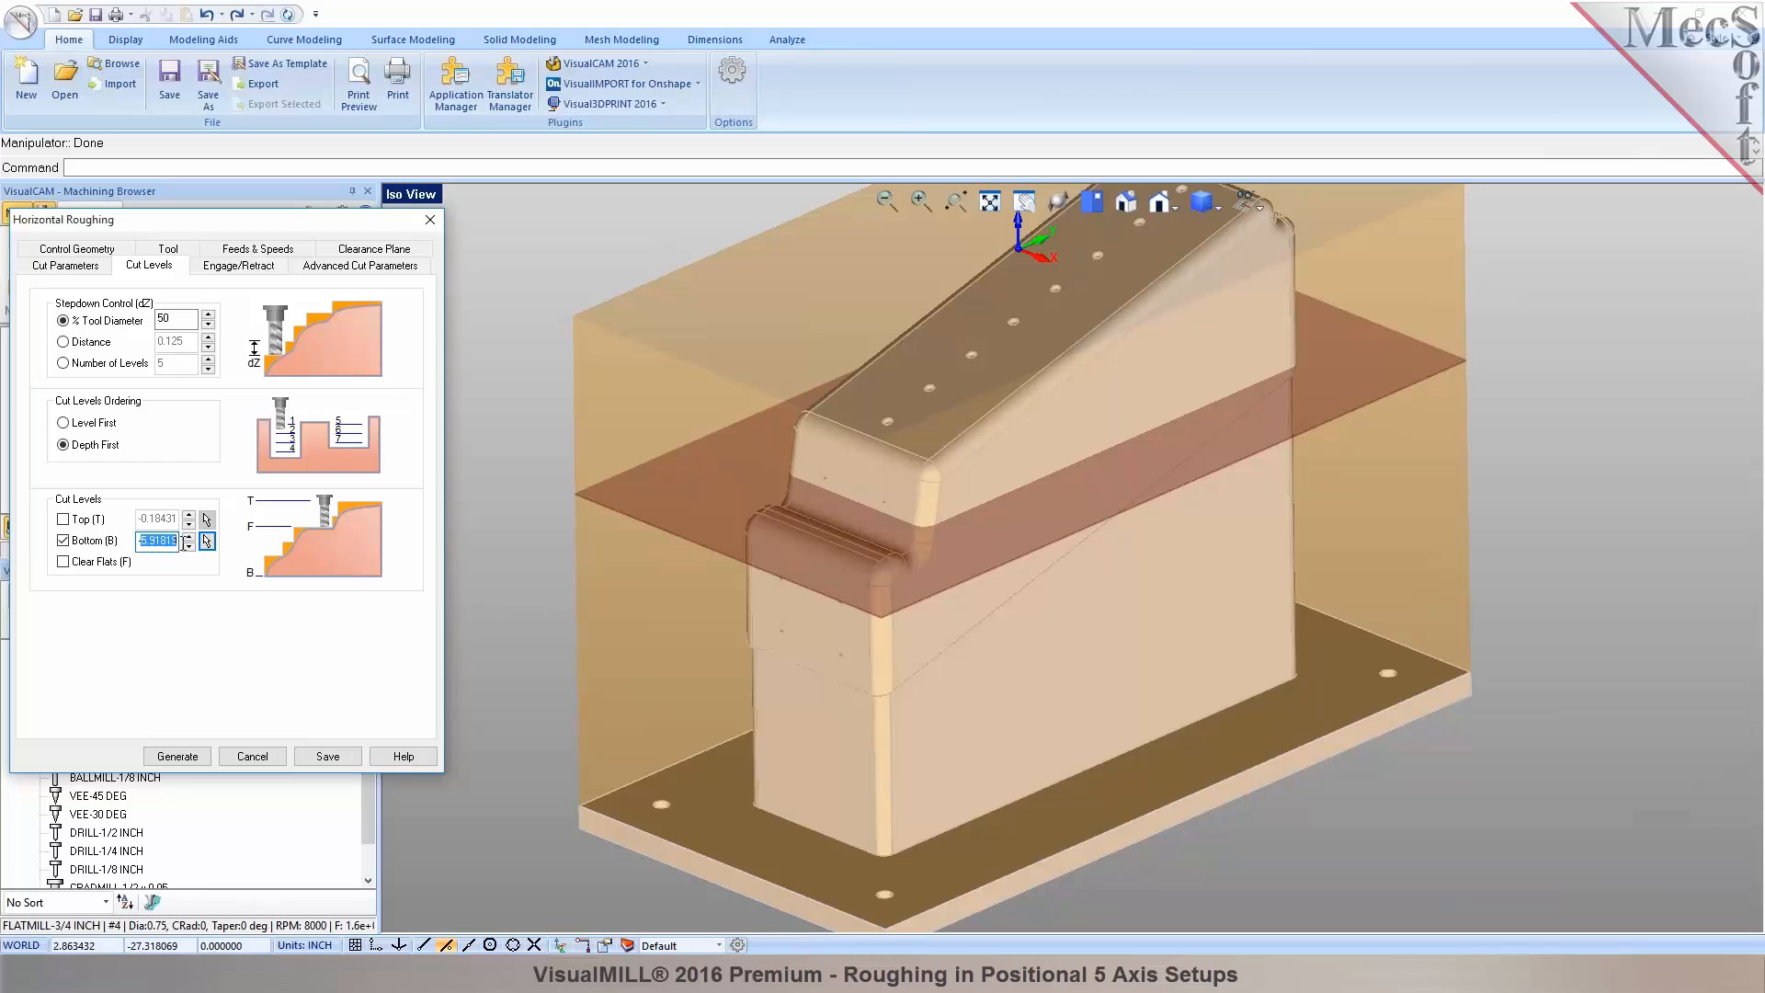
type("-6.0")
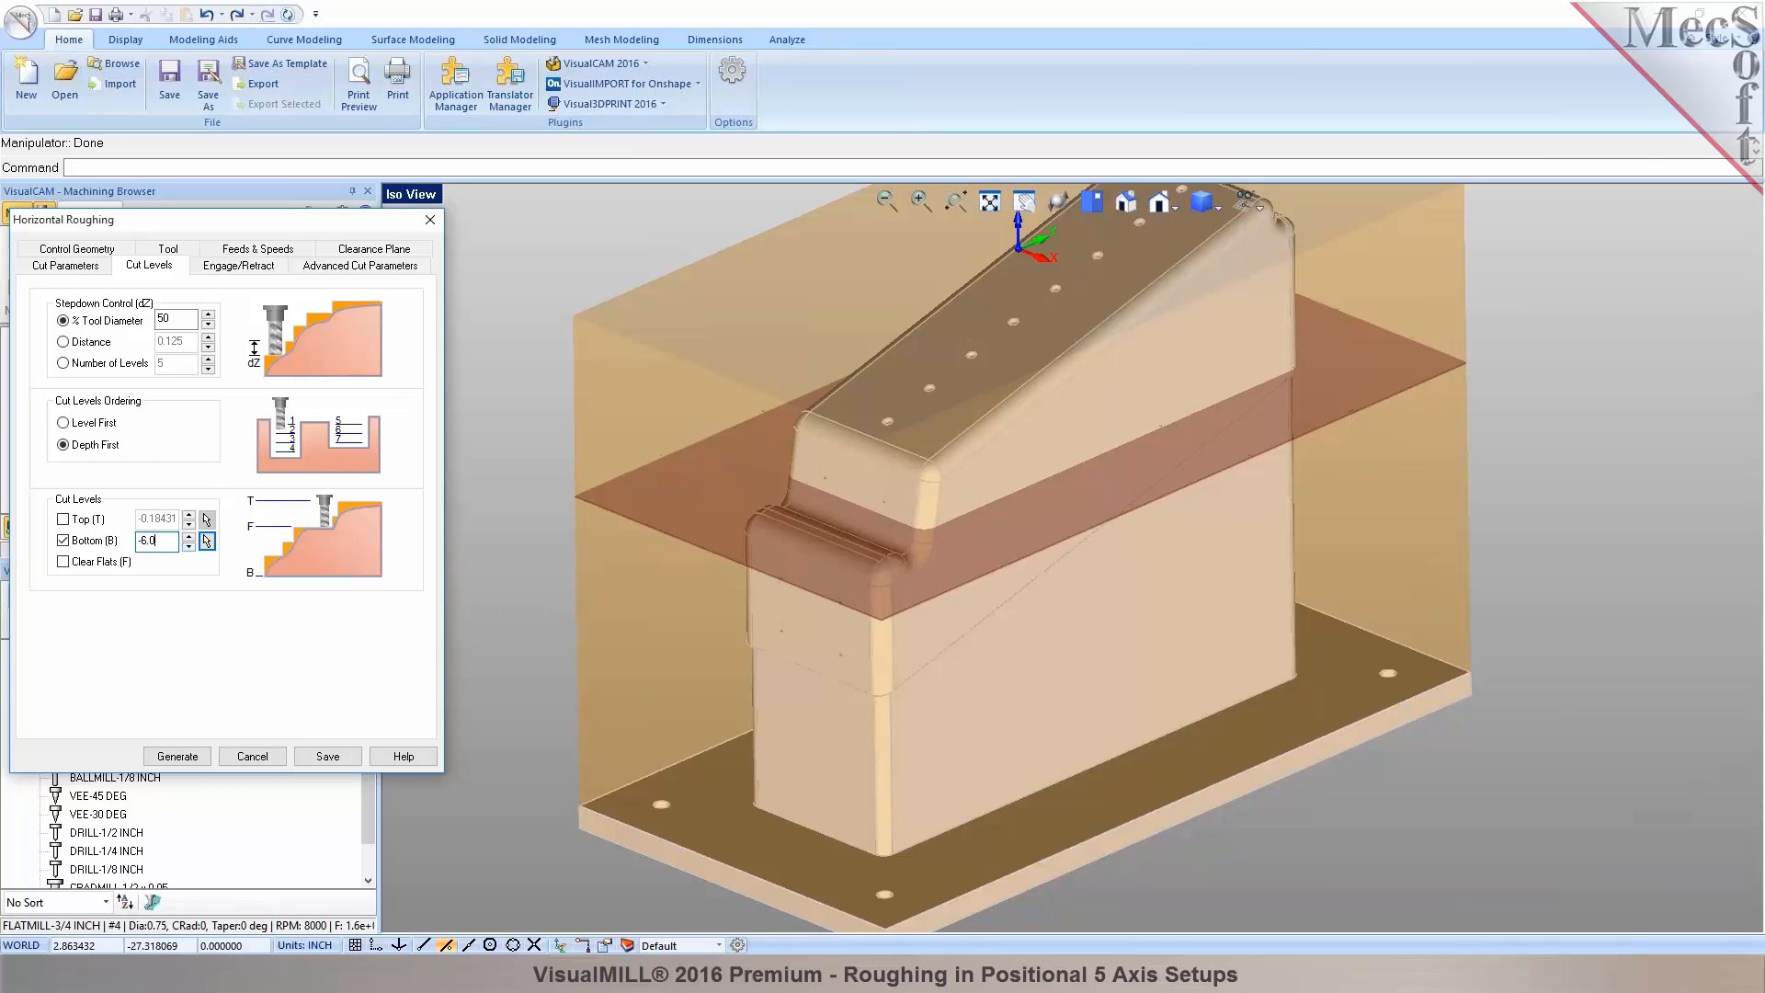
left_click(177, 757)
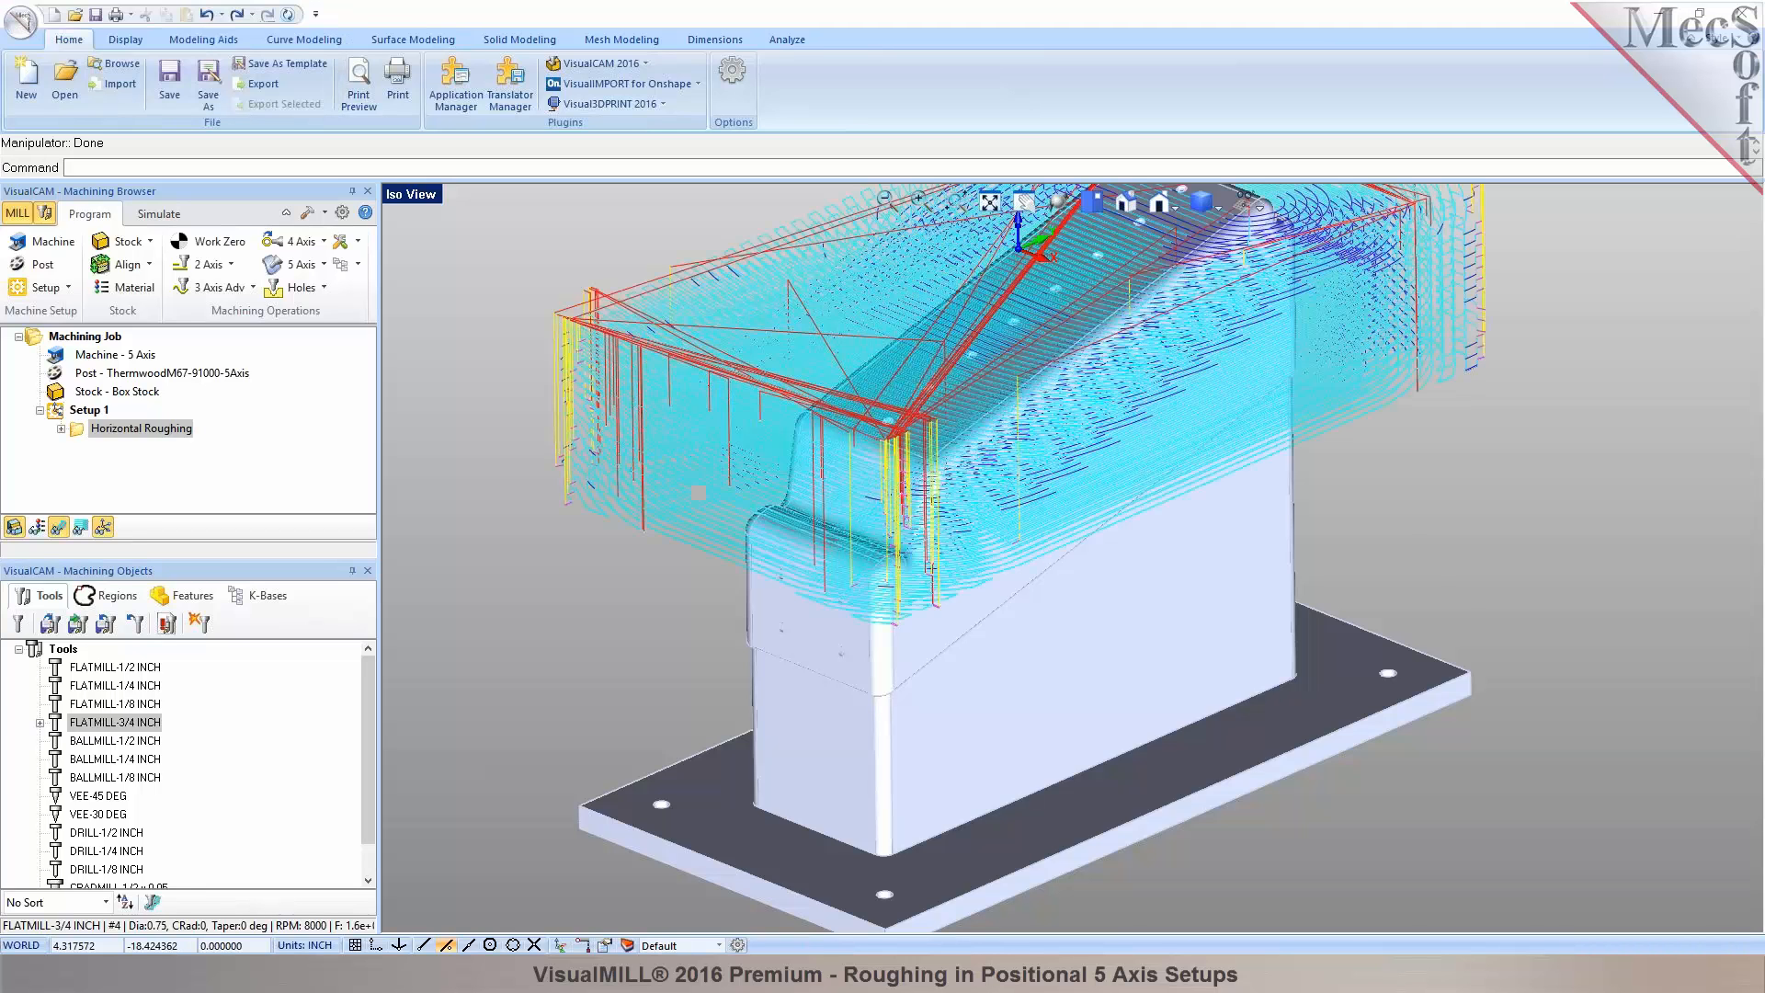
Inspect the roughing toolpath level by level down to Z level 15, then reopen Horizontal Roughing.
scroll(927, 636, "down", 2)
middle_click_drag(928, 636, 958, 634)
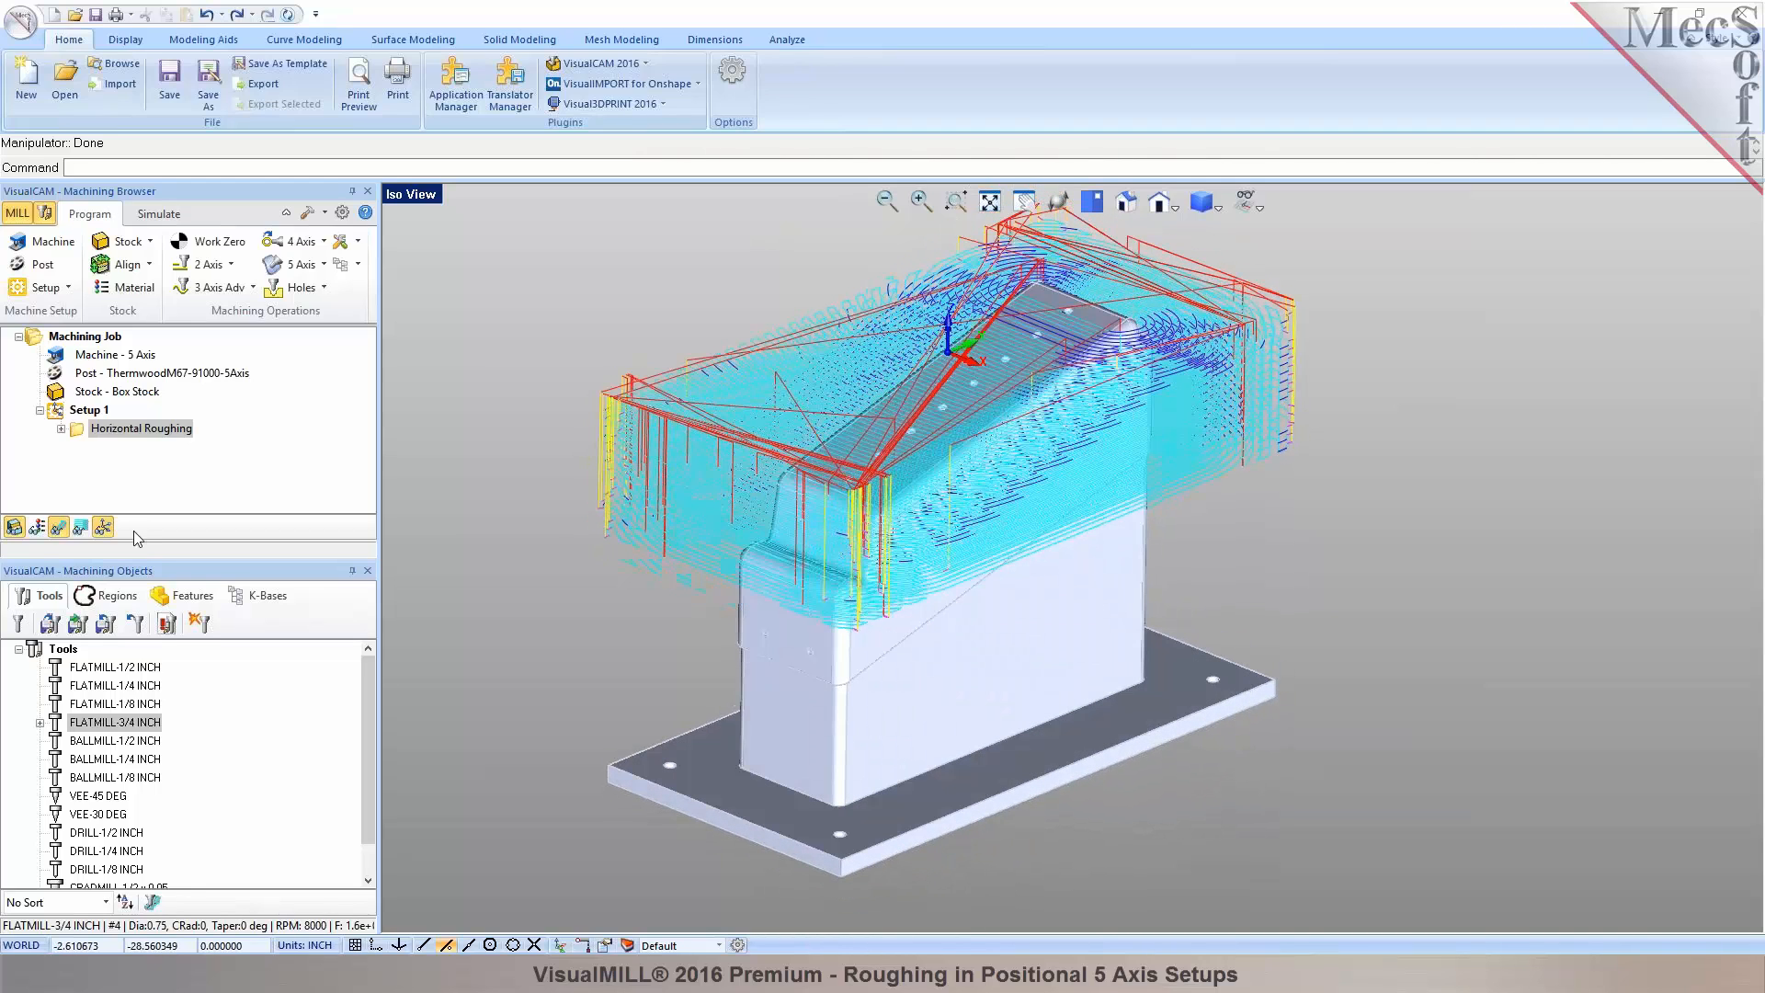
left_click(81, 527)
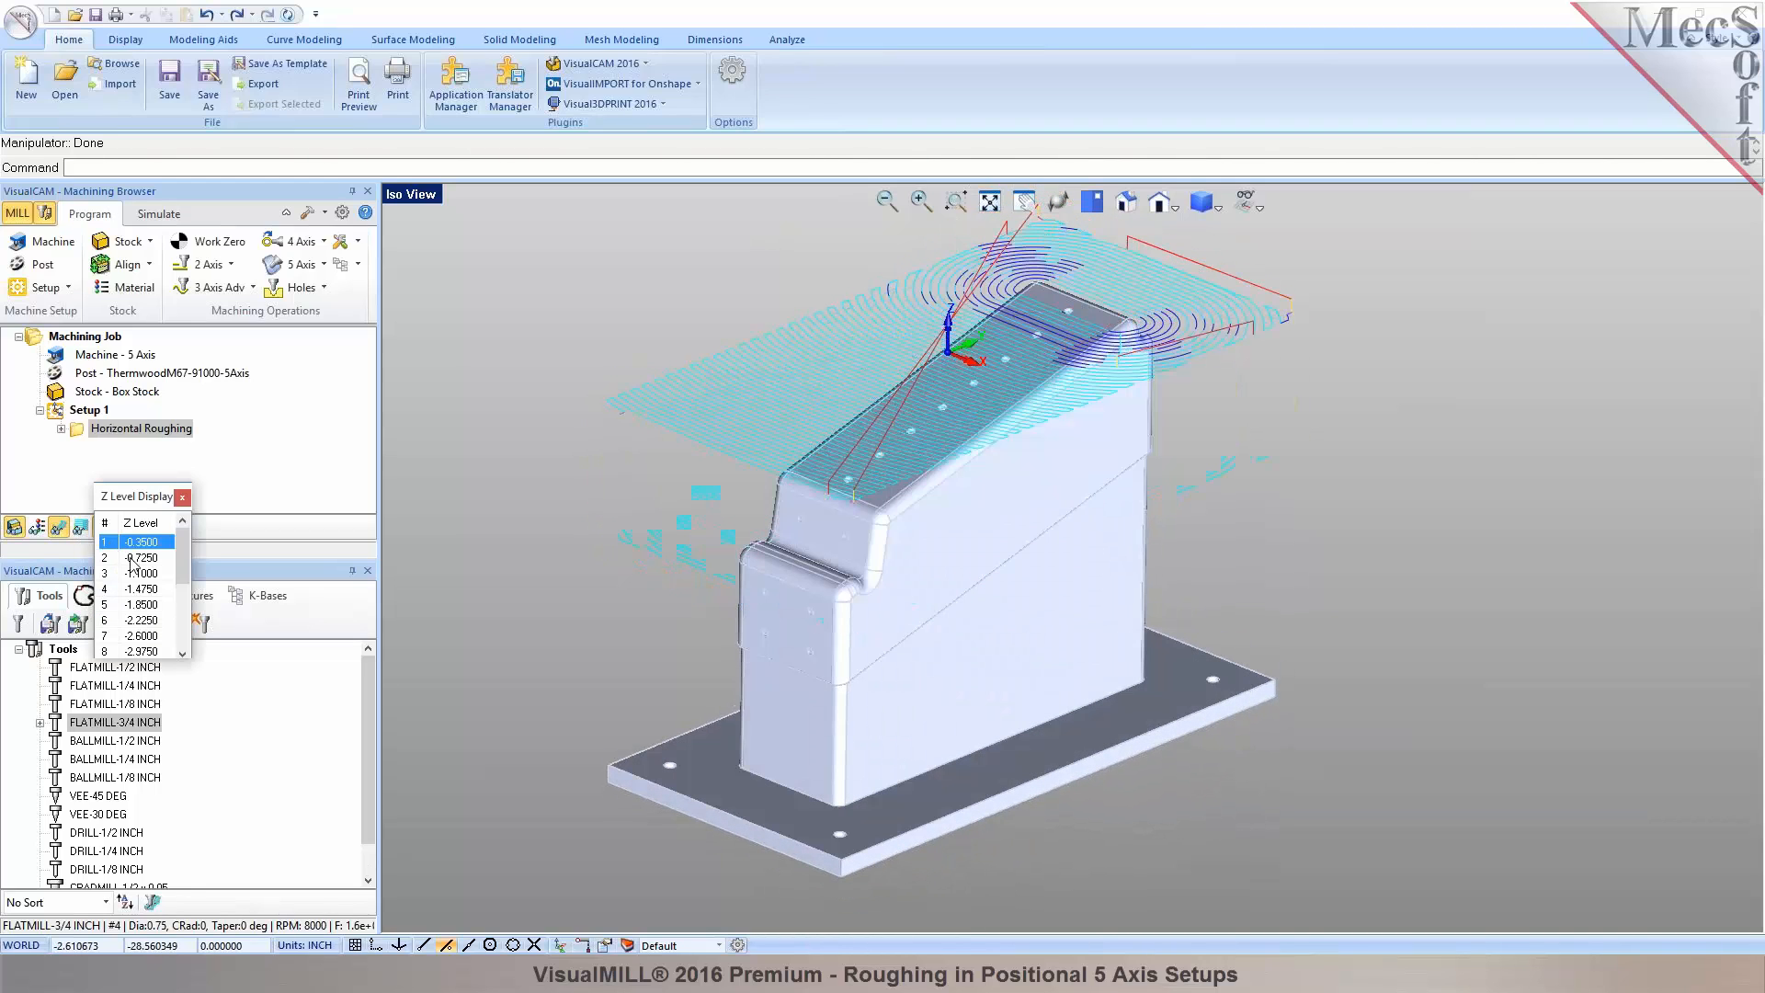
left_click(133, 557)
left_click(136, 573)
left_click(139, 589)
left_click(141, 604)
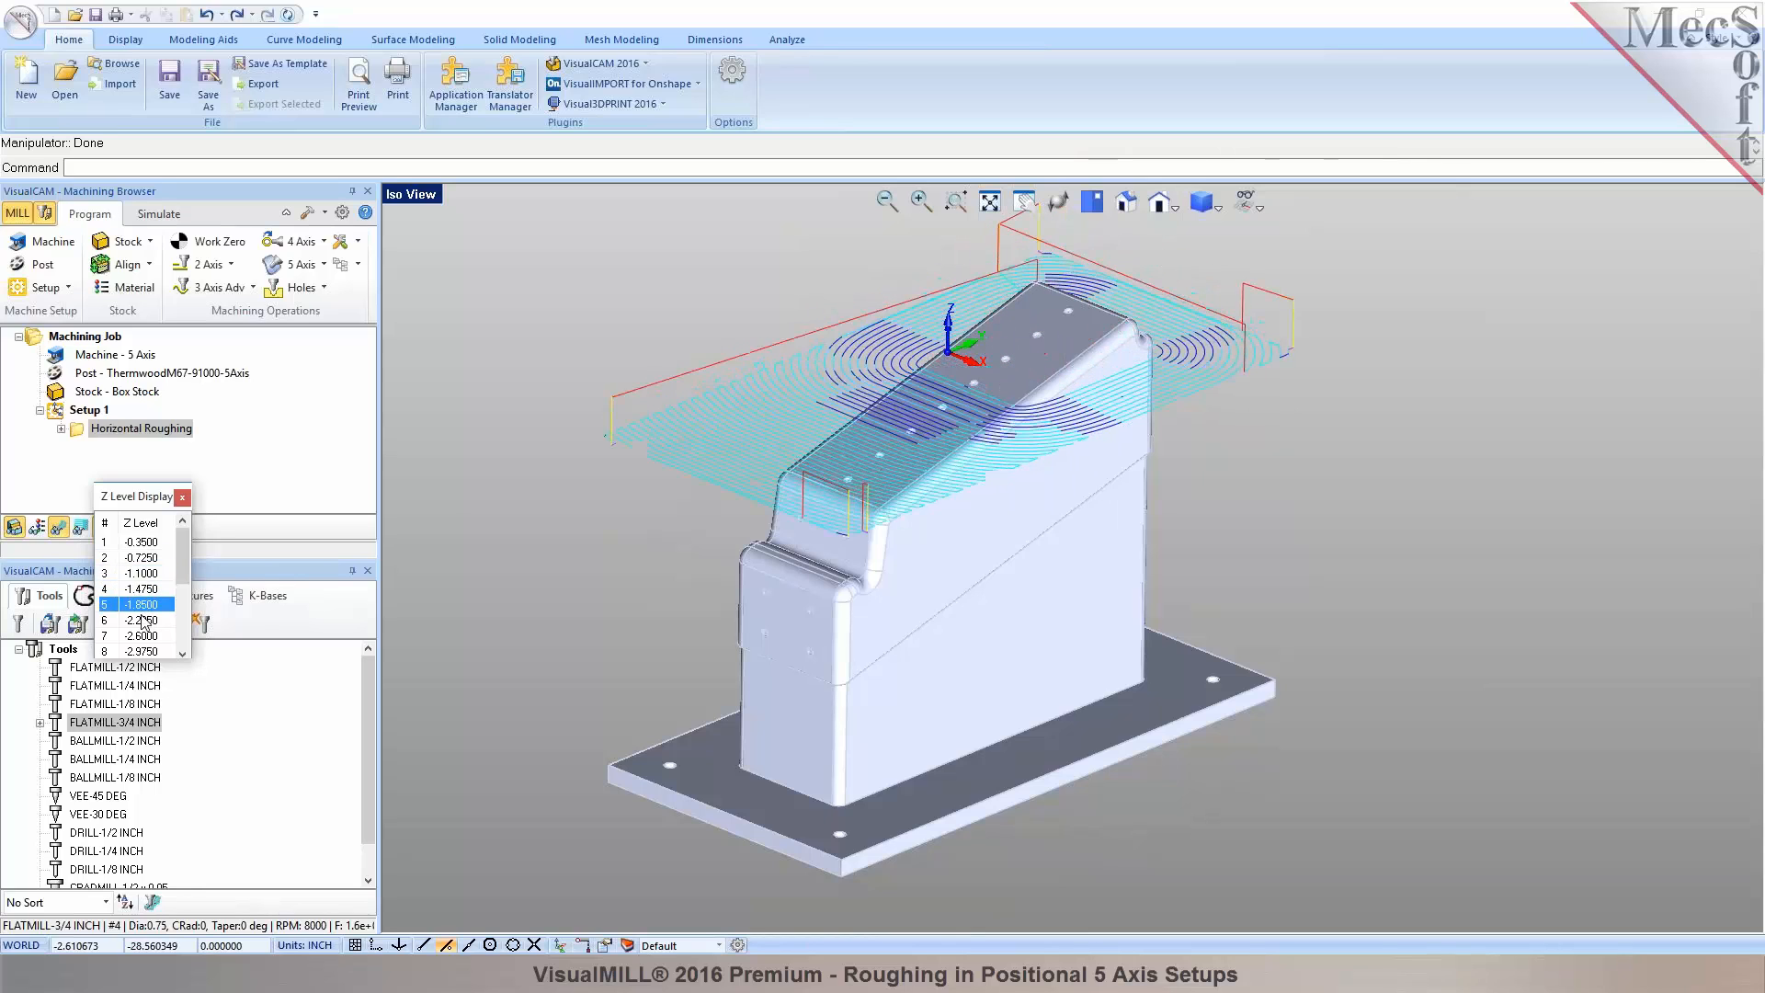
left_click(144, 620)
left_click(148, 635)
left_click(149, 653)
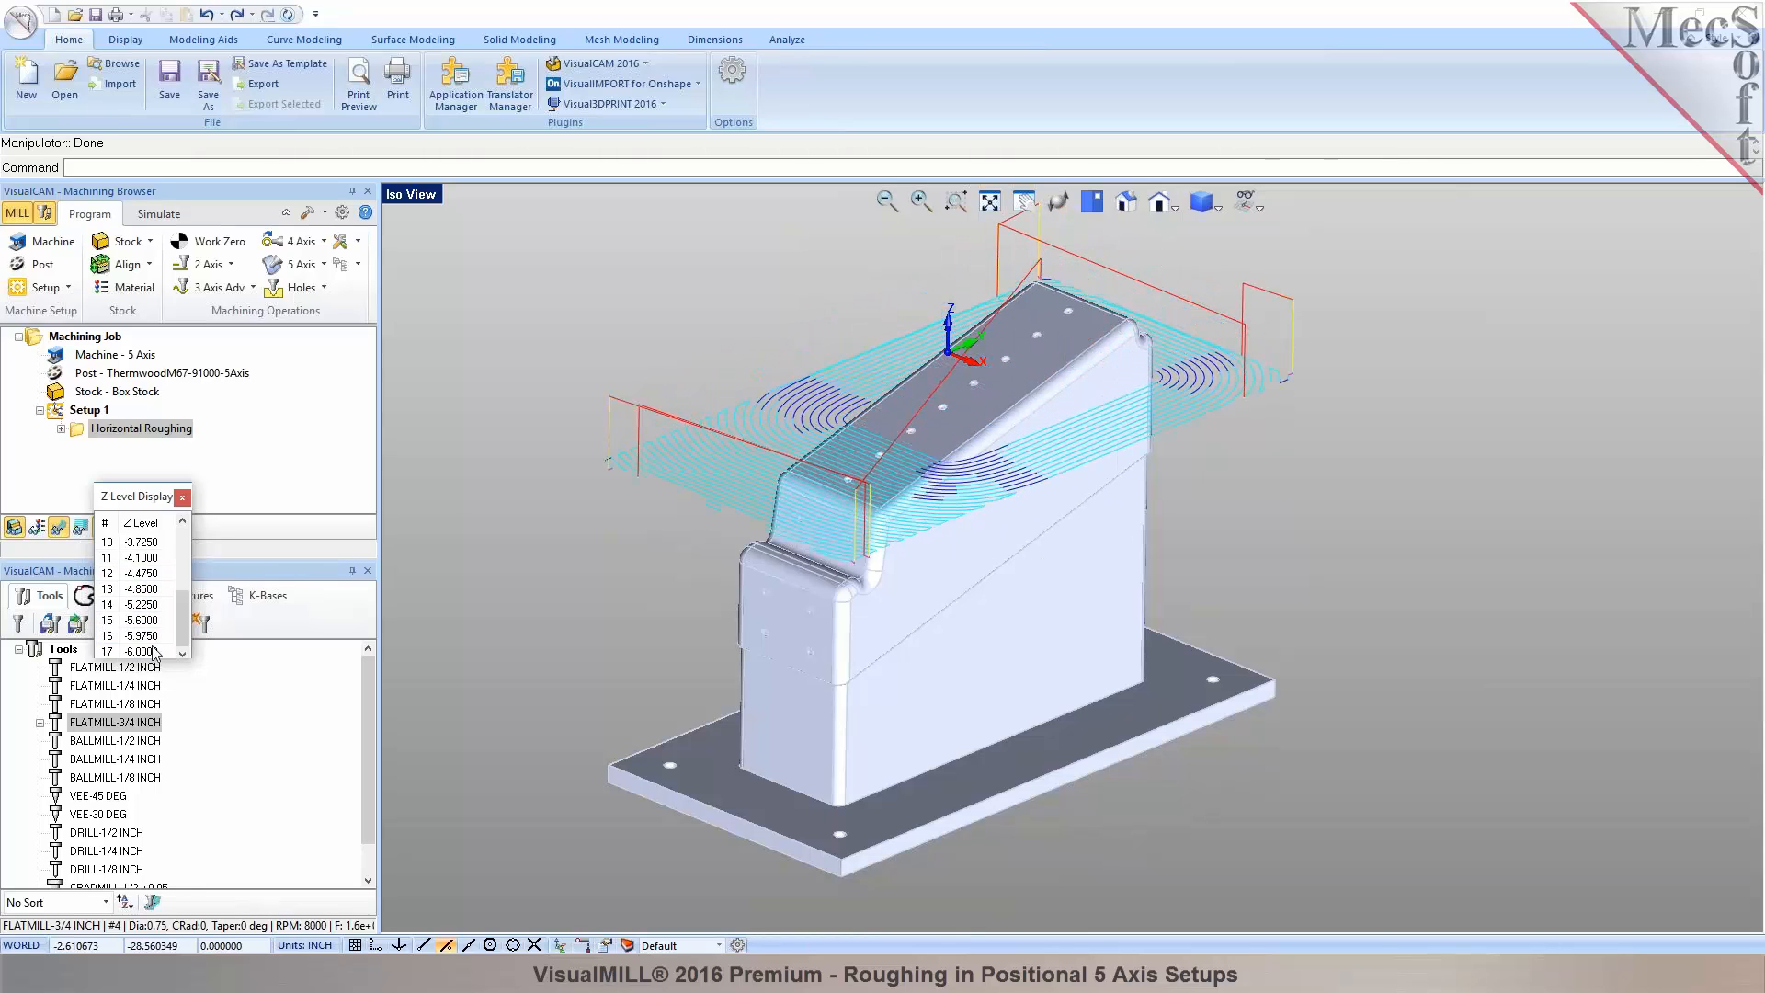
left_click(153, 652)
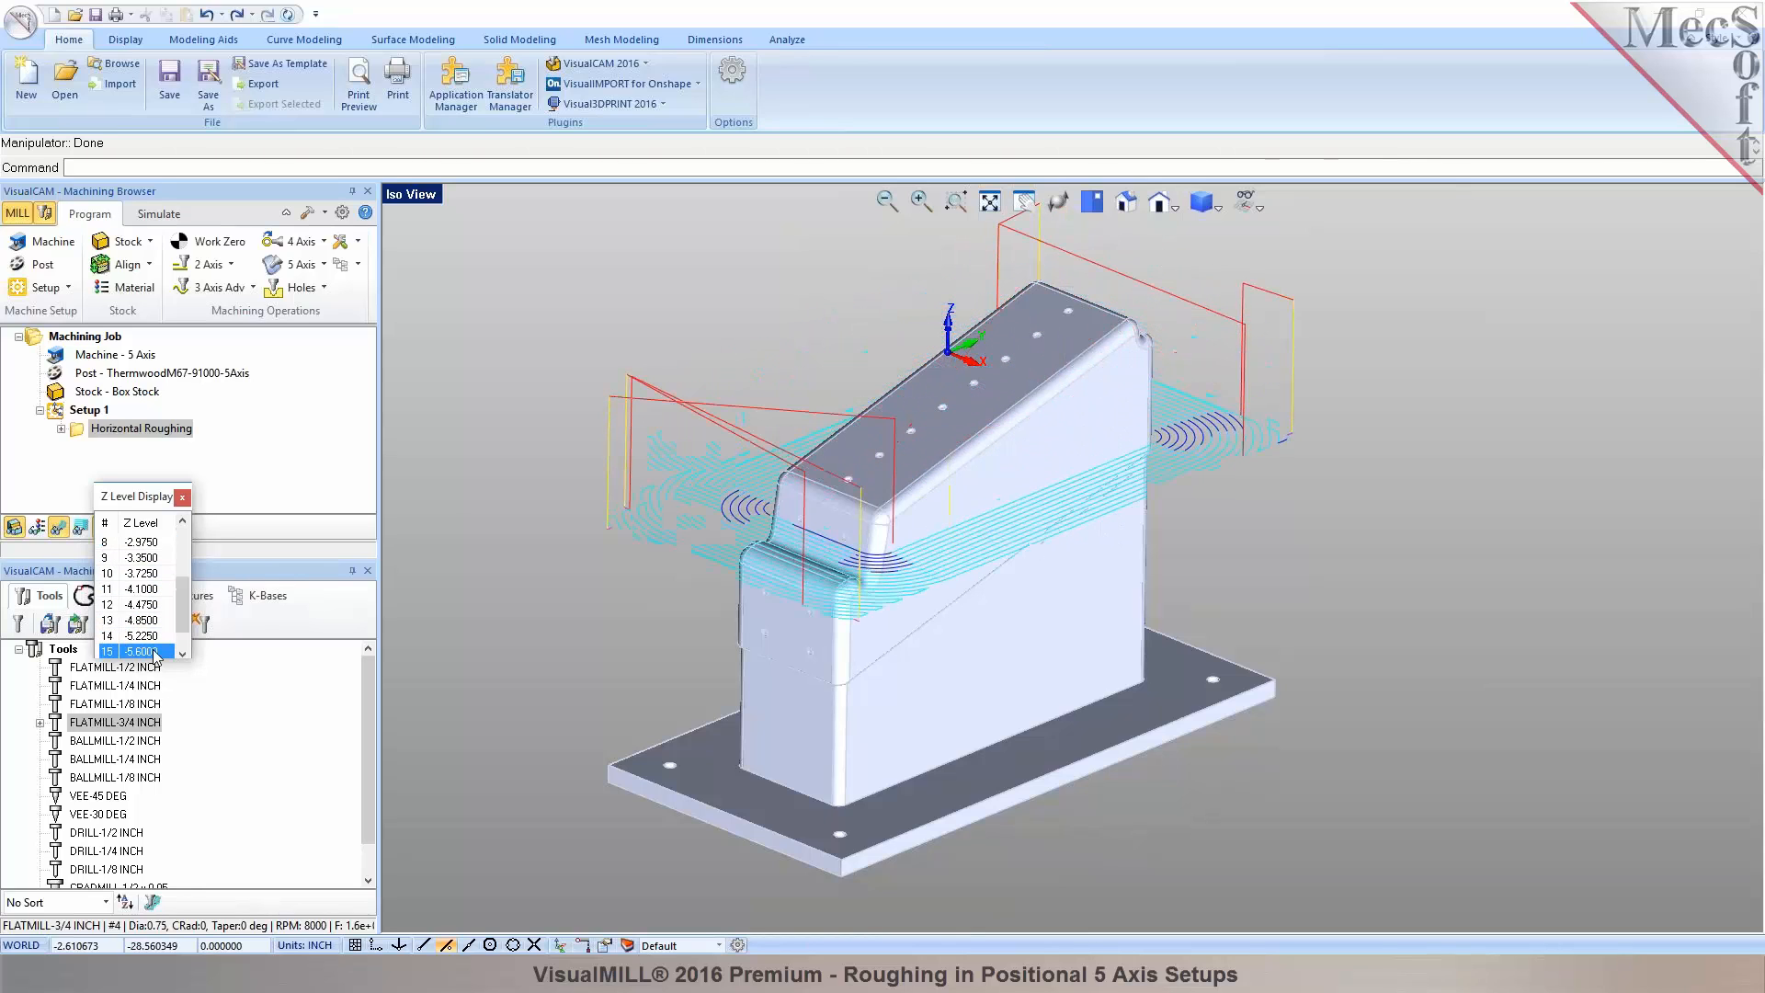
left_click(183, 499)
double_click(78, 434)
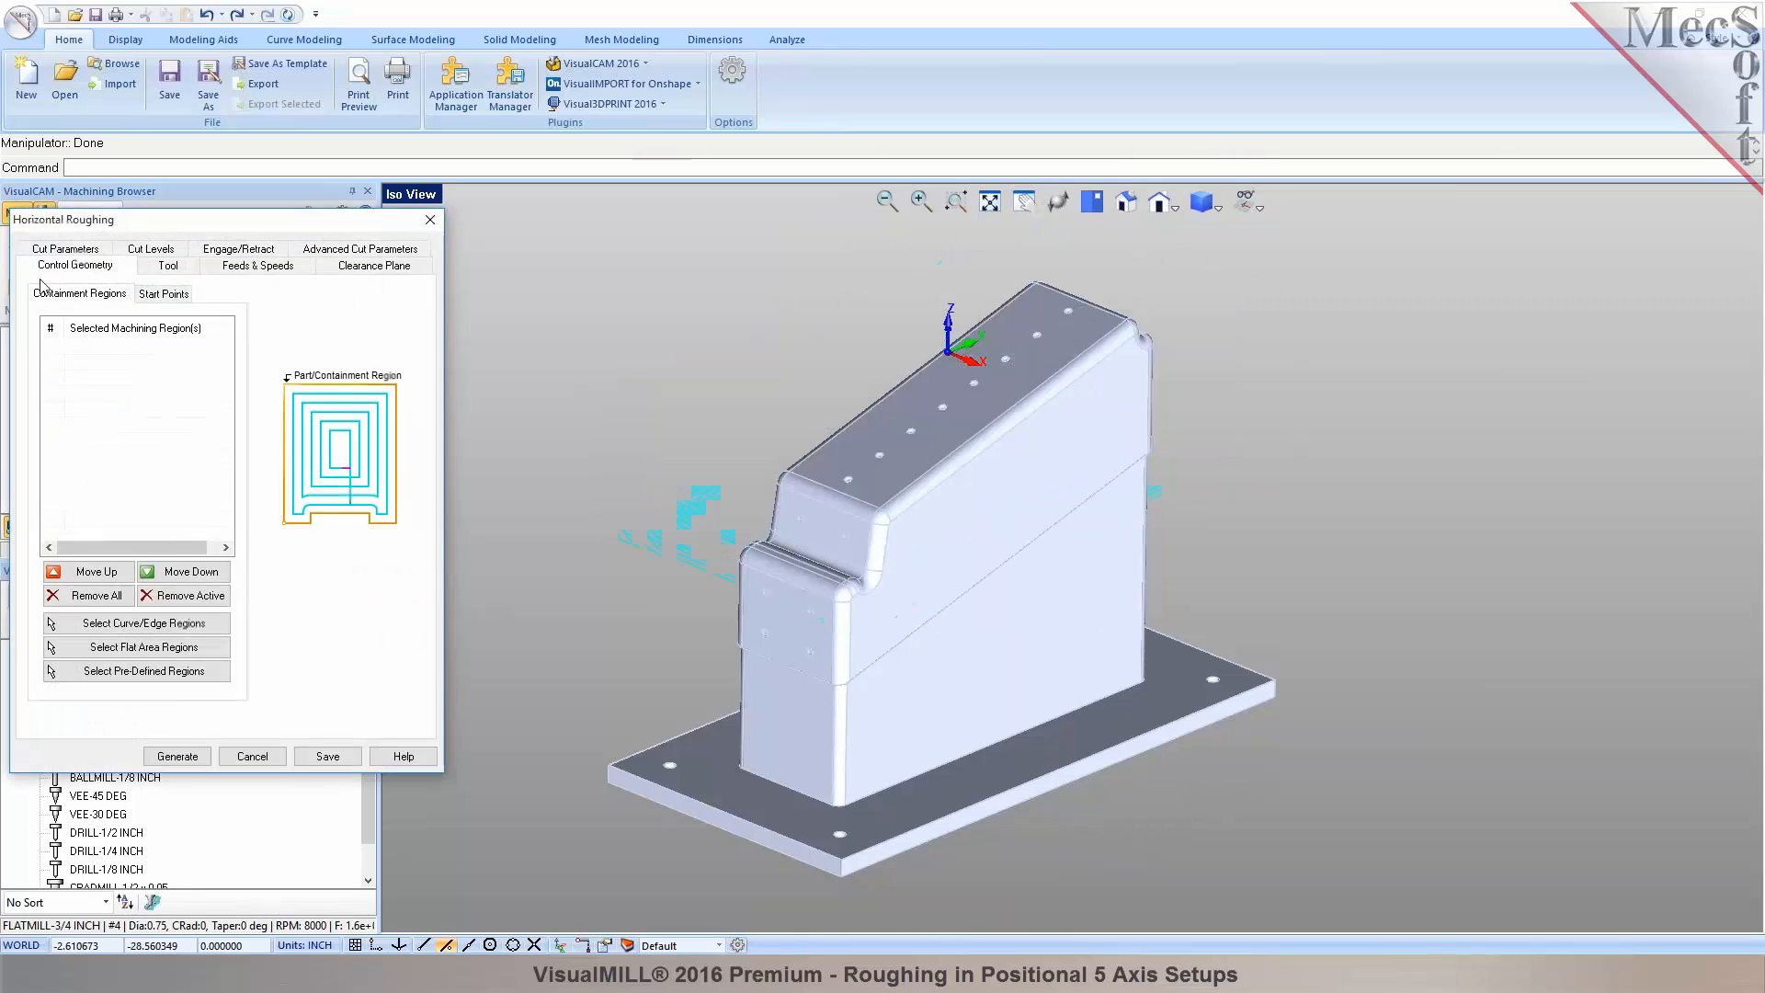
Review the cut levels and cancel the roughing settings unchanged.
left_click(61, 256)
left_click(140, 266)
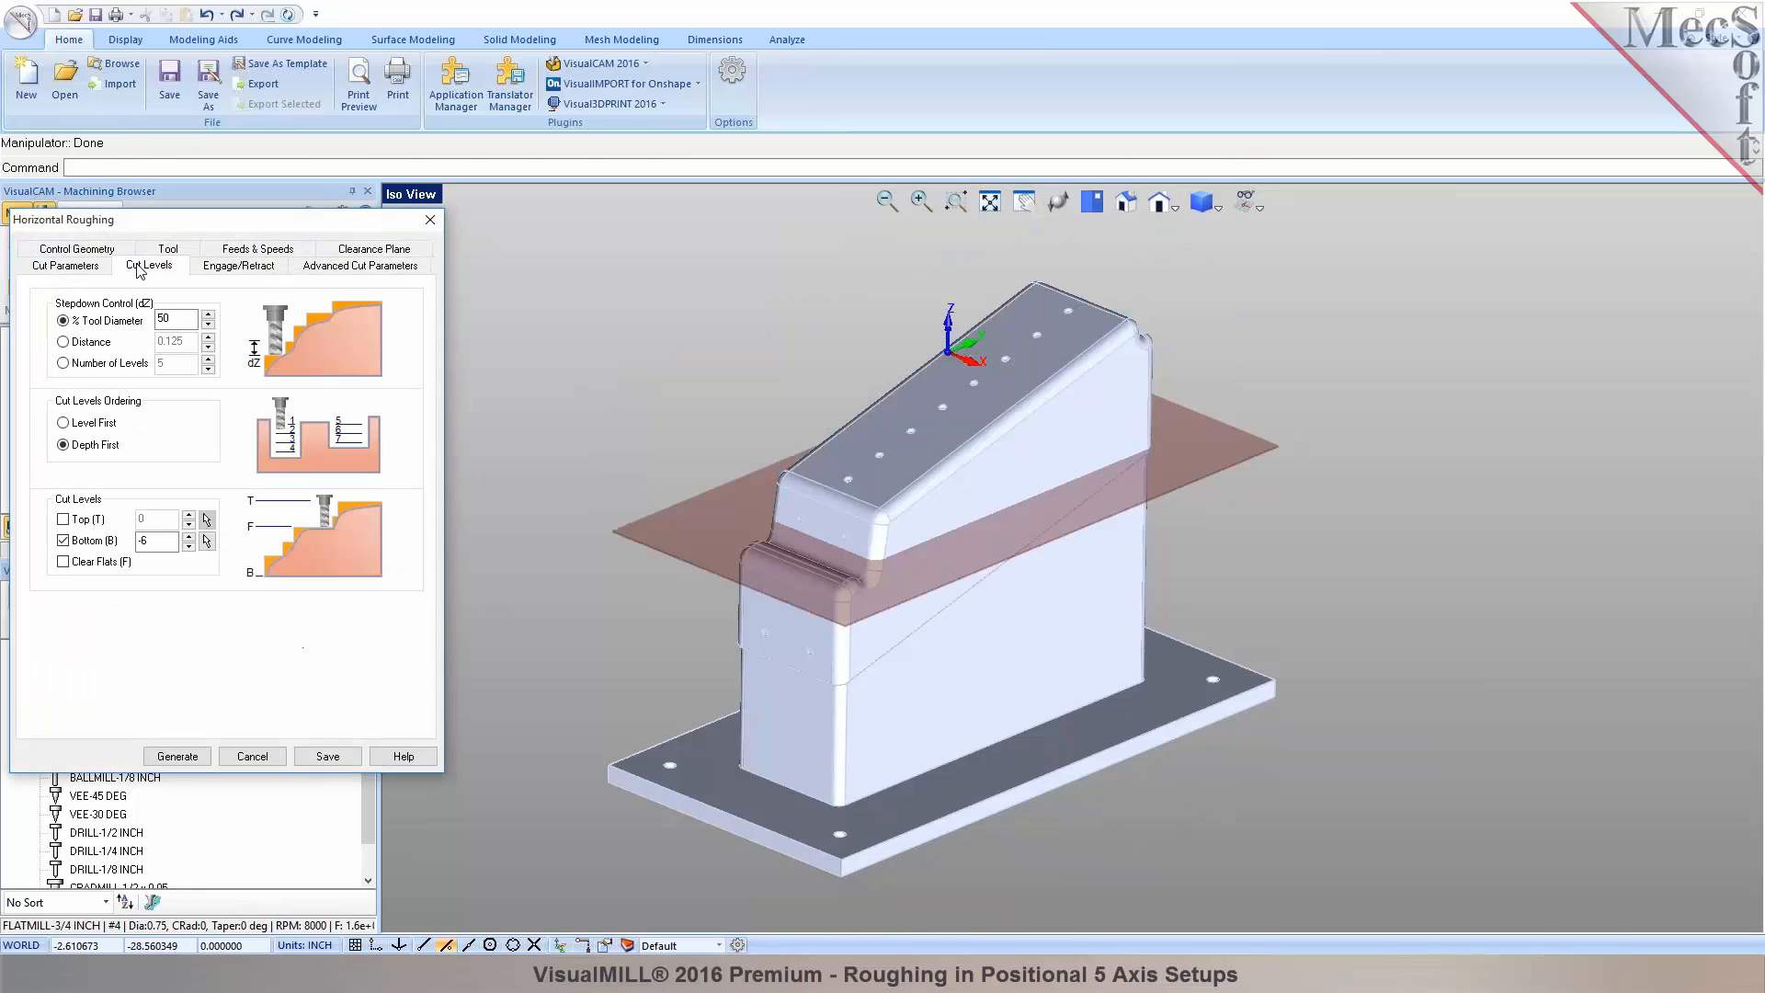
left_click(260, 759)
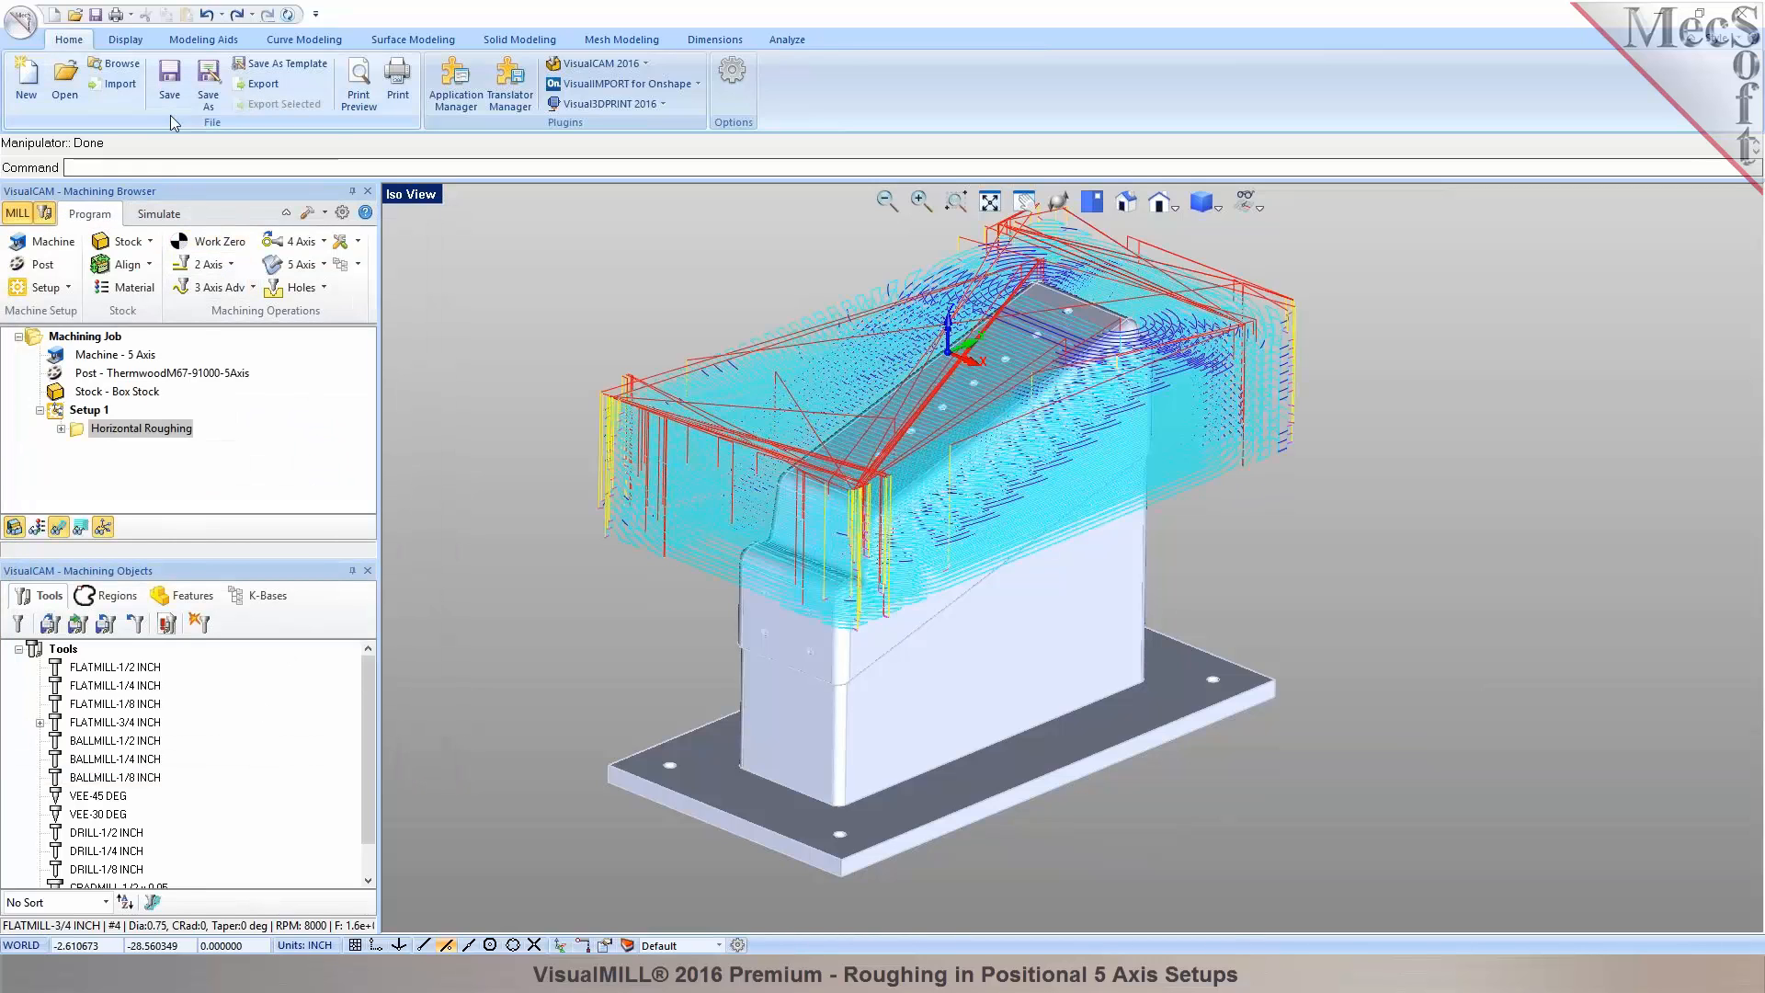
Save the project as MP6V-20.vcp, replacing the existing file.
left_click(204, 107)
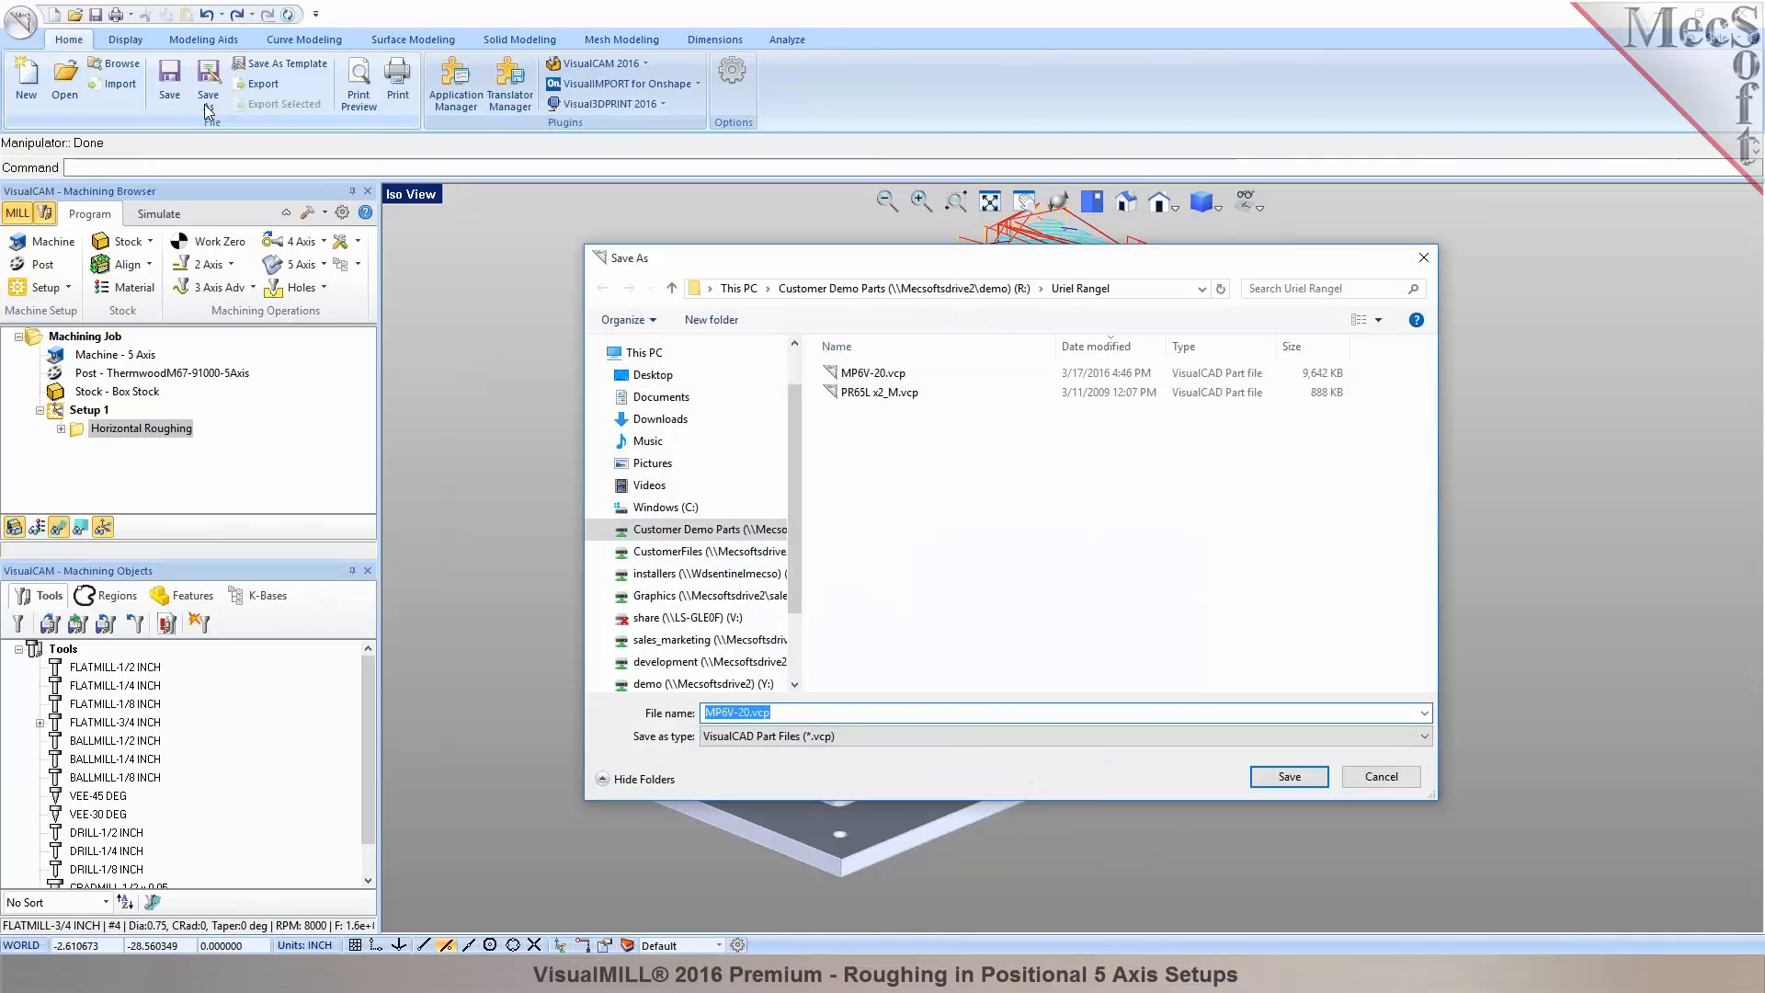
left_click(1296, 780)
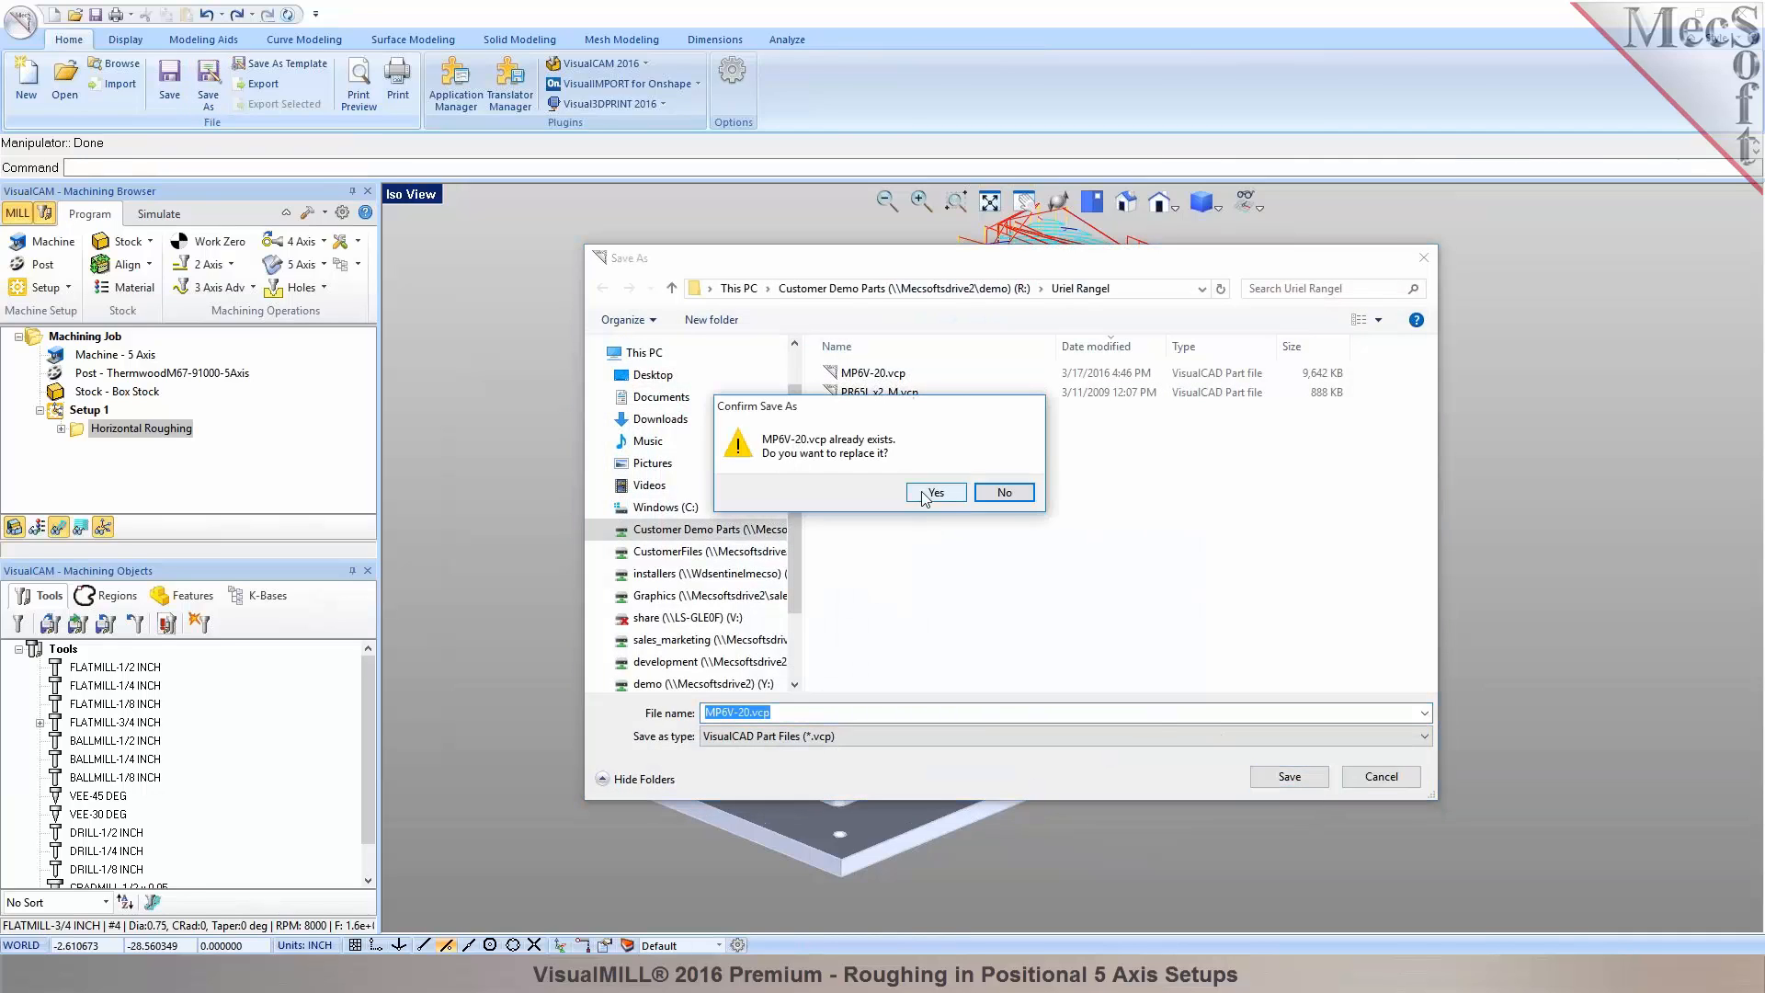
left_click(931, 496)
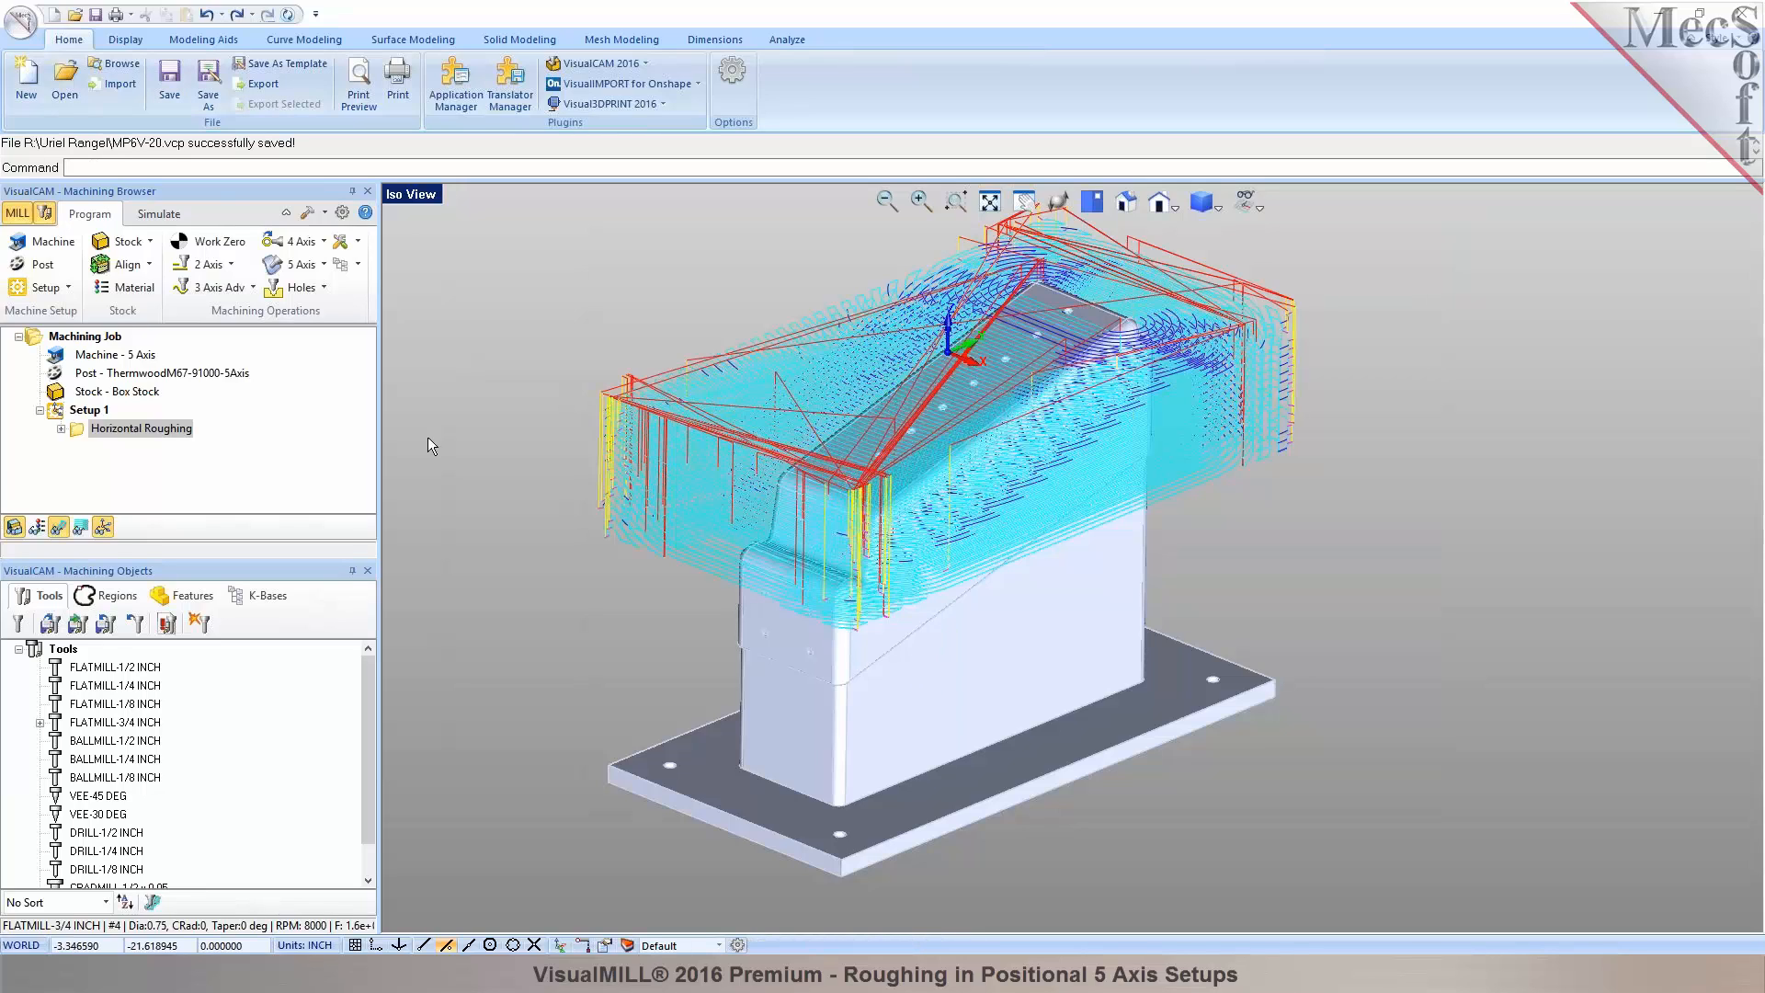
Show the stock box and start simulating Horizontal Roughing at a faster playback speed.
left_click(179, 218)
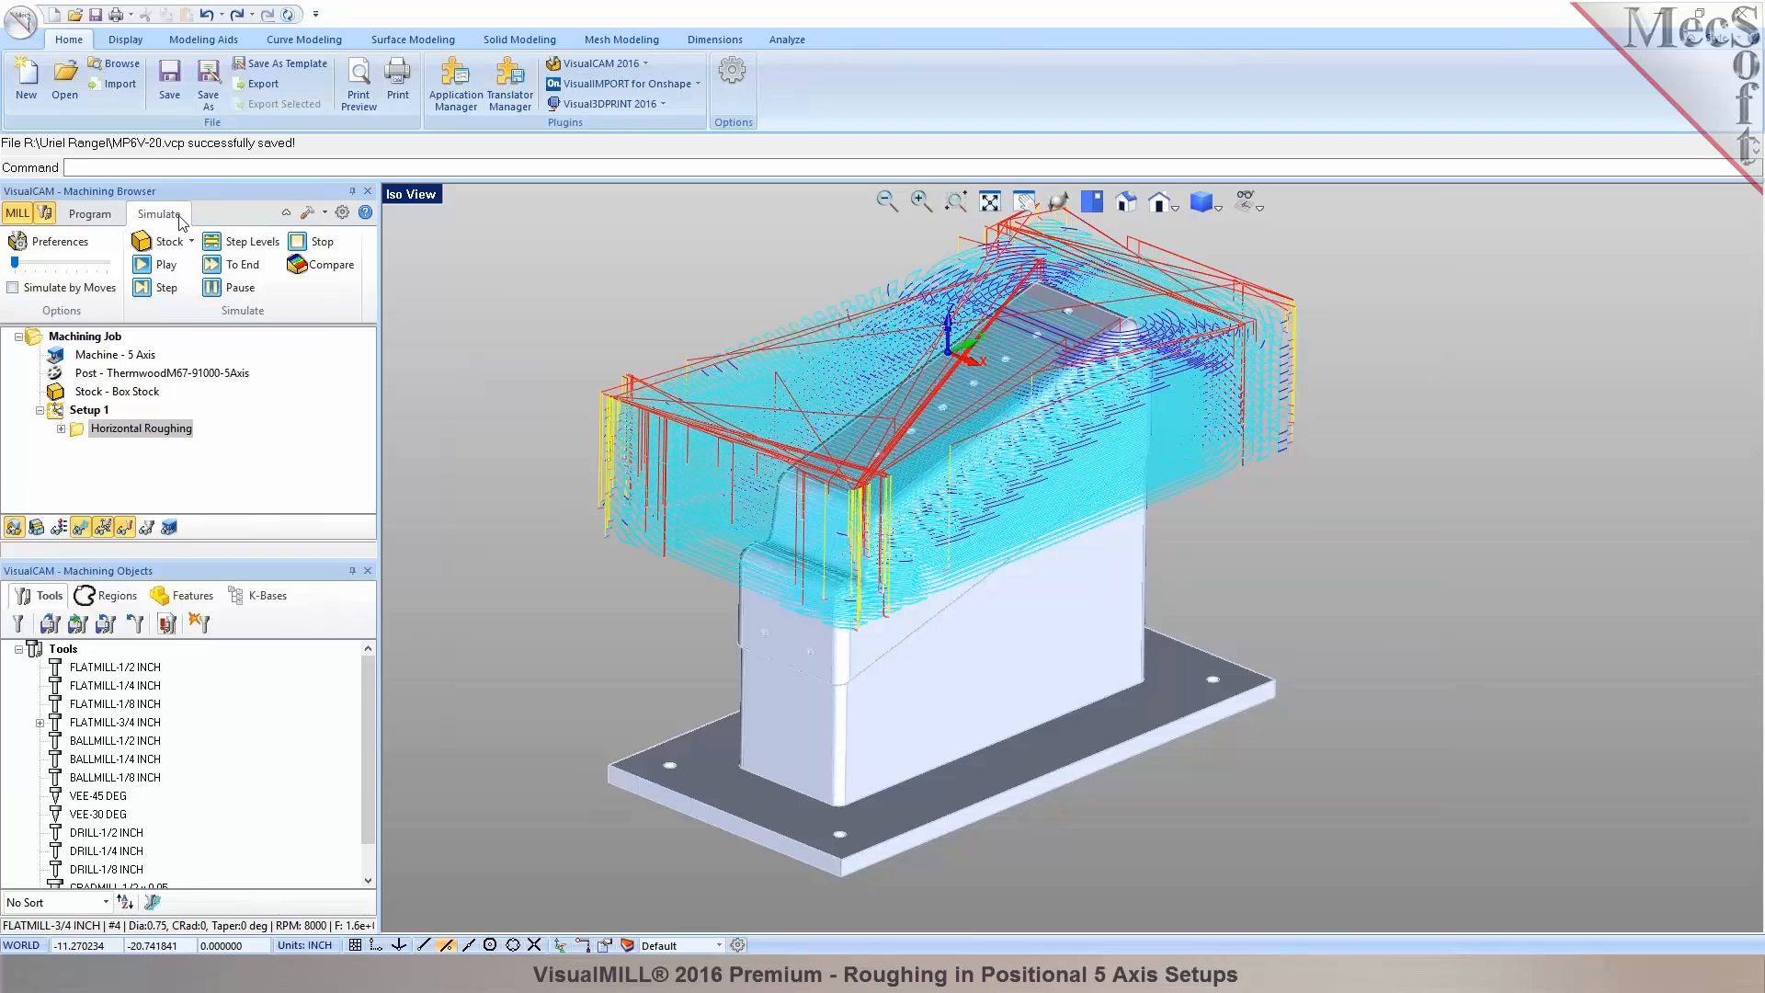
left_click(15, 527)
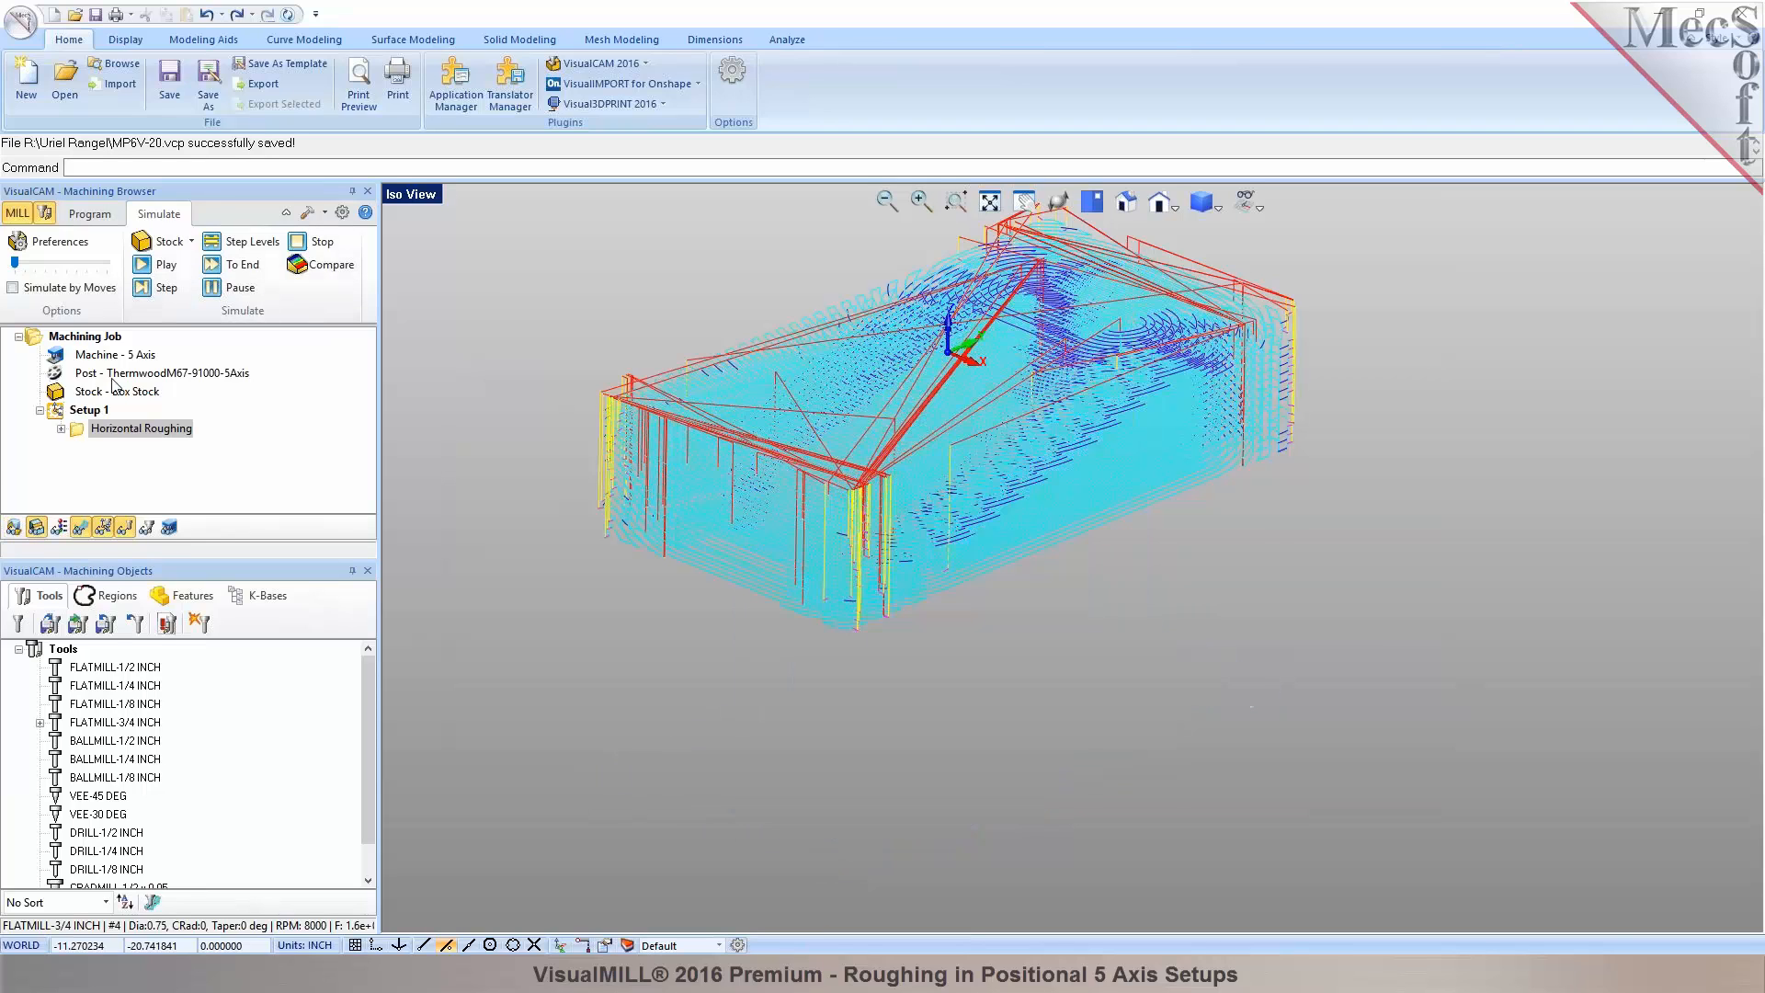
left_click(114, 393)
left_click(129, 430)
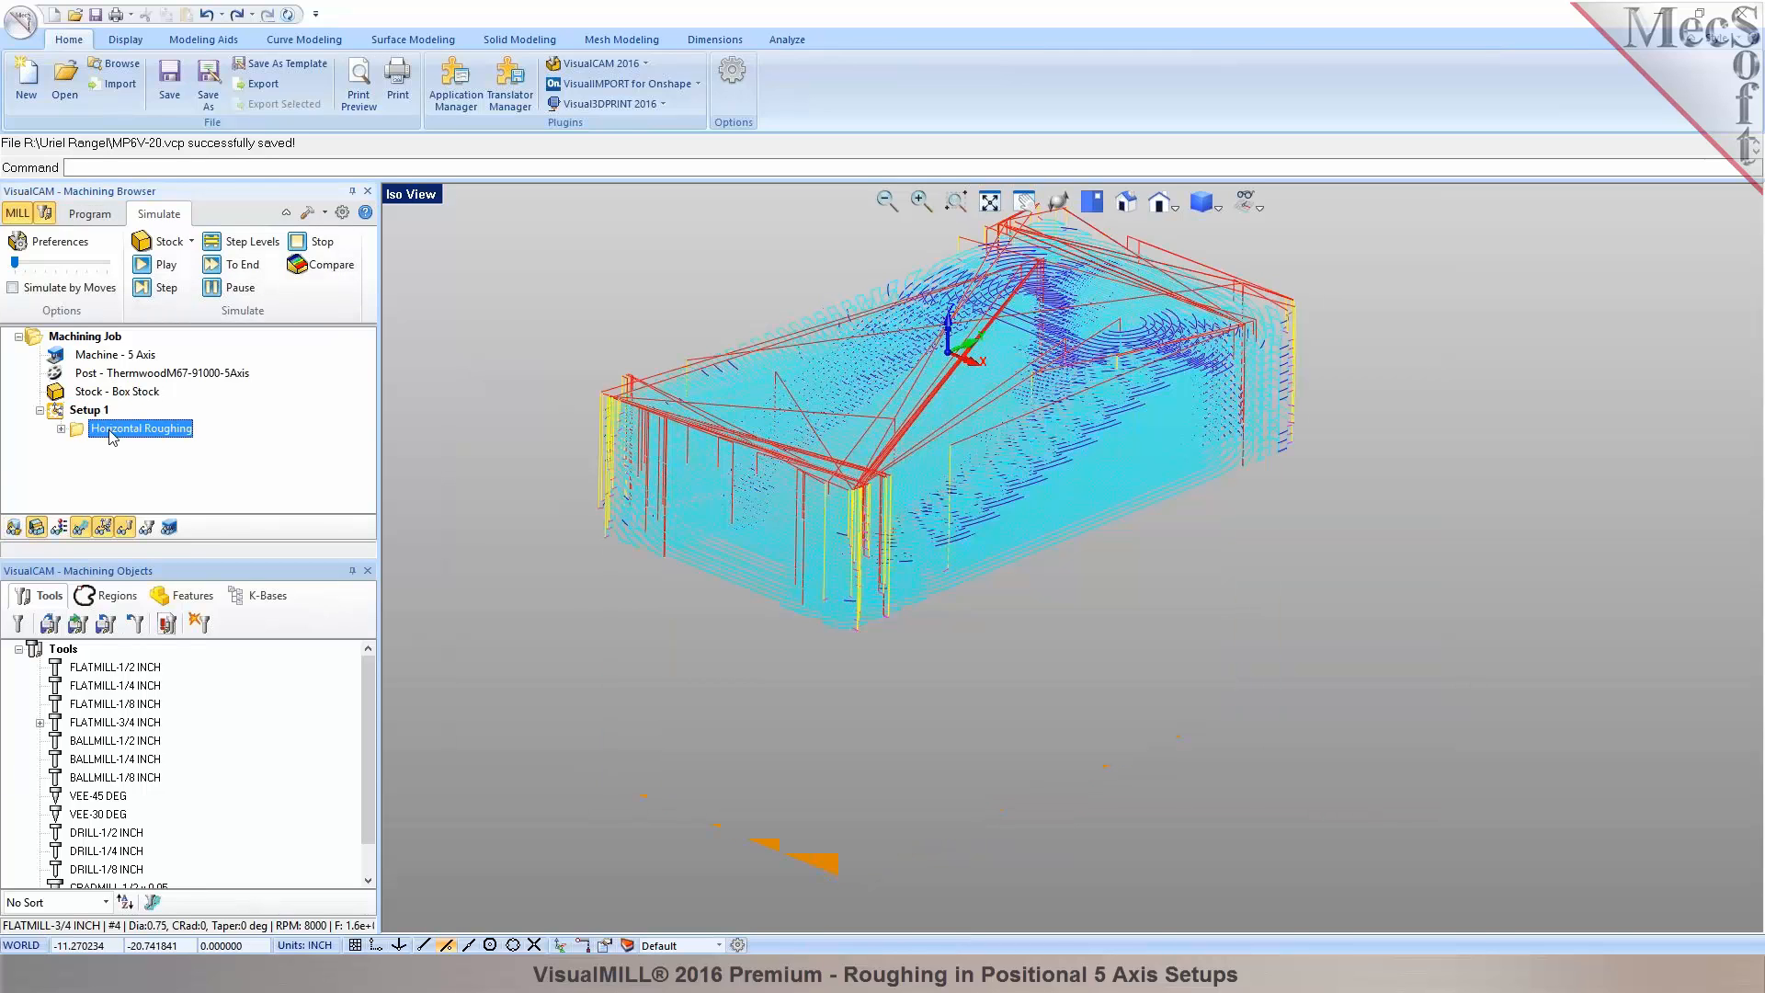
left_click(158, 265)
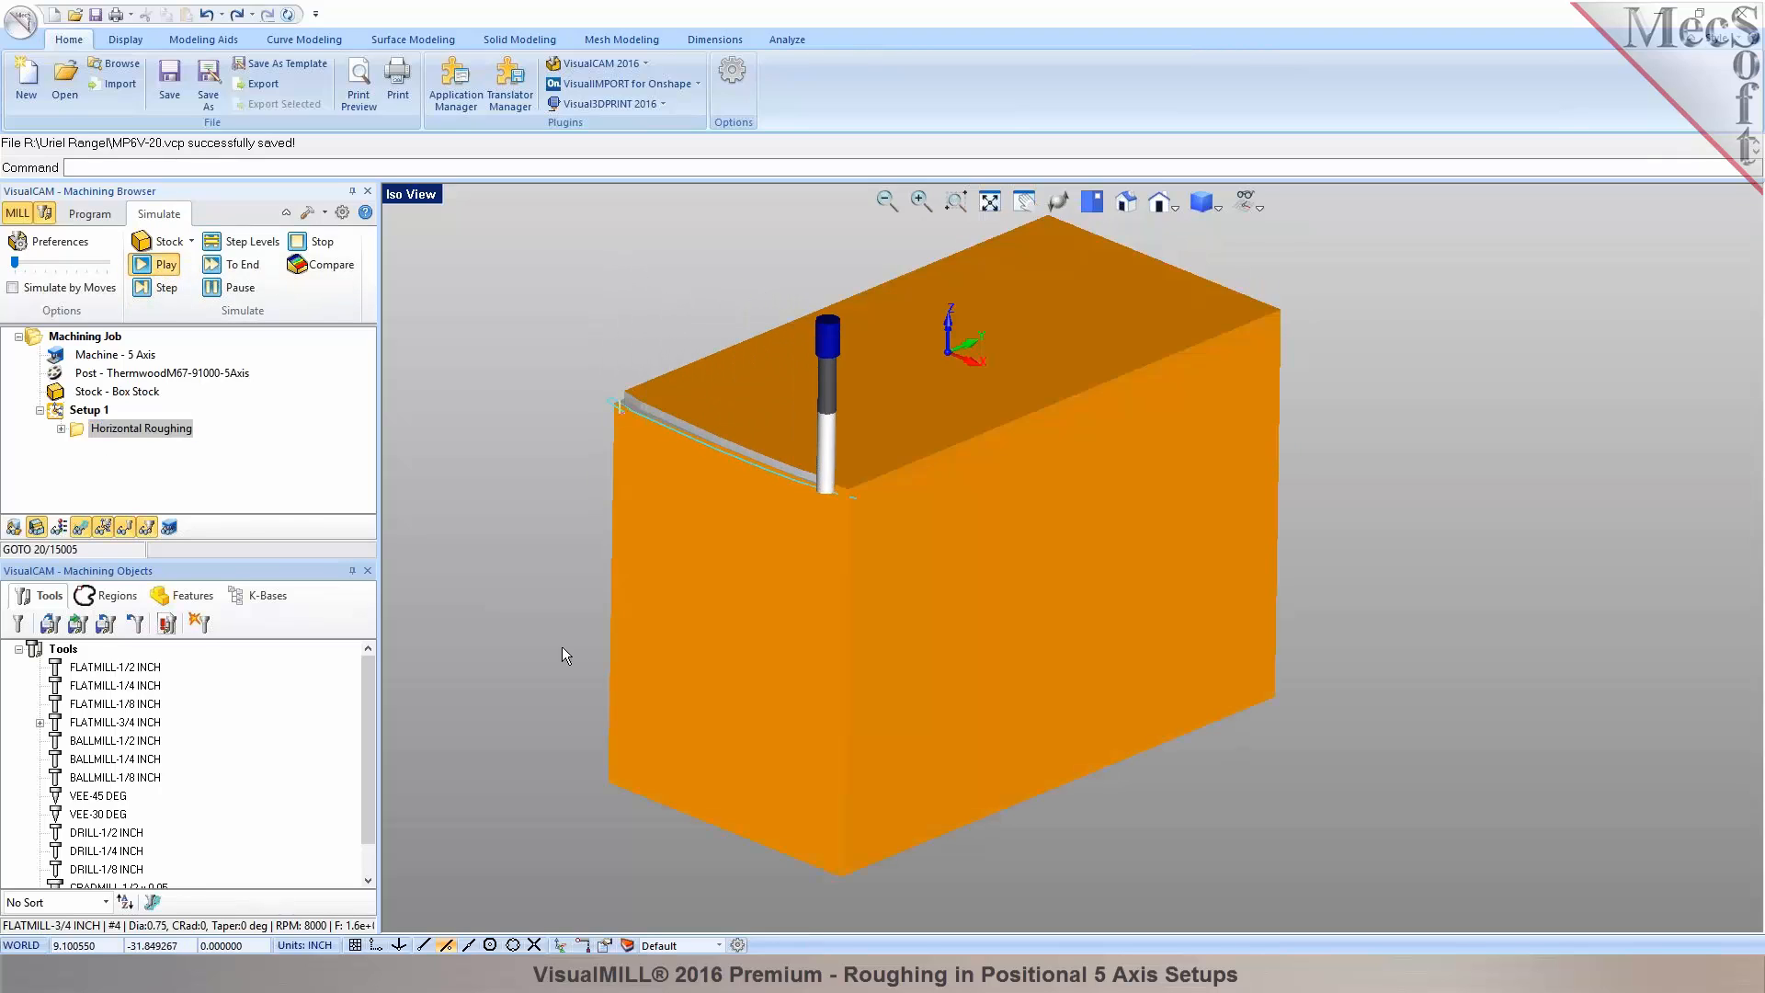
scroll(596, 670, "down", 2)
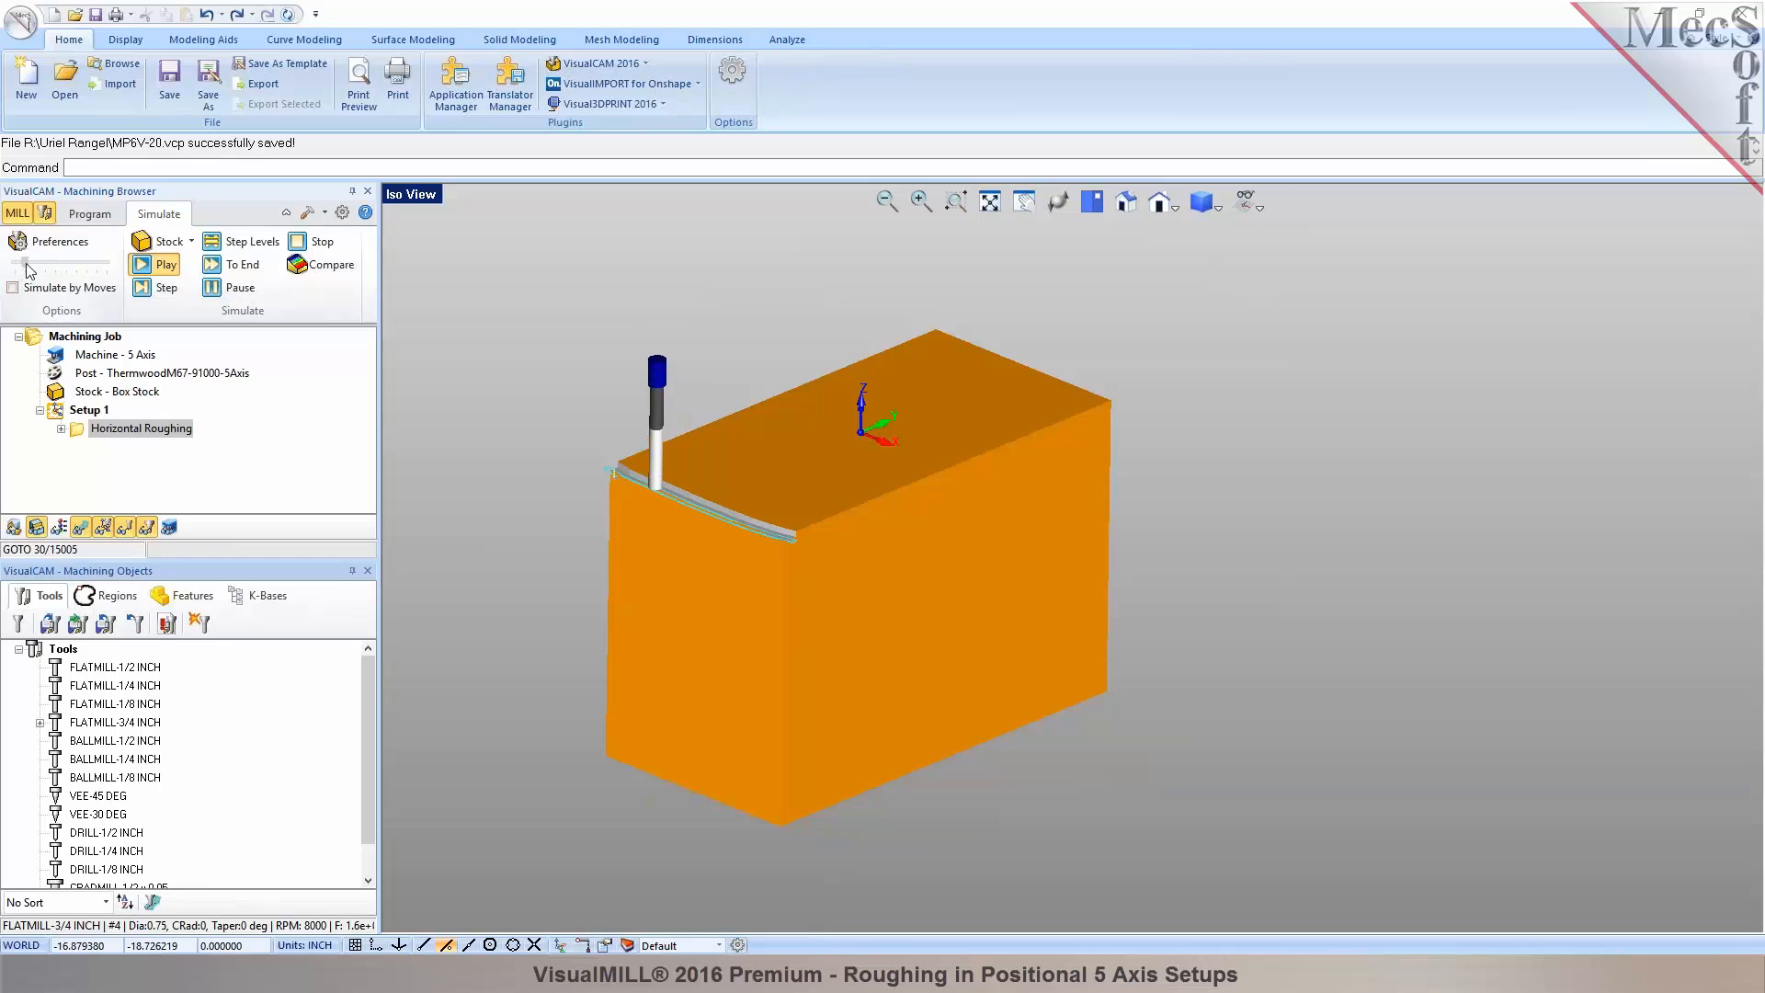
left_click_drag(15, 263, 76, 267)
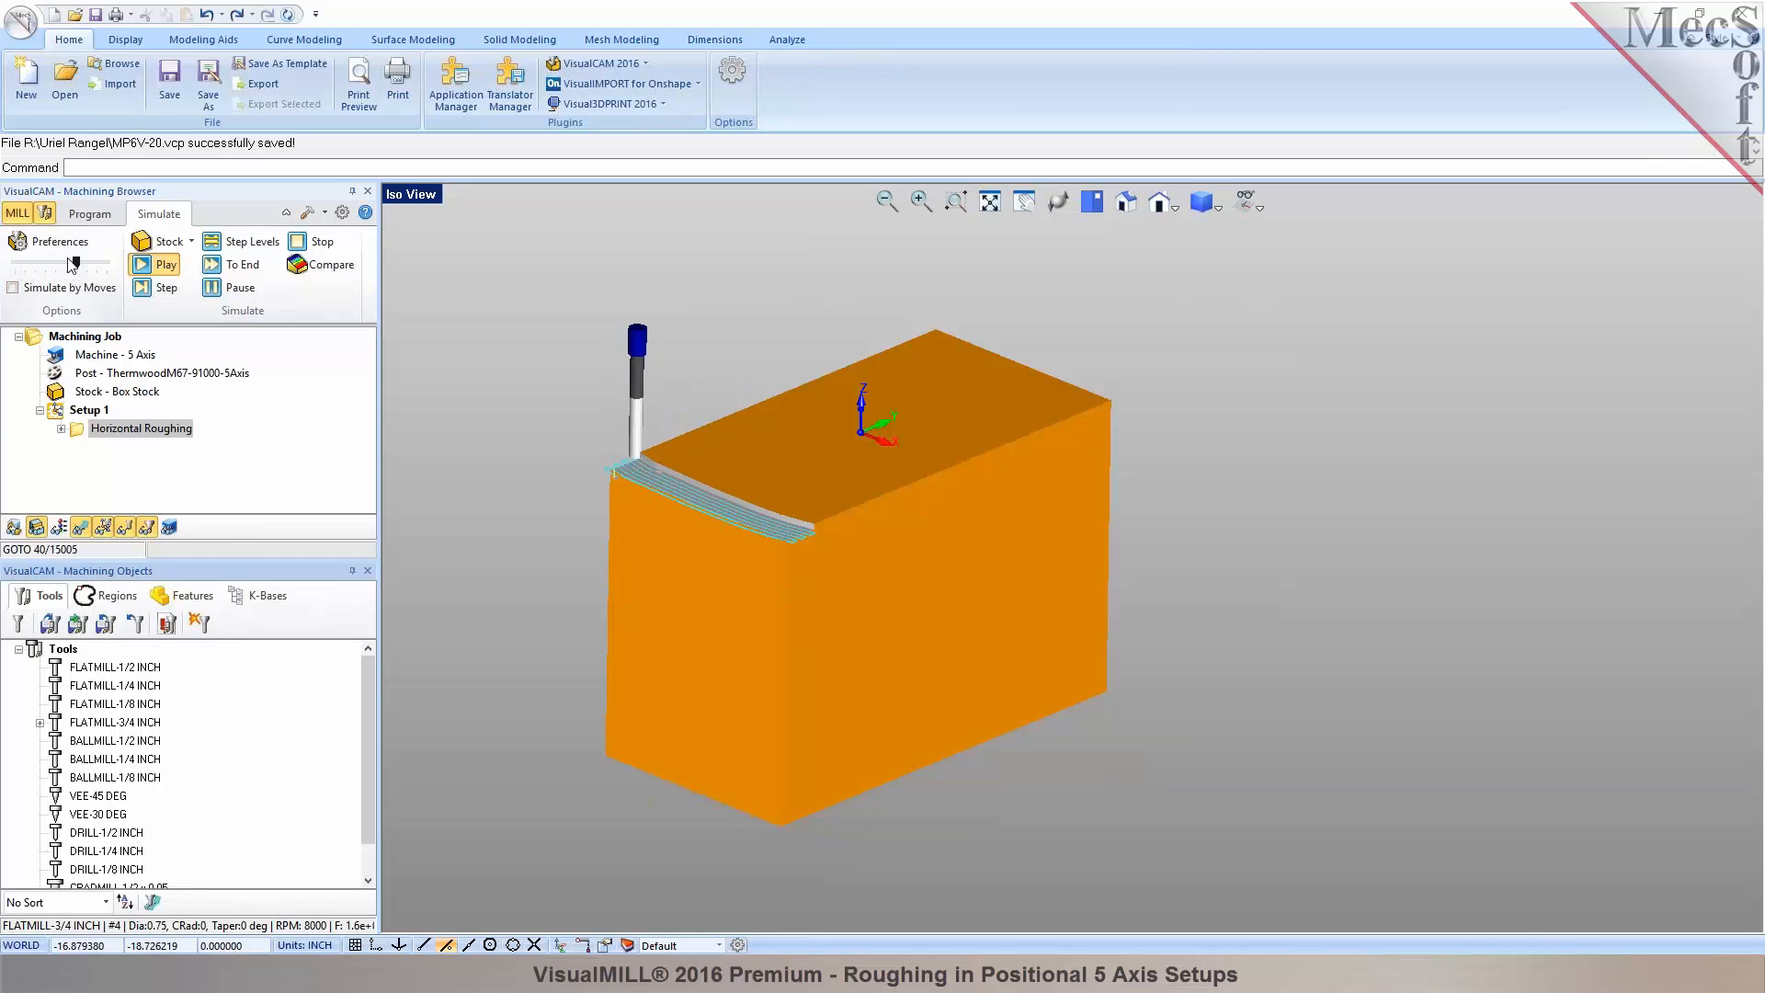
Set the simulation display interval to maximum and raise the playback speed further.
left_click(61, 242)
left_click(1041, 364)
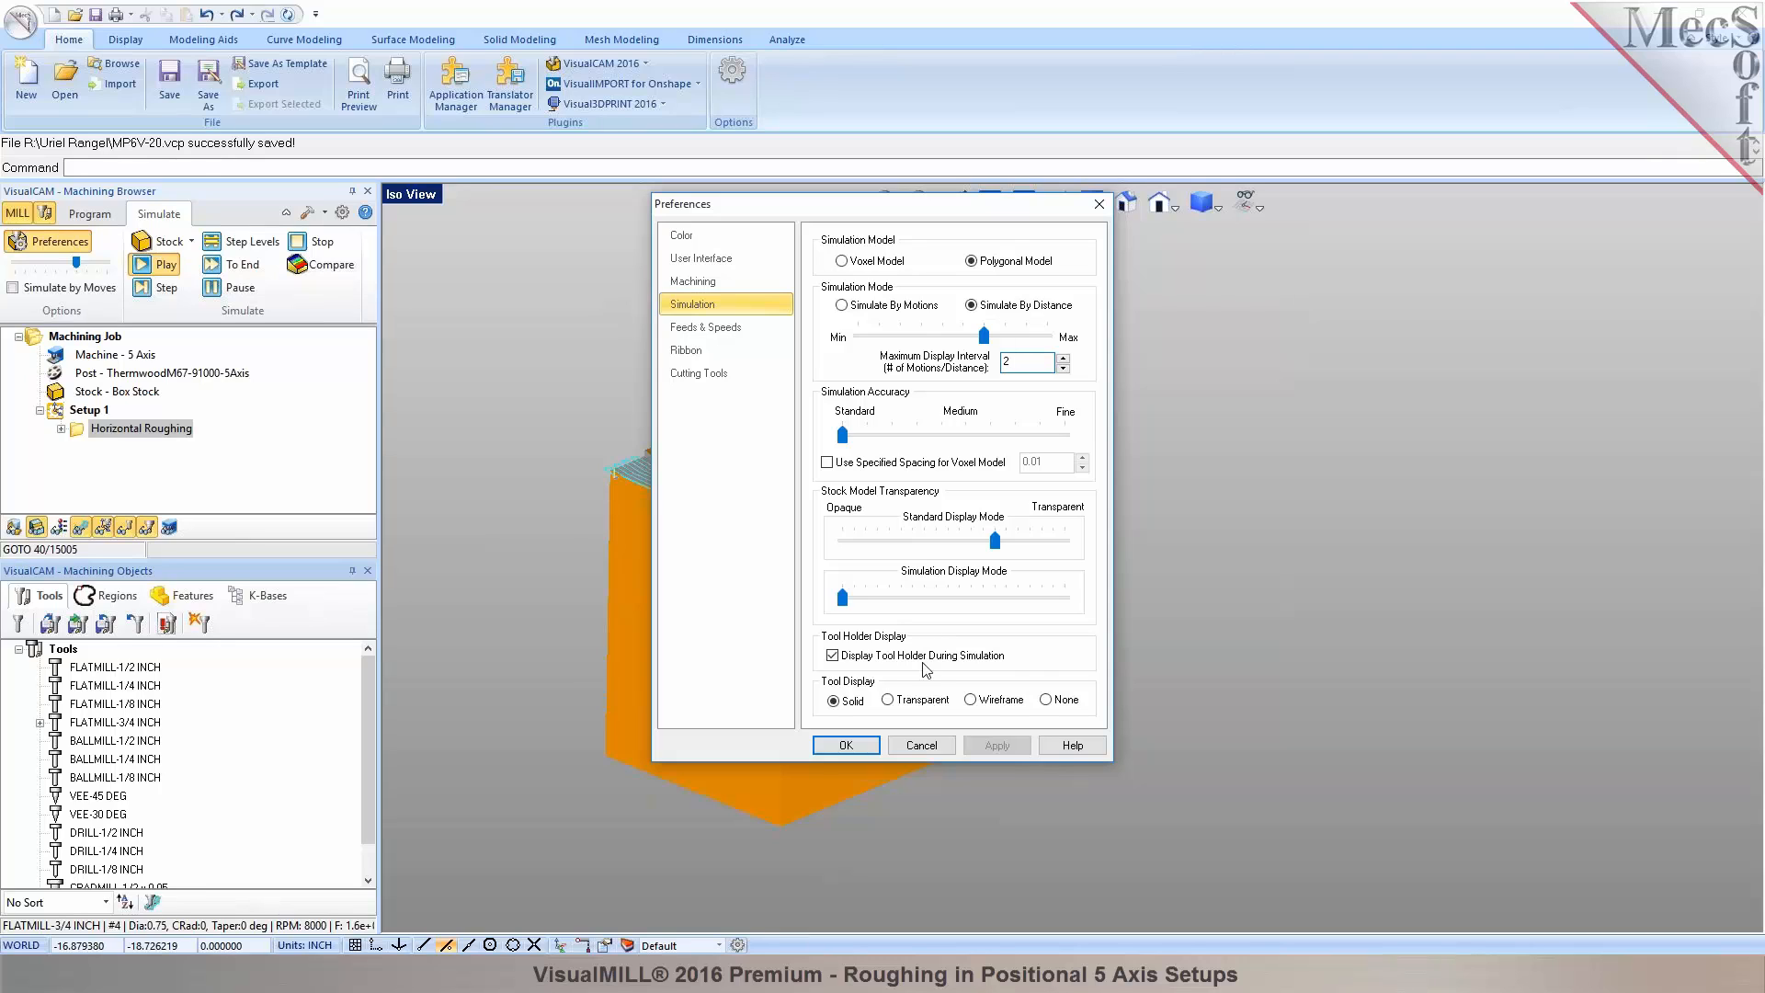
left_click(864, 749)
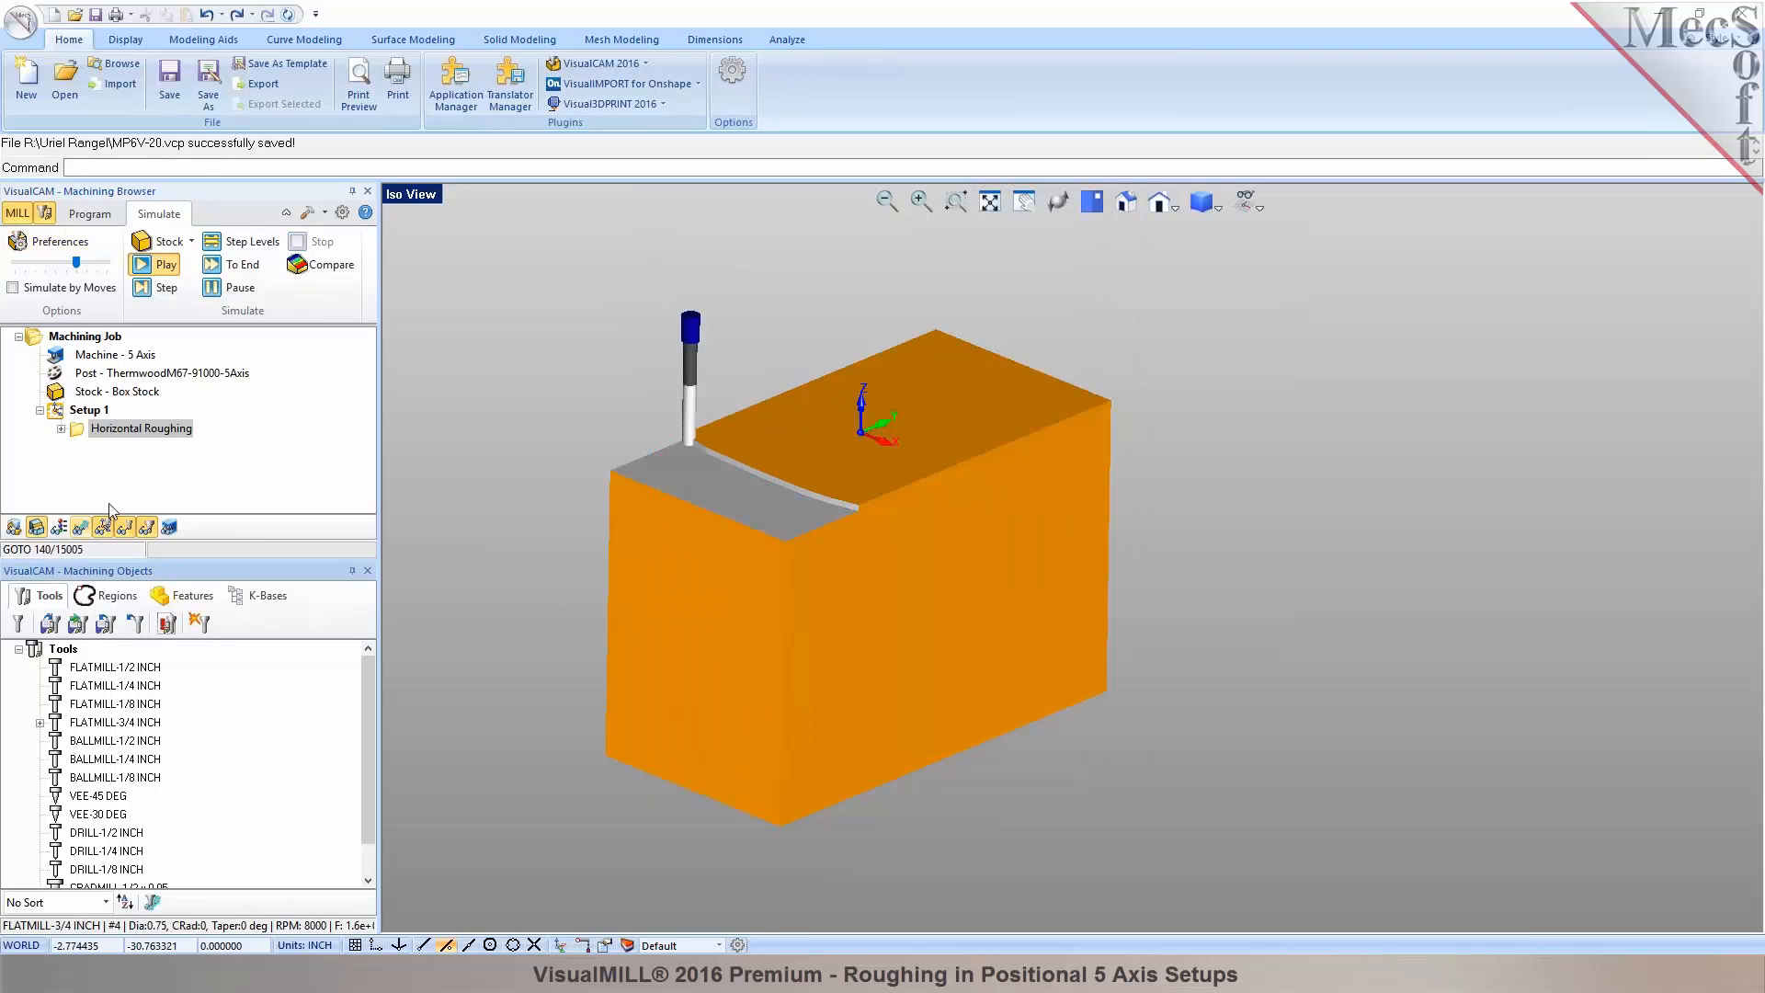
right_click(617, 386)
left_click(550, 393)
mouse_move(614, 378)
right_mouse_down()
mouse_move(682, 432)
mouse_move(636, 401)
right_mouse_up()
scroll(881, 515, "up", 2)
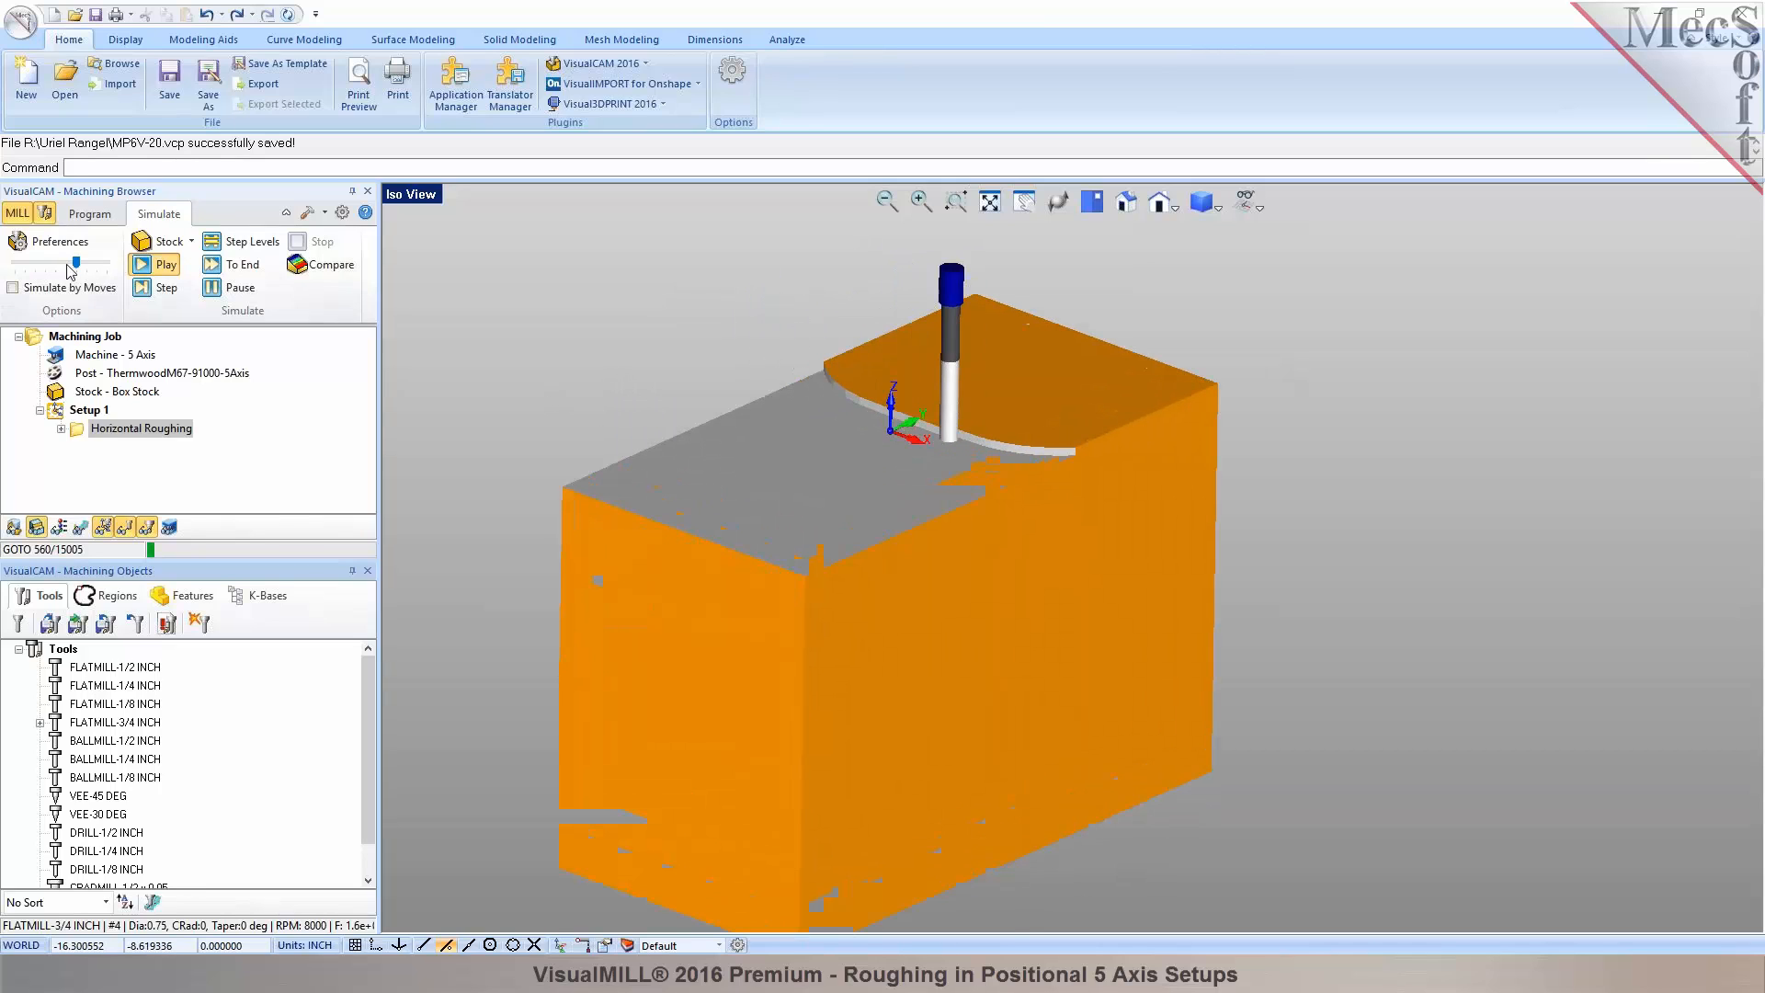
left_click_drag(79, 266, 107, 266)
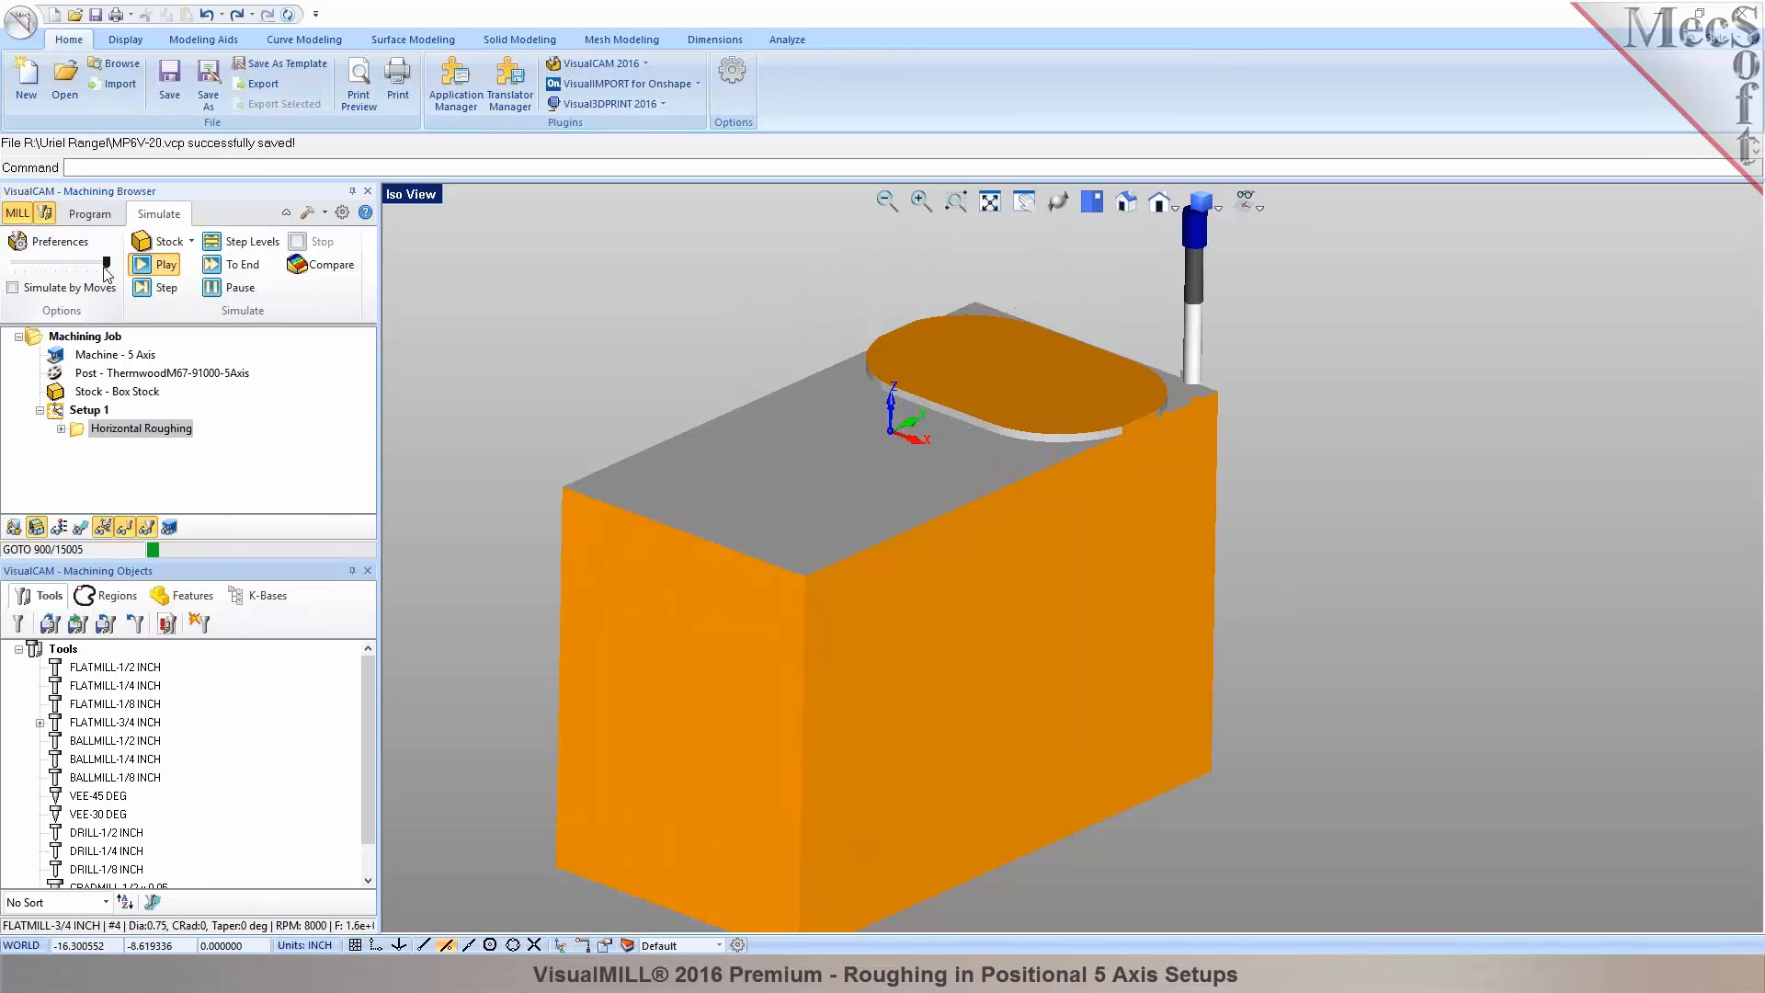
scroll(900, 505, "down", 1)
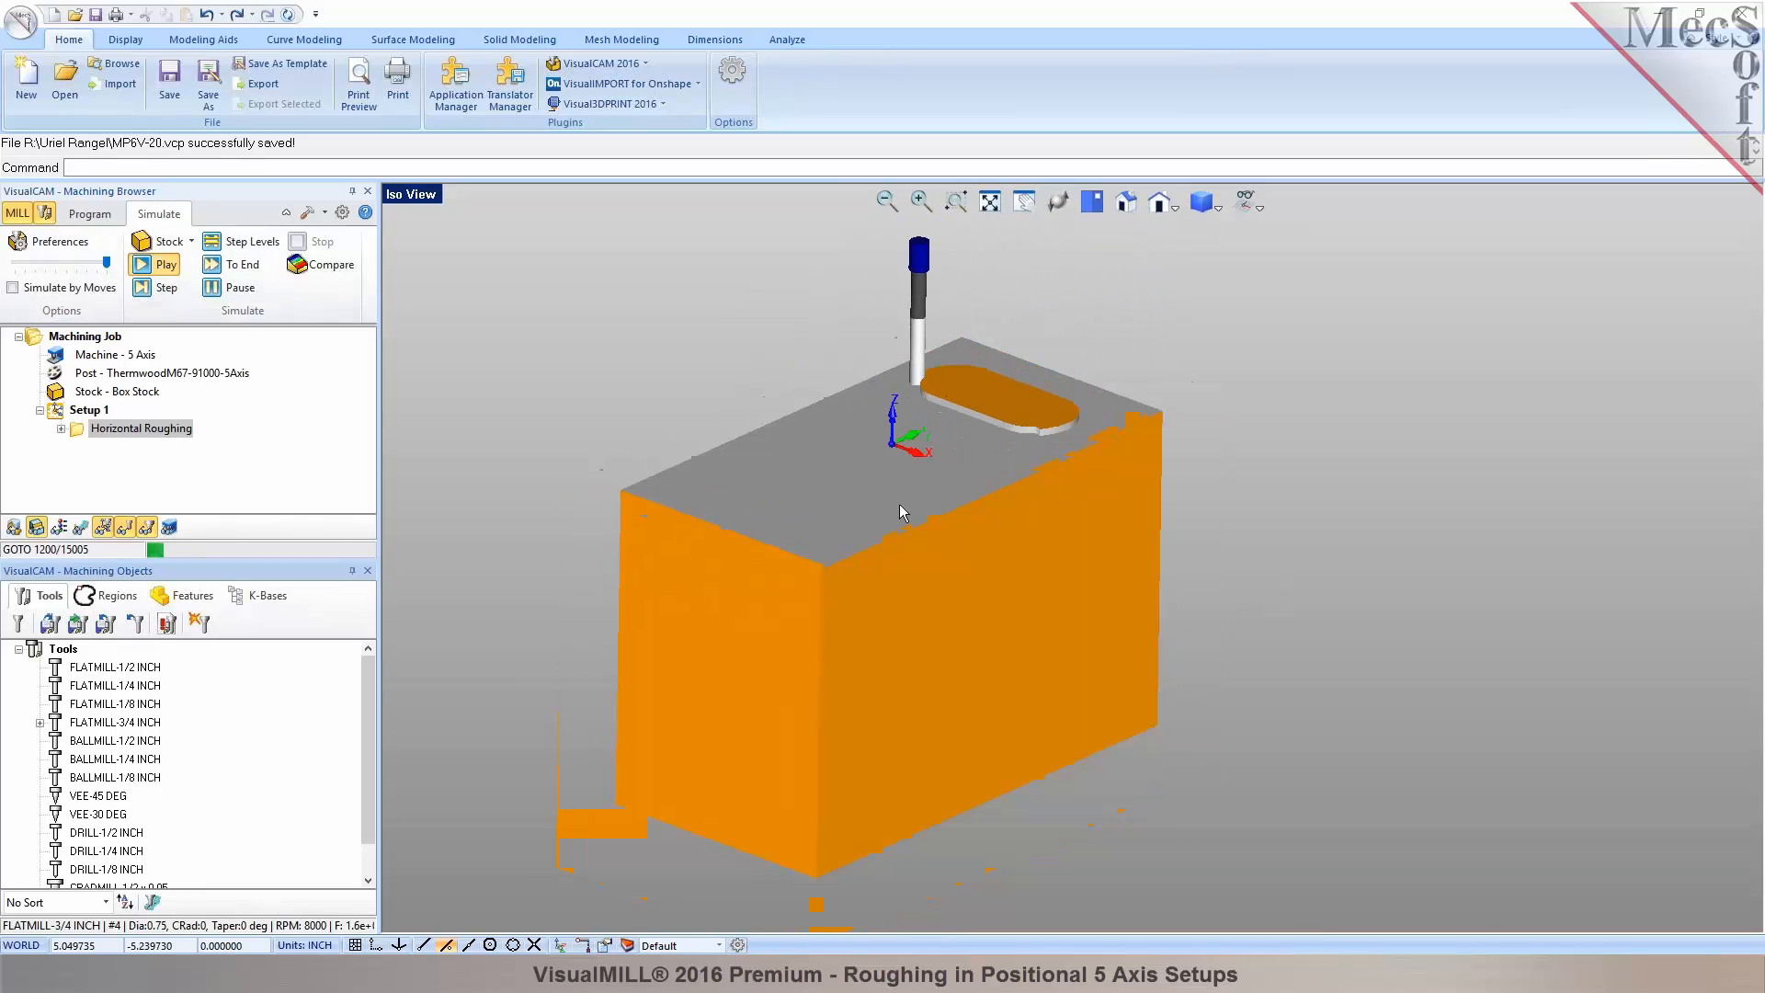
Run the simulation to the end, inspect the terraced stock from above, then return to programming.
left_click(221, 291)
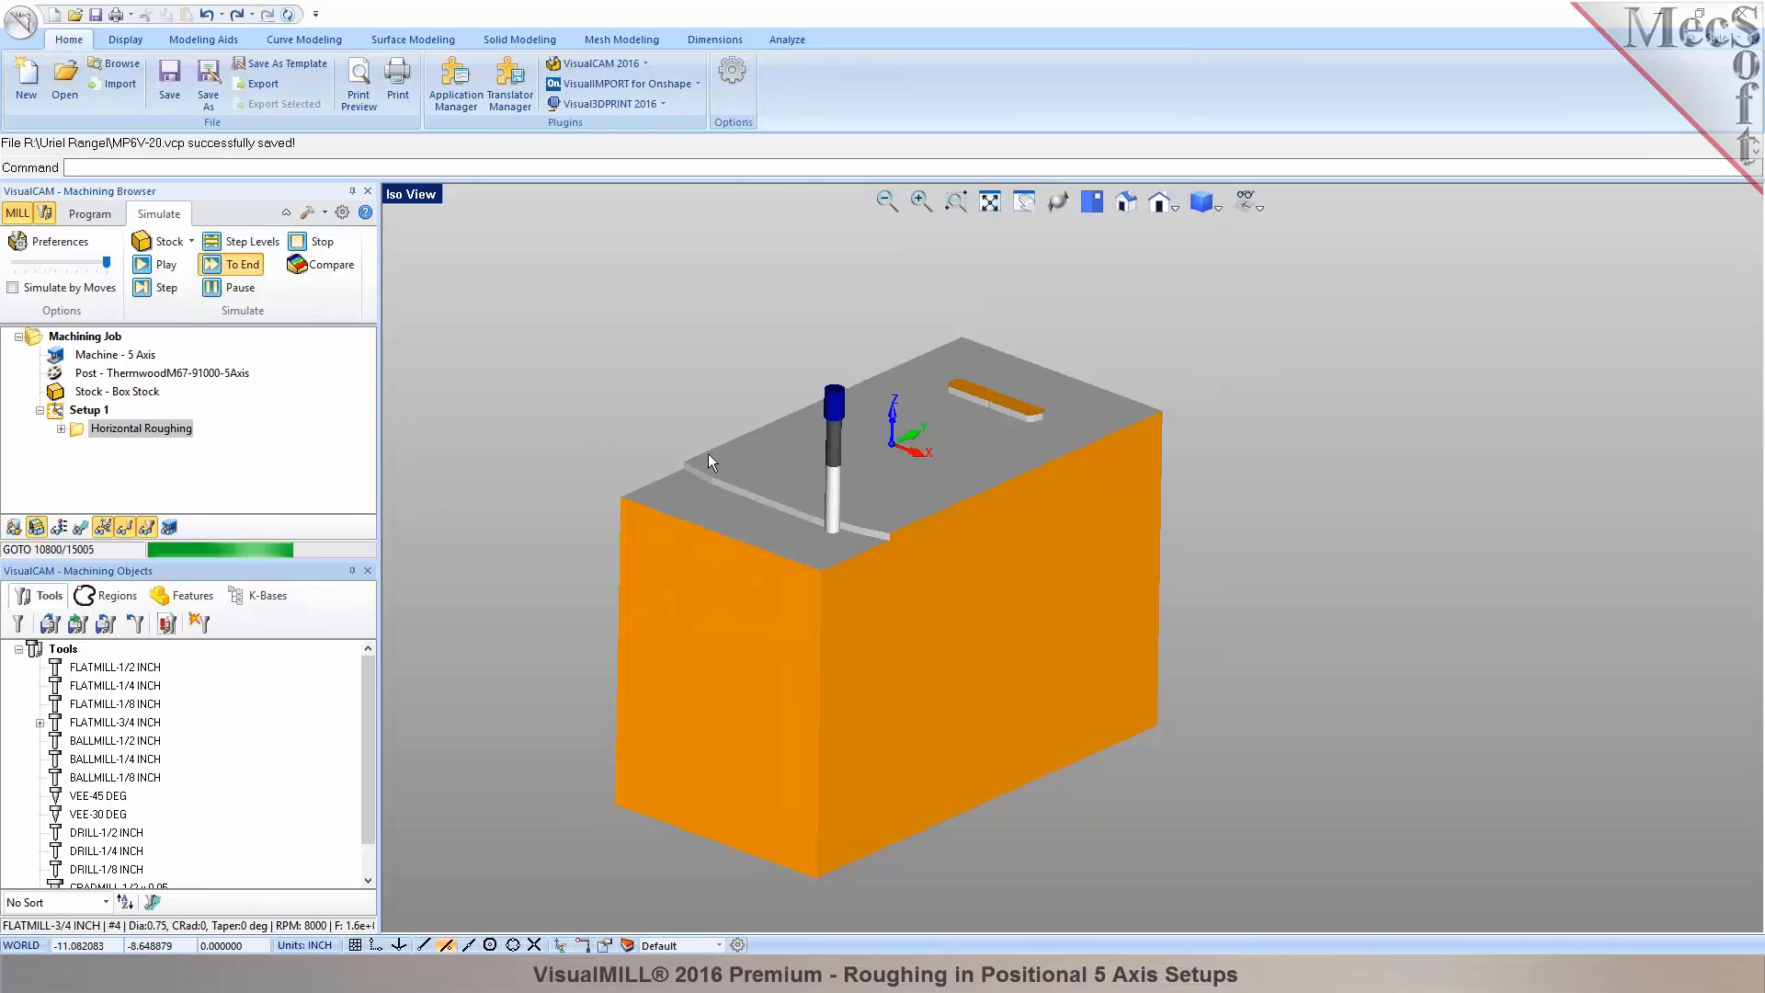
scroll(772, 466, "up", 3)
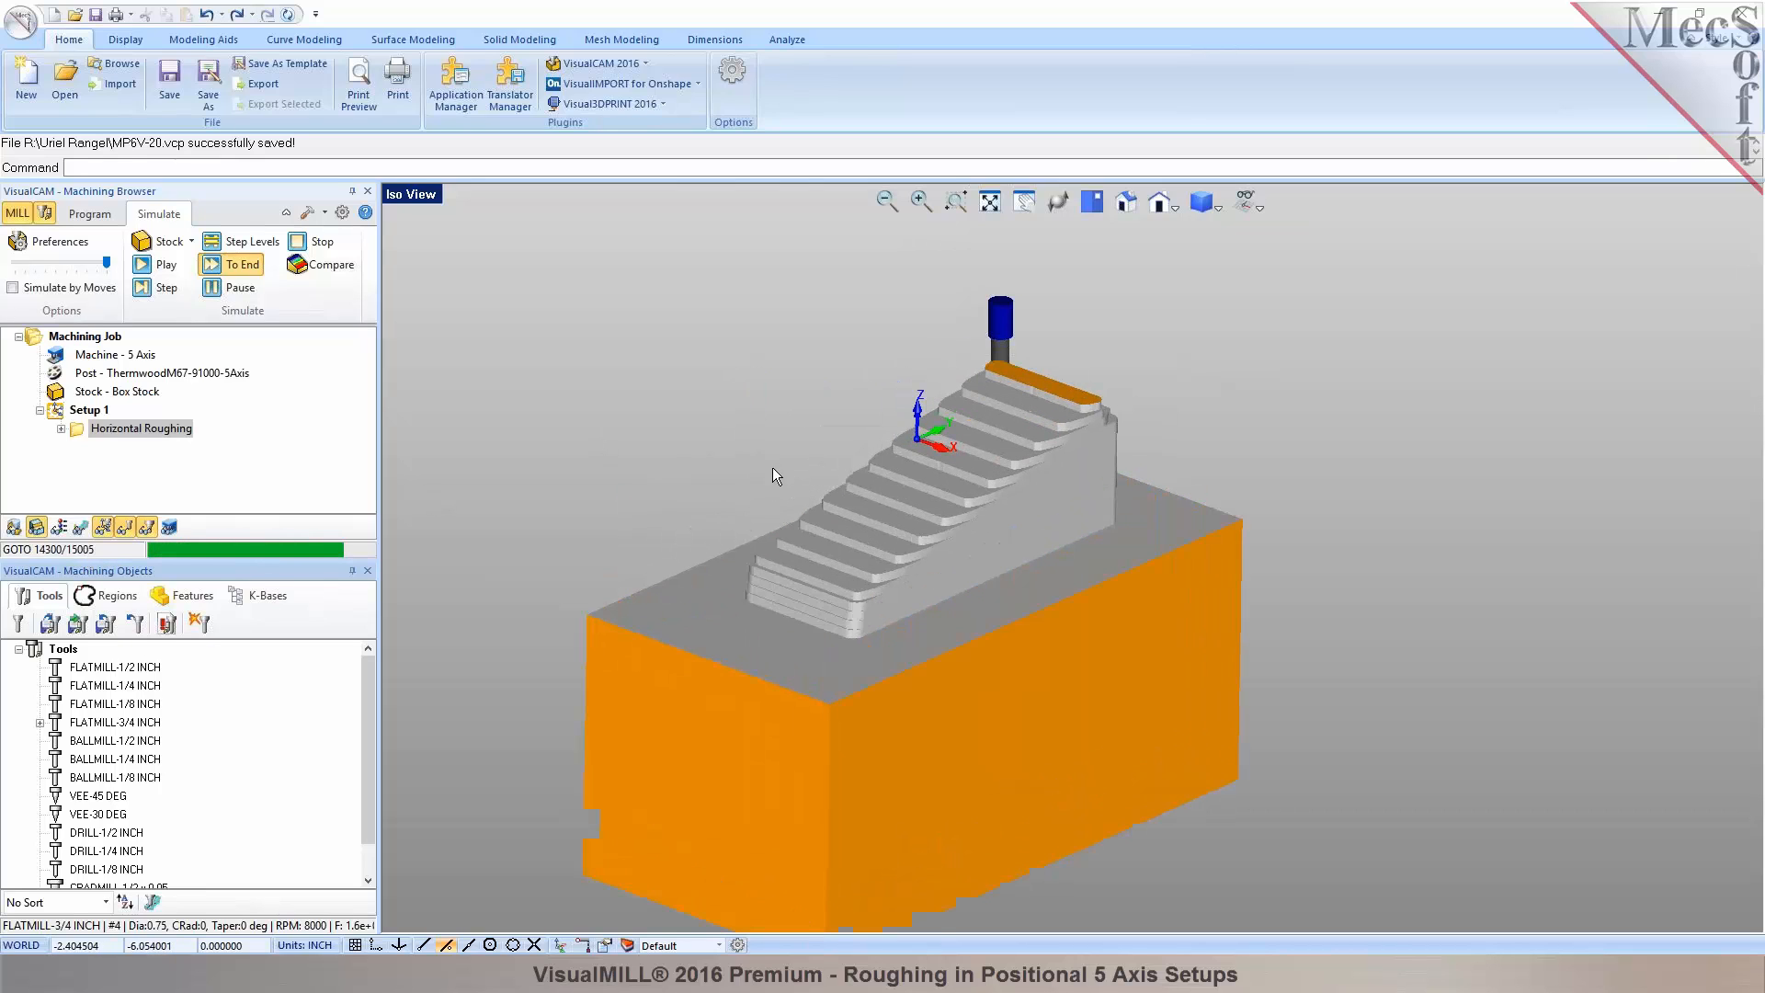
scroll(769, 467, "up", 2)
middle_click_drag(947, 453, 1064, 651)
scroll(961, 545, "down", 2)
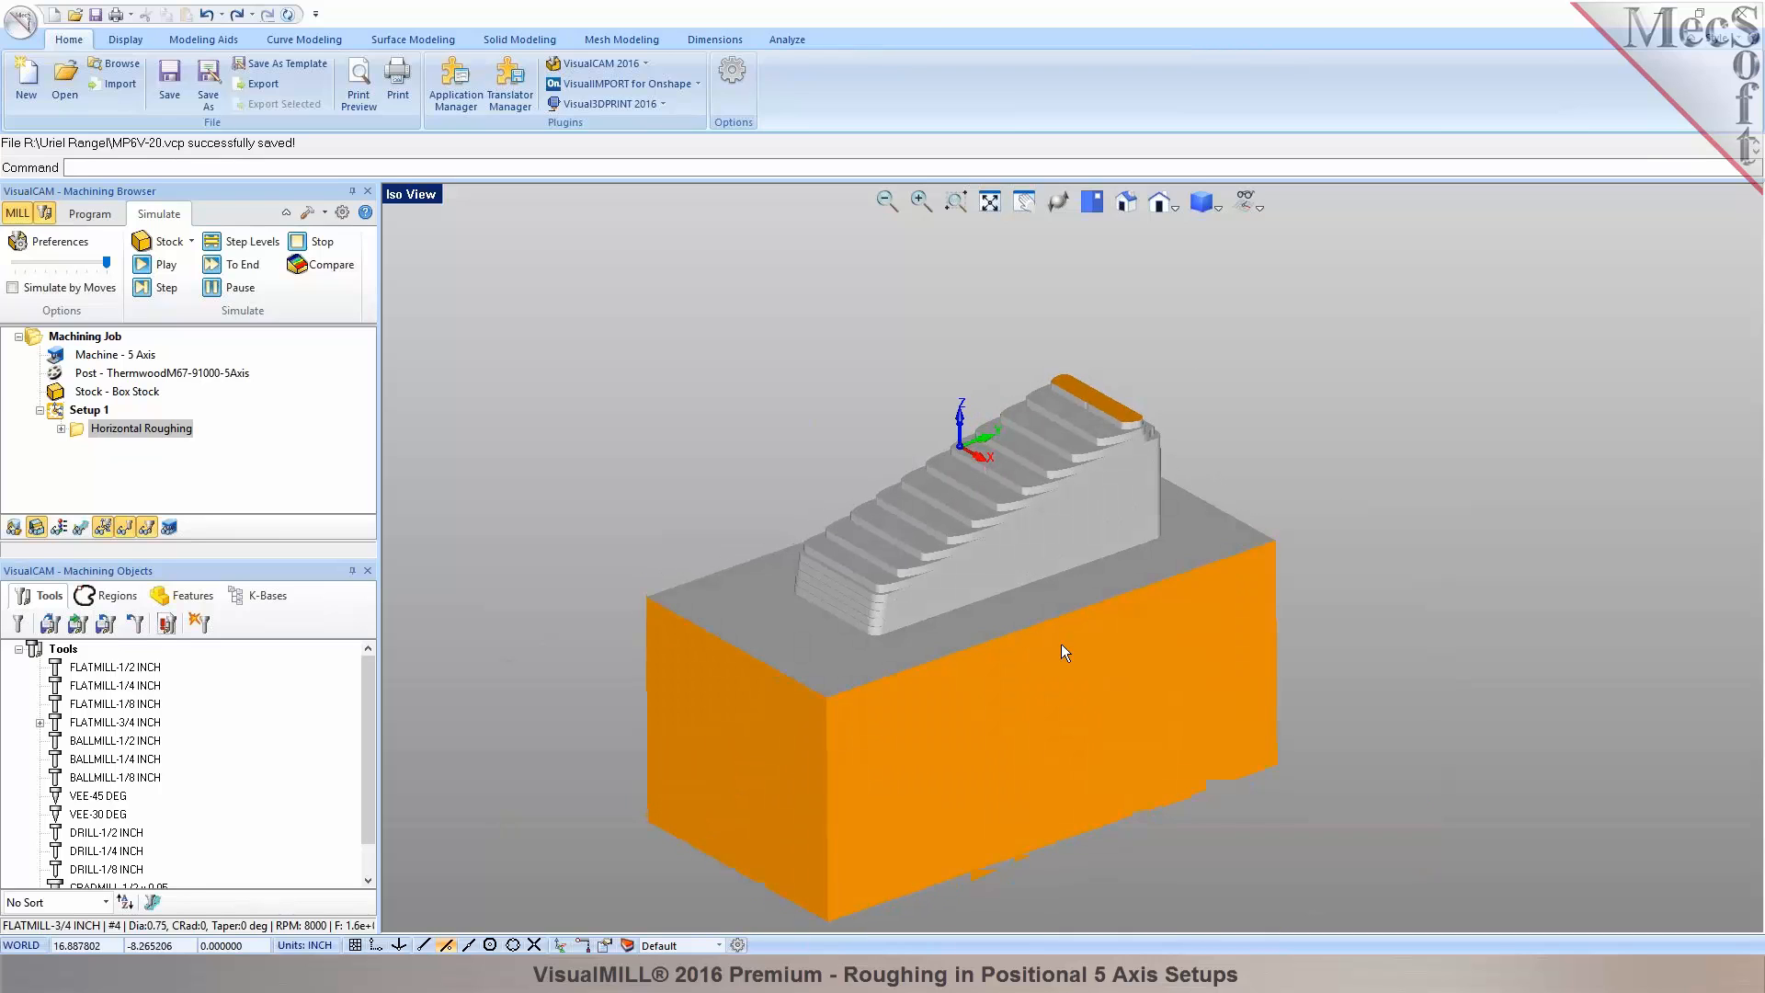
left_click(92, 214)
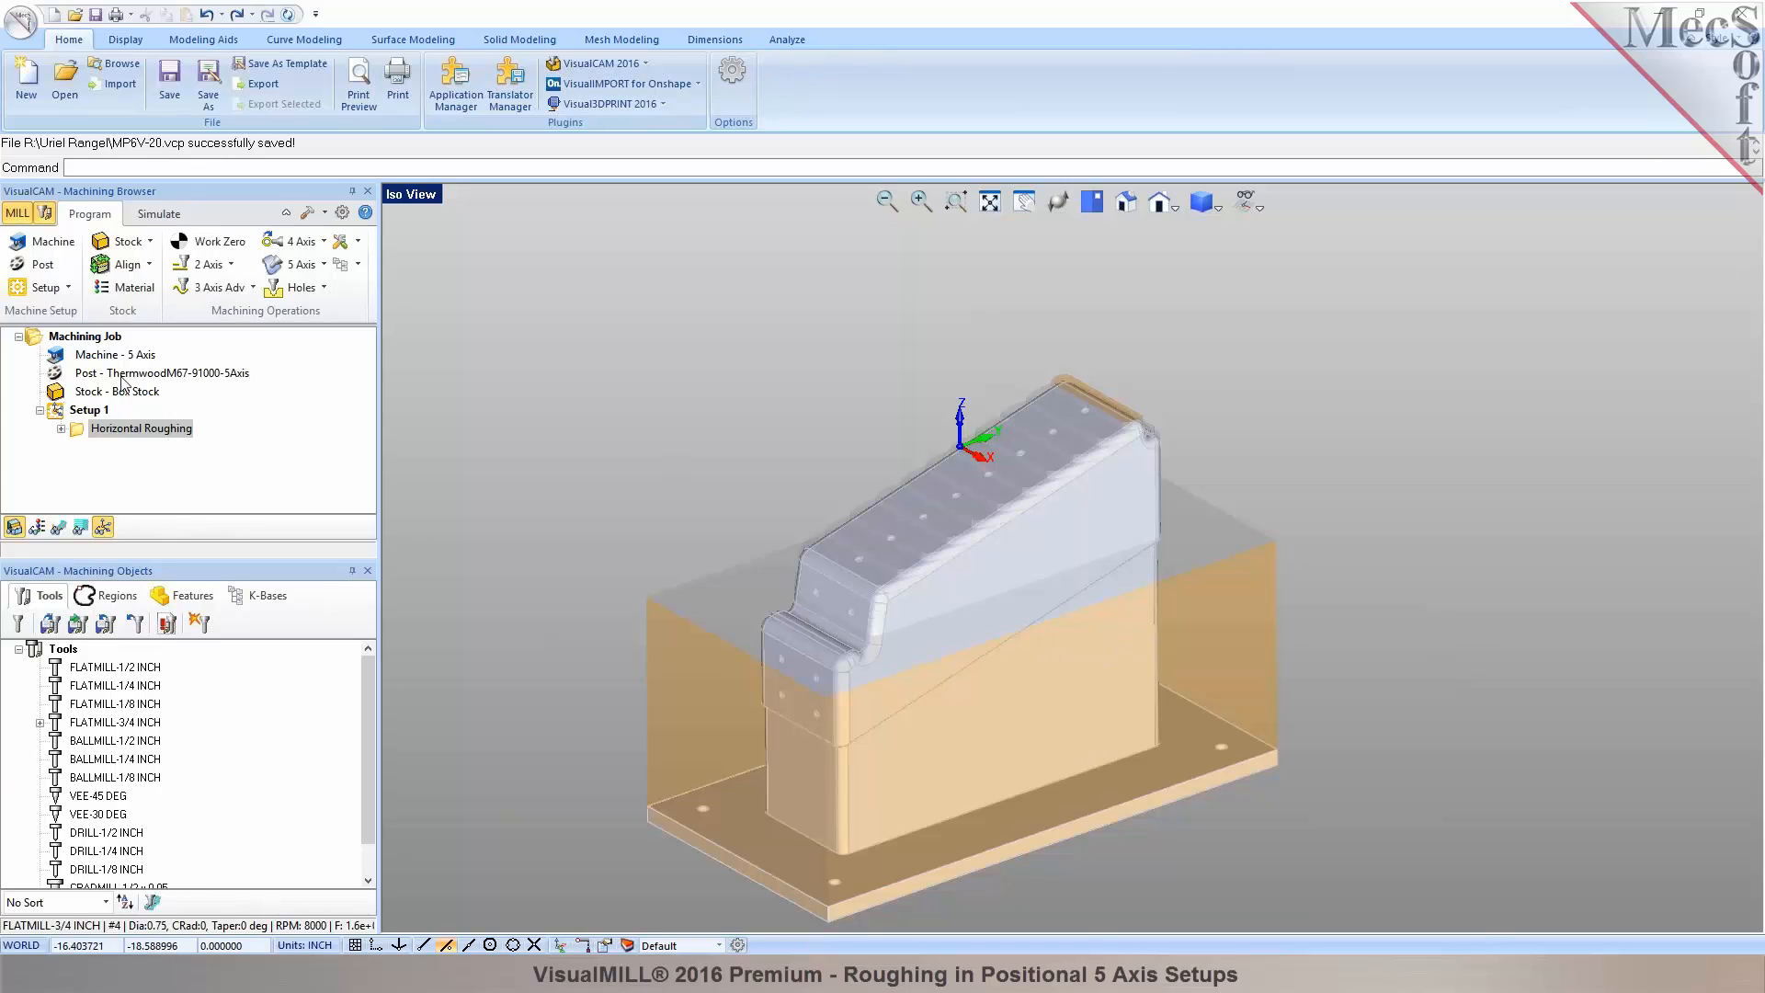
Create a CSYS setup aligned to a picked face of the part.
left_click(68, 288)
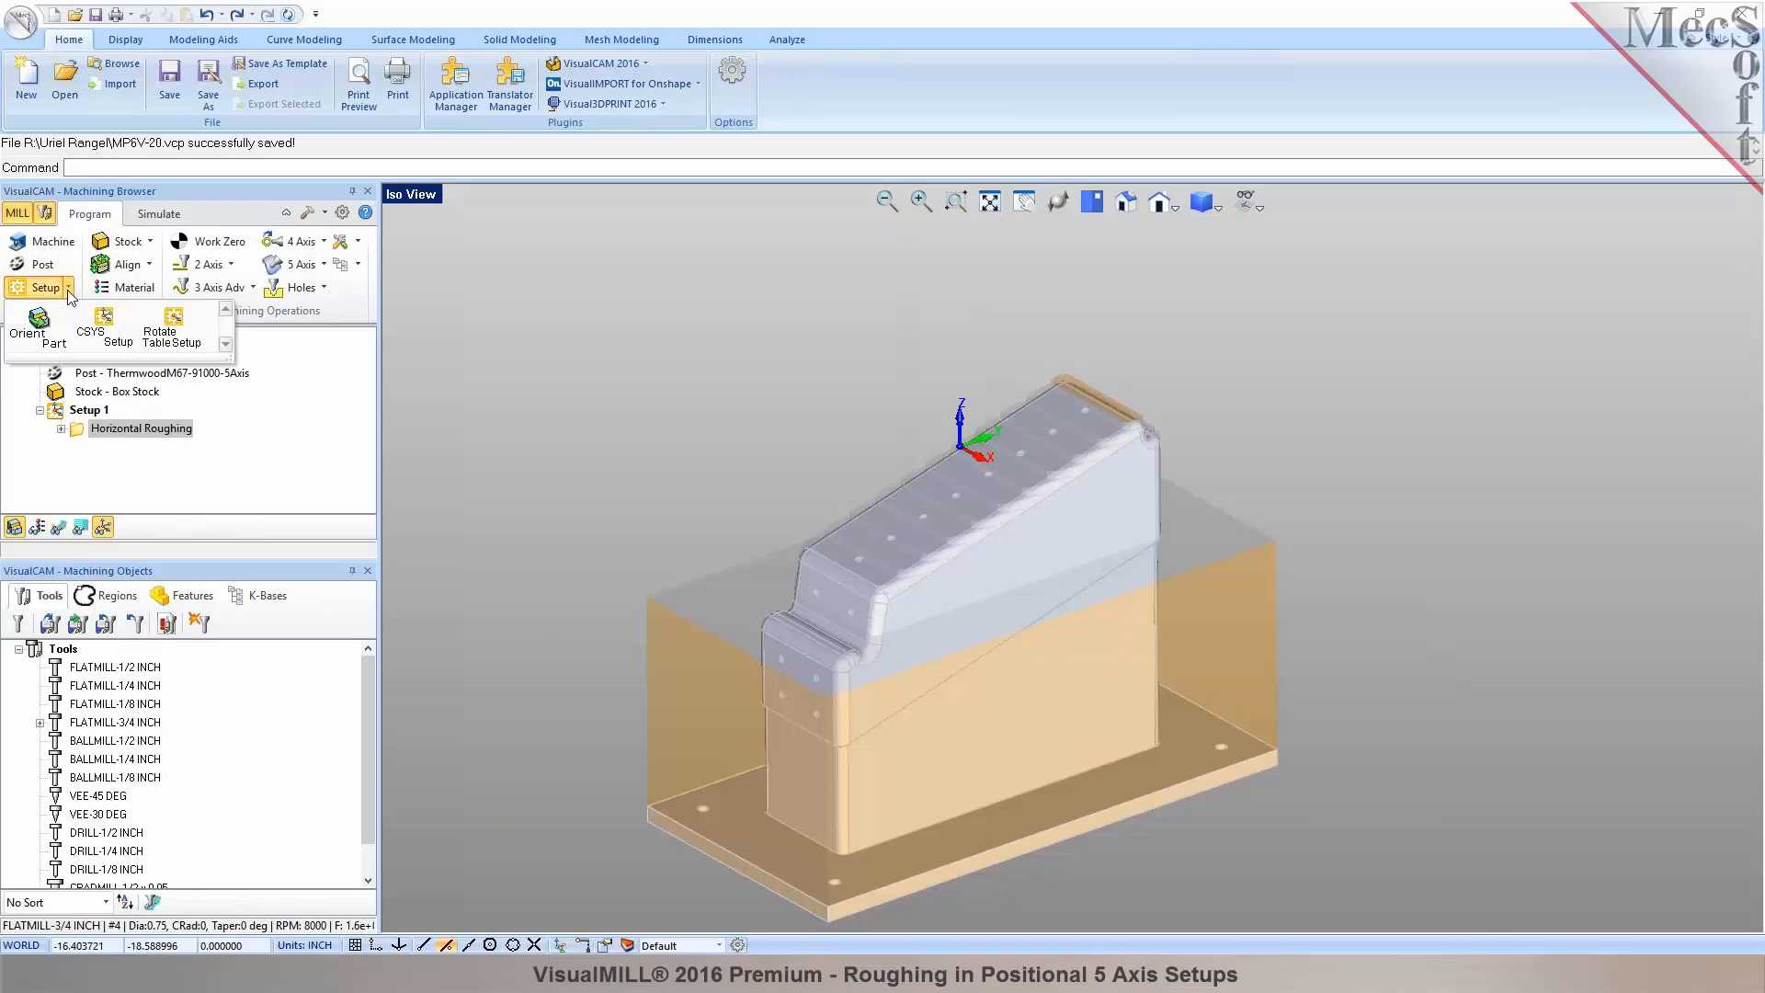
left_click(104, 323)
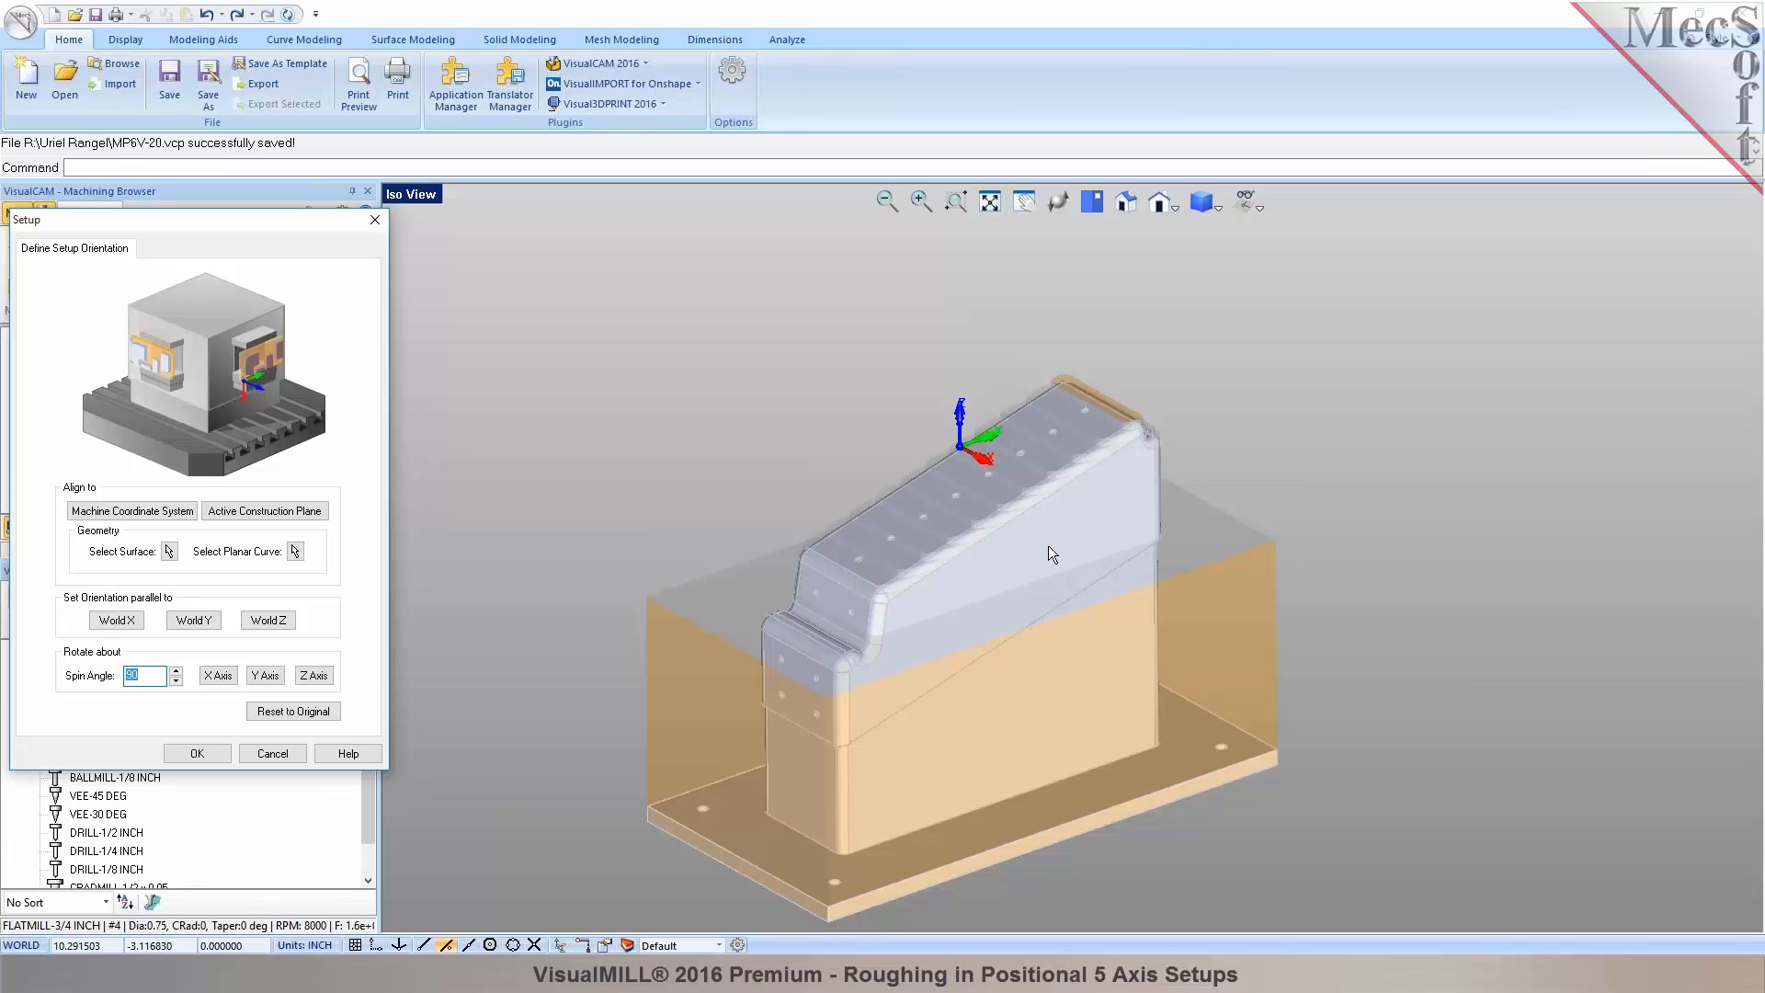
left_click(169, 552)
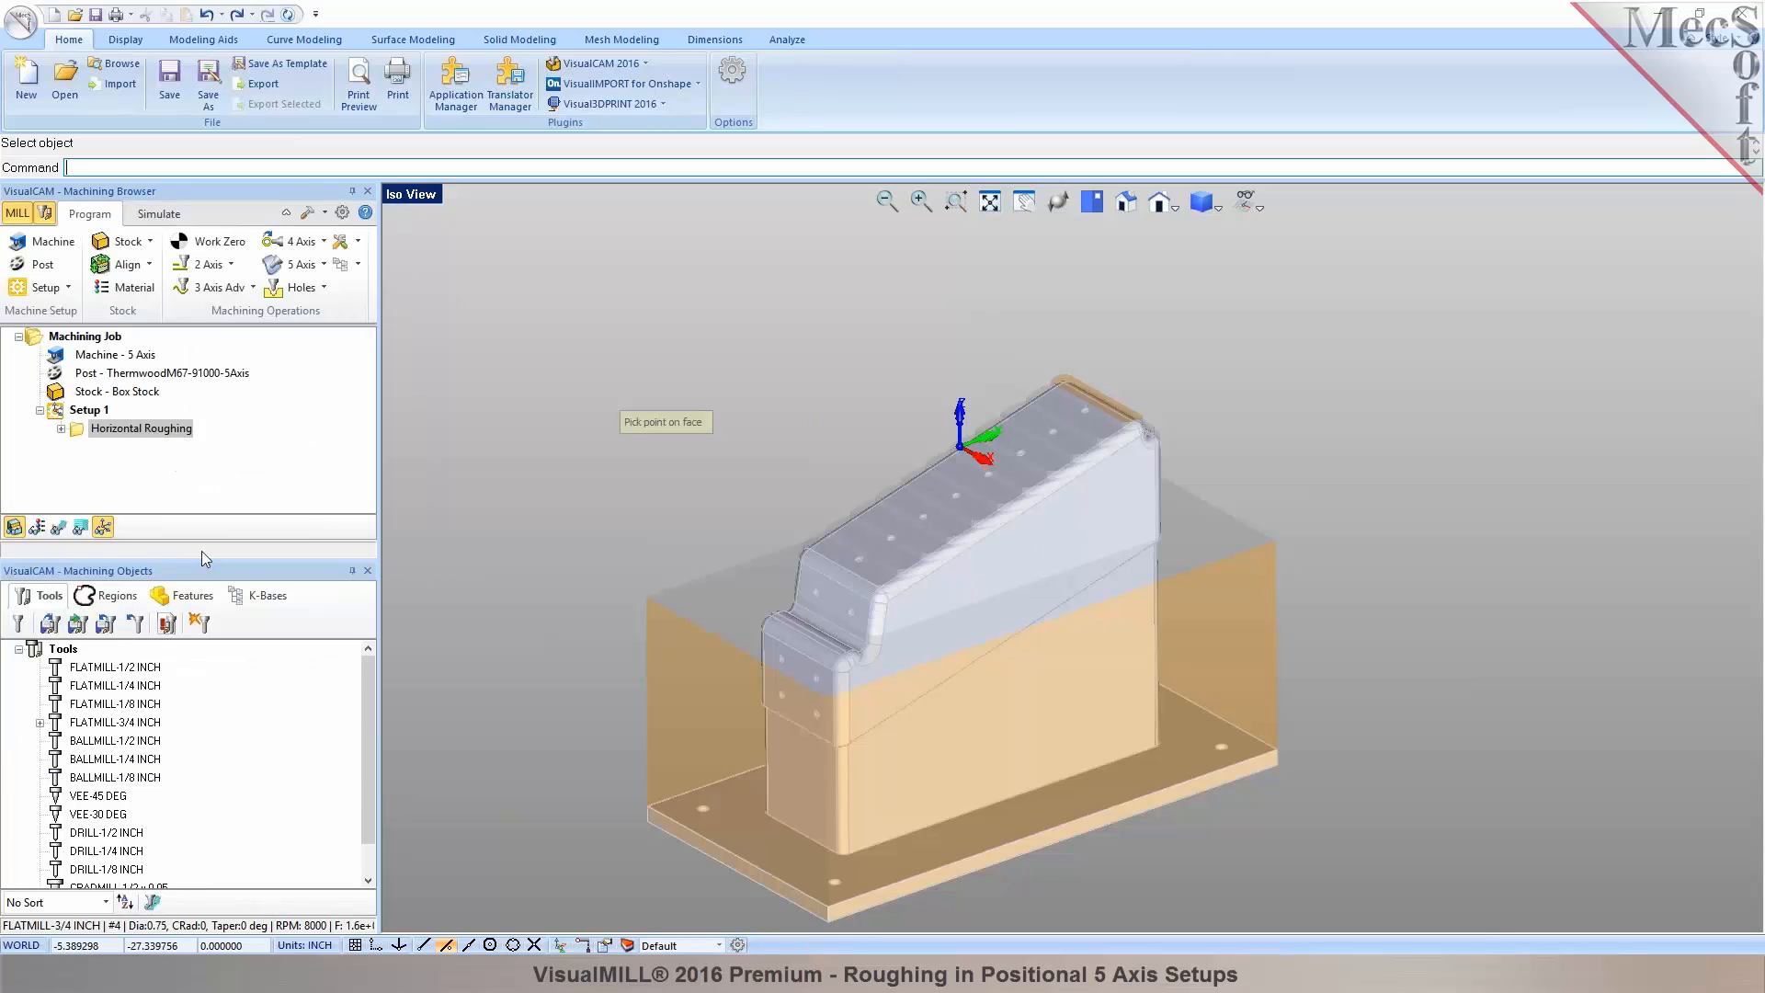
scroll(1092, 828, "up", 2)
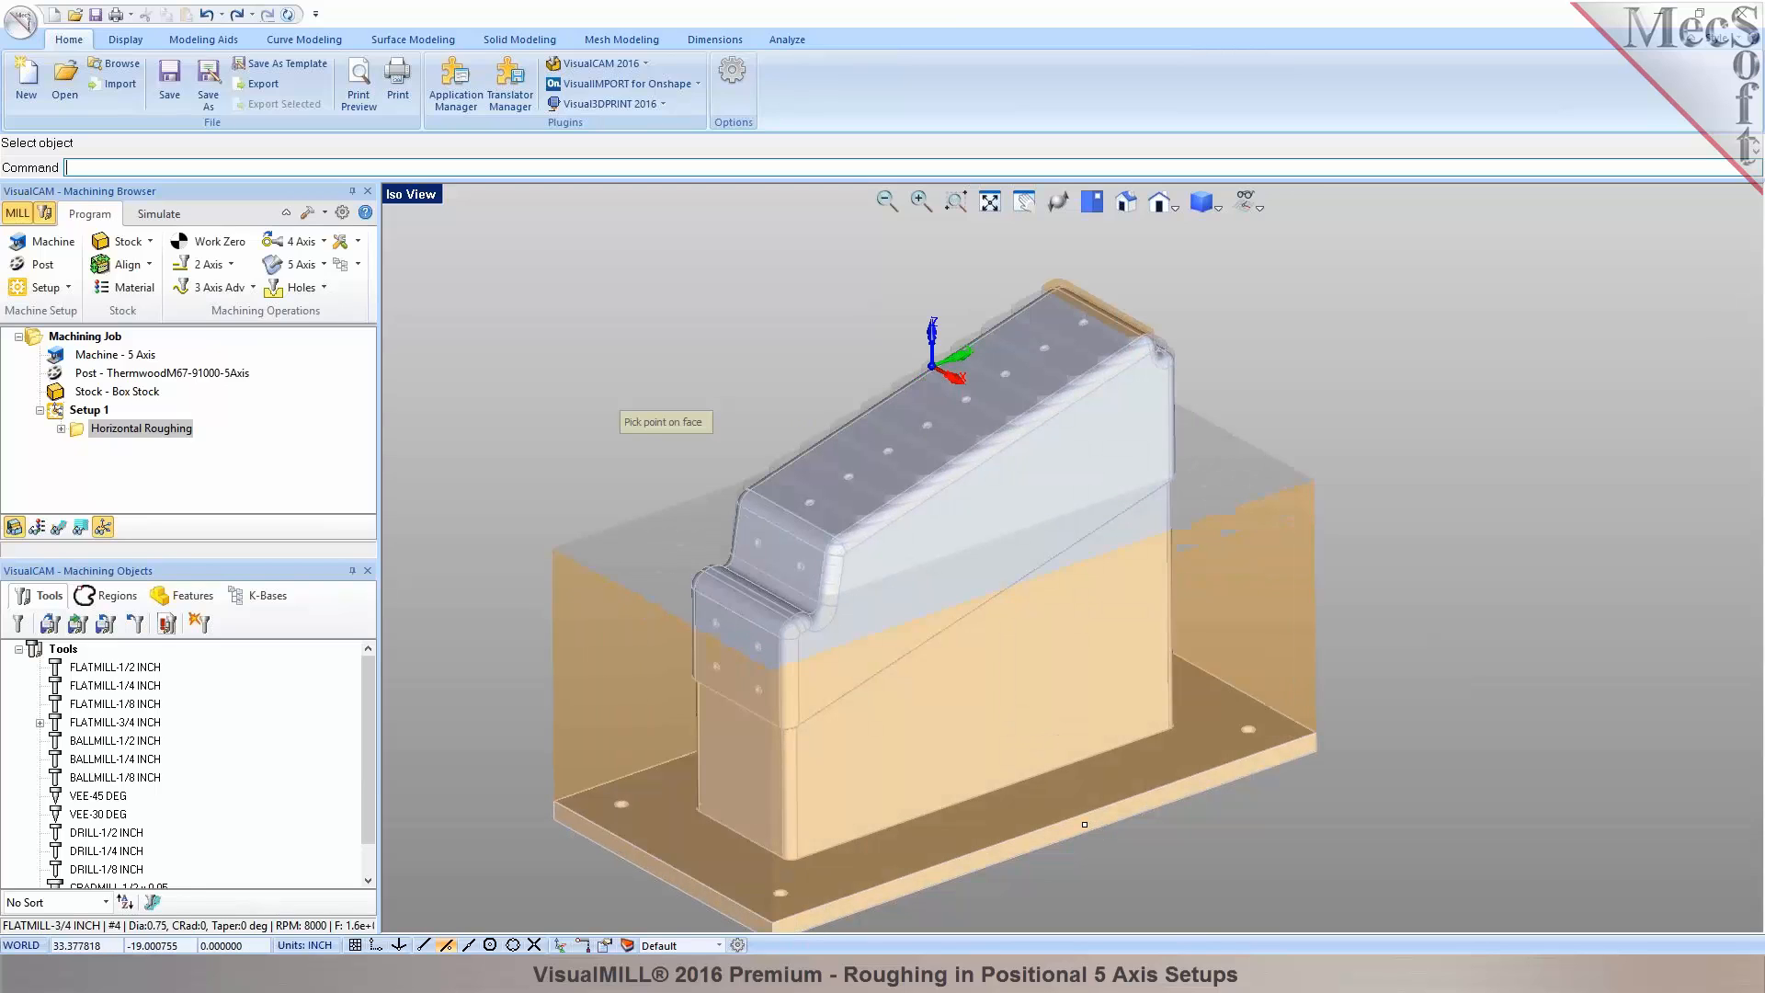
left_click(1085, 825)
scroll(1040, 721, "down", 2)
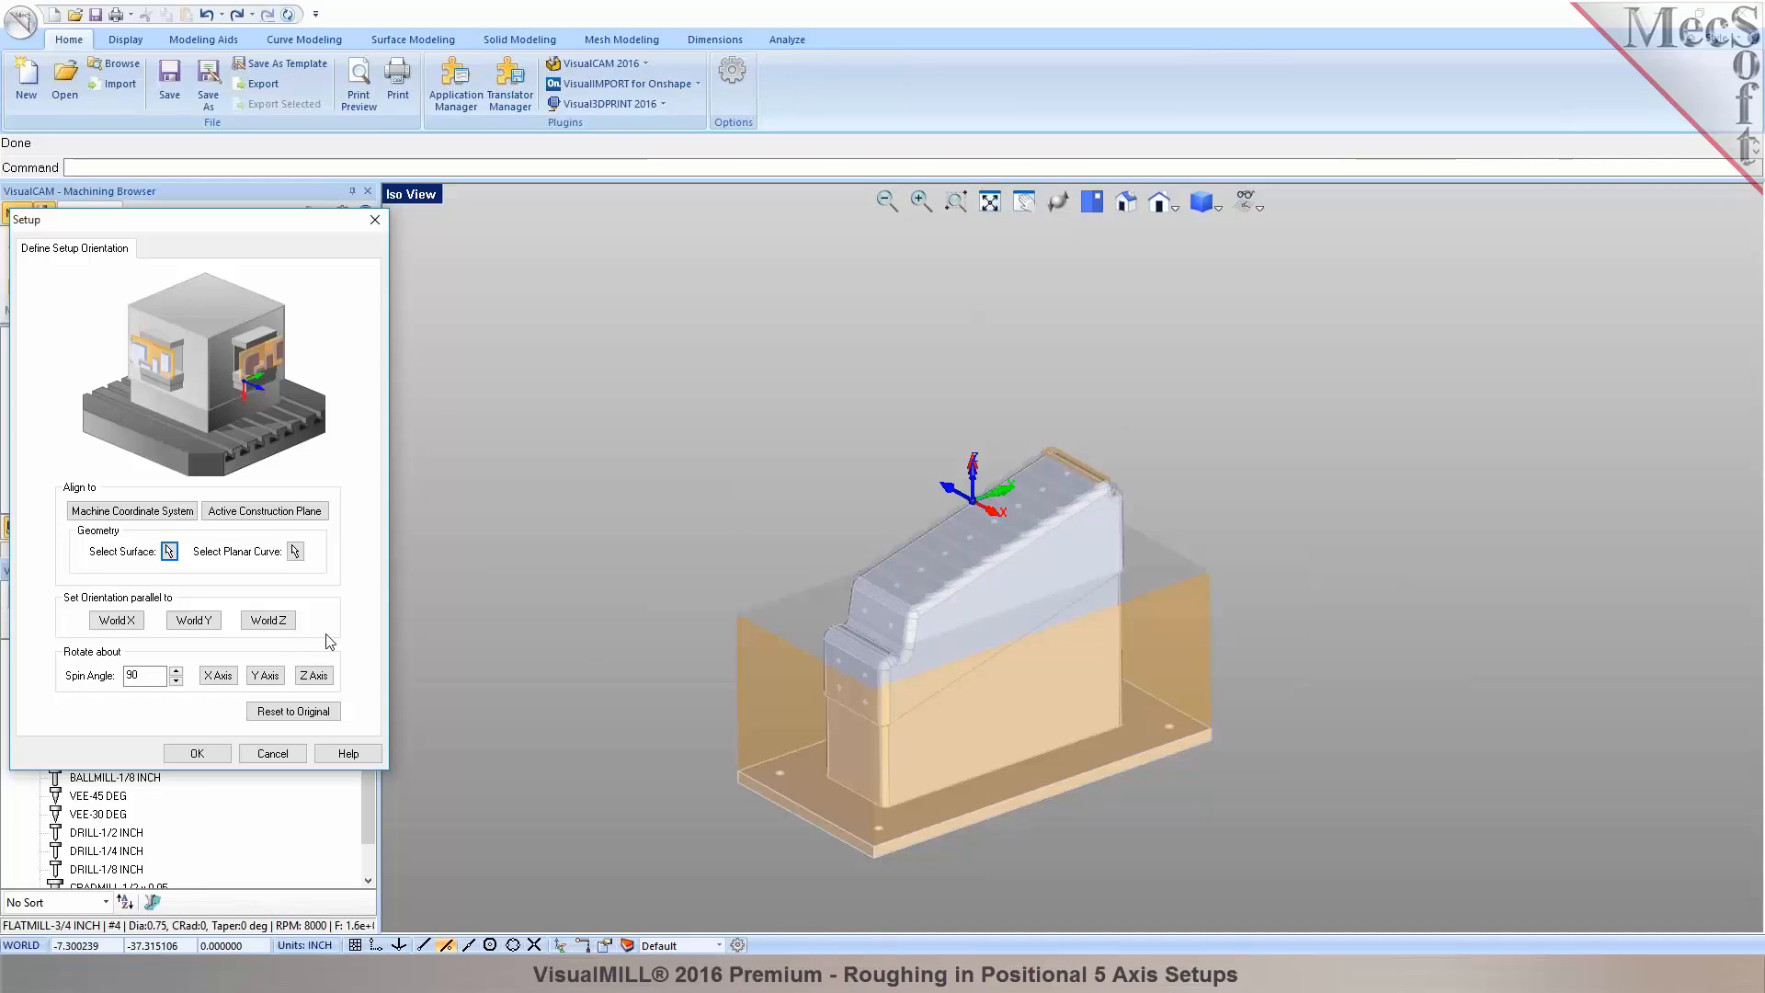
Rotate Setup 2's axes 90° twice about X and once about Z, and confirm.
left_click(221, 677)
left_click(222, 679)
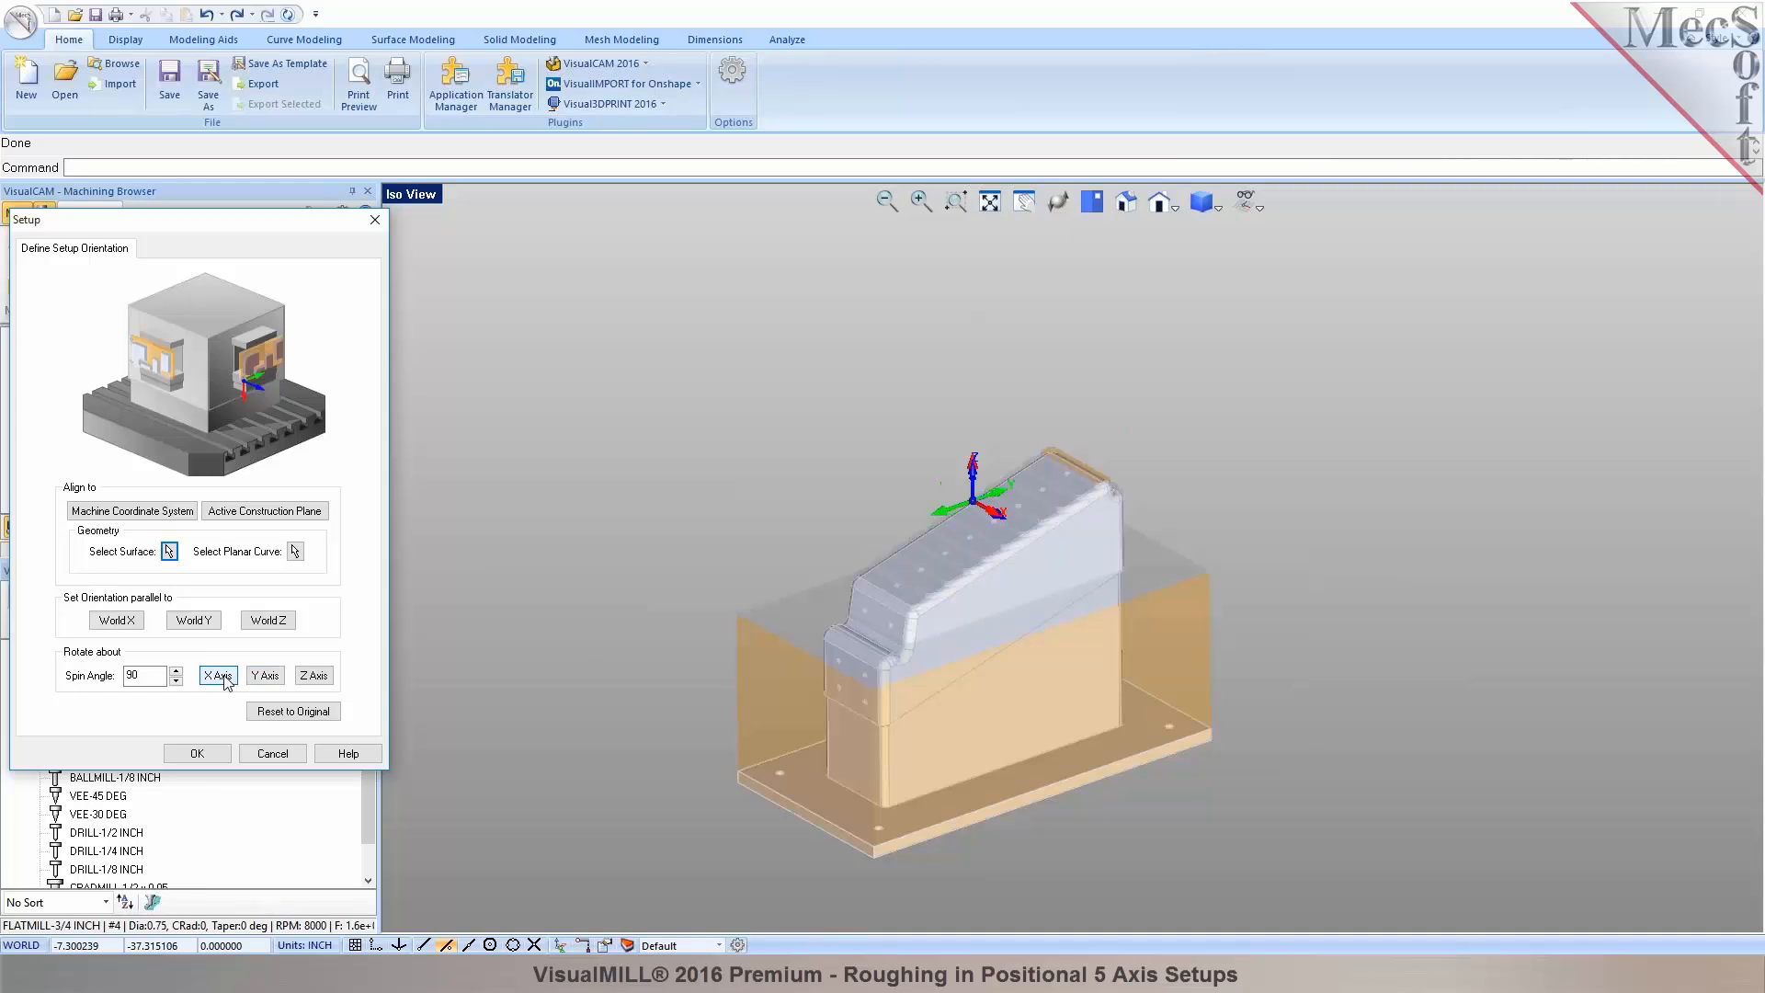
left_click(314, 679)
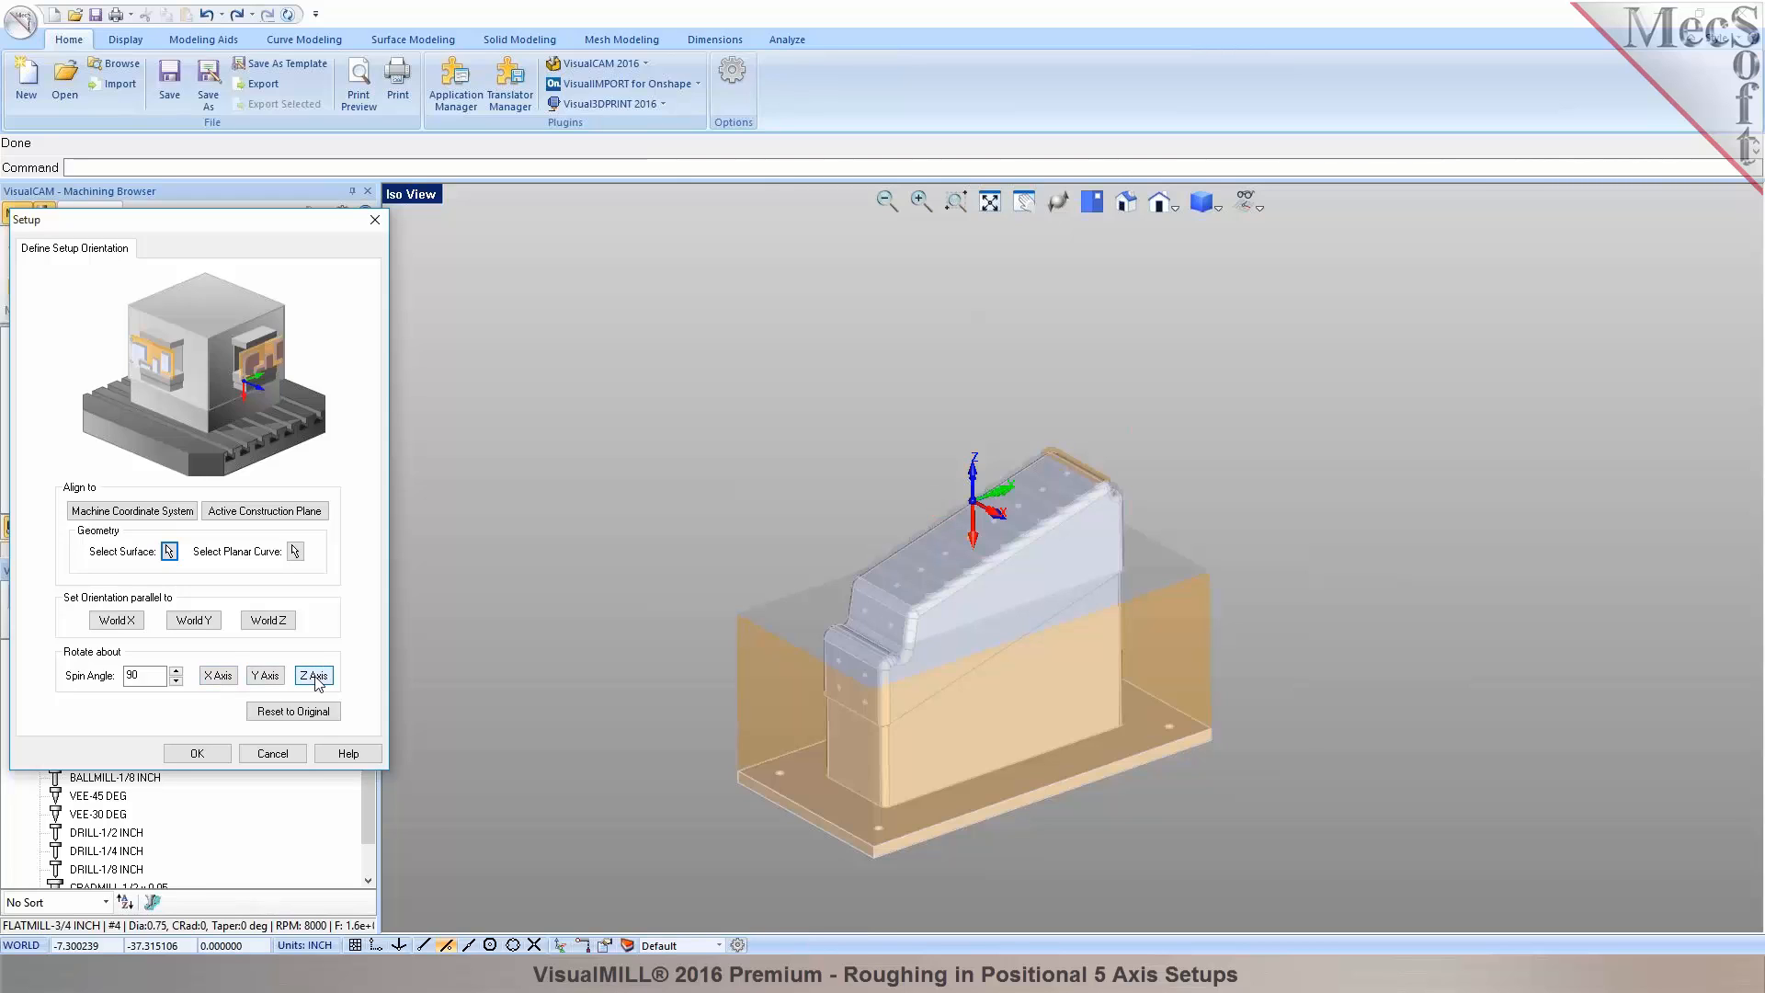
left_click(197, 753)
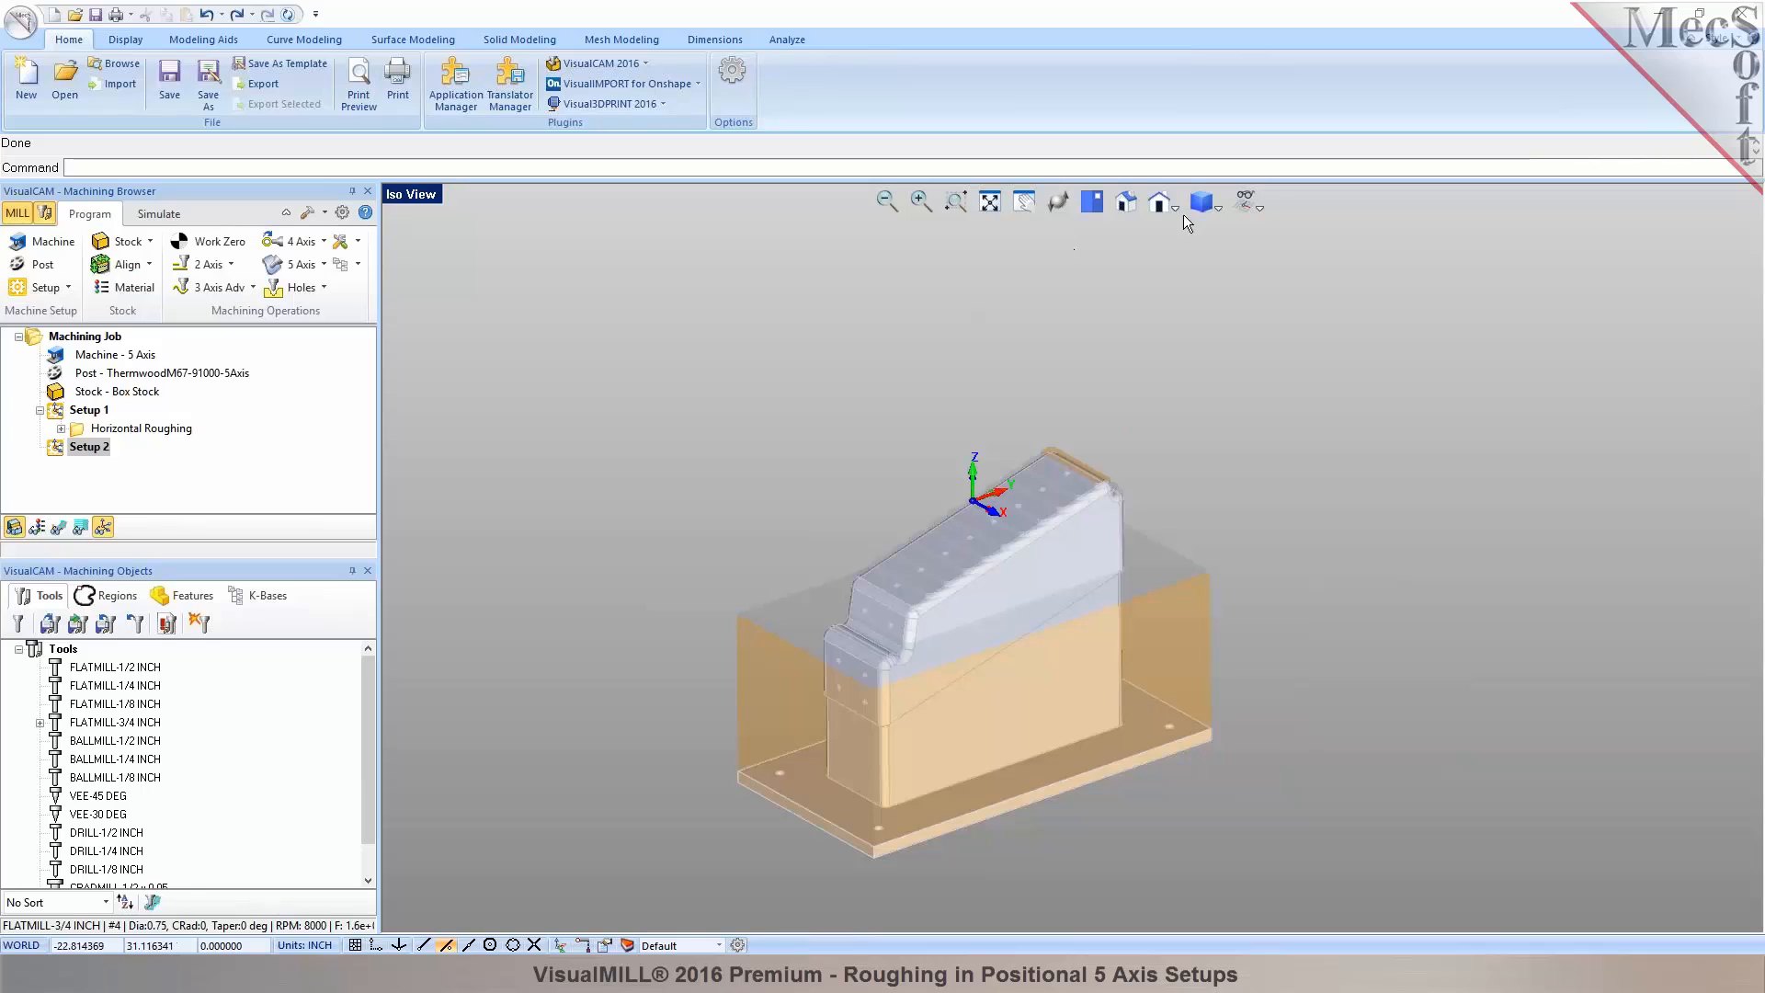
left_click(1250, 202)
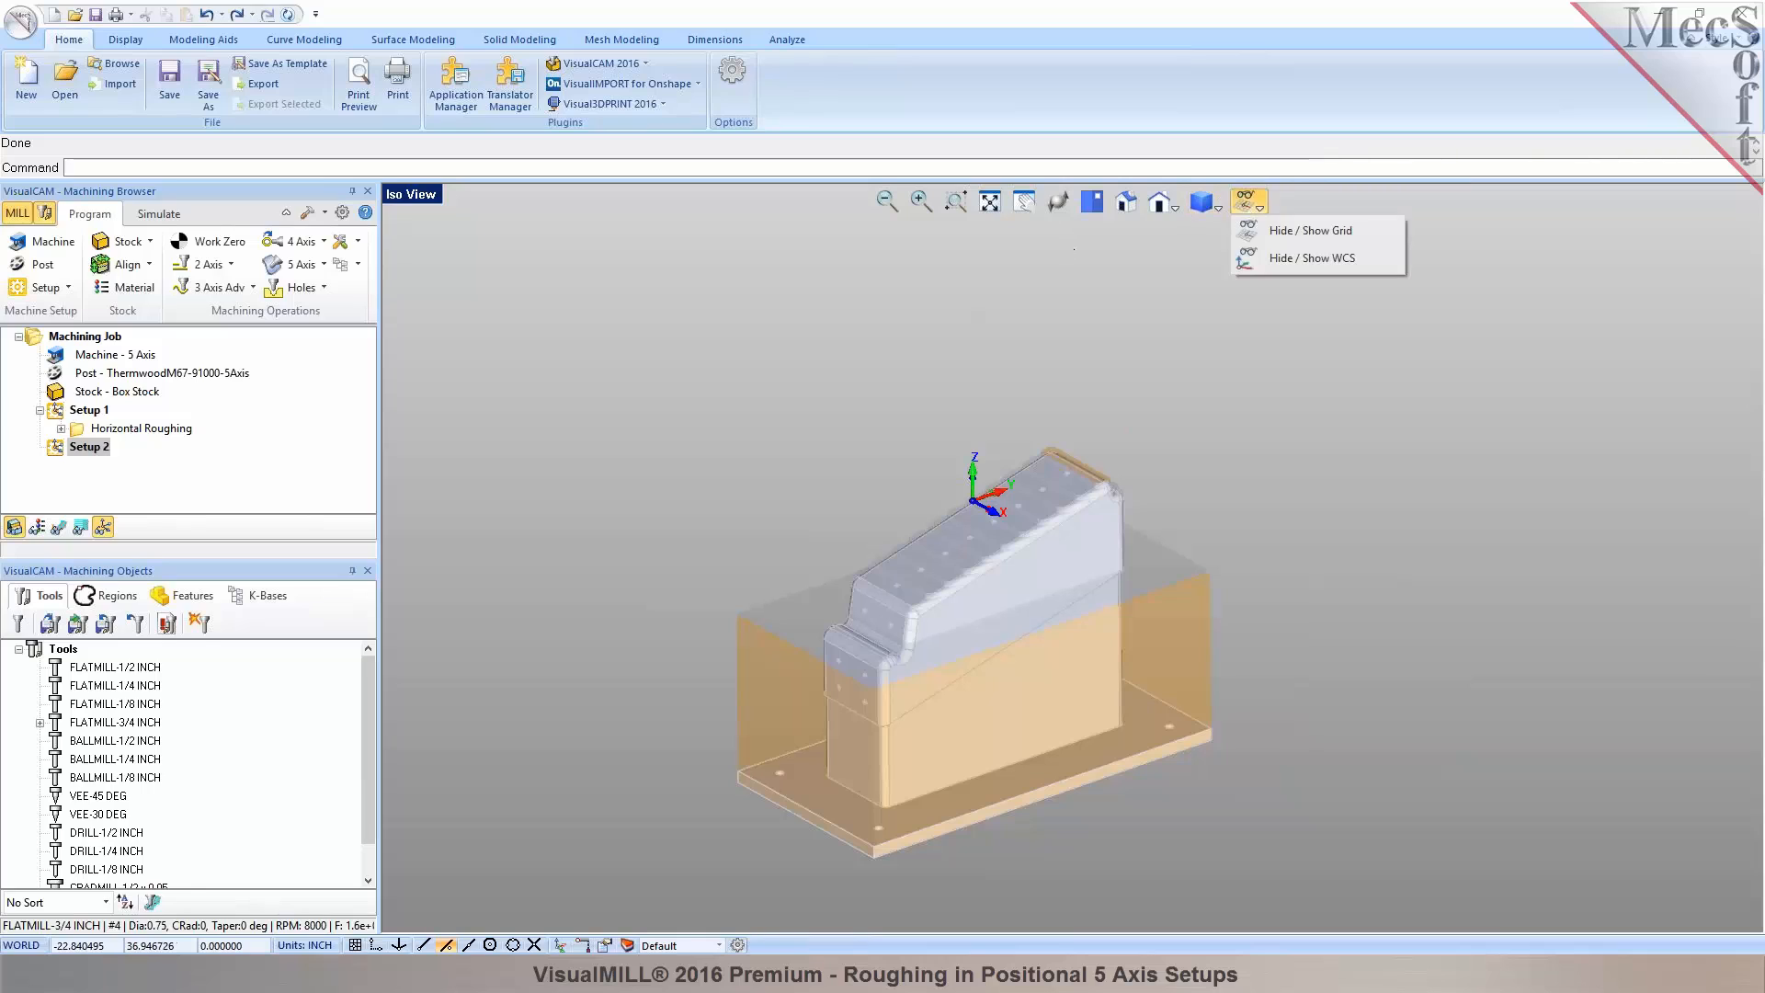
Hide the WCS axis labels and create a Horizontal Re-Roughing operation from 3 Axis Adv.
left_click(1262, 260)
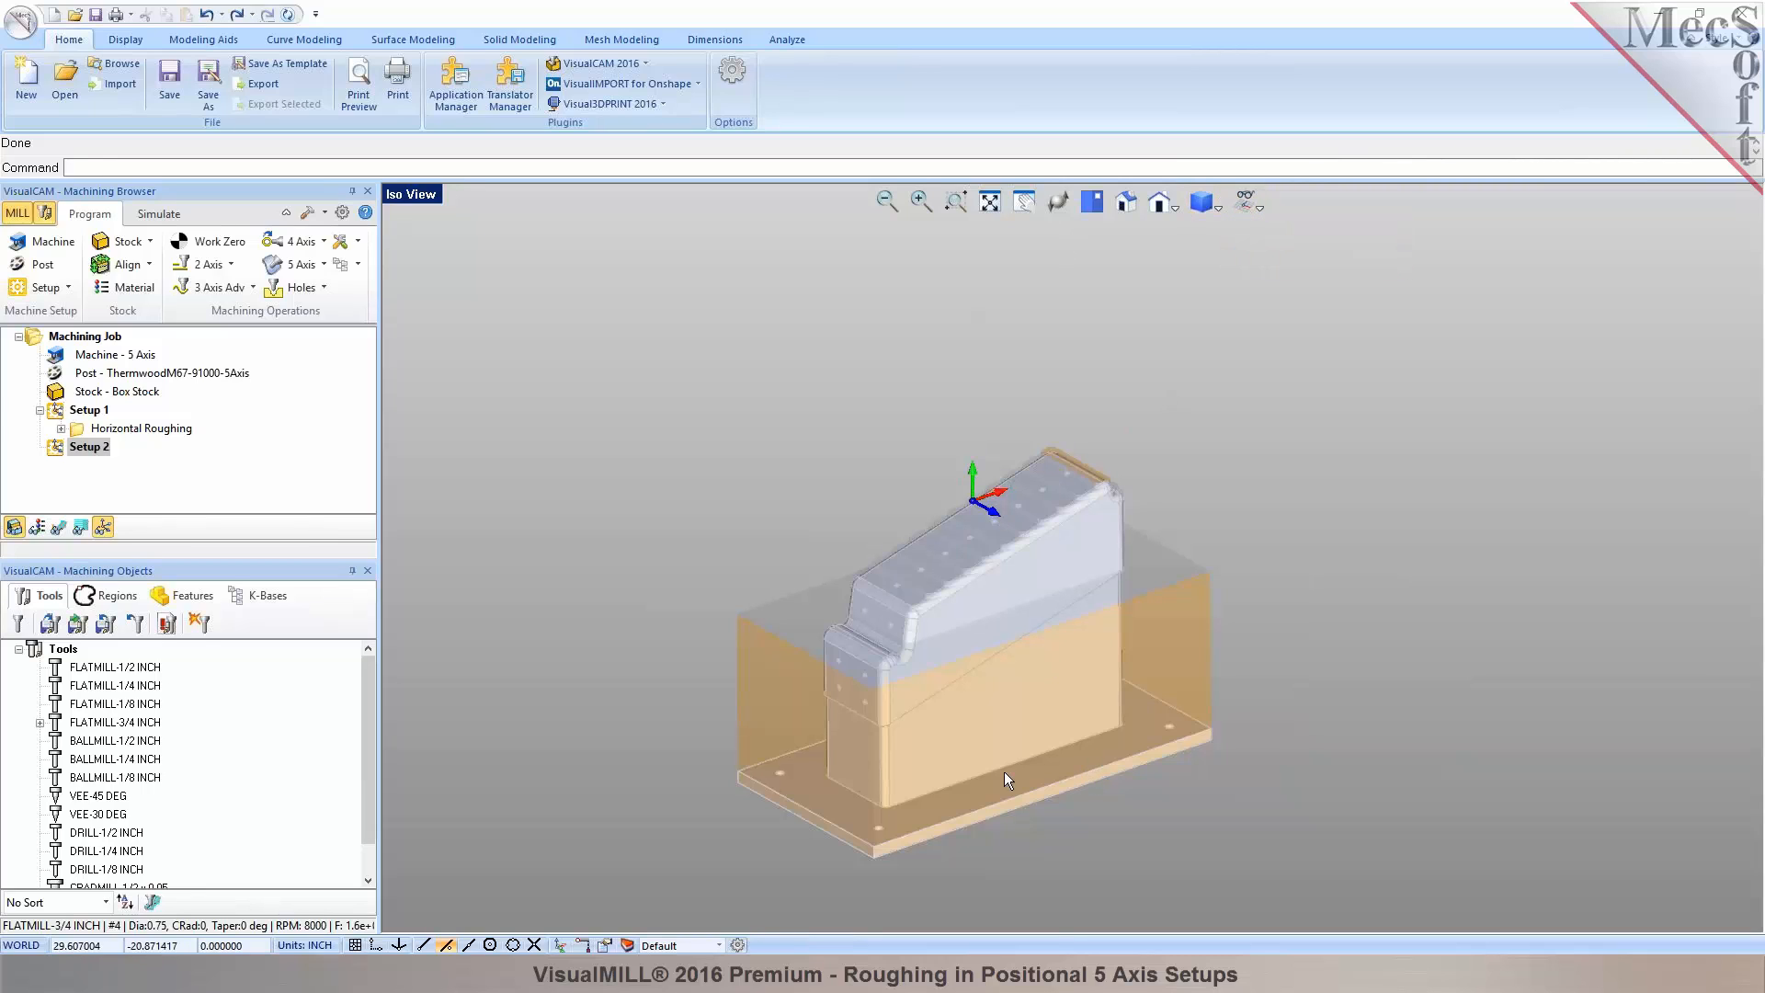
scroll(1037, 752, "up", 1)
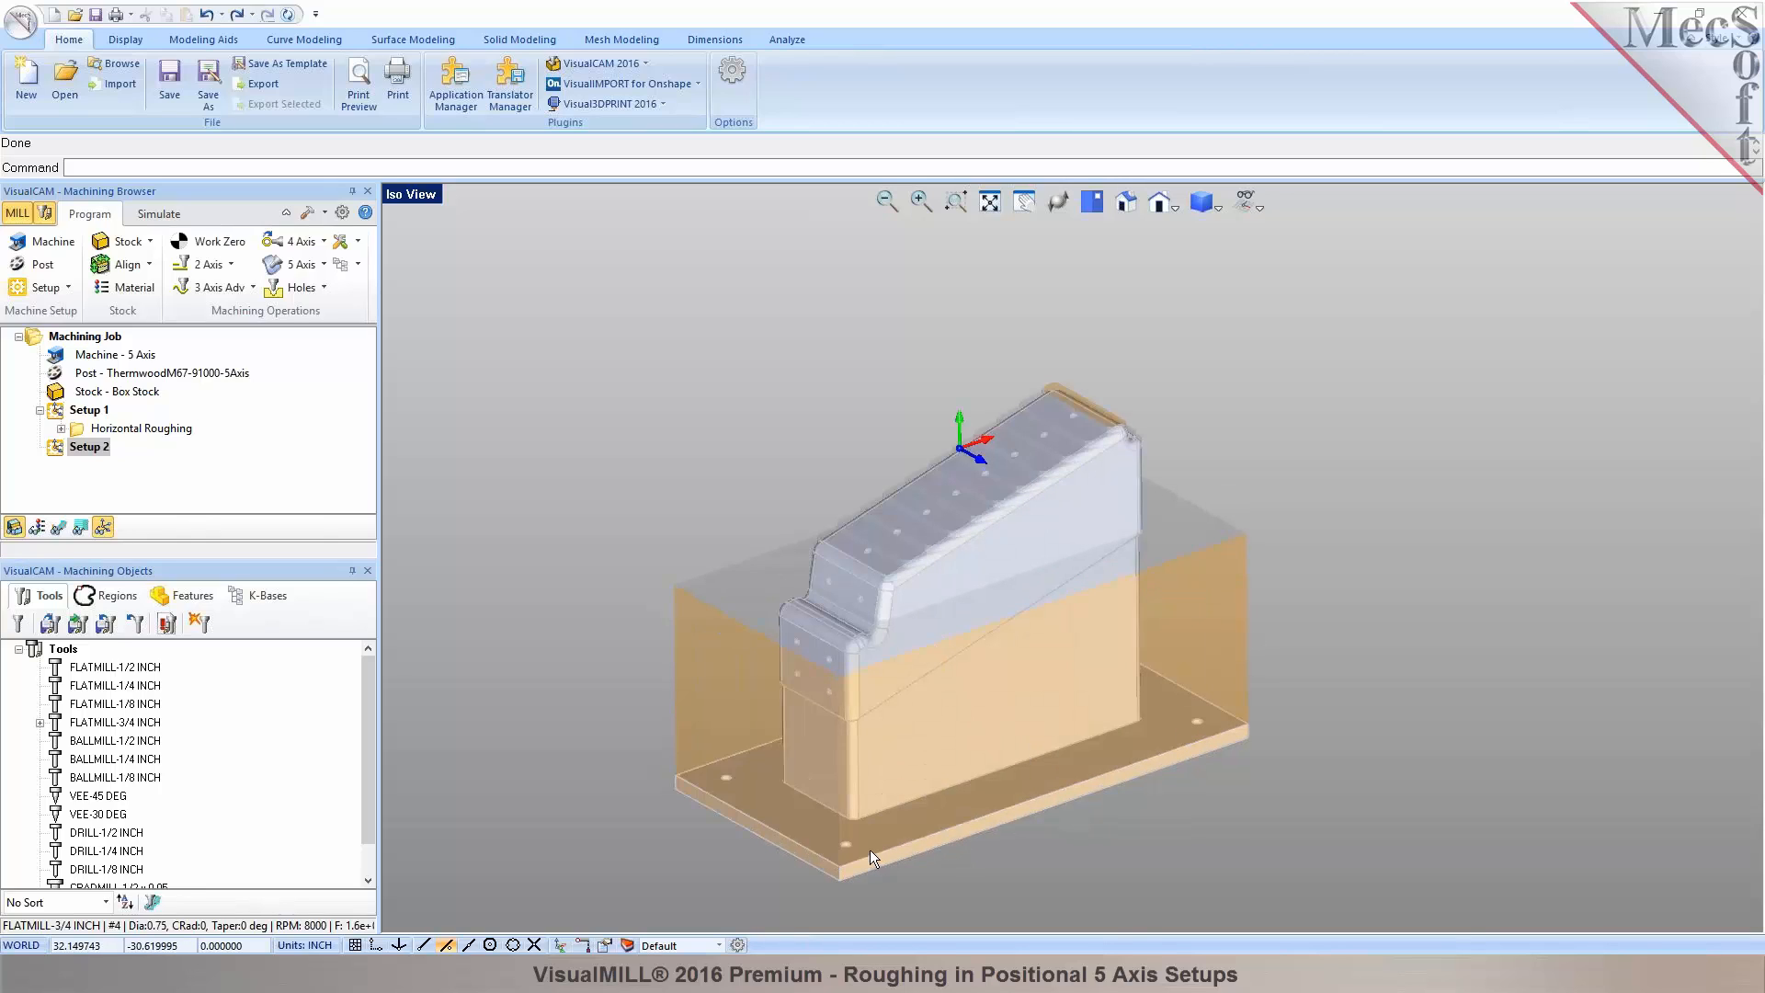
left_click(241, 288)
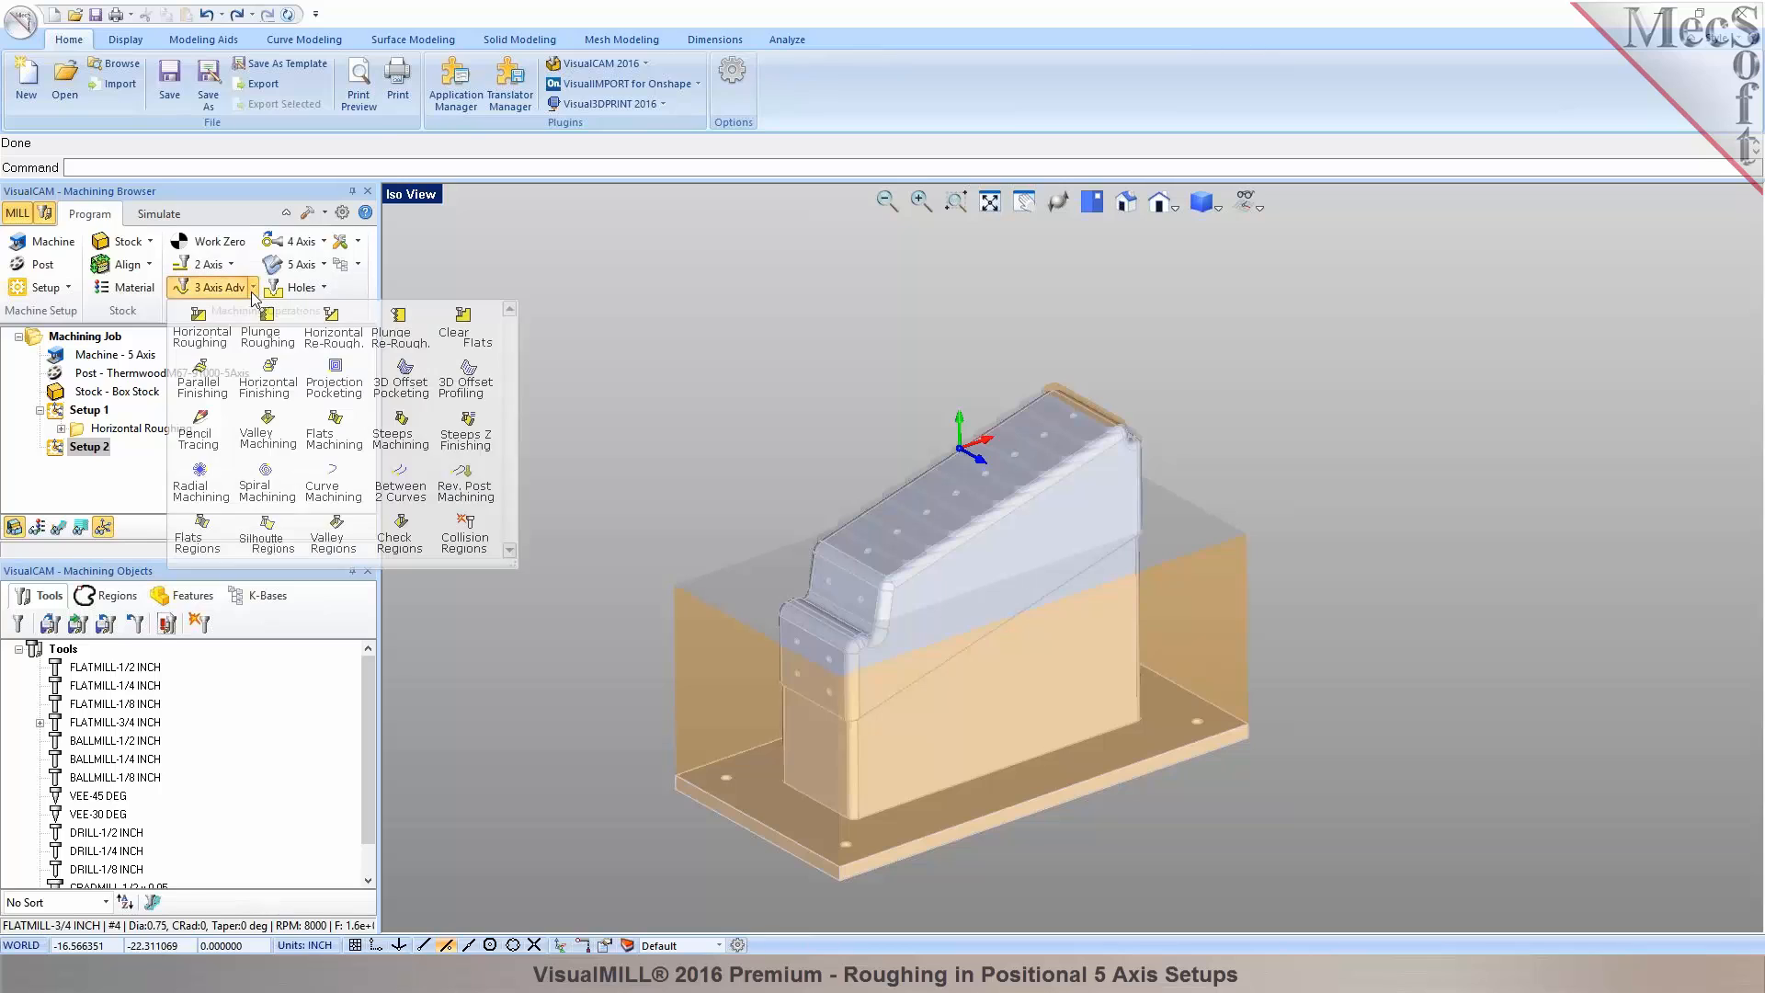
left_click(357, 348)
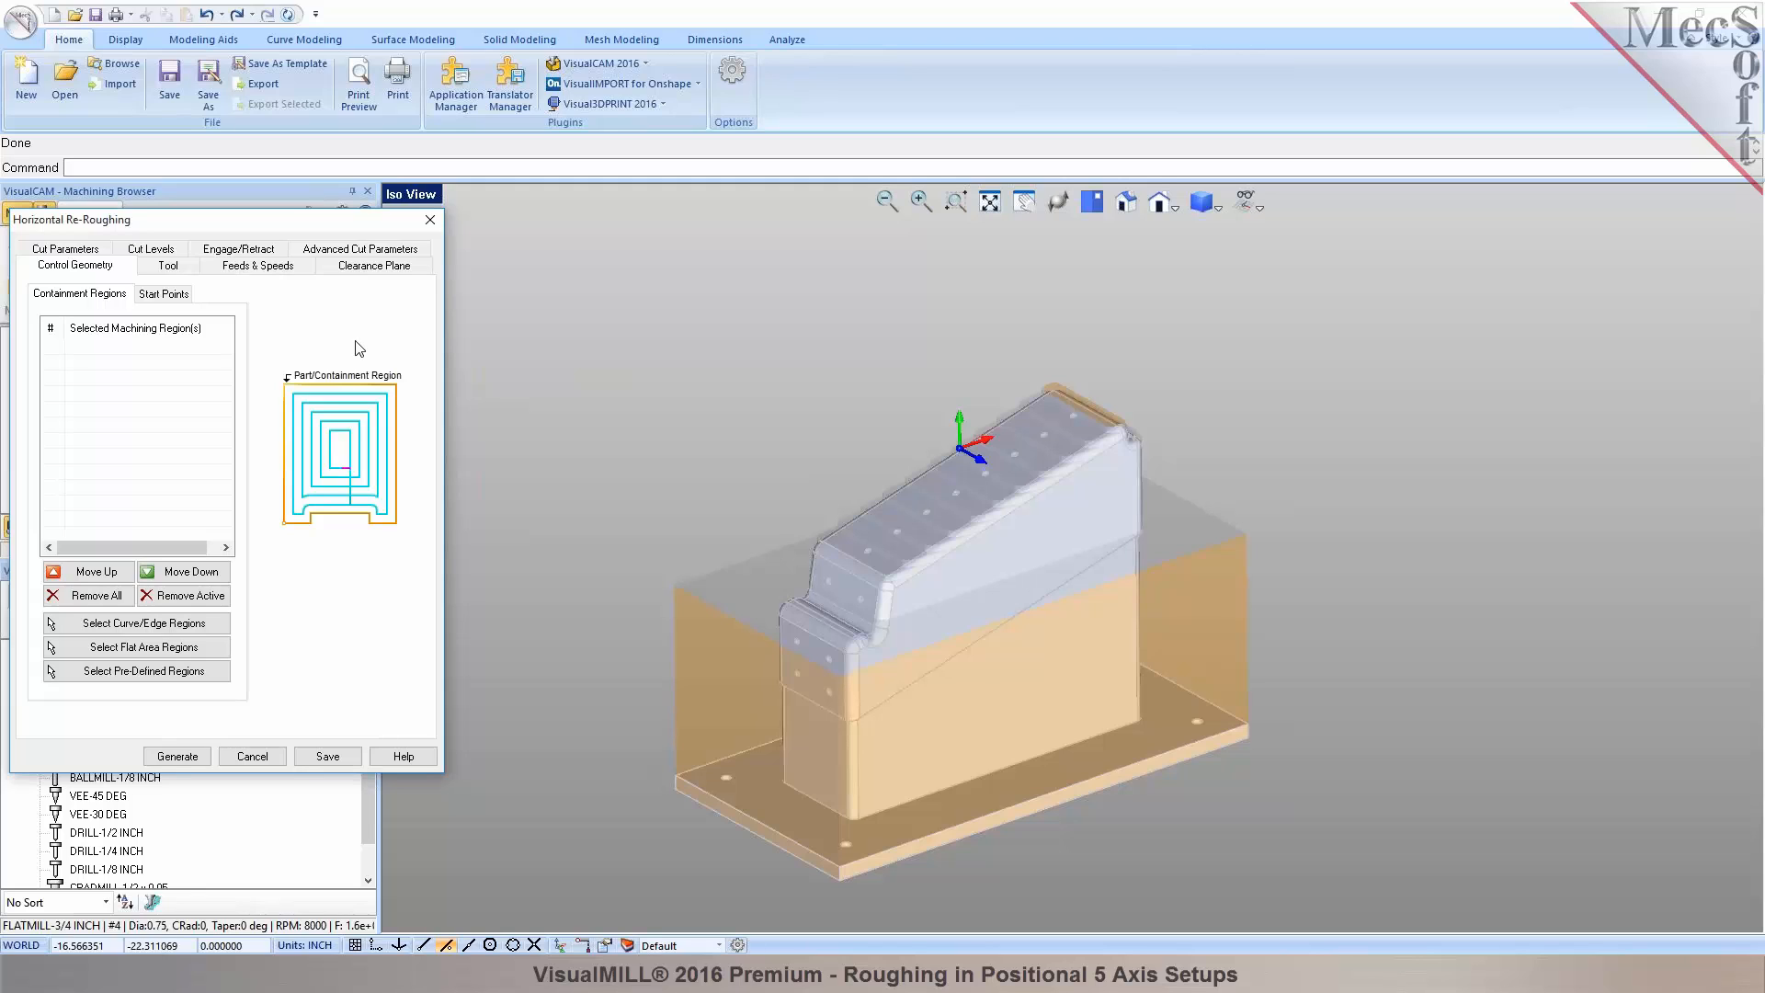
Check the re-roughing tool, 8000 RPM / 160 in/min feeds, clearance plane and 45% stepover.
left_click(149, 269)
left_click(251, 268)
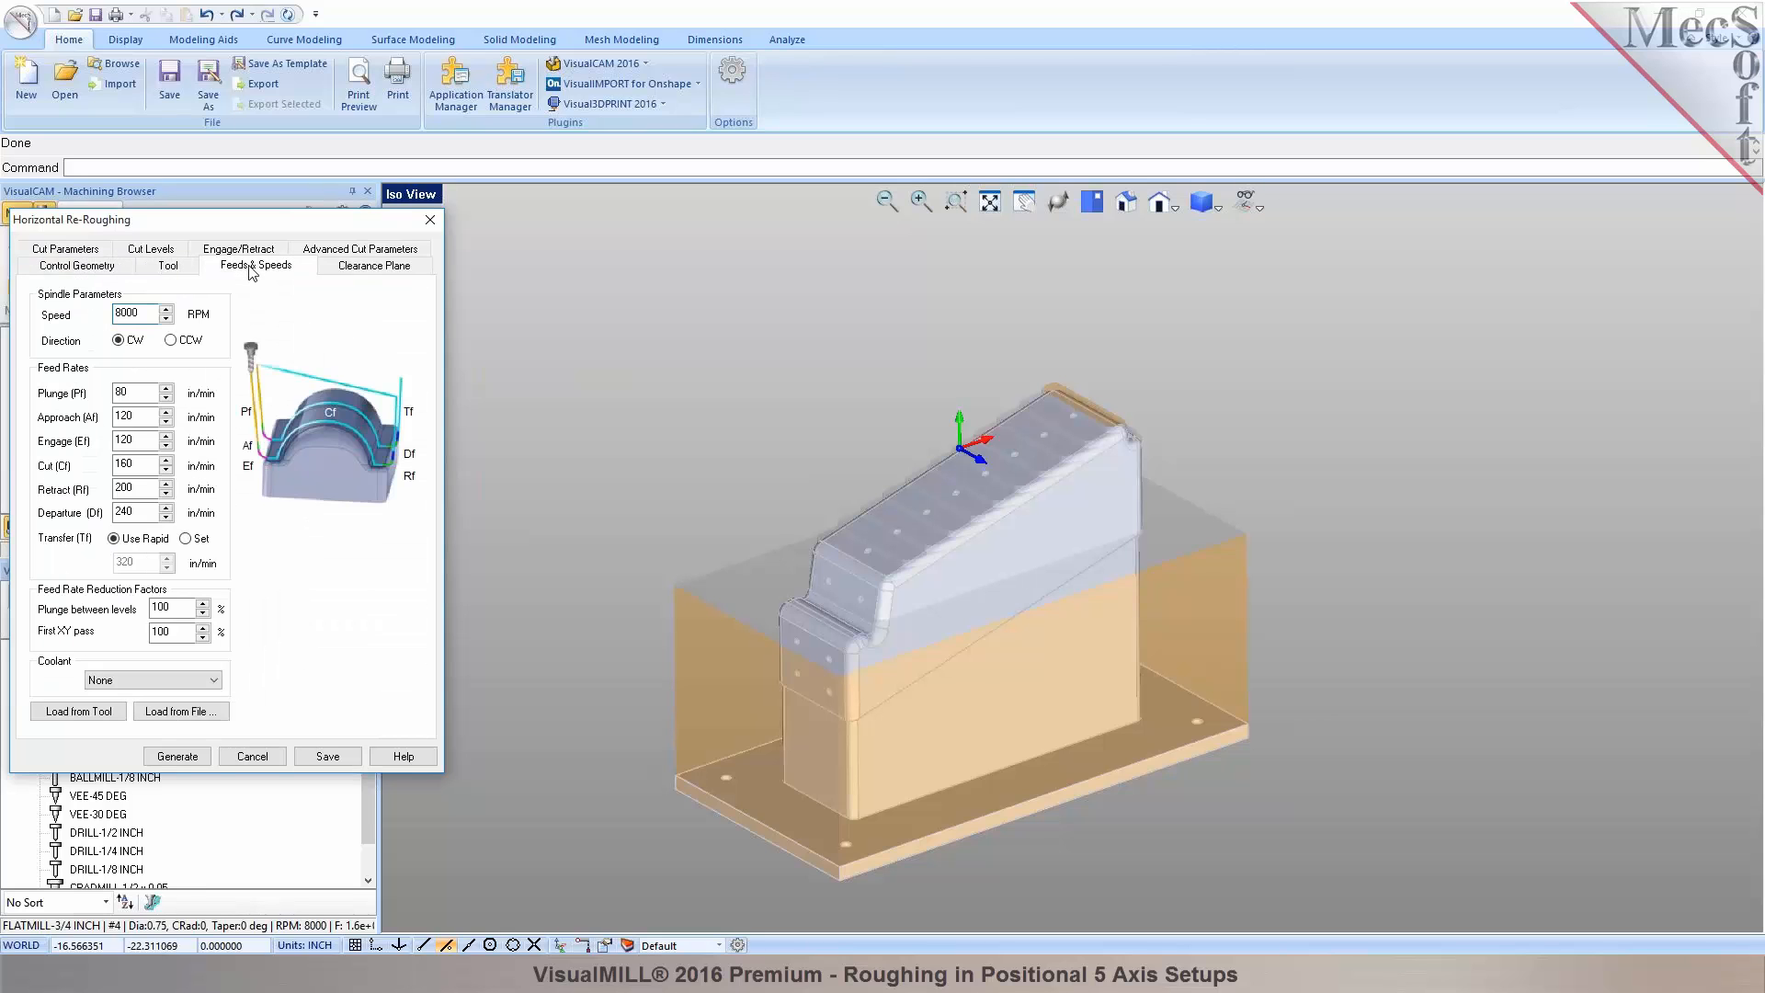
left_click(356, 268)
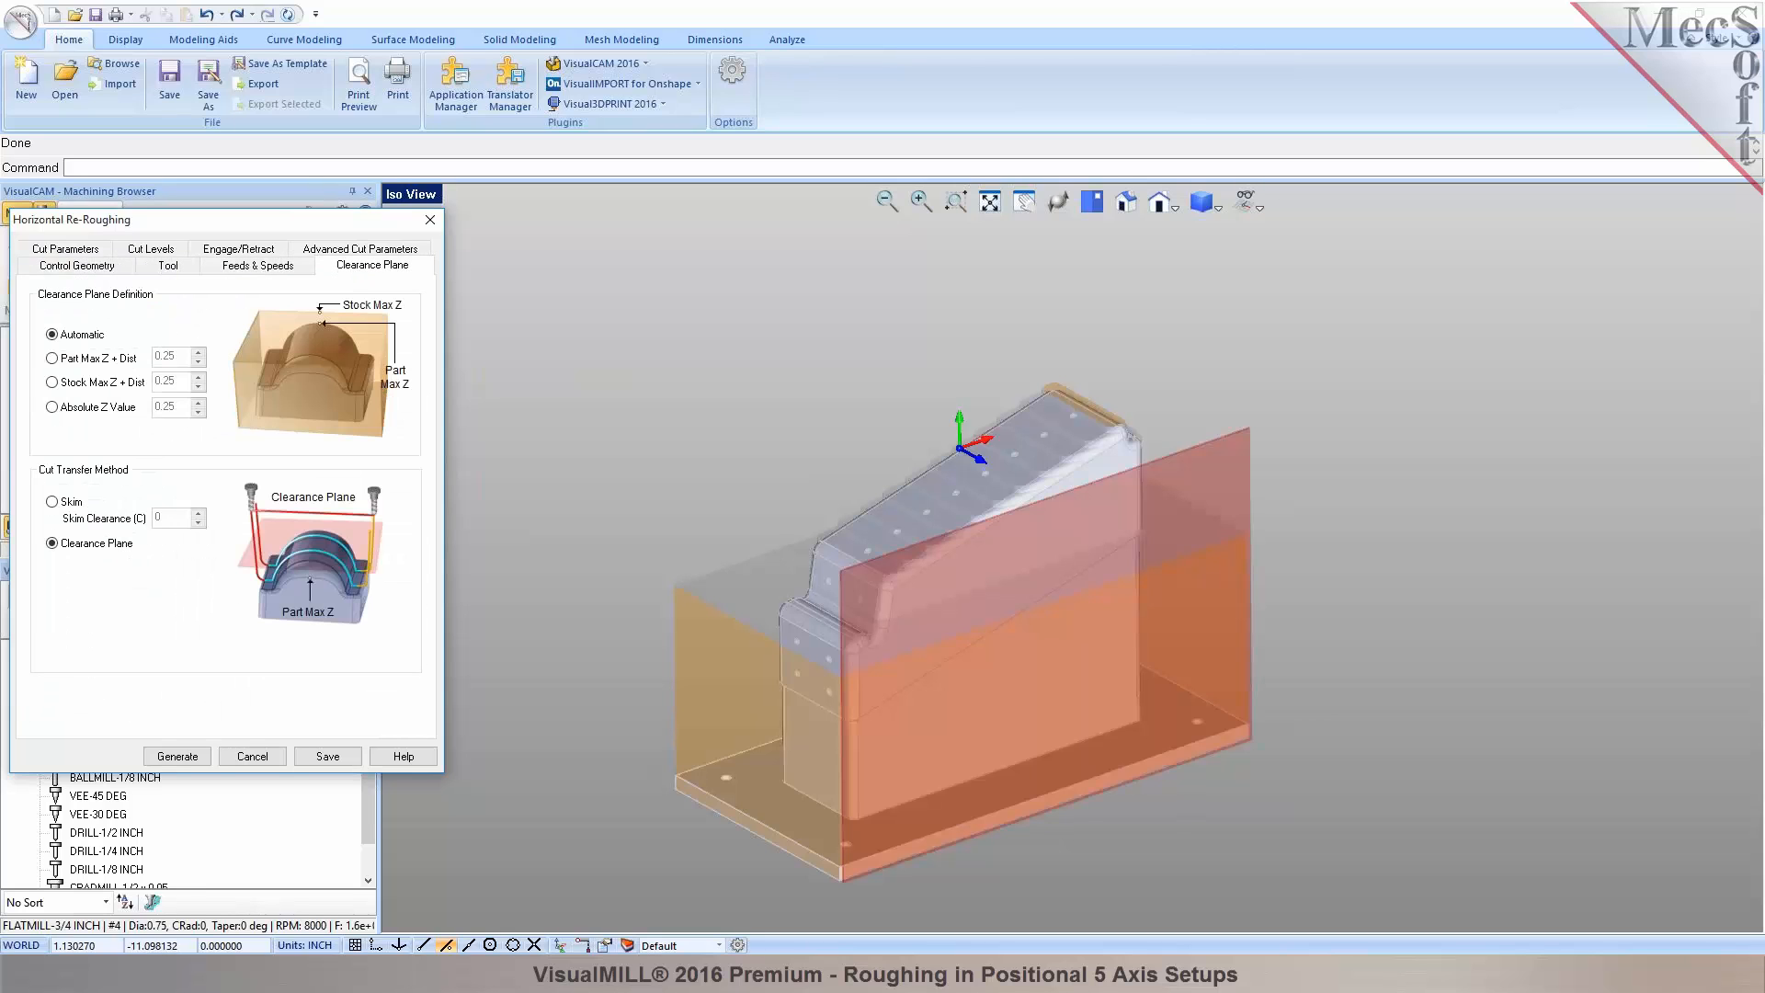
middle_click_drag(1194, 680, 998, 655)
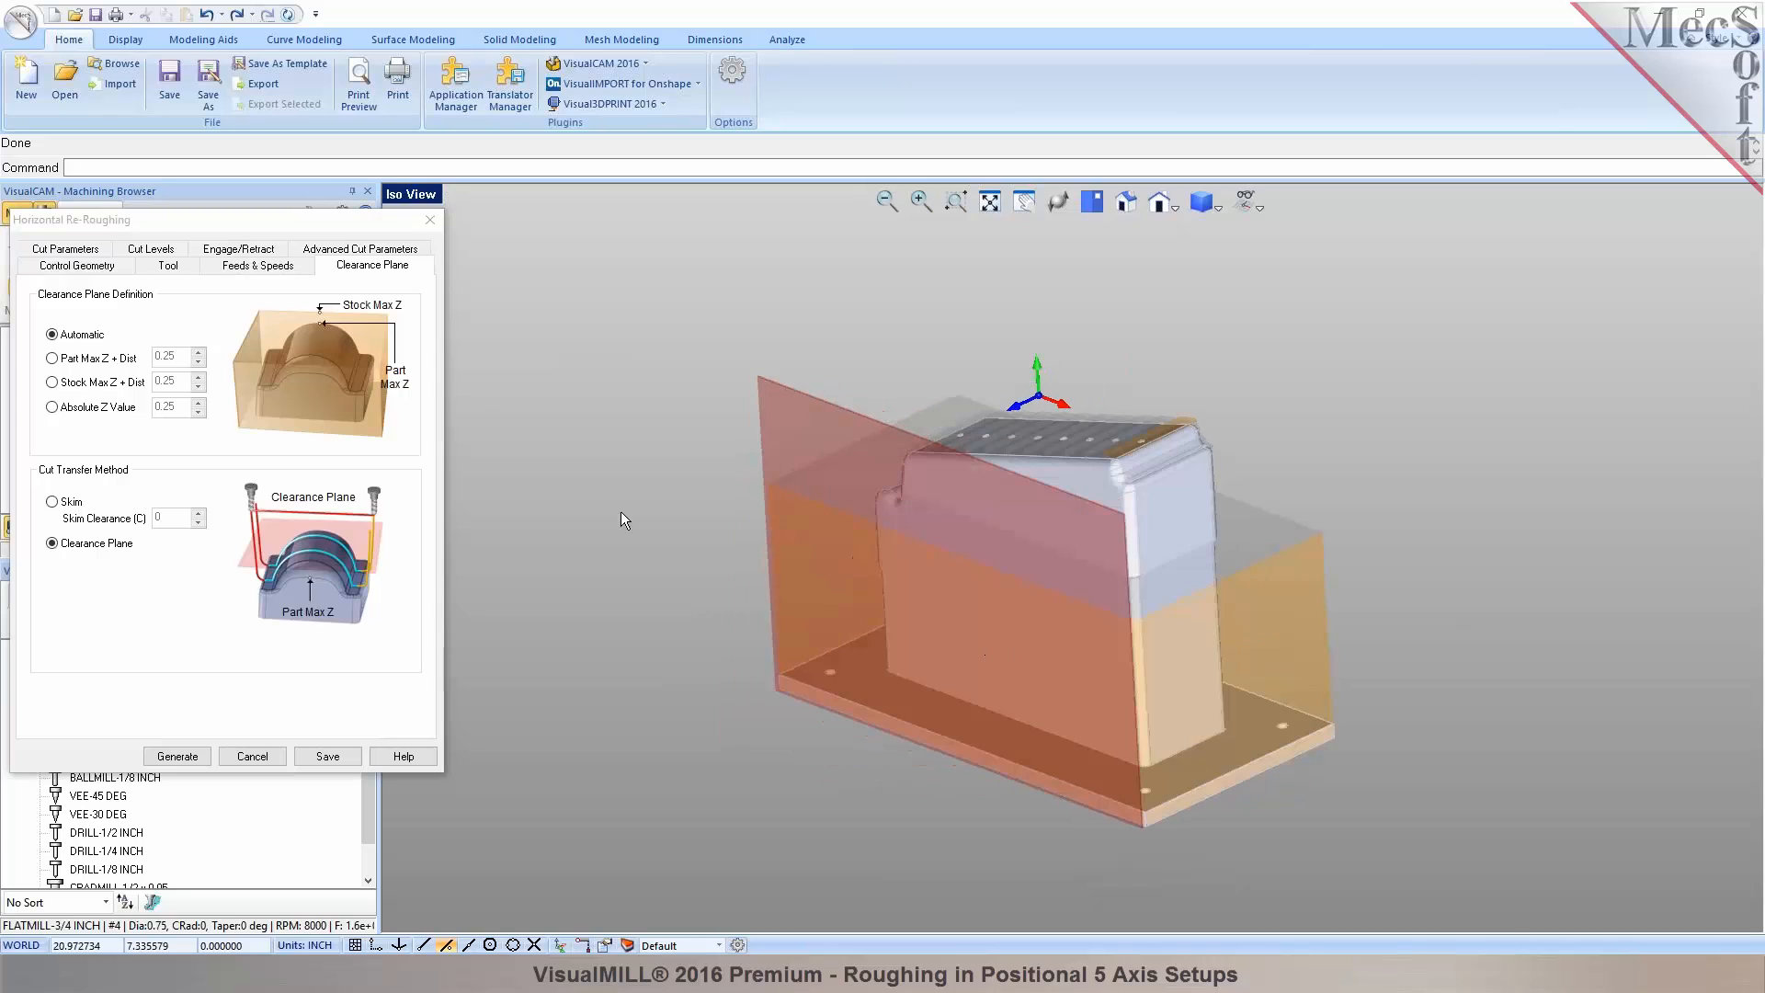
left_click(64, 249)
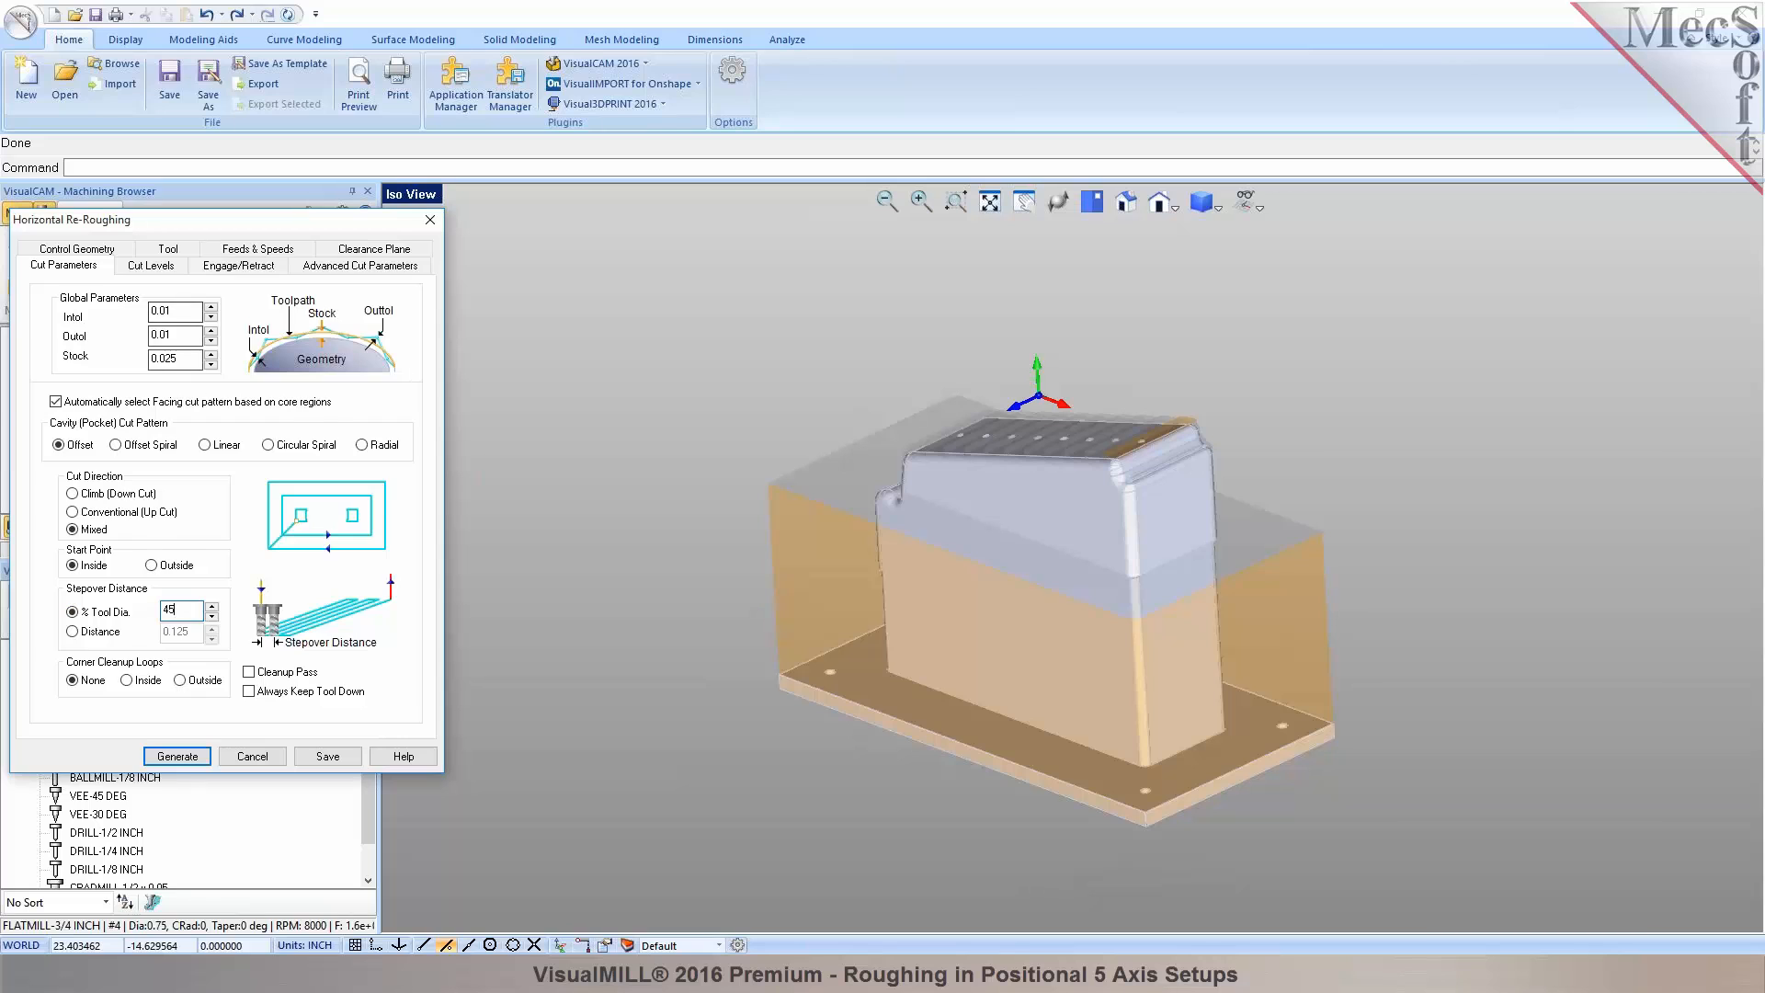
Enable the Bottom cut limit, picking 2.58186 from the part's front edge.
left_click(151, 265)
middle_click_drag(1006, 630, 1162, 567)
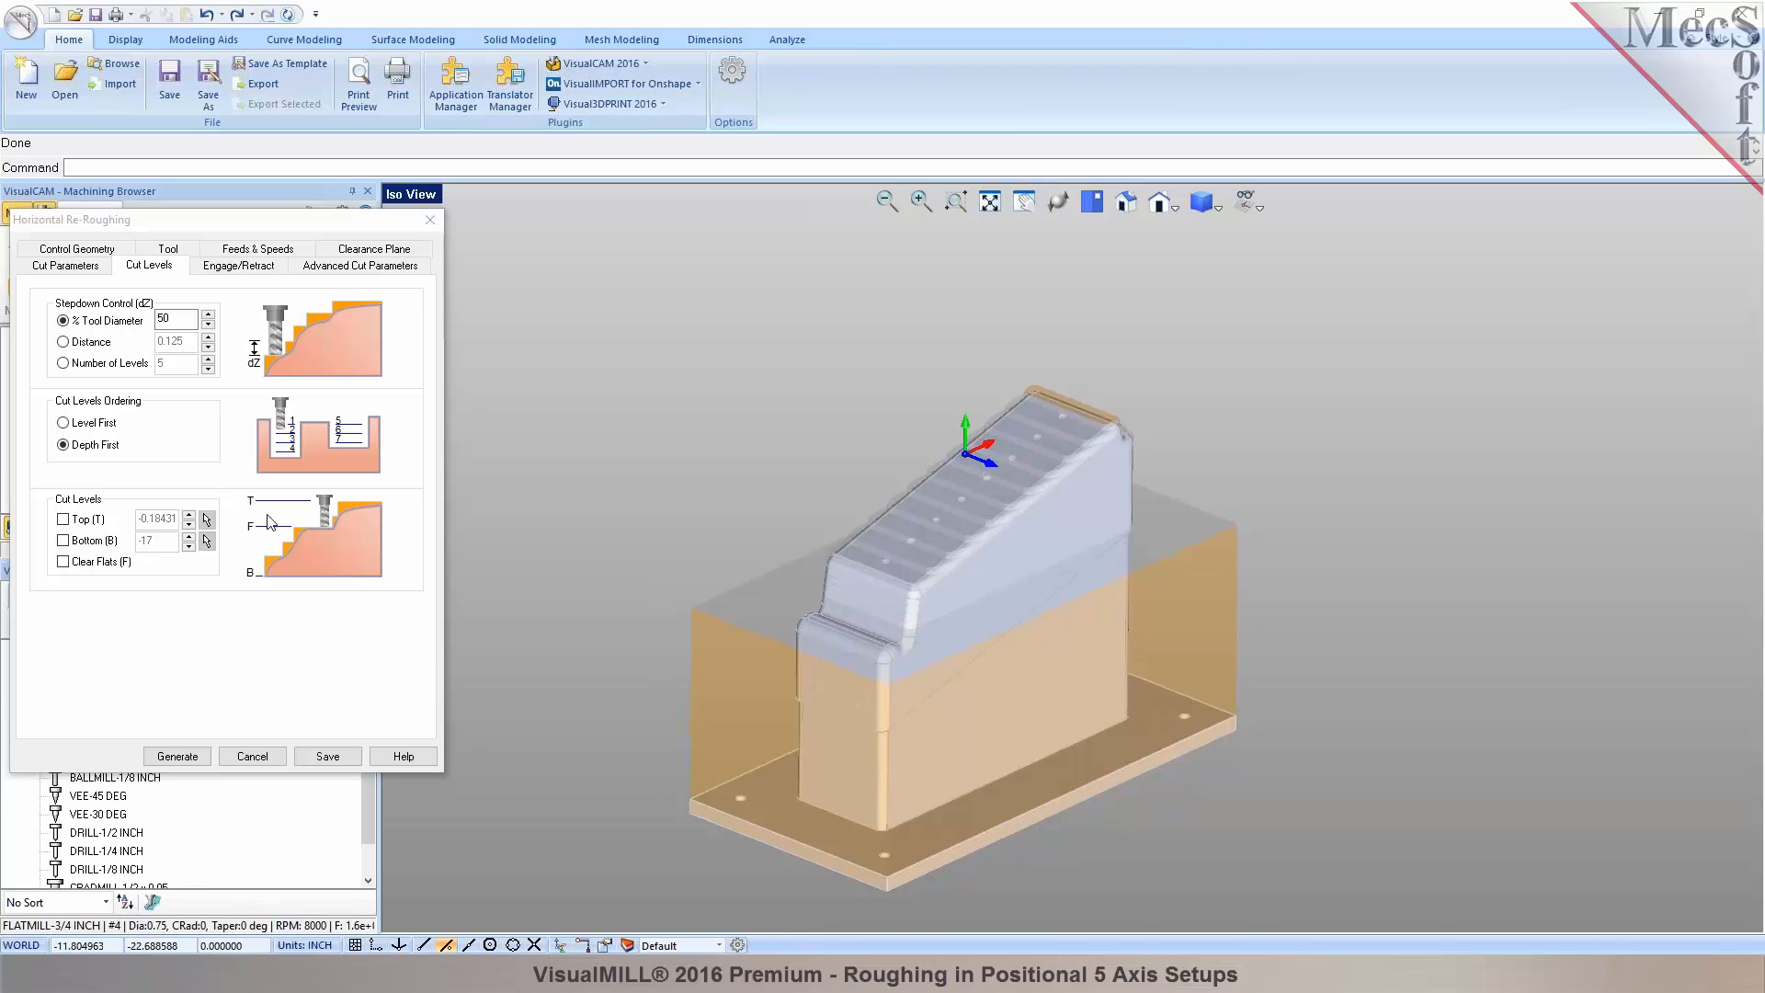
left_click(65, 542)
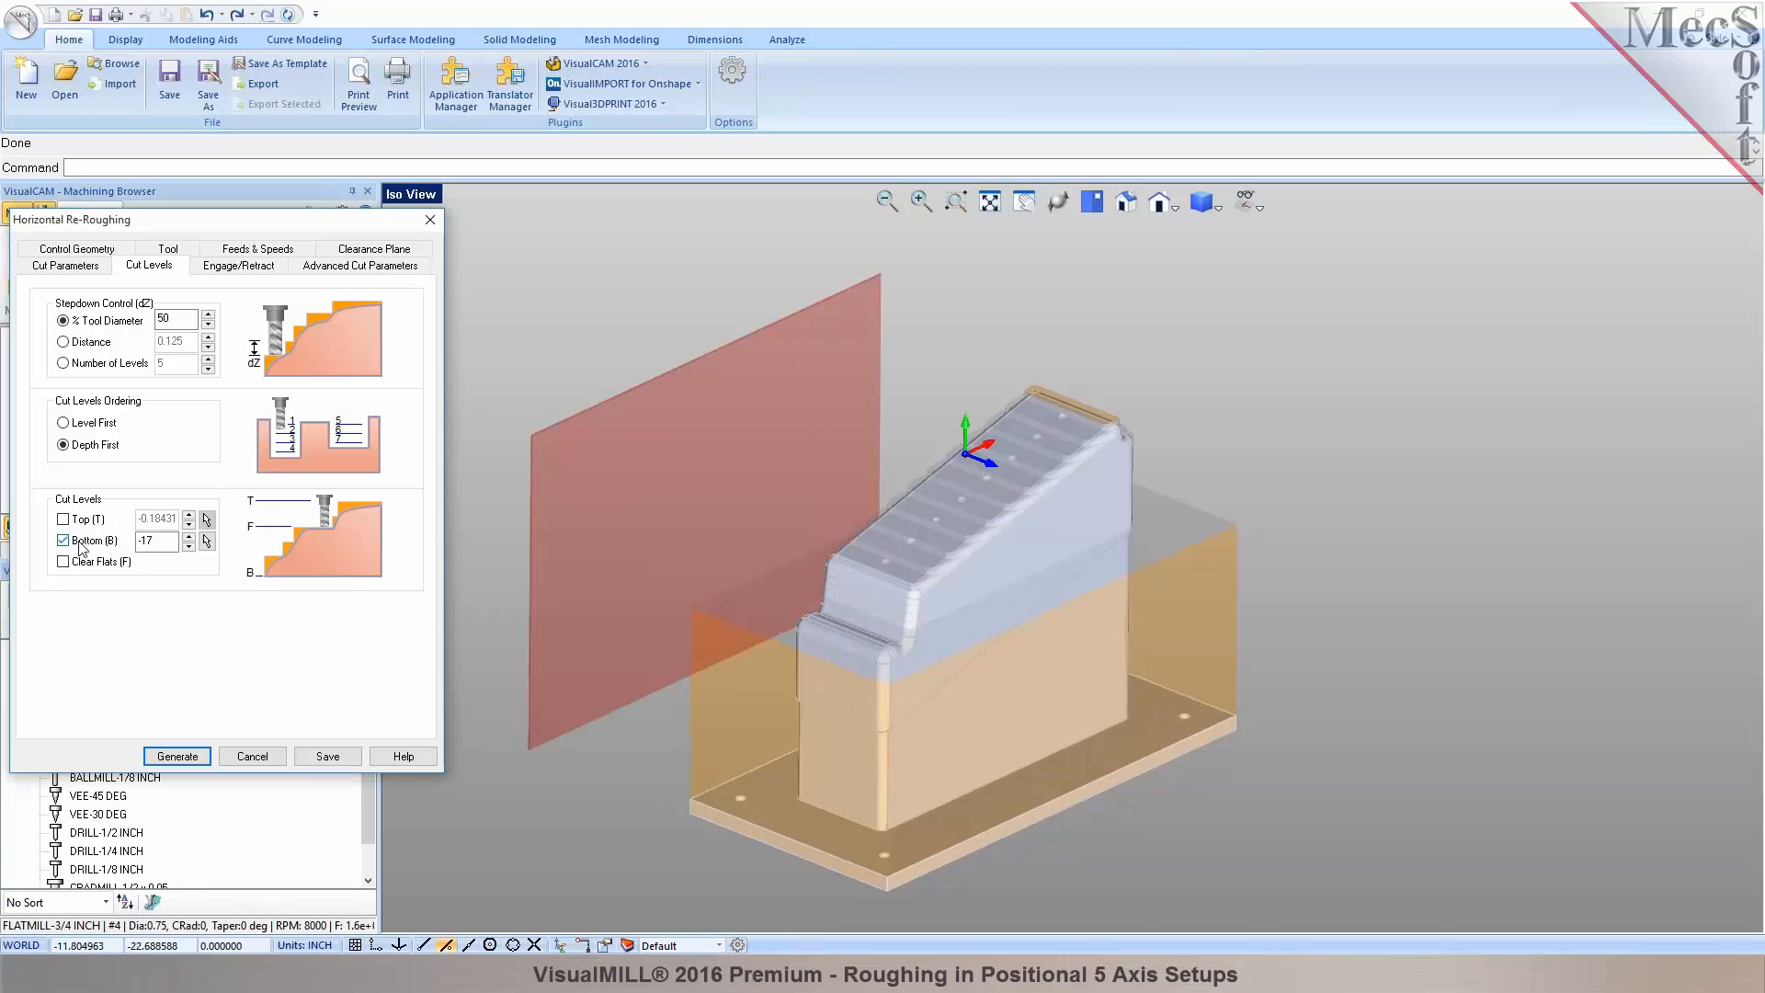
left_click(206, 541)
scroll(899, 664, "up", 3)
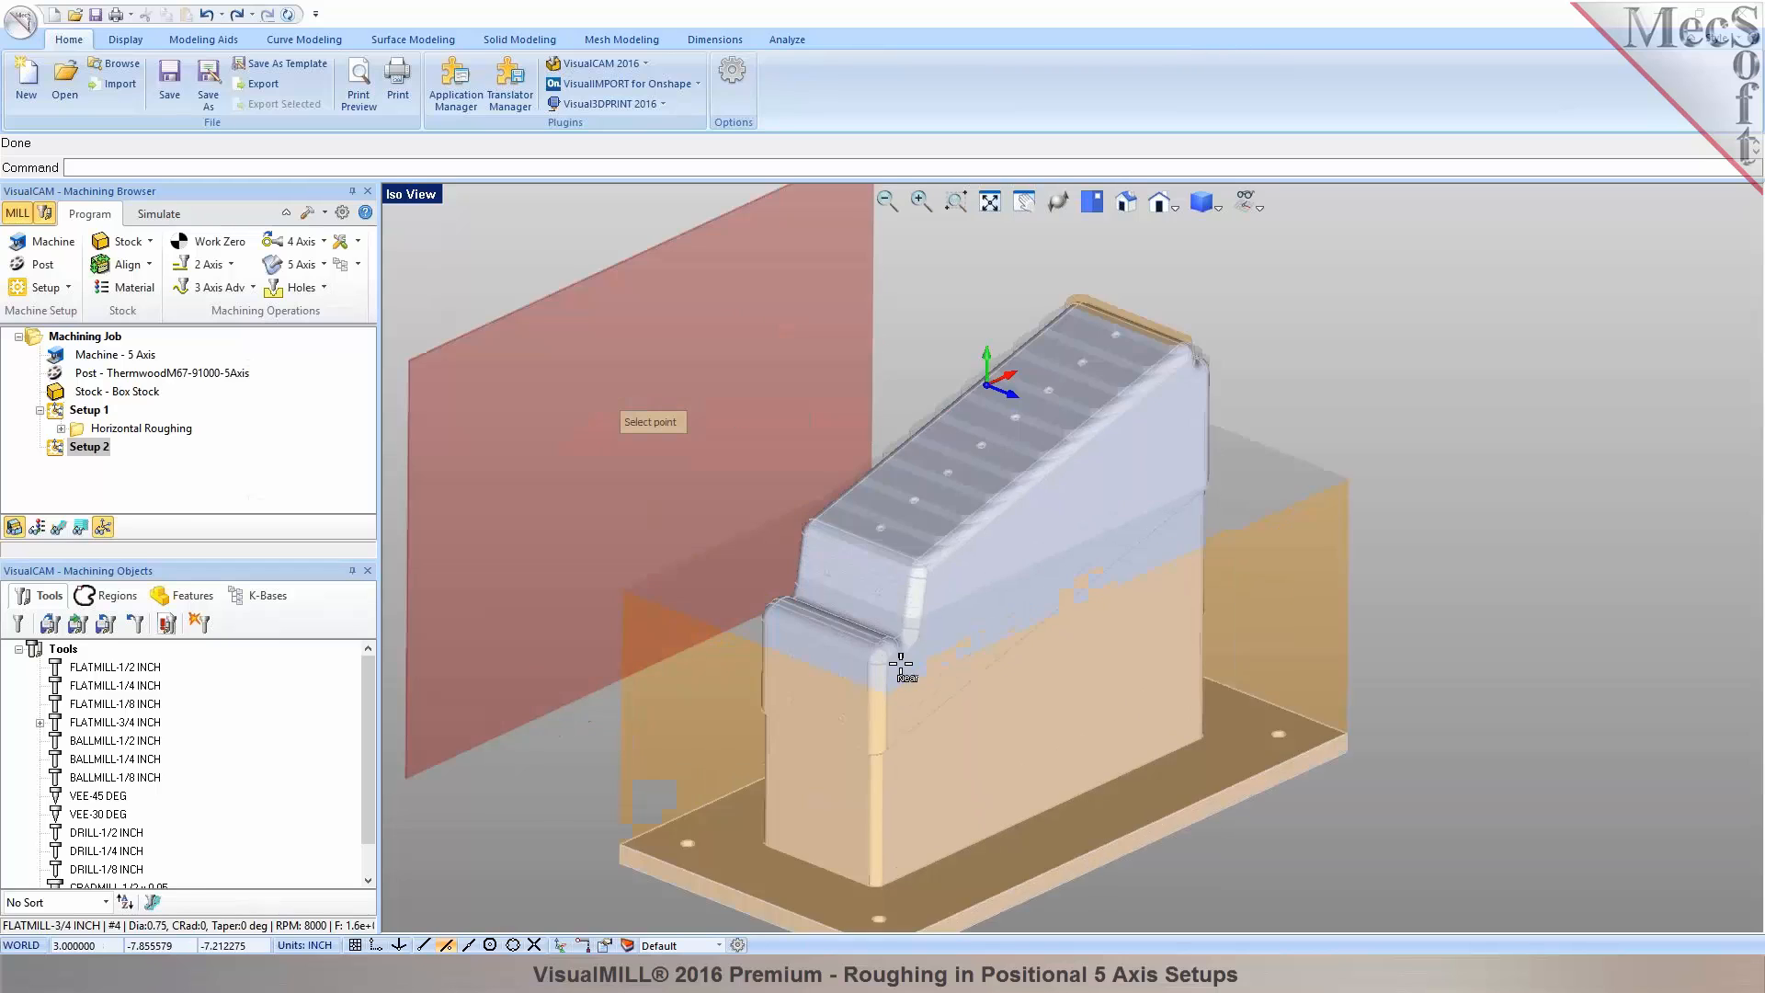
scroll(899, 664, "up", 2)
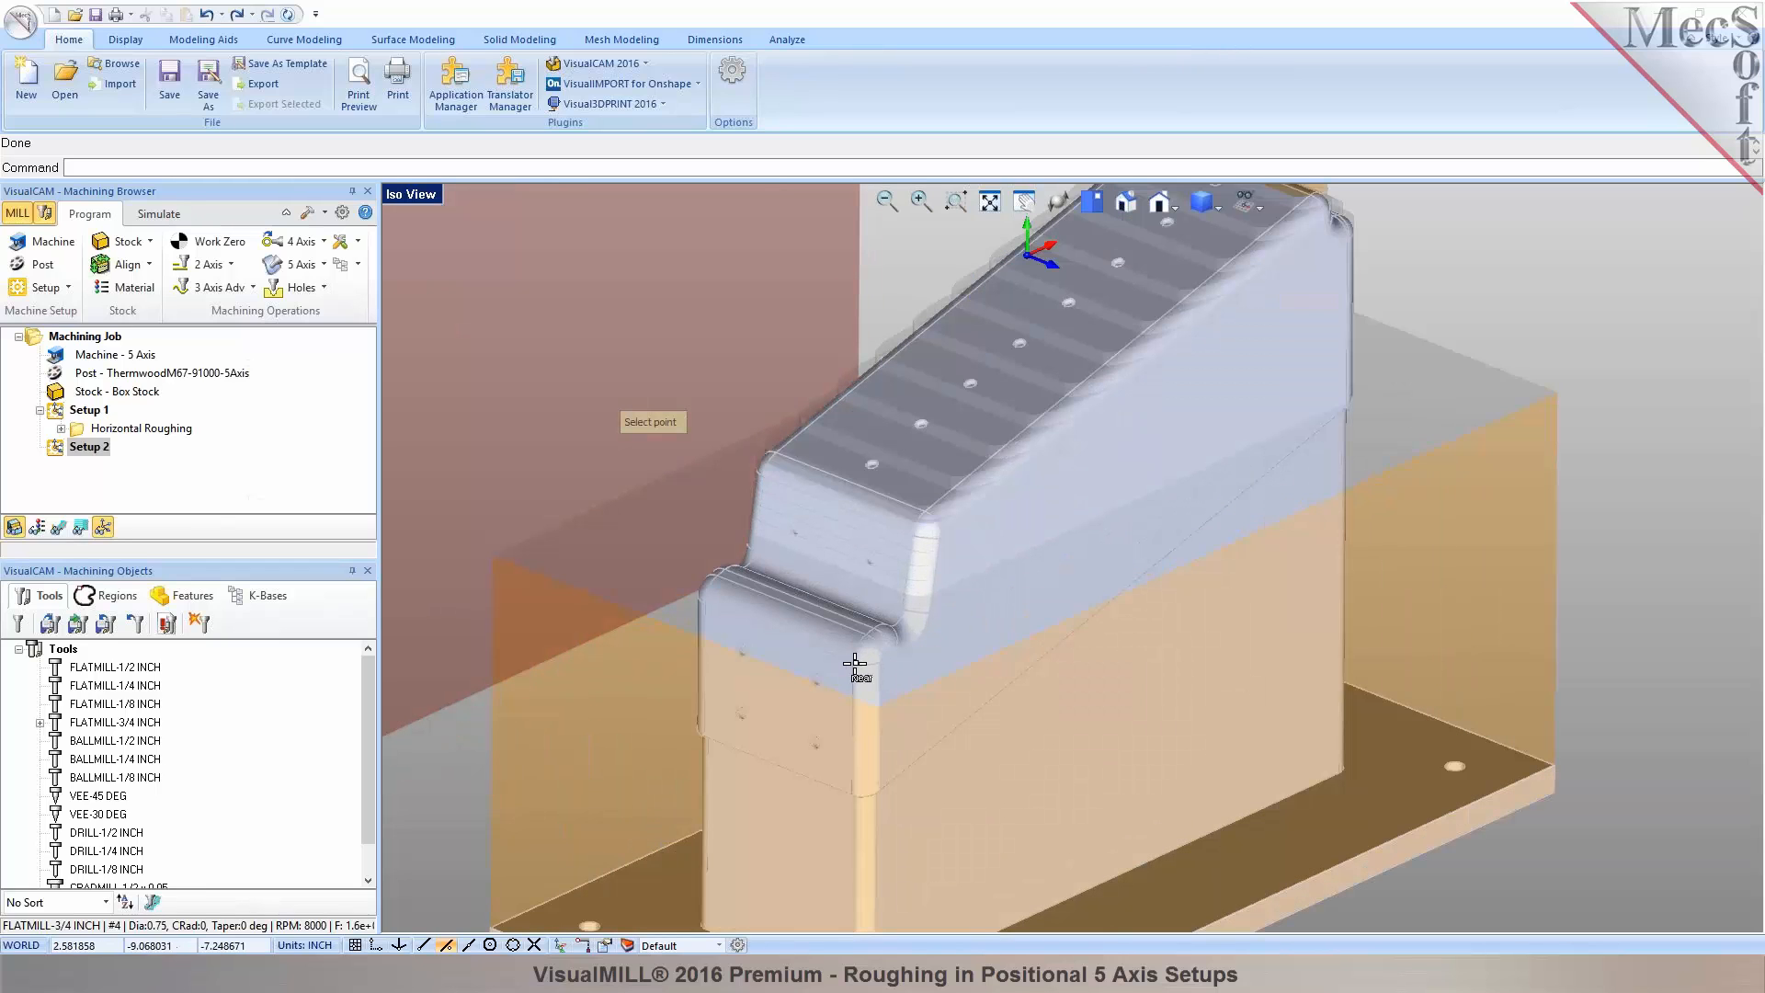
left_click(854, 664)
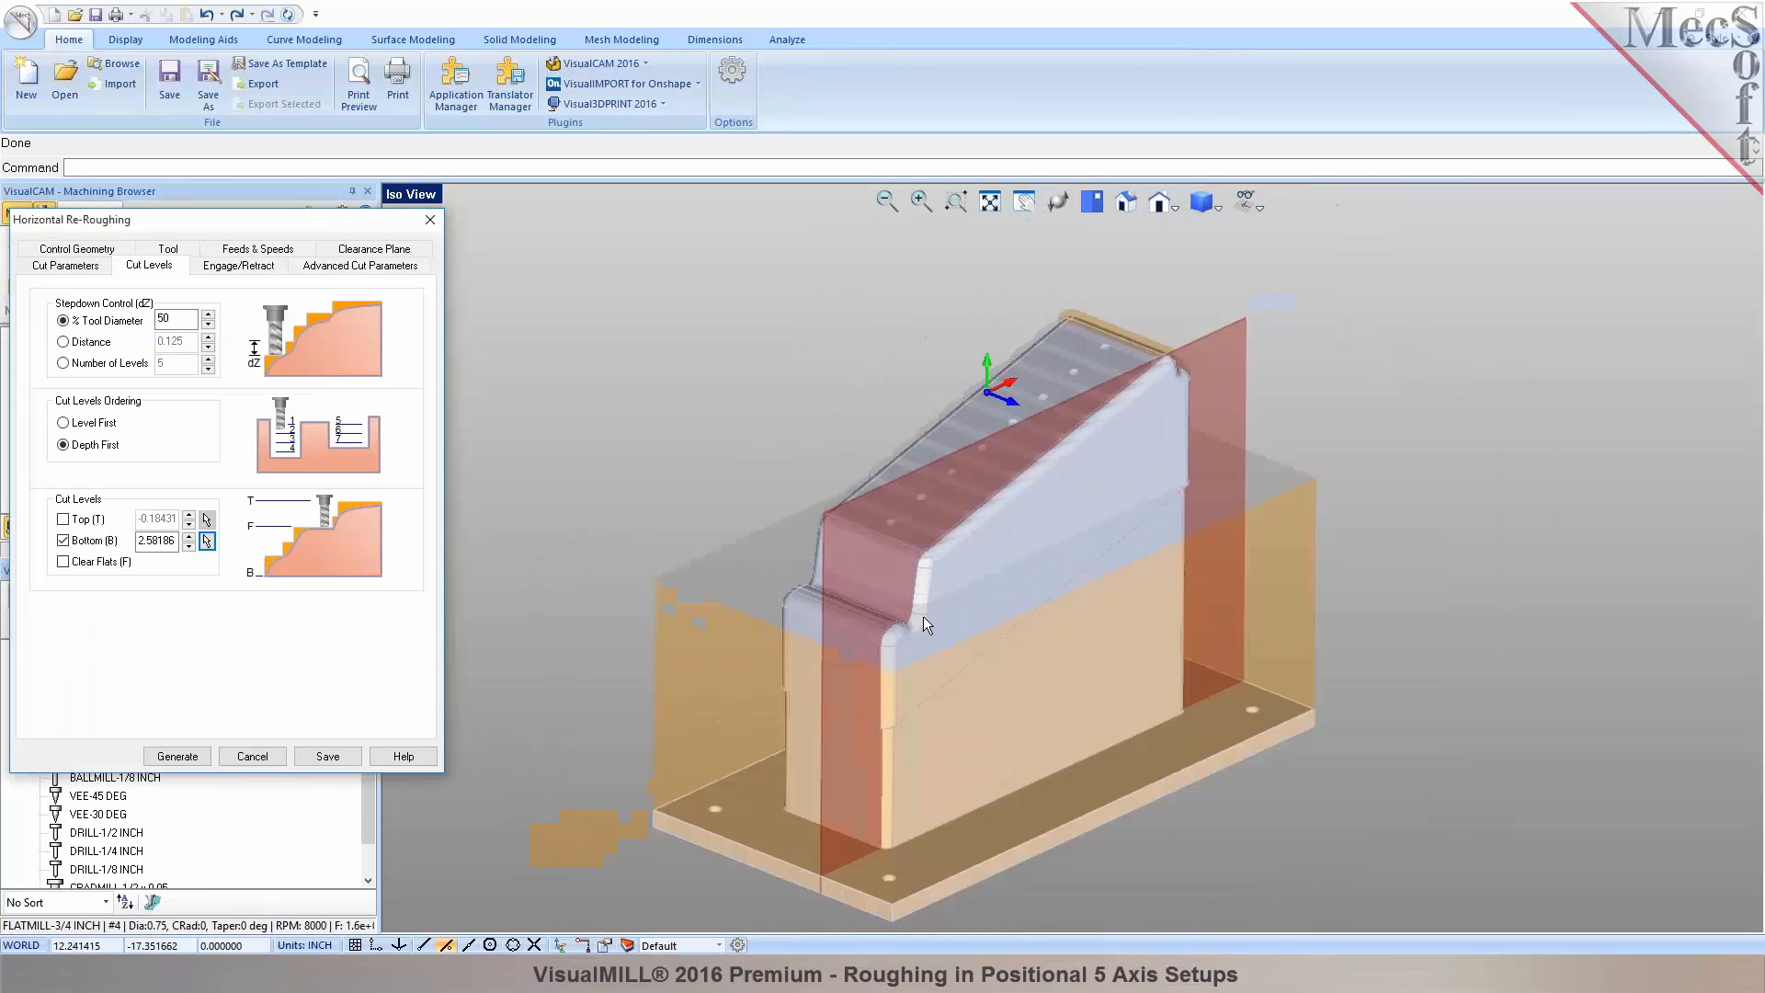
middle_click_drag(923, 616, 751, 598)
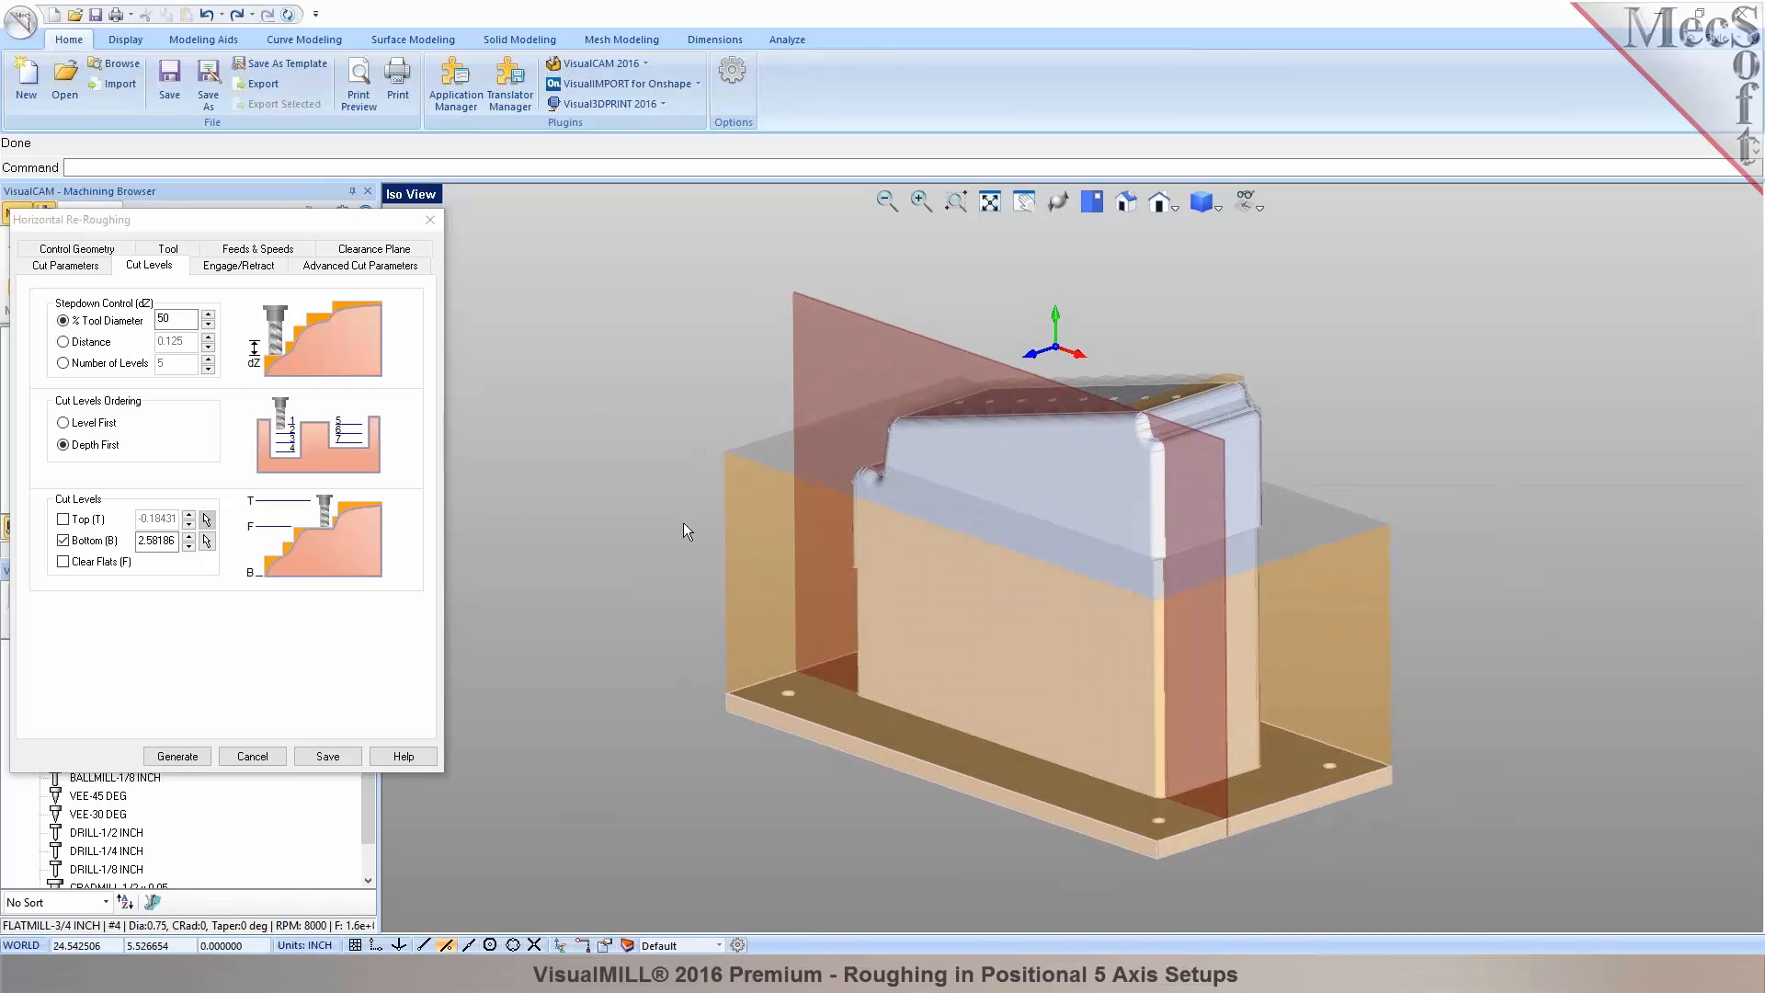
Compute the Horizontal Re-Roughing toolpath so it is listed under Setup 2.
left_click(193, 763)
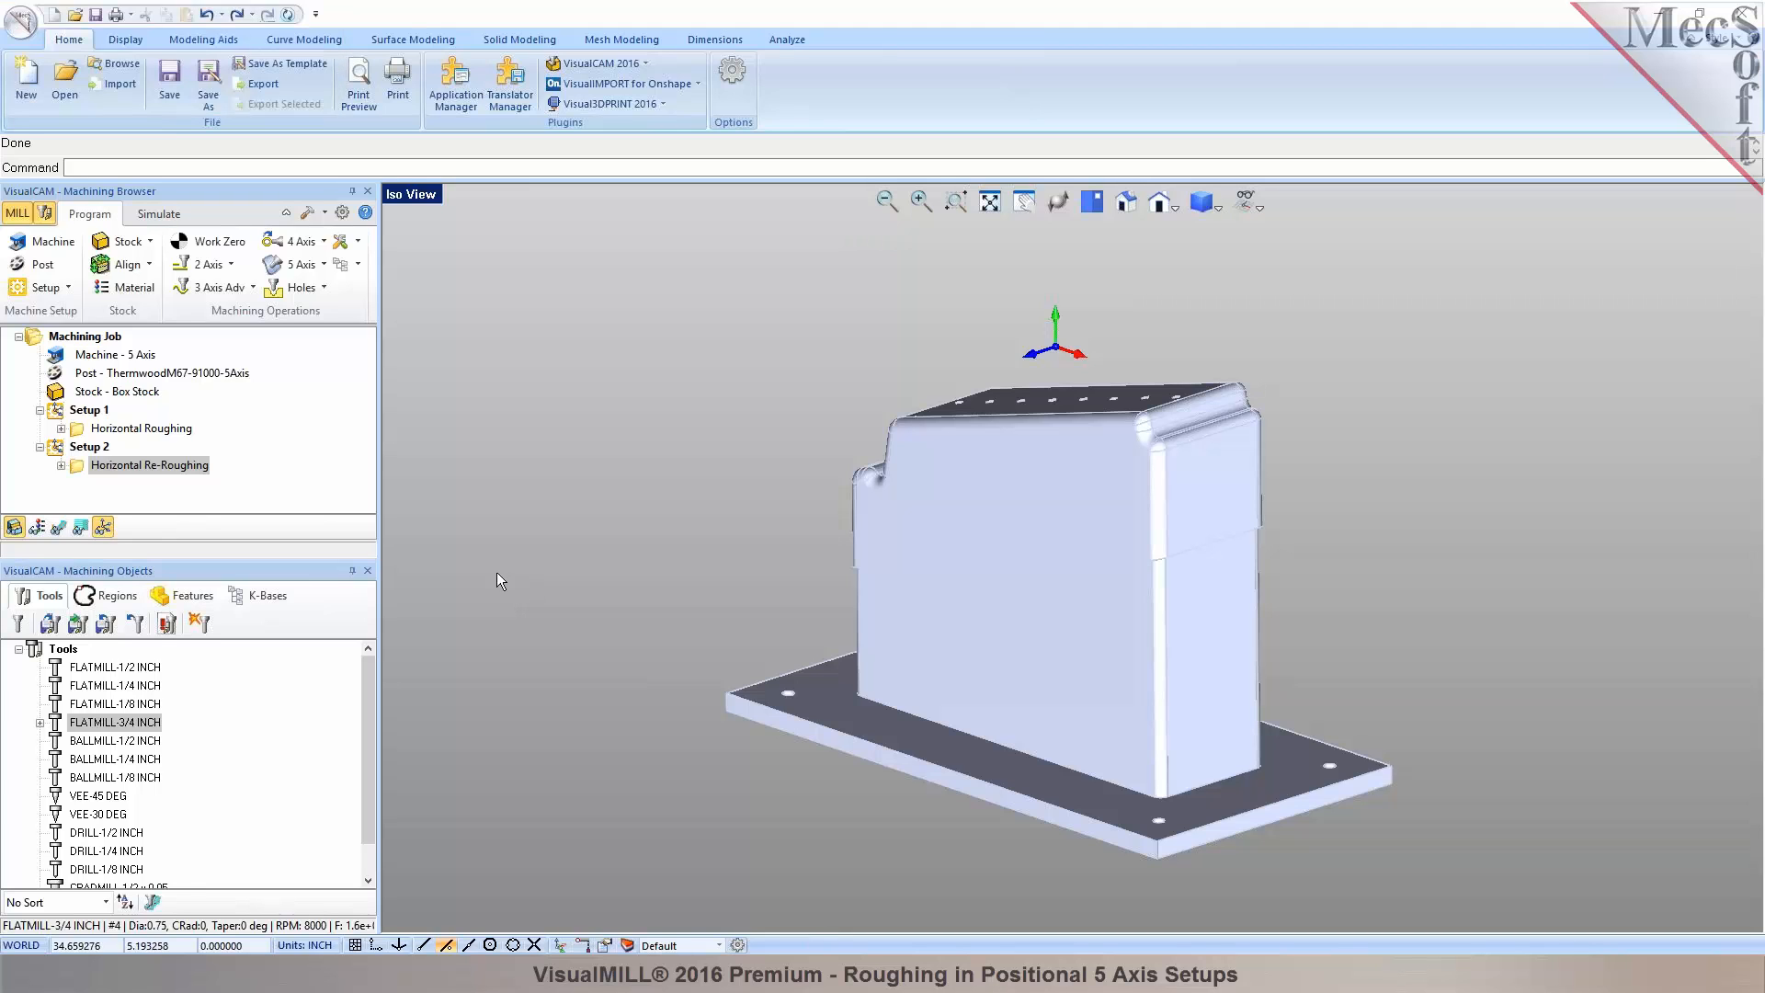
Display the Setup 2 re-roughing toolpath on the model and orbit to inspect it.
left_click(58, 526)
scroll(1103, 552, "up", 2)
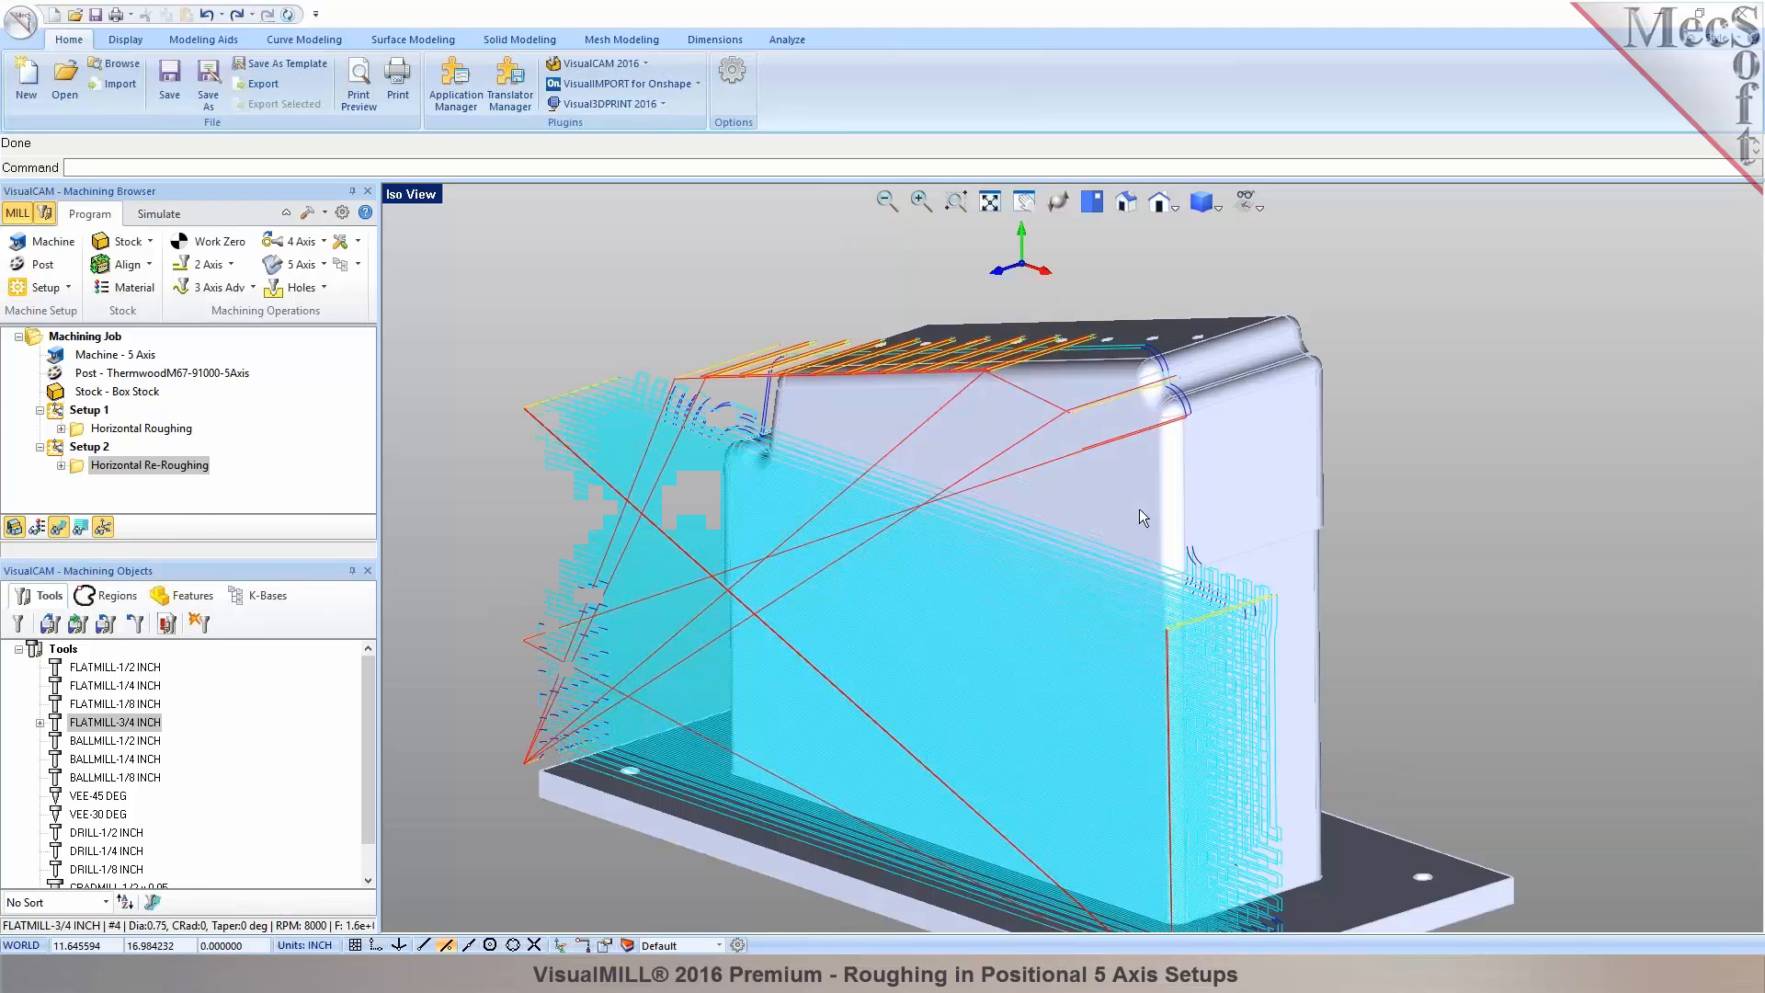
middle_click_drag(1139, 509, 1067, 460)
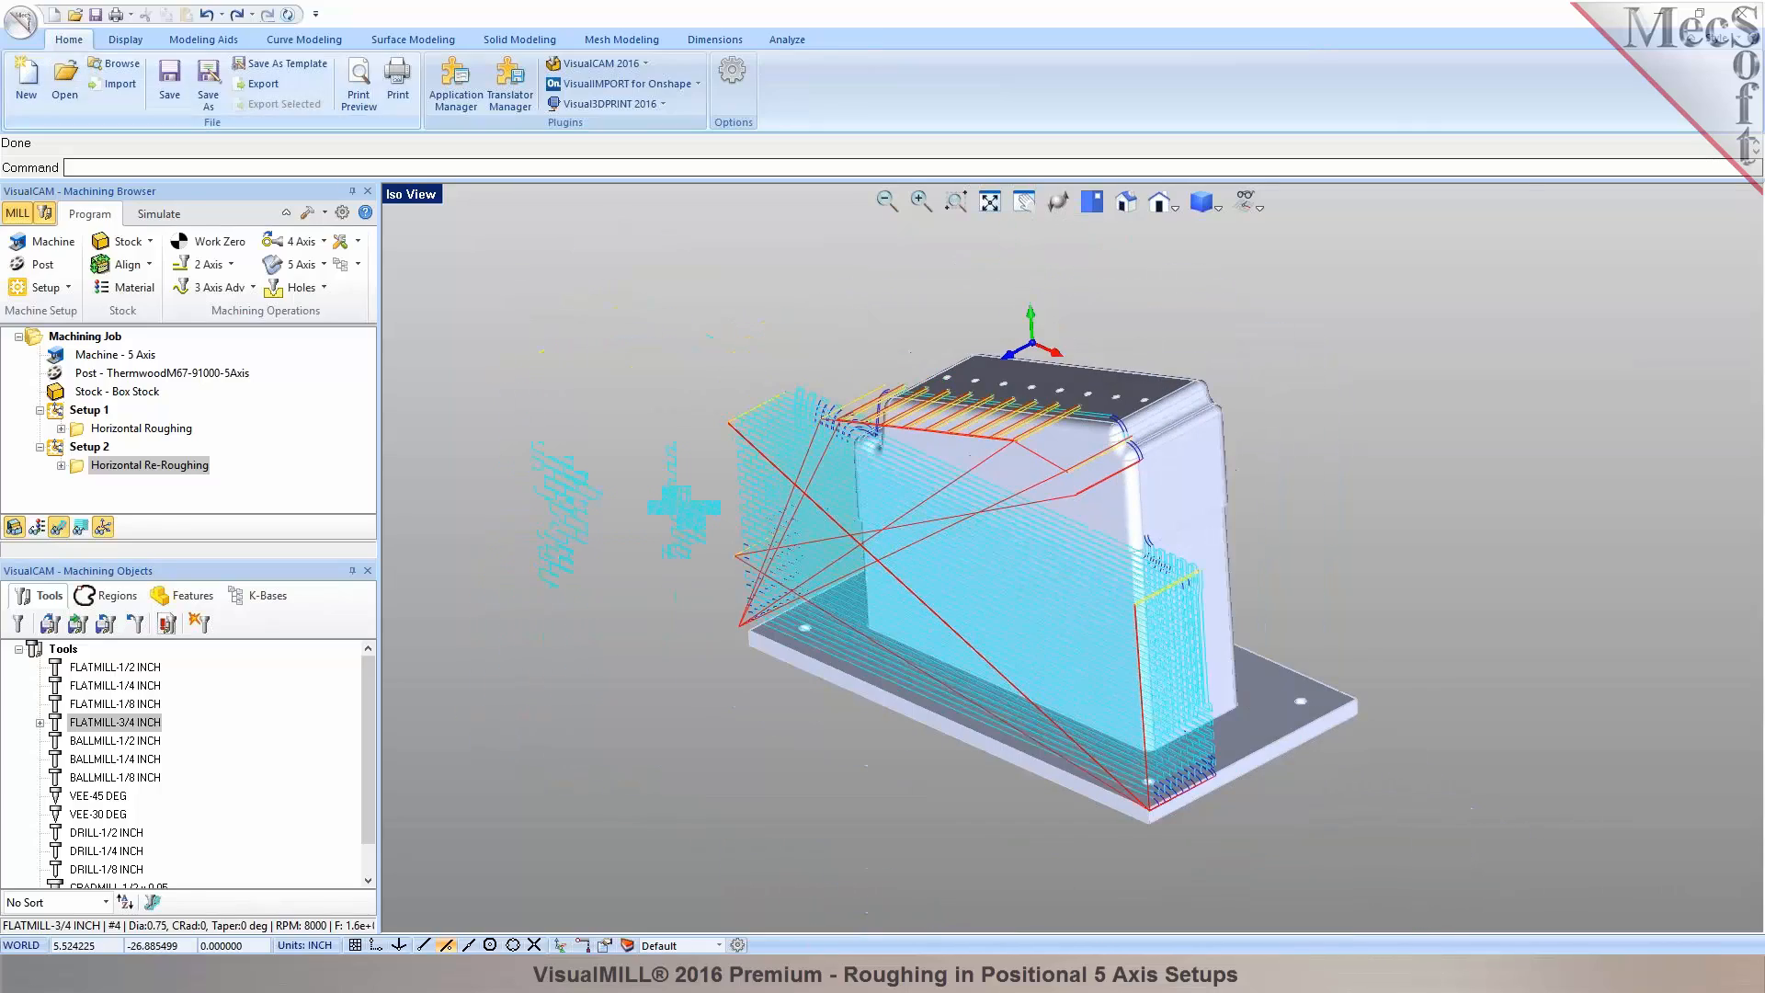
Simulate the re-roughing by moves with the toolpath hidden, inspect the cut stock, then return to programming.
left_click(154, 219)
left_click(65, 288)
left_click(158, 264)
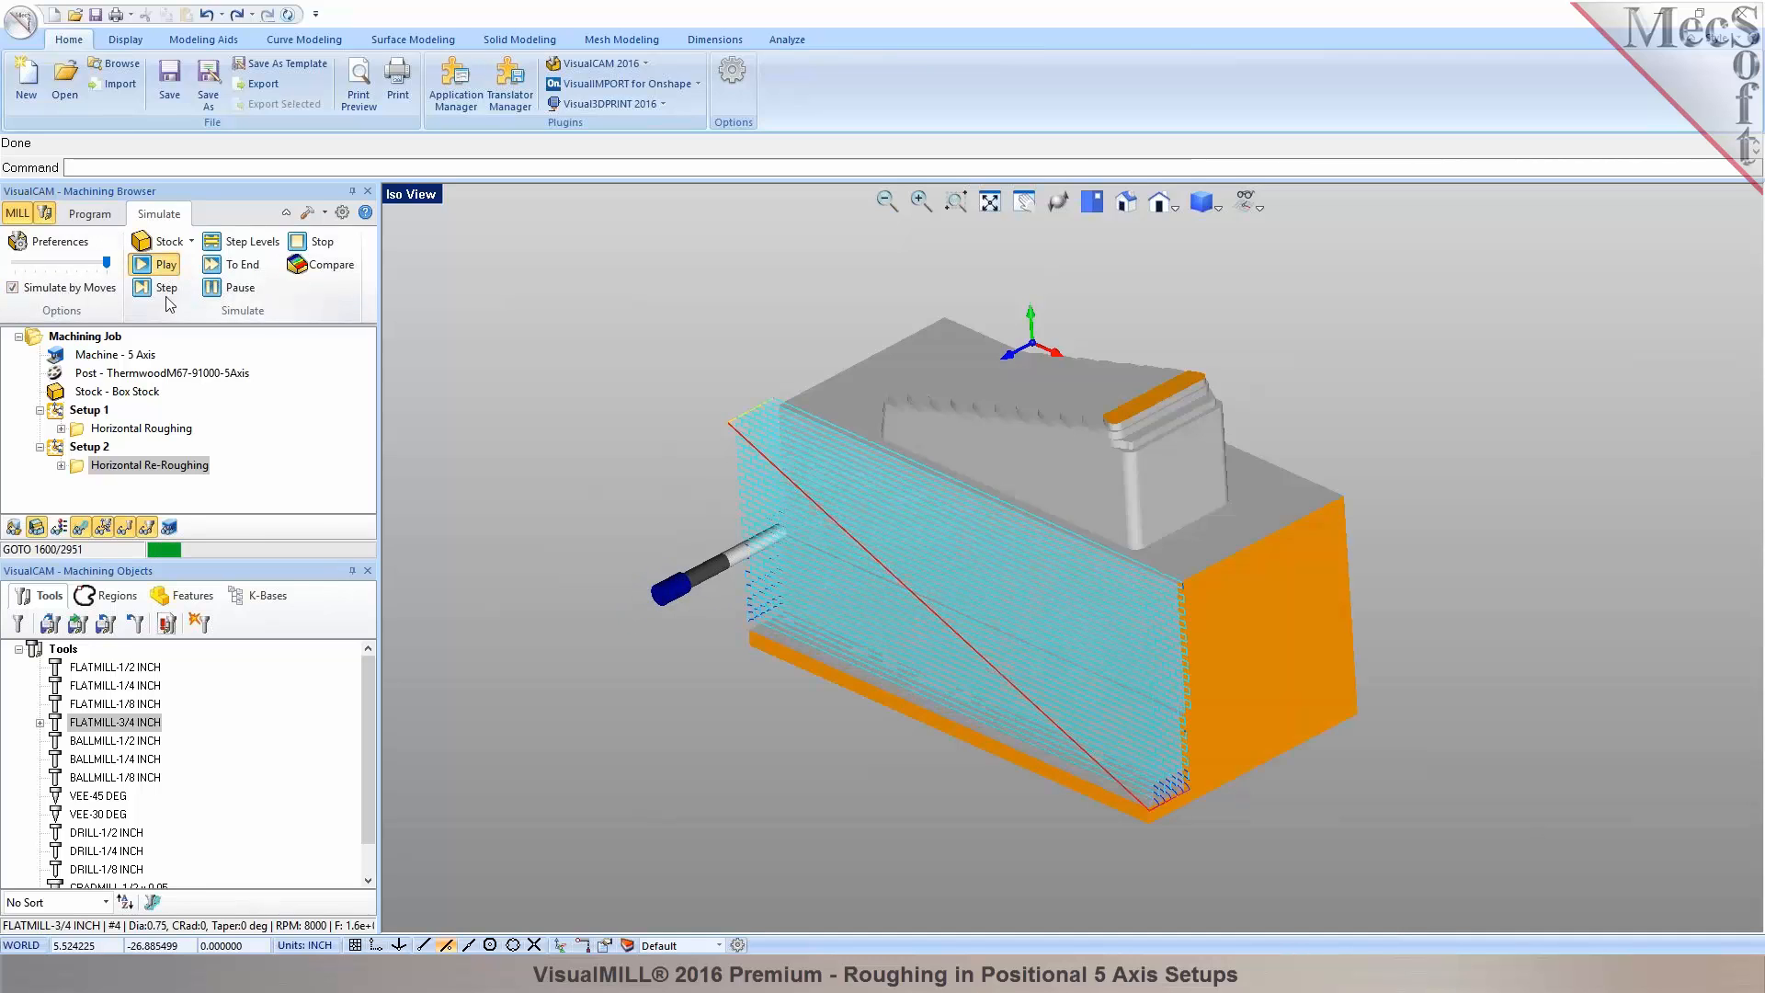
left_click(84, 531)
mouse_move(1058, 587)
middle_mouse_down()
mouse_move(1107, 550)
mouse_move(1042, 574)
middle_mouse_up()
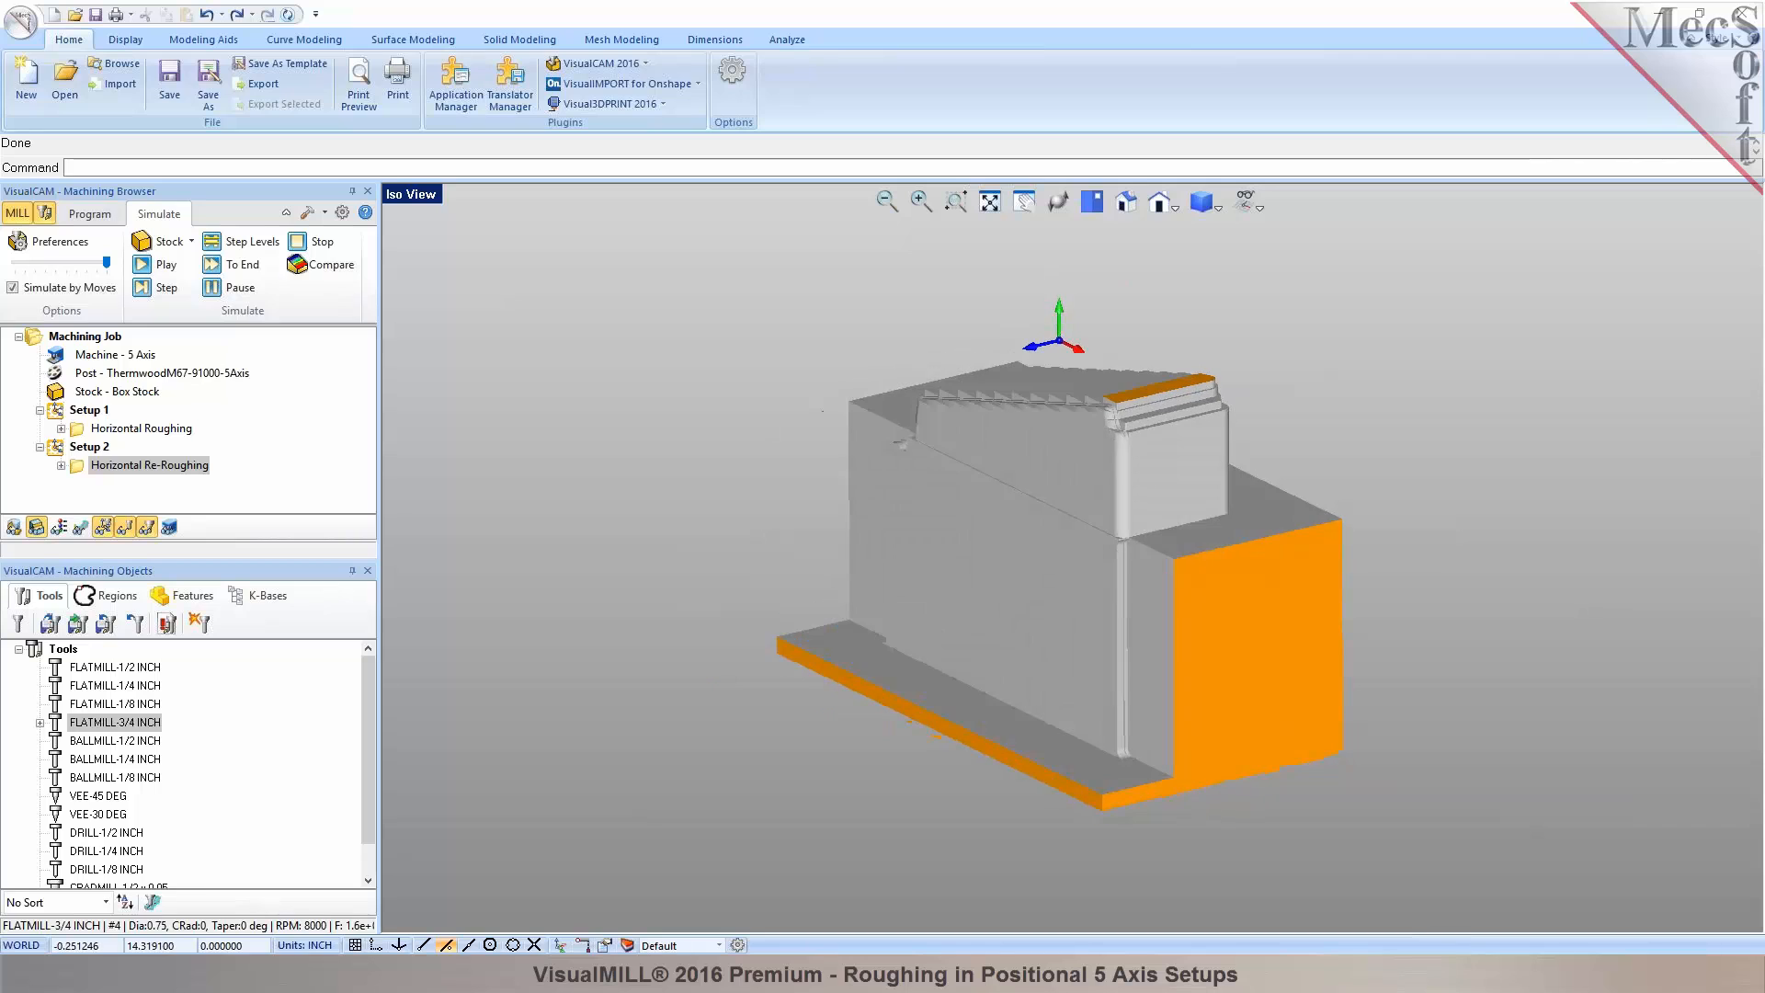
scroll(1249, 414, "up", 3)
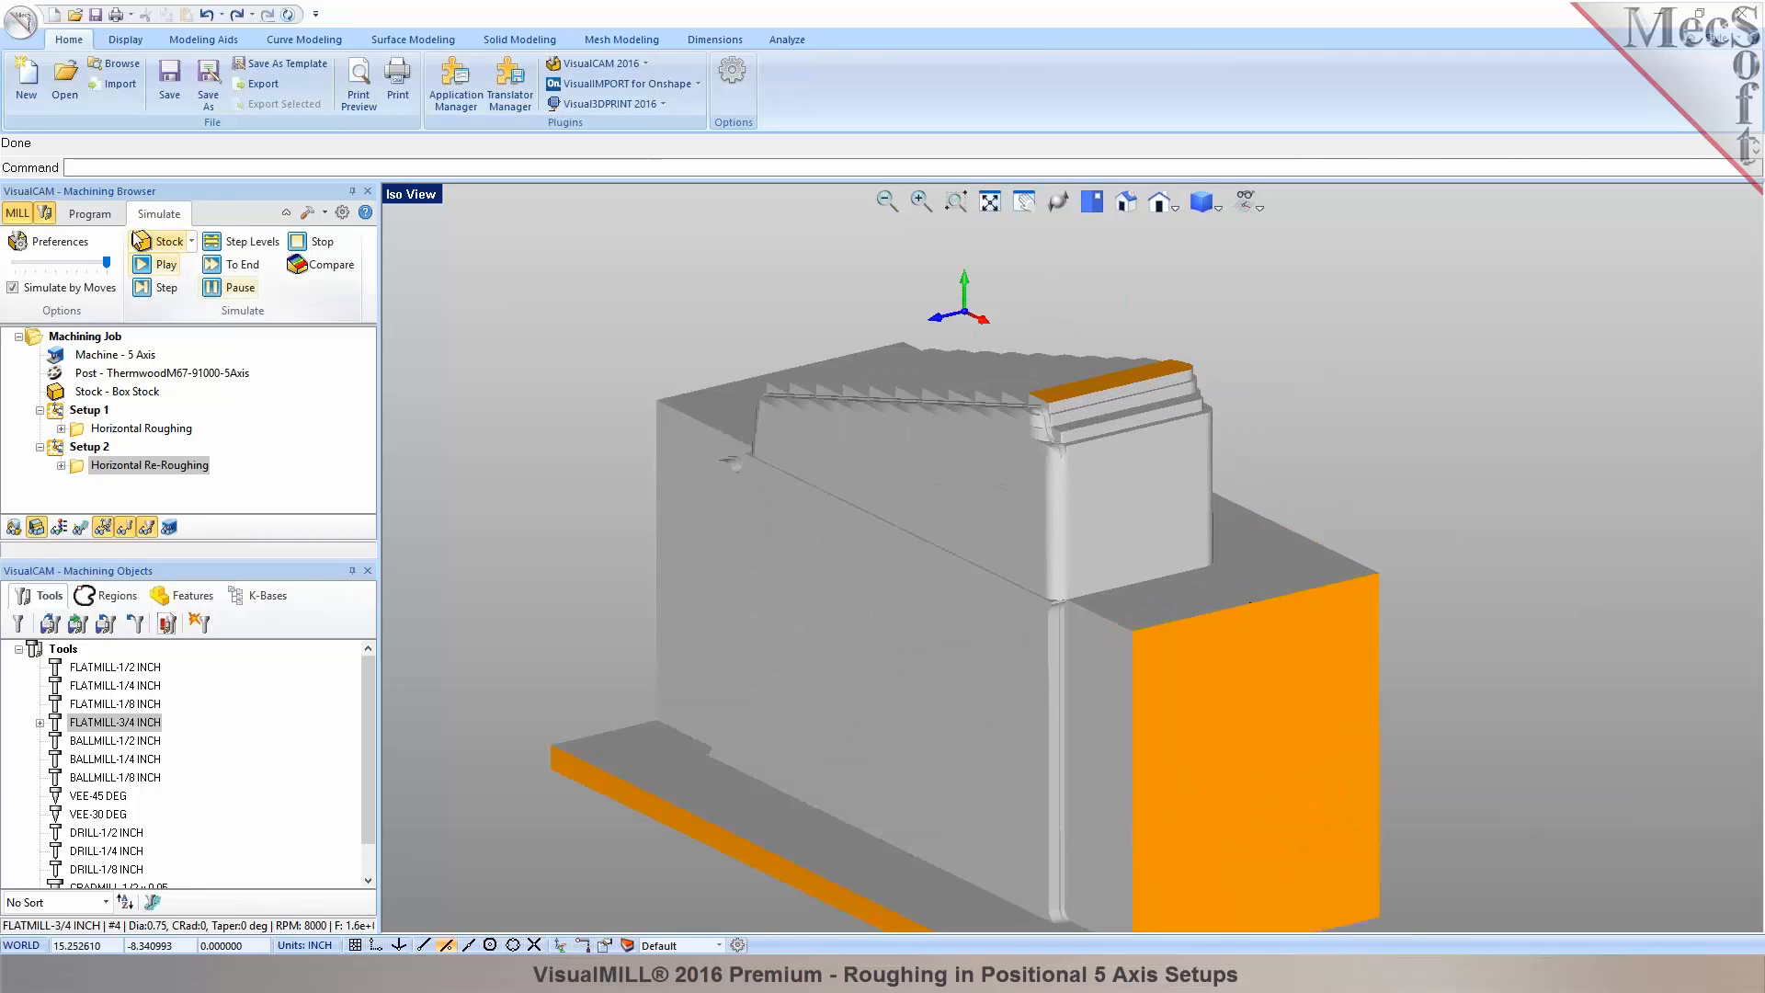
left_click(90, 215)
Re-pick the re-roughing bottom cut level as -8.90412 from a midpoint near the part's top corner.
right_click(109, 466)
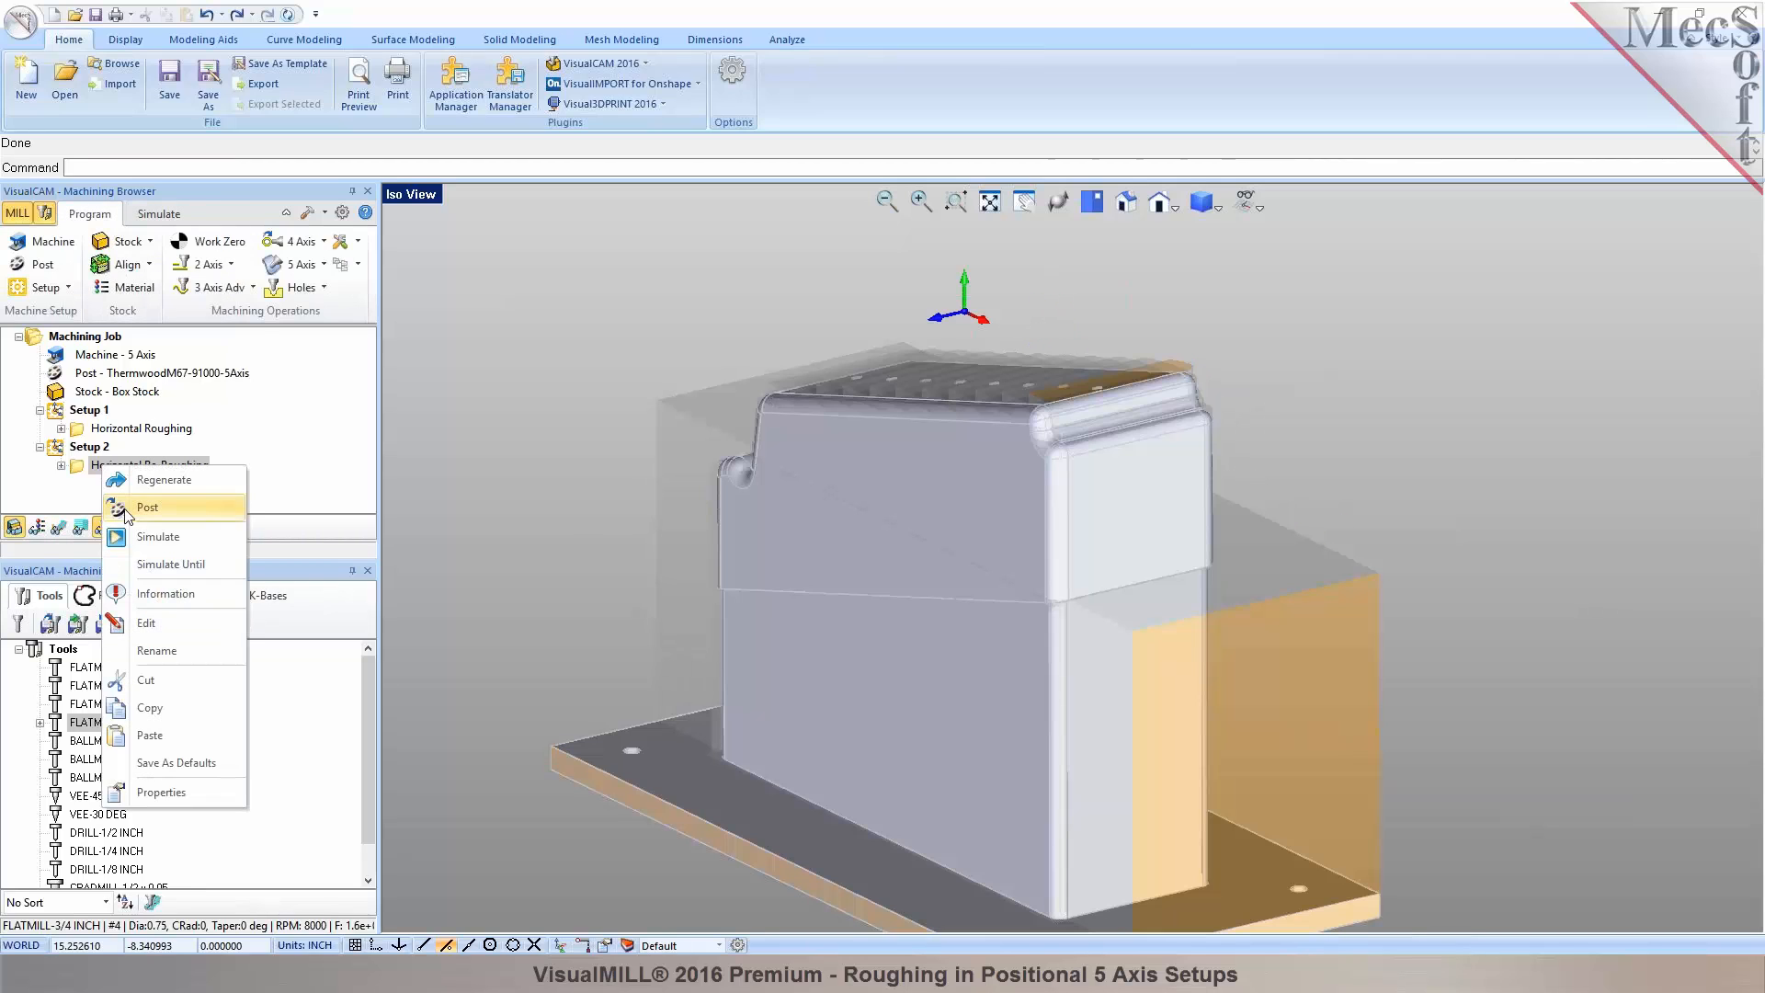
left_click(230, 625)
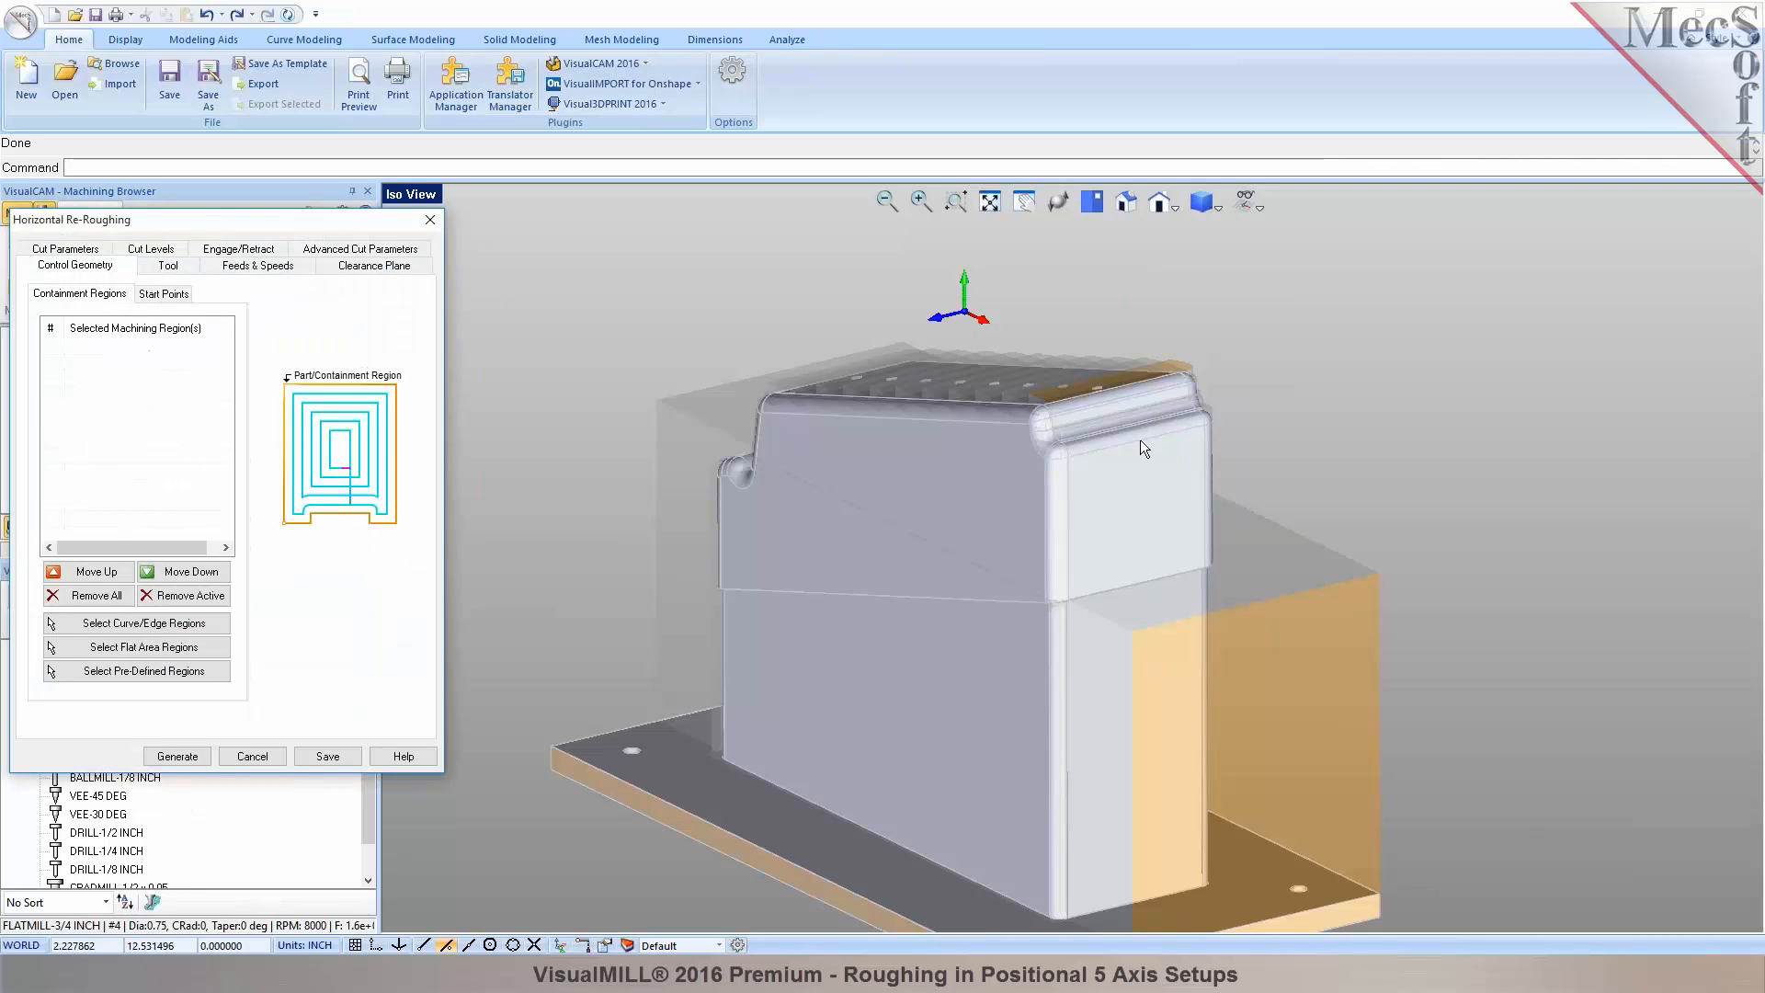
left_click(161, 252)
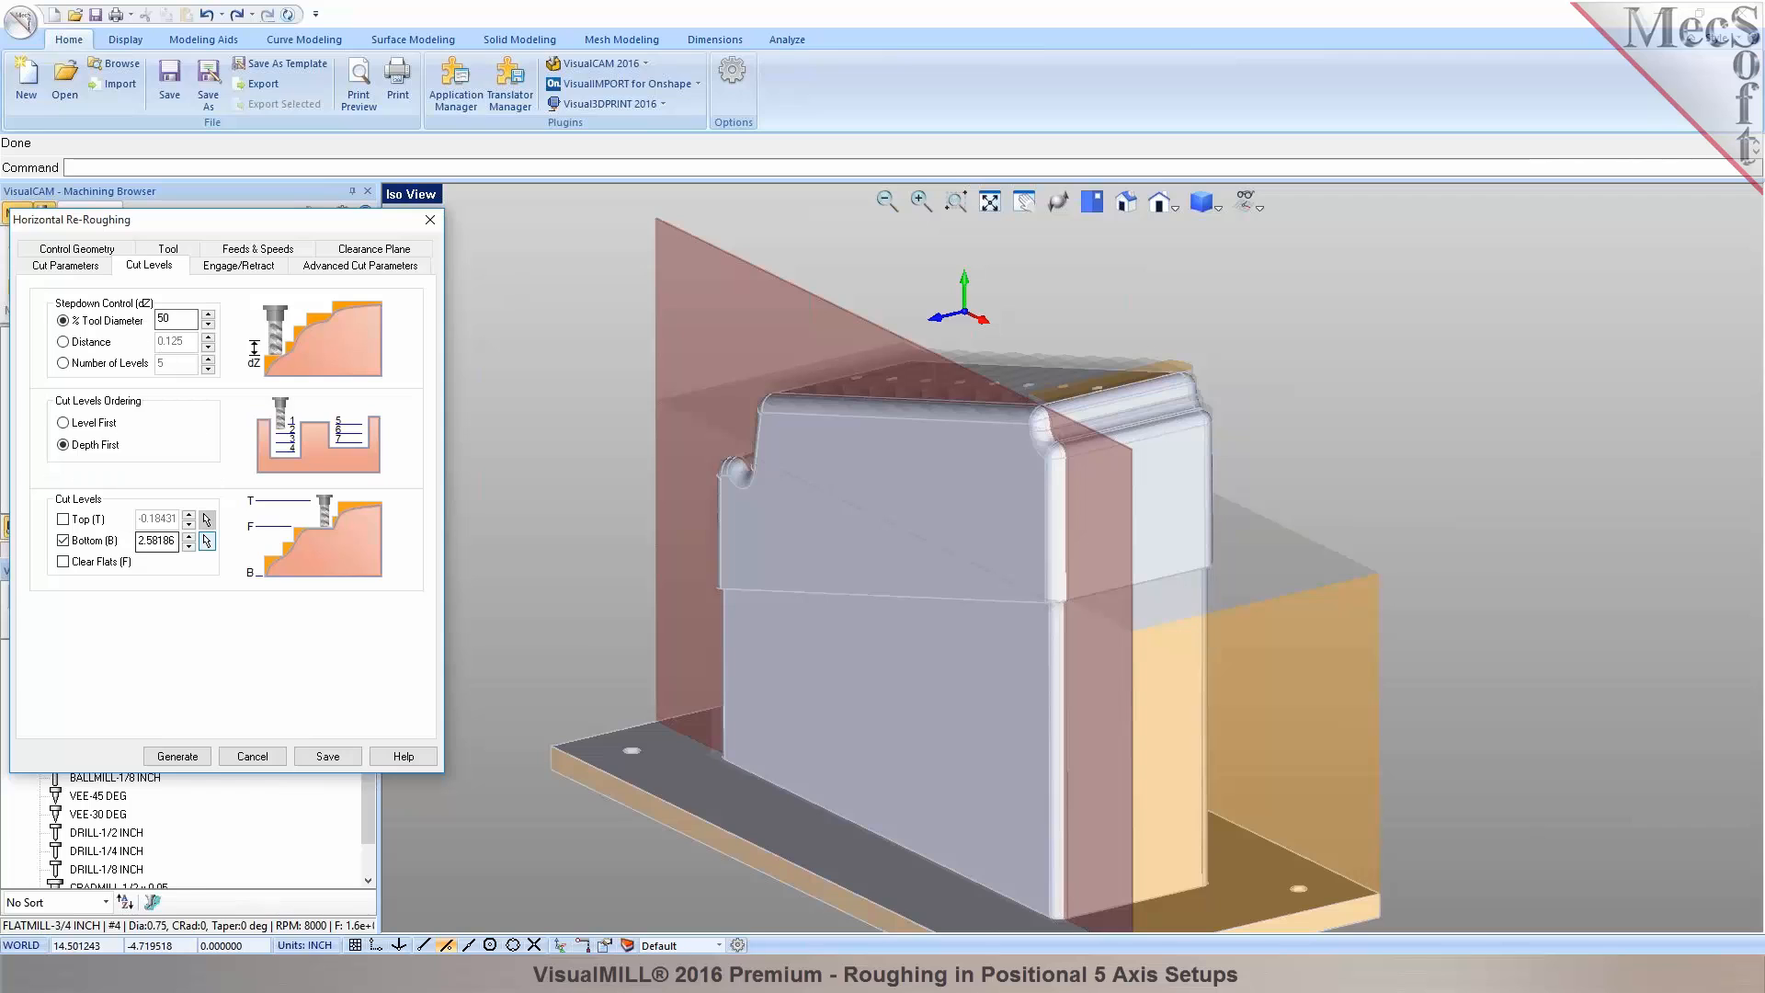
left_click(207, 540)
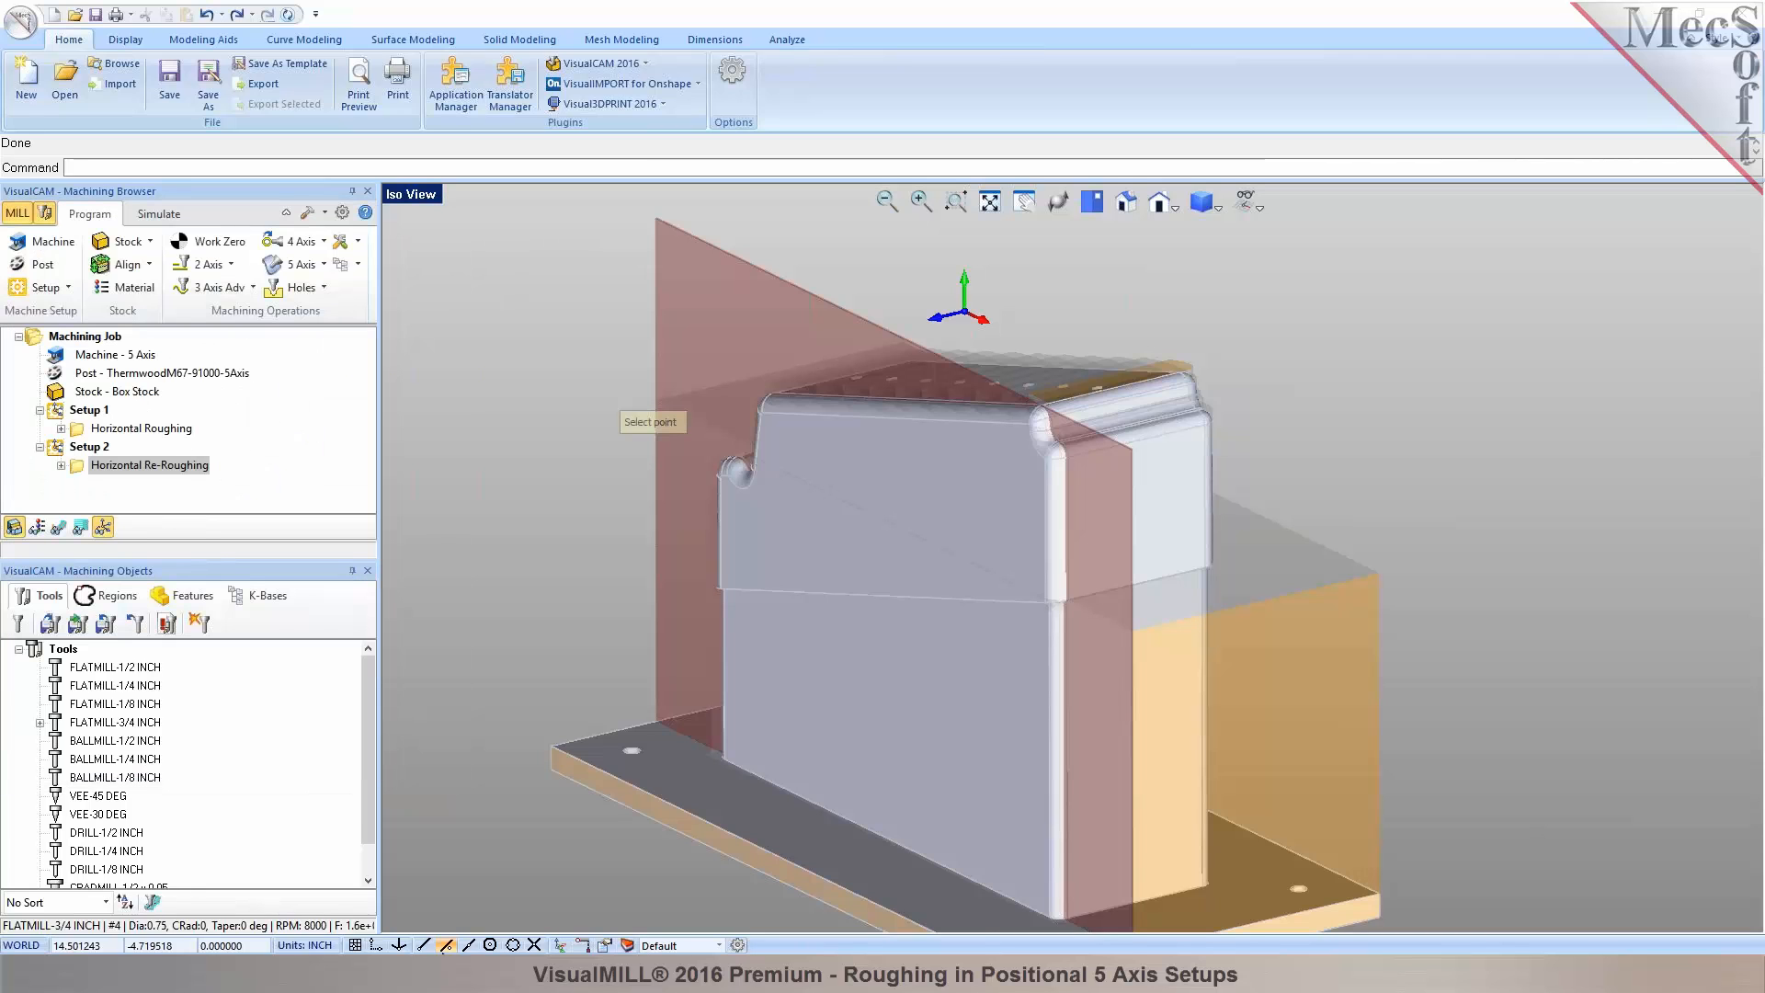
scroll(1172, 427, "up", 2)
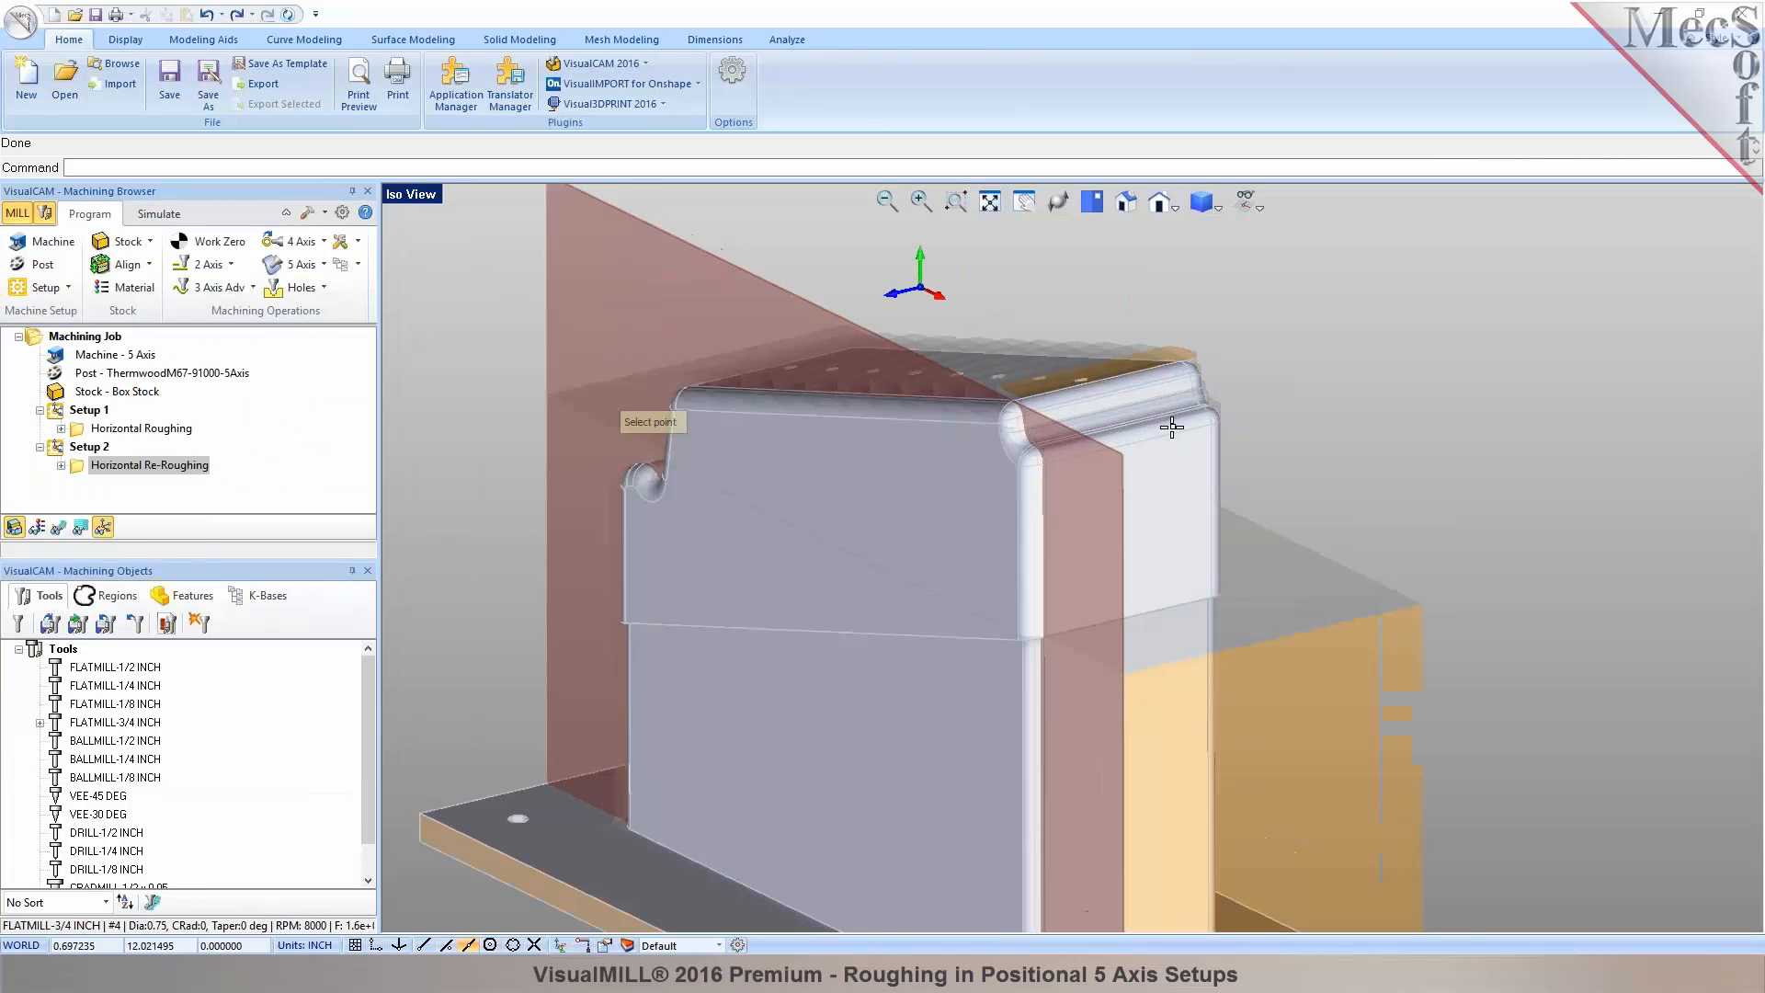
scroll(1159, 430, "up", 2)
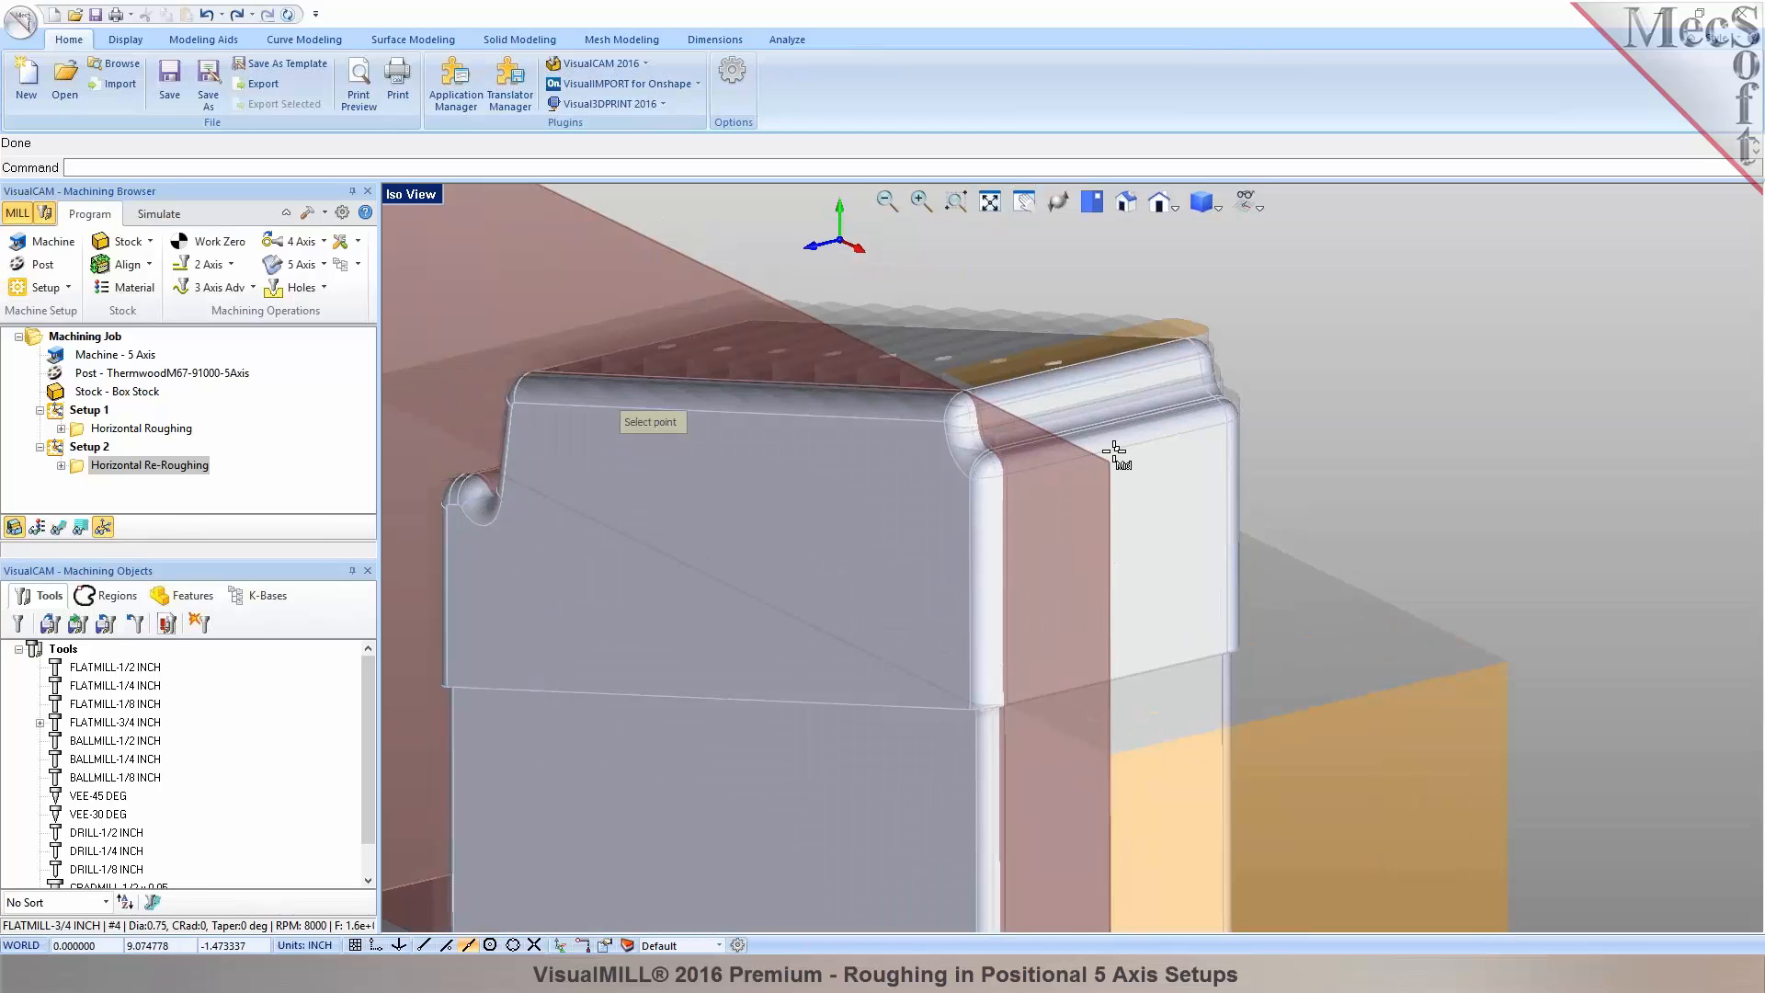
left_click(1115, 451)
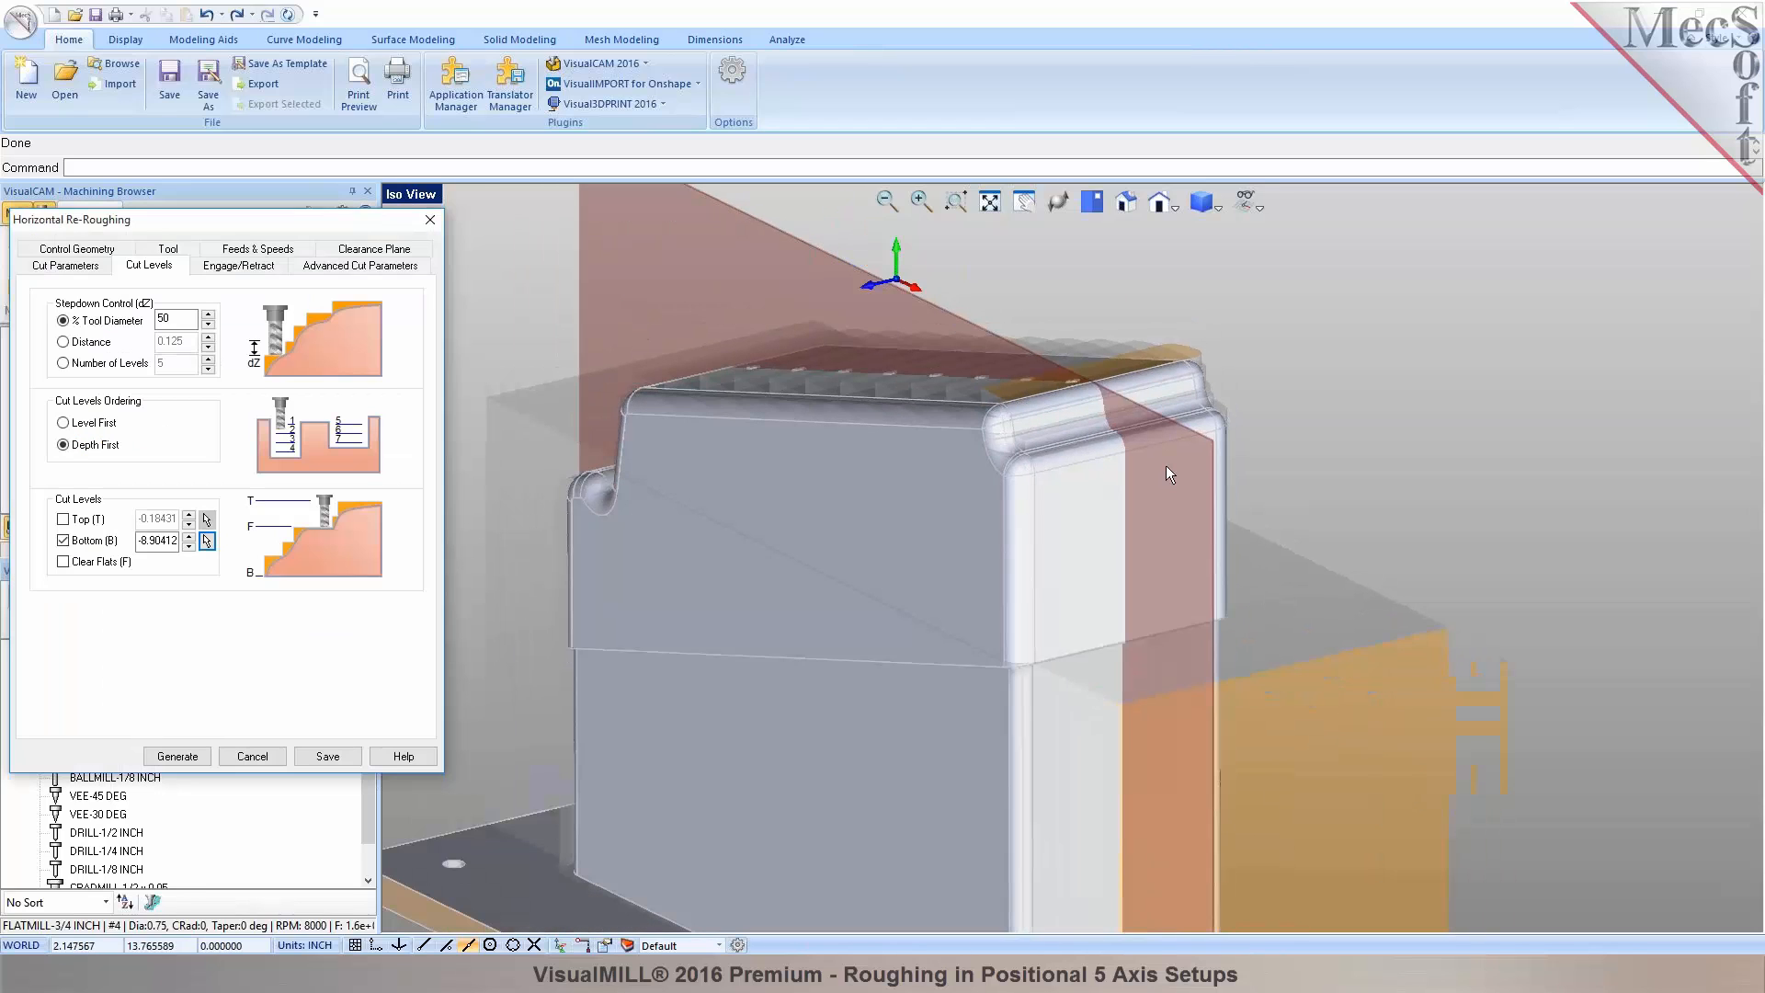
scroll(1166, 465, "down", 1)
scroll(1166, 469, "down", 4)
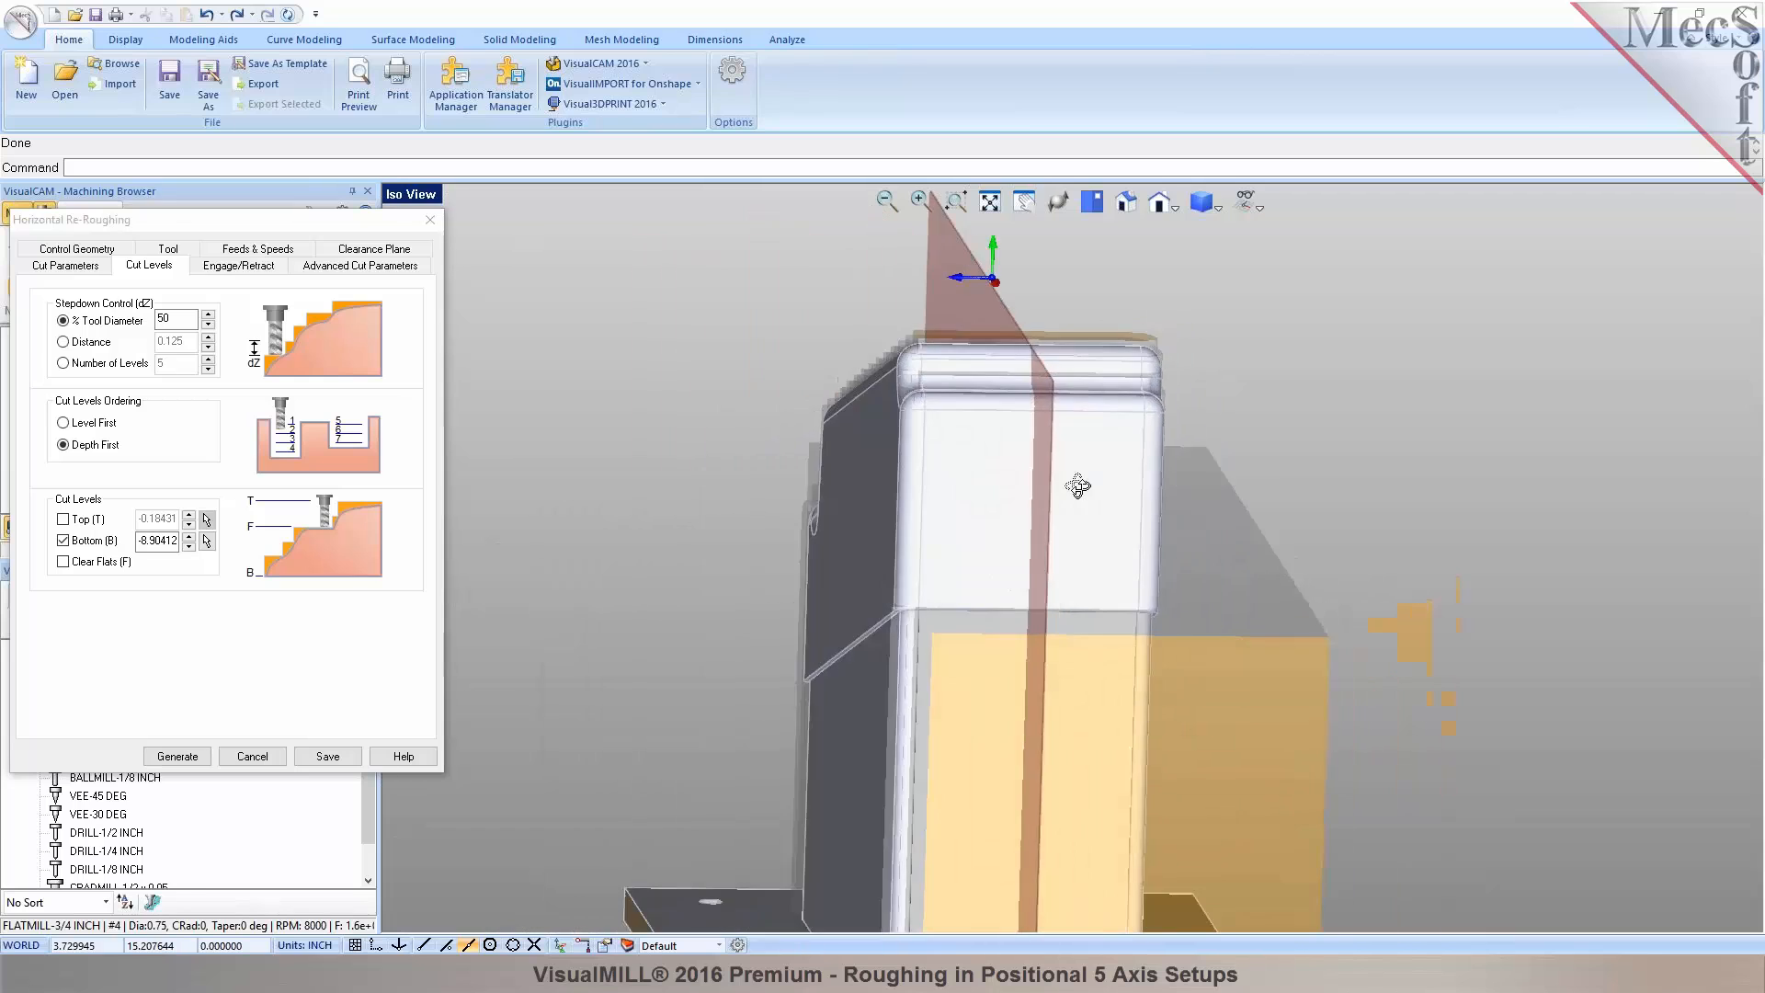
mouse_move(1002, 502)
middle_mouse_down()
mouse_move(969, 533)
mouse_move(977, 517)
middle_mouse_up()
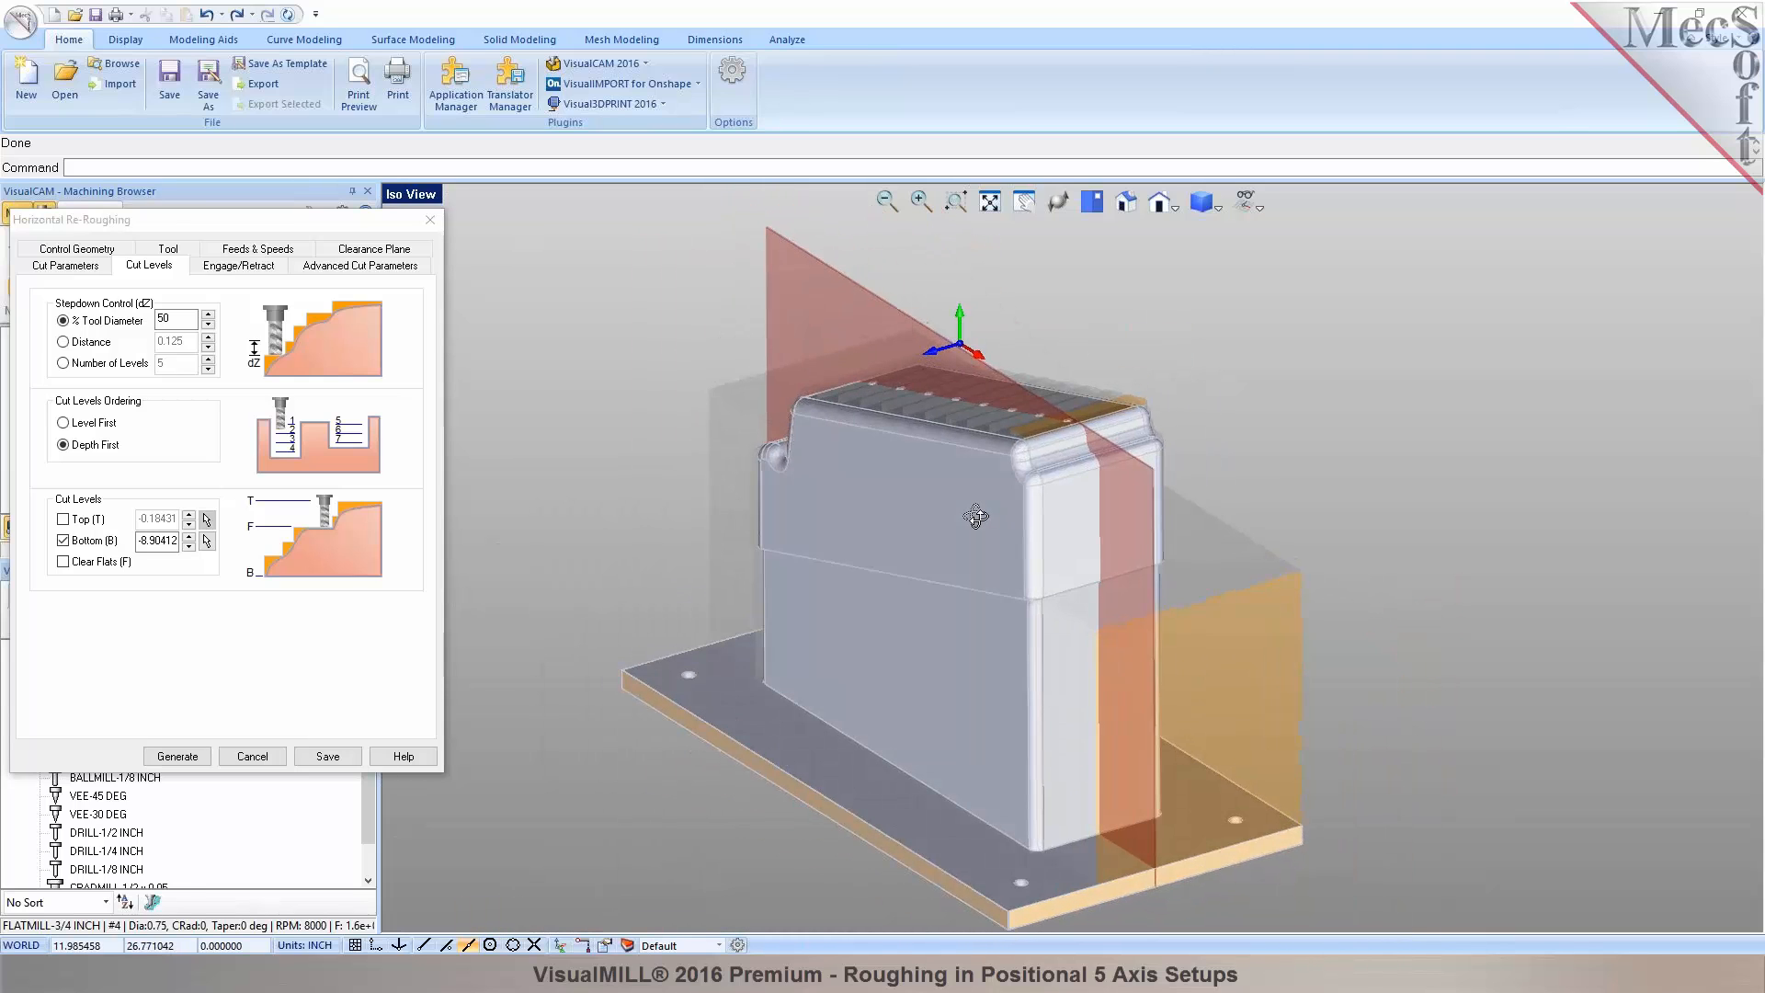
Recompute the Horizontal Re-Roughing toolpath using the new -8.90412 bottom level.
left_click(177, 755)
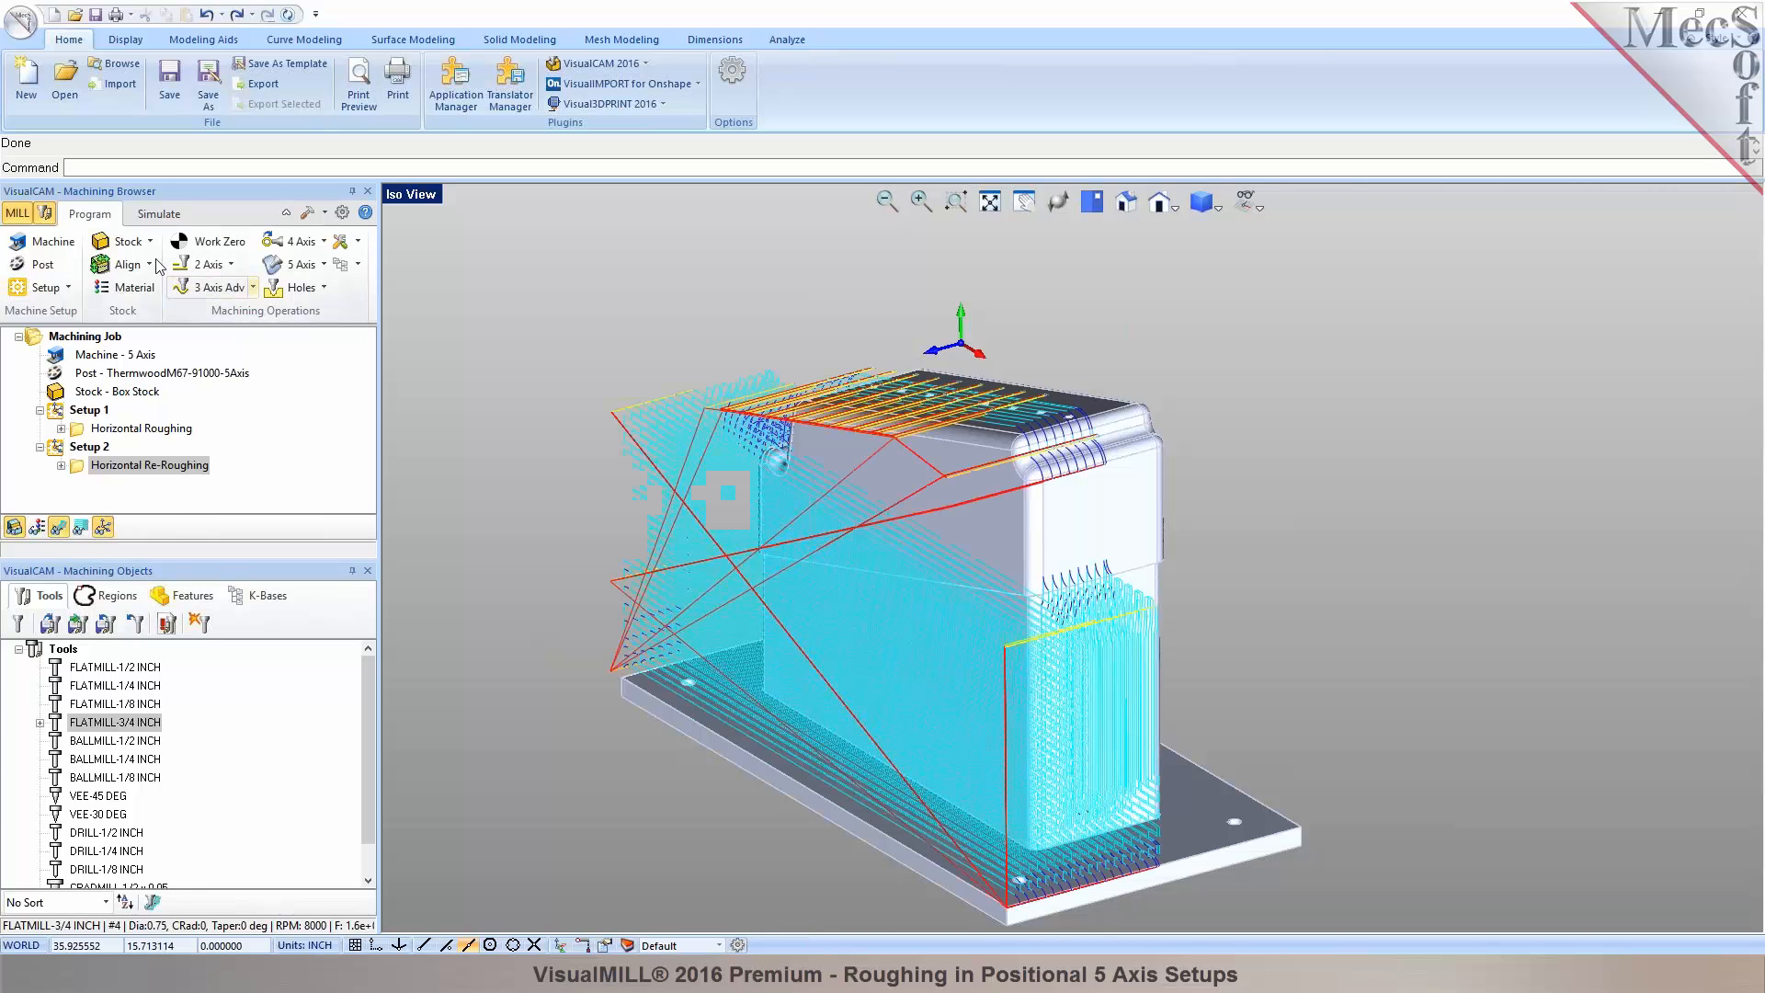
Run the stock simulation of the updated re-roughing, cutting the side nearly to the base.
left_click(159, 213)
left_click(155, 265)
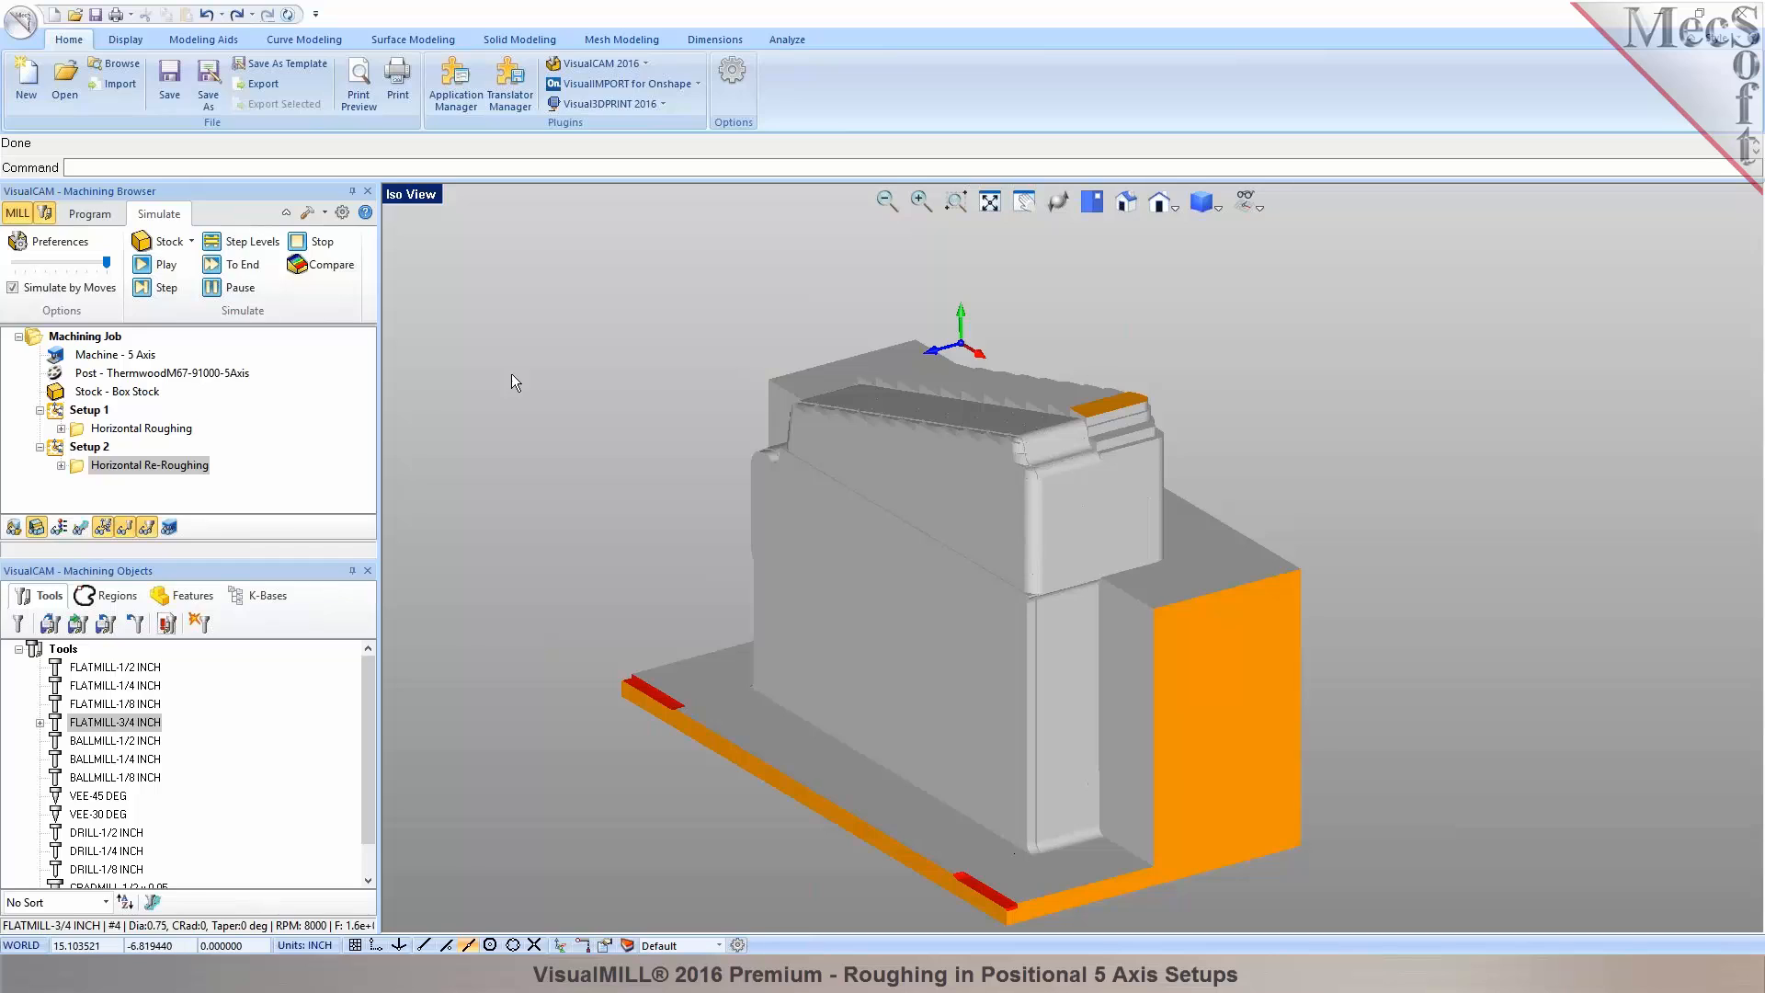
Return to programming with the machining job selected and split the display into four viewports.
left_click(89, 334)
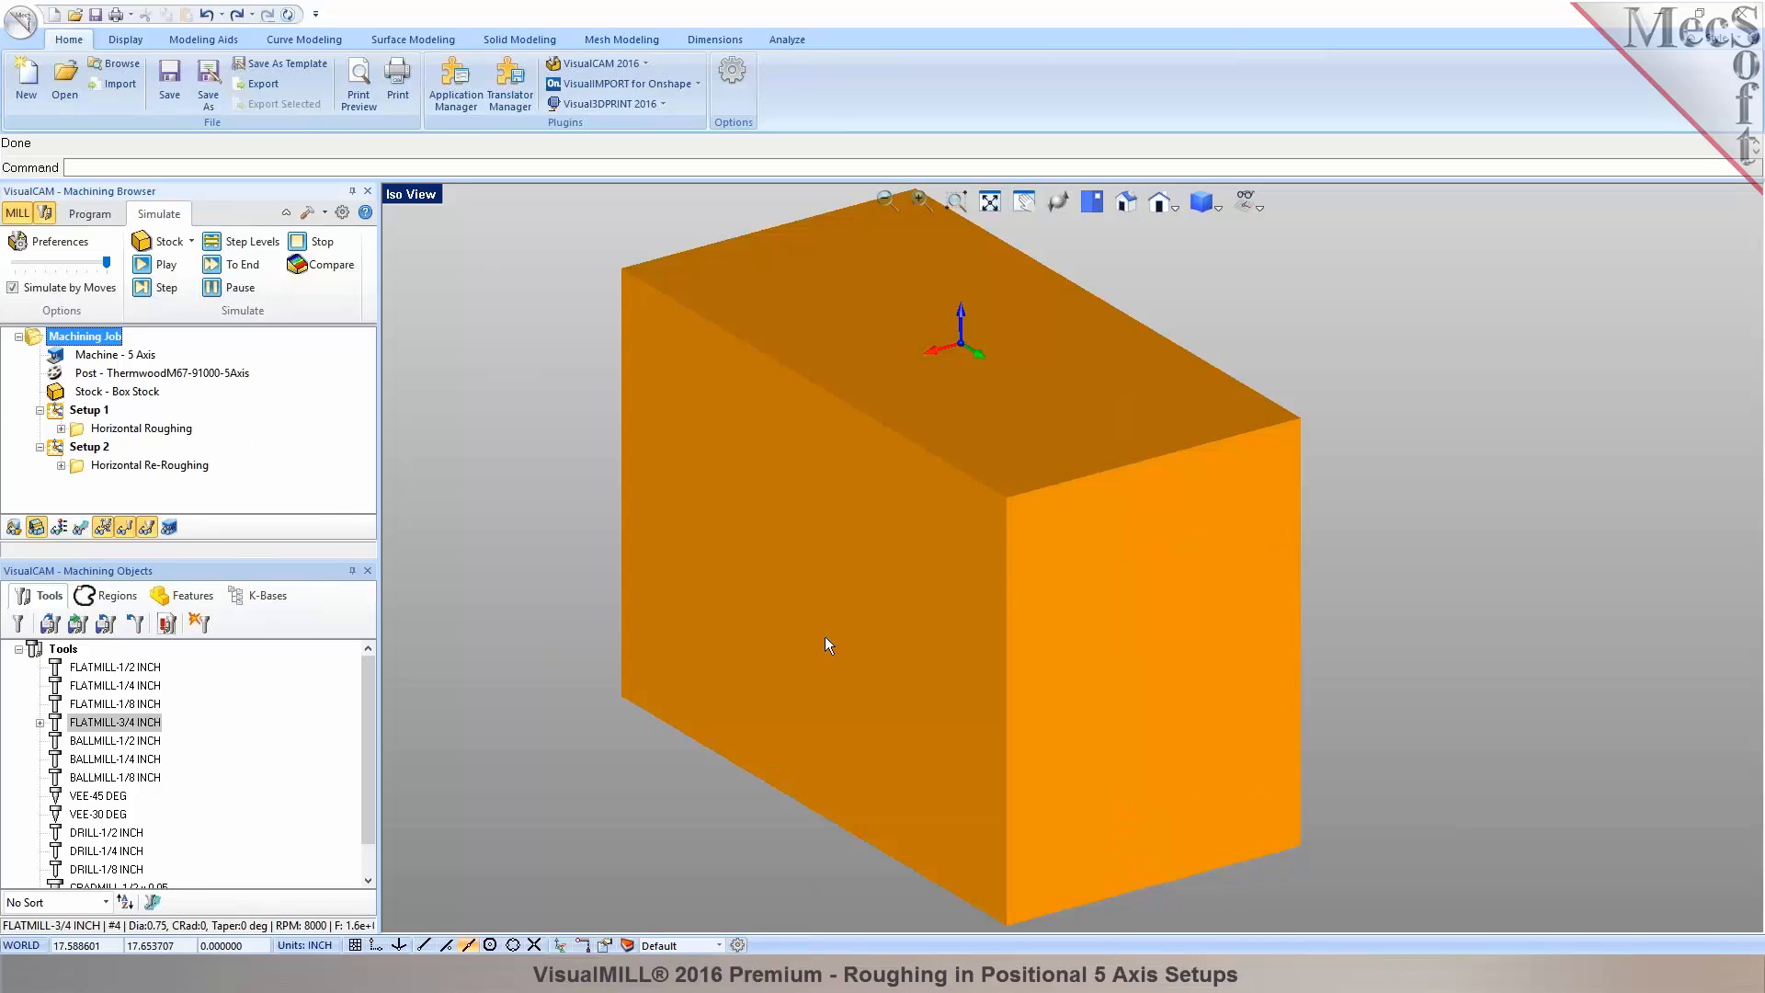
left_click(103, 213)
left_click(397, 193)
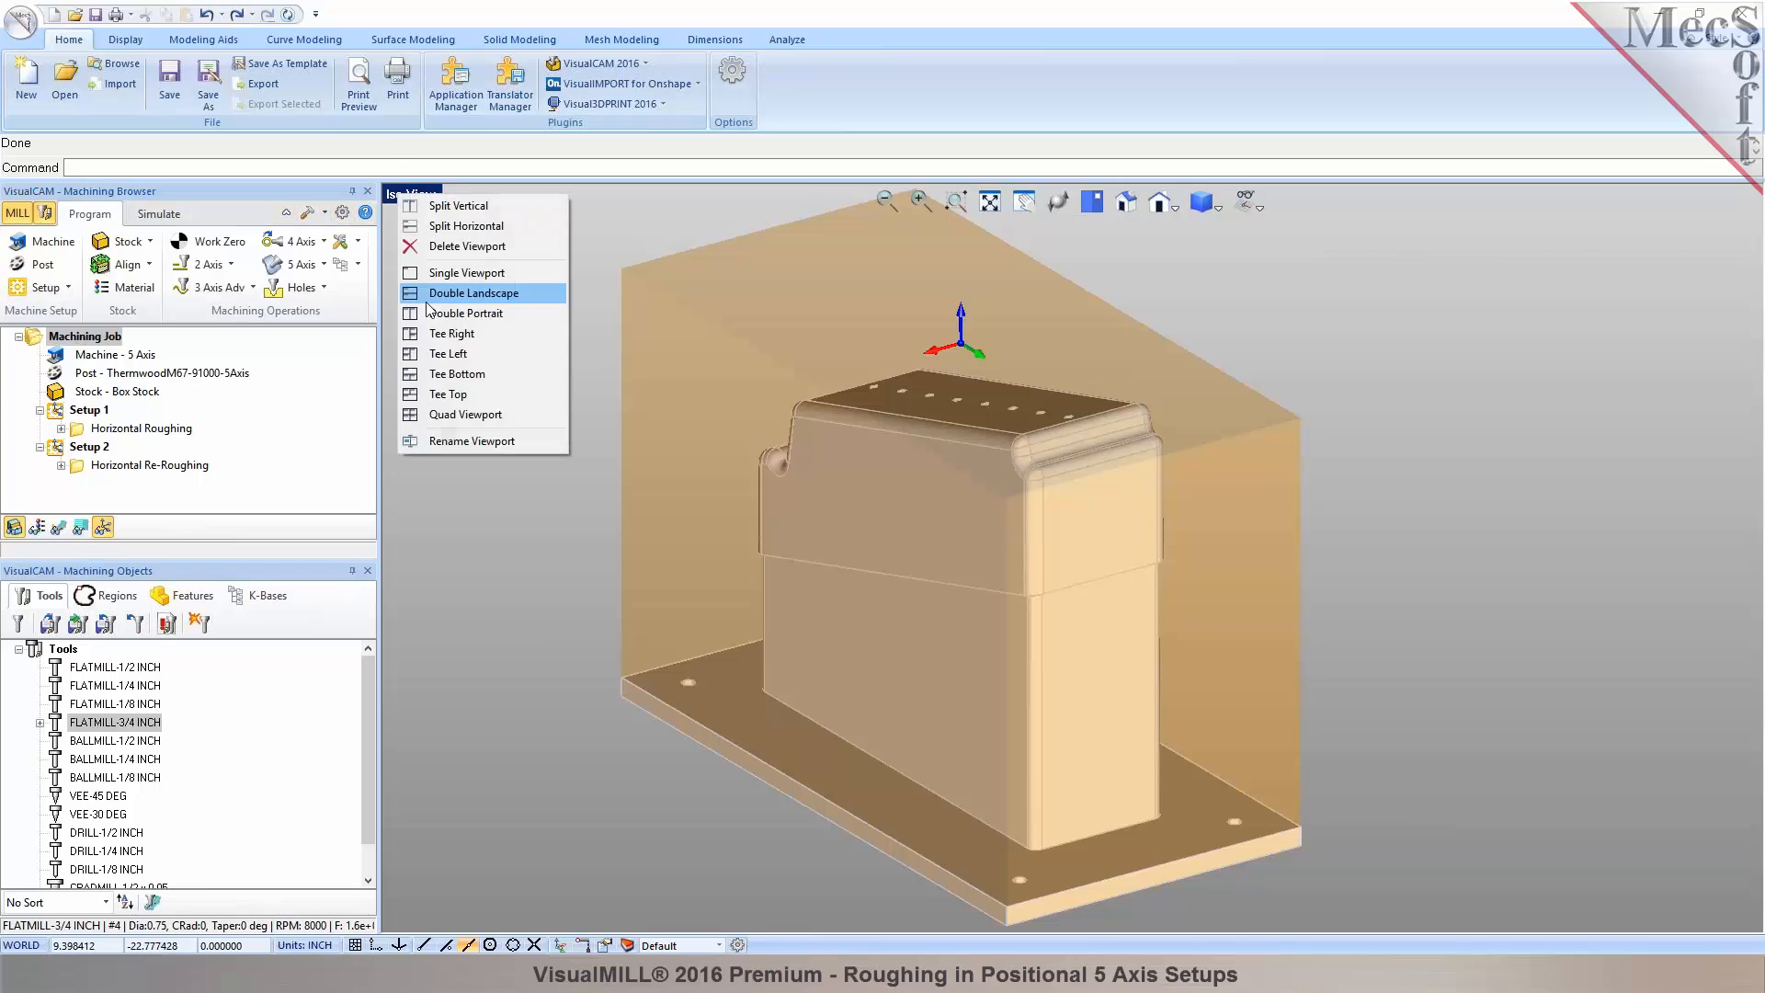
left_click(445, 418)
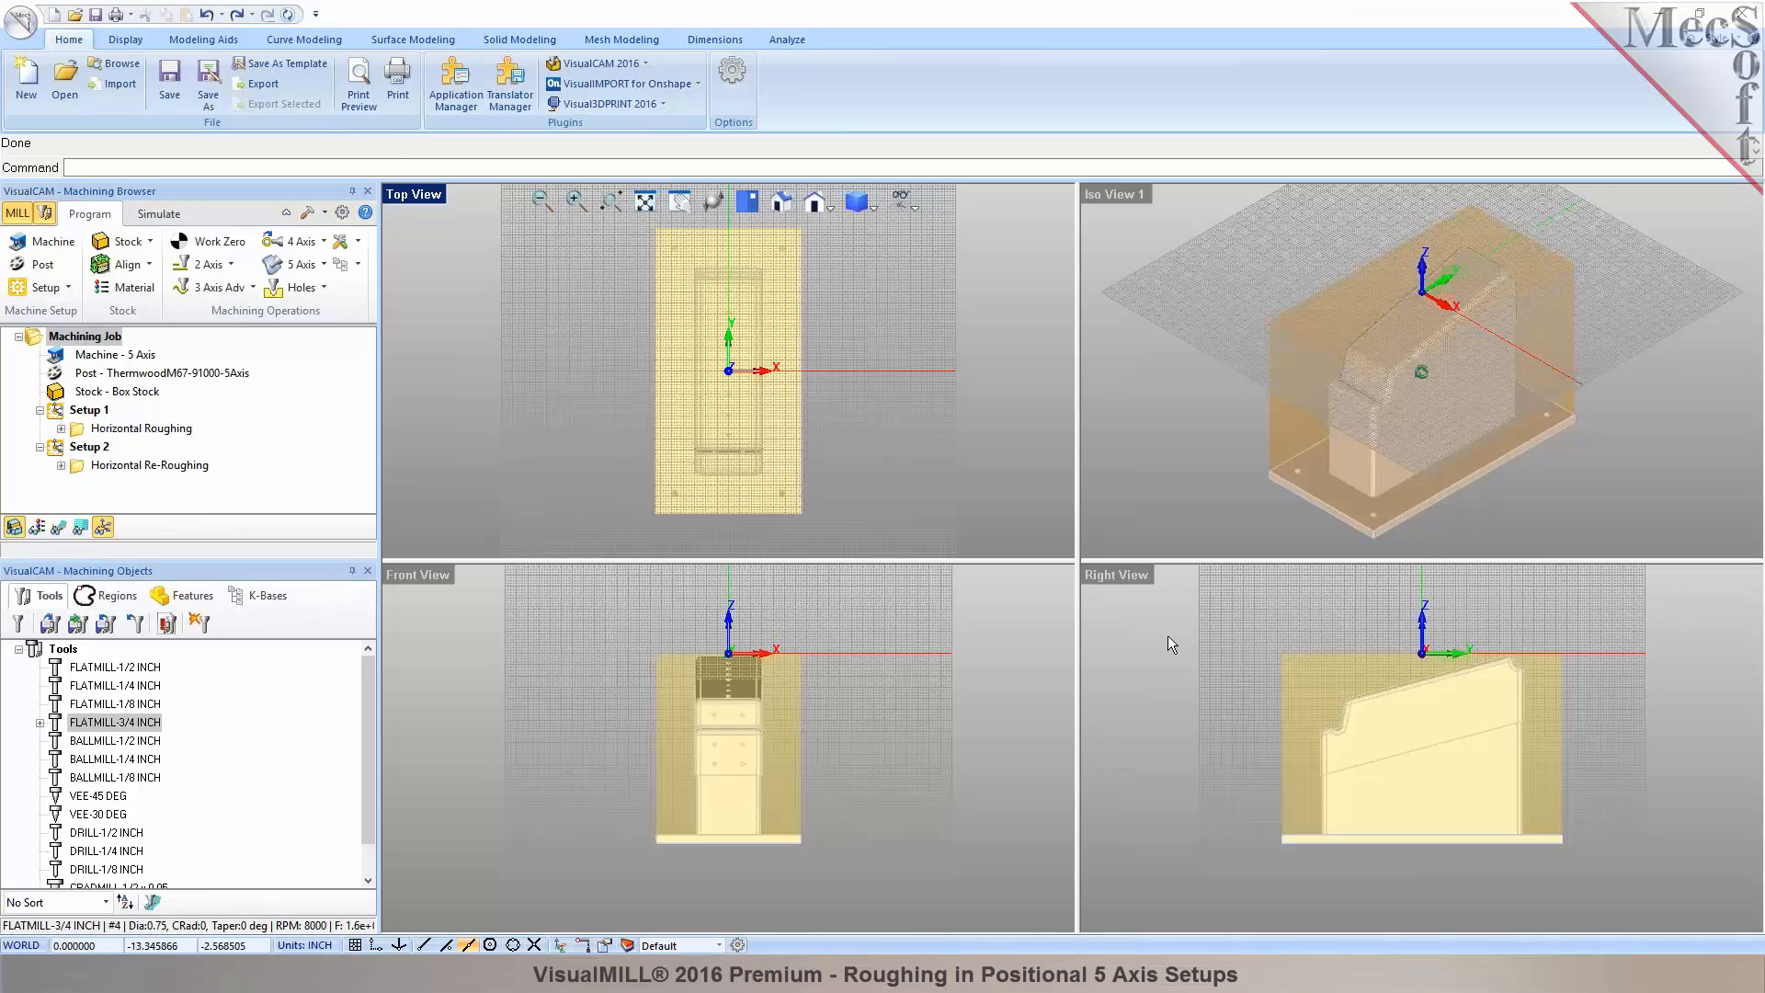
Inspect the stock in the right view, then maximize Iso View 1 and orbit to a side view.
left_click(1675, 707)
scroll(1679, 710, "up", 1)
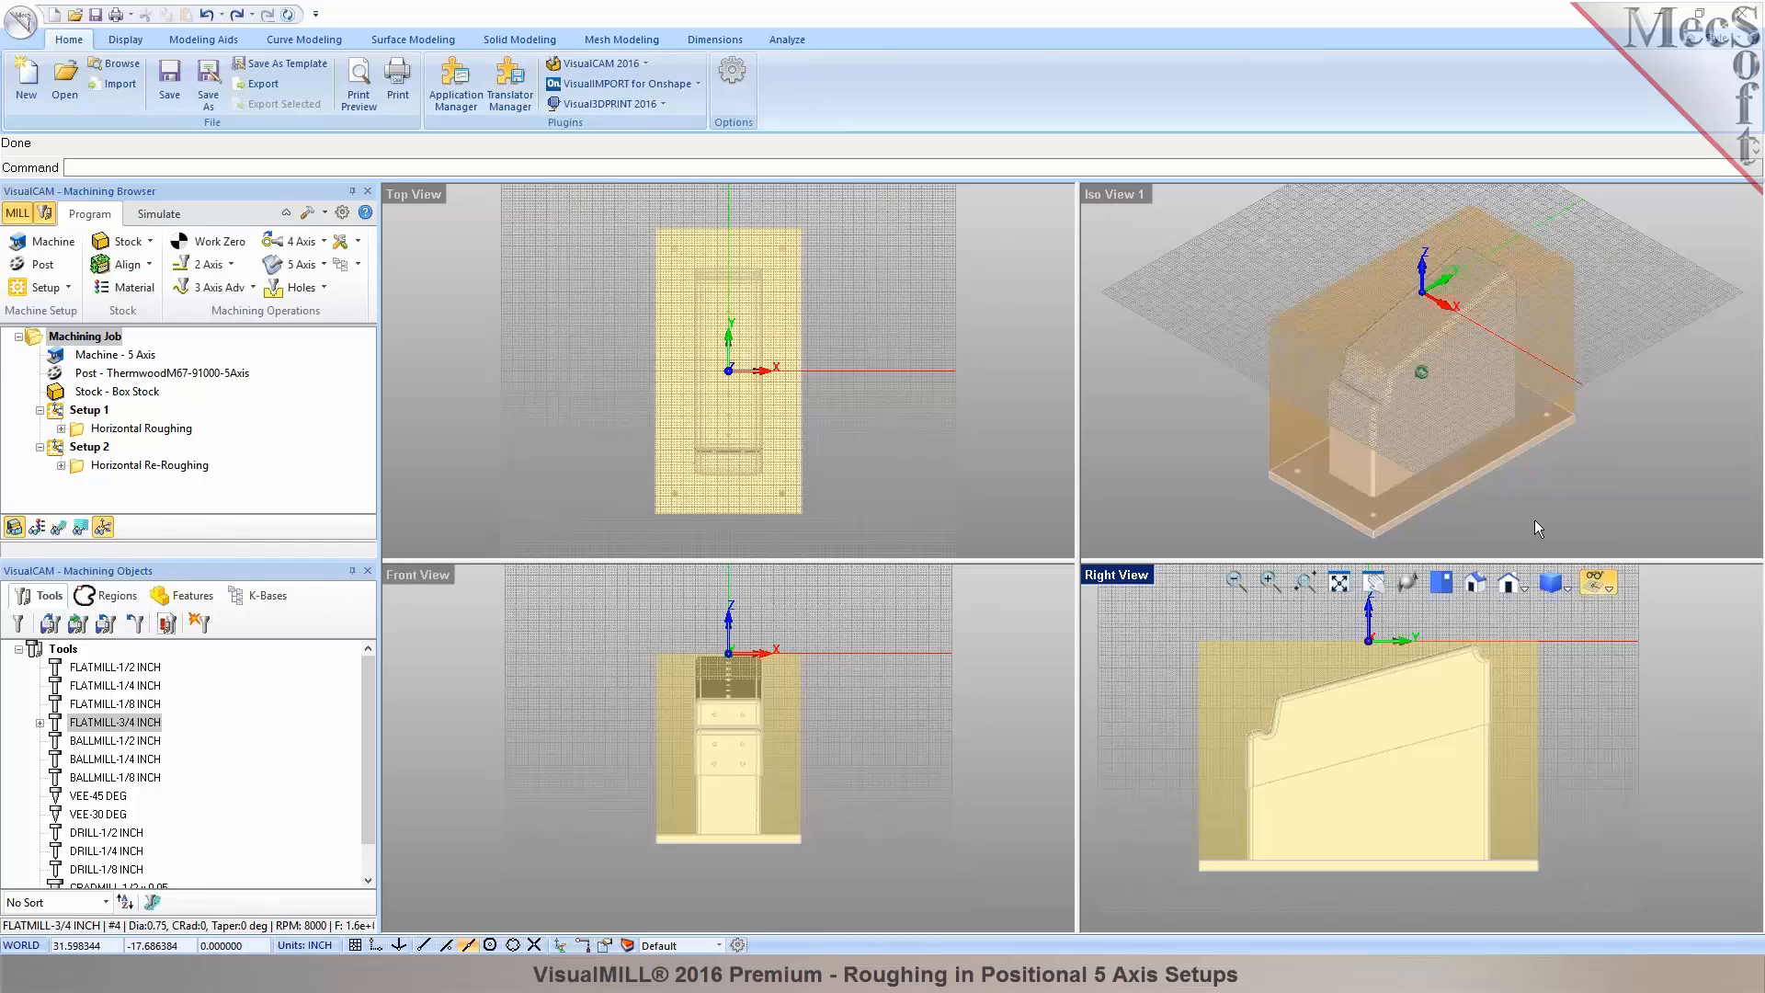
left_click(1177, 239)
double_click(1116, 191)
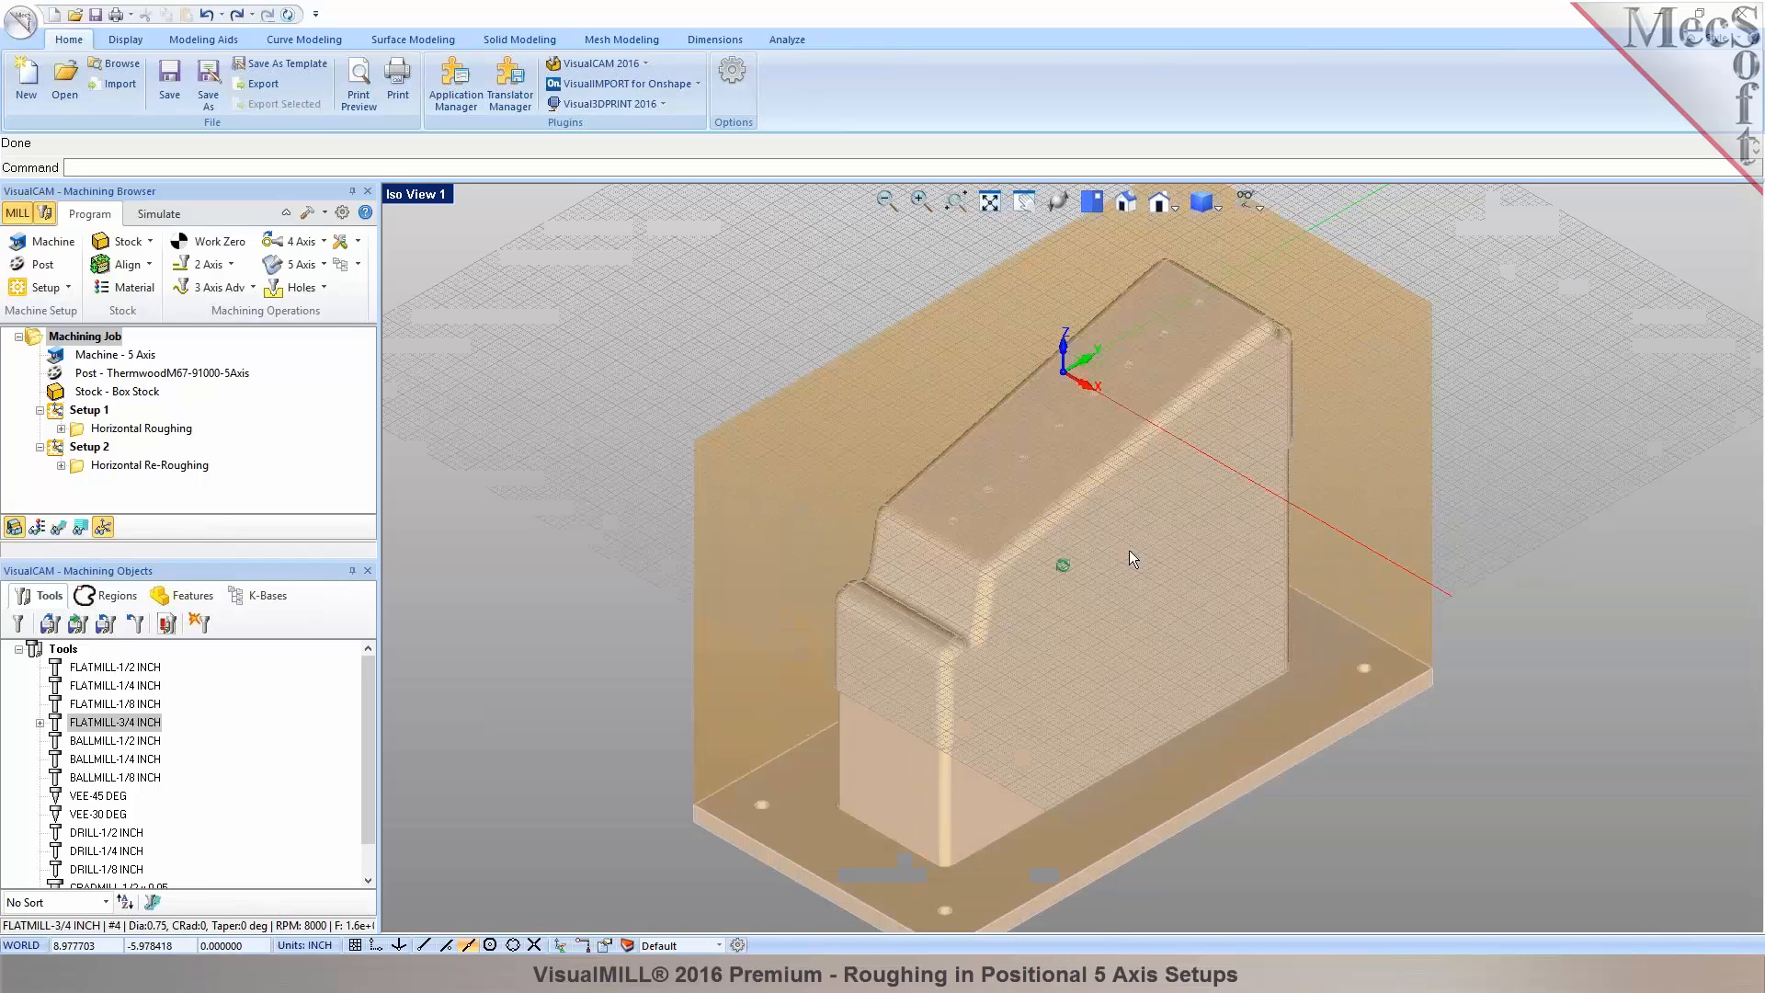
mouse_move(1153, 577)
middle_mouse_down()
mouse_move(1090, 530)
mouse_move(938, 571)
mouse_move(957, 515)
middle_mouse_up()
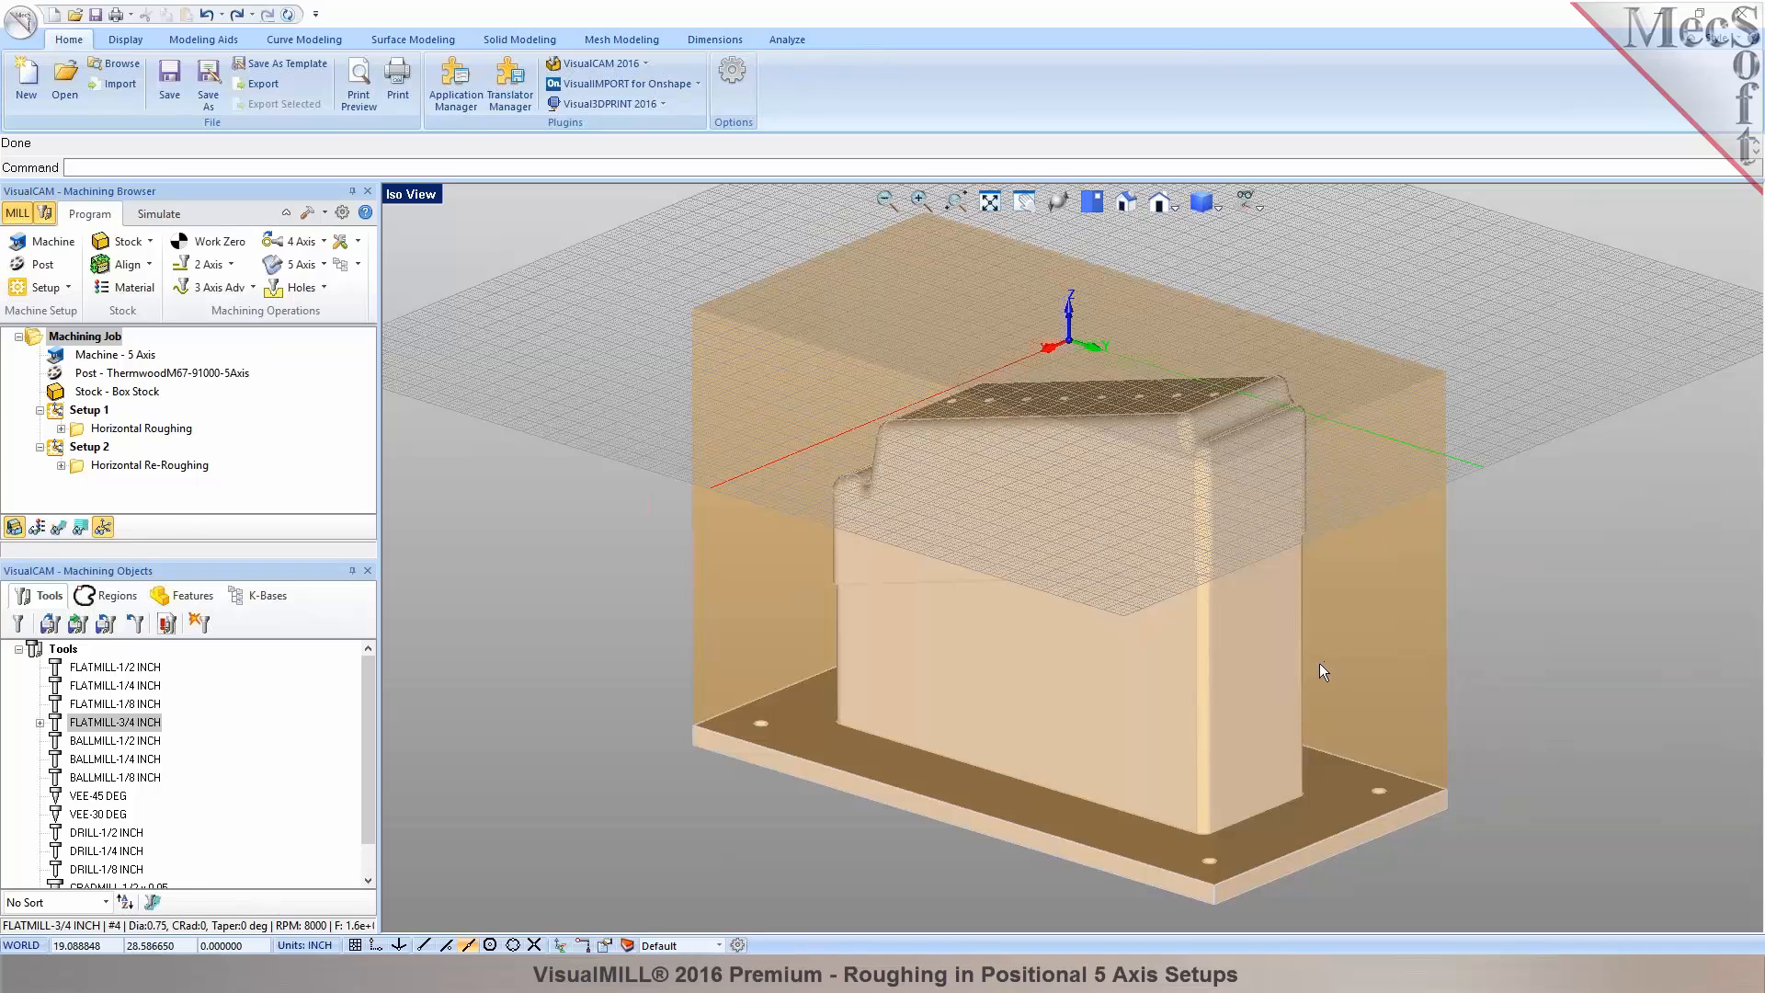
left_click(80, 470)
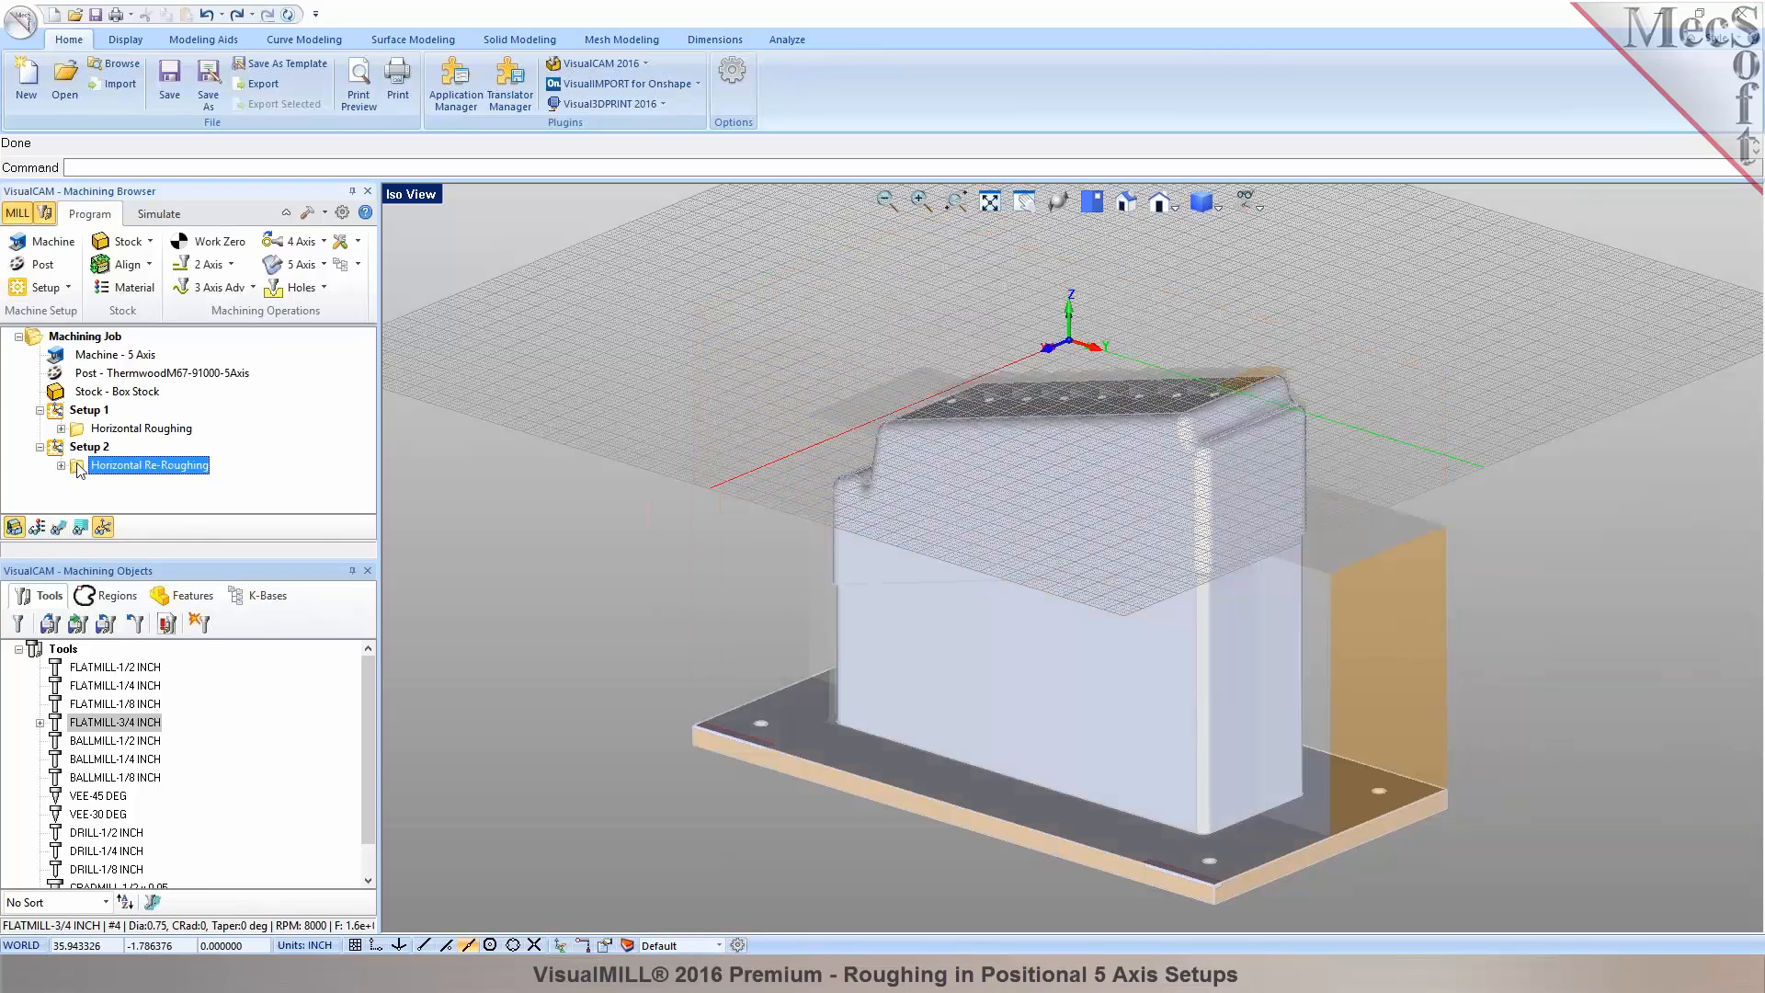
left_click(18, 528)
mouse_move(1143, 572)
middle_mouse_down()
mouse_move(1129, 625)
mouse_move(1131, 568)
middle_mouse_up()
left_click(1258, 206)
left_click(1296, 225)
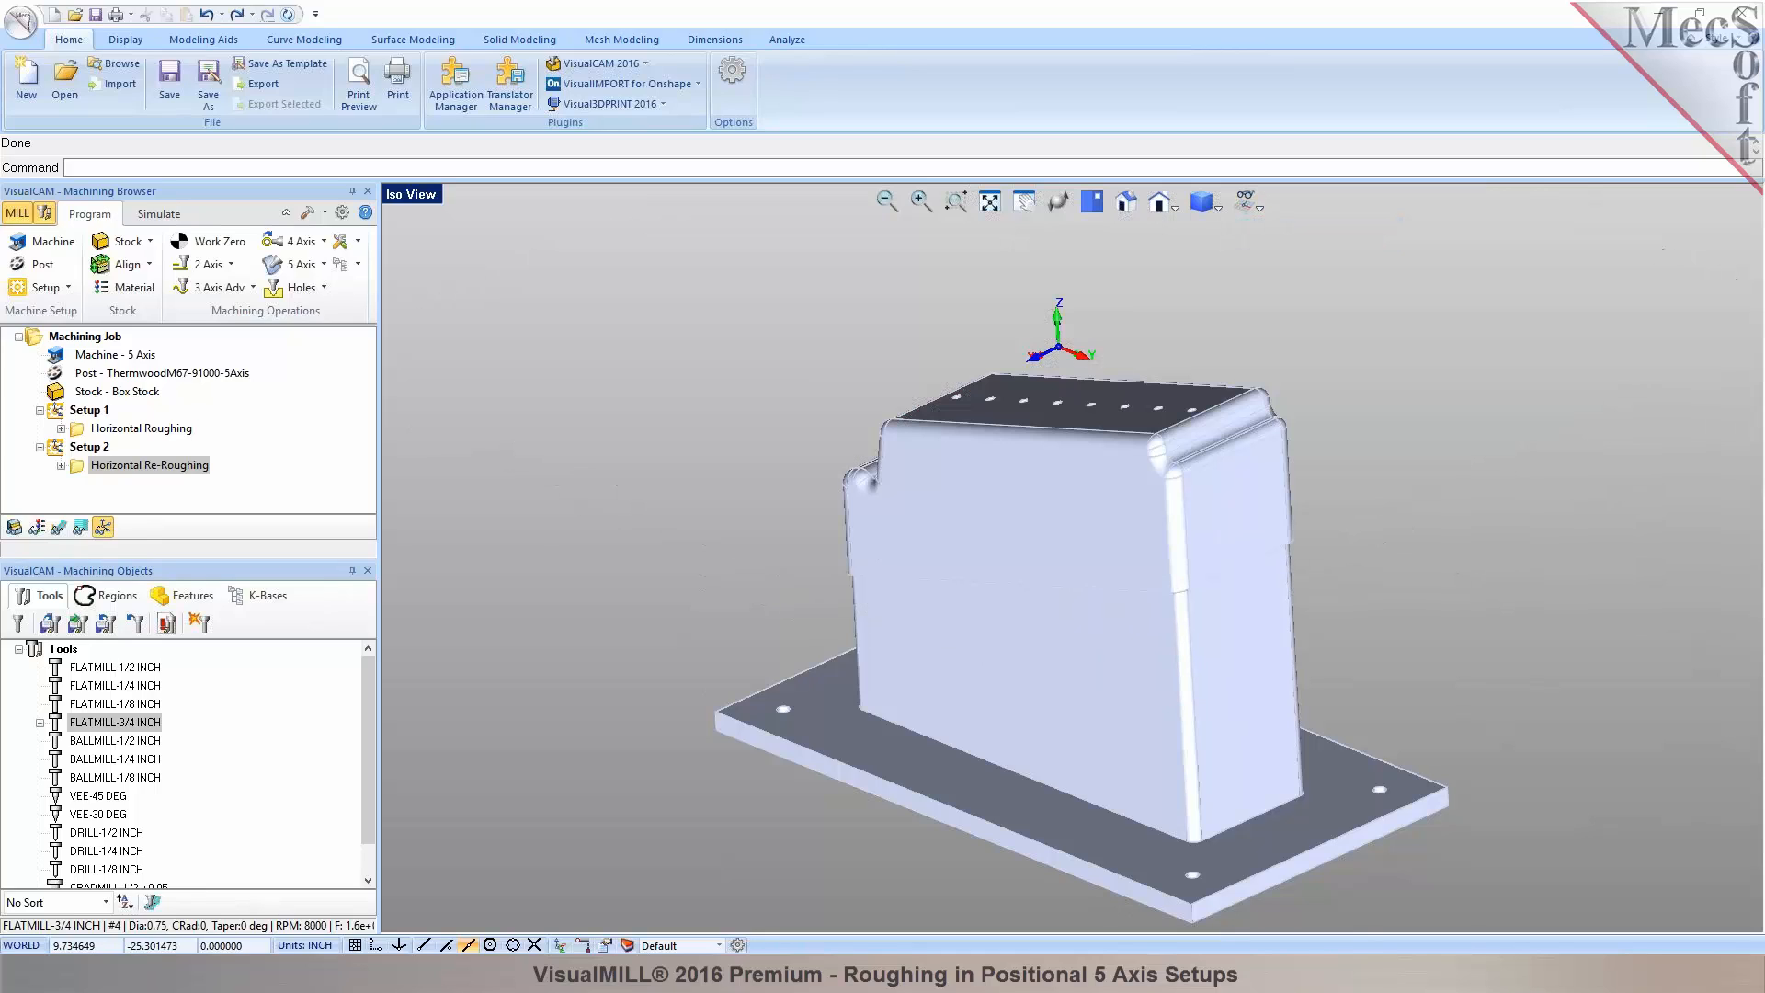
left_click(342, 213)
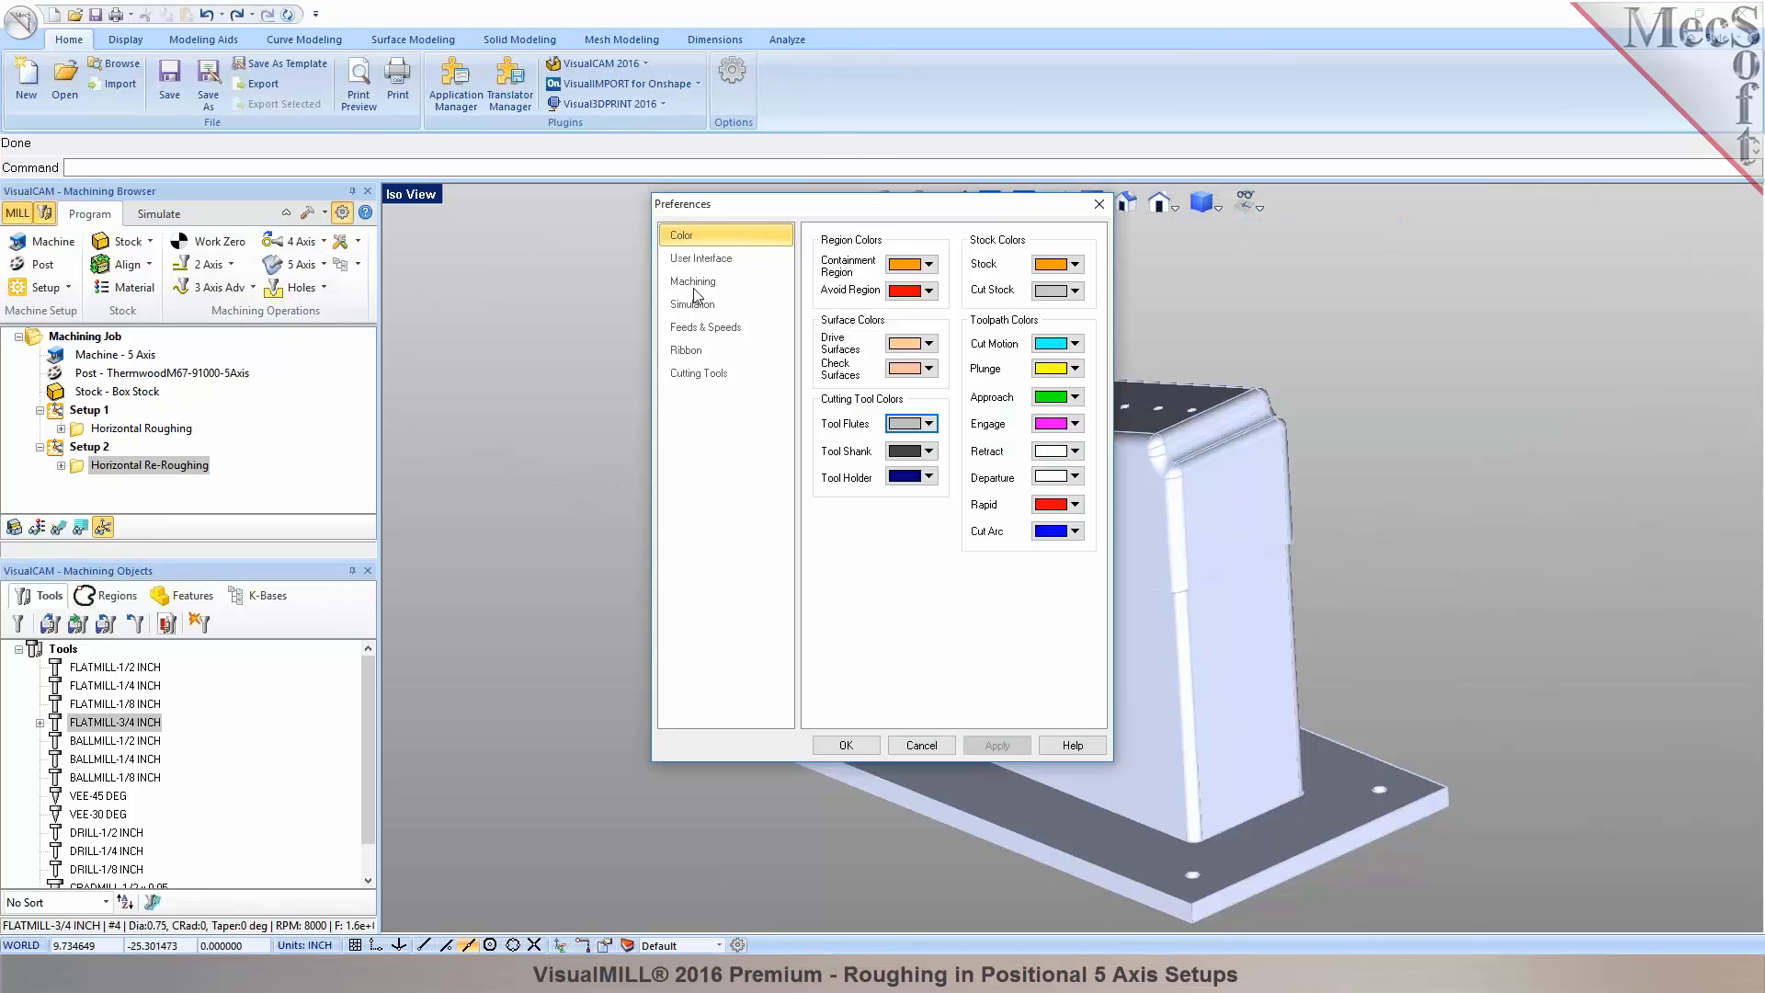
left_click(694, 281)
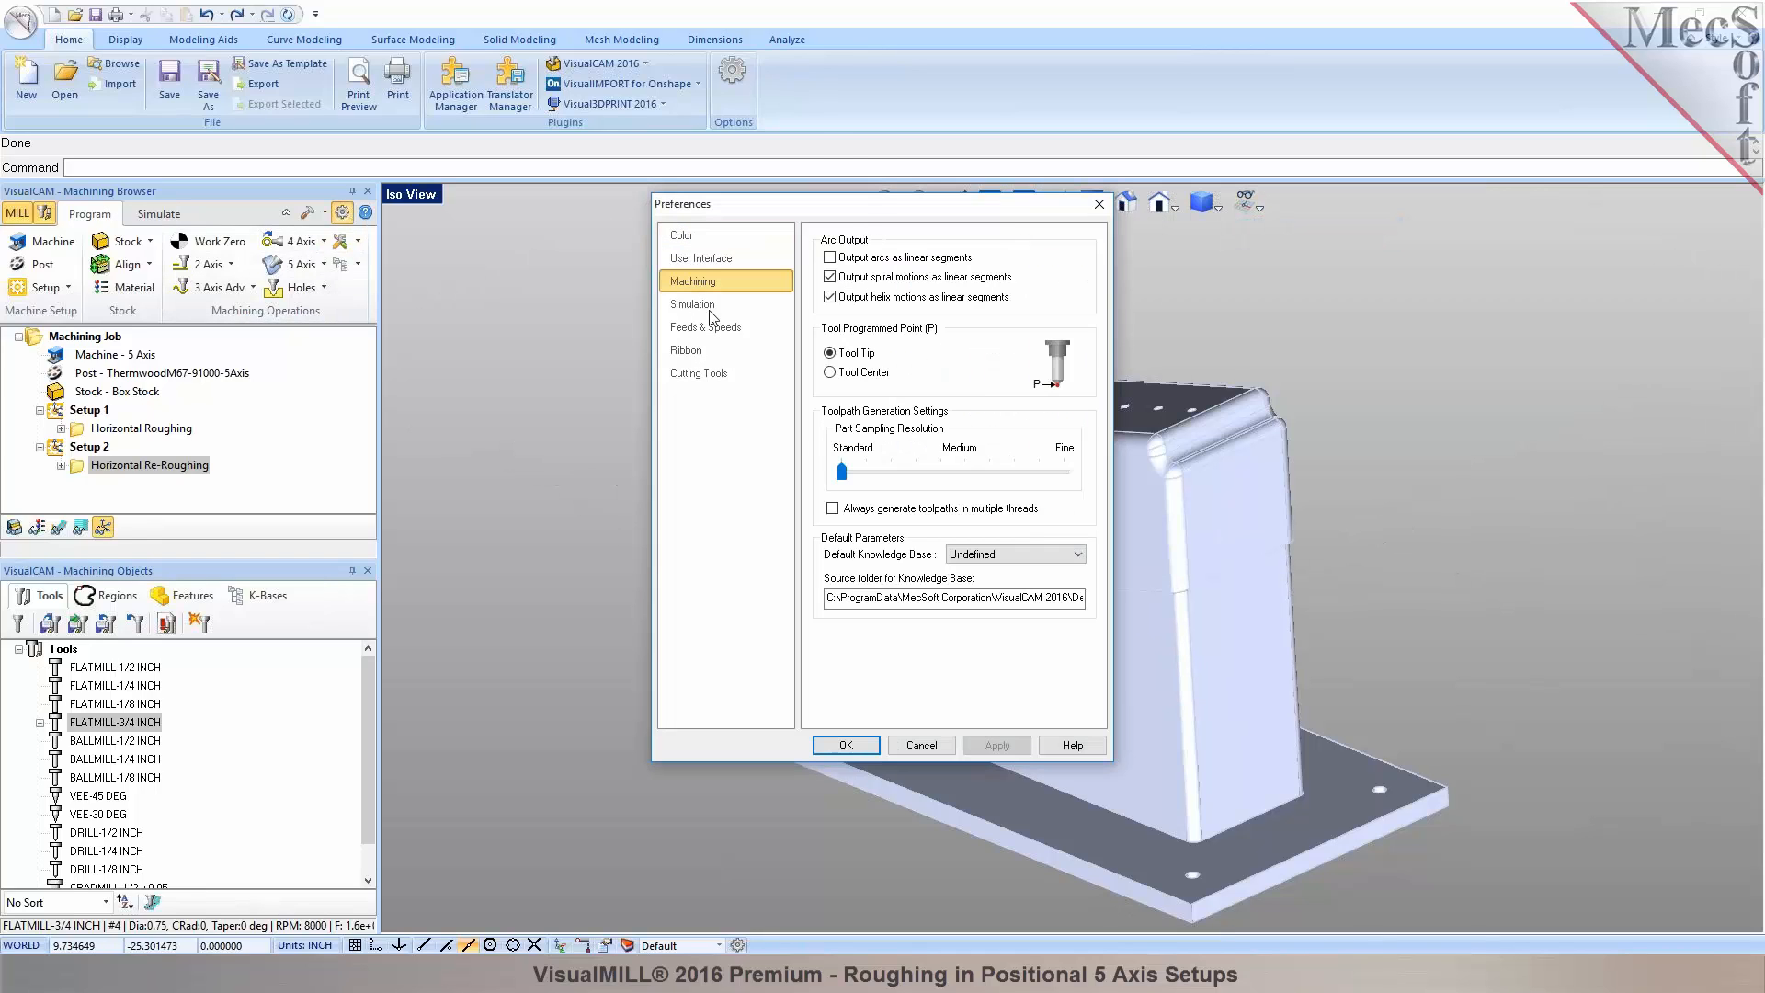
left_click(845, 745)
scroll(1293, 706, "up", 3)
middle_click_drag(1074, 680, 1076, 703)
scroll(1189, 409, "up", 2)
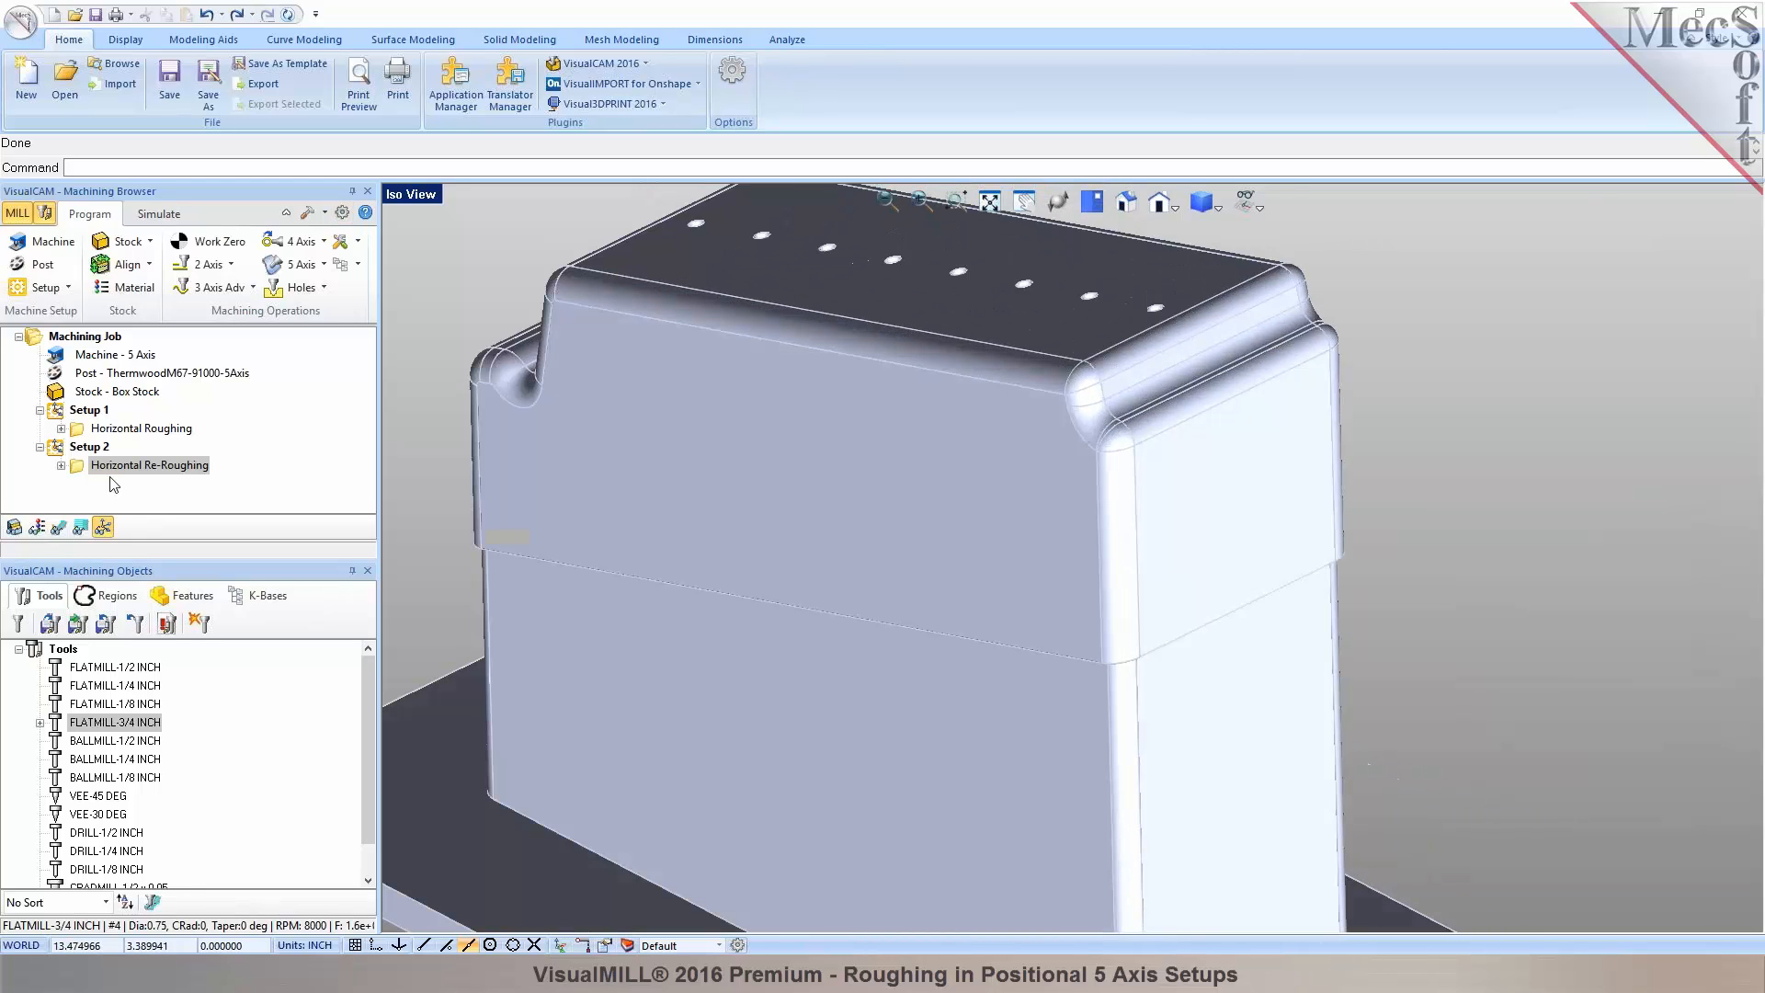
Pick Setup 2's re-roughing bottom level at the part's corner (2.5) and regenerate the toolpath.
double_click(79, 467)
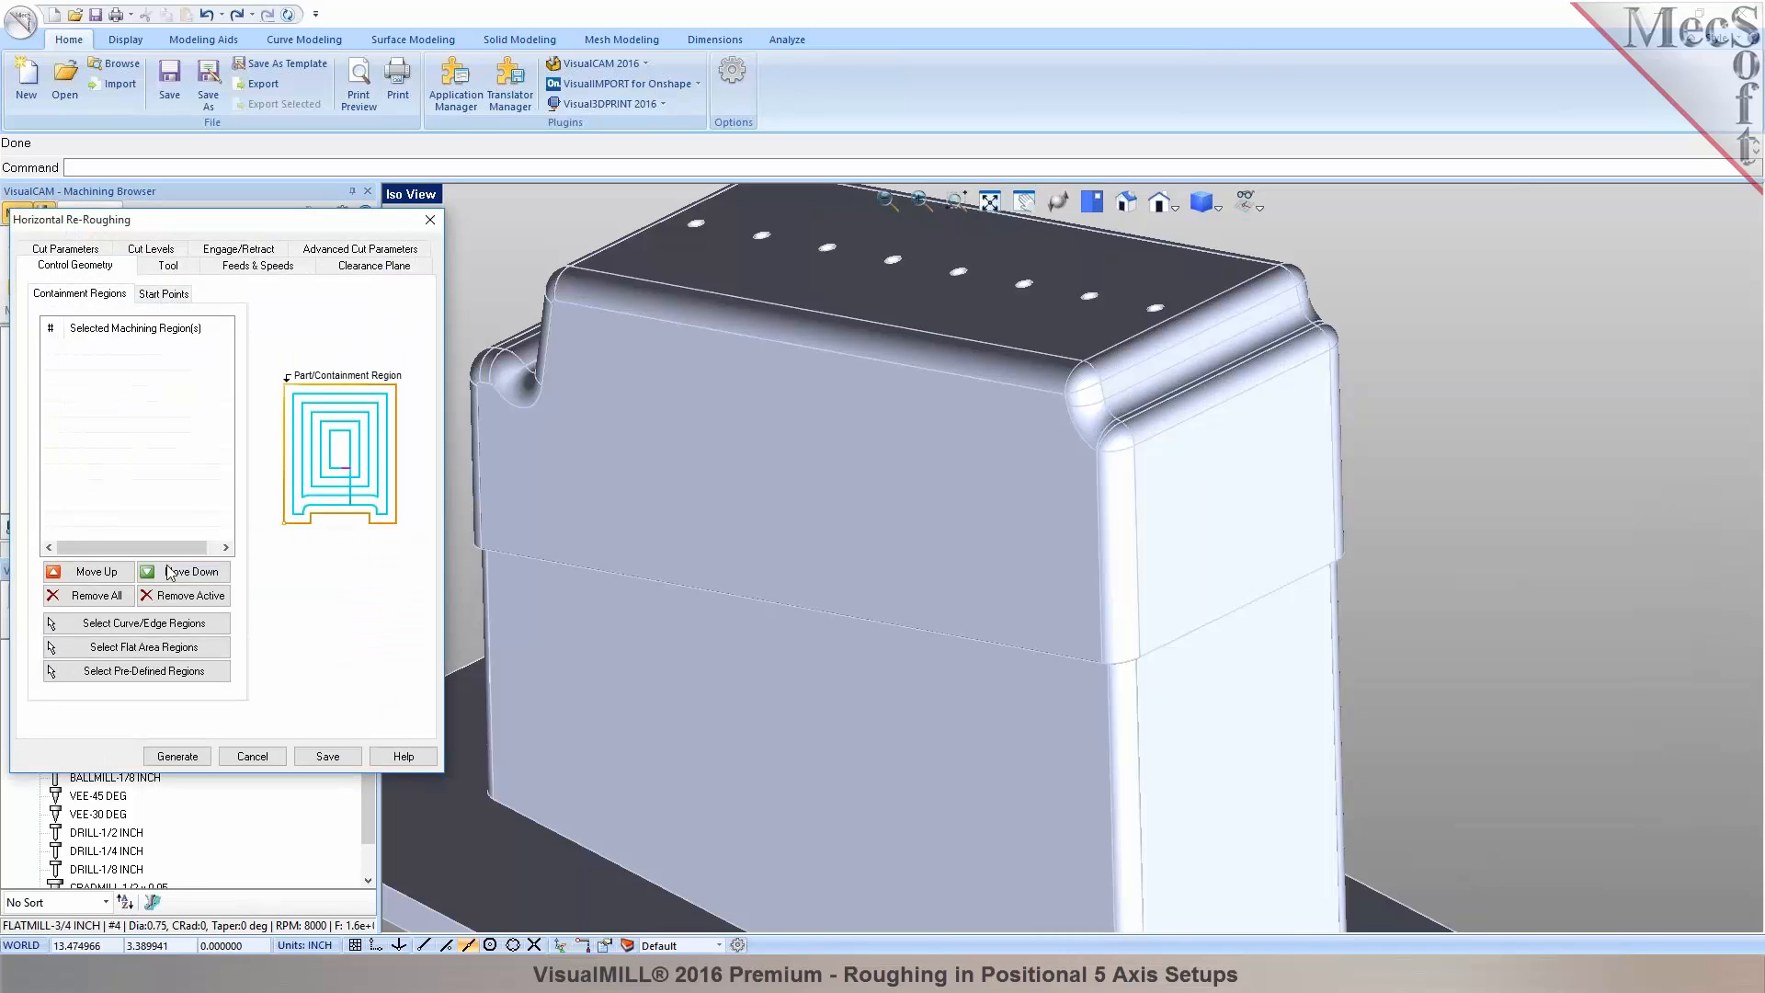
left_click(160, 251)
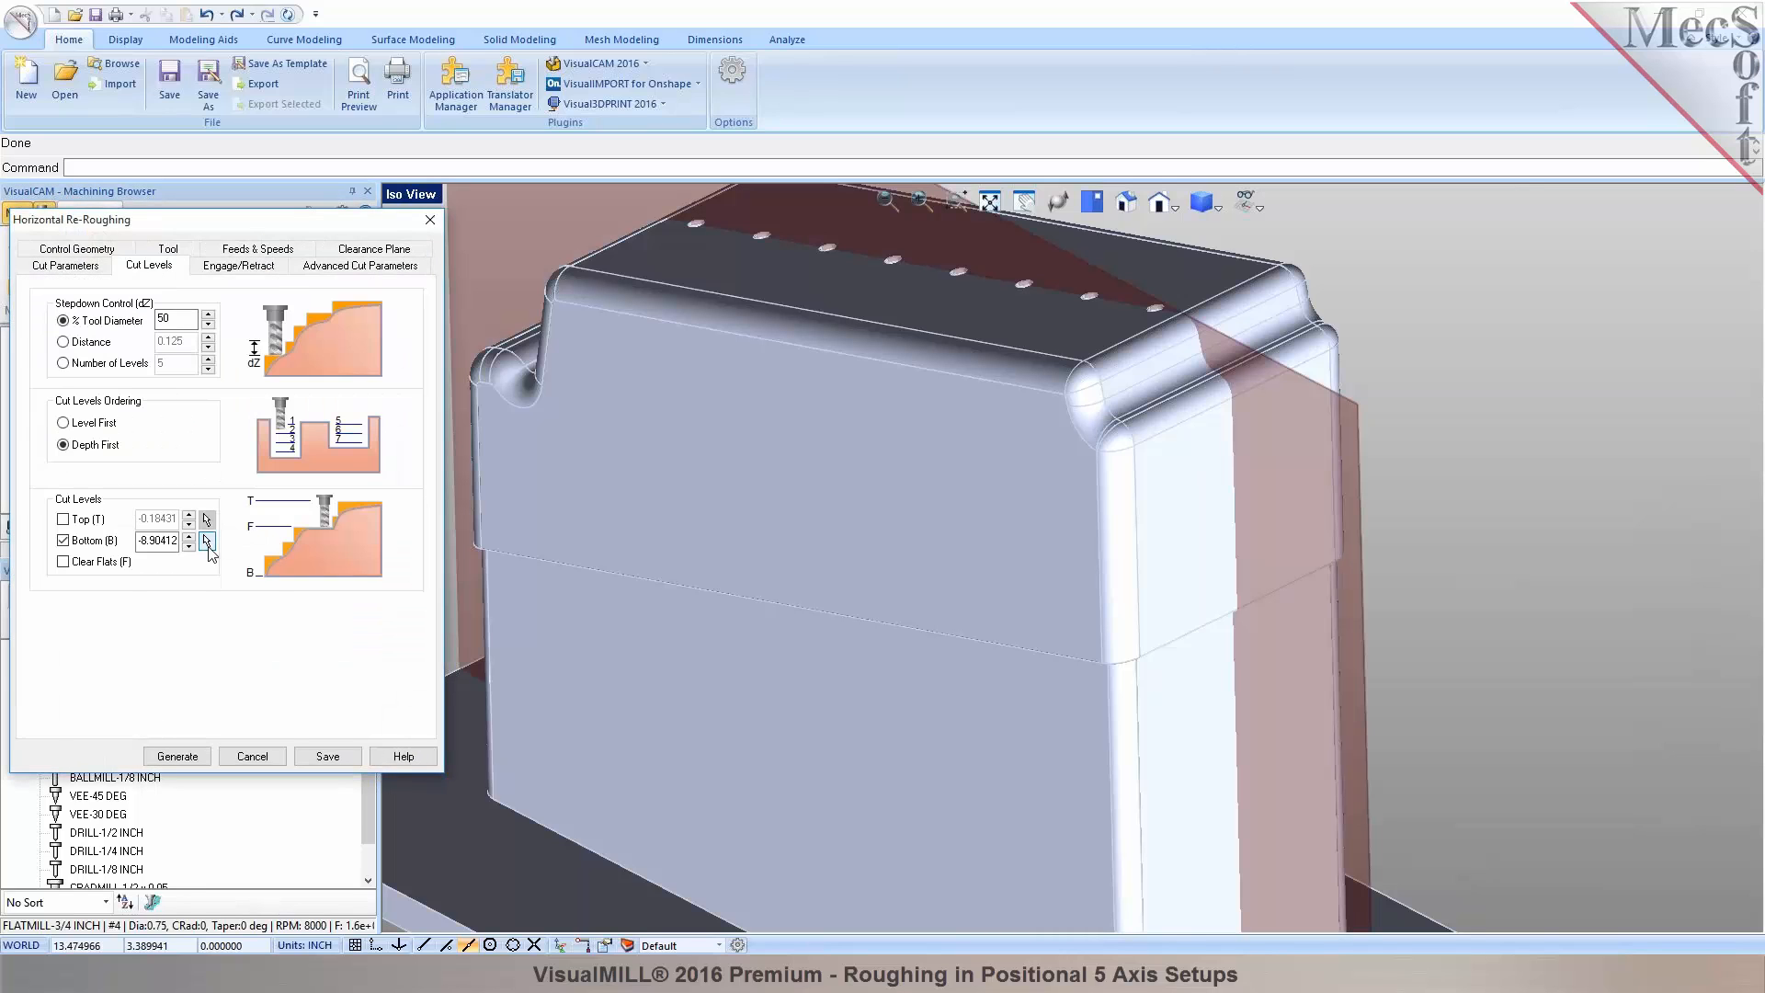
left_click(207, 545)
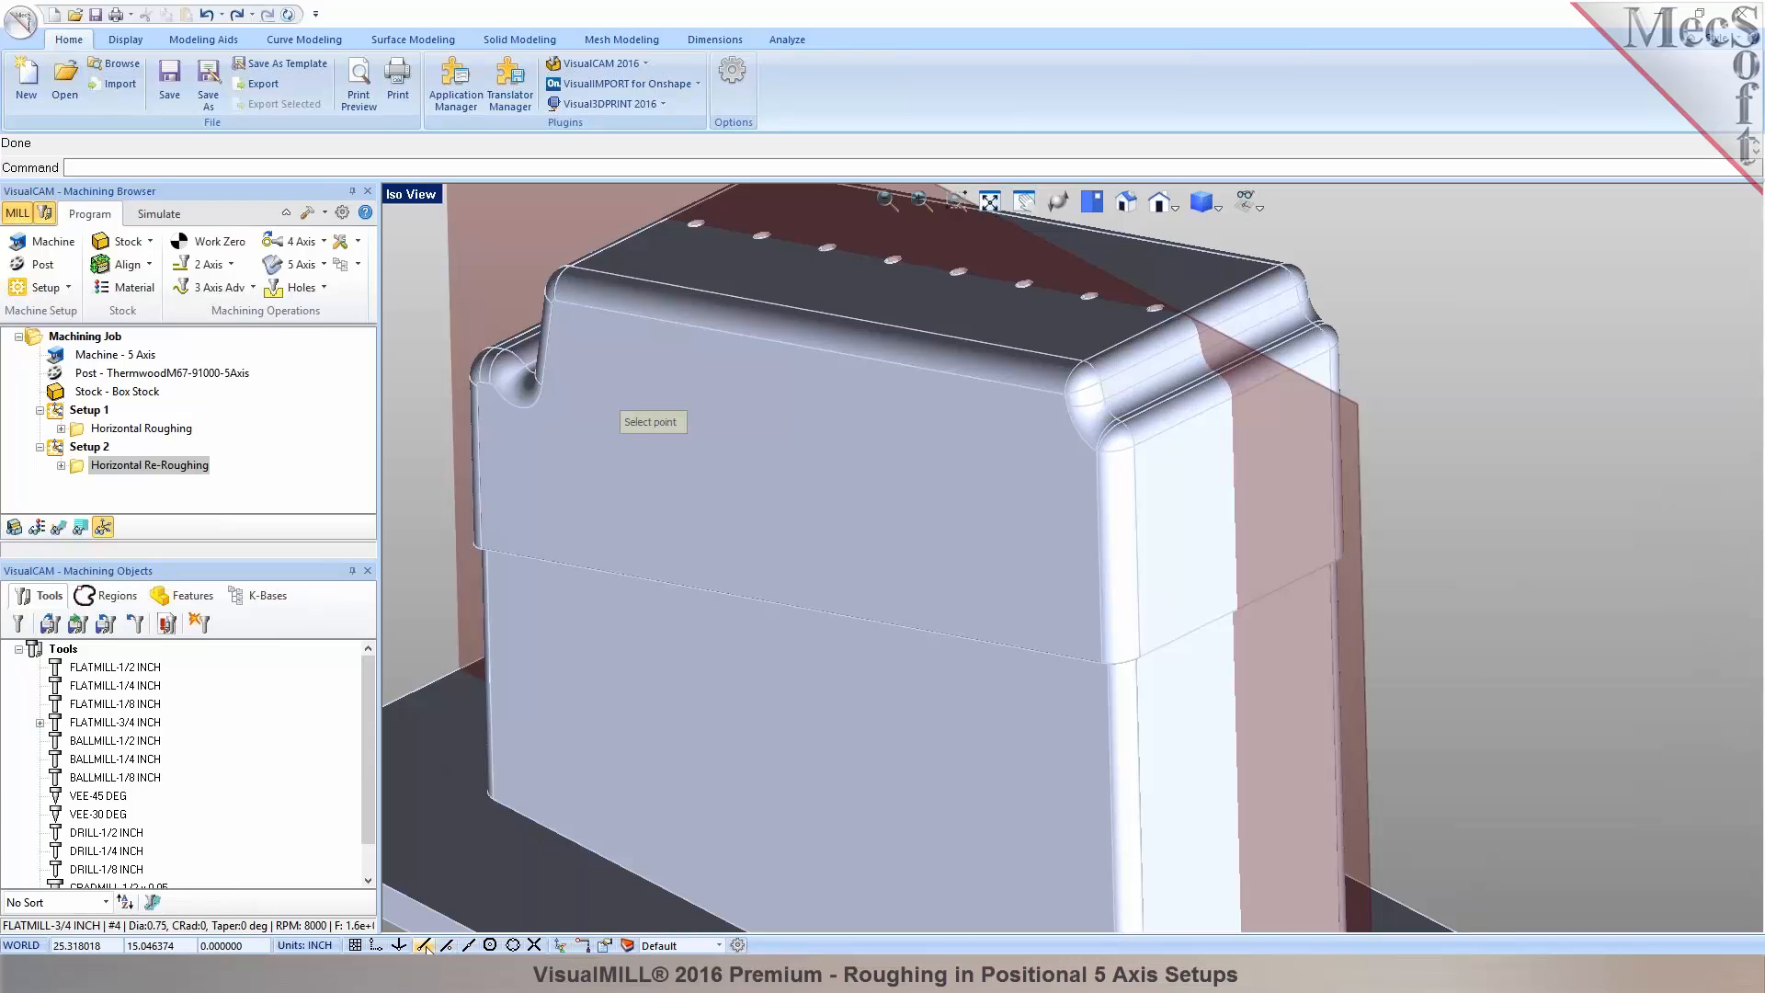
left_click(1134, 449)
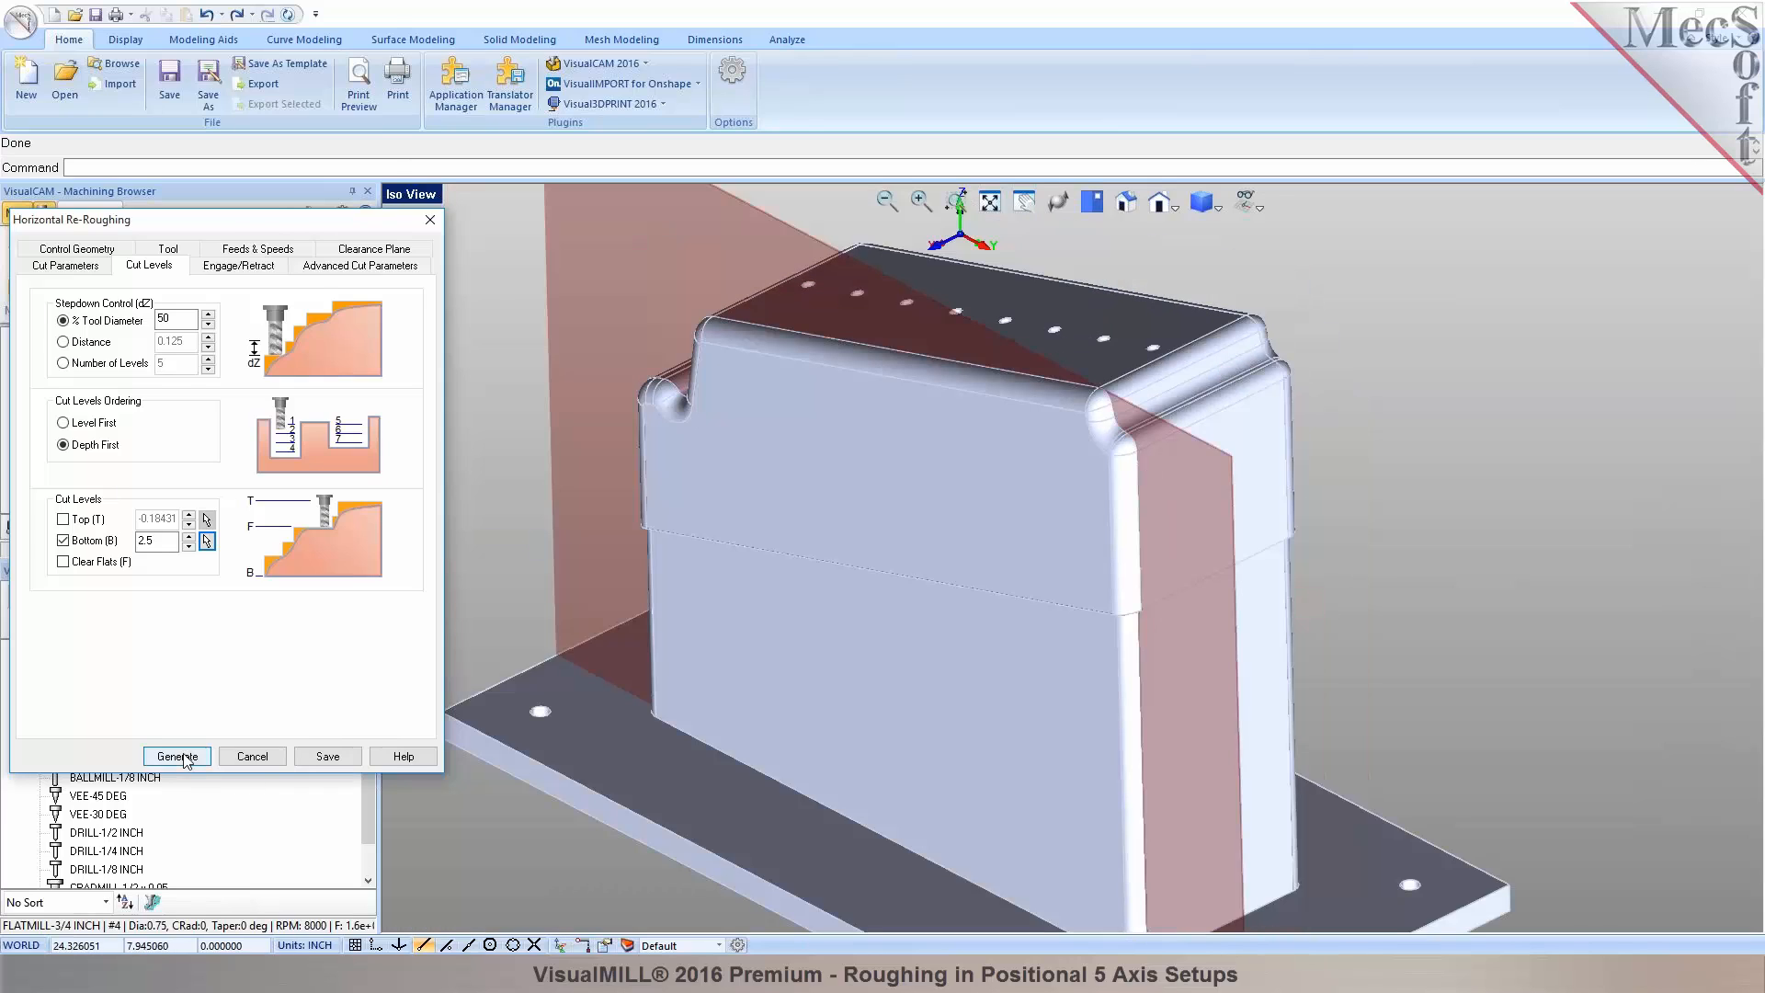
left_click(183, 755)
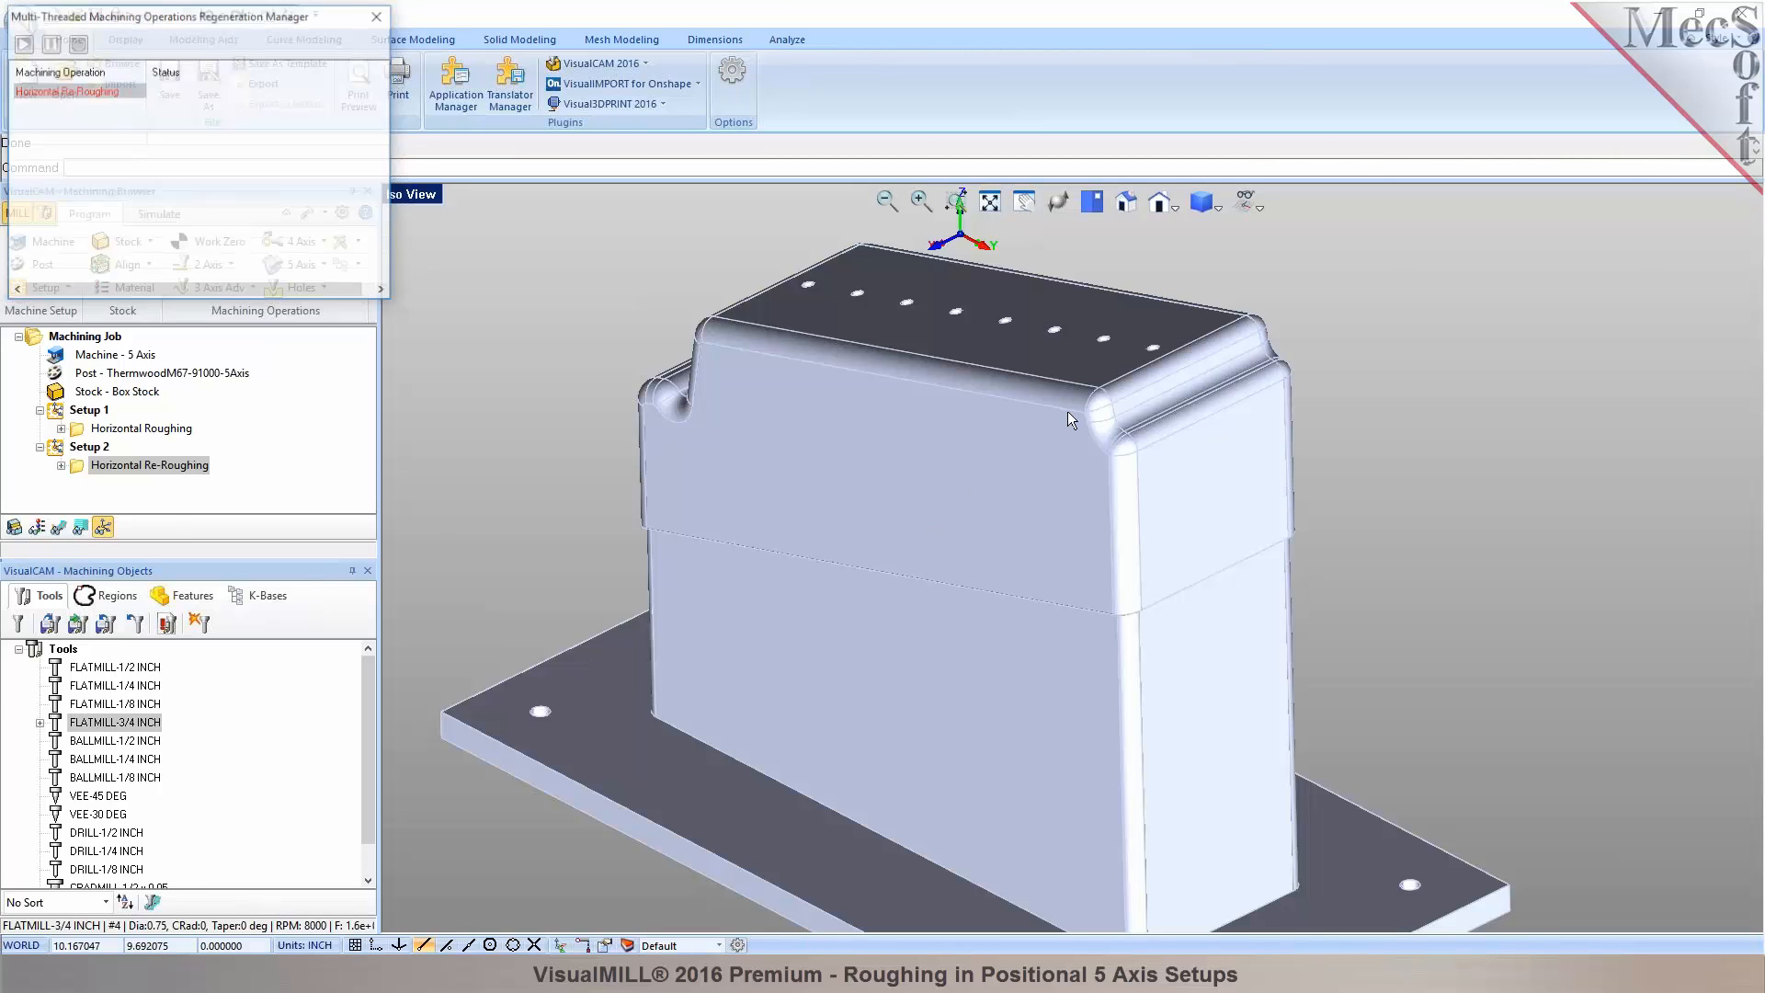
Display the regenerated Setup 2 toolpath and orbit the part to inspect it.
left_click(65, 530)
scroll(875, 494, "down", 2)
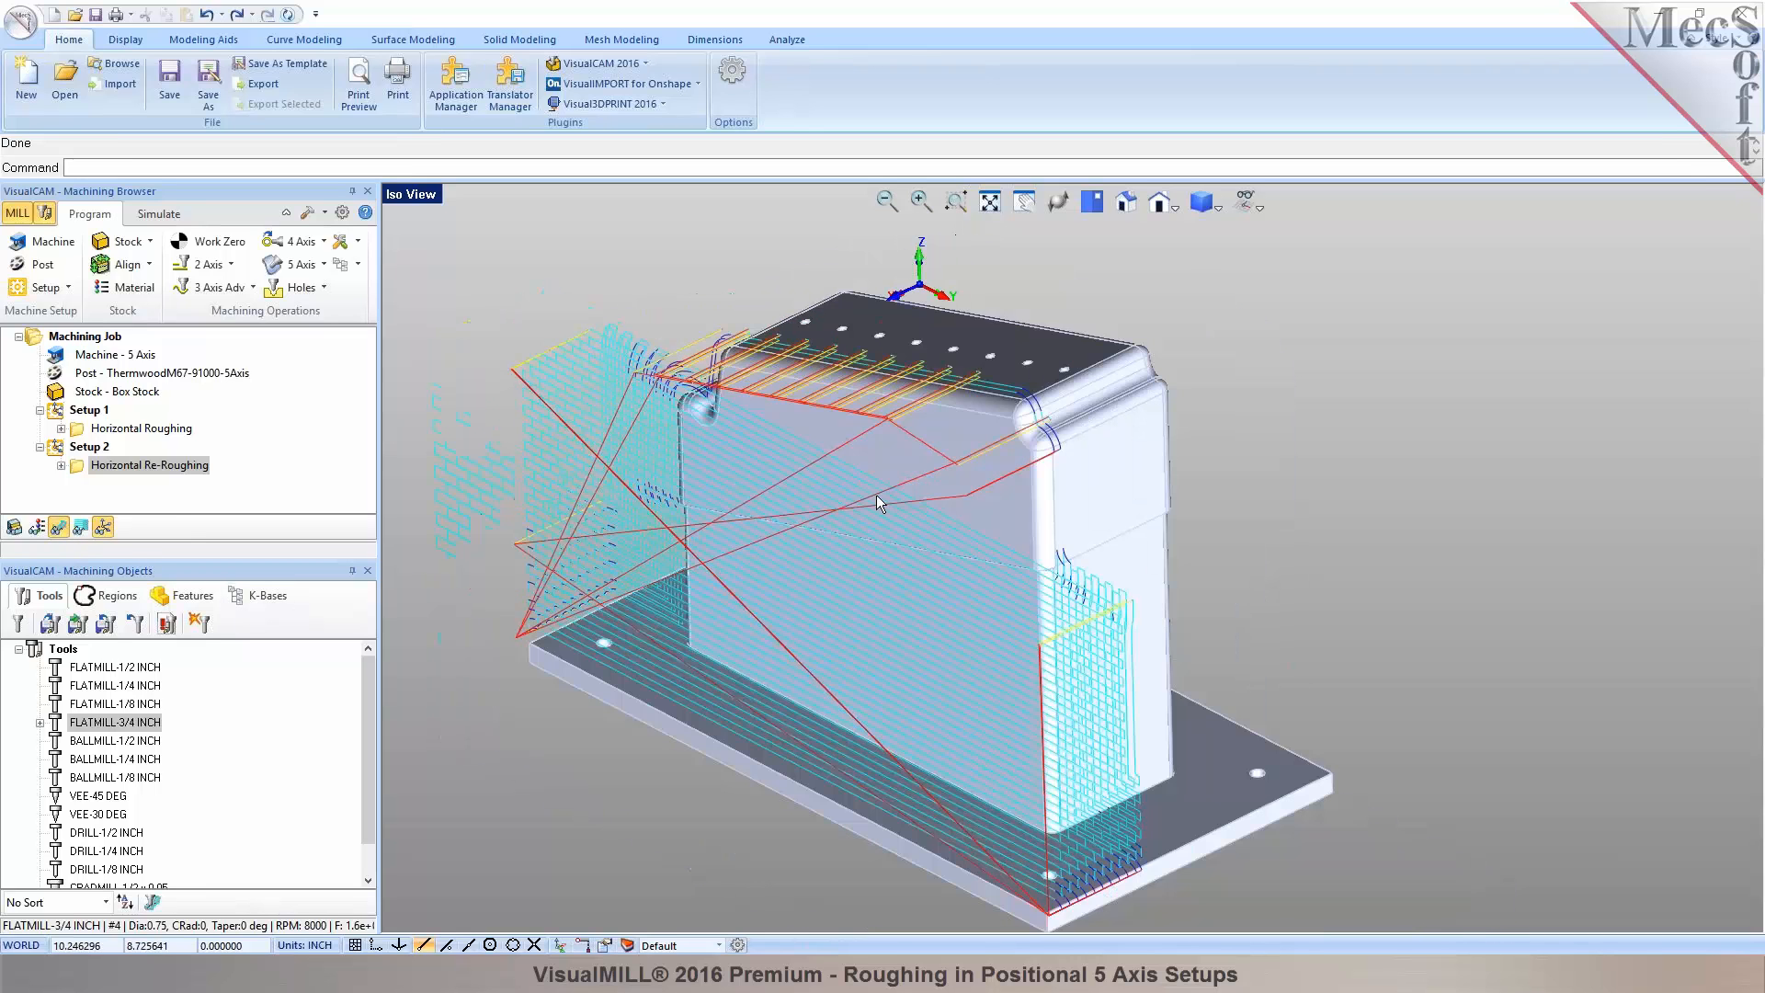
mouse_move(876, 494)
middle_mouse_down()
mouse_move(906, 478)
mouse_move(888, 507)
middle_mouse_up()
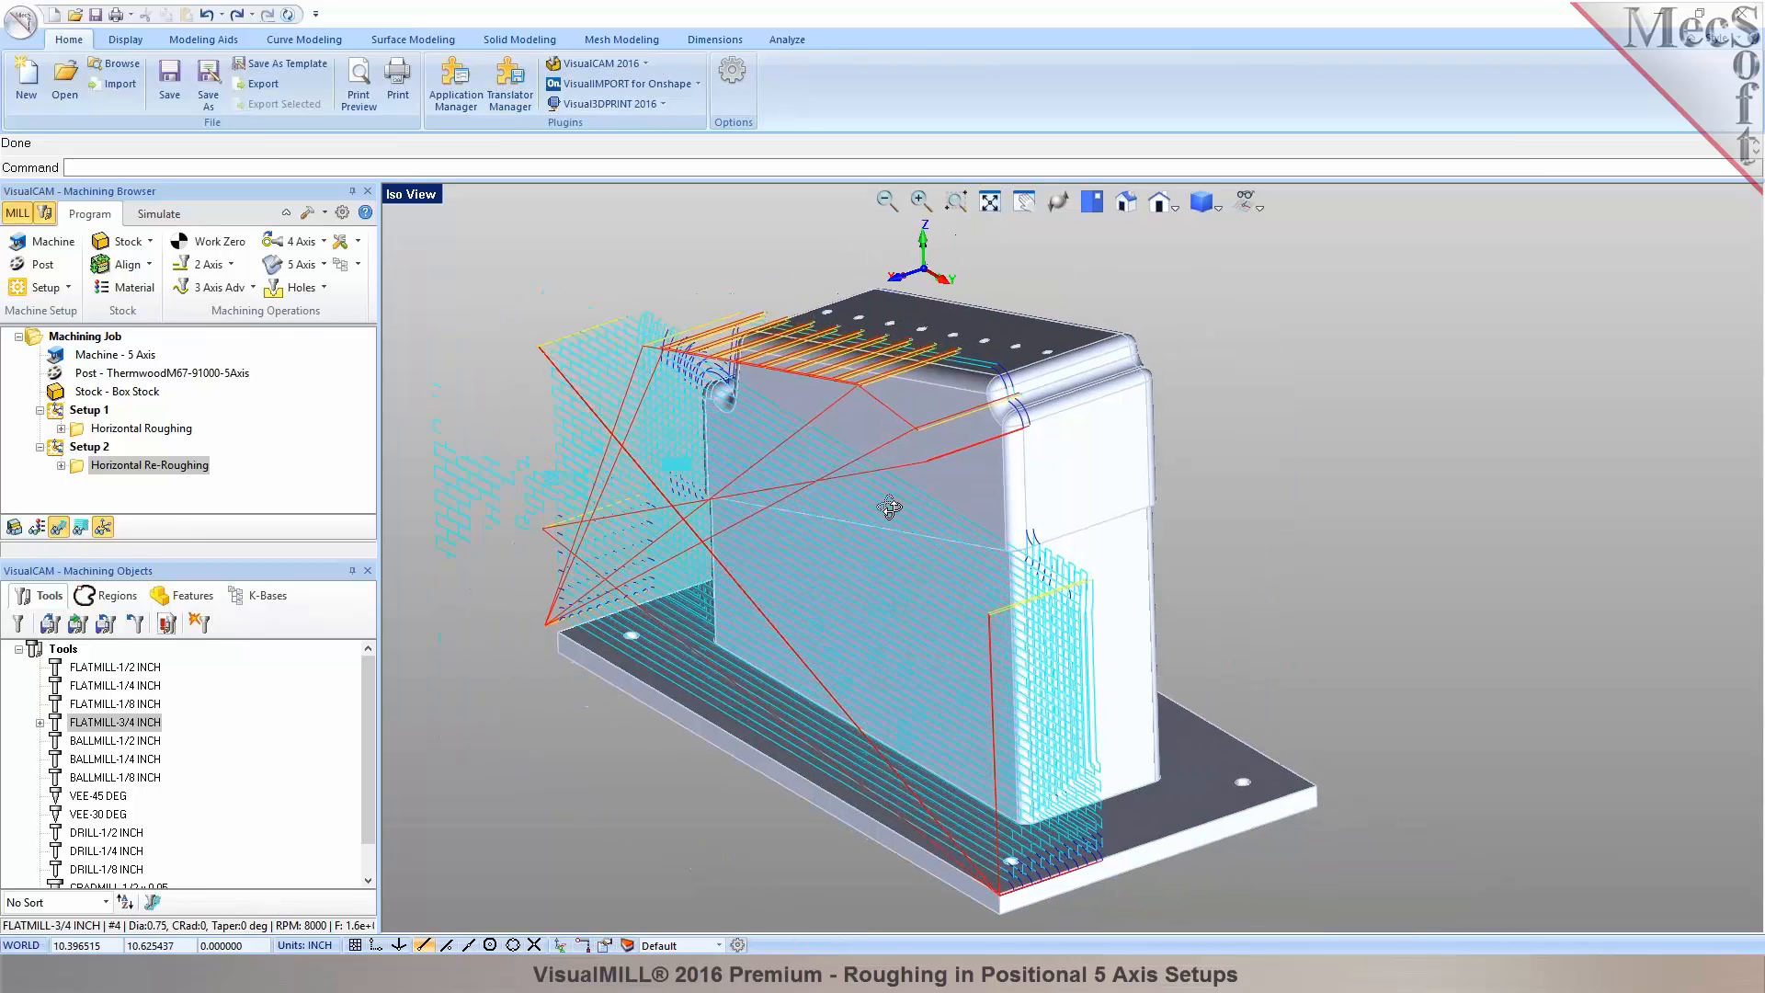
Simulate the re-roughing cut, hide the toolpath and orbit to a tilted view of the roughed stock.
left_click(150, 214)
left_click(147, 266)
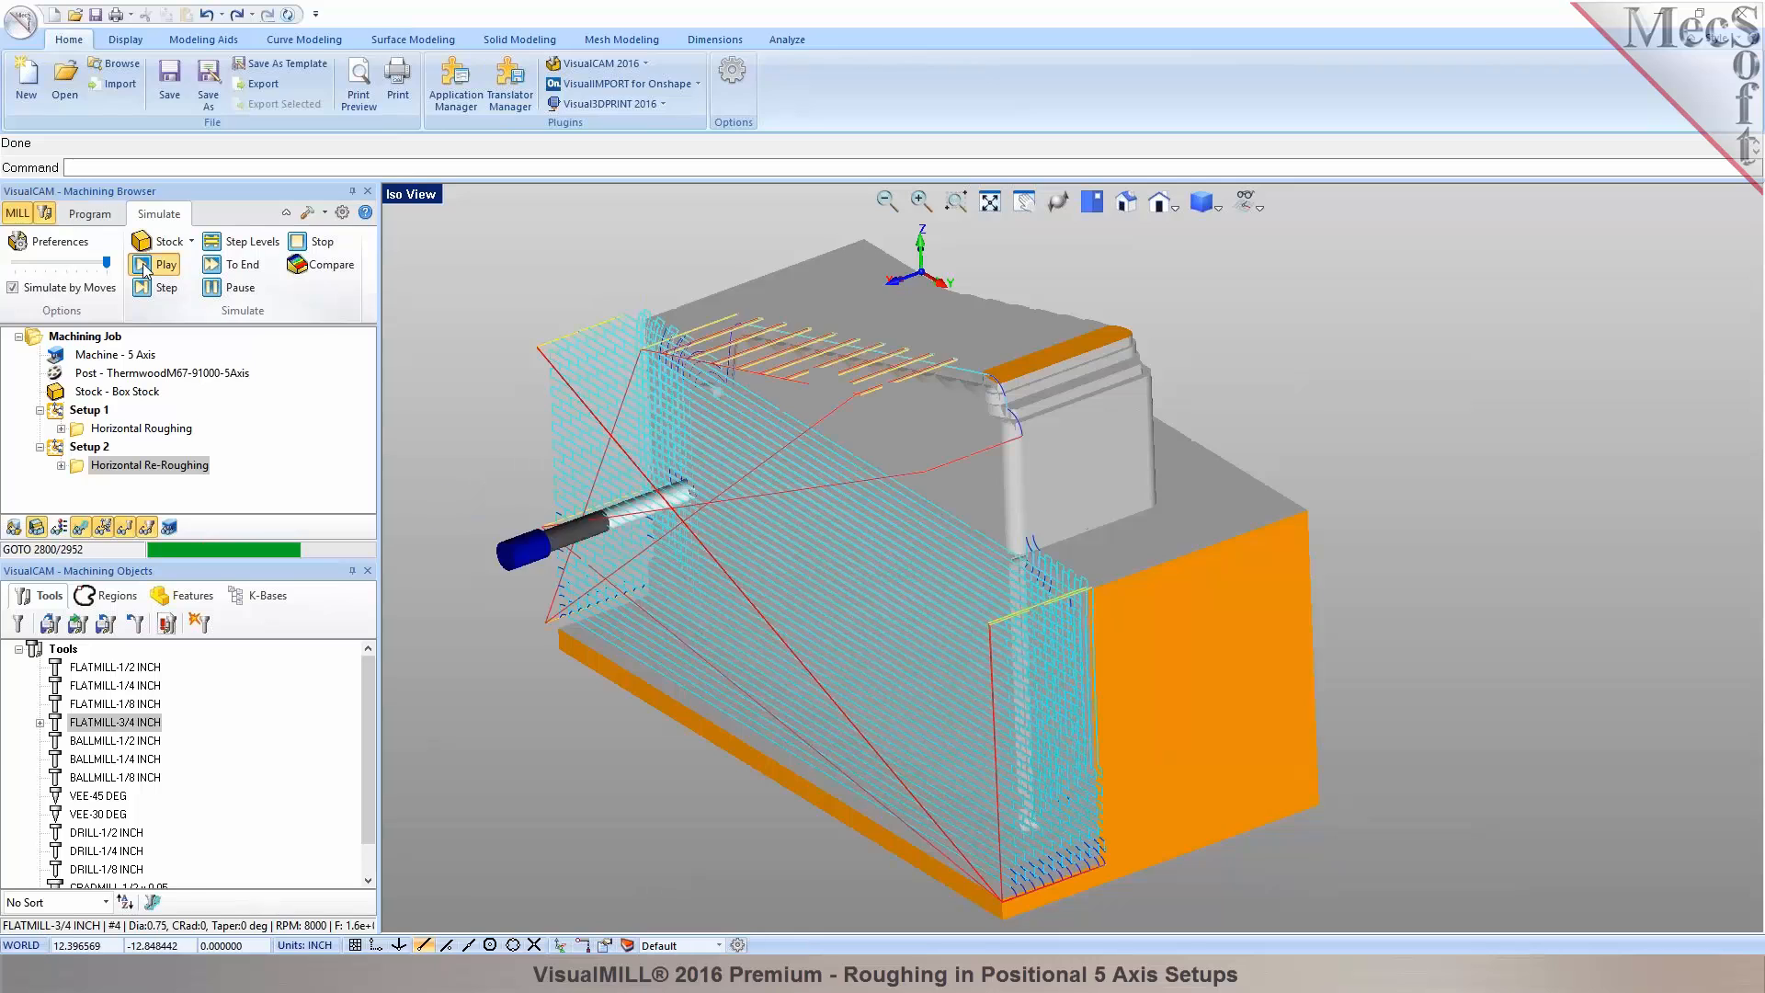
left_click(81, 527)
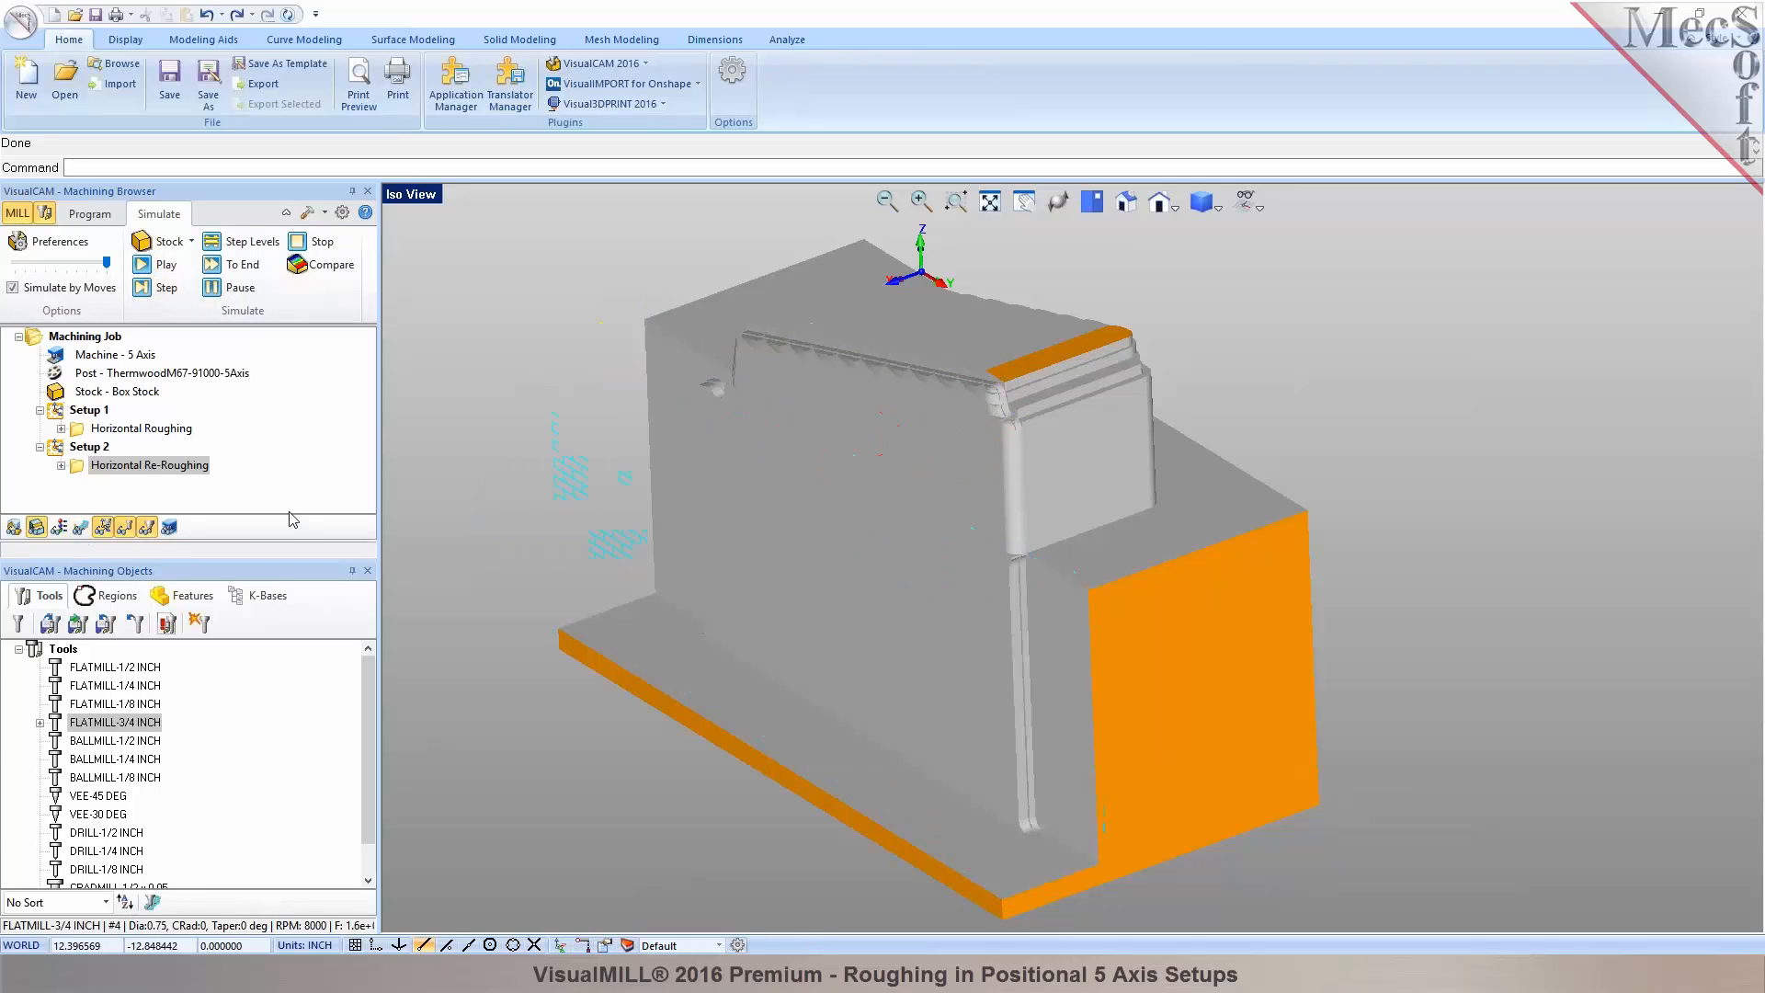
middle_click_drag(1007, 518, 1139, 491)
scroll(1139, 491, "down", 3)
middle_click_drag(913, 501, 1177, 537)
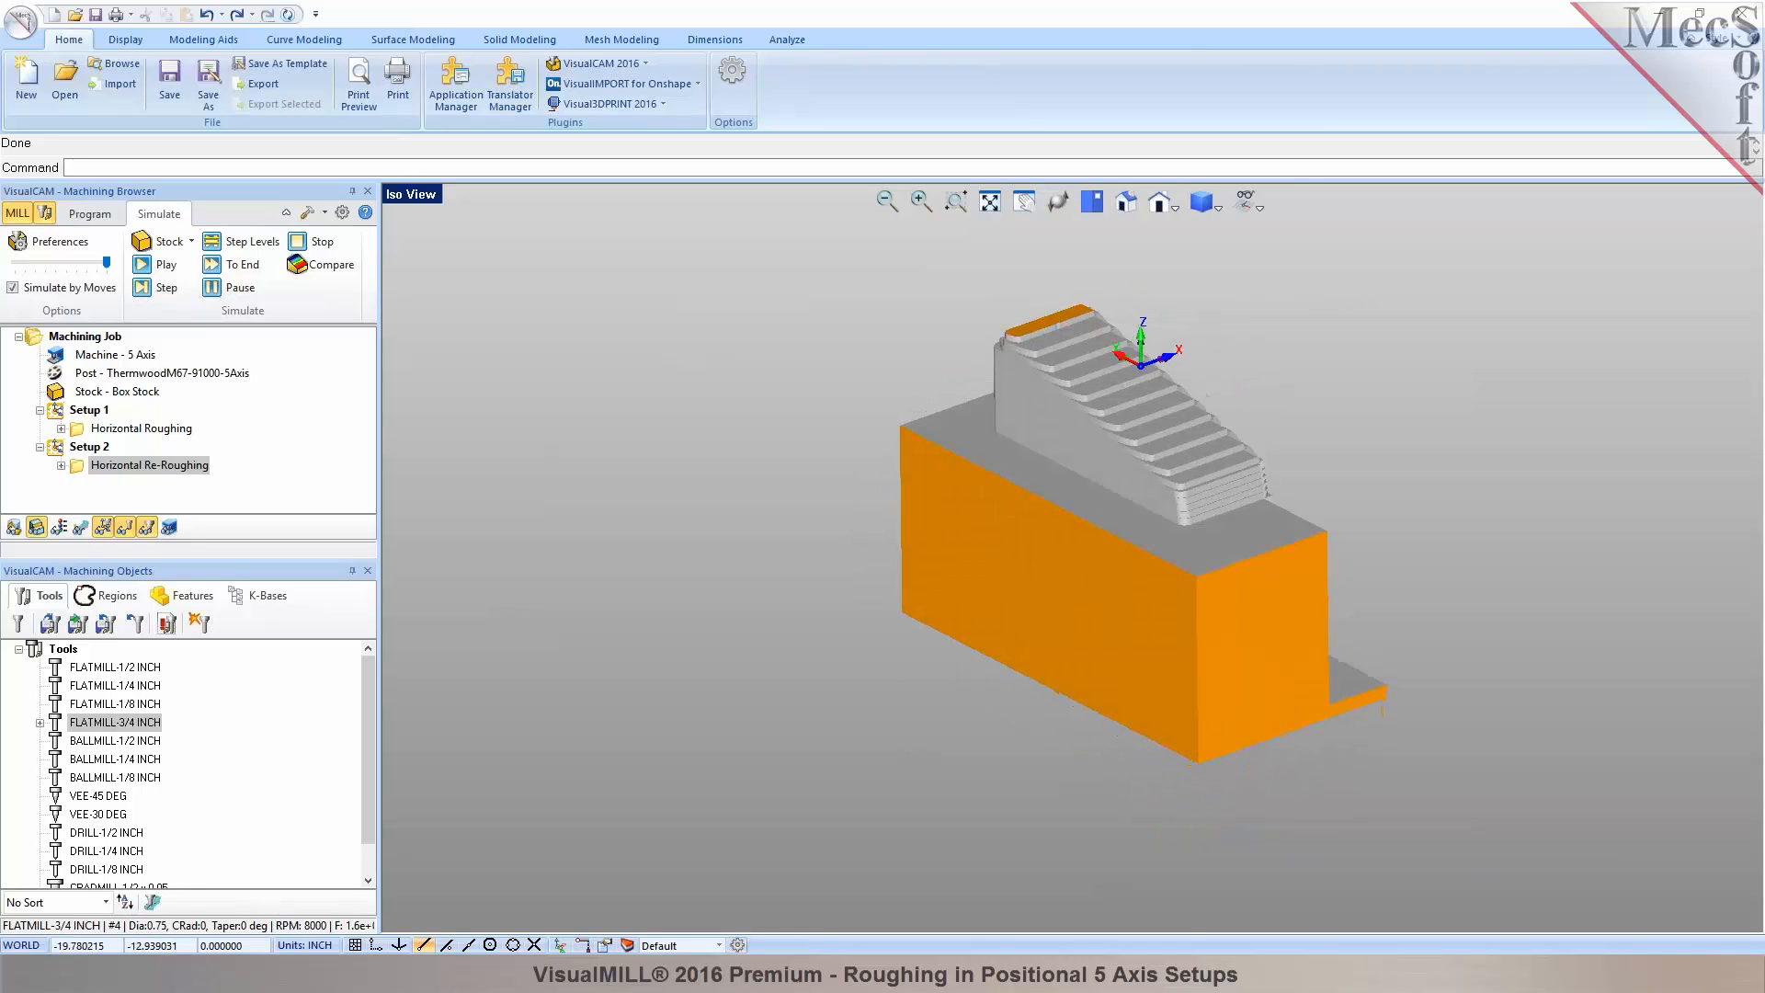
Copy Setup 2 and paste it as a new Setup 3.
left_click(57, 445)
right_click(57, 443)
left_click(50, 490)
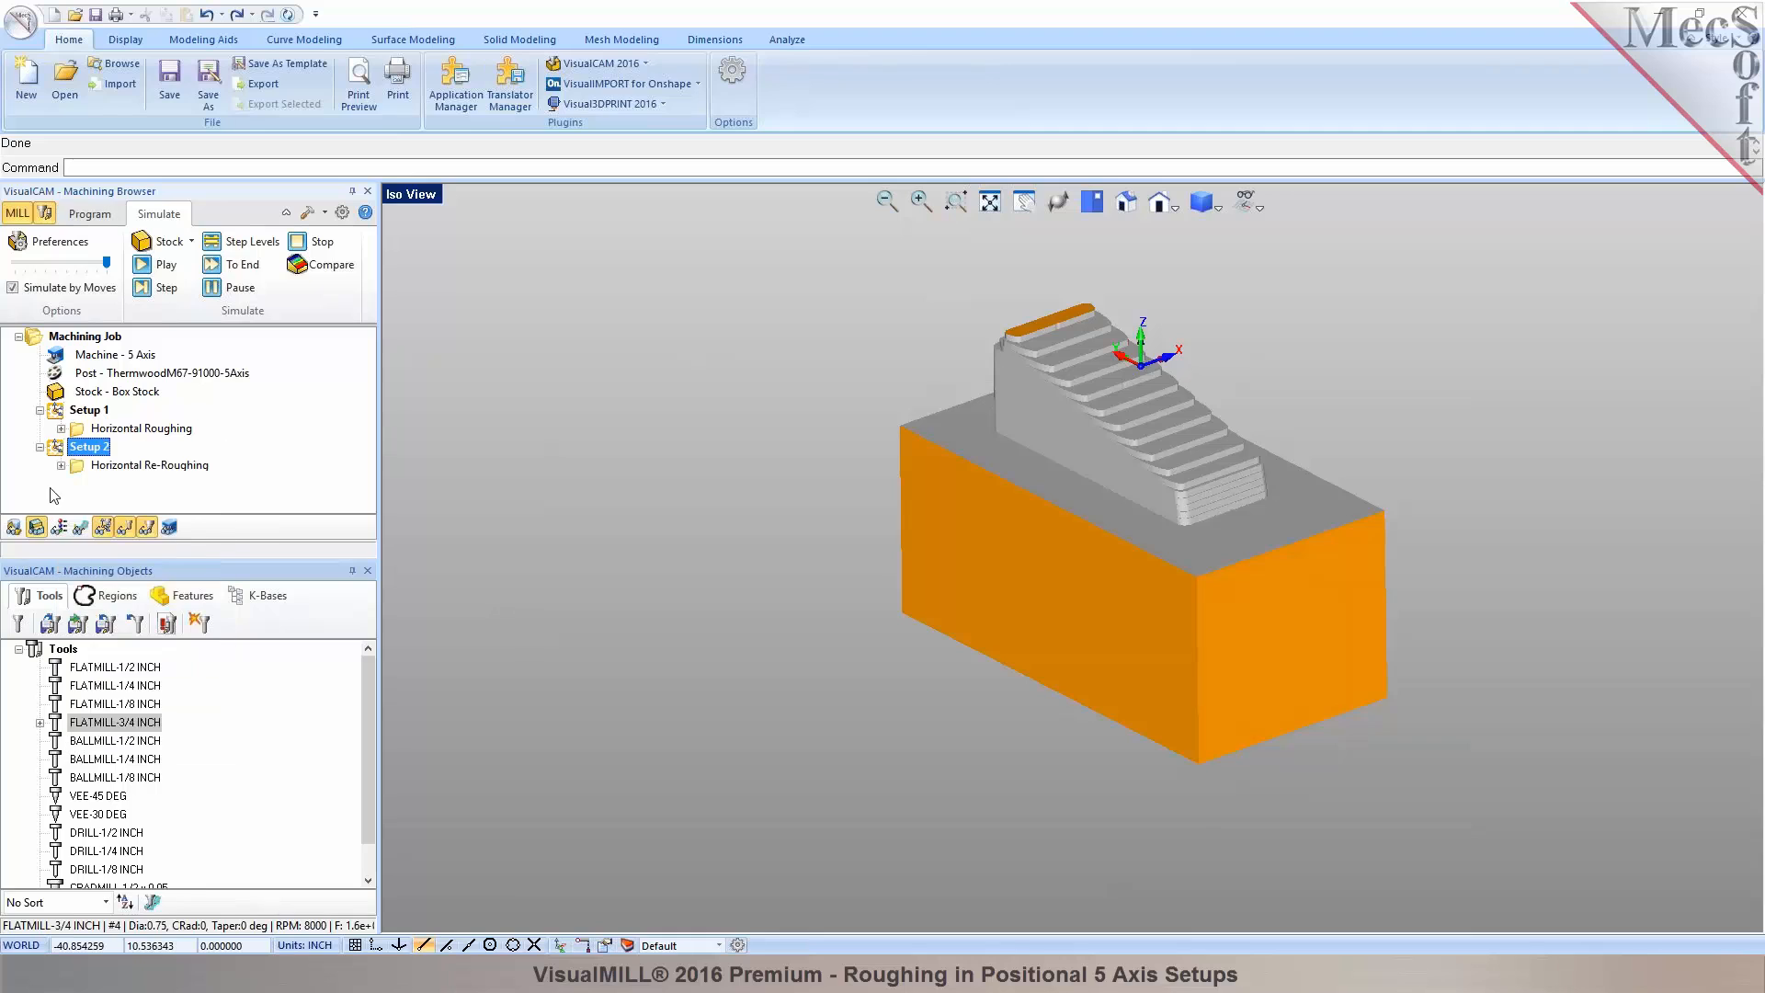
right_click(57, 449)
left_click(113, 675)
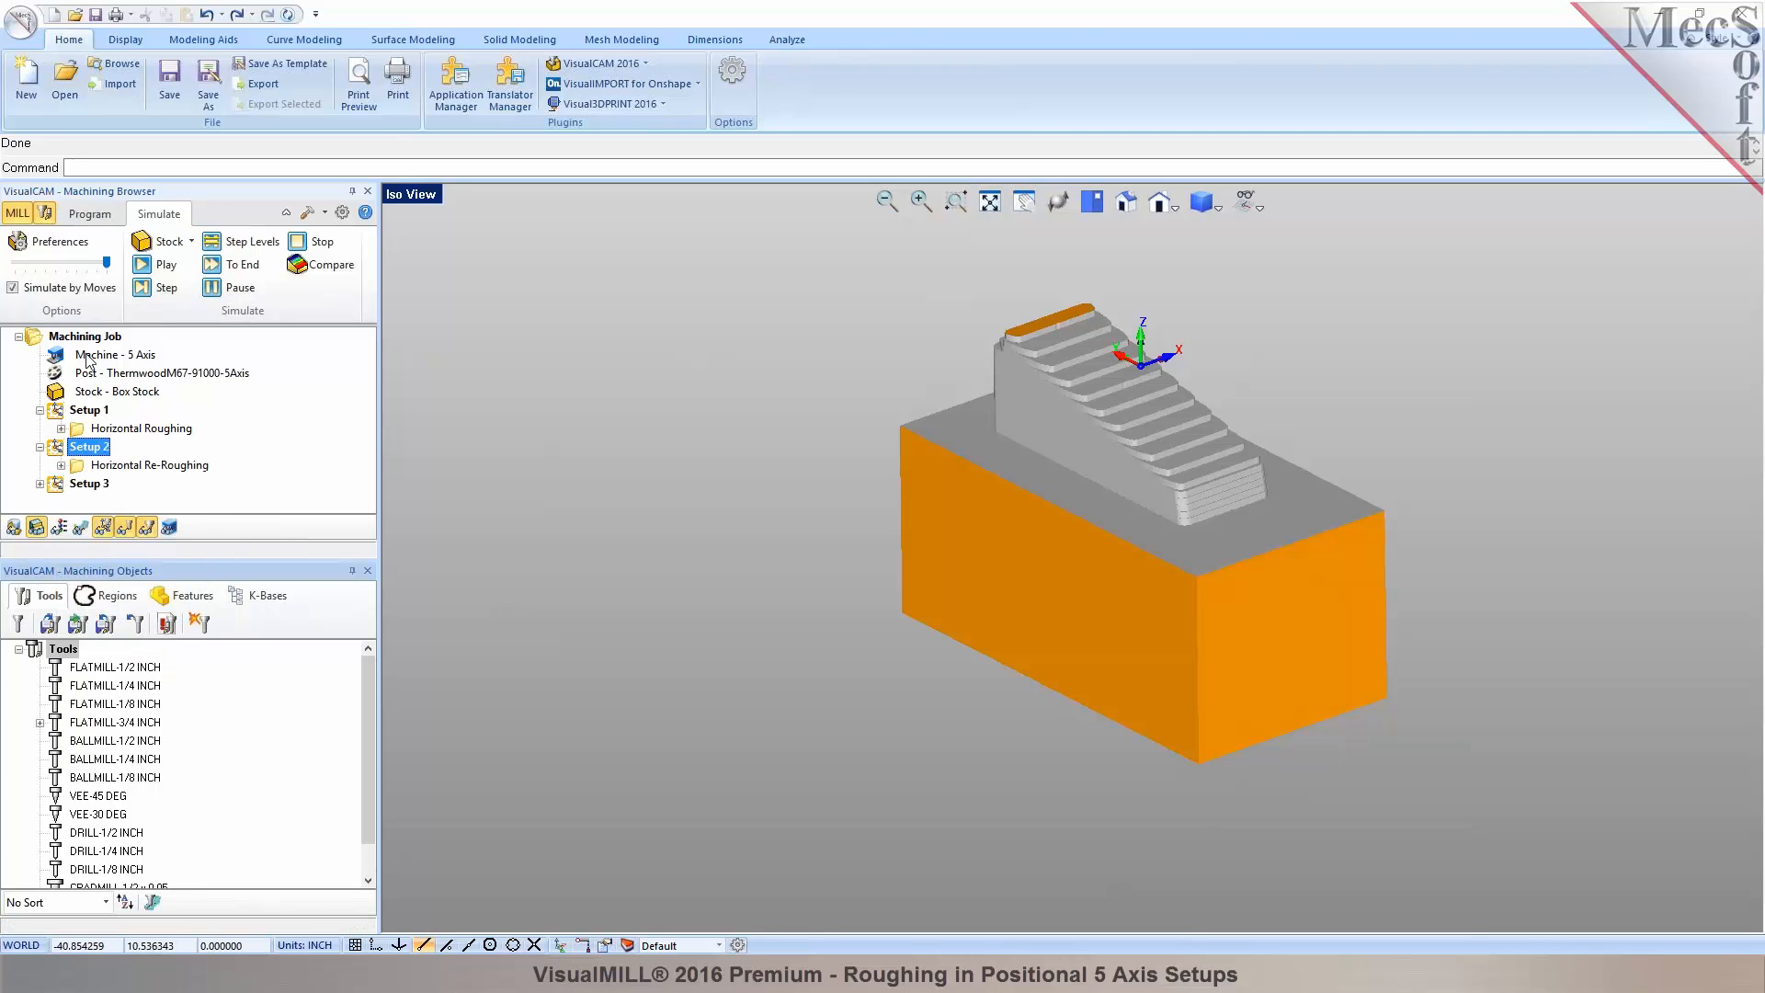
left_click(87, 219)
Spin Setup 3's orientation 90° about the Y axis.
left_click(57, 488)
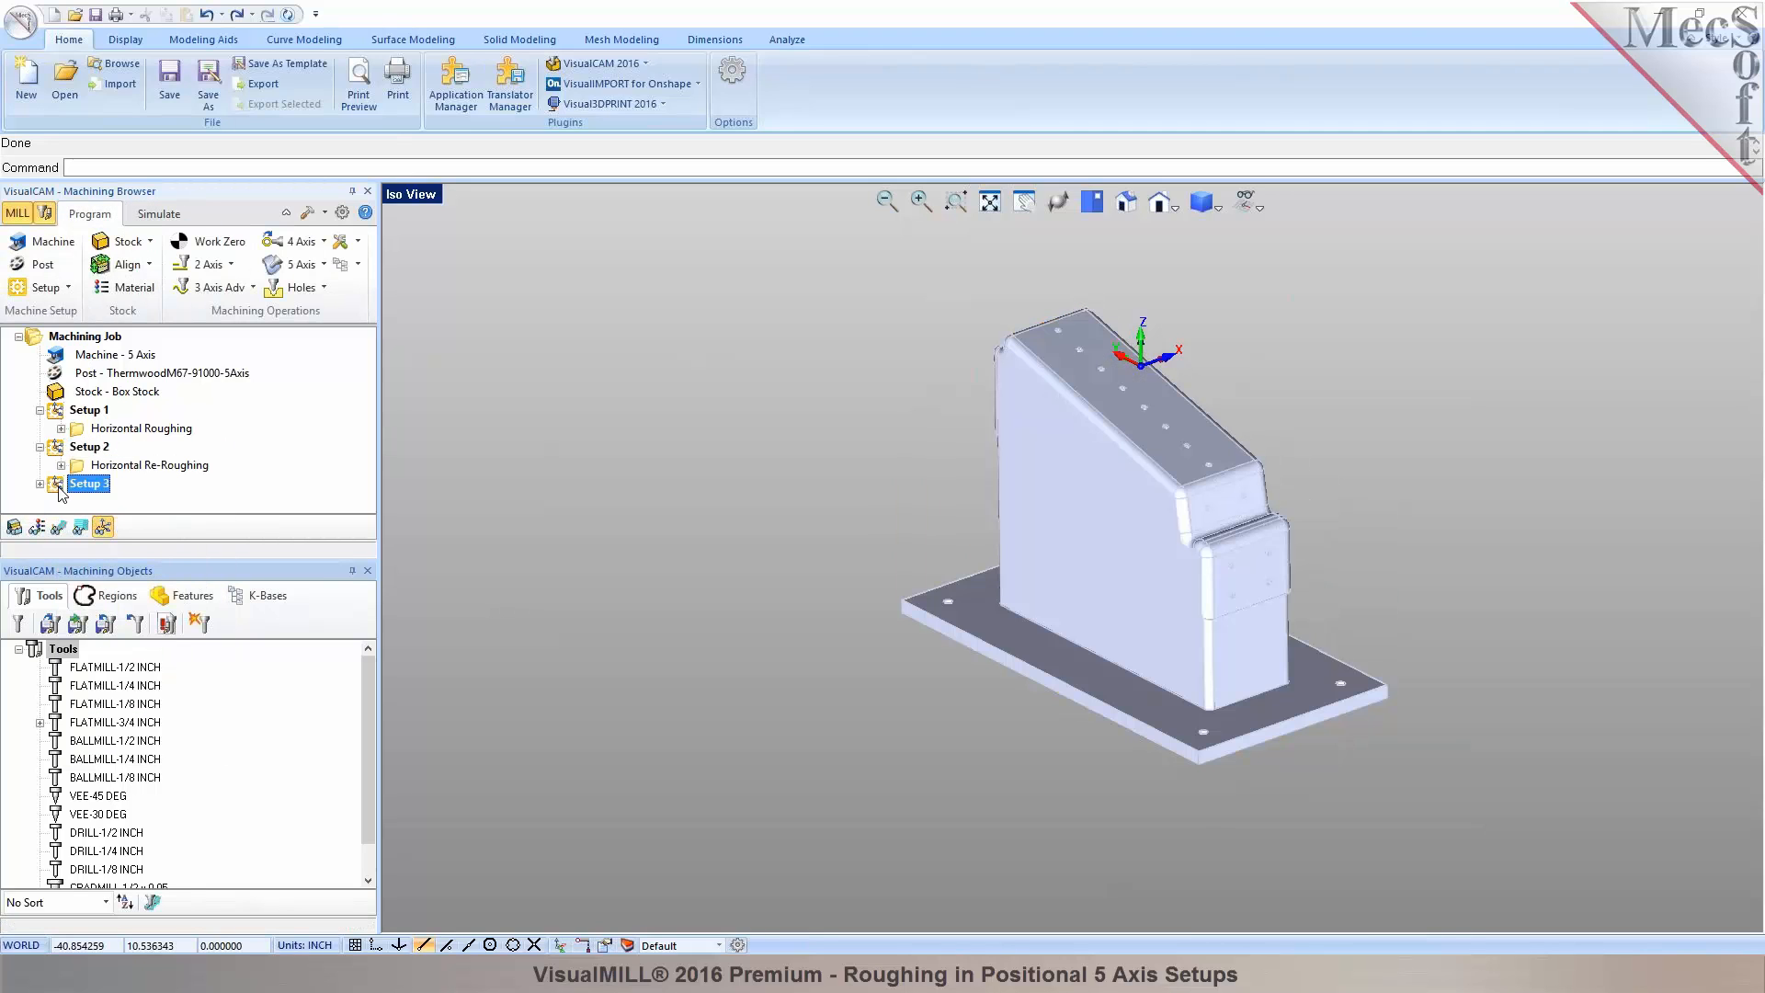
double_click(57, 488)
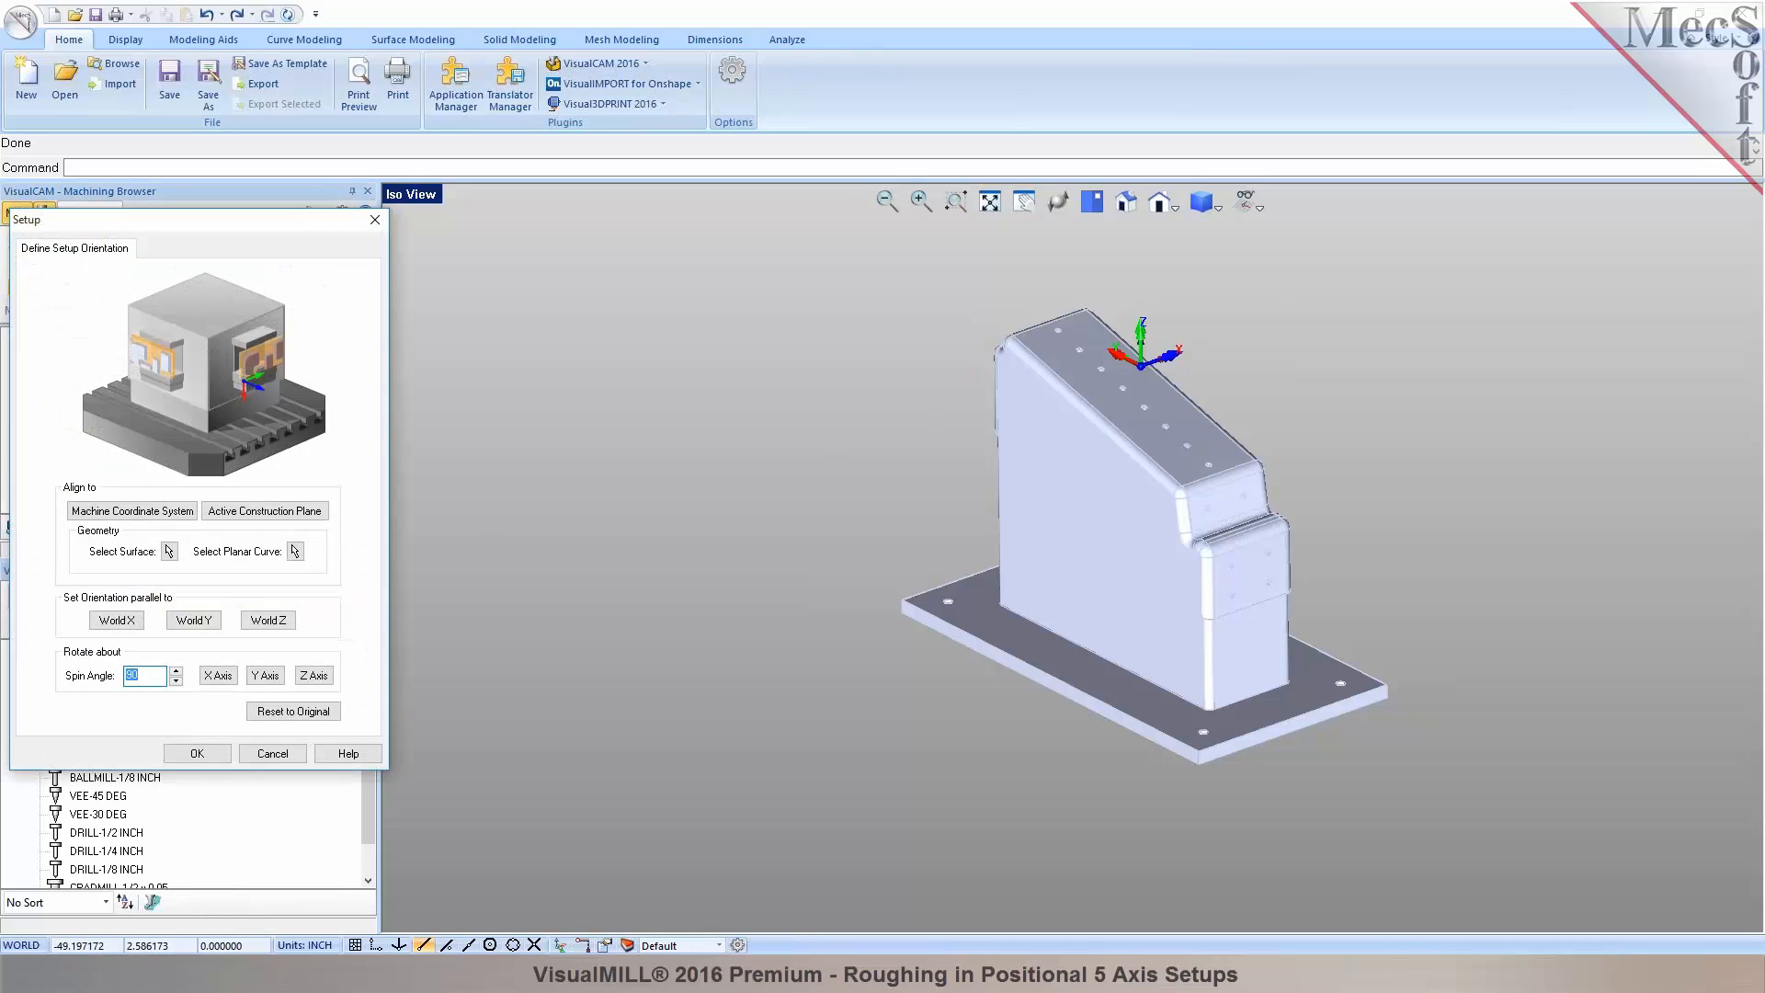
left_click(265, 675)
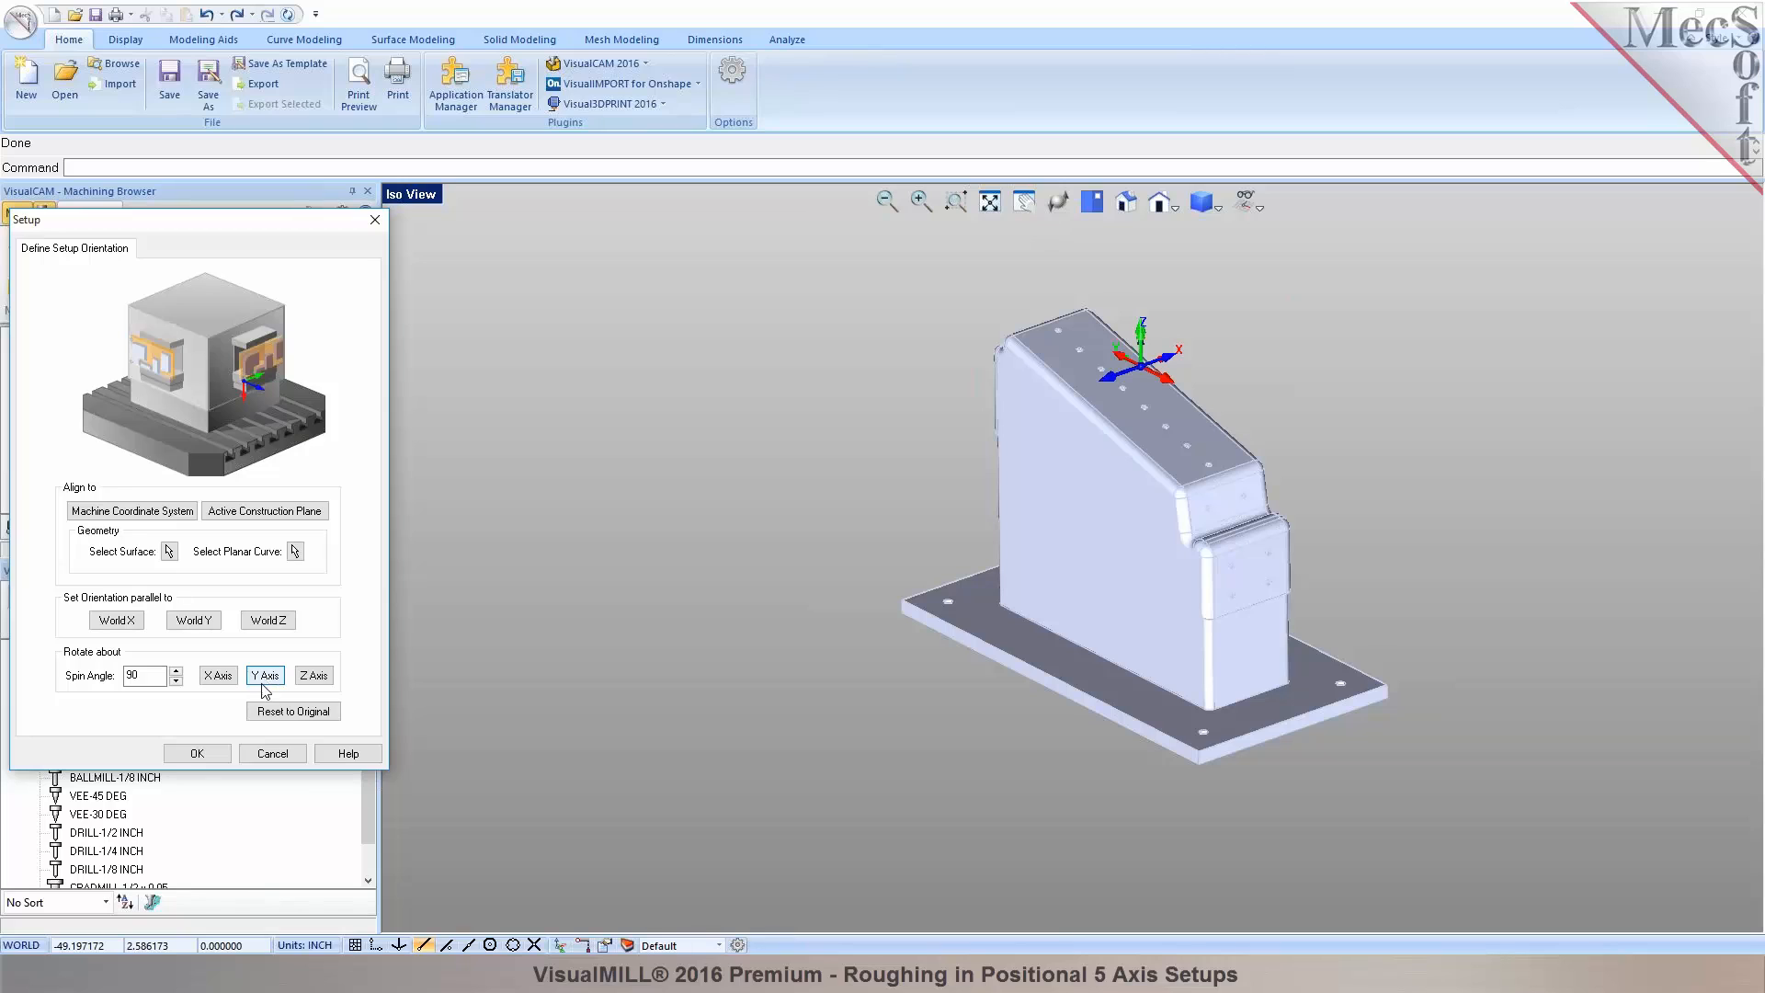
left_click(188, 754)
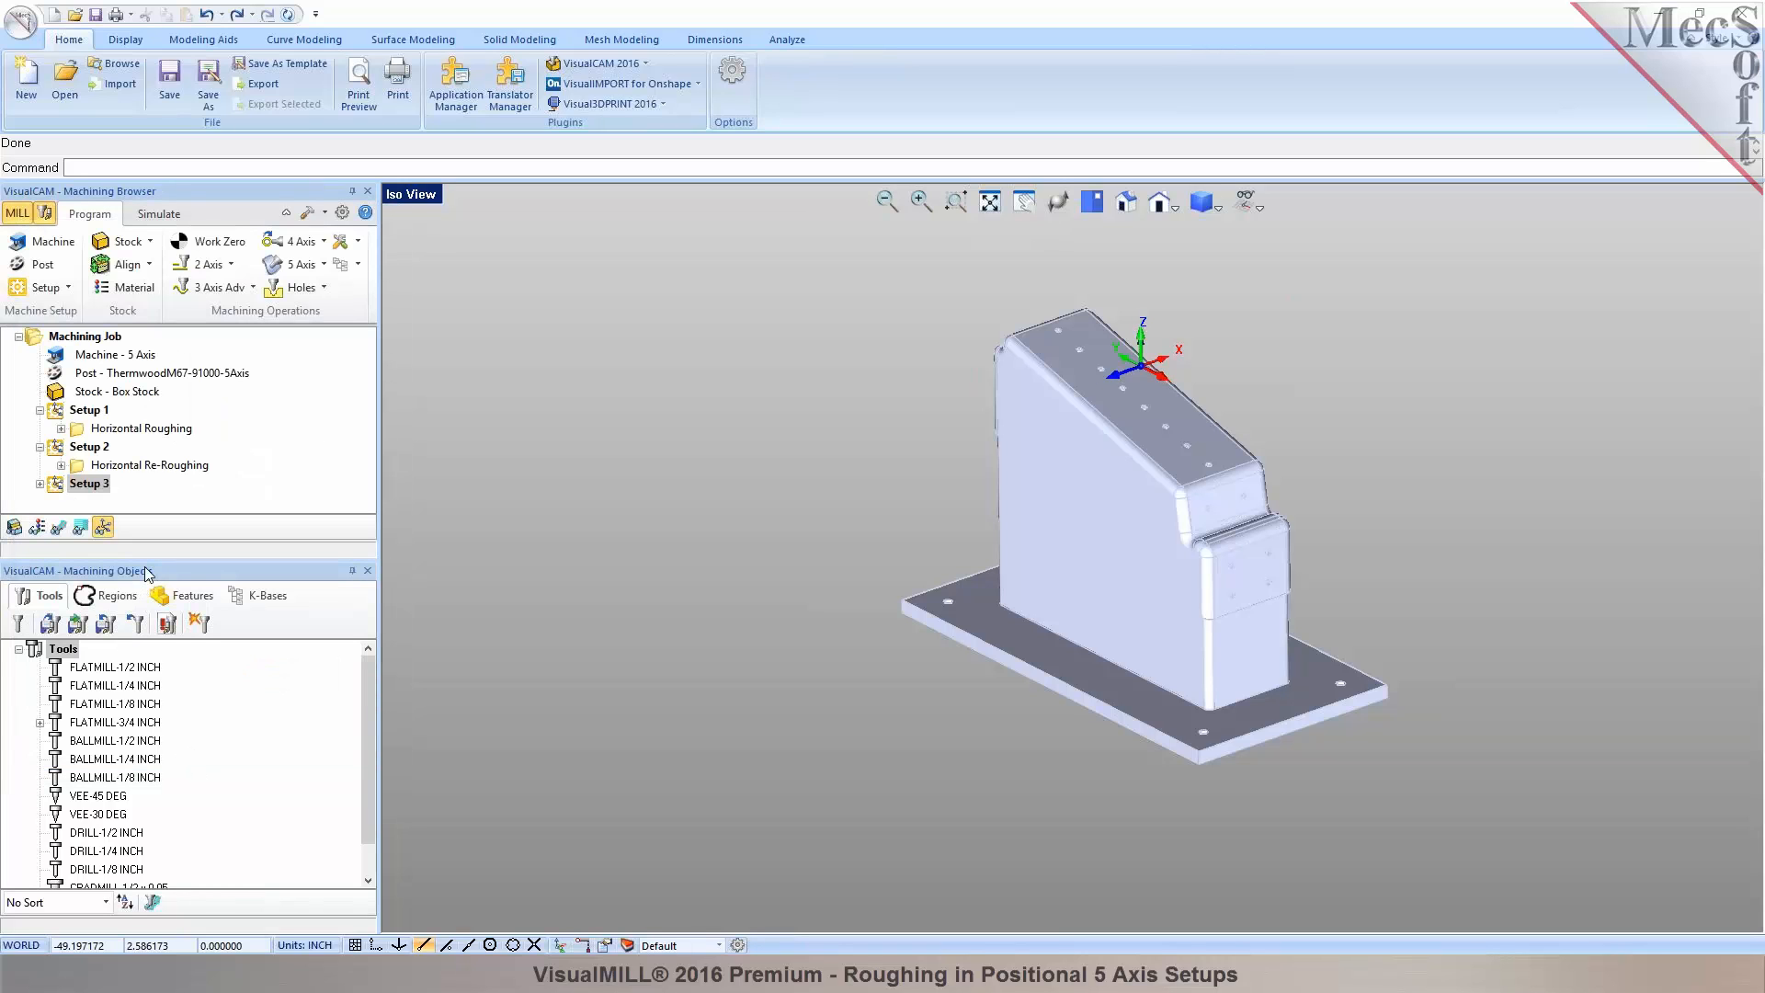
Enlarge the machining browser, toggle the WCS display and expand Setup 3 to show its operation.
left_click_drag(151, 559, 150, 654)
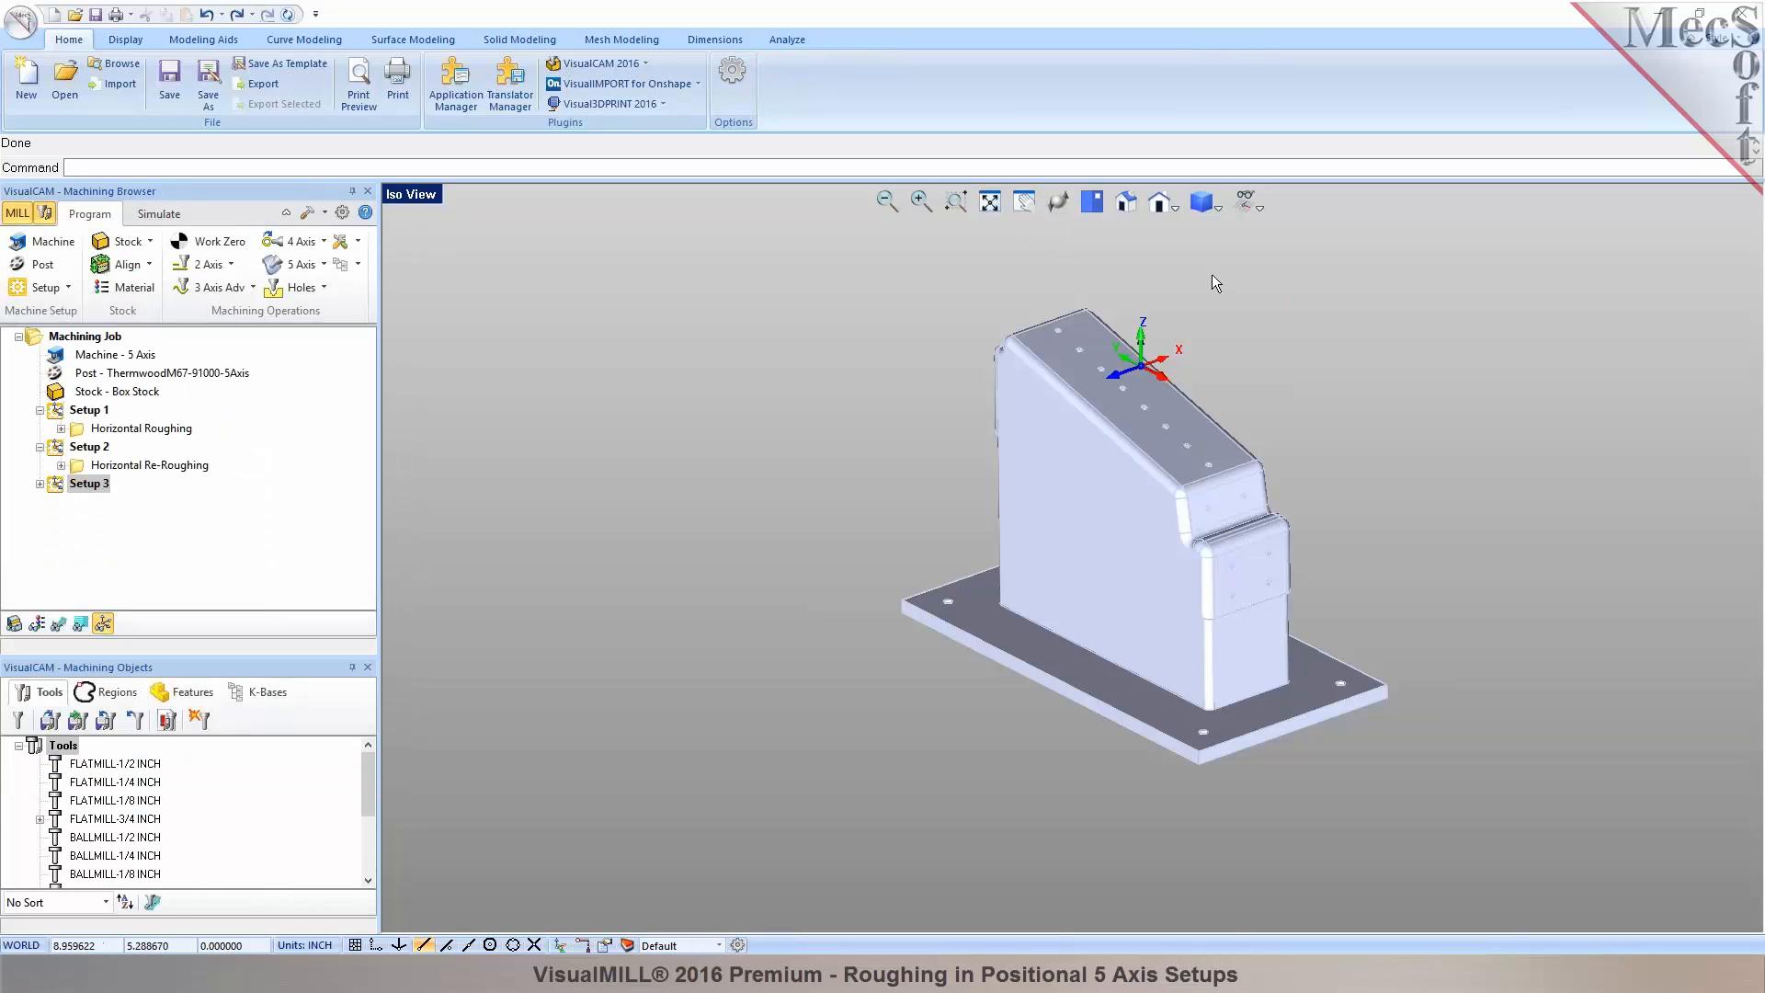
left_click(1259, 209)
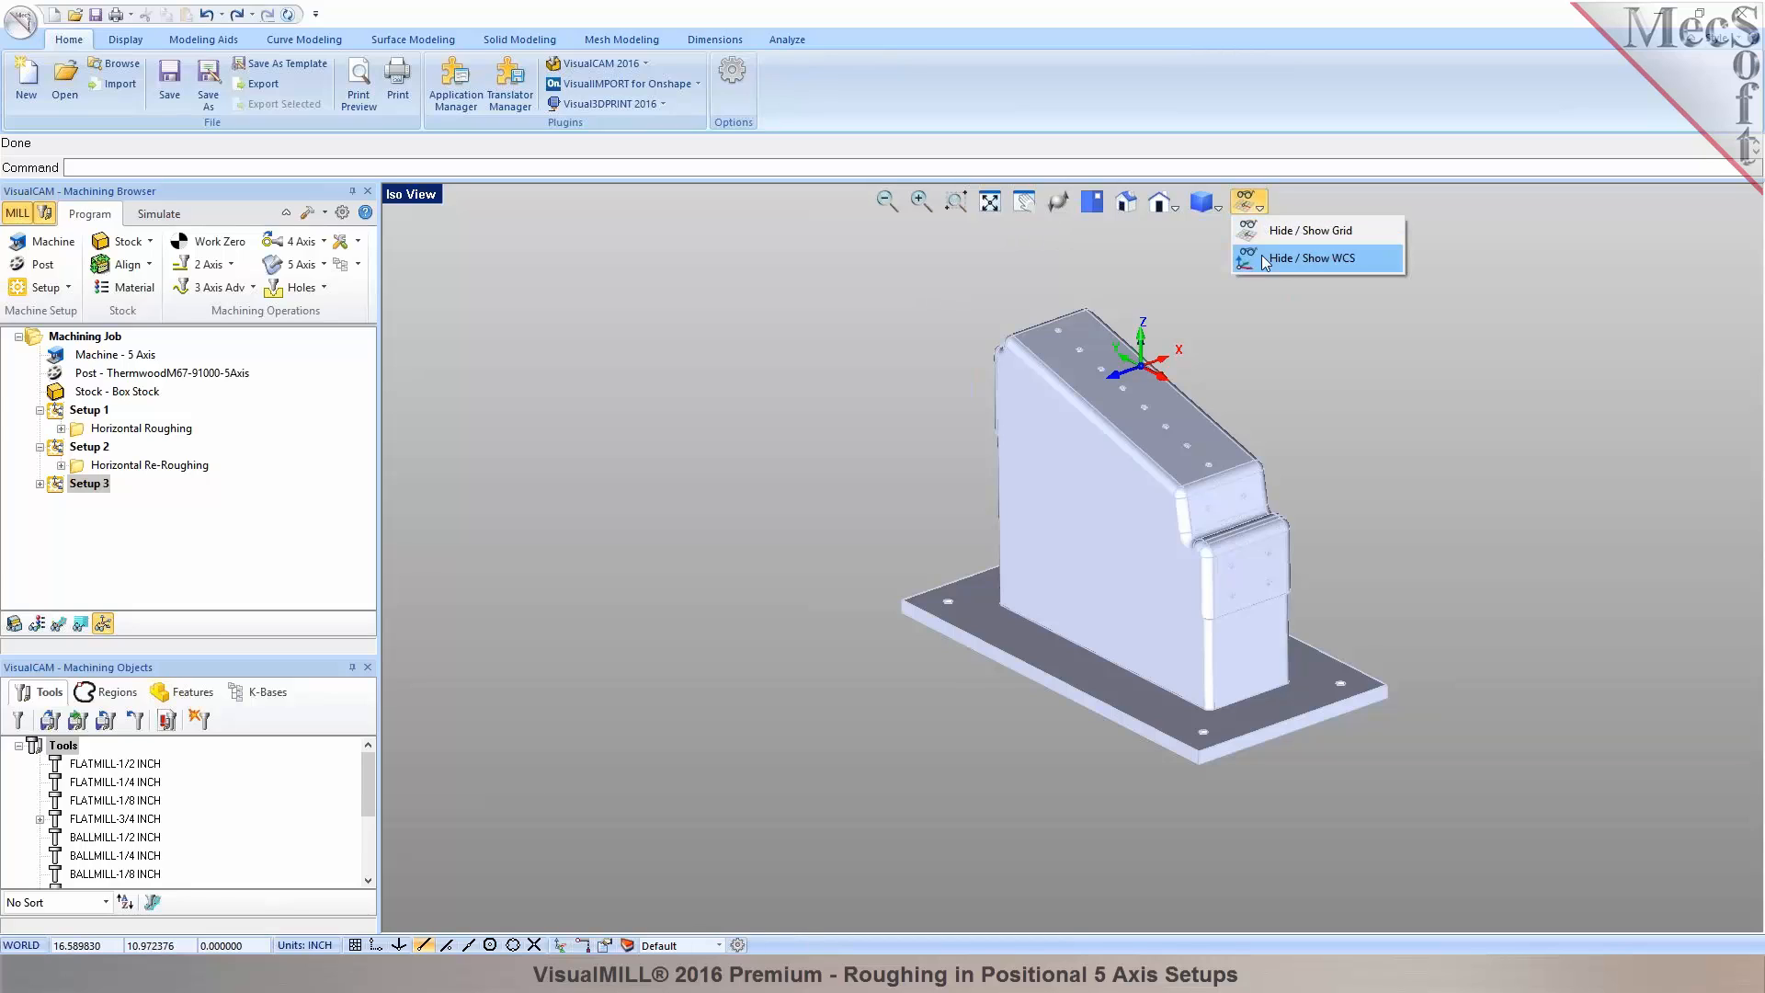
left_click(1262, 256)
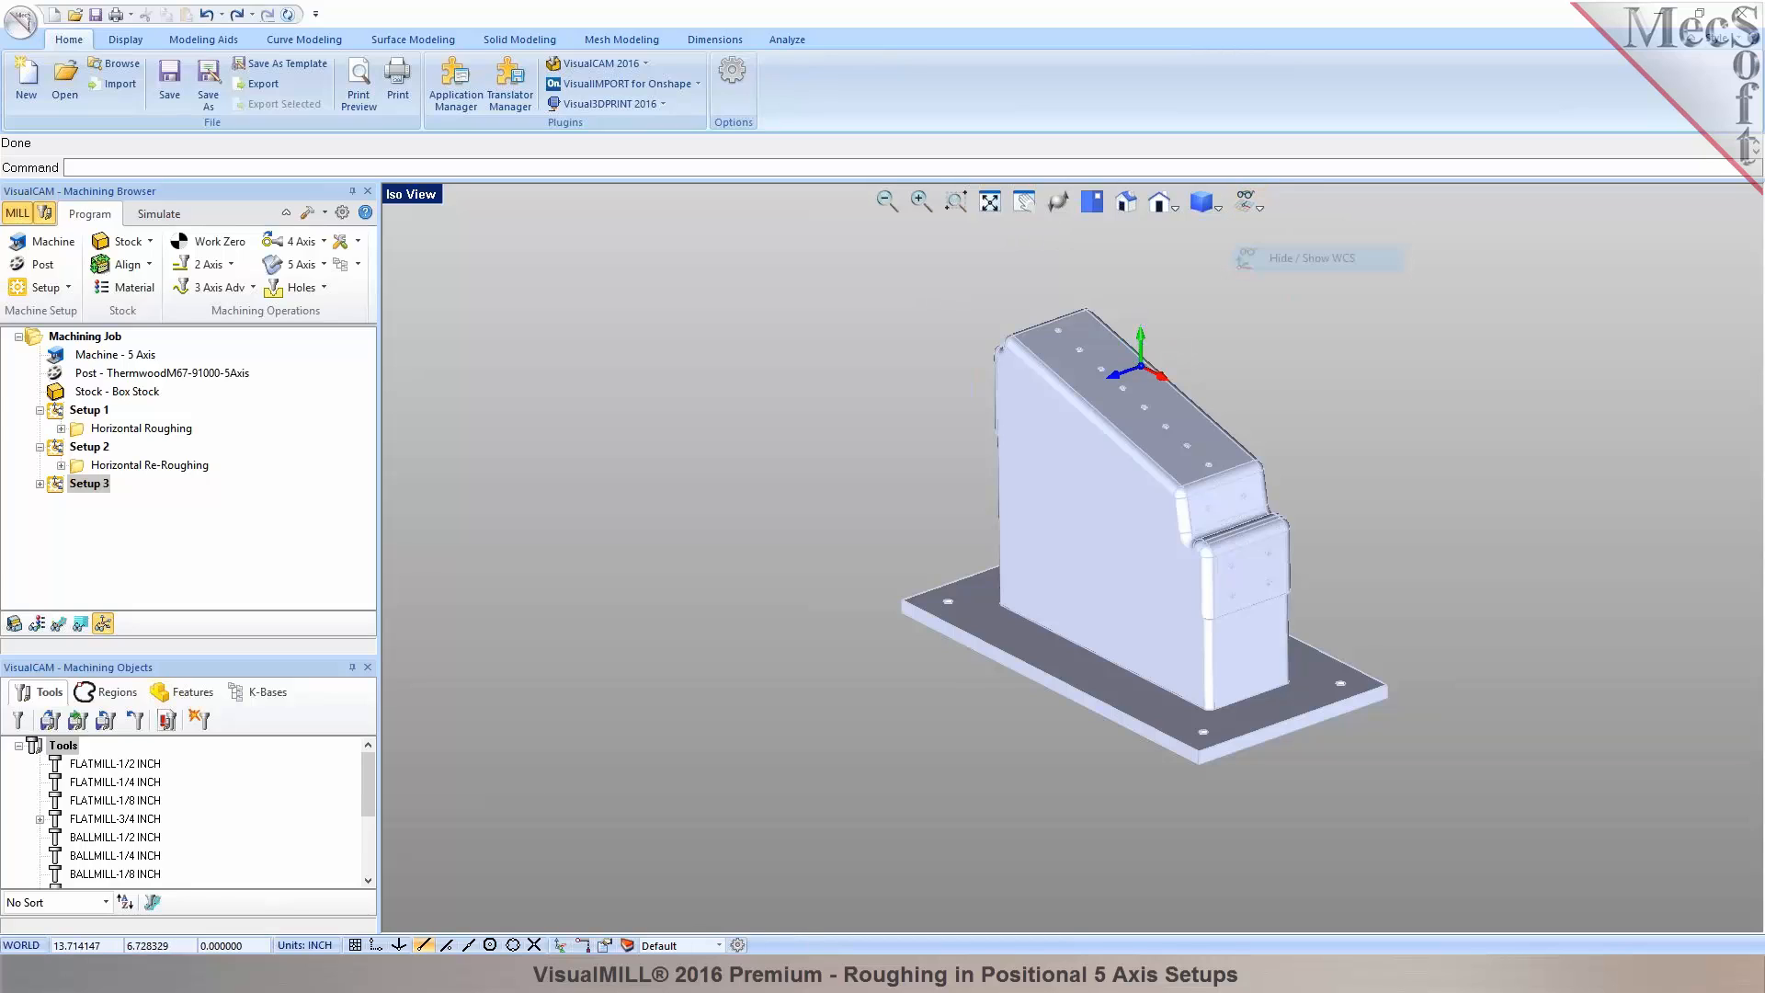
left_click(38, 492)
Review Setup 3's re-roughing cut levels and clearance plane, then generate its toolpath.
double_click(88, 503)
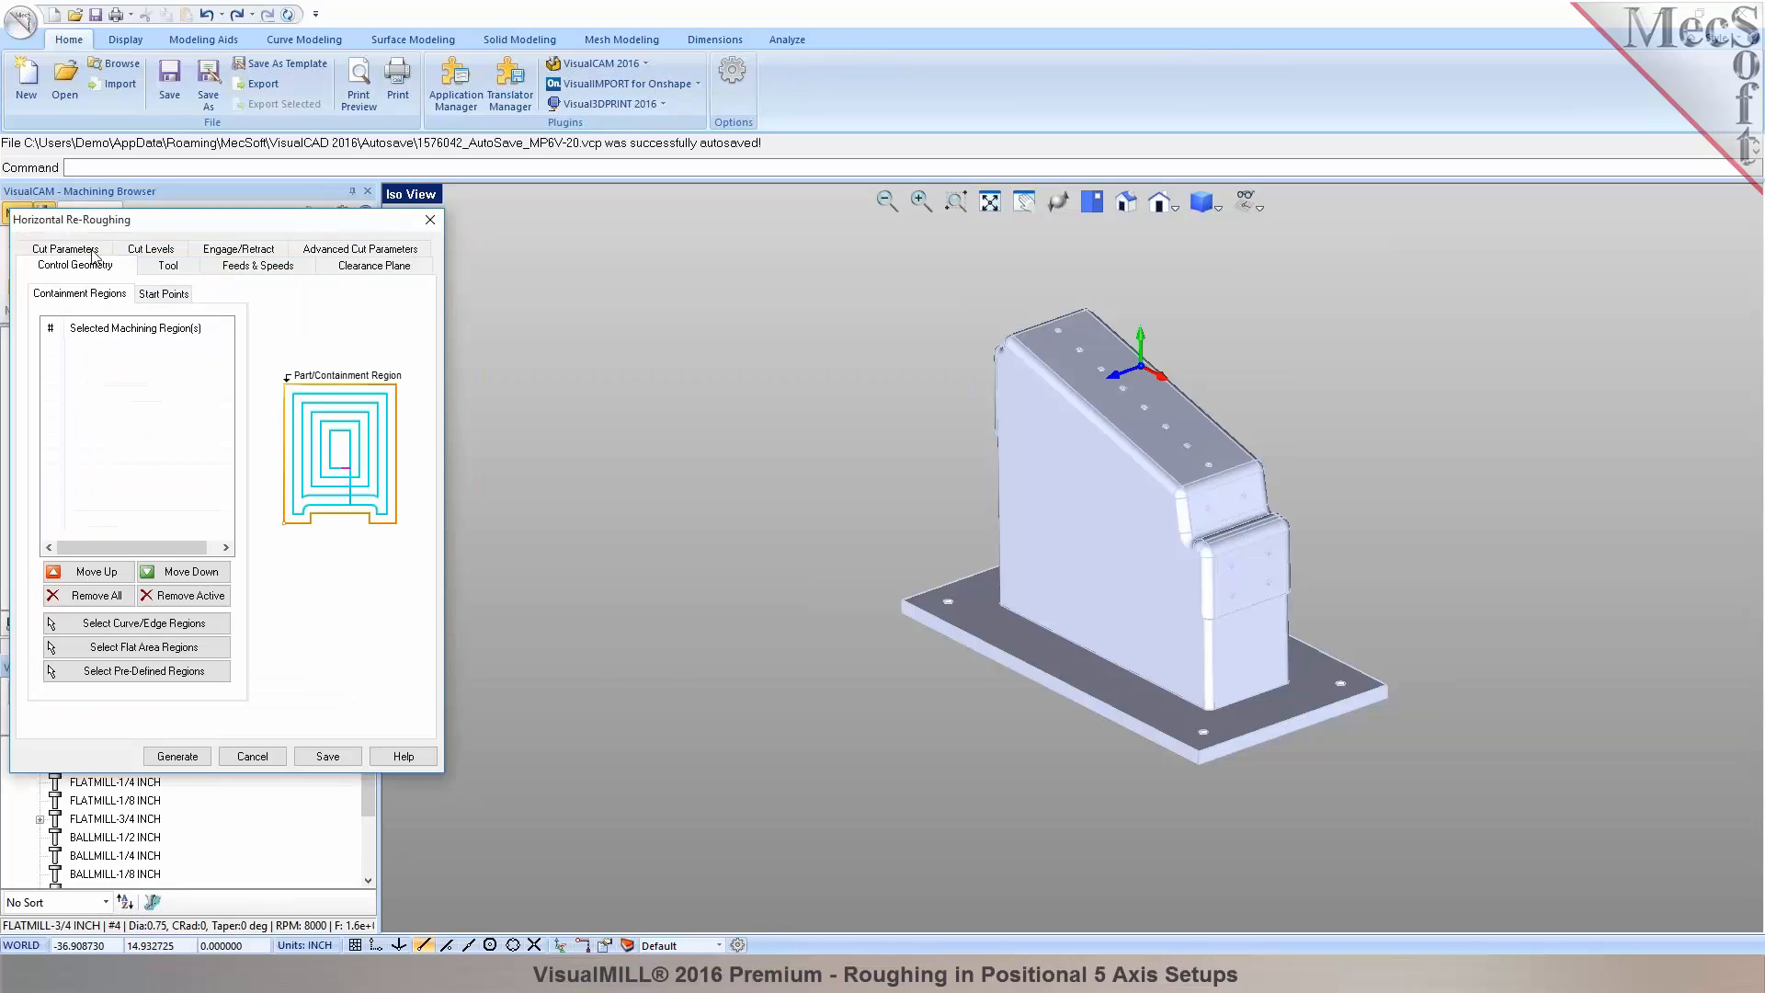
left_click(149, 253)
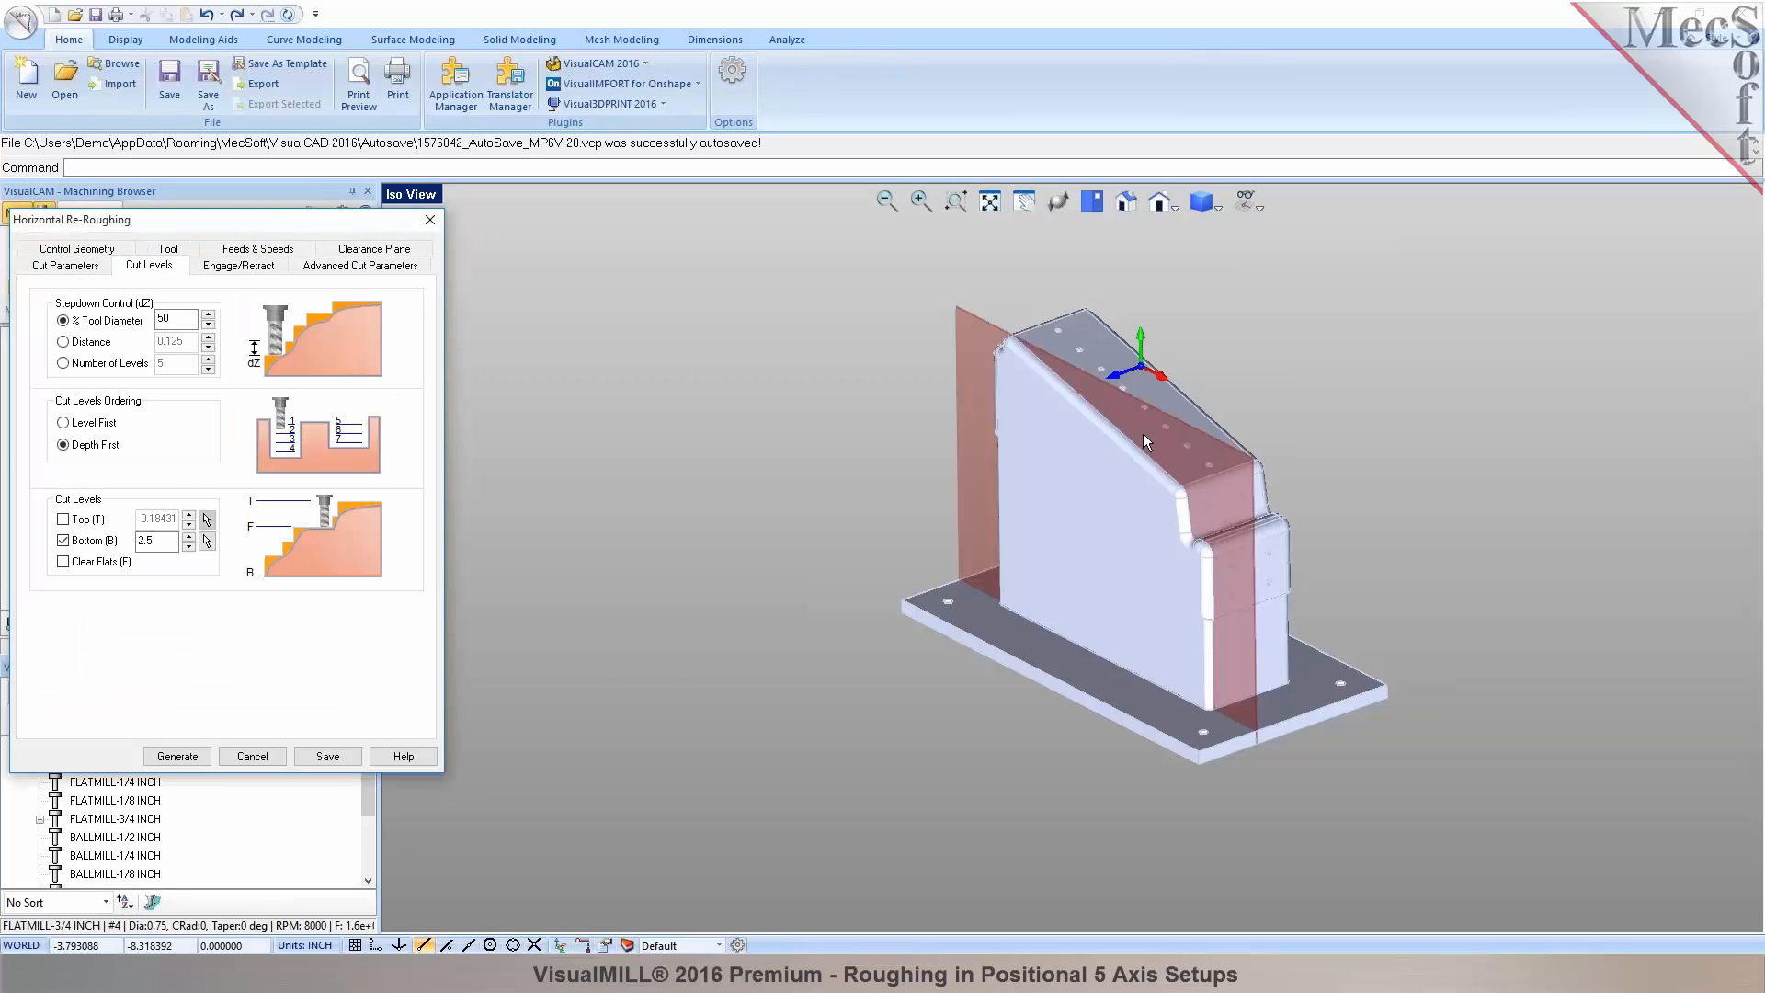
mouse_move(1143, 433)
right_mouse_down()
mouse_move(999, 425)
mouse_move(1162, 445)
right_mouse_up()
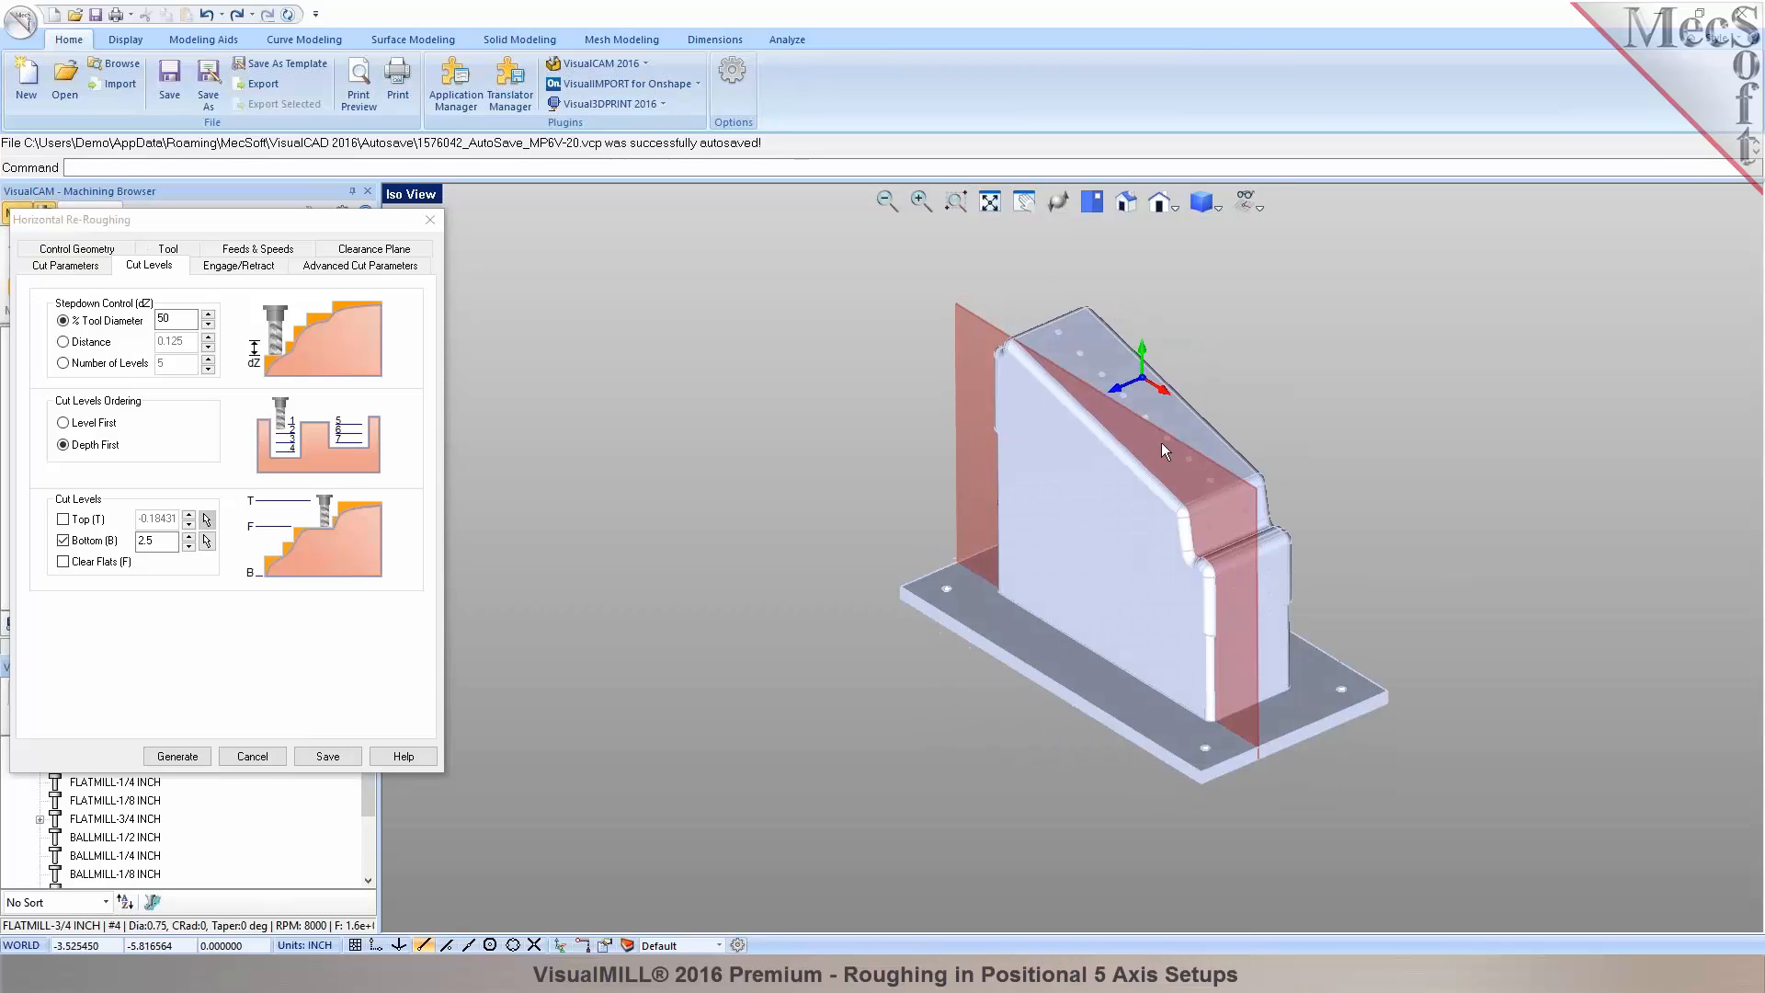
left_click(349, 250)
mouse_move(1158, 482)
right_mouse_down()
mouse_move(1115, 472)
mouse_move(1181, 468)
right_mouse_up()
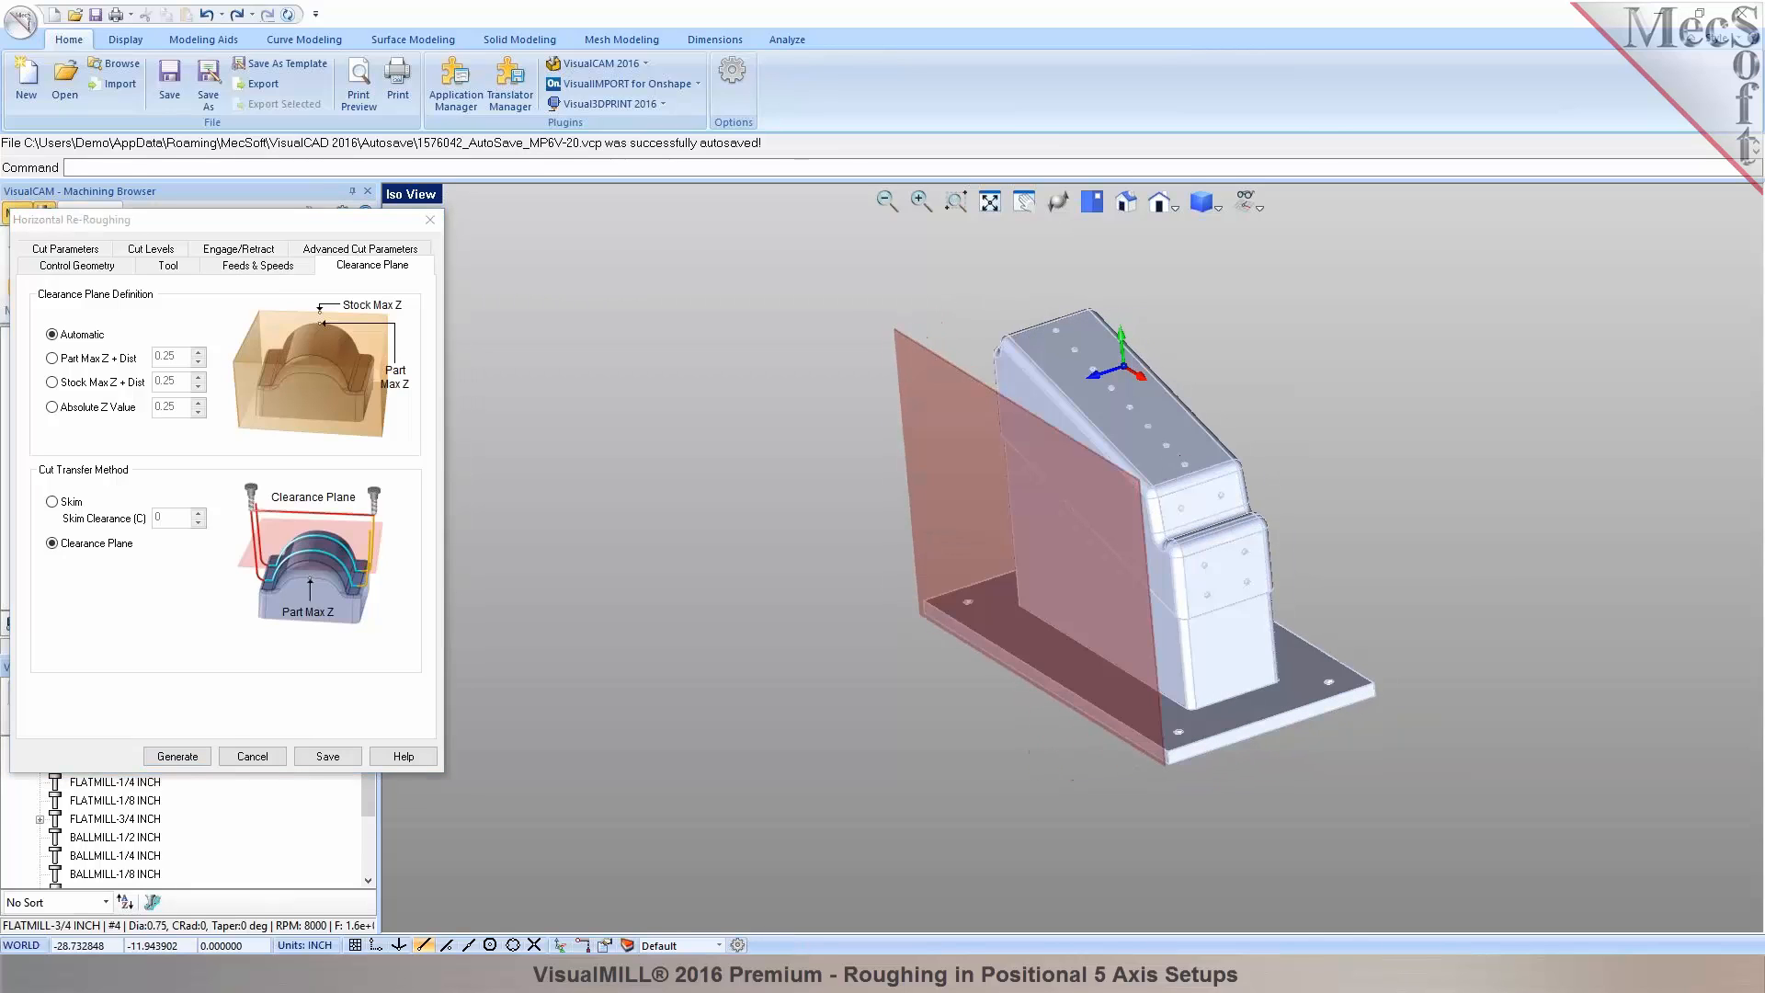
left_click(178, 757)
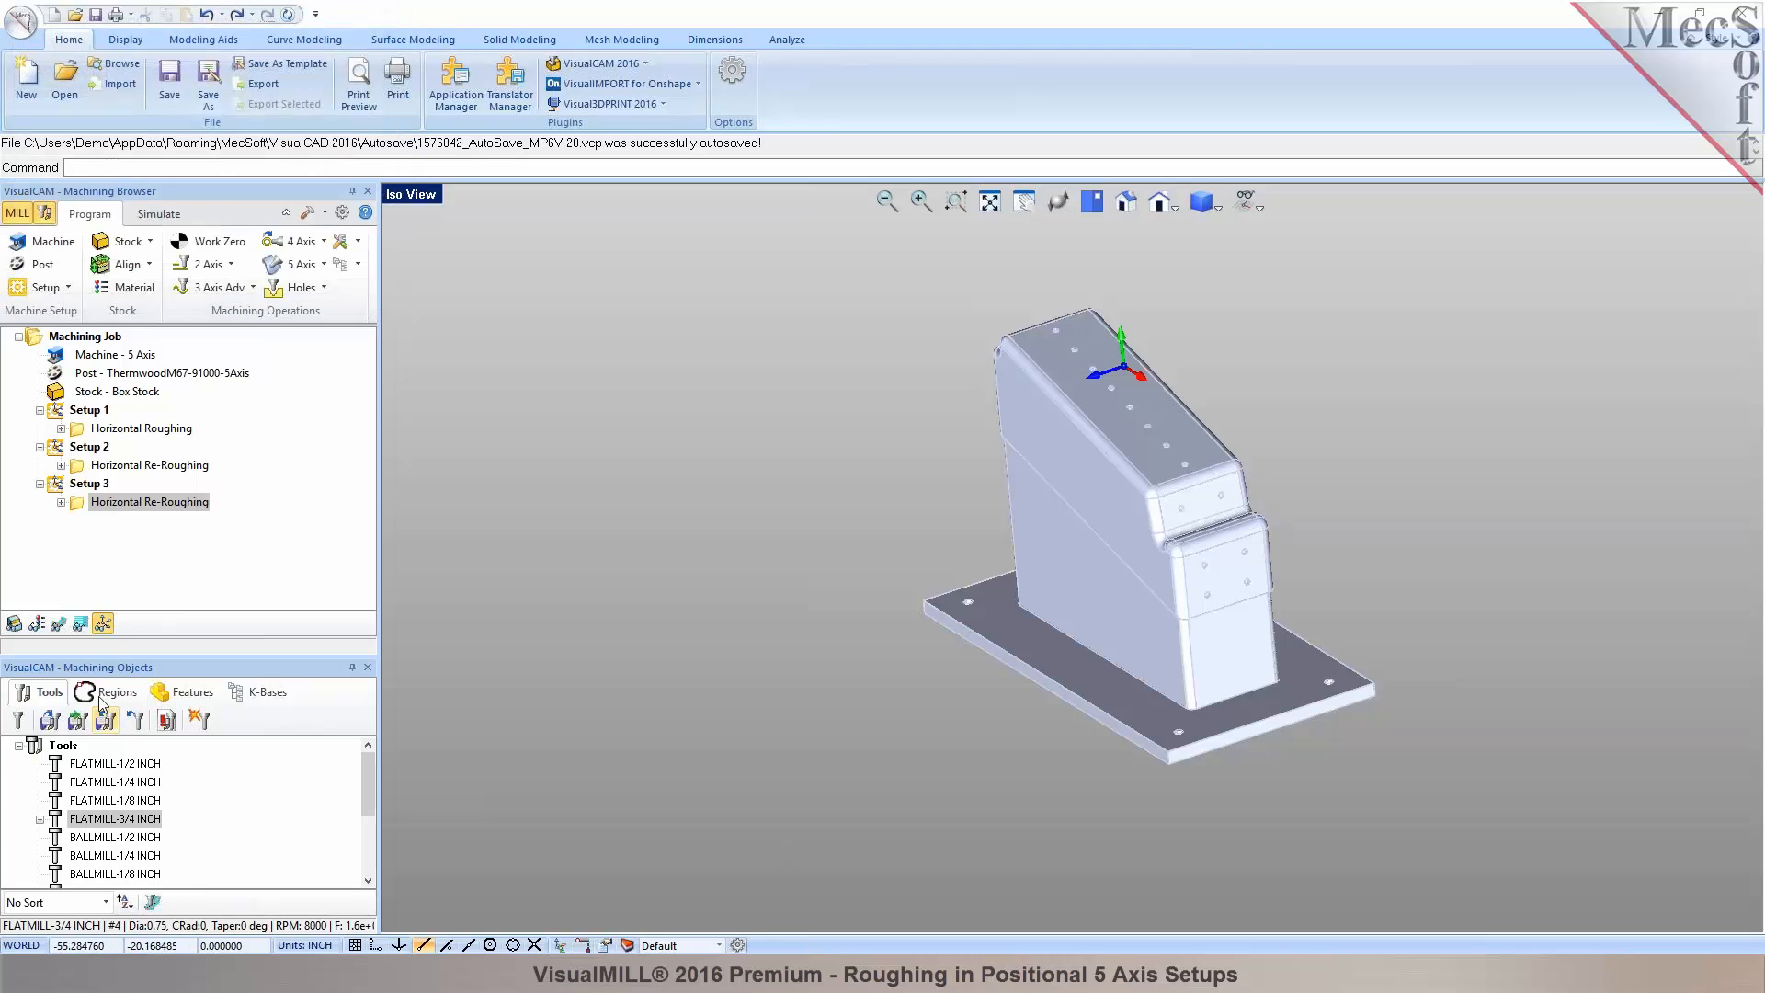
Display and simulate Setup 3's re-roughing cut on the stock, then return to the Program view.
left_click(66, 633)
mouse_move(1126, 523)
middle_mouse_down()
mouse_move(1149, 551)
mouse_move(1162, 511)
mouse_move(1159, 531)
mouse_move(1145, 504)
middle_mouse_up()
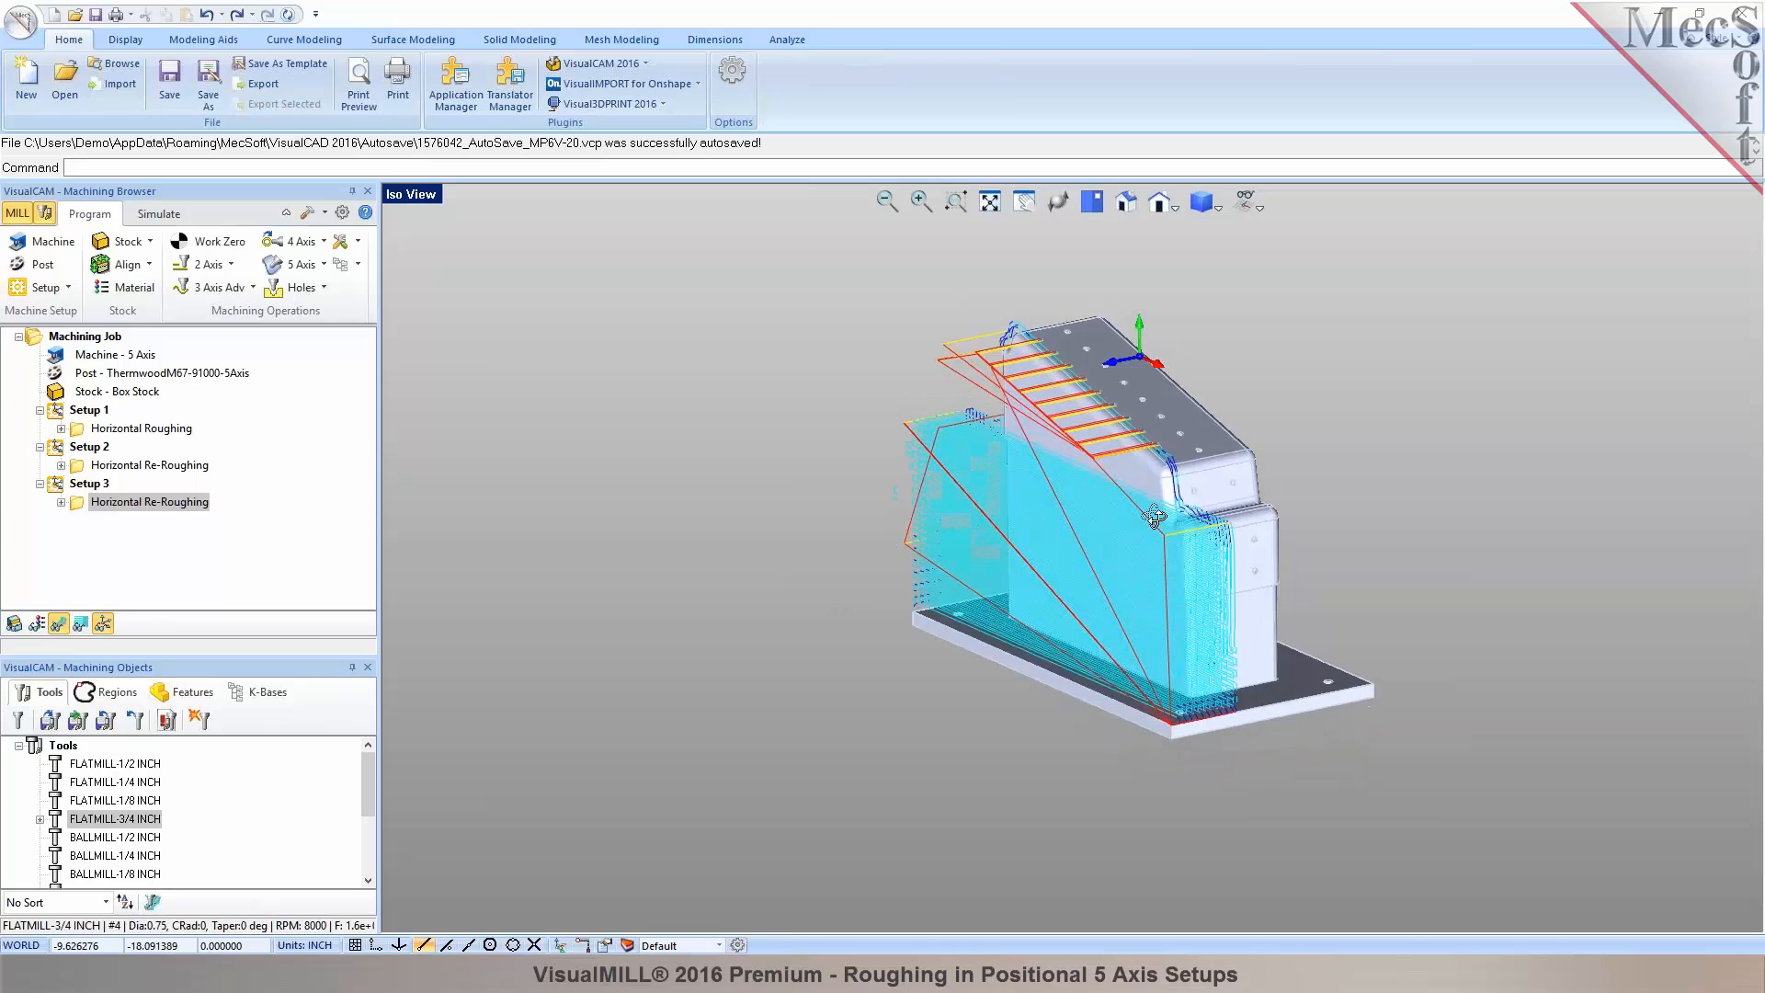
left_click(157, 214)
left_click(157, 264)
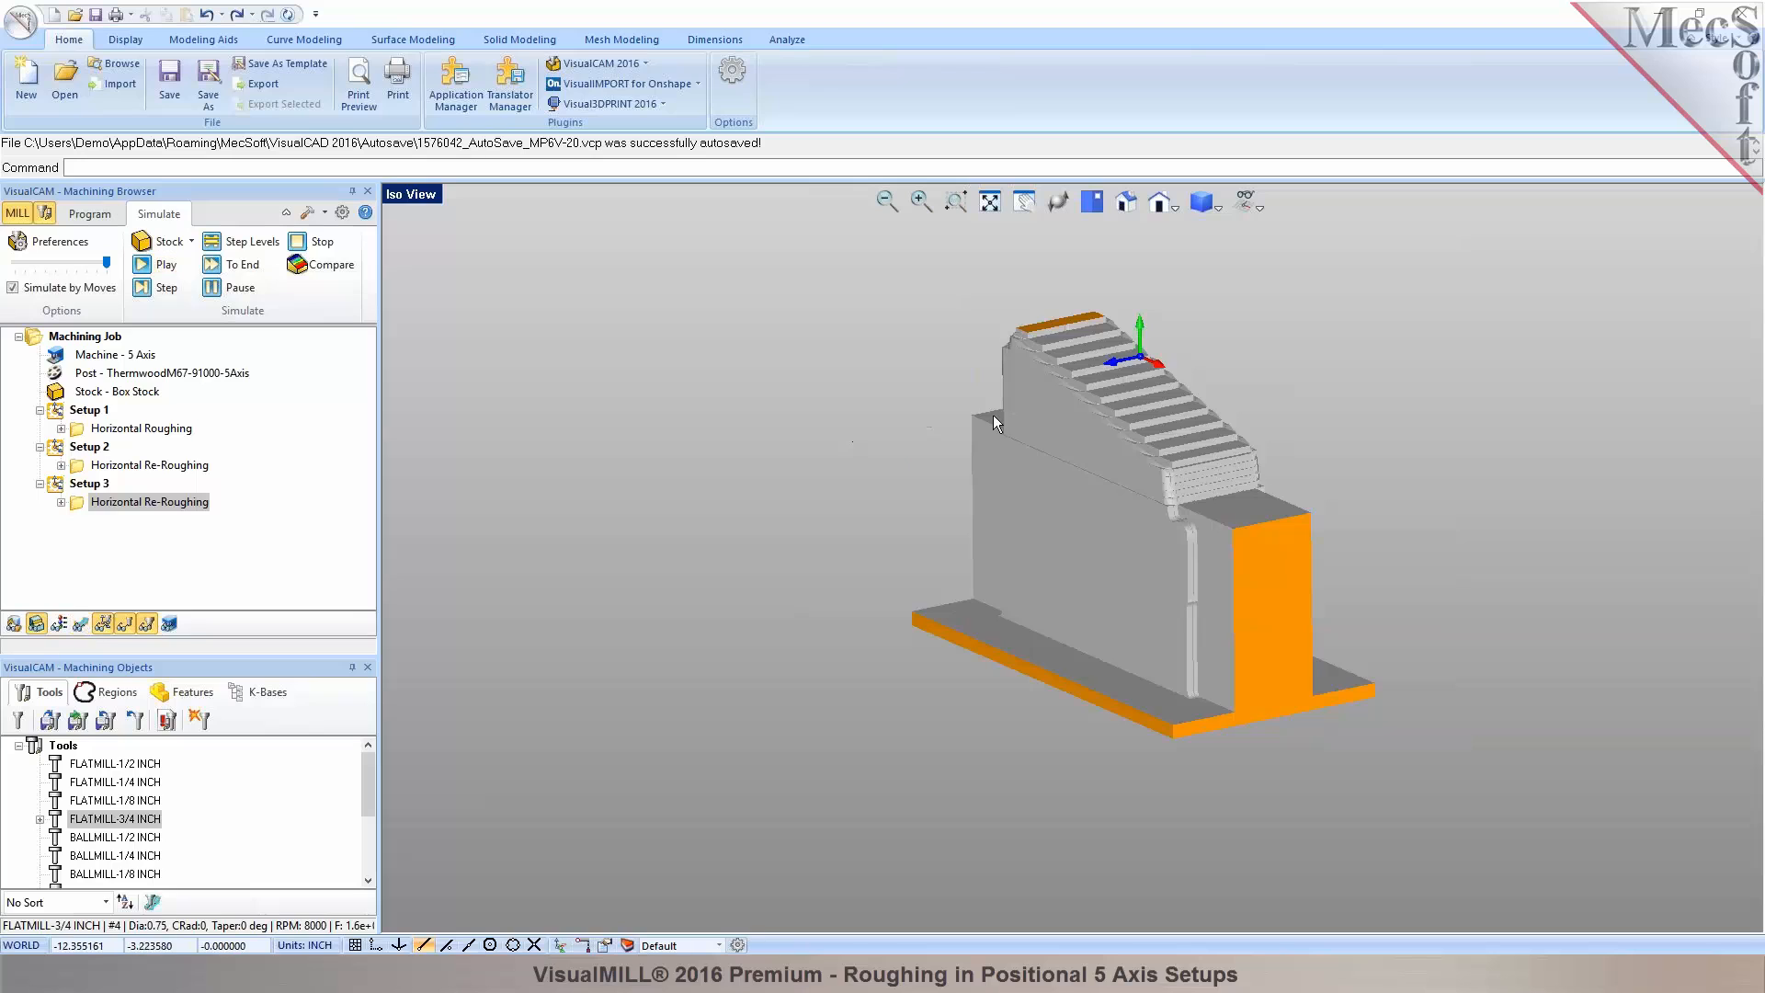
middle_click_drag(993, 416, 1011, 579)
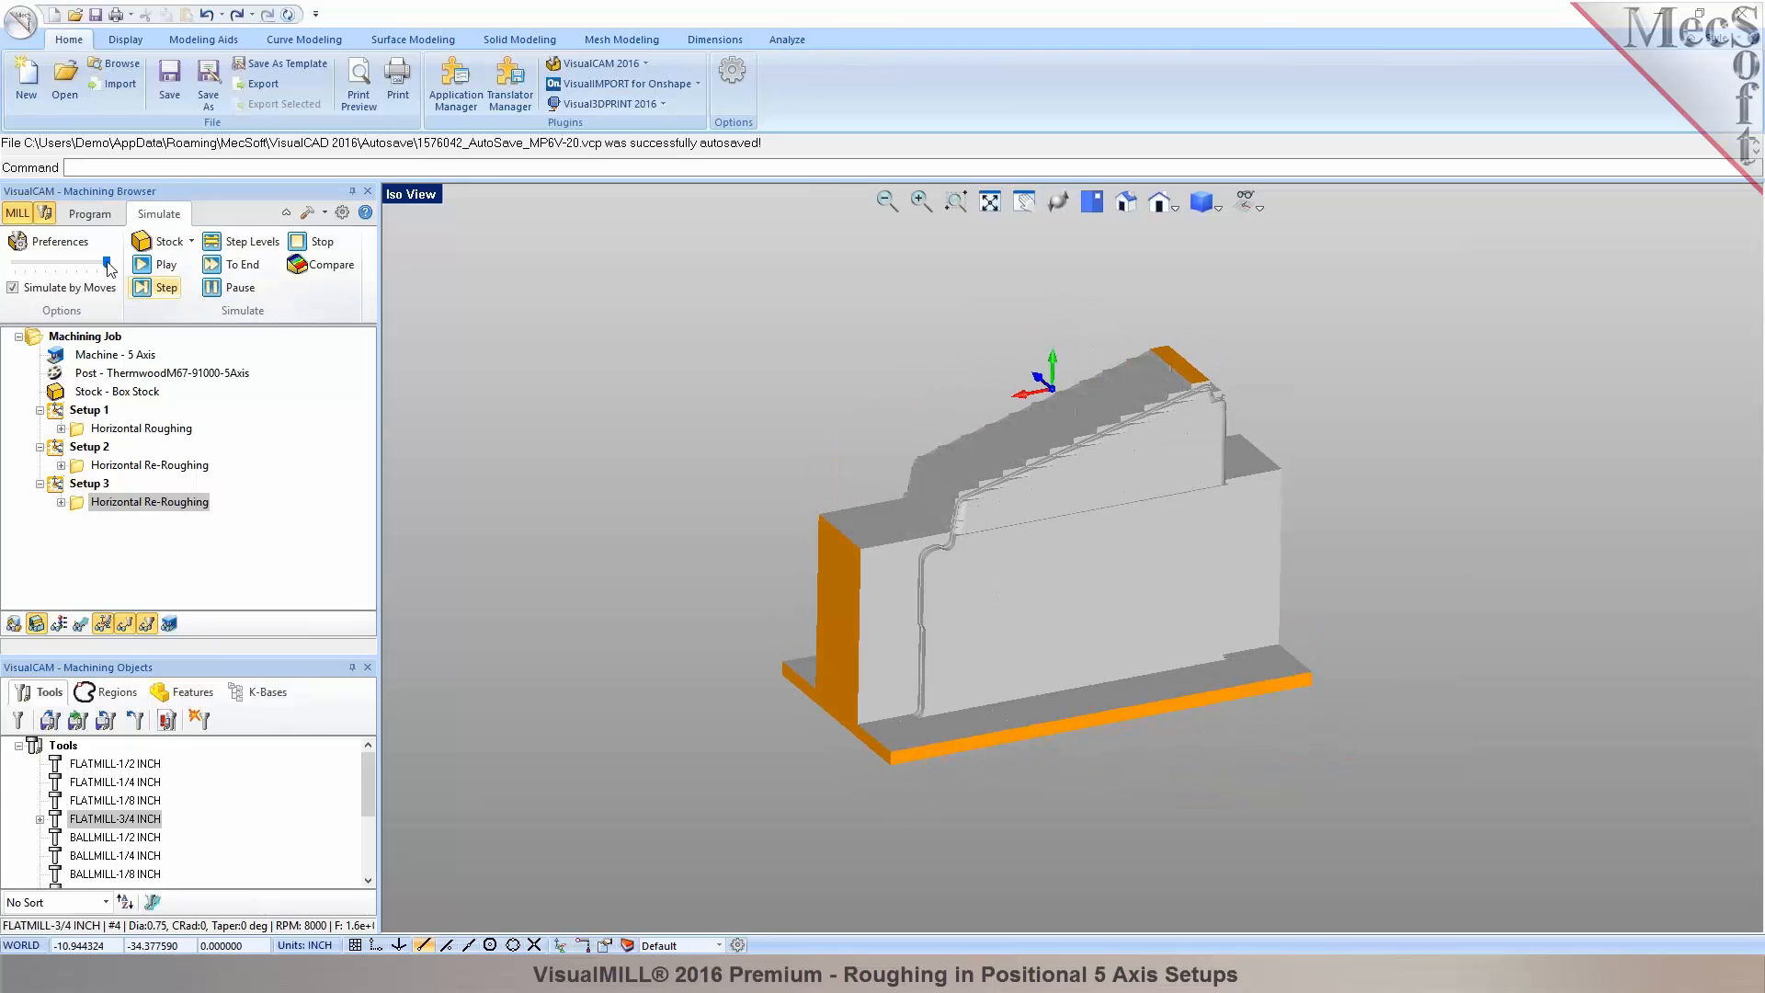
left_click(89, 213)
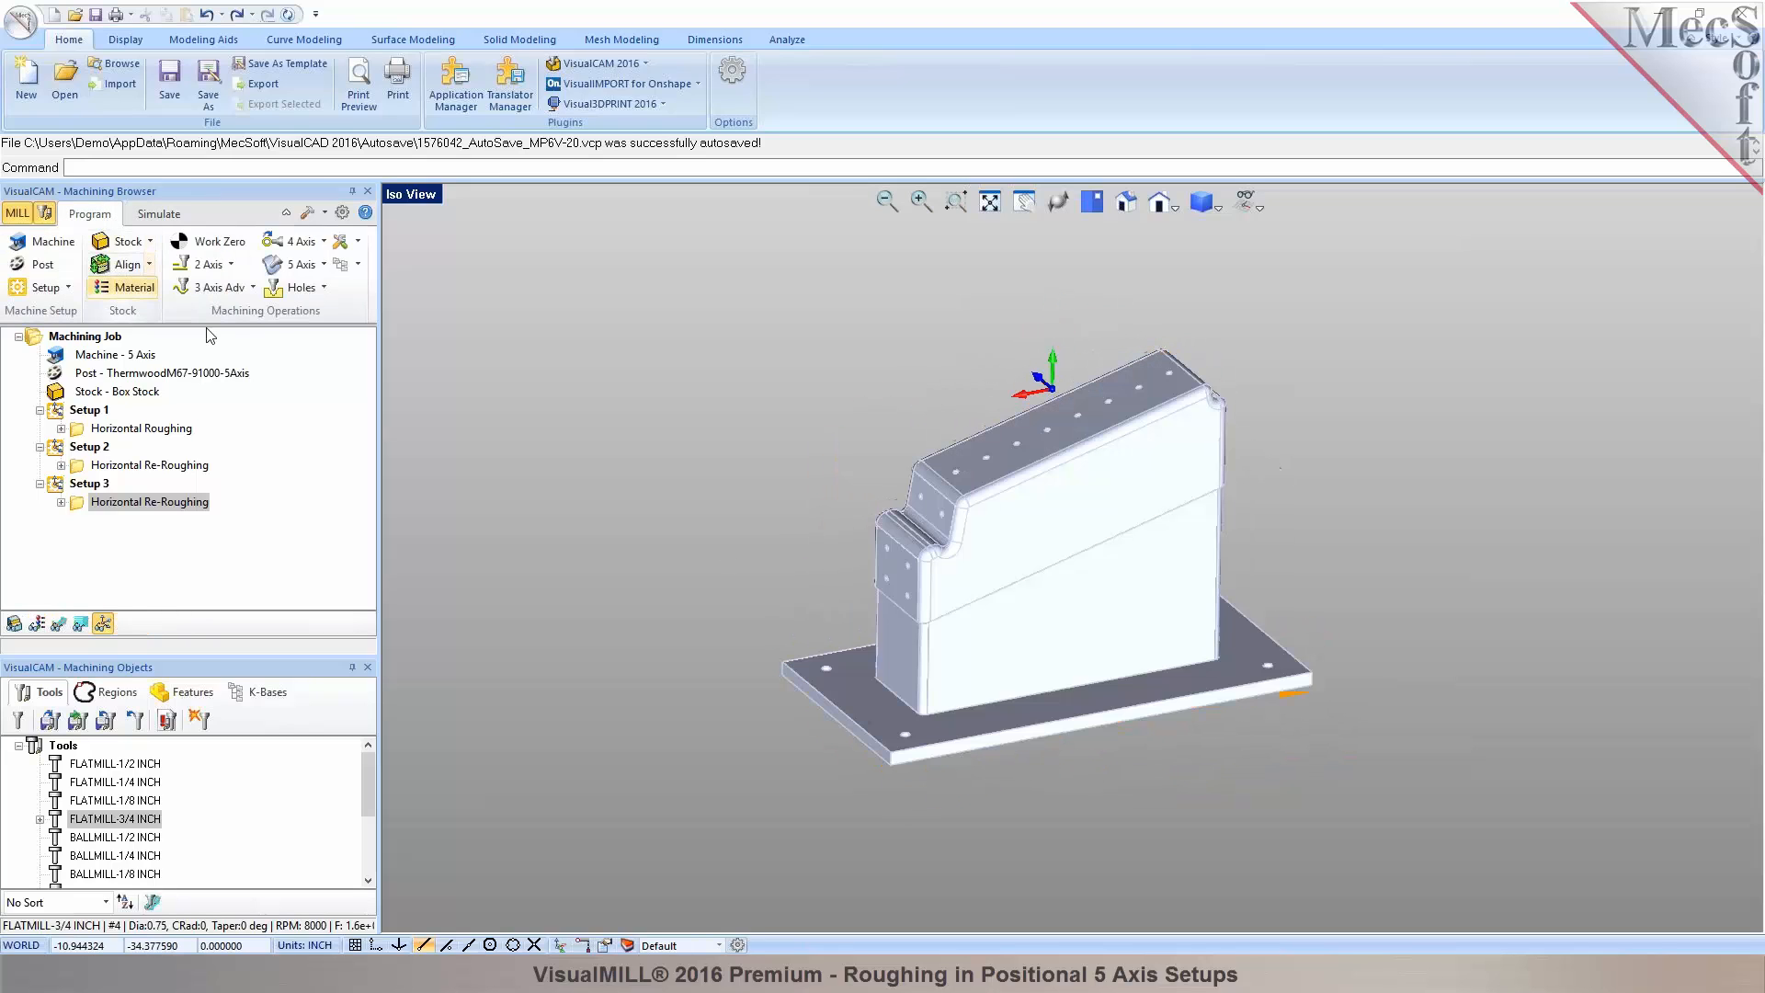
Copy Setup 3 and paste it as a new Setup 4.
right_click(72, 487)
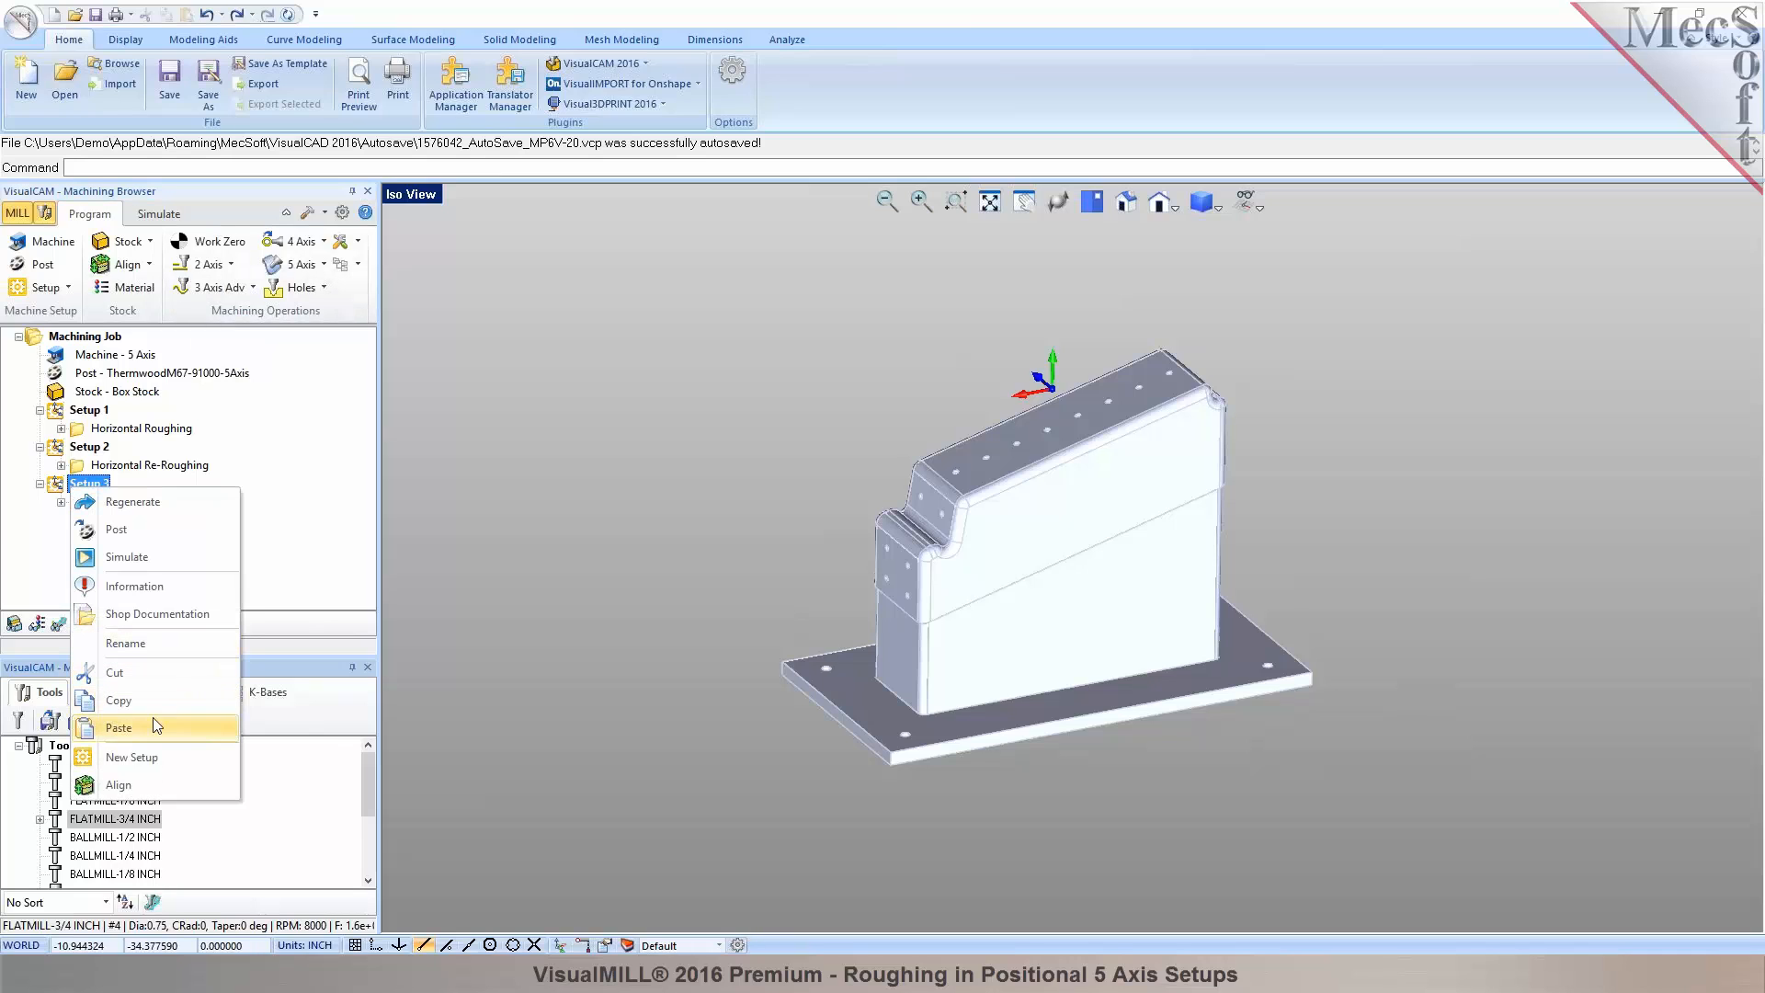
left_click(155, 710)
right_click(74, 485)
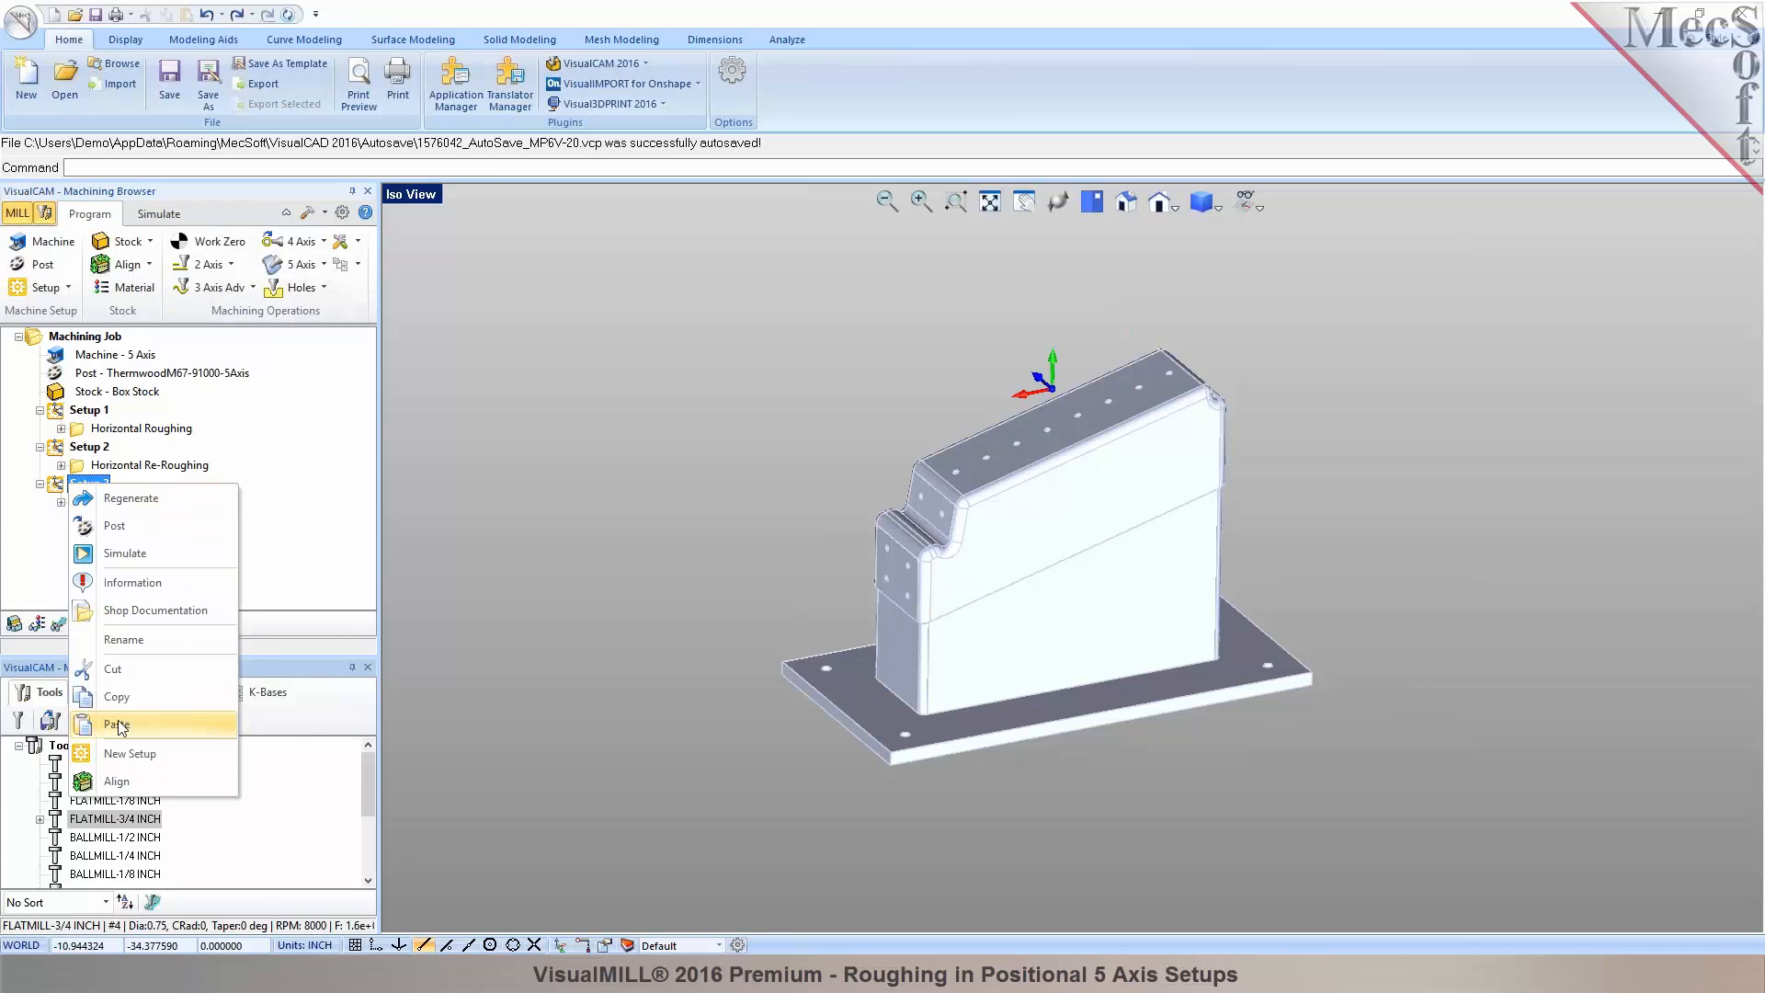
left_click(124, 728)
Spin Setup 4's orientation 90° about the Y axis.
left_click(57, 525)
left_click(40, 521)
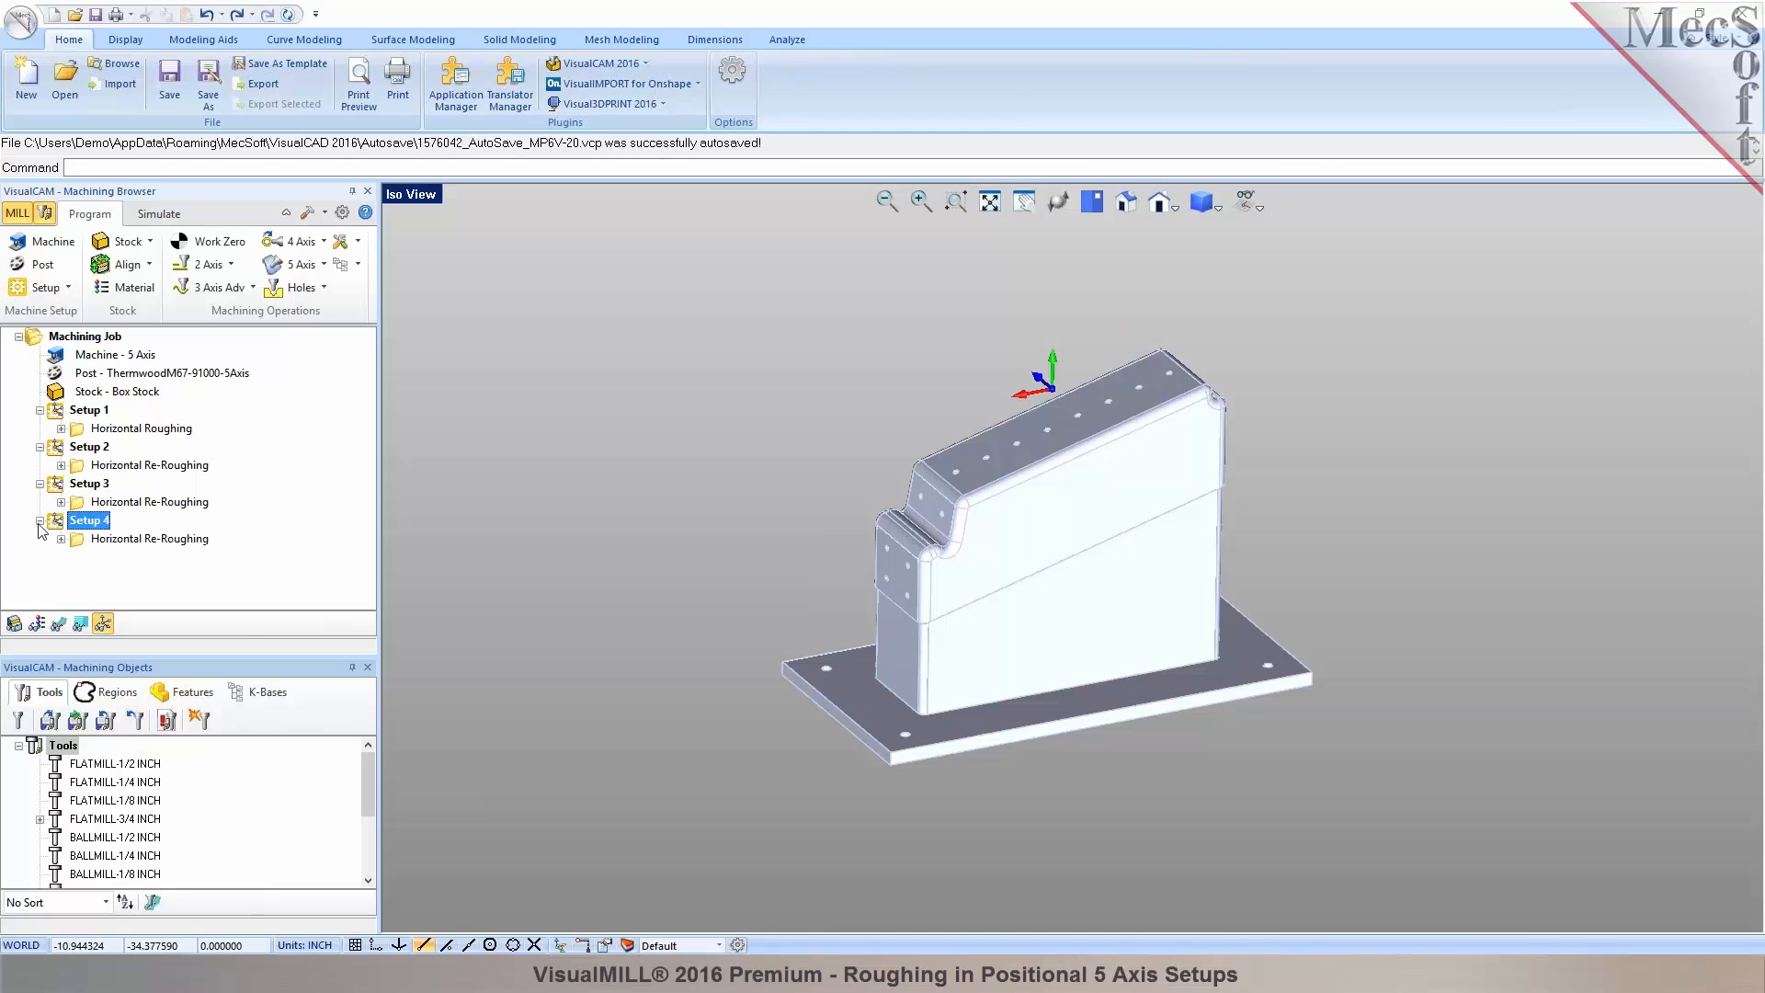
double_click(57, 525)
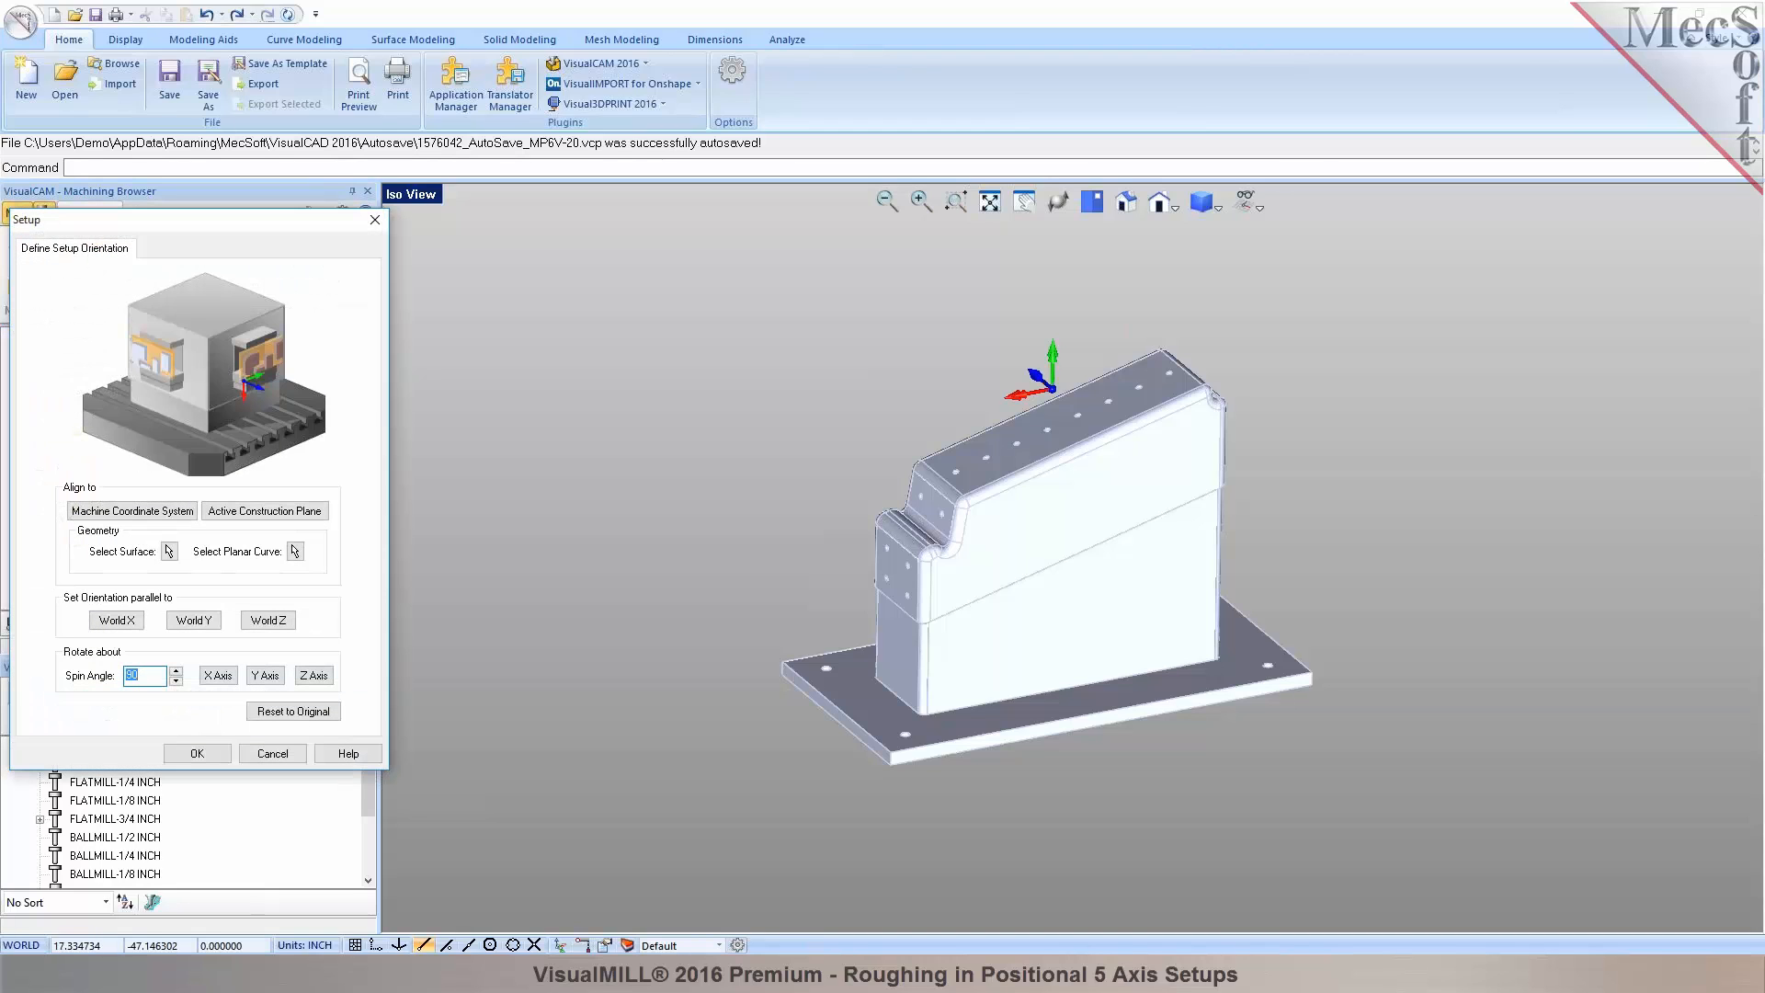
left_click(264, 676)
left_click(197, 753)
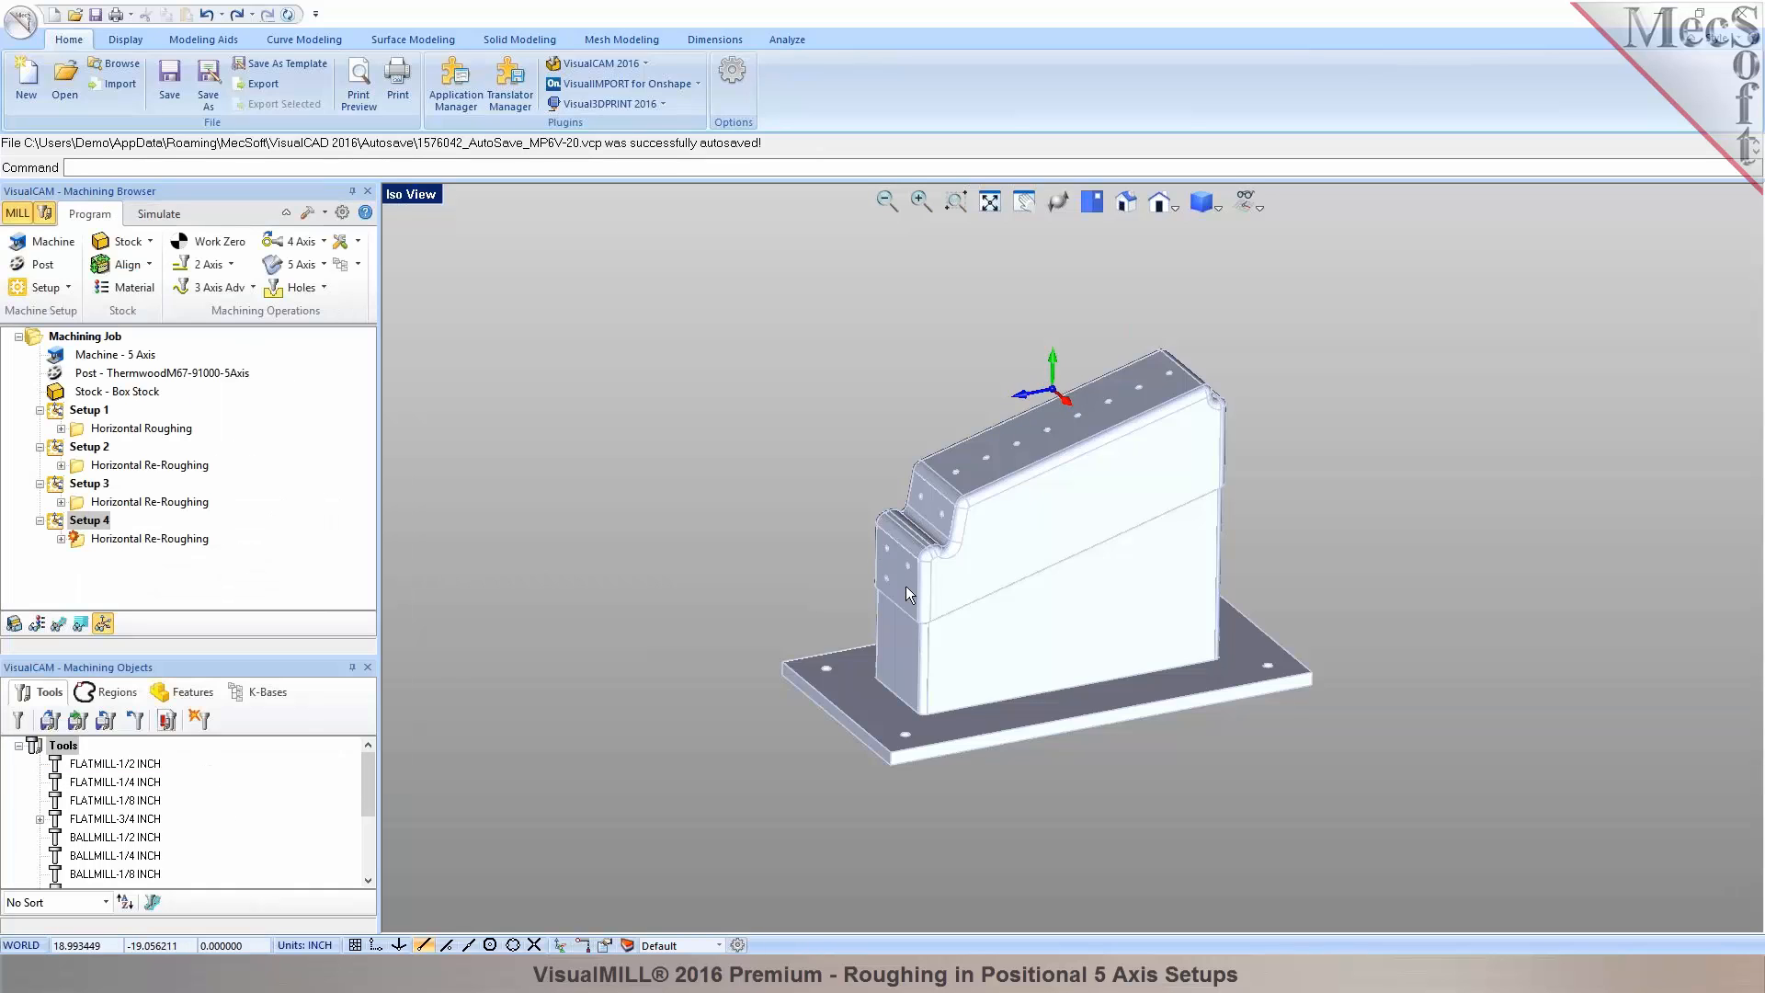
left_click(91, 540)
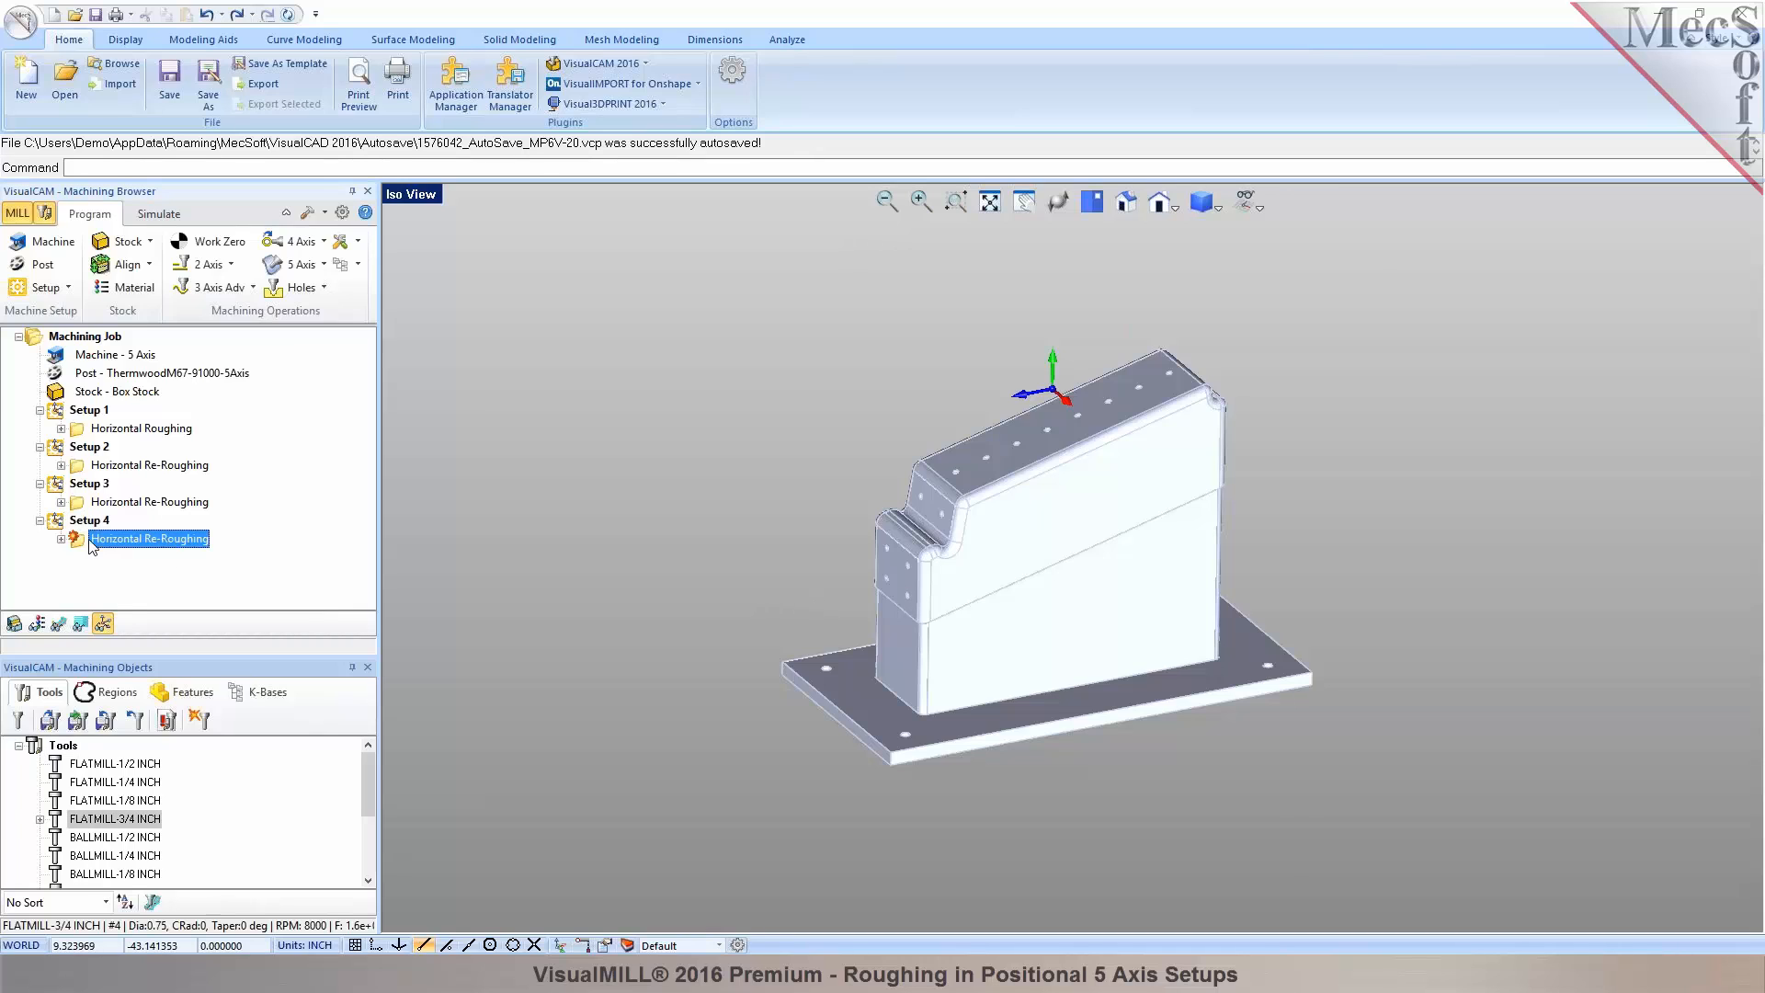
Pick the fillet end point to set Setup 4's bottom cut level to 6.9236, then regenerate the toolpath.
double_click(77, 542)
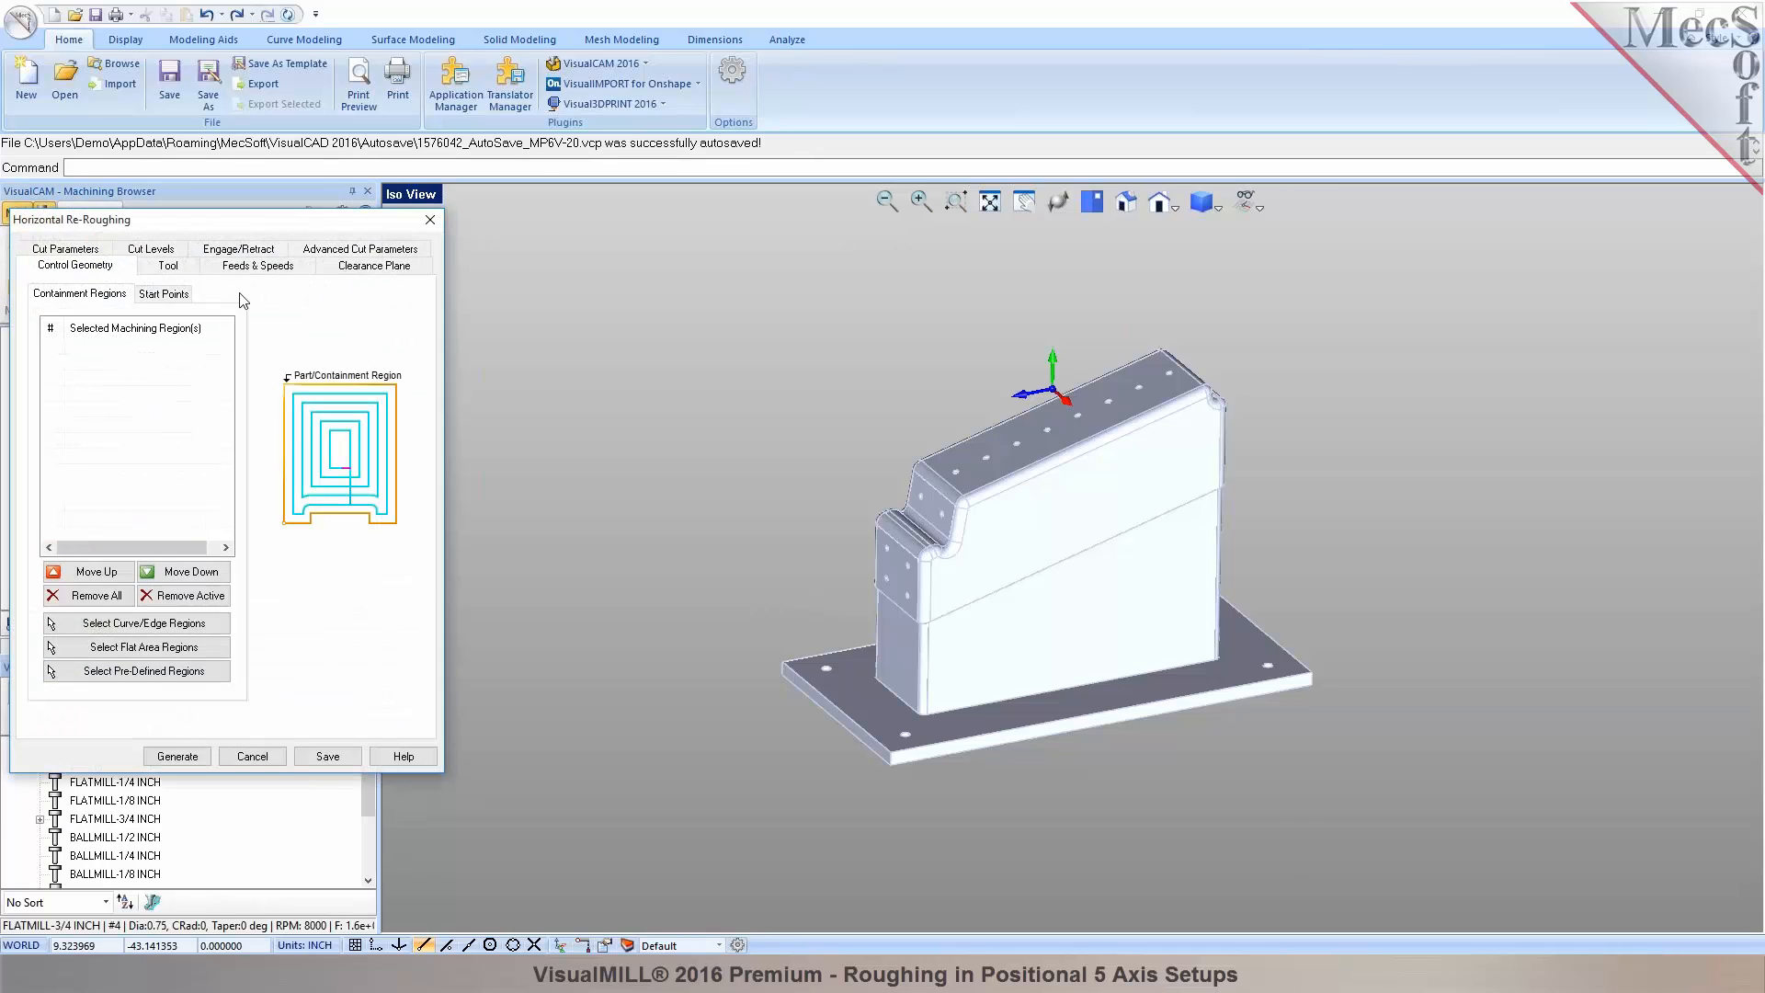
left_click(169, 254)
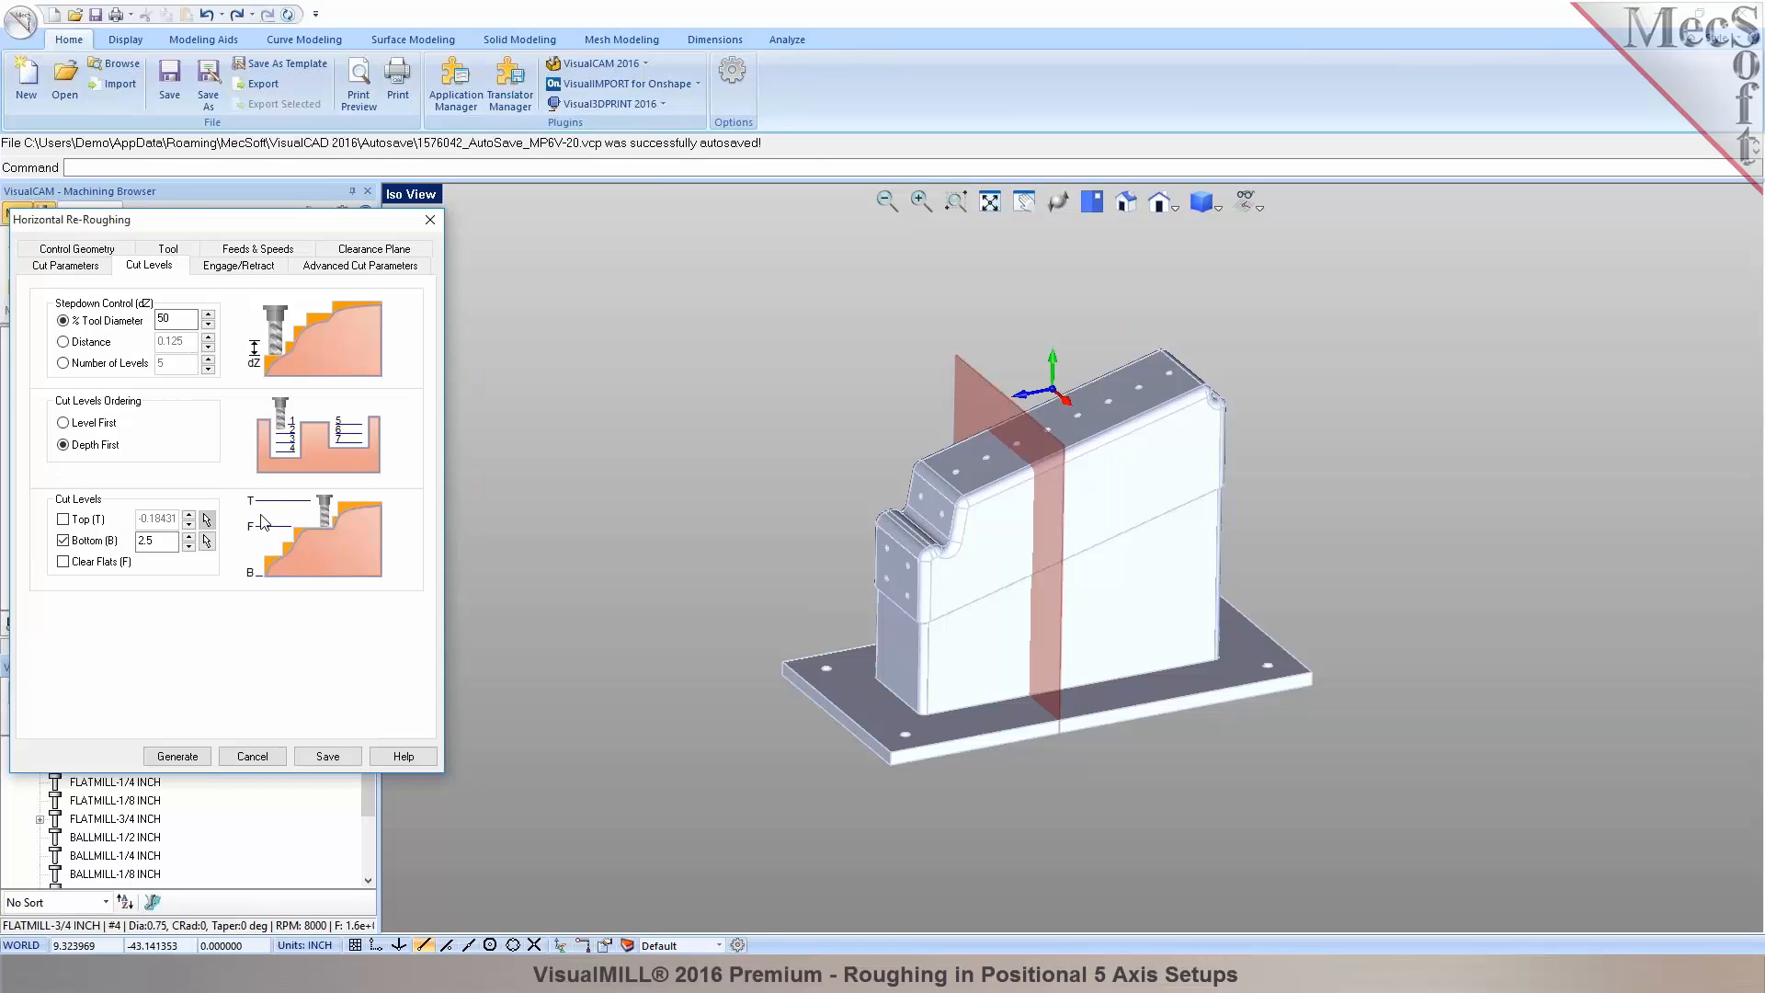
left_click(206, 540)
scroll(910, 536, "up", 3)
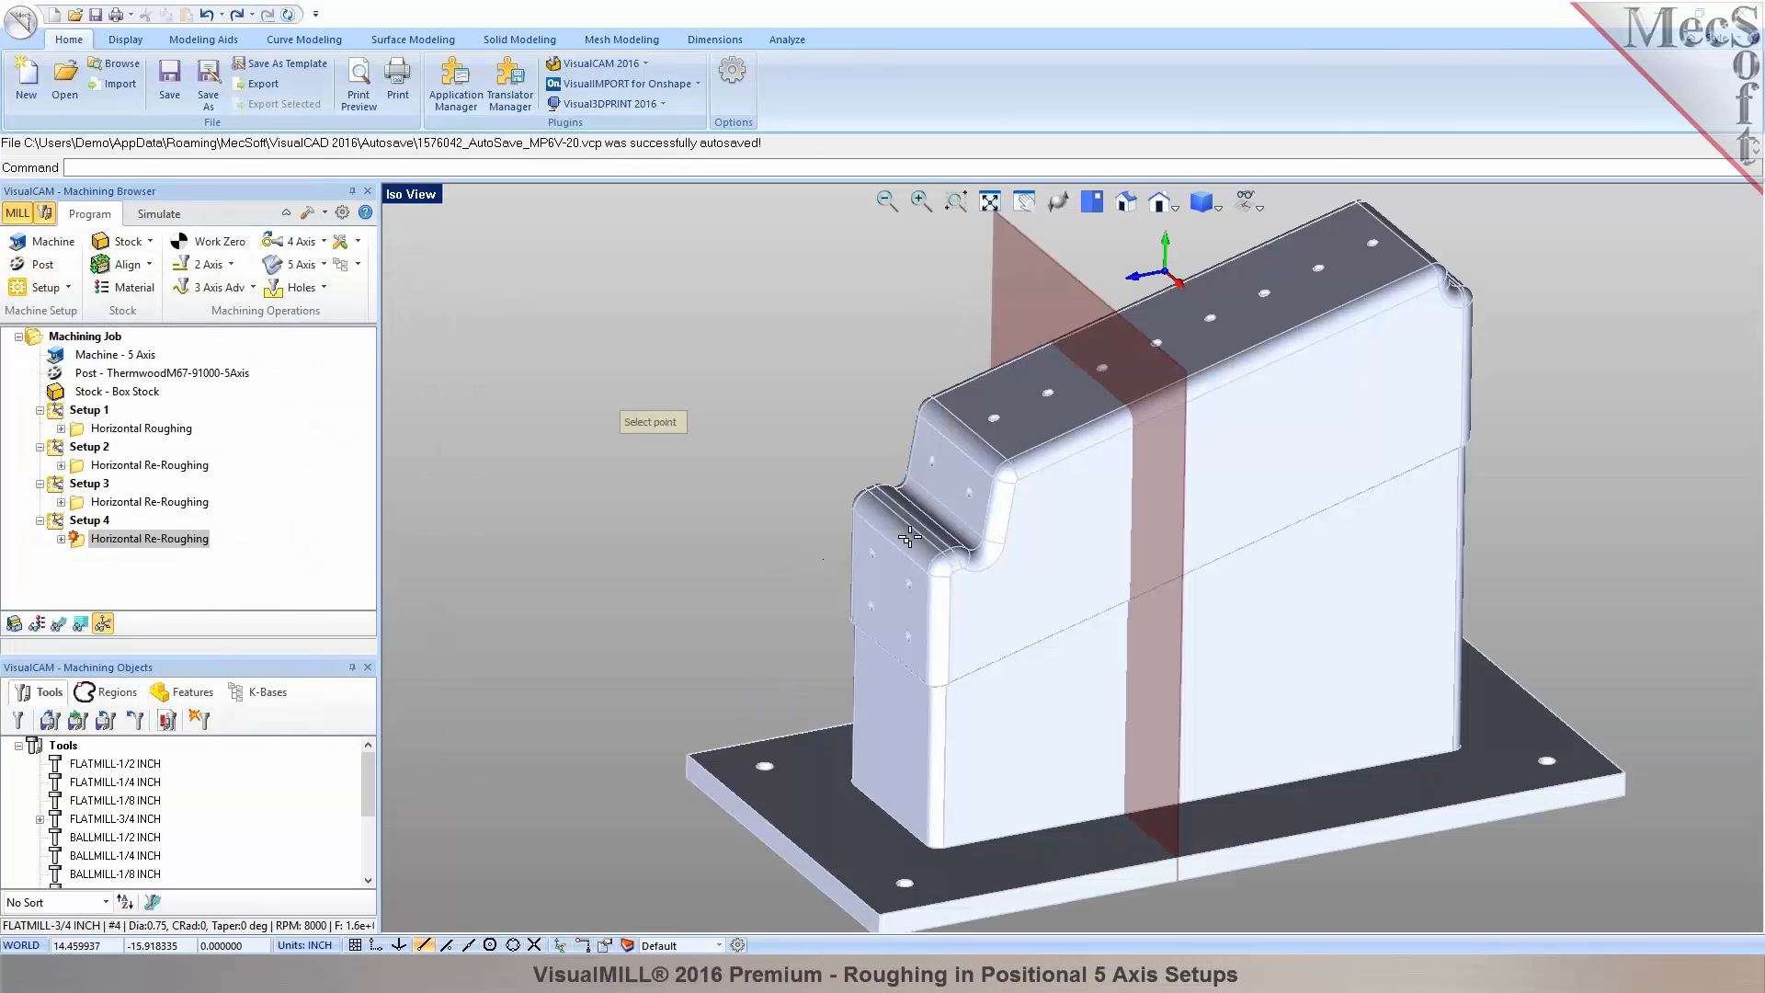
left_click(992, 477)
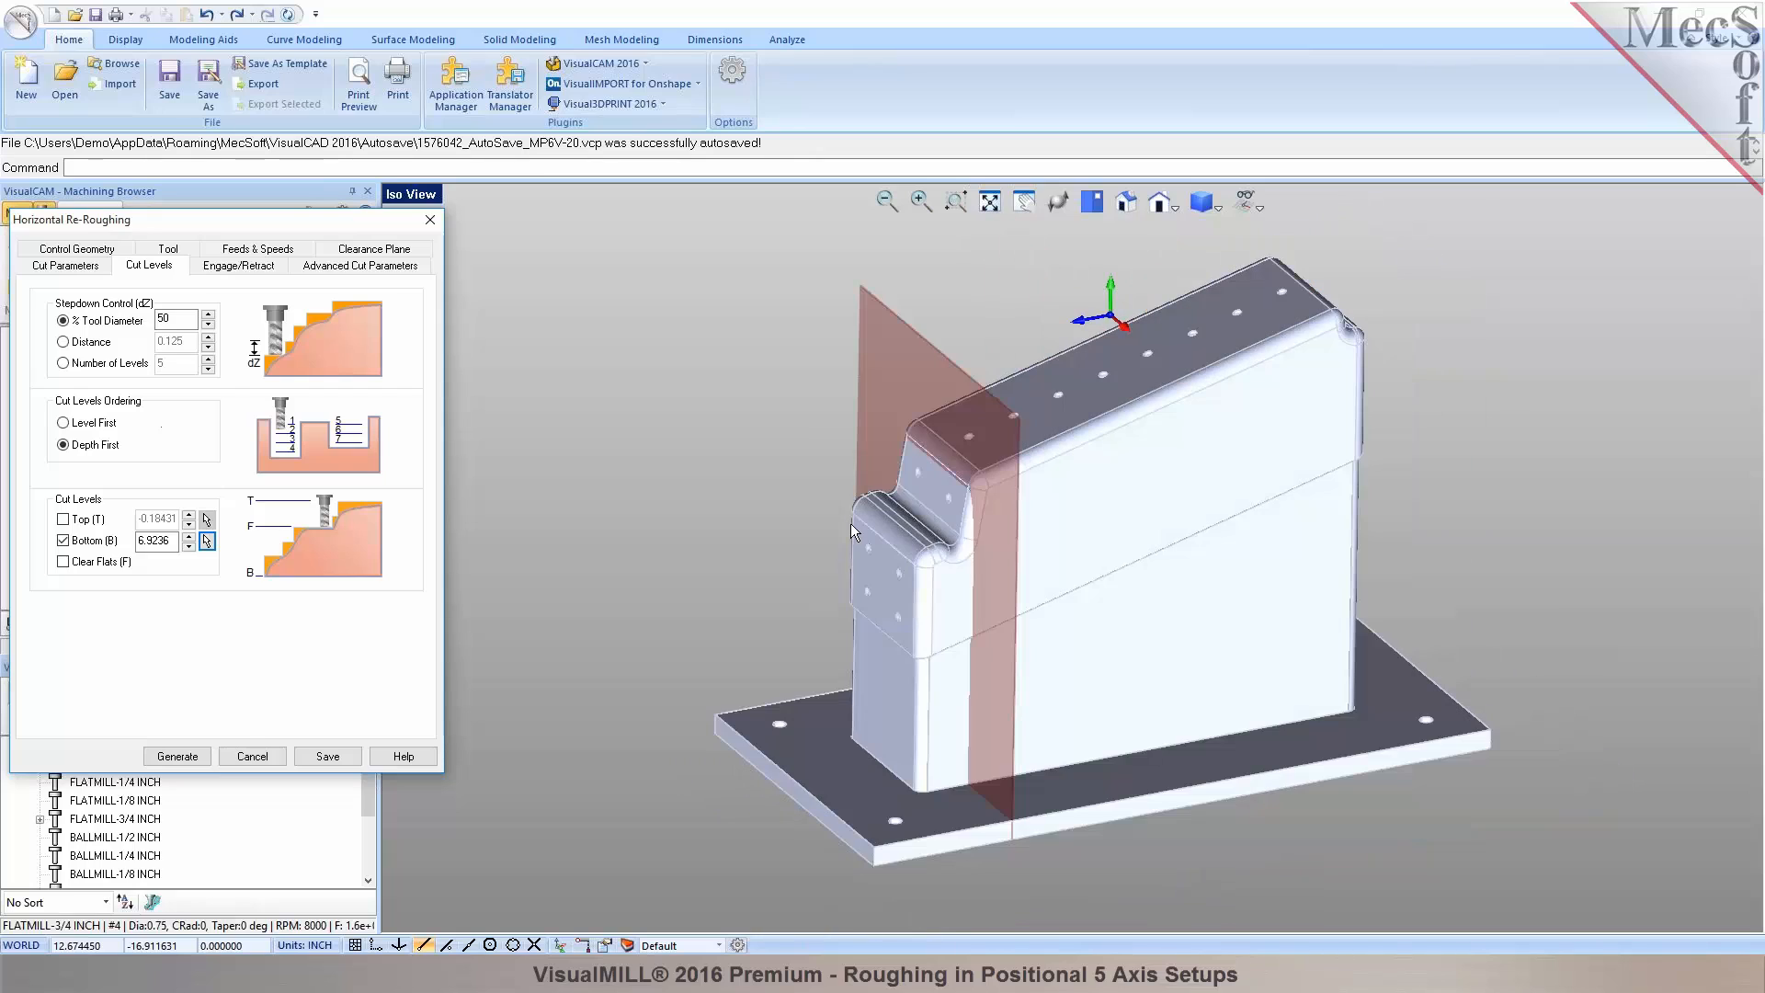
left_click(177, 757)
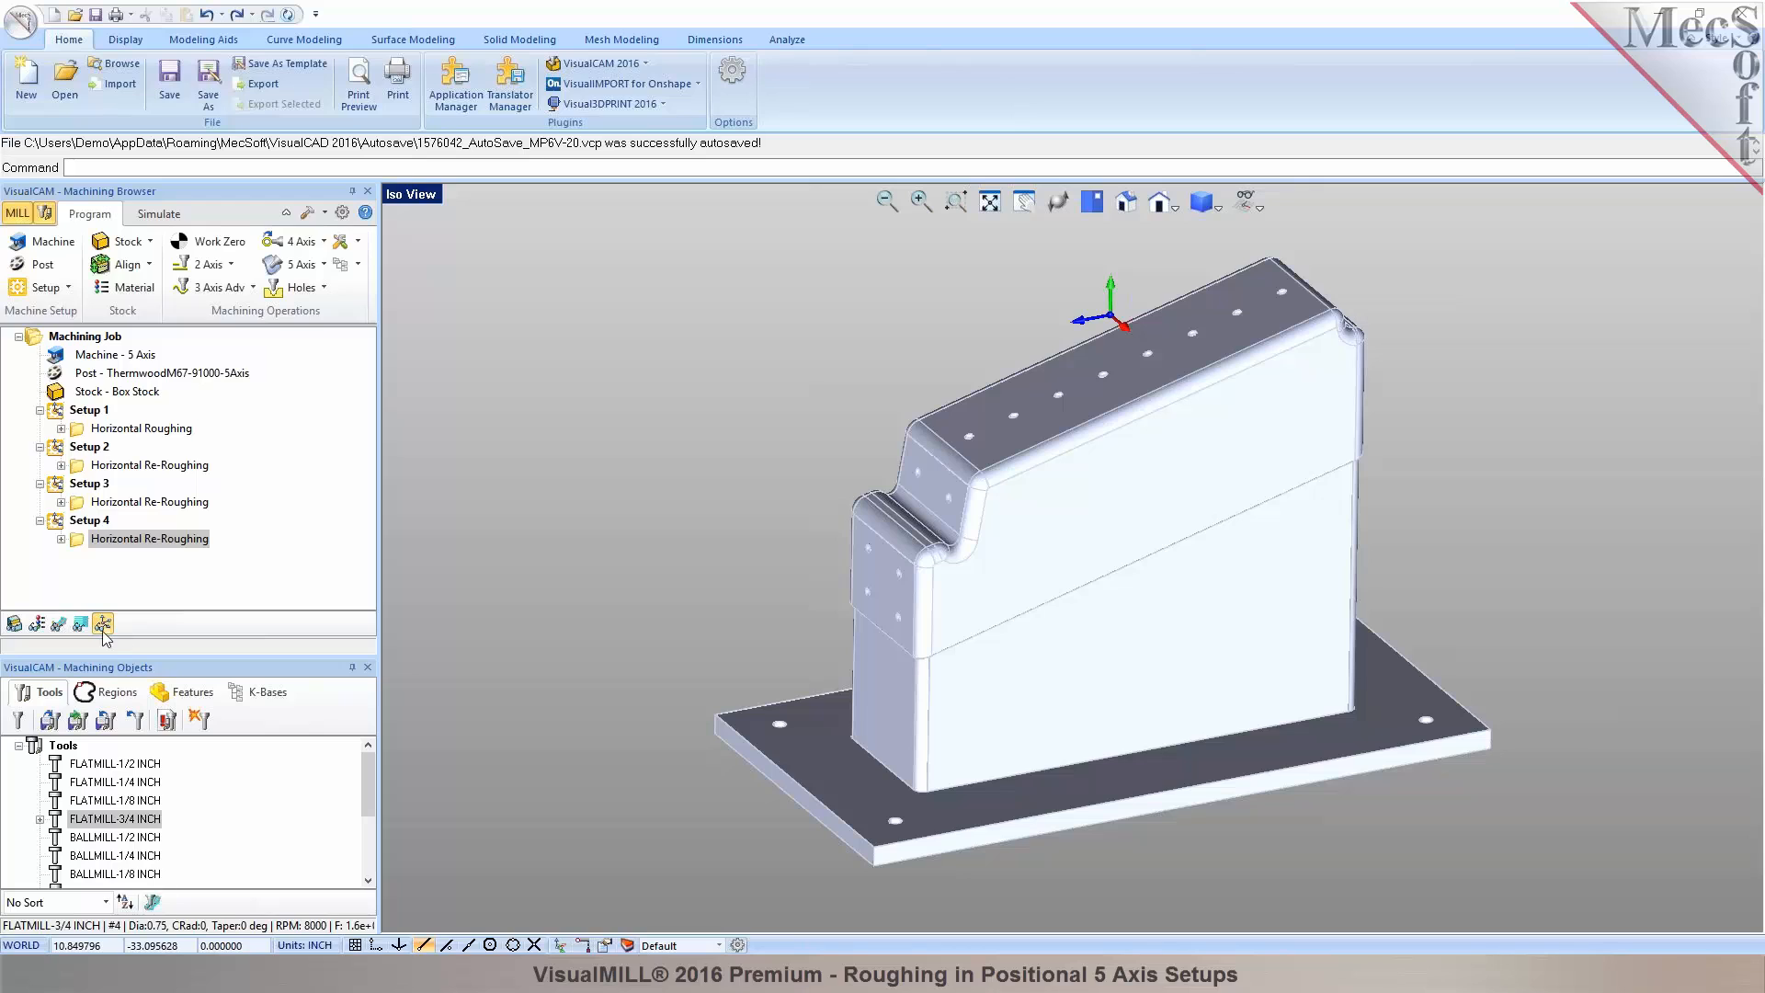
Simulate Setup 4's re-roughing stock removal, inspect it from a tilted side view, then return to the program.
left_click(61, 625)
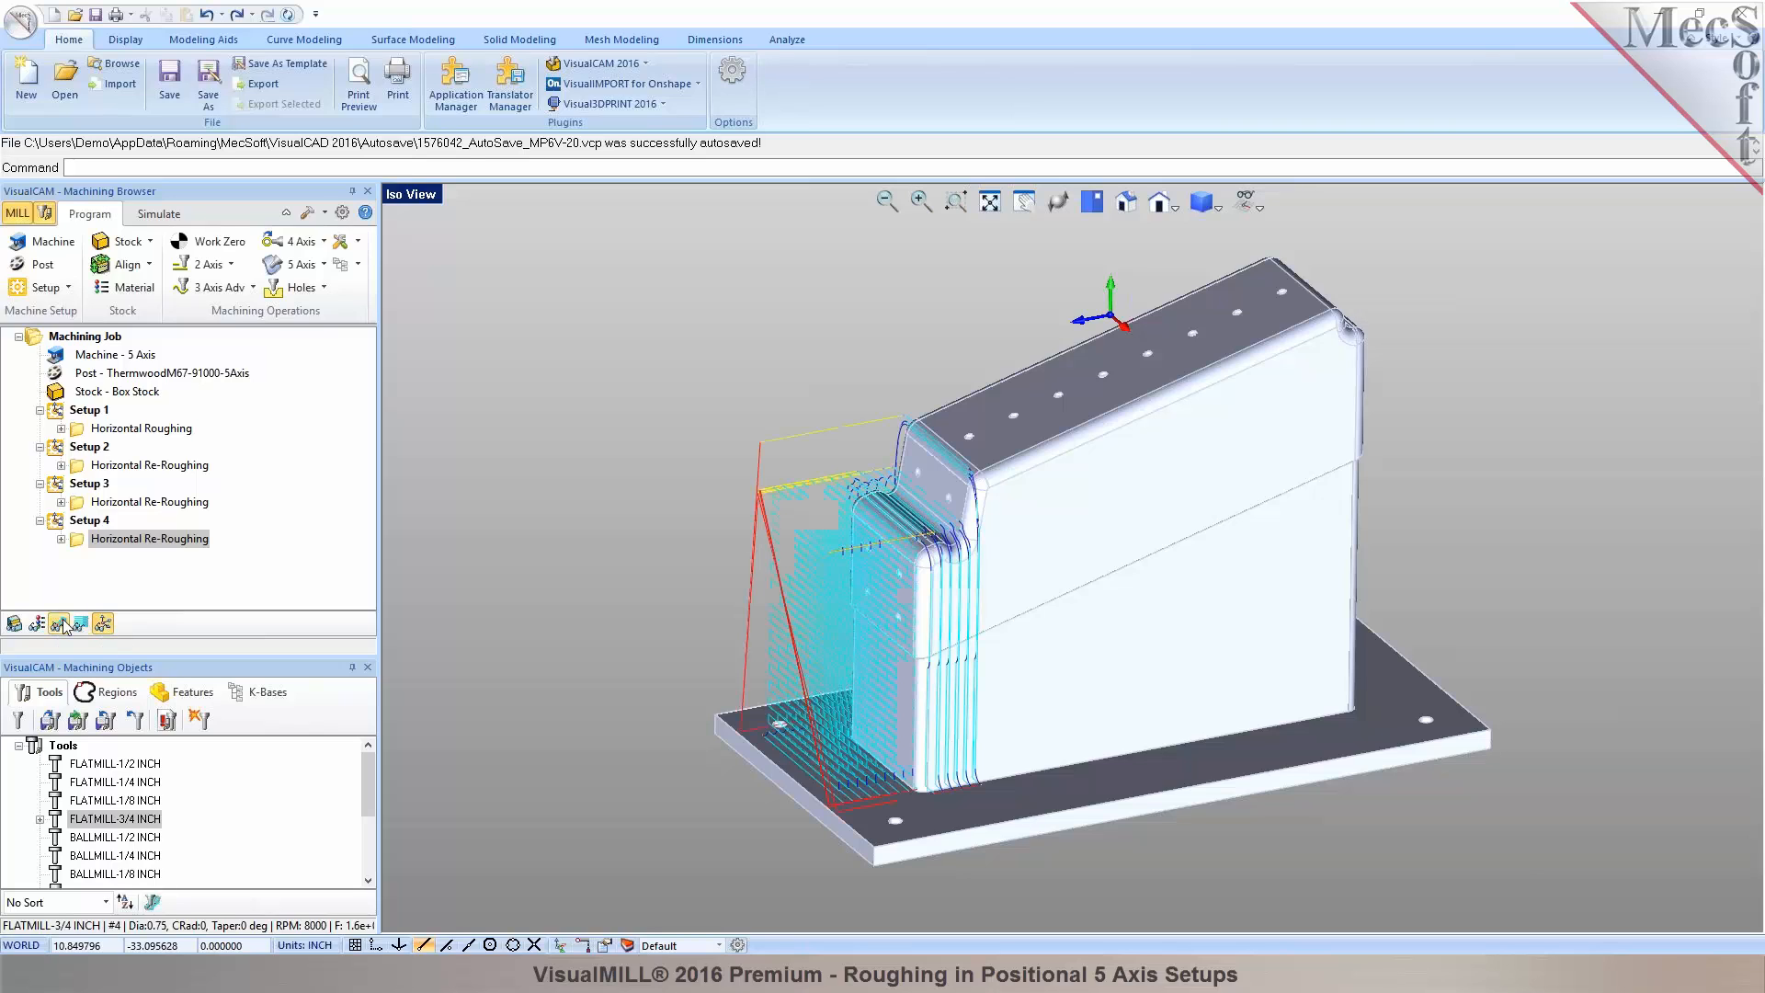
left_click(159, 213)
left_click(154, 264)
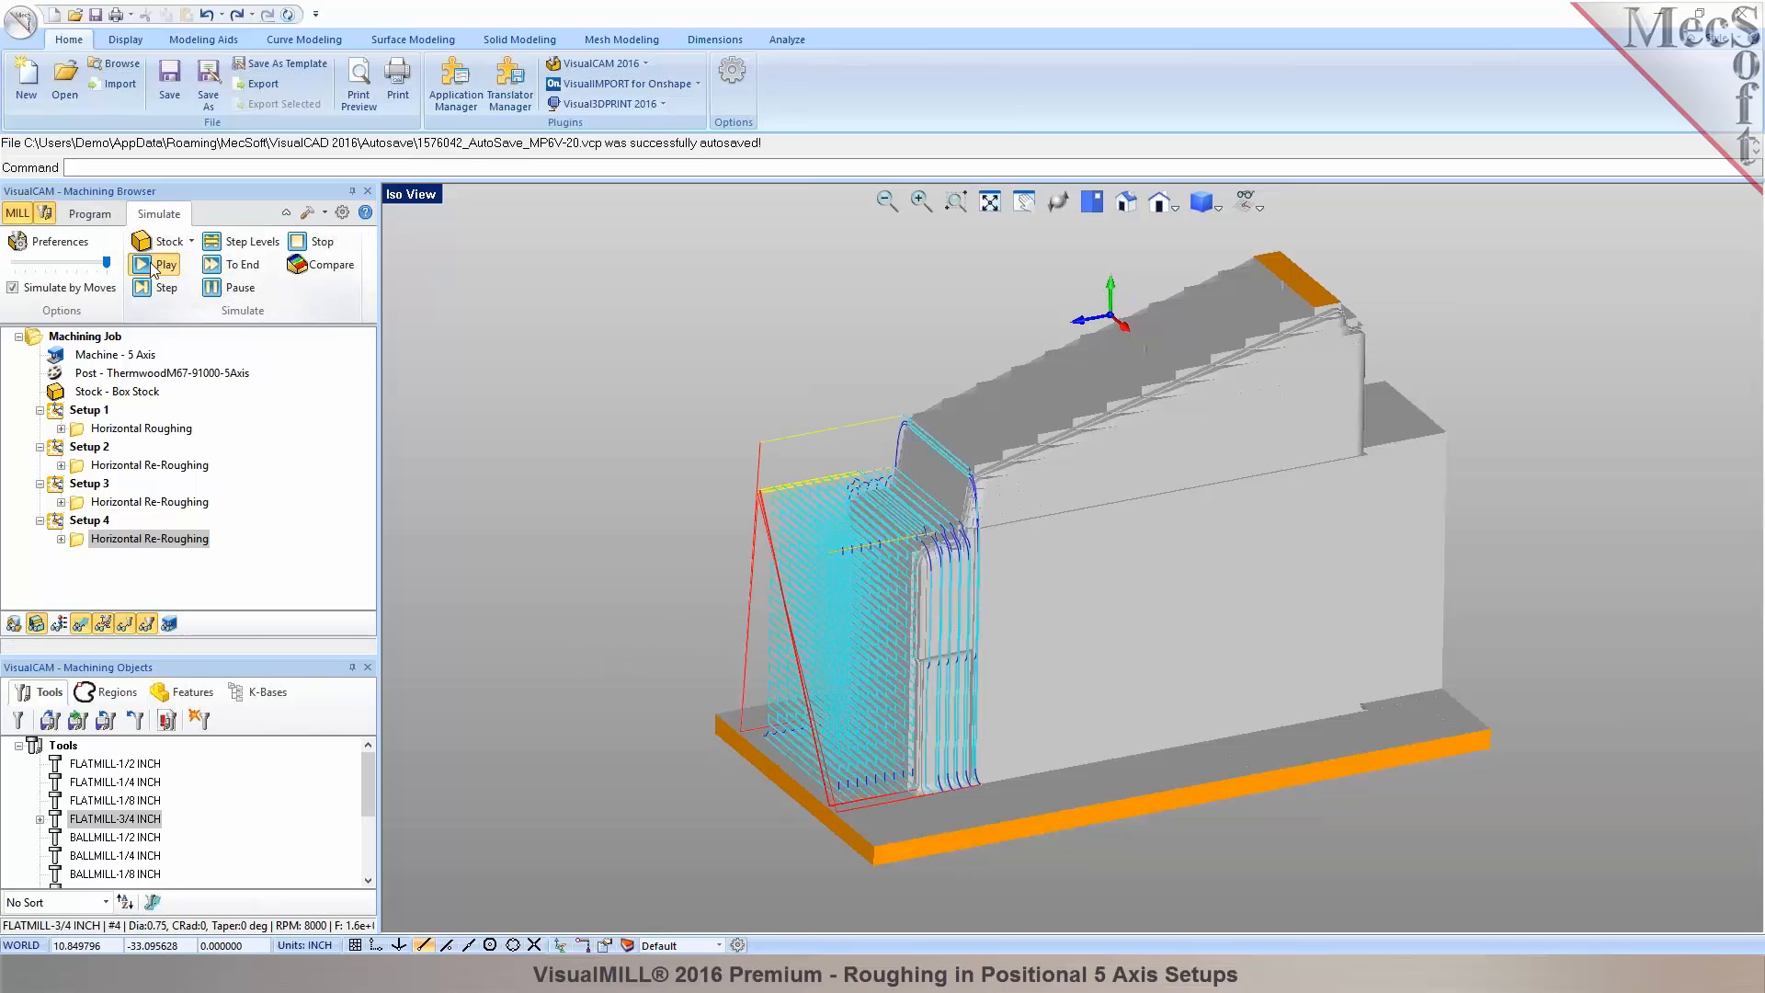
left_click(92, 626)
middle_click_drag(952, 590, 1178, 593)
left_click(89, 213)
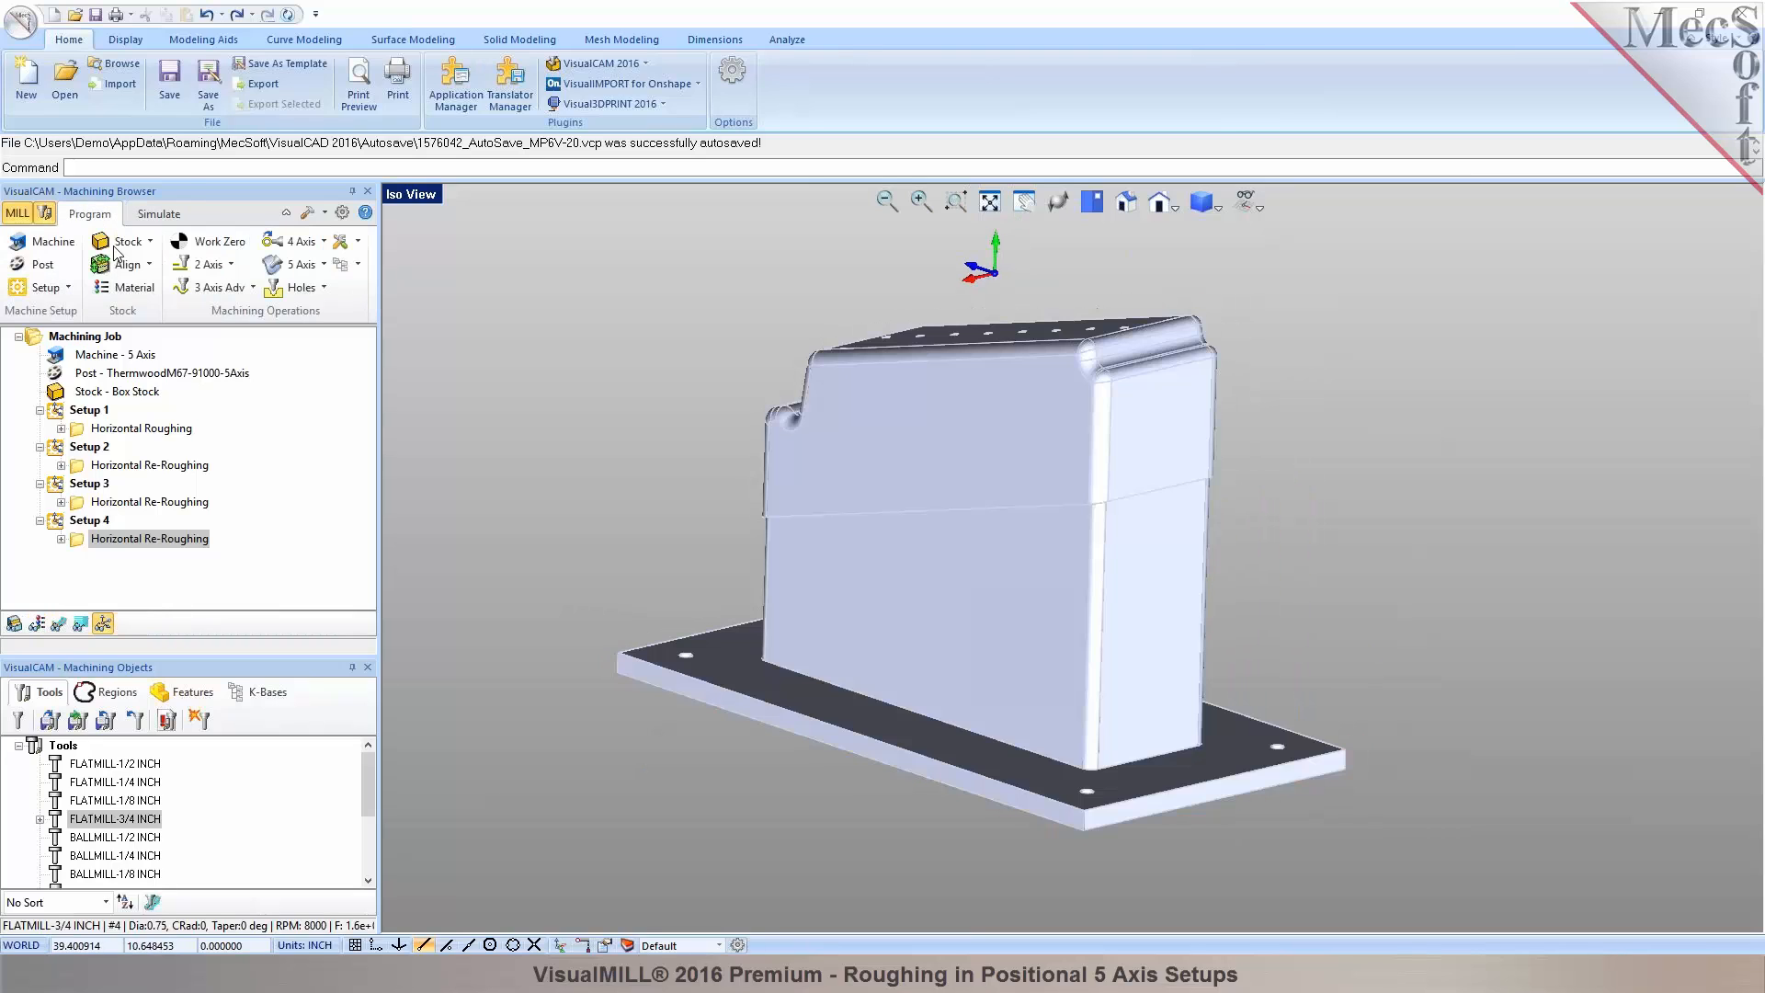
Copy Setup 4 and paste it as a new Setup 5.
right_click(62, 522)
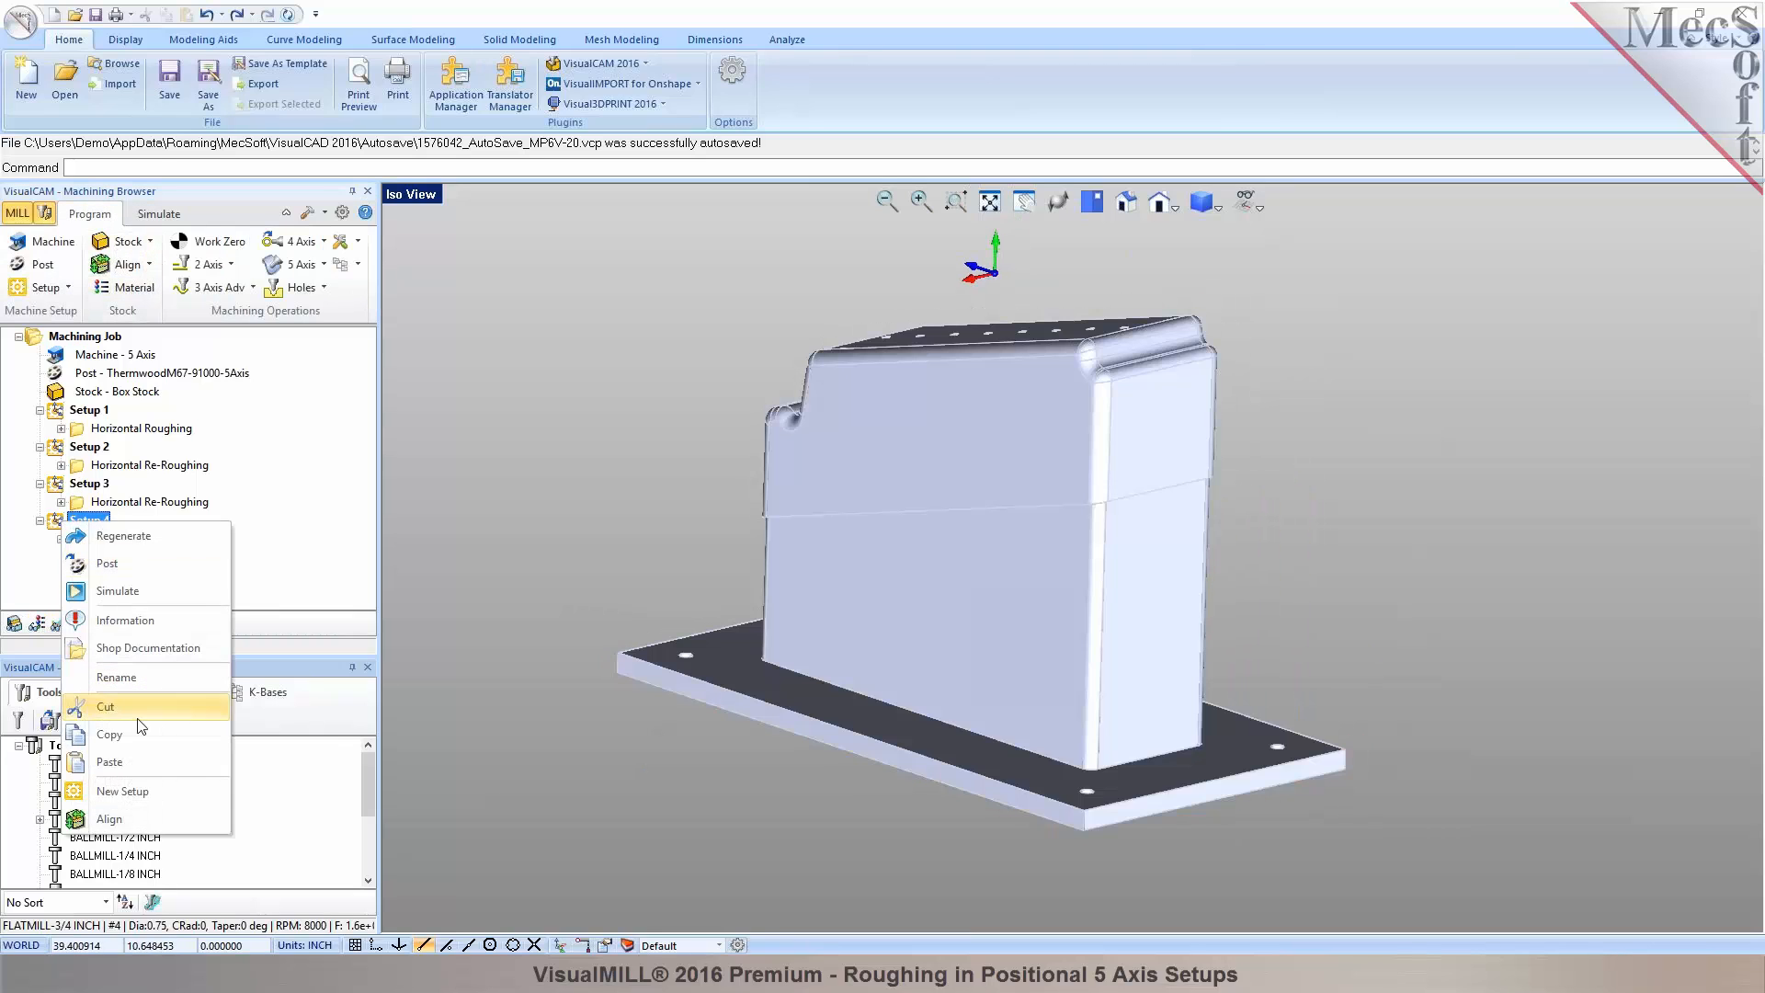
left_click(136, 733)
right_click(63, 523)
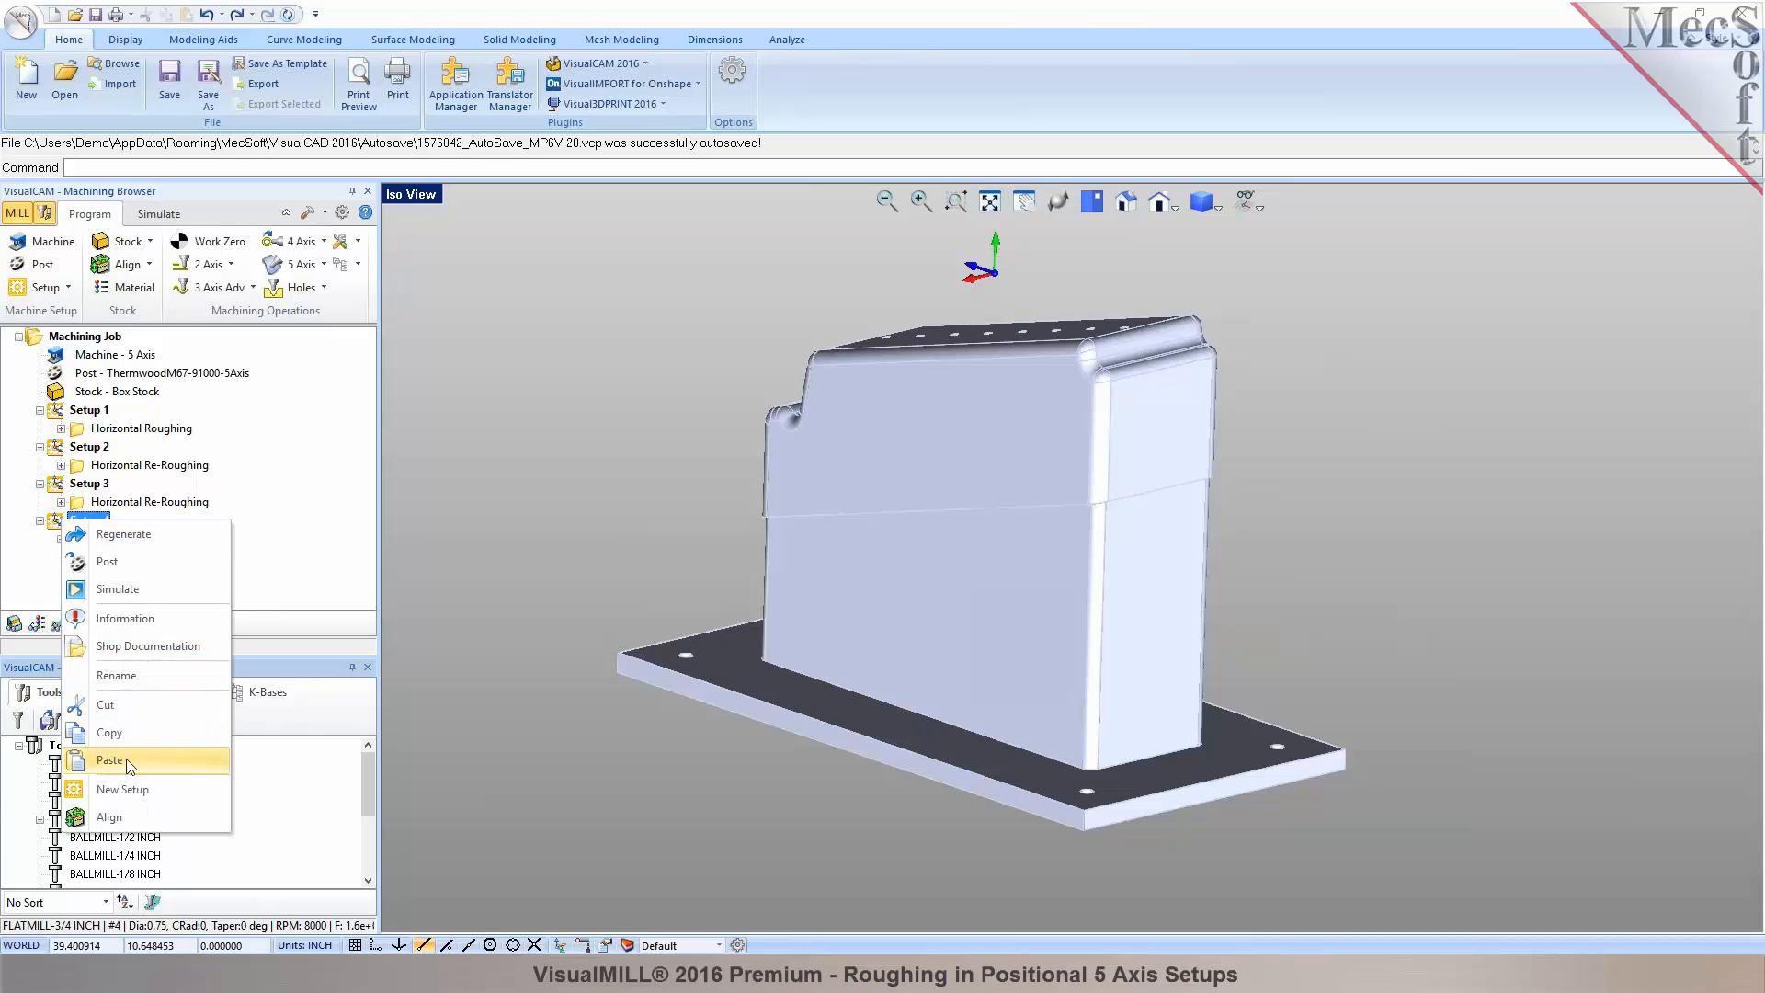
left_click(120, 760)
Flip Setup 5's orientation 180° about the Y axis.
double_click(63, 560)
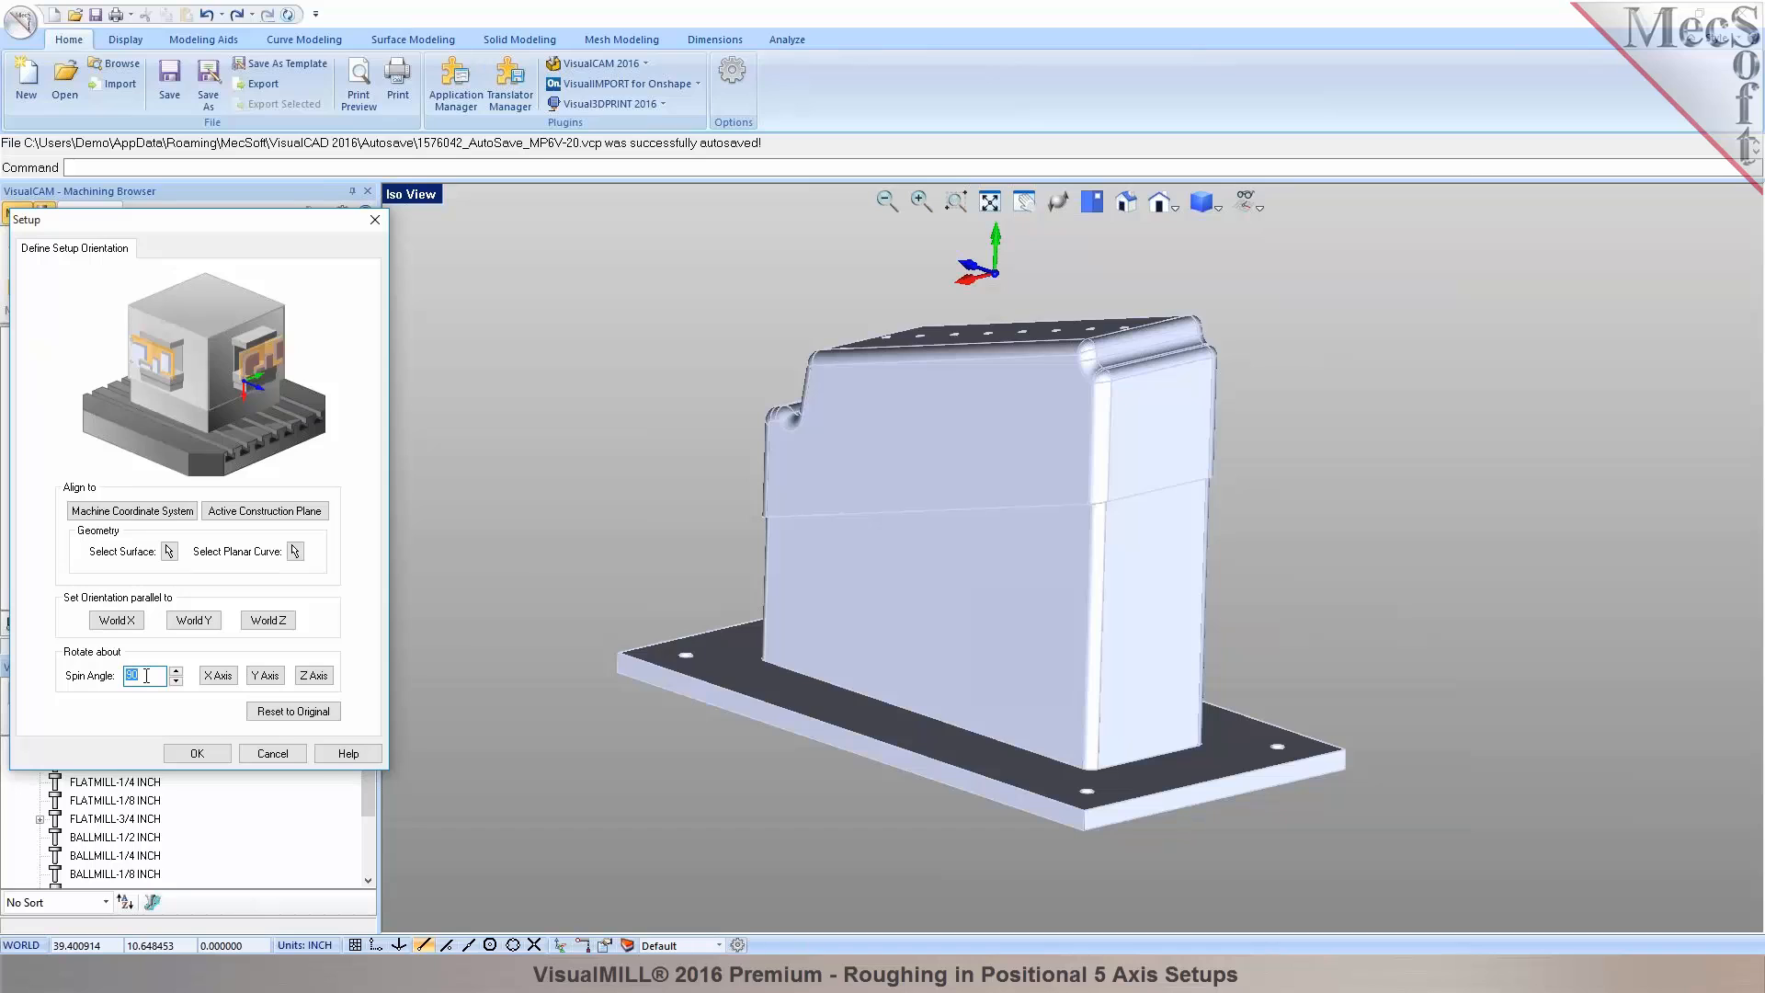
left_click(265, 677)
left_click(202, 754)
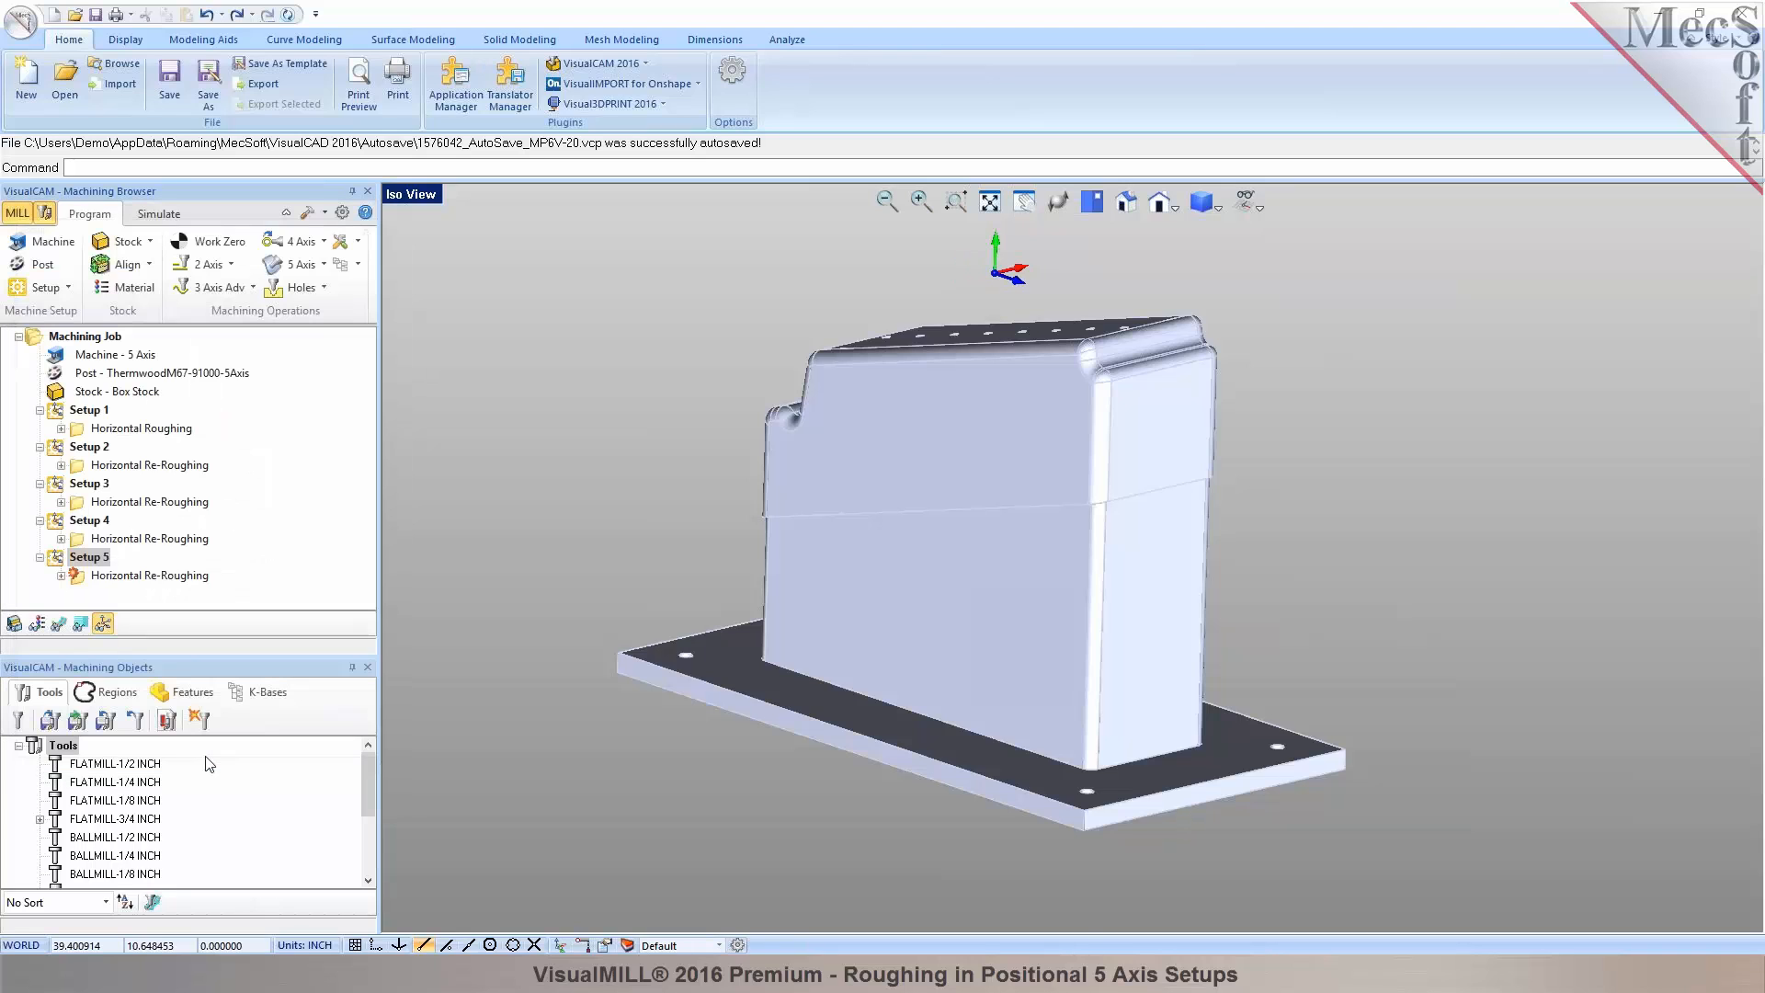
left_click(89, 578)
Pick the corner edge point to set Setup 5's bottom cut level to 7.7249, then regenerate.
double_click(75, 577)
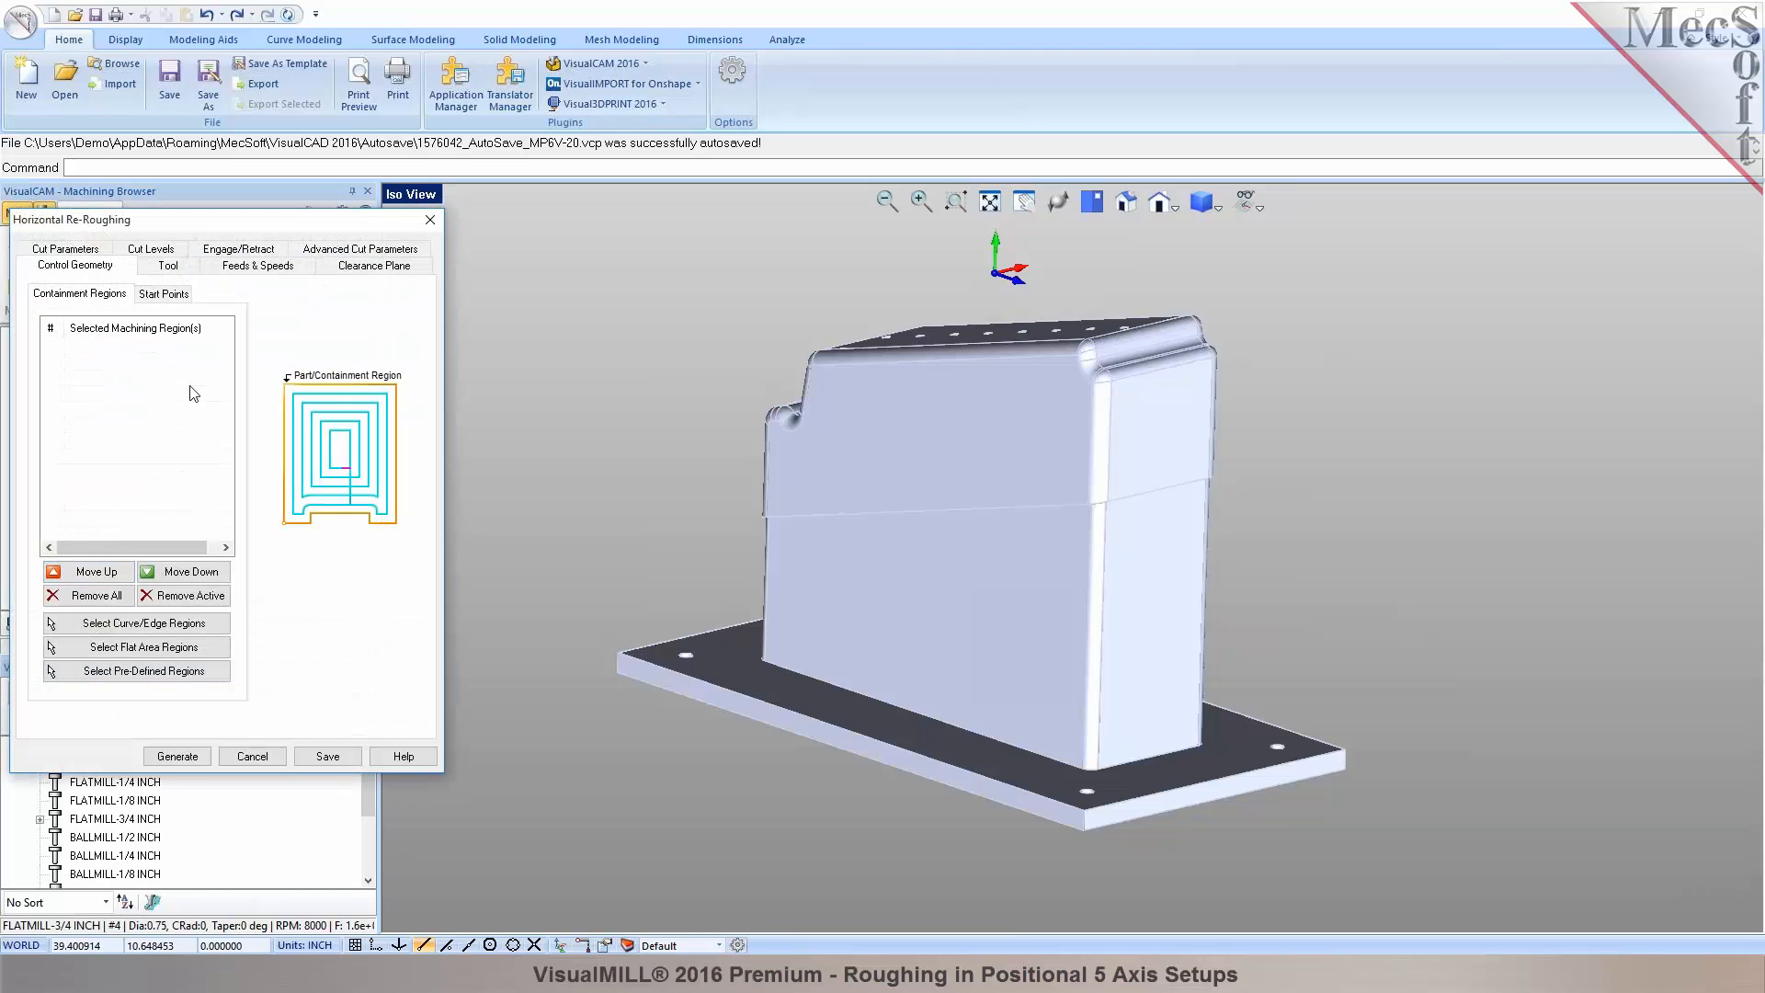
left_click(151, 249)
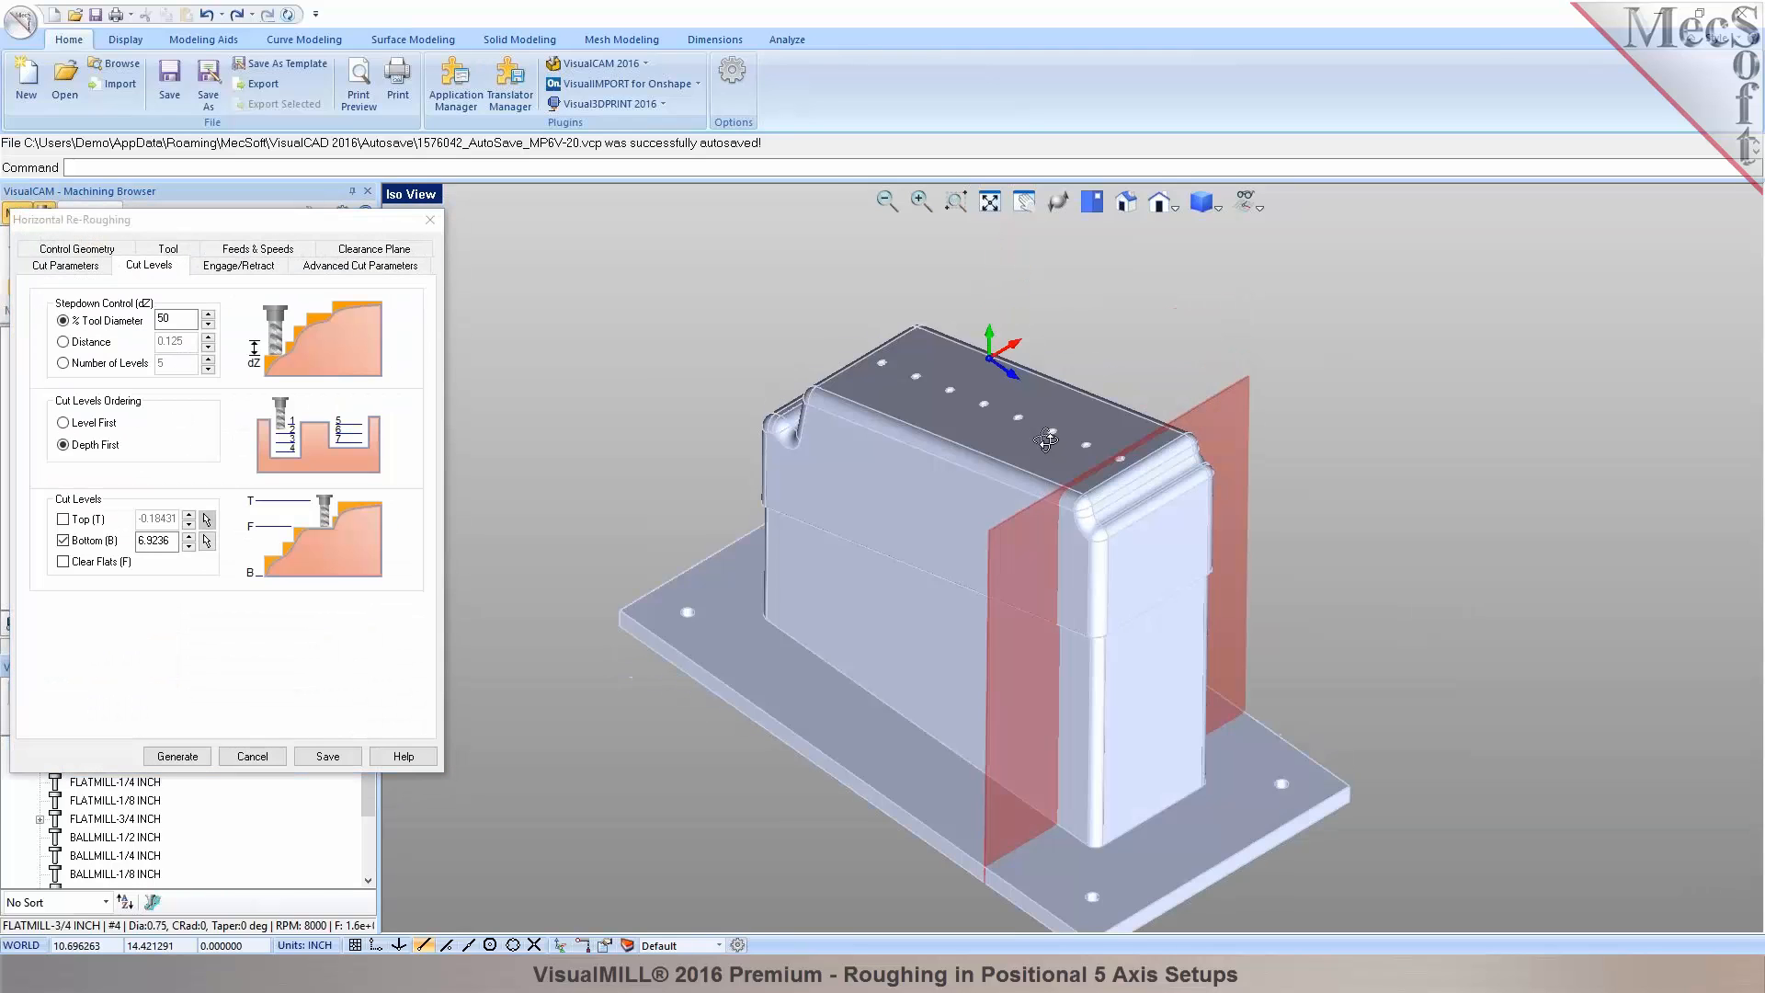
scroll(1052, 526, "up", 3)
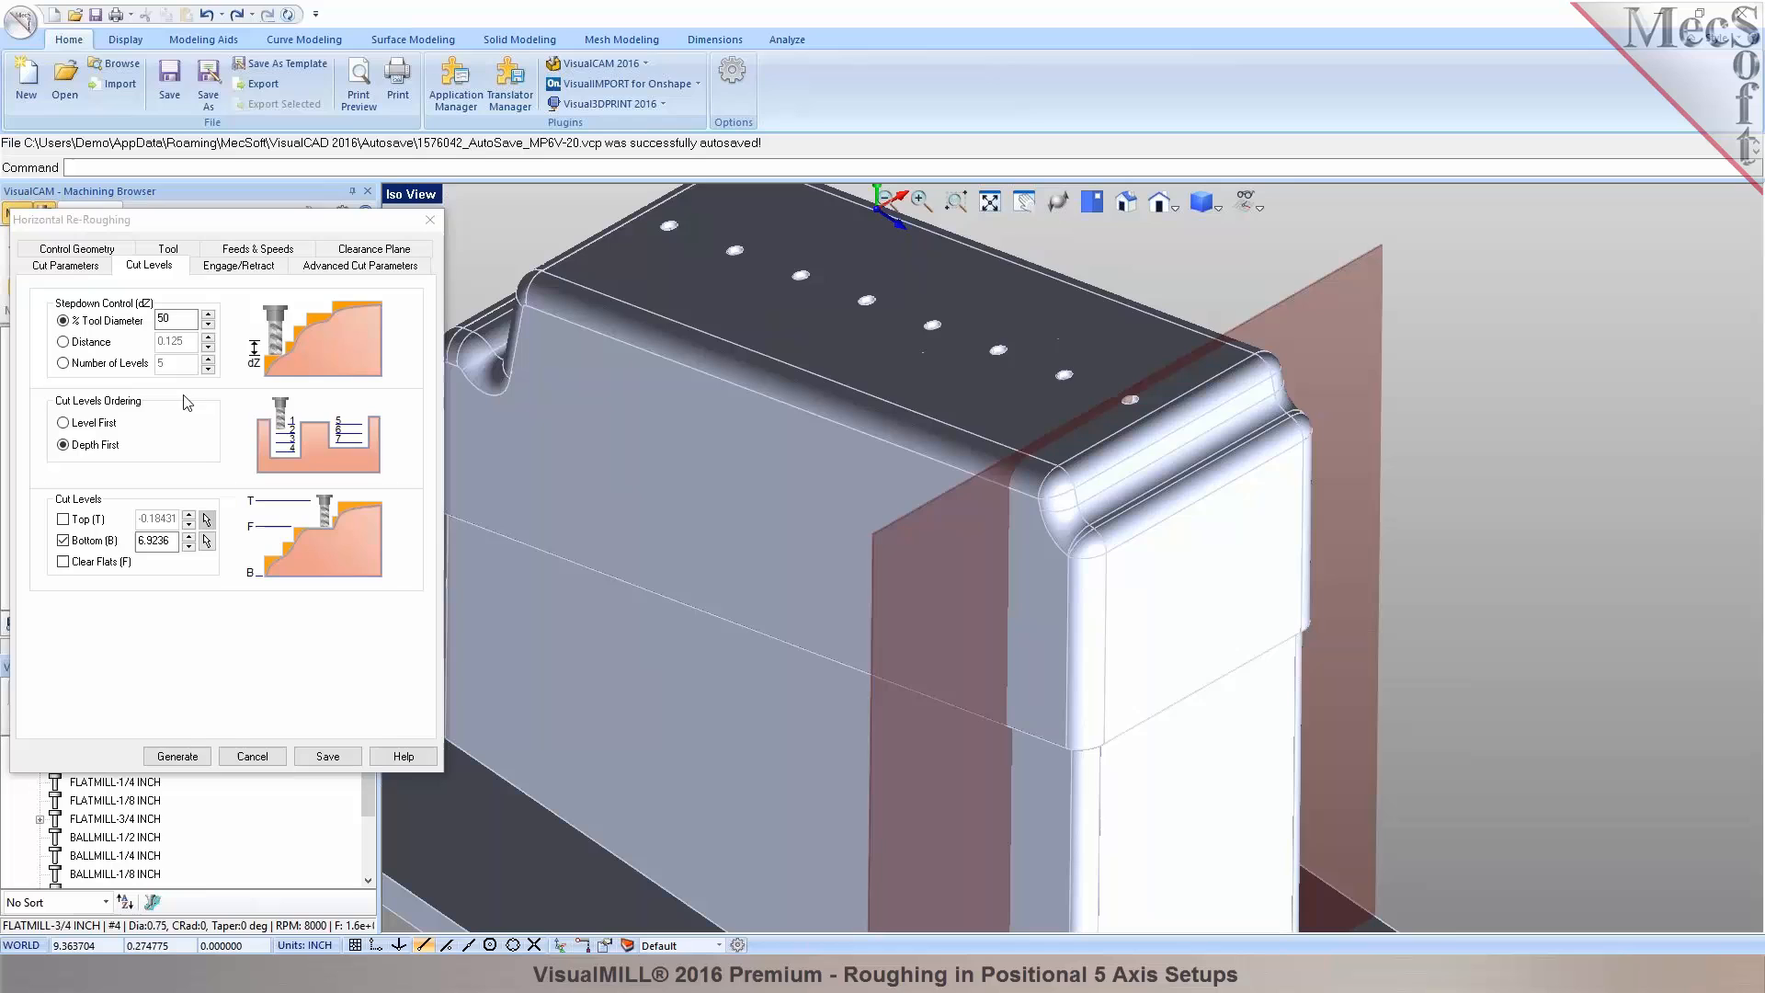
left_click(206, 540)
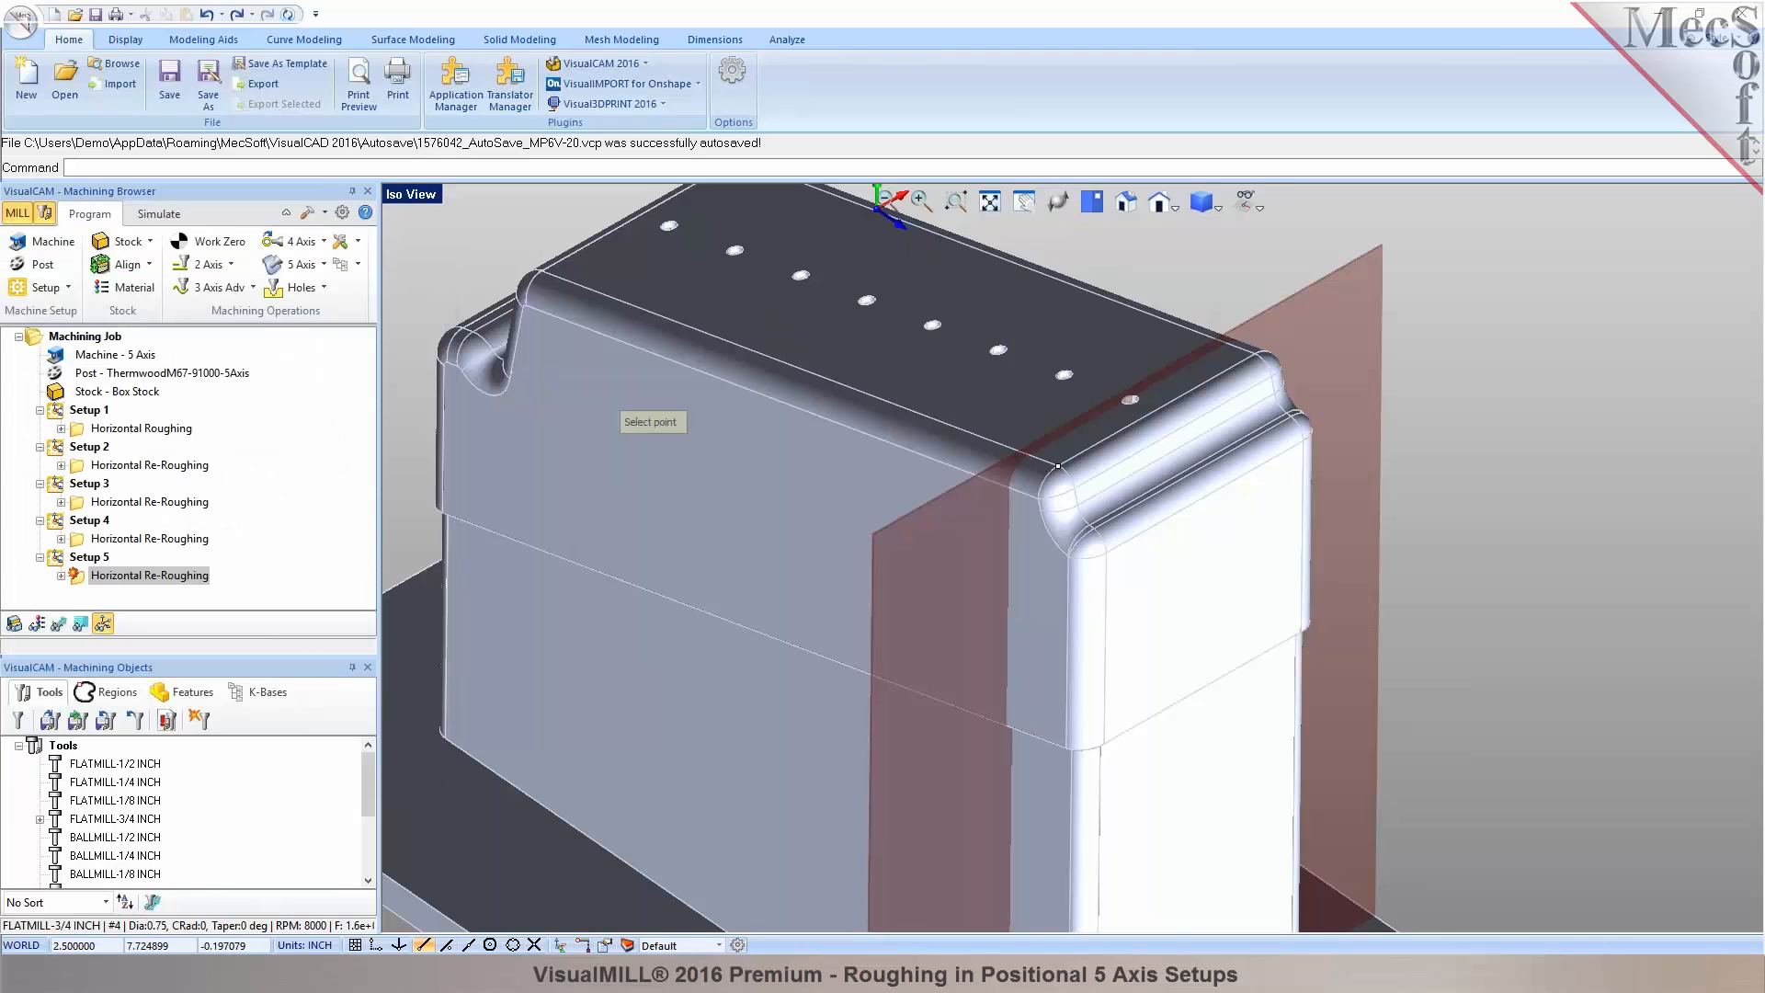
left_click(1059, 467)
scroll(1061, 478, "down", 3)
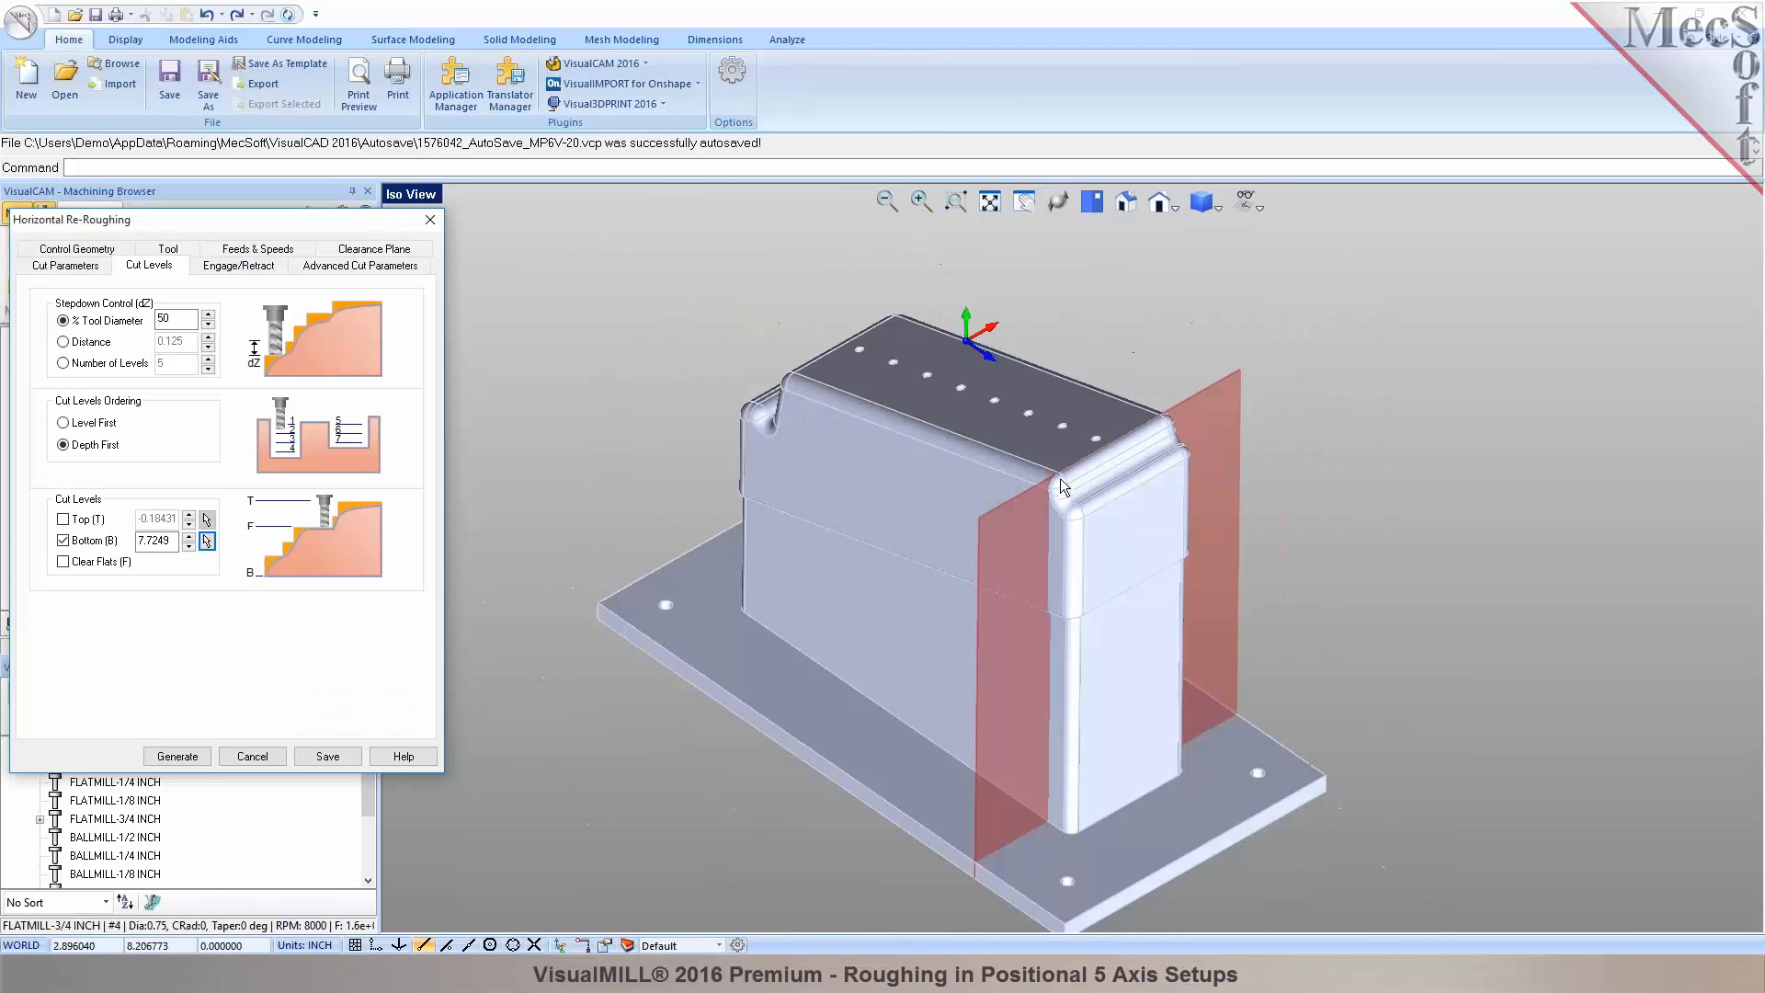
left_click(177, 756)
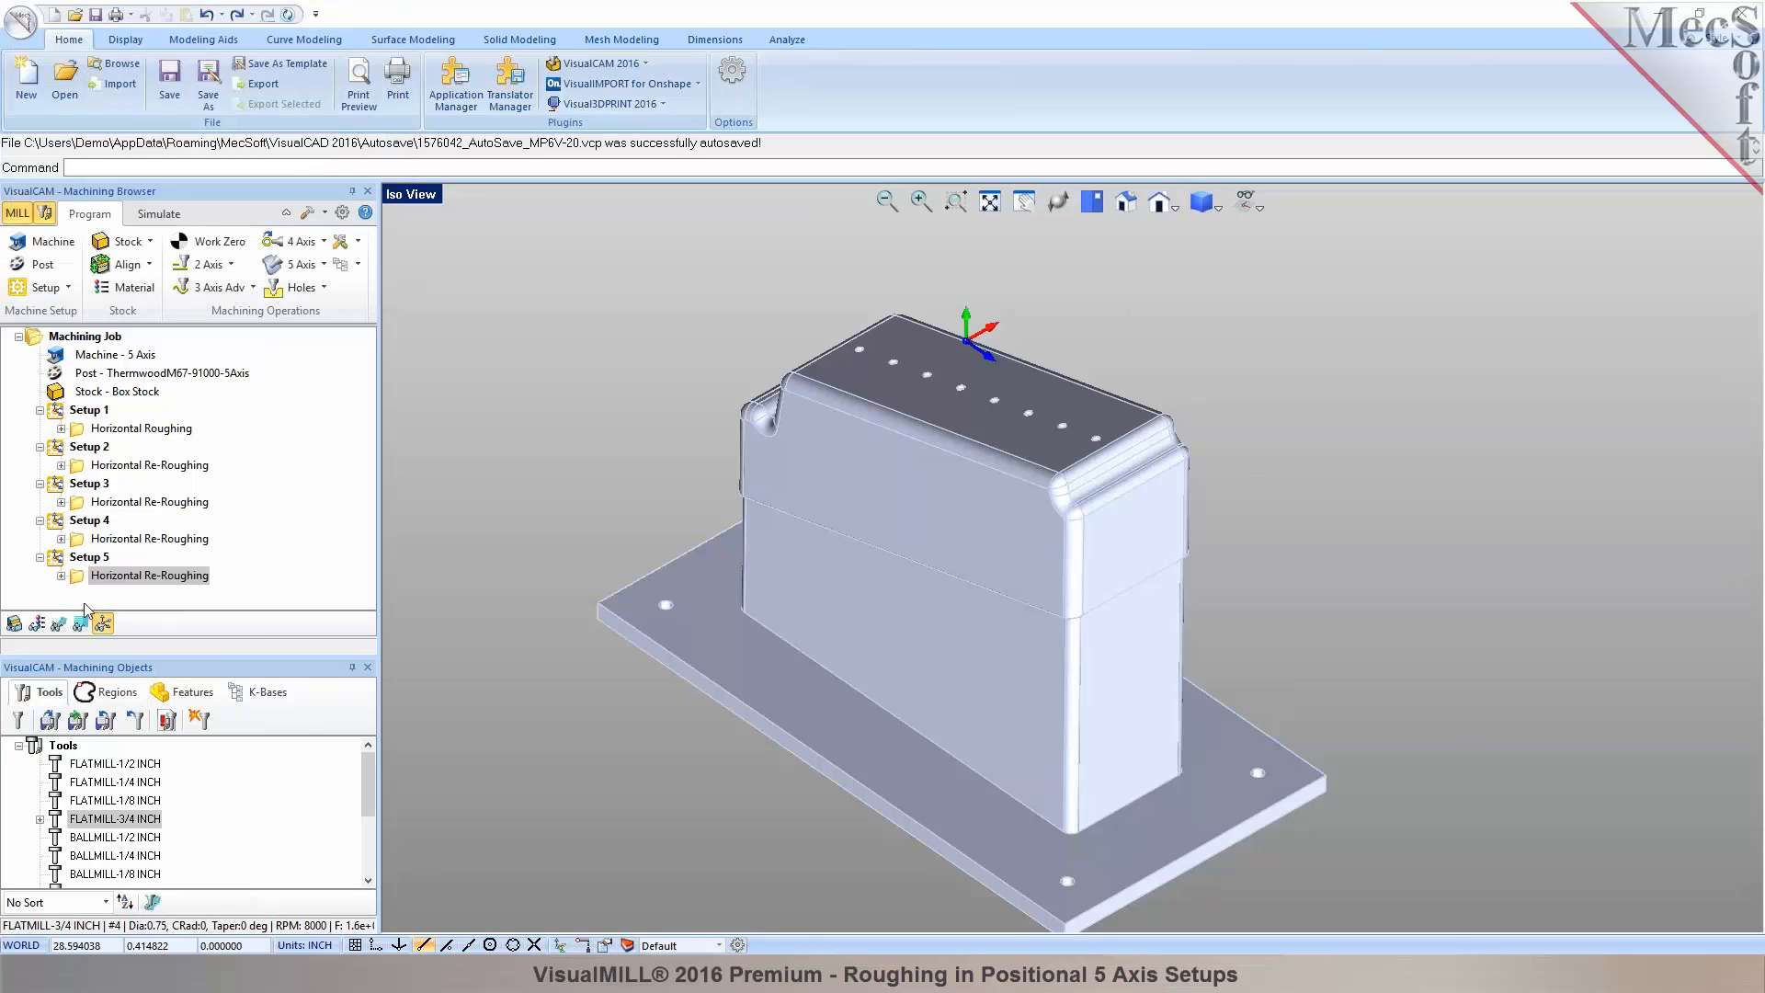
Display Setup 5's toolpath and start simulating its cut on the stock.
left_click(58, 623)
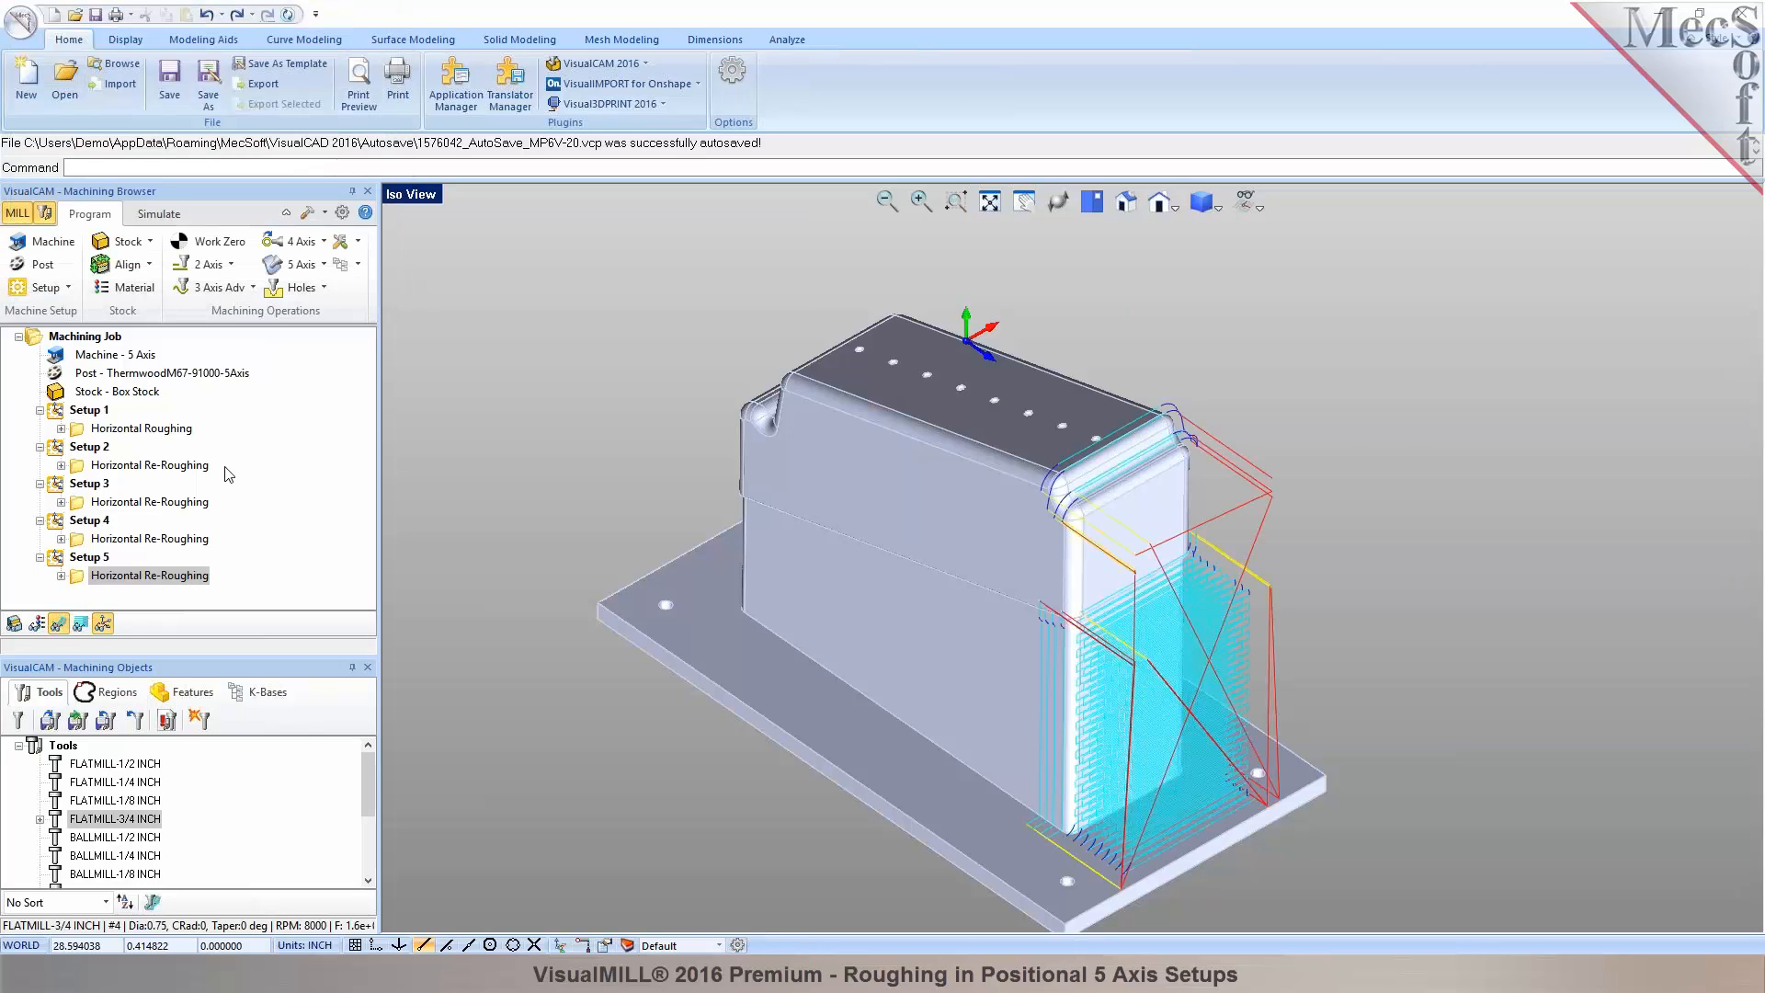
left_click(164, 215)
left_click(149, 266)
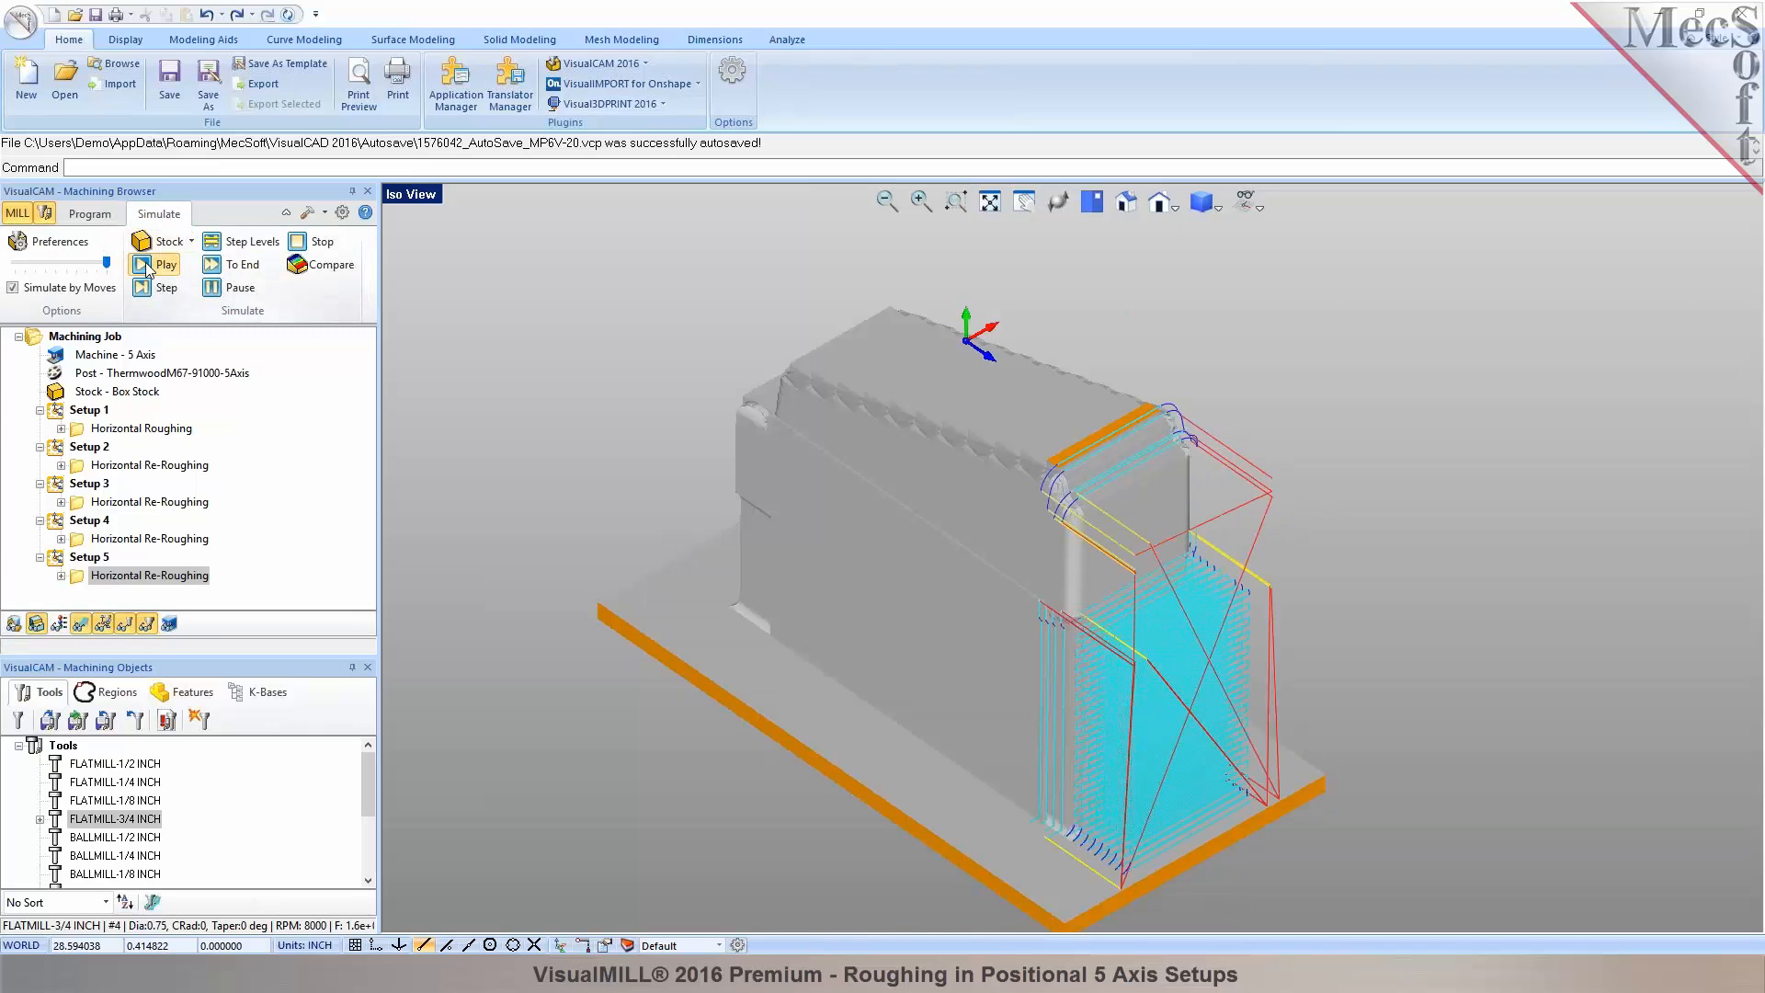